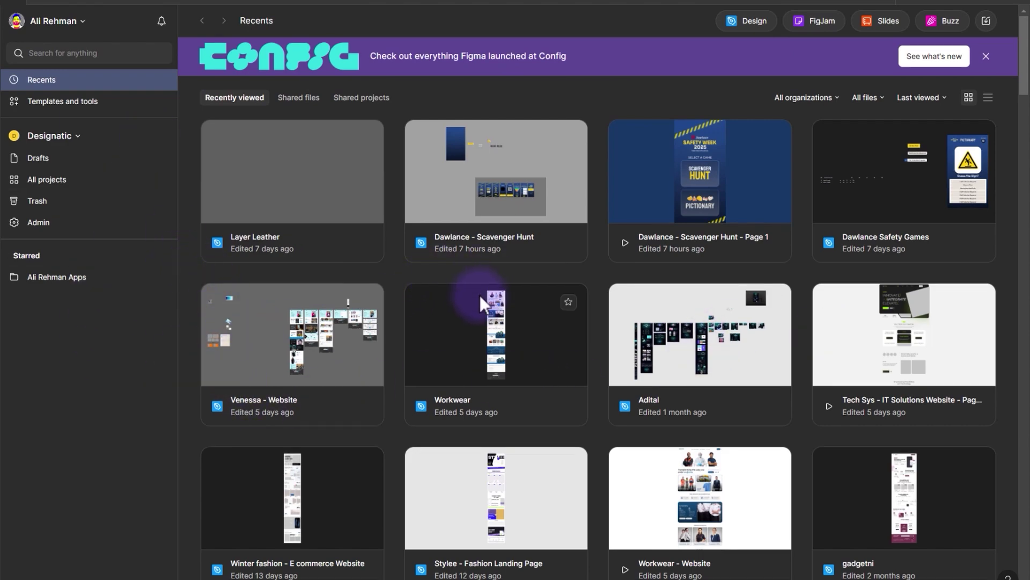
scroll(480, 296, down, 6)
scroll(477, 303, down, 20)
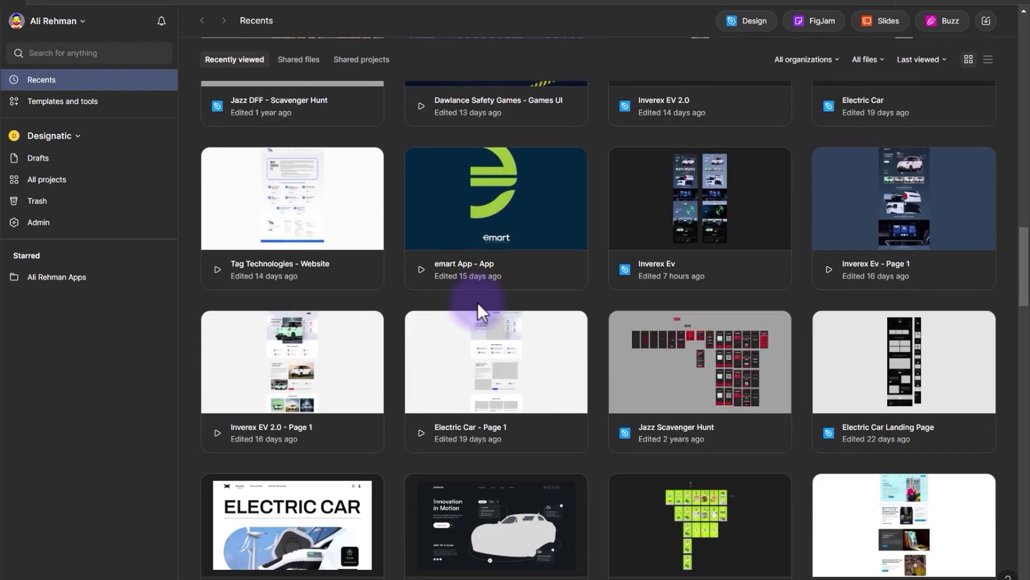
scroll(478, 302, down, 10)
scroll(477, 303, up, 18)
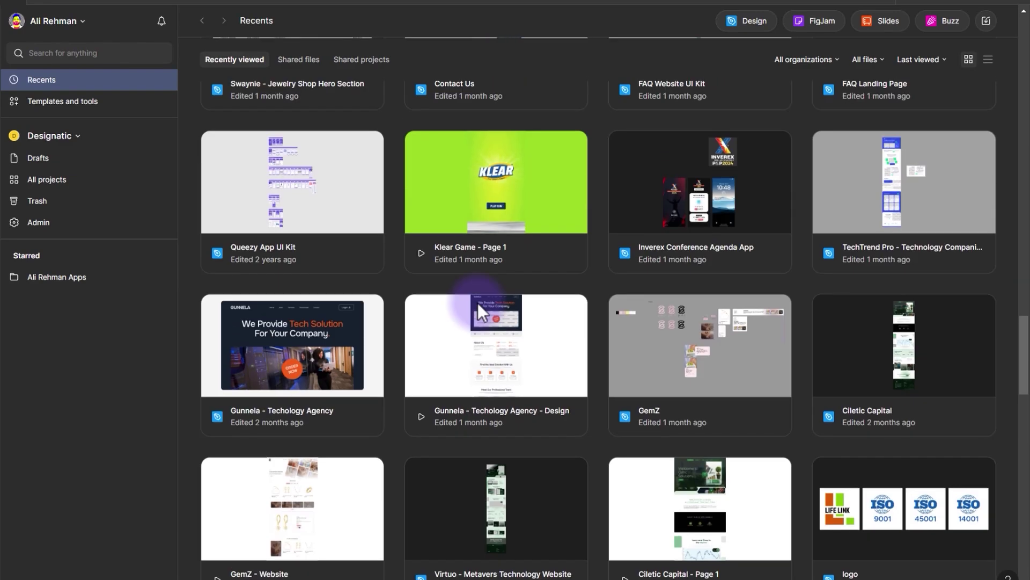
scroll(474, 303, up, 15)
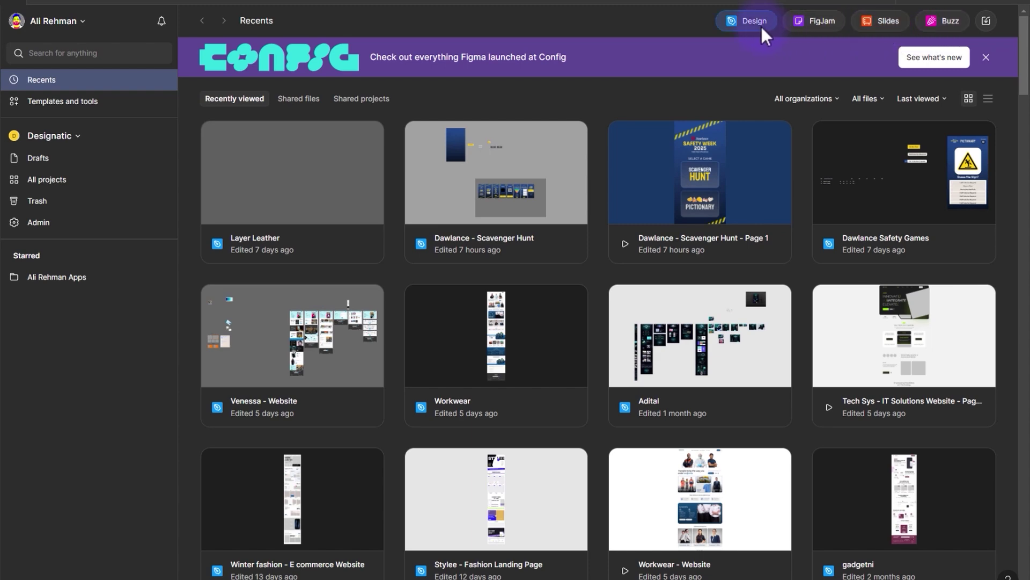
Create a new FigJam board and rename the file "Health Orbit - Flow".
click(809, 19)
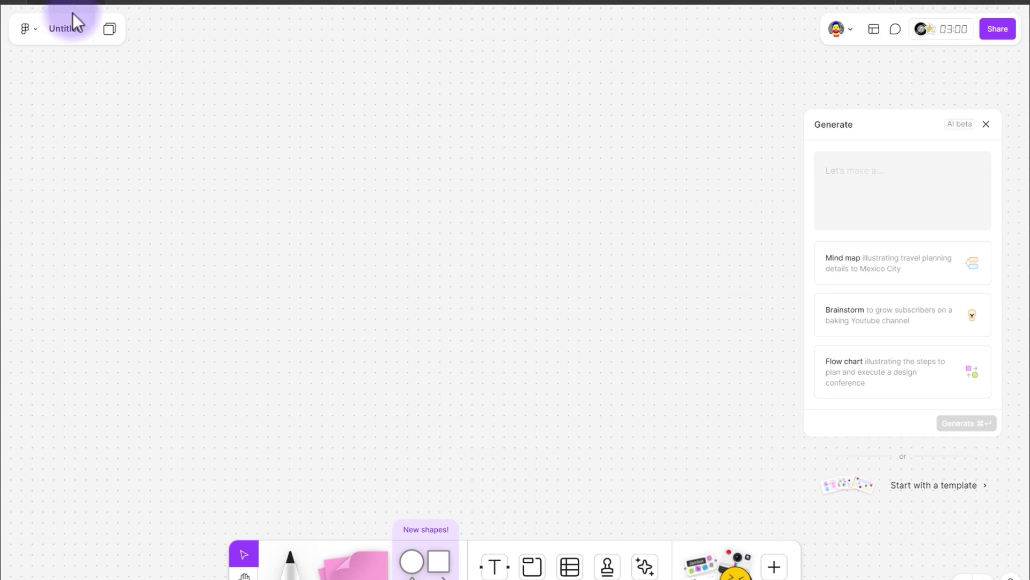
click(58, 33)
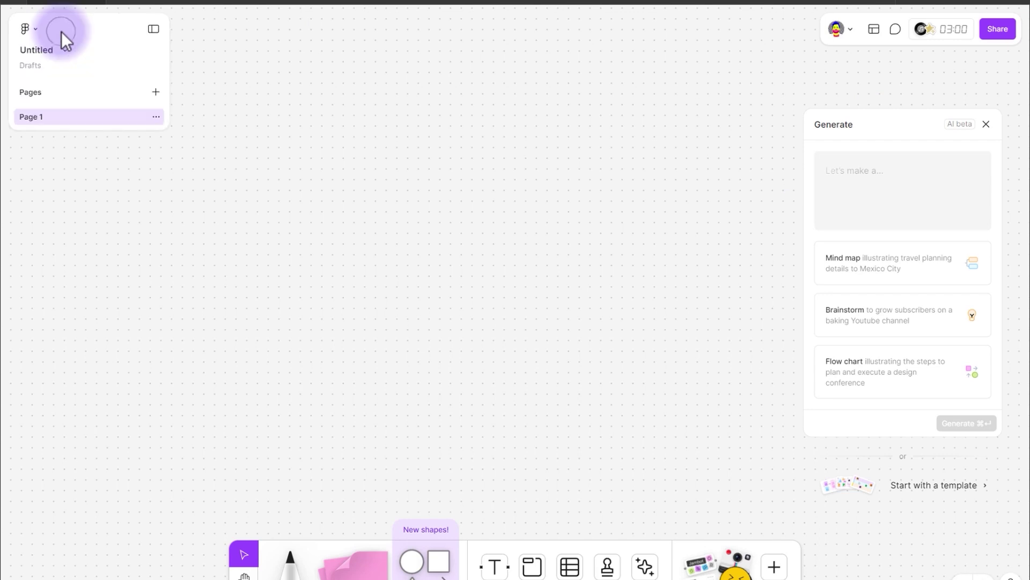
click(40, 50)
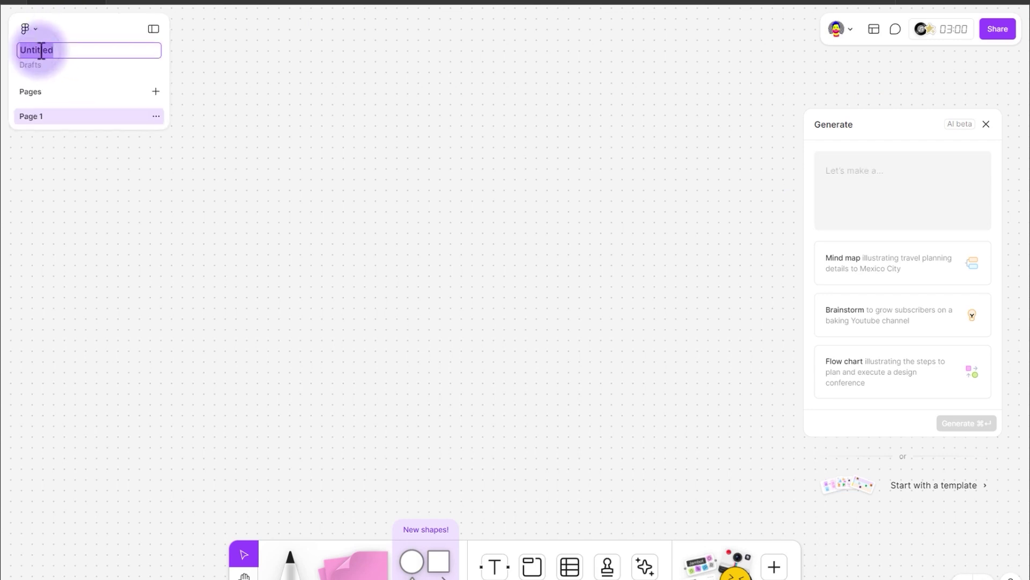
text(Health Orbit )
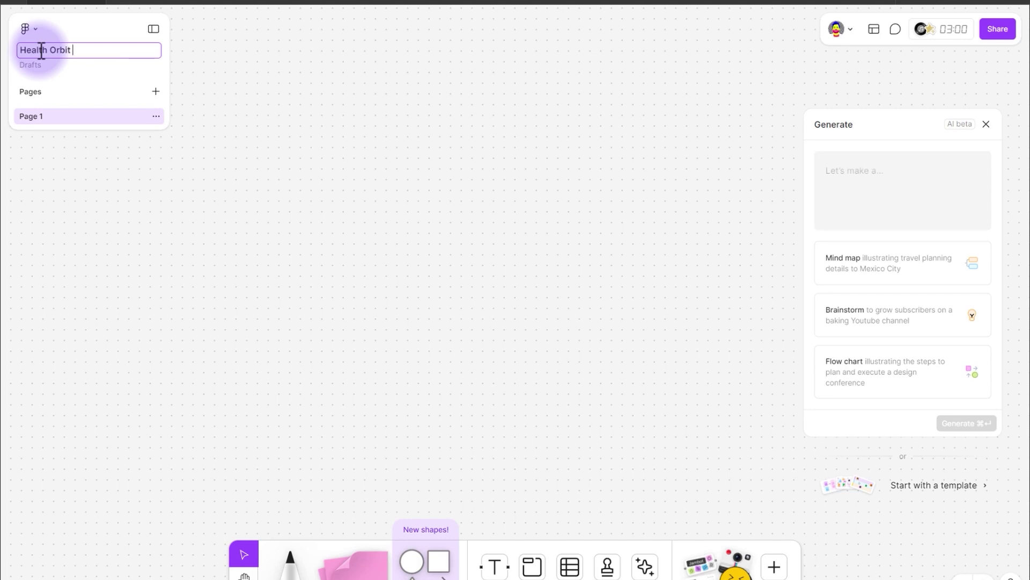
text(- Flow)
key(Return)
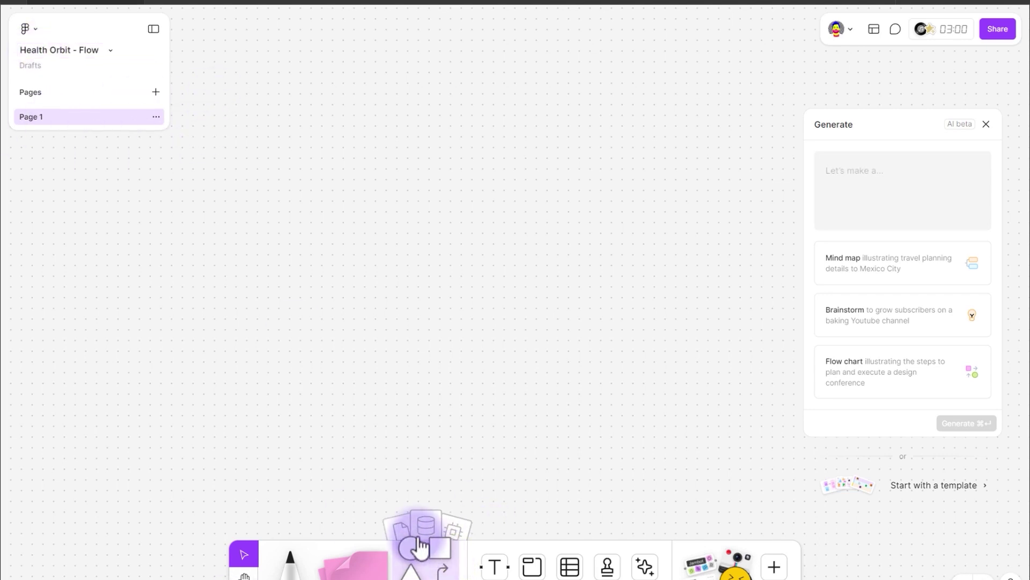
Open the shapes library, dismiss its introductory tip and look through the available basic, flowchart and advanced shapes.
click(445, 558)
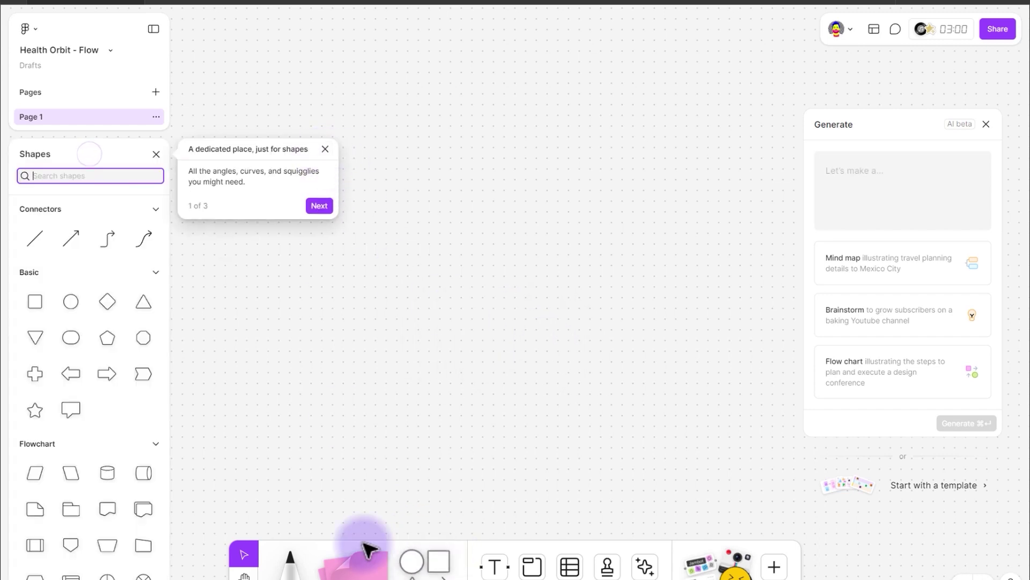
click(326, 149)
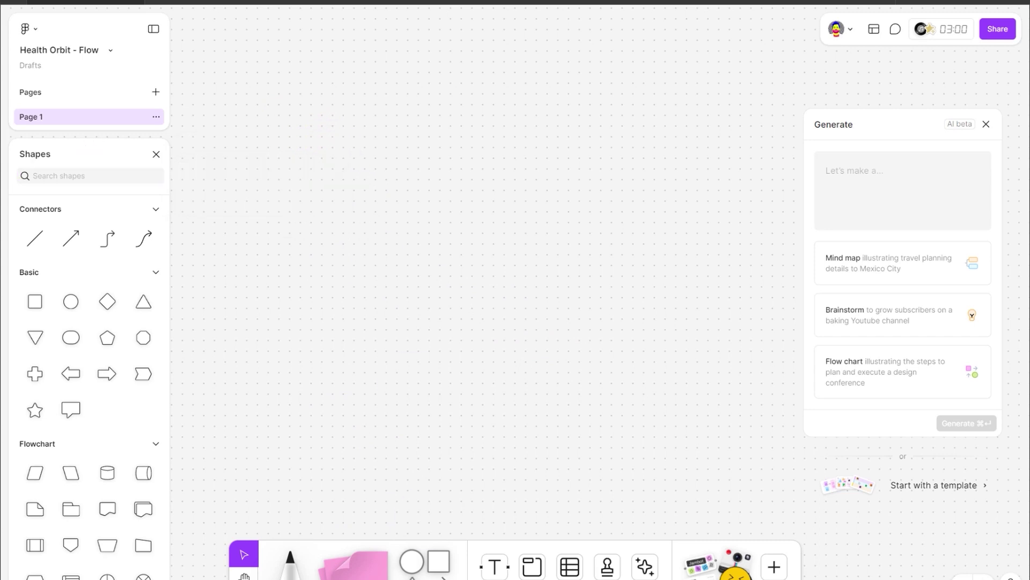
click(425, 572)
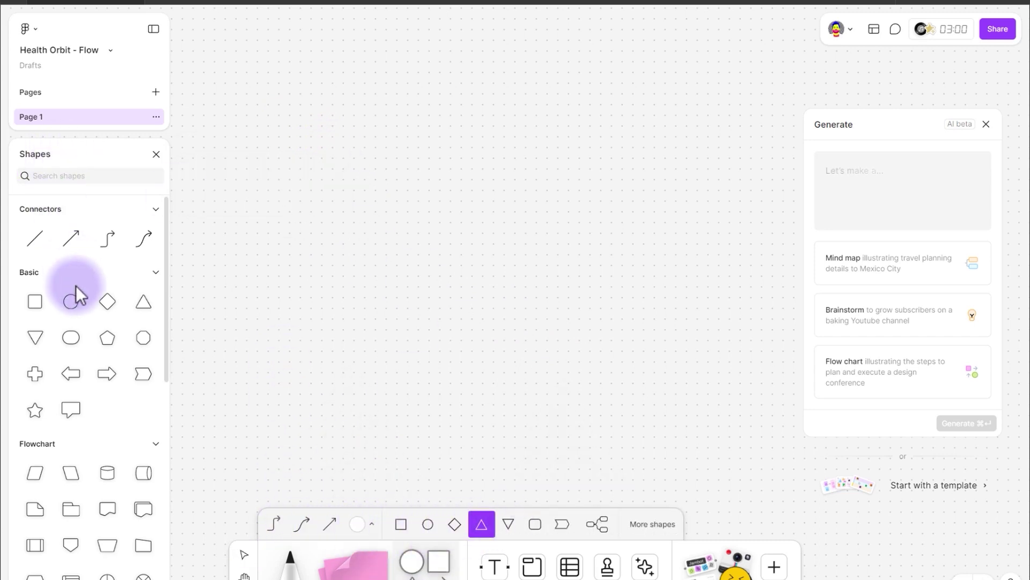
scroll(67, 489, down, 3)
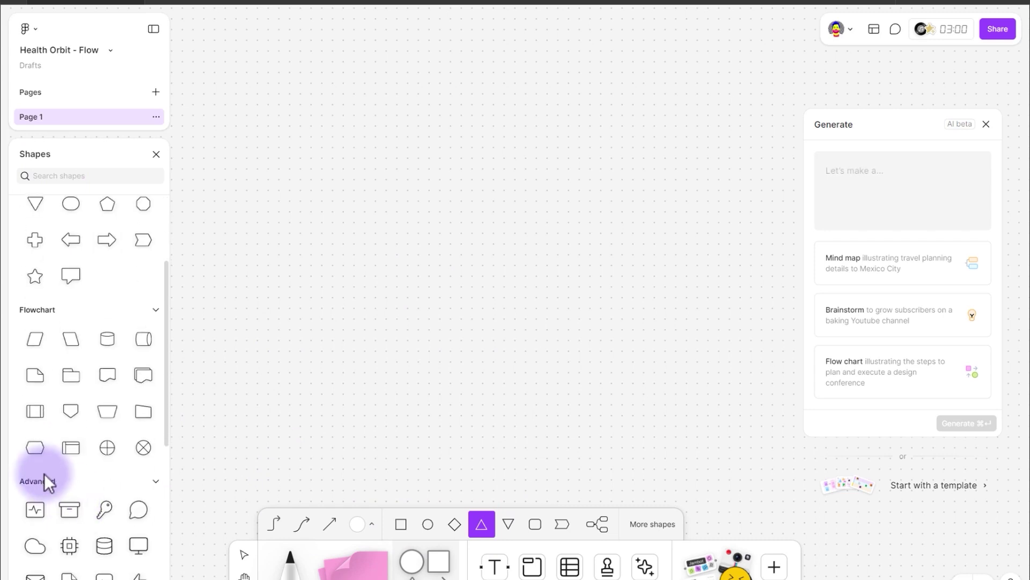
scroll(44, 473, down, 2)
scroll(47, 479, down, 5)
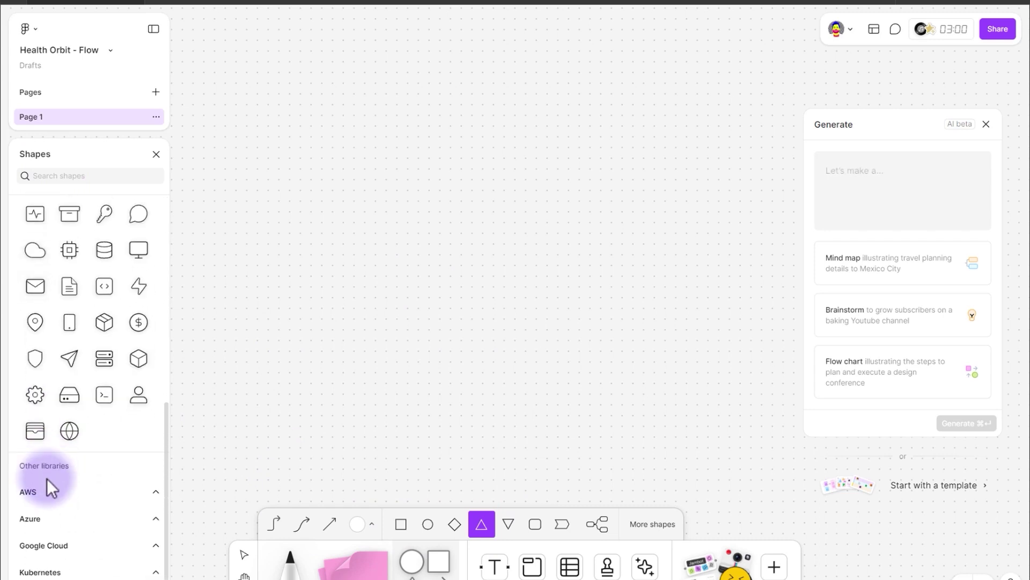
scroll(50, 503, up, 10)
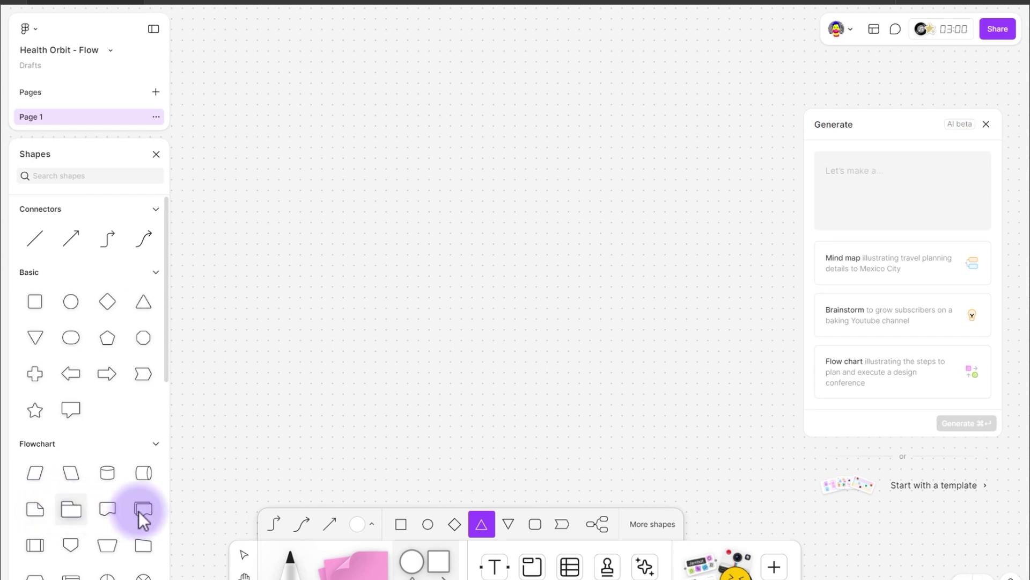
Place a rounded rectangle on the upper part of the empty board and label it "Splash".
click(533, 521)
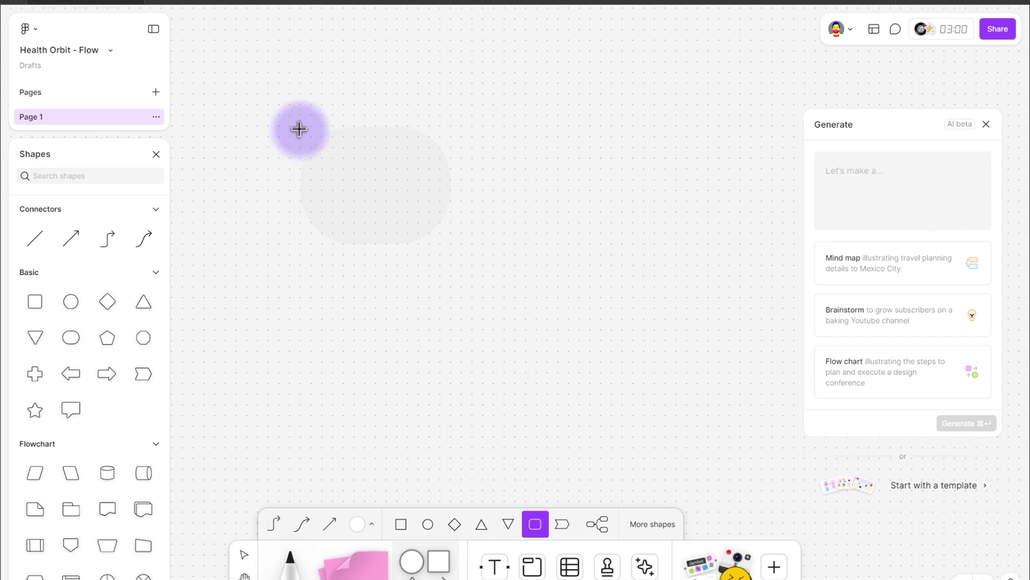
click(352, 199)
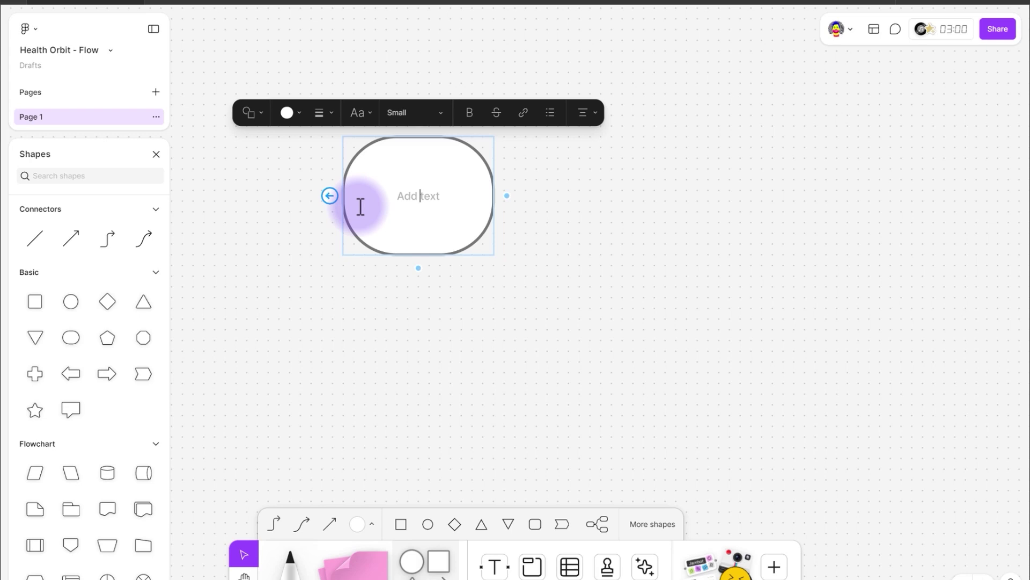
text(Splash)
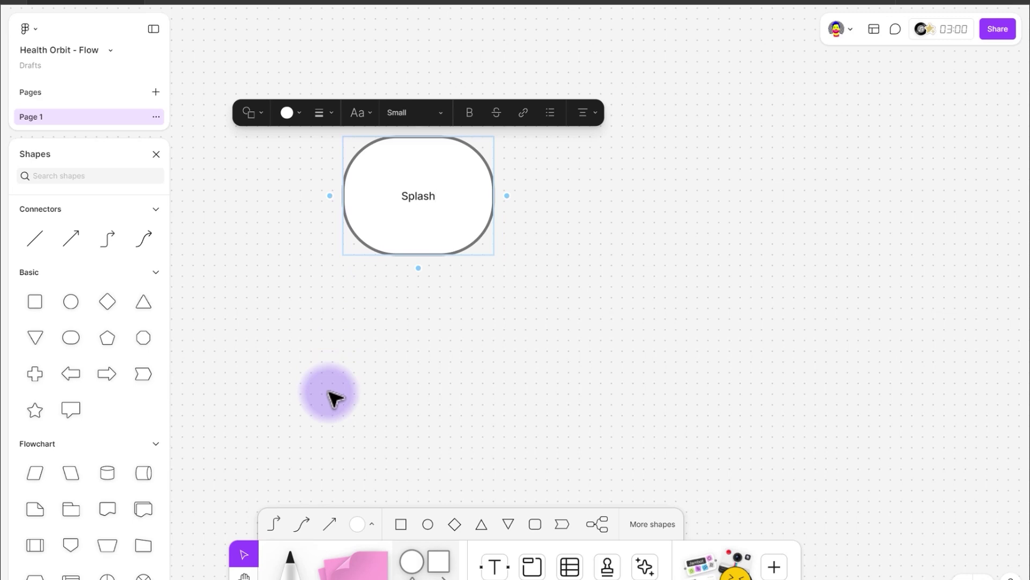
Add a connected shape below Splash, change it to a diamond and label it "Already Member".
click(418, 267)
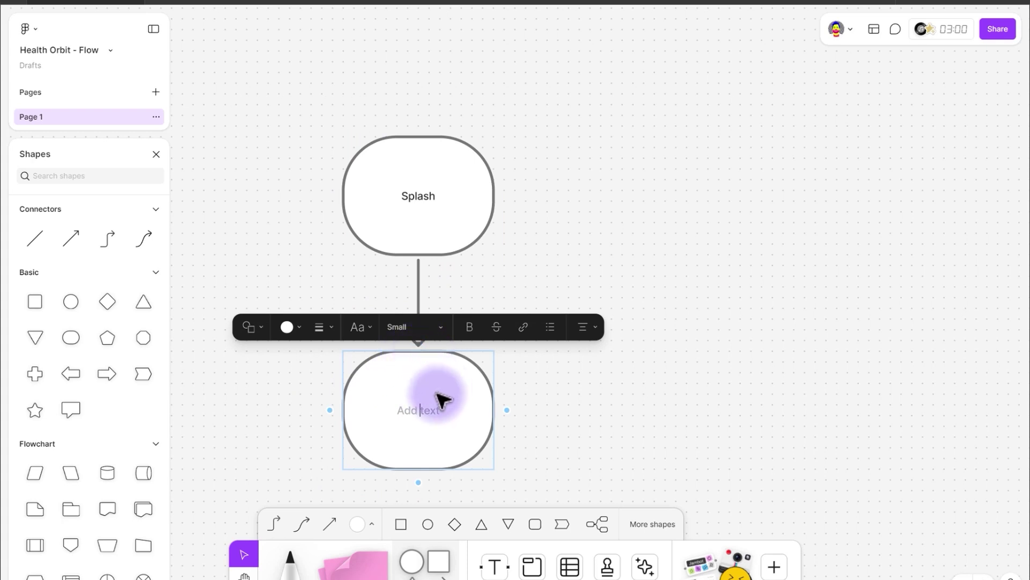
click(252, 326)
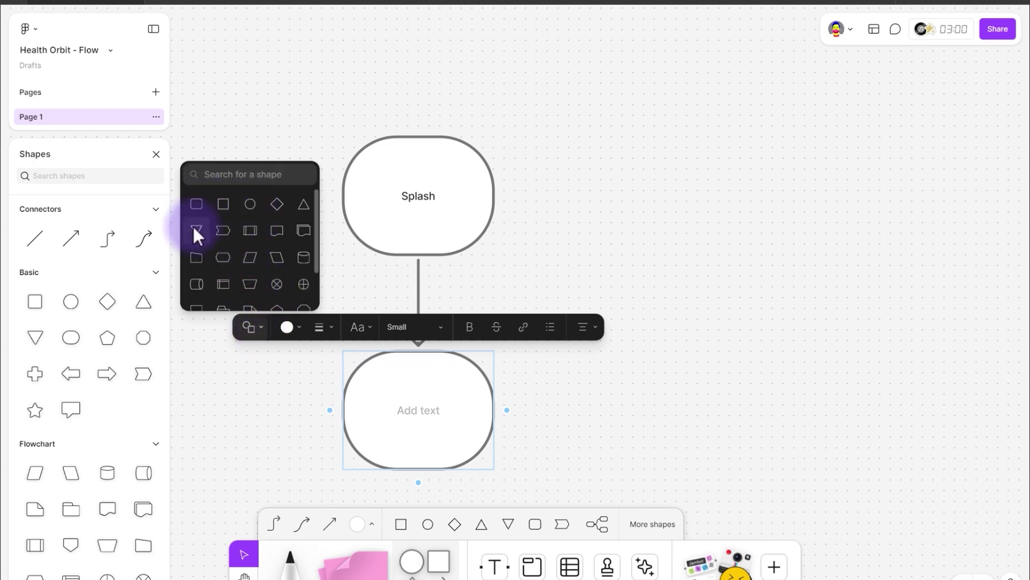
click(278, 205)
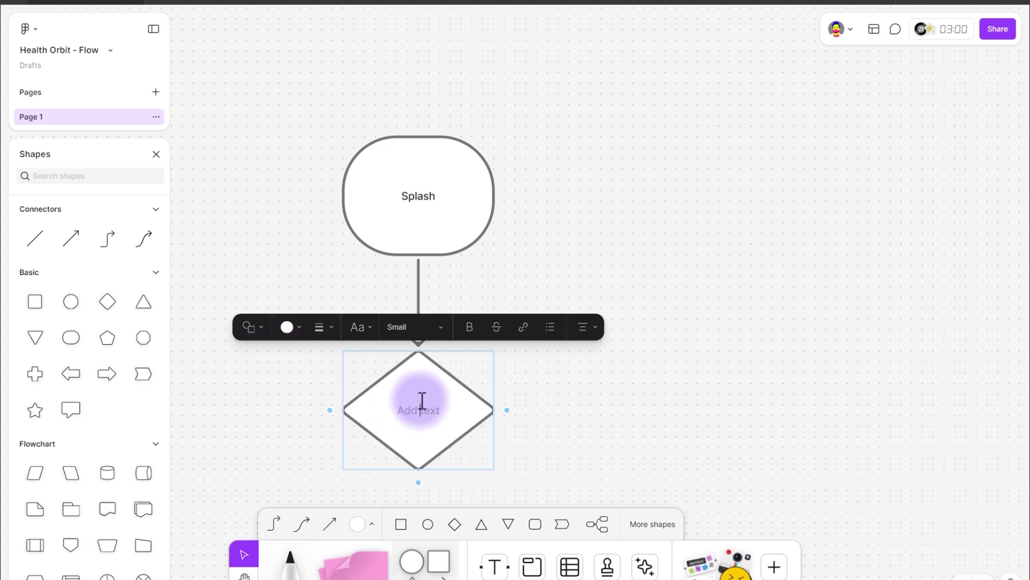
click(409, 420)
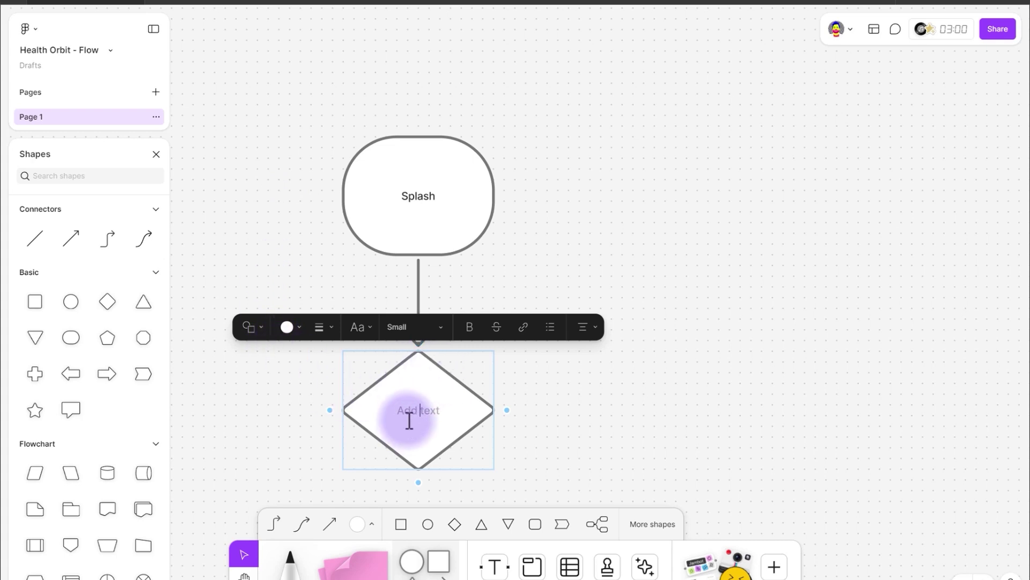
text(Already Member)
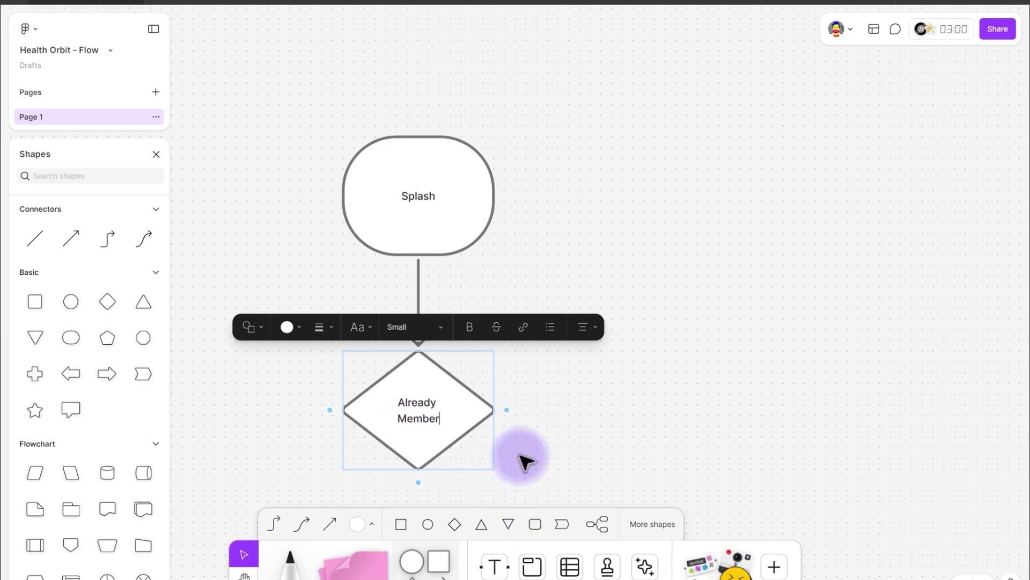
Add a connected shape to the right of the Already Member diamond, label it "Sign Up" and change it to a square.
scroll(491, 360, down, 3)
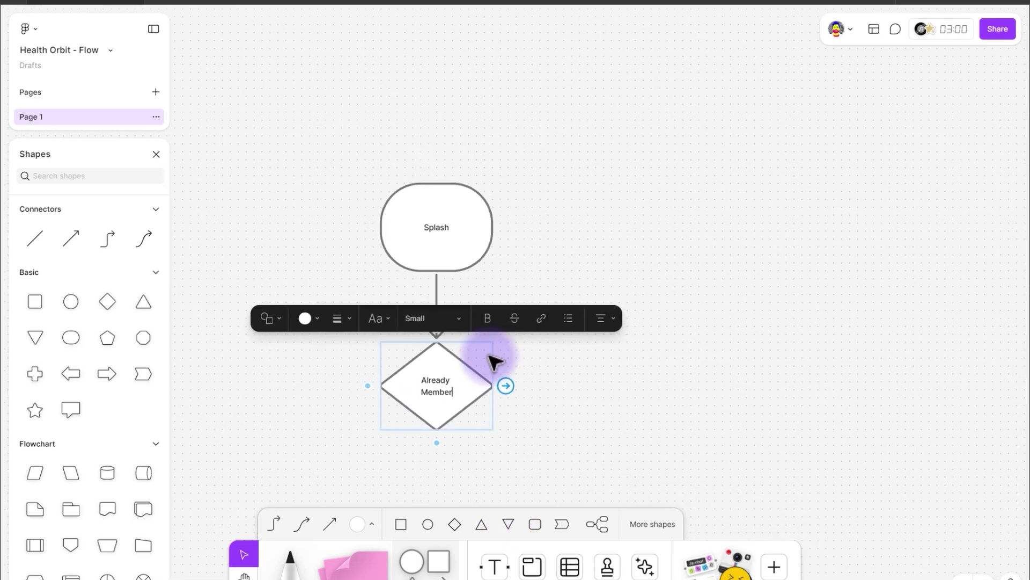
scroll(492, 370, down, 2)
scroll(488, 365, up, 1)
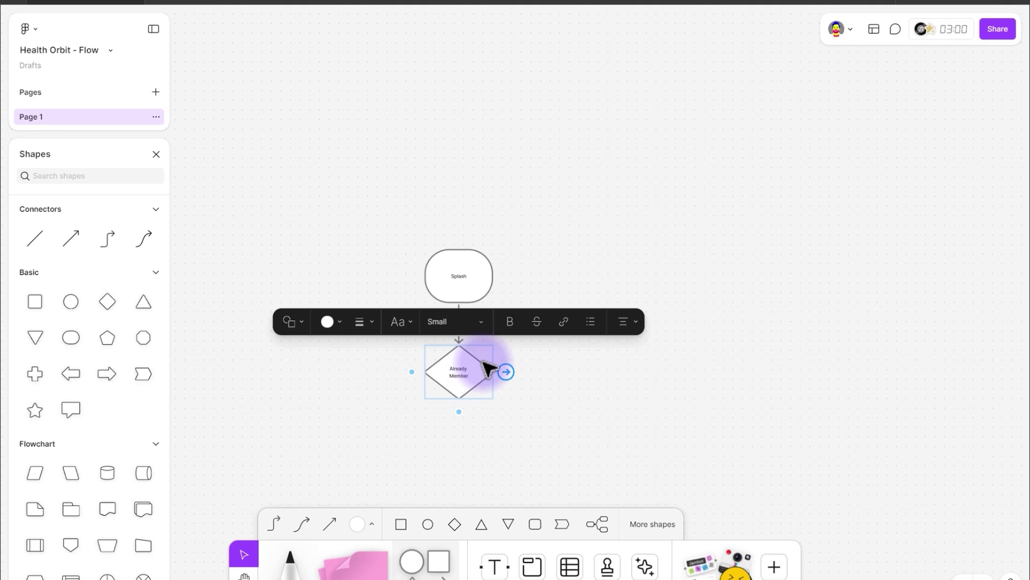
click(506, 373)
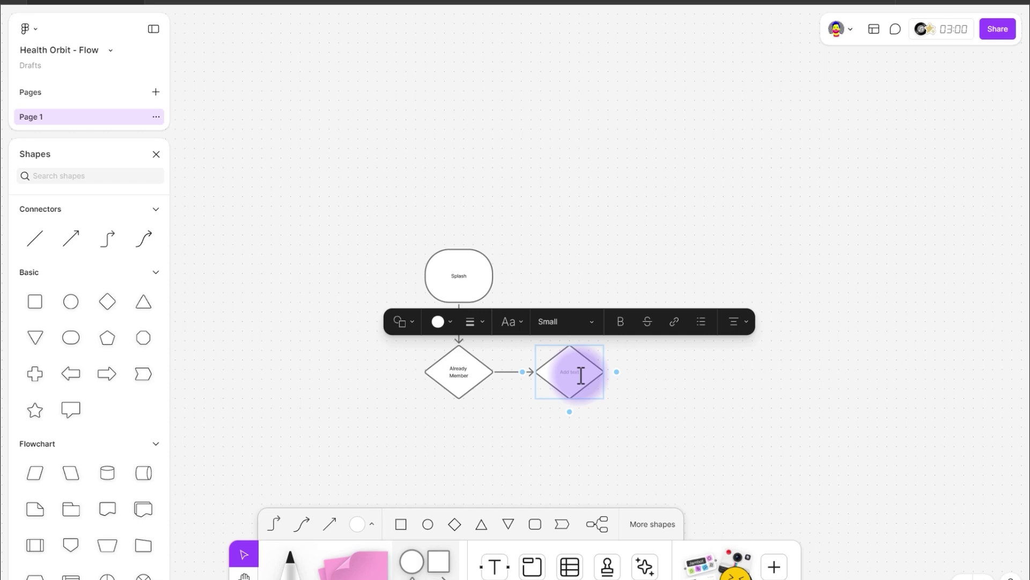
text(Sign Up)
key(Left)
key(Left)
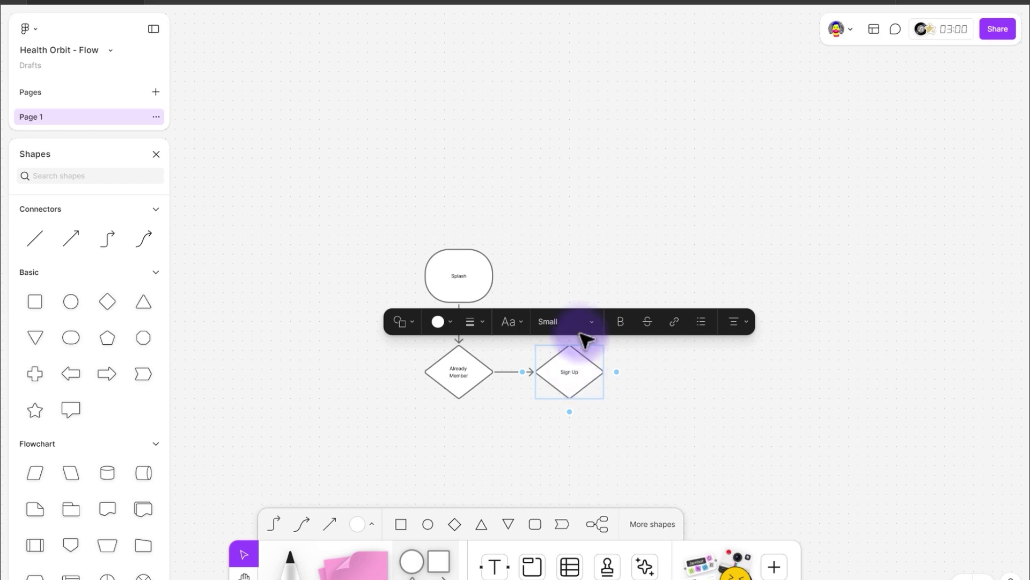
click(408, 323)
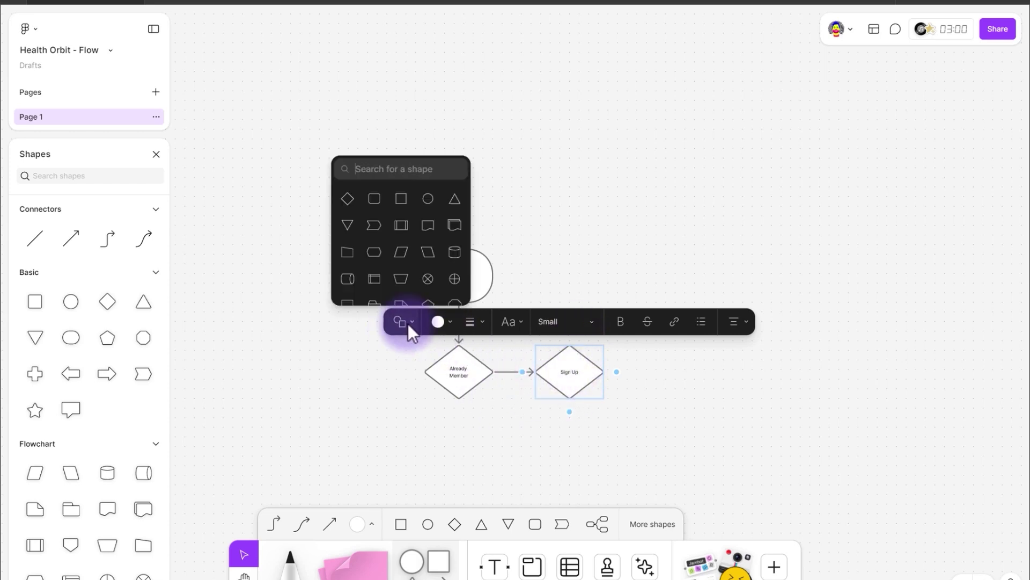
click(401, 199)
mouse_move(575, 401)
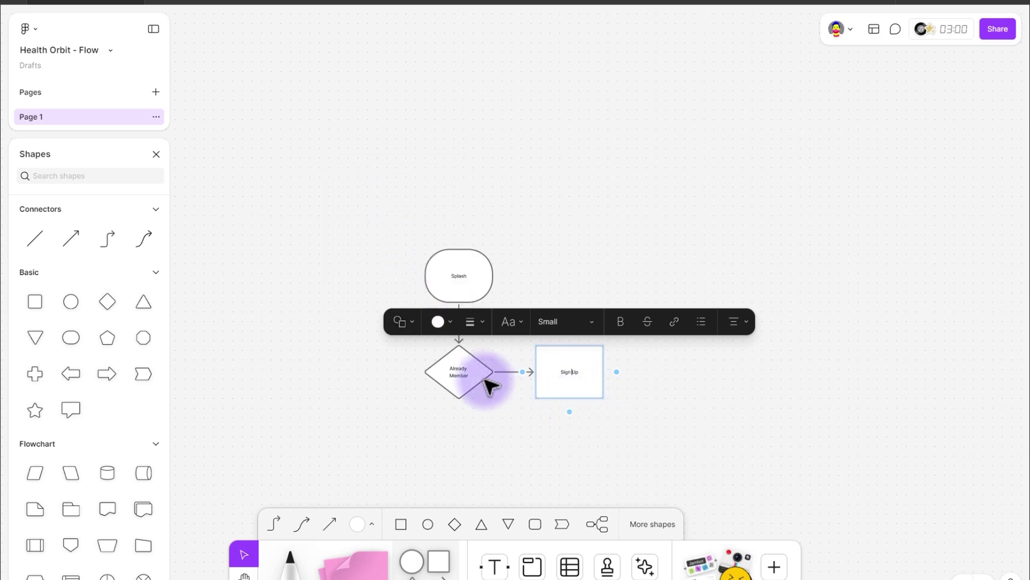
Add a connected shape below the Already Member diamond, change it to a square and label it "Sign In".
click(458, 390)
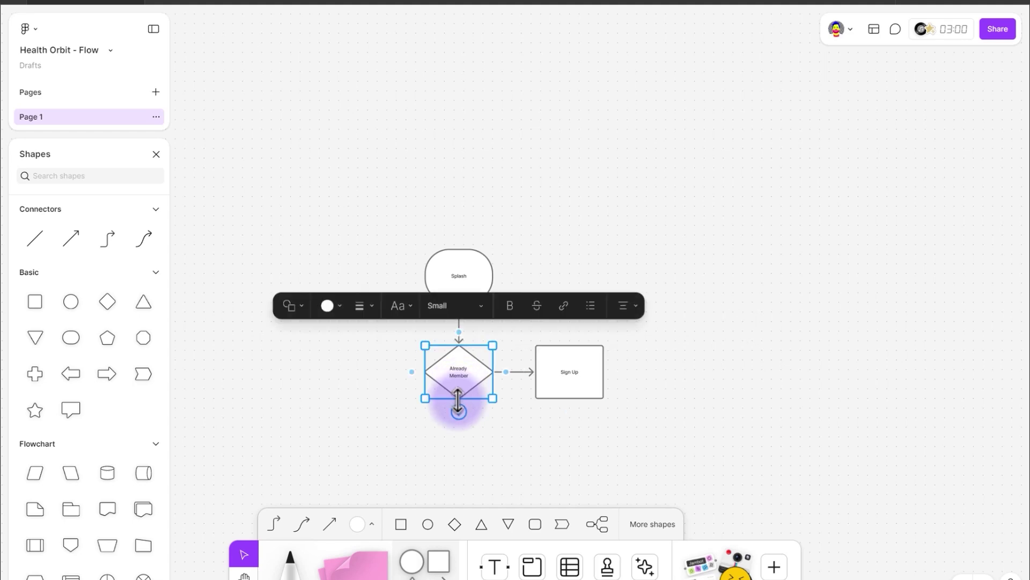
click(459, 413)
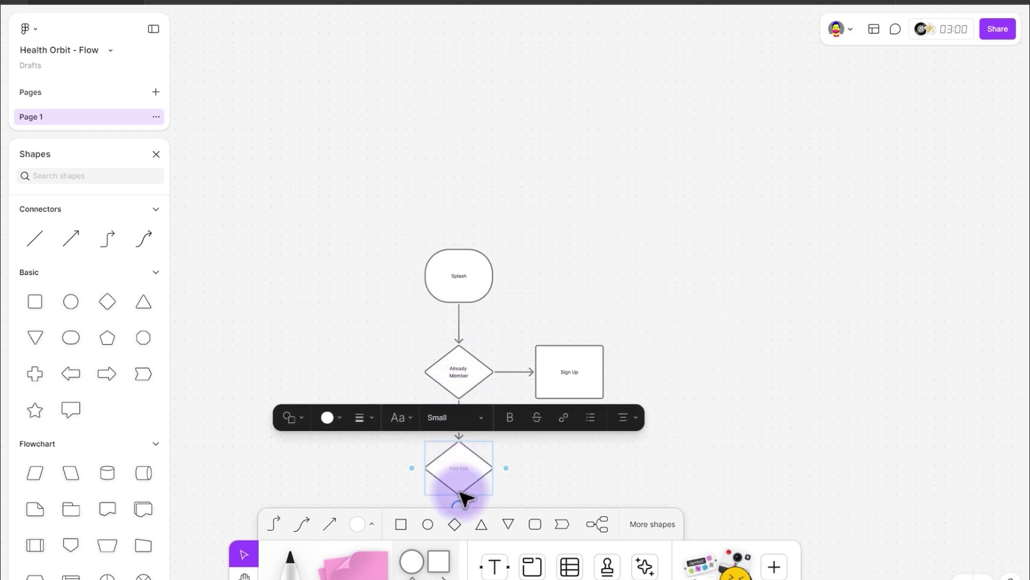
click(293, 417)
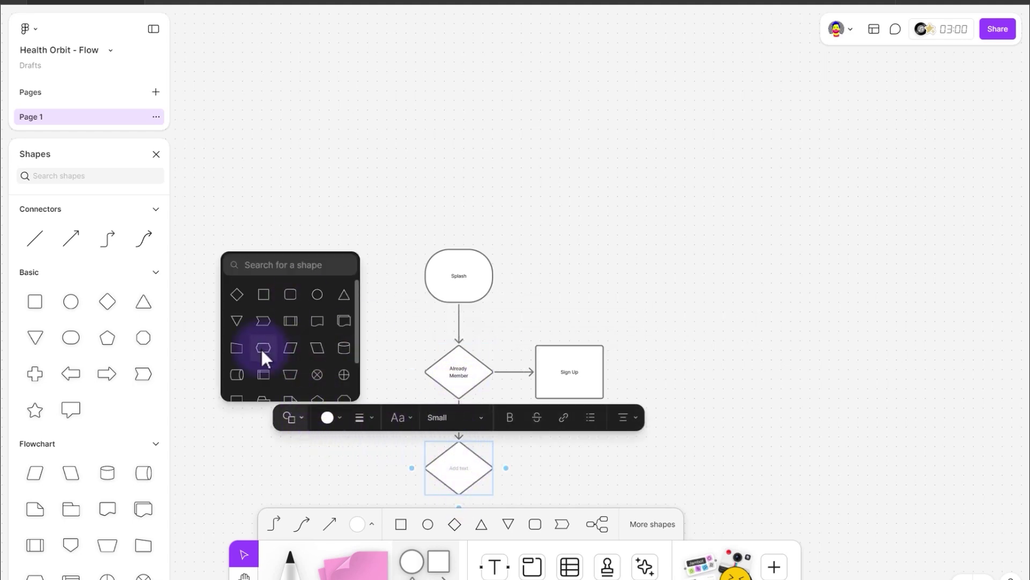
click(265, 298)
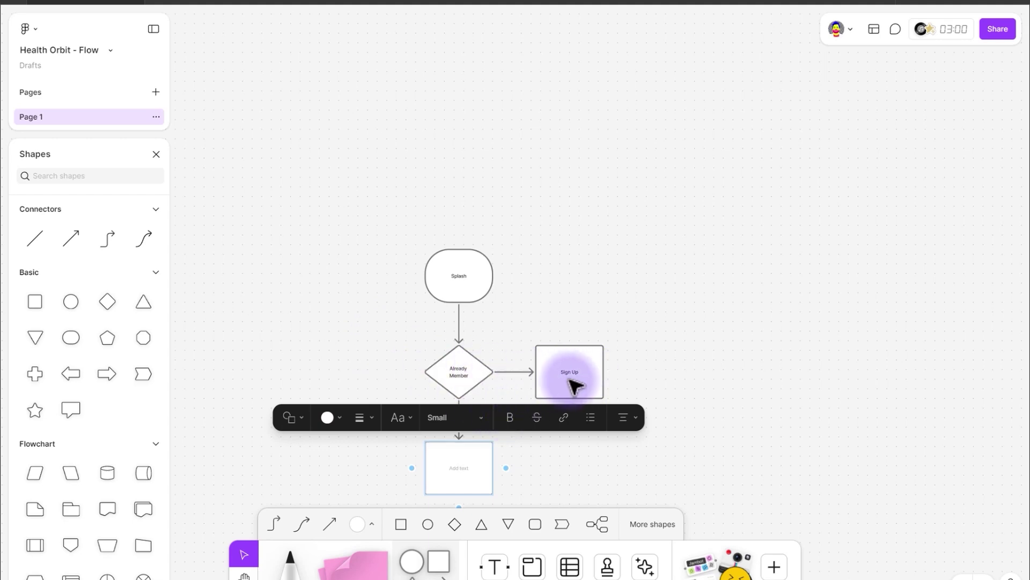
scroll(531, 476, up, 1)
scroll(532, 475, up, 2)
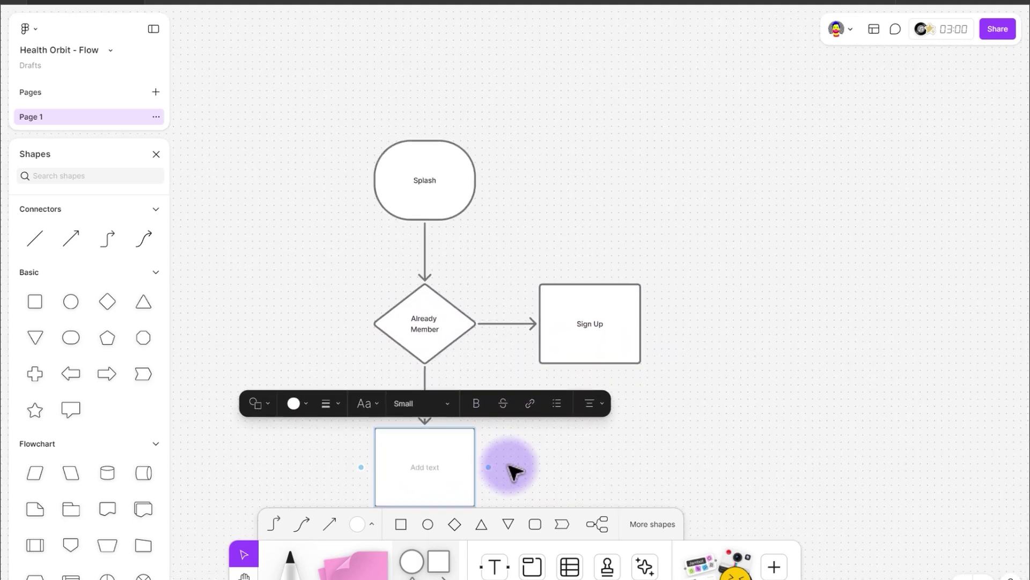
drag(534, 454, 529, 256)
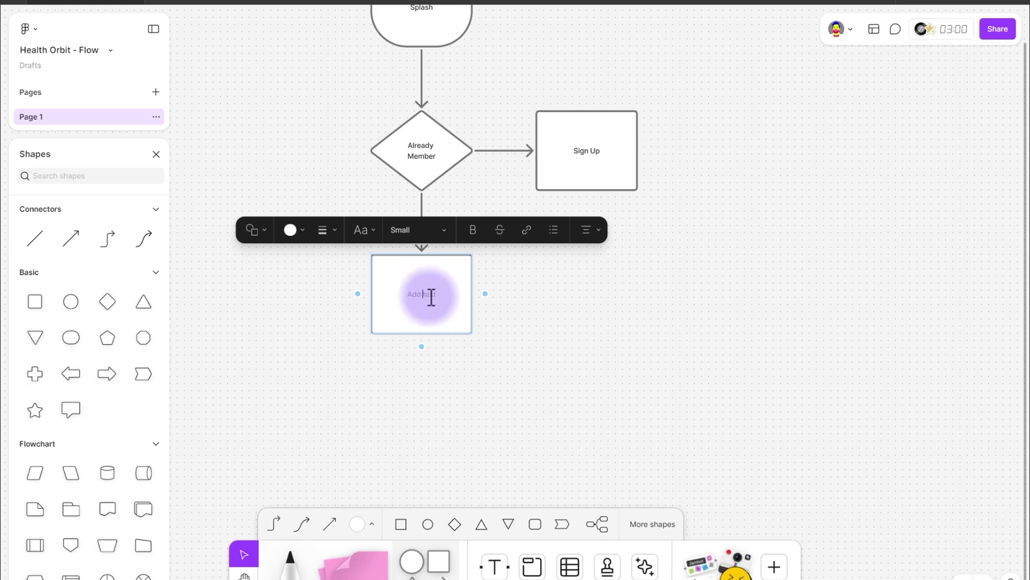
text(si)
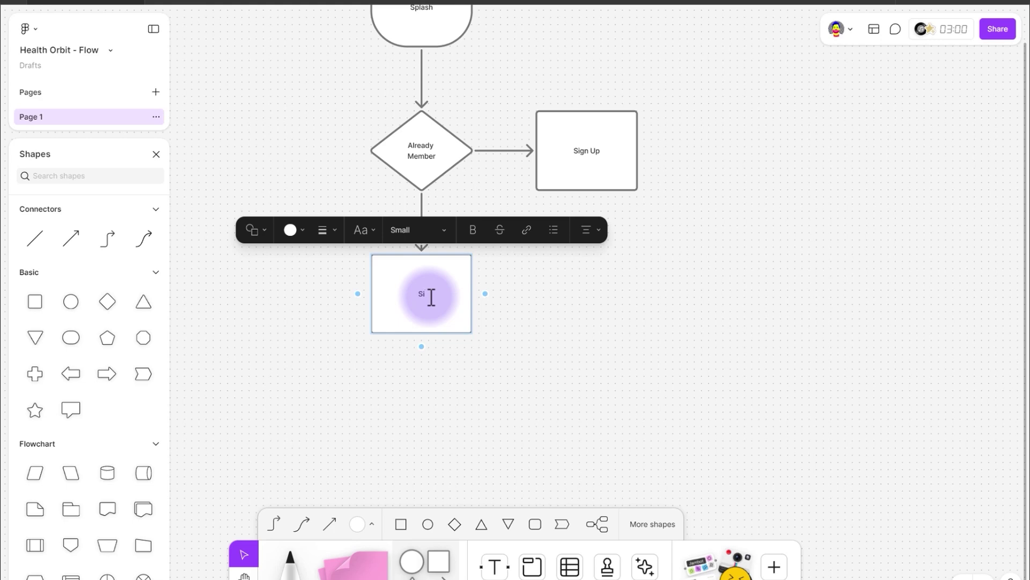
text(gn In)
Label the connector from Already Member to Sign In "Yes" and the one to Sign Up "No".
click(422, 236)
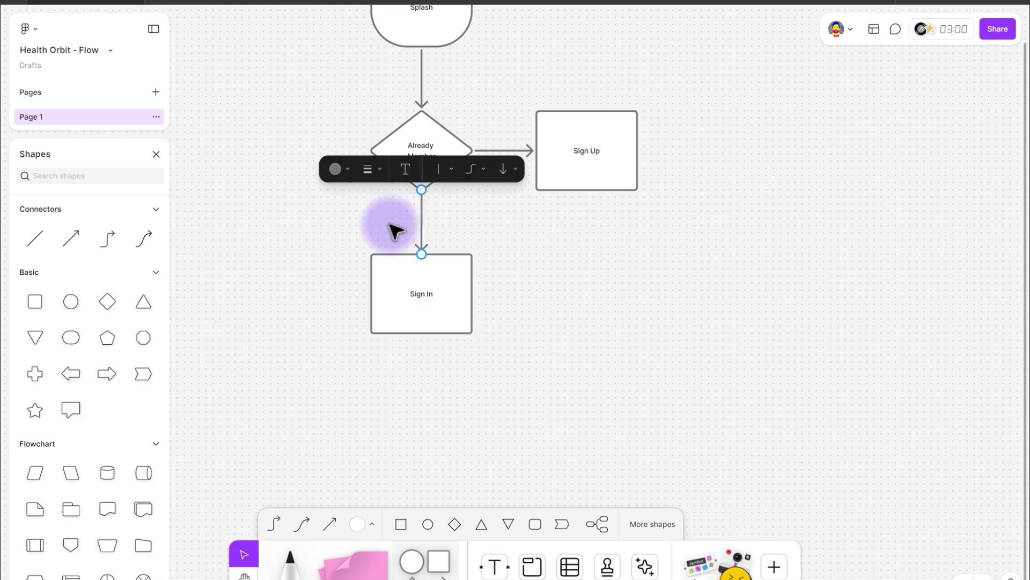
click(410, 168)
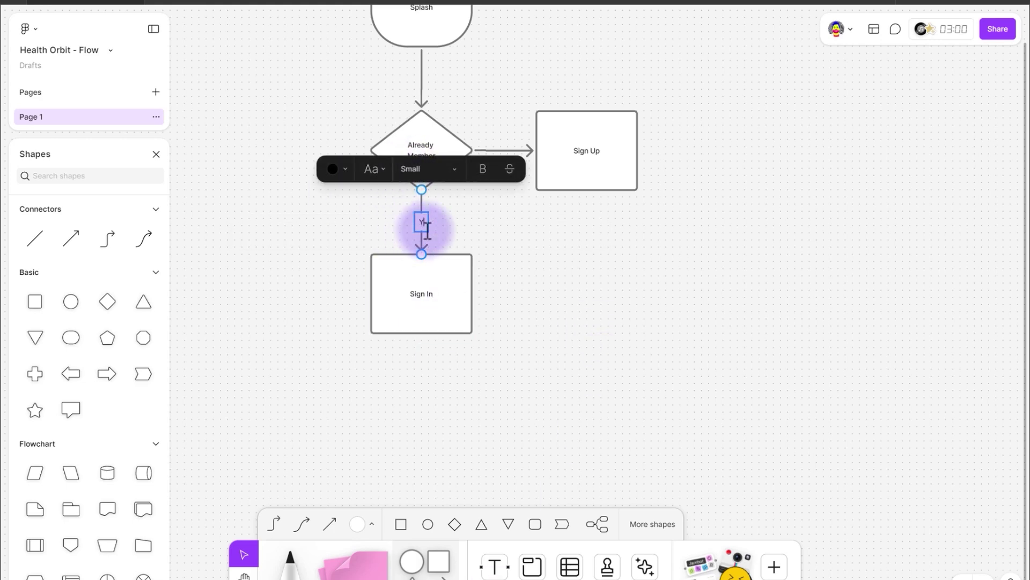
text(Yes)
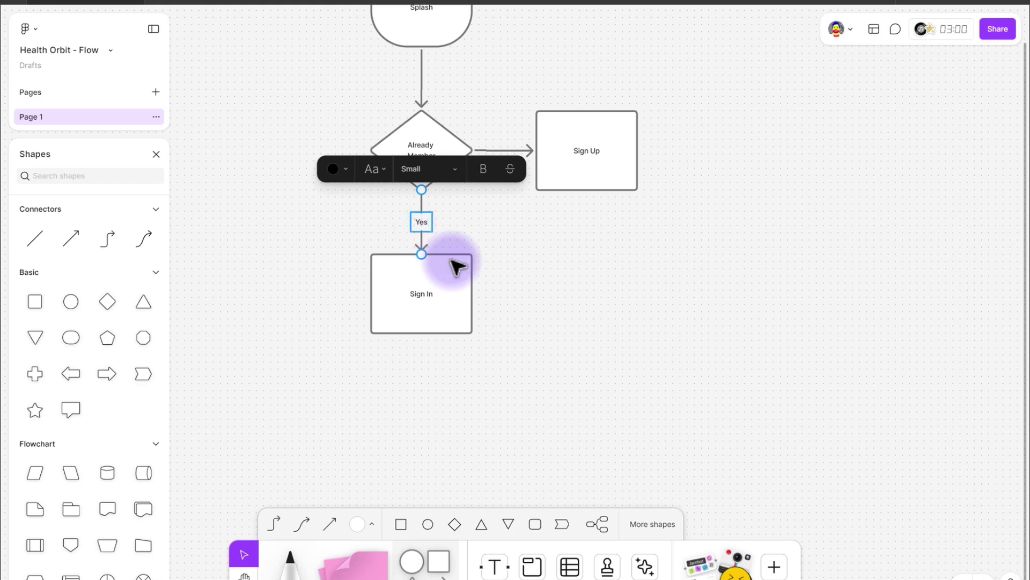
click(453, 266)
click(357, 299)
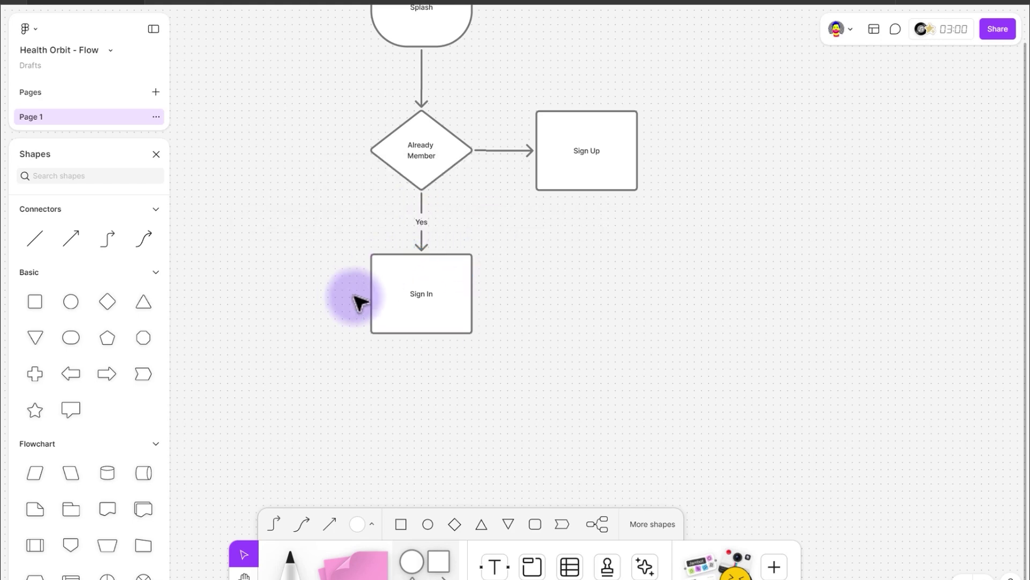
click(504, 151)
click(495, 130)
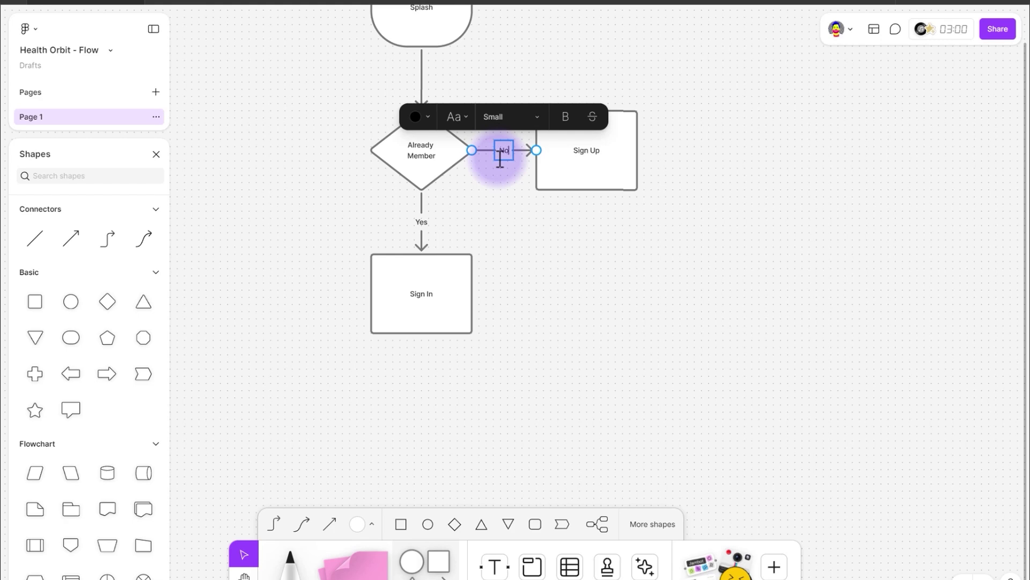
text(No)
click(612, 268)
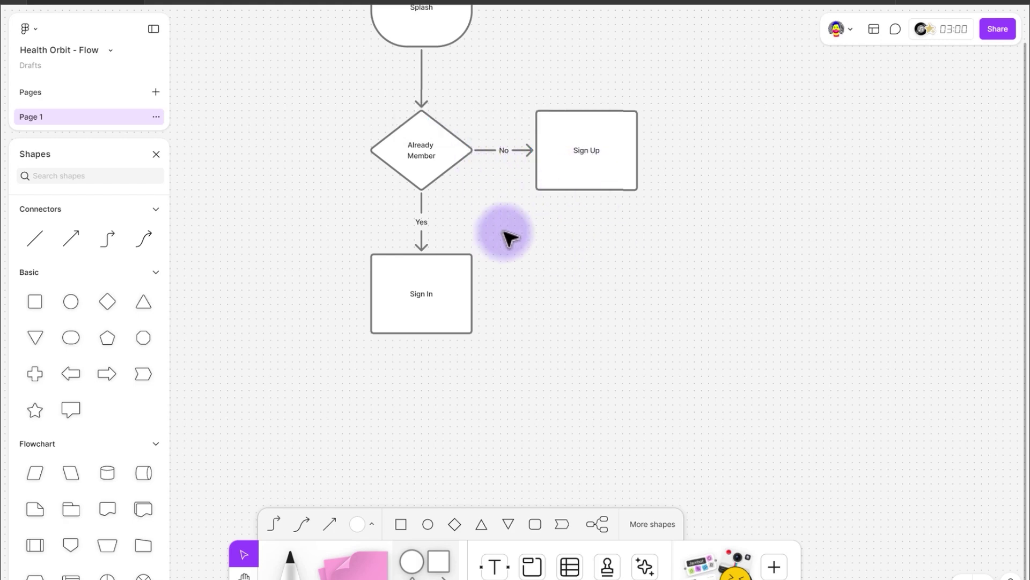
Add a connected square below Sign In and label it "Home".
drag(509, 237, 453, 166)
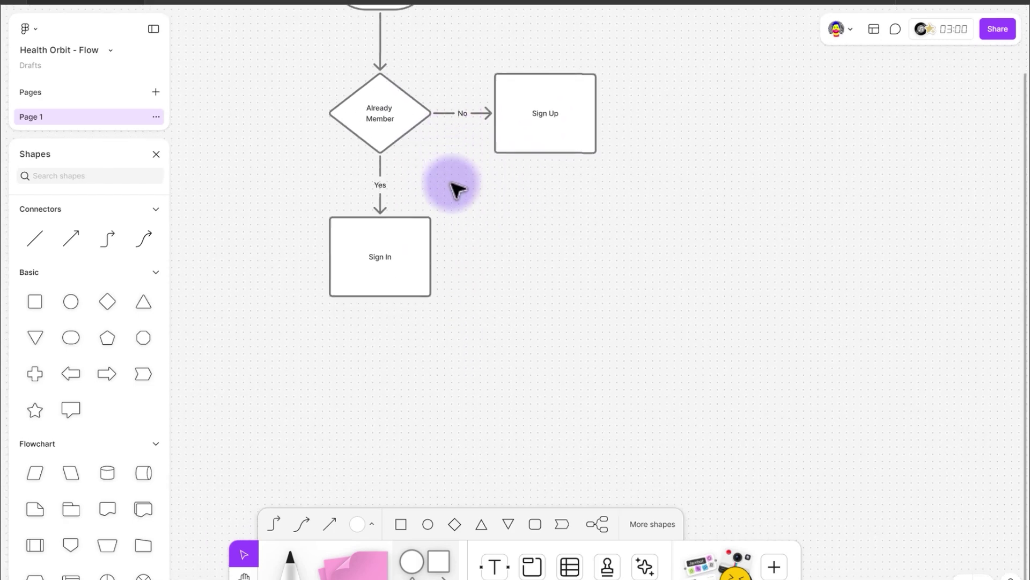
click(421, 263)
click(380, 306)
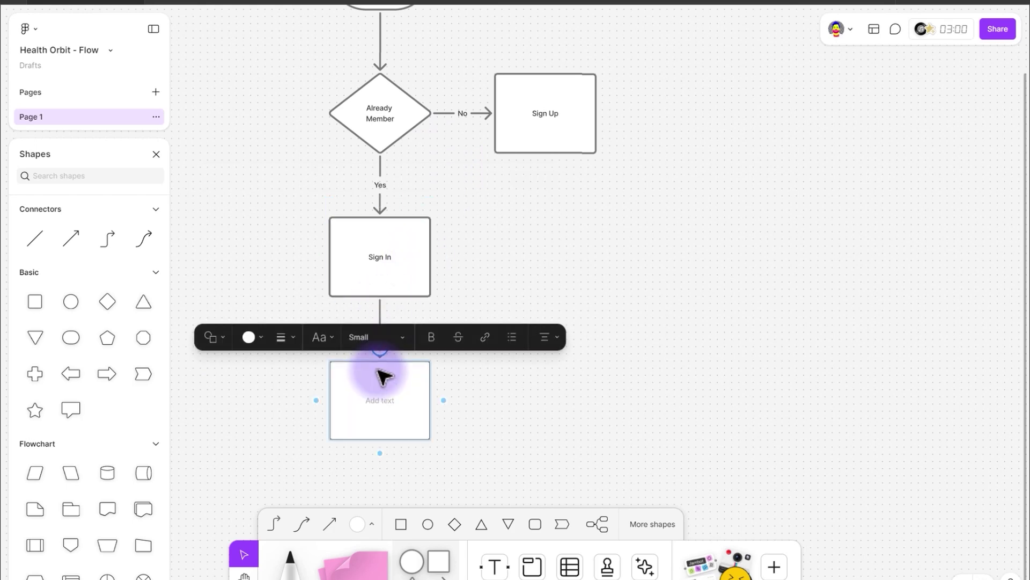
text(Home)
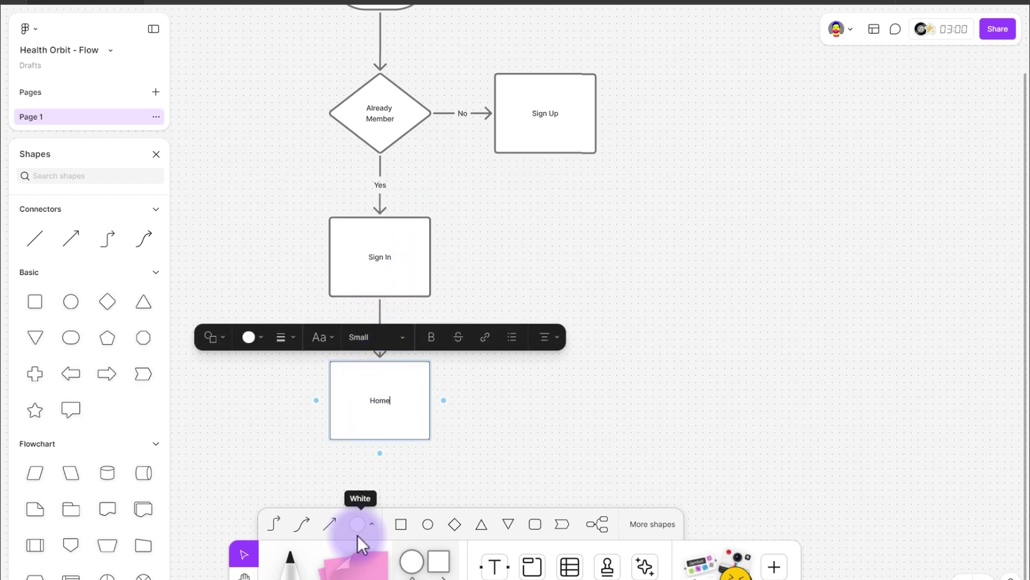
Draw a connector from the bottom of the Sign Up square to the right side of the Home square.
click(552, 116)
mouse_move(545, 166)
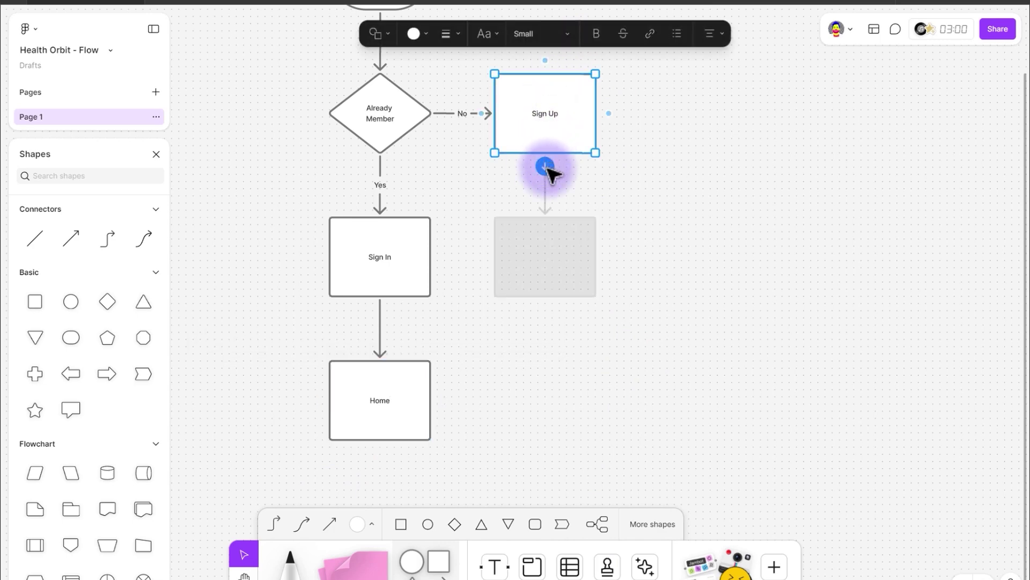
drag(545, 167, 432, 400)
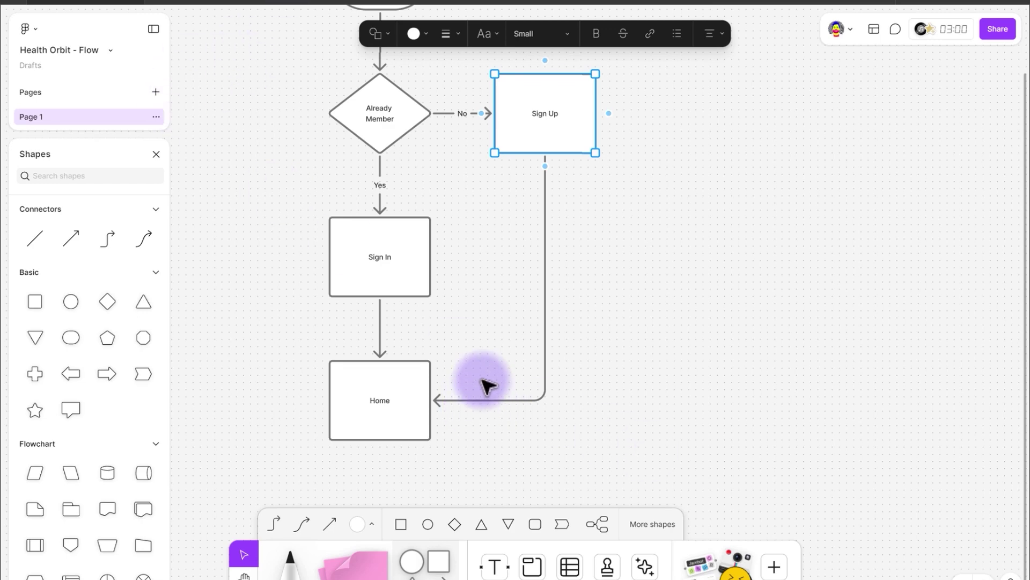
scroll(486, 384, down, 5)
click(514, 483)
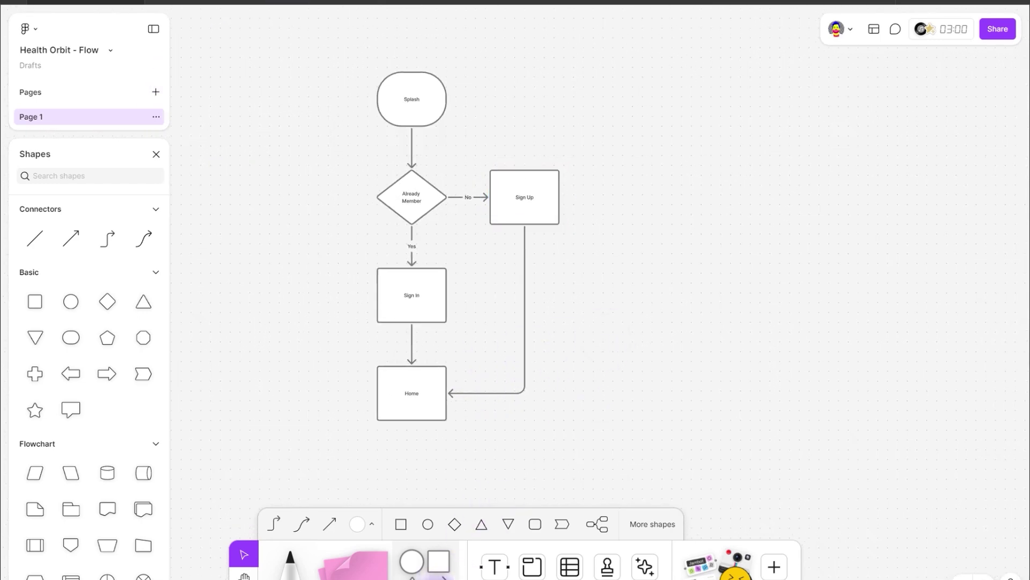
Draw a section around the whole flow chart and name it "Doctor Side App - Tablet".
click(532, 567)
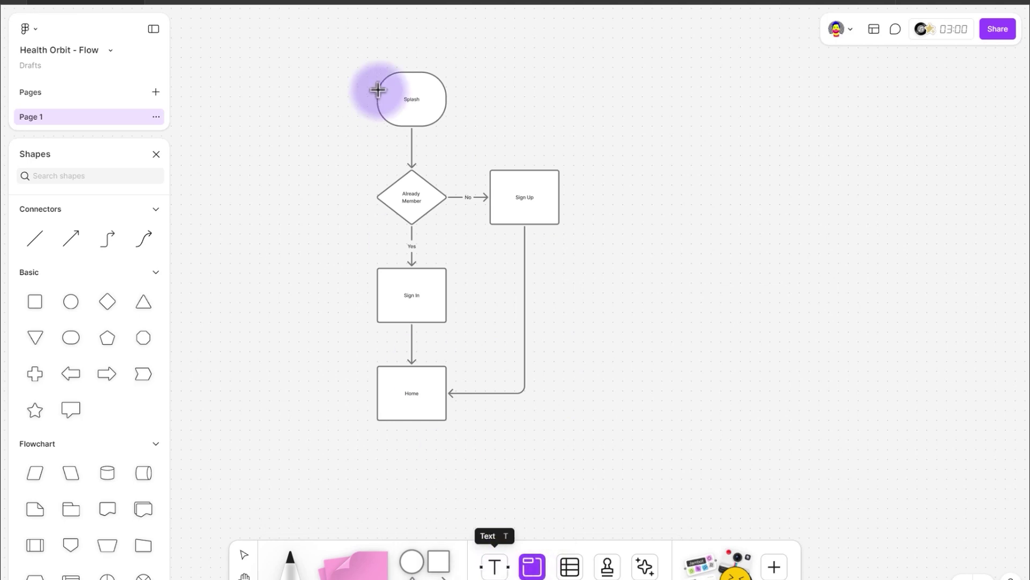
drag(318, 42, 617, 518)
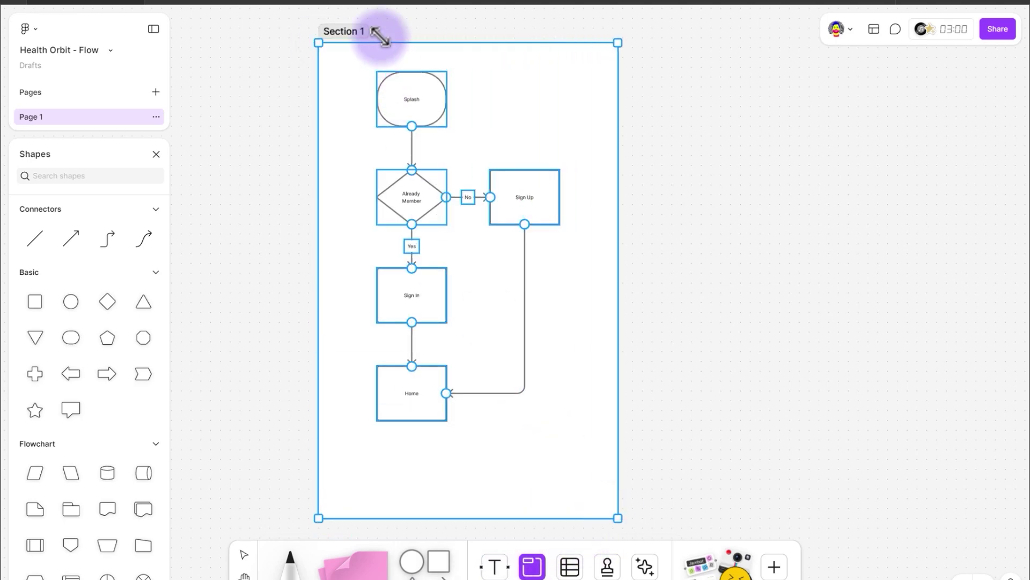
double_click(344, 34)
text(Doctor Side App -)
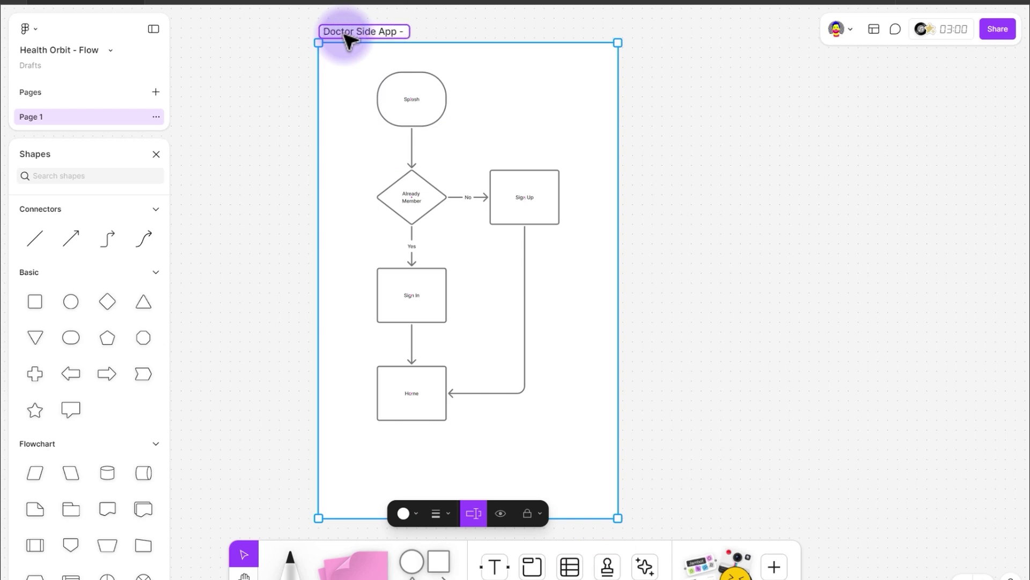
text( Tablet)
key(Return)
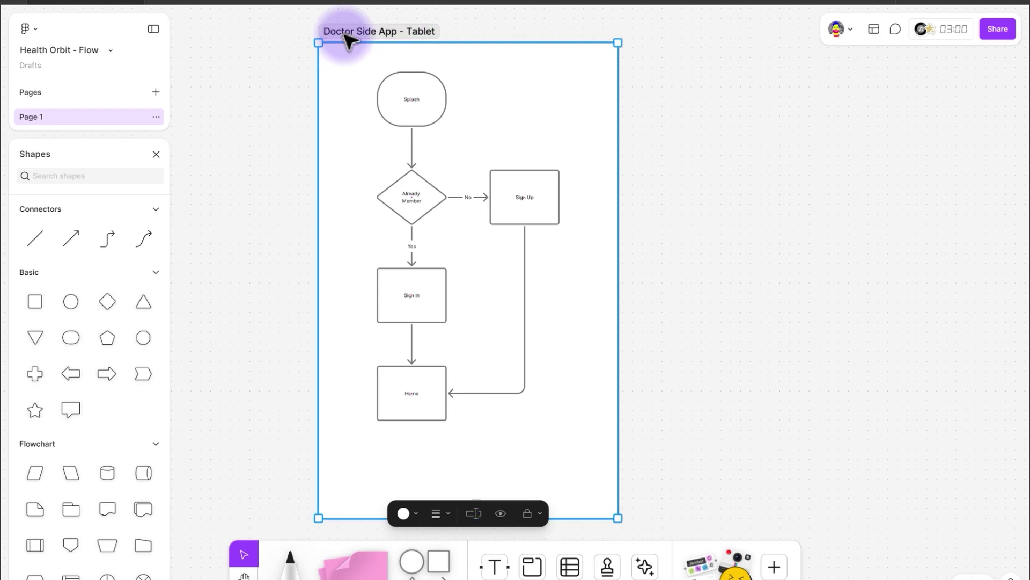
Duplicate the Doctor Side App - Tablet section with its flow chart, placing the copy to its right.
drag(637, 337, 455, 346)
click(213, 109)
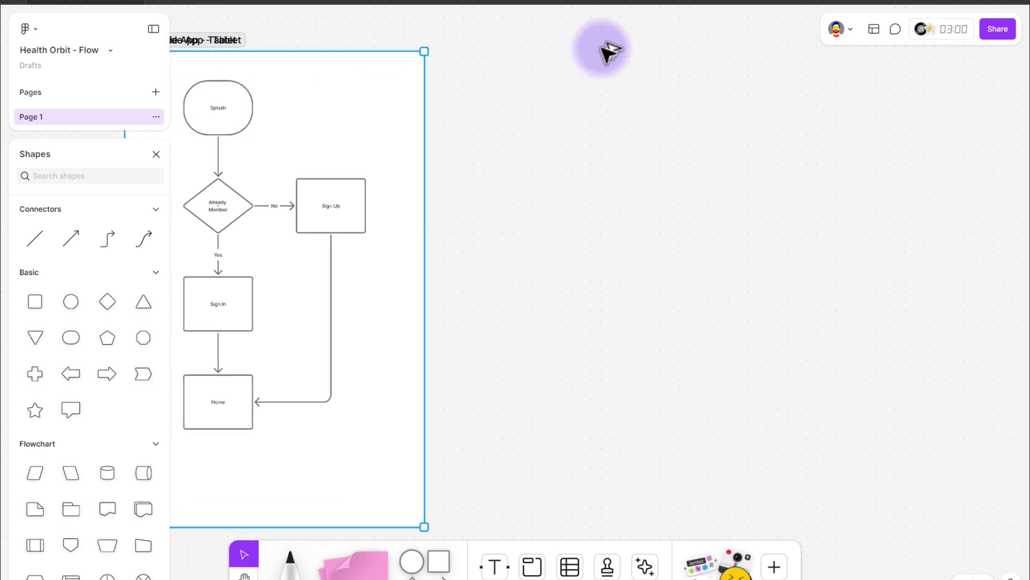
key(ctrl+d)
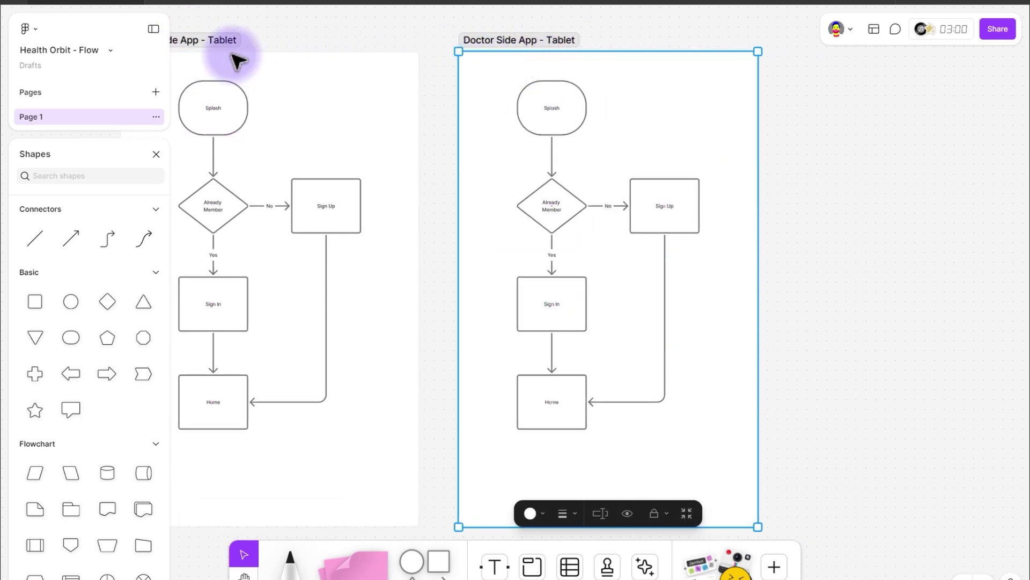
Rename the duplicated section "Patient Side App - Phone".
double_click(512, 42)
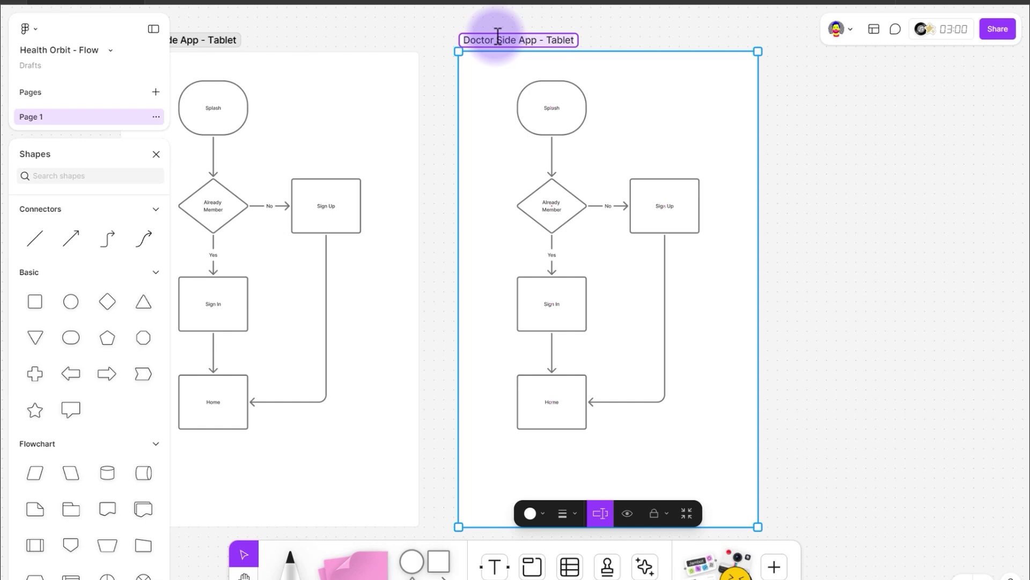
drag(498, 37, 514, 38)
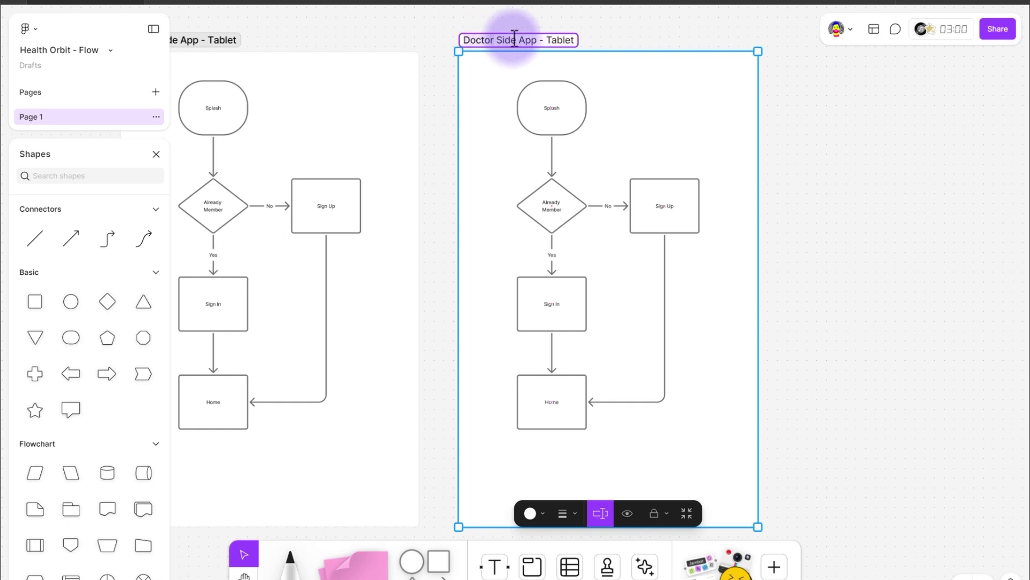
text(Patient)
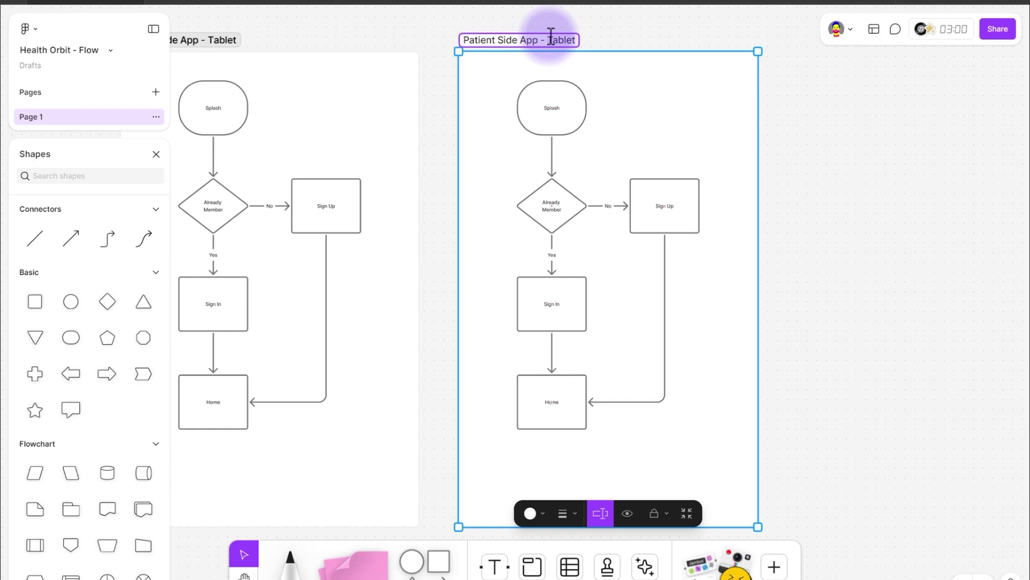
scroll(590, 81, up, 5)
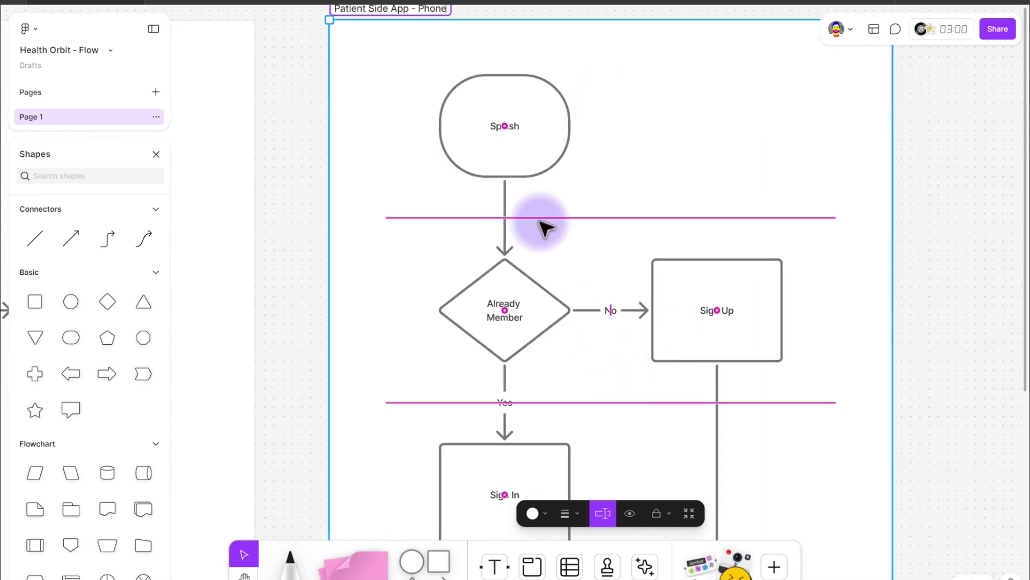
click(508, 237)
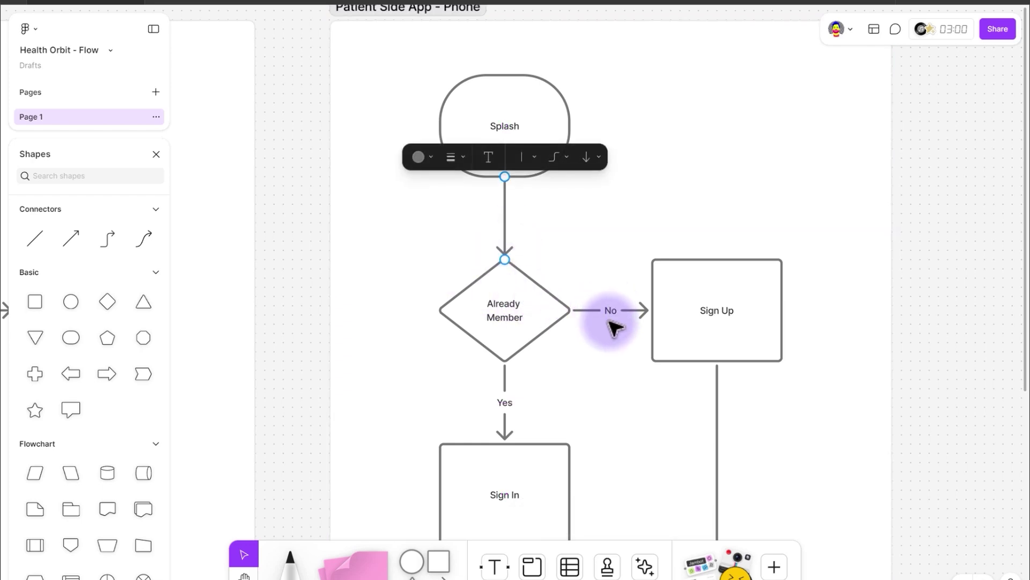
Add a connected square below the Home square in the Patient Side App - Phone section and label it "Online".
scroll(557, 456, down, 1)
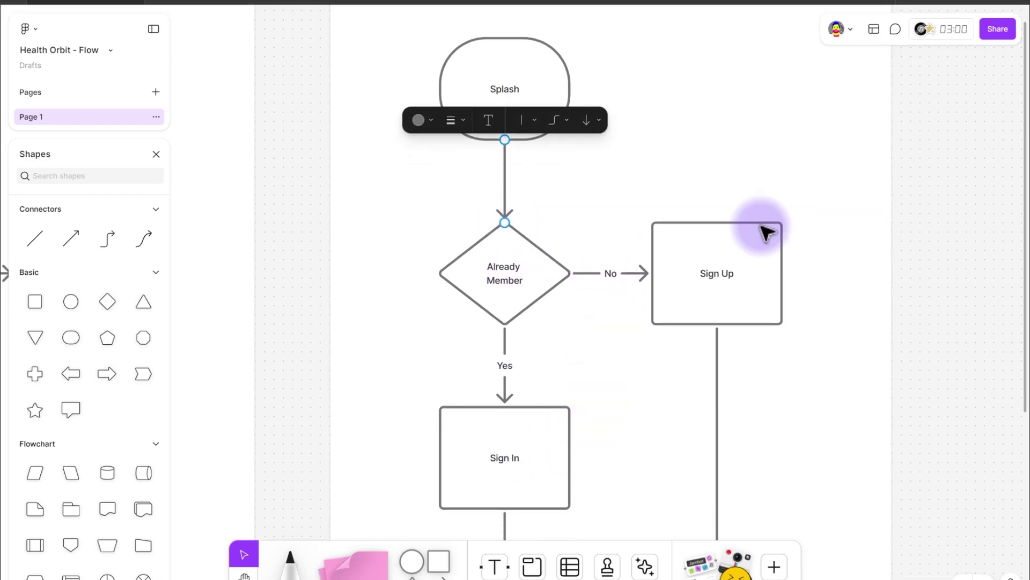
scroll(736, 299, down, 8)
scroll(628, 272, up, 1)
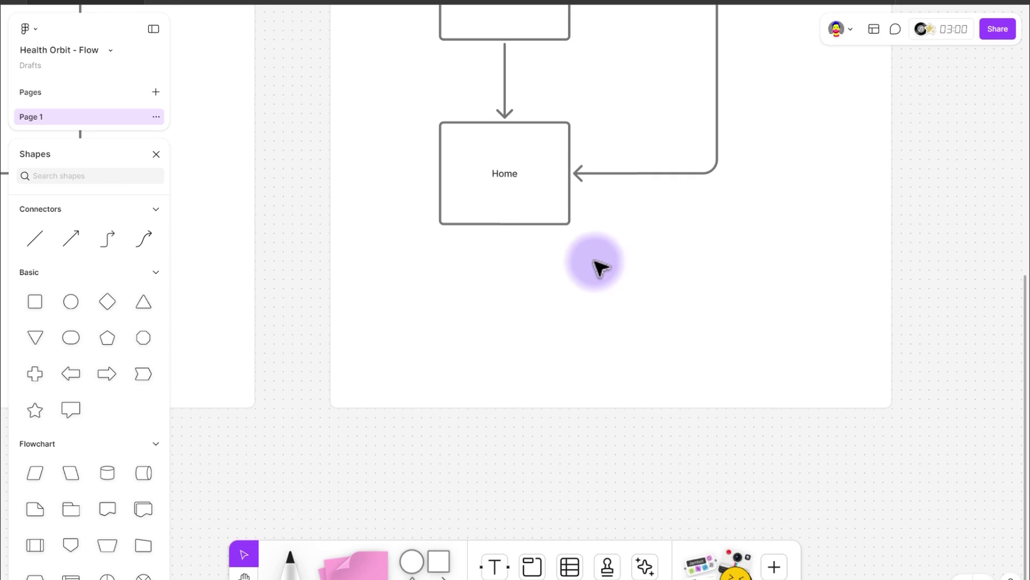
click(510, 215)
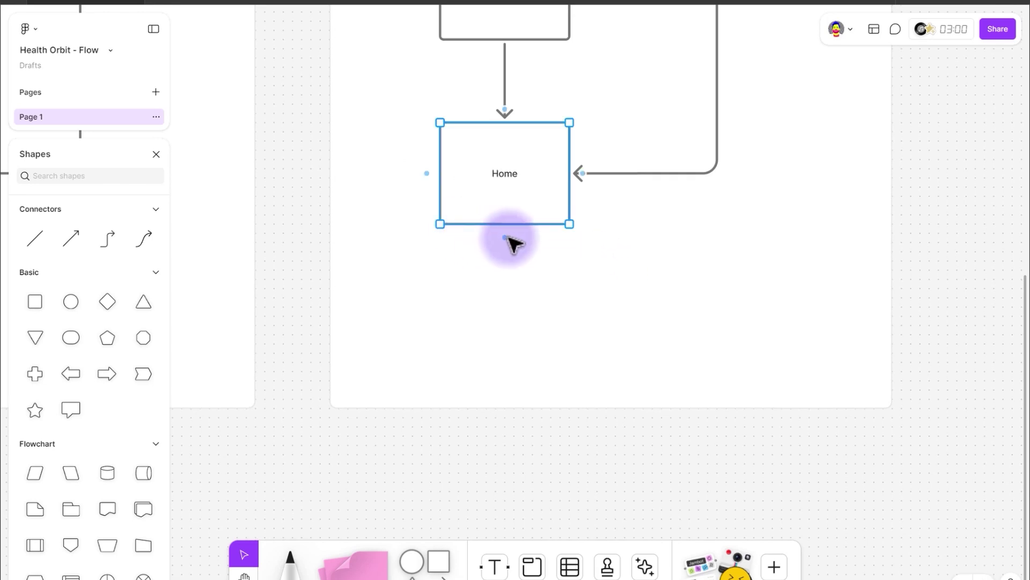
click(504, 238)
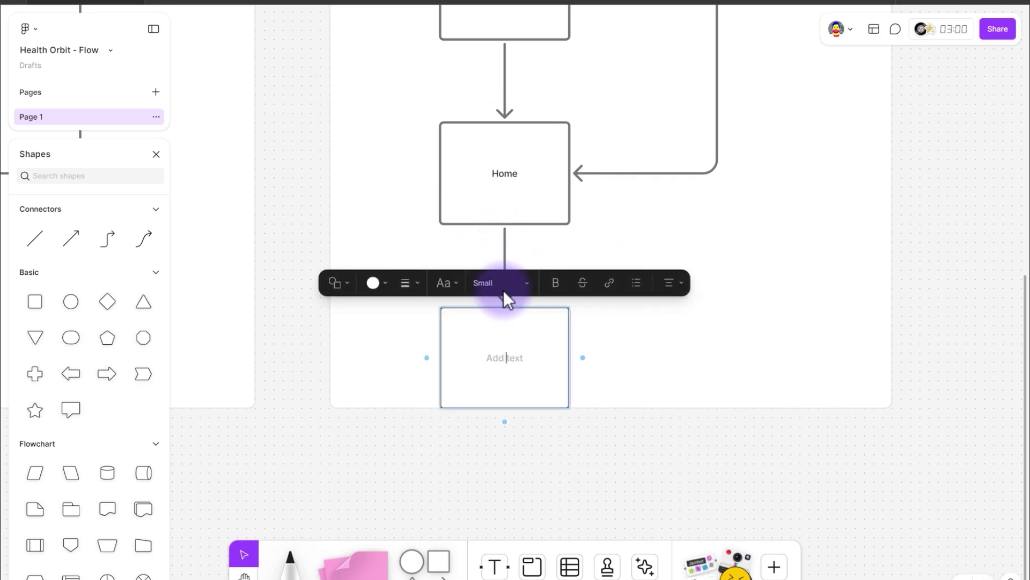
click(491, 354)
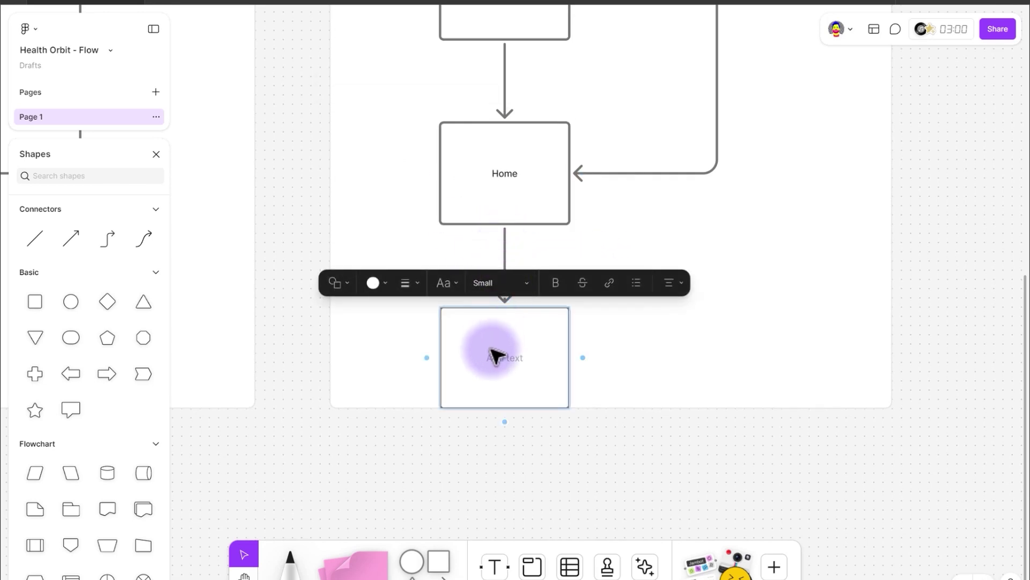
click(507, 258)
click(509, 350)
click(505, 362)
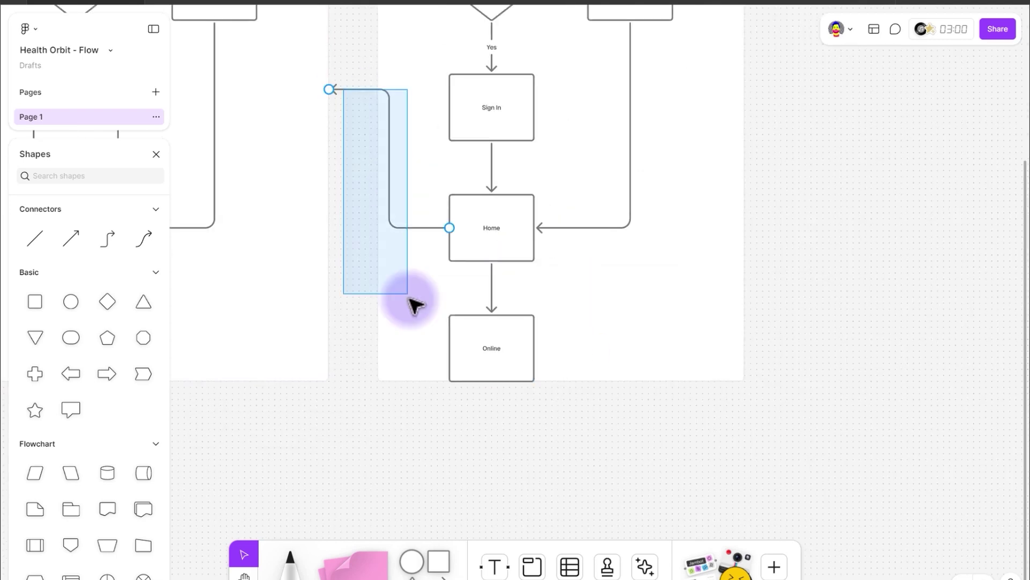
Connect Home's left side to a copy of the Online square, label the copy "Offline" and place it beside Online.
drag(416, 305, 419, 344)
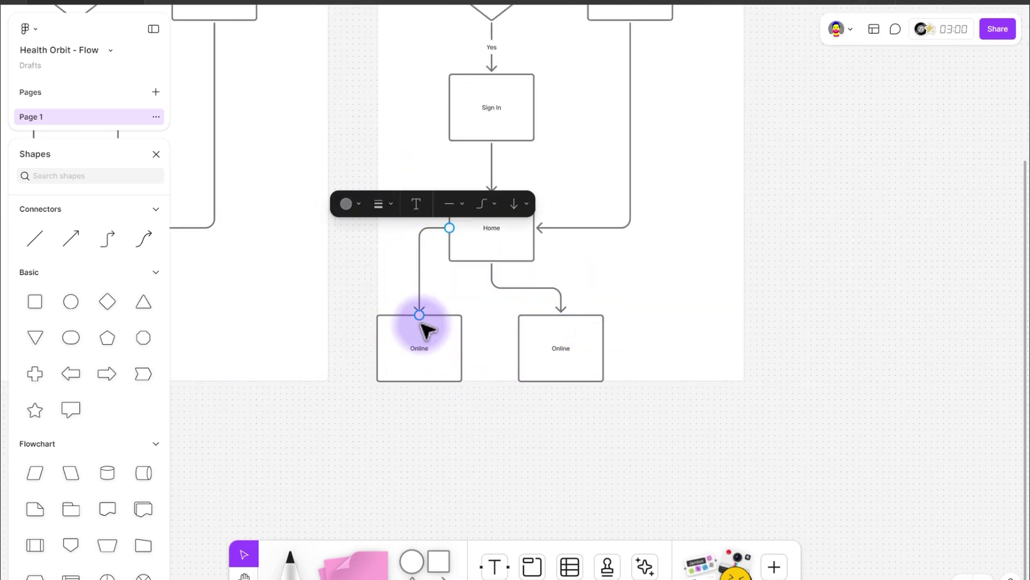
double_click(426, 351)
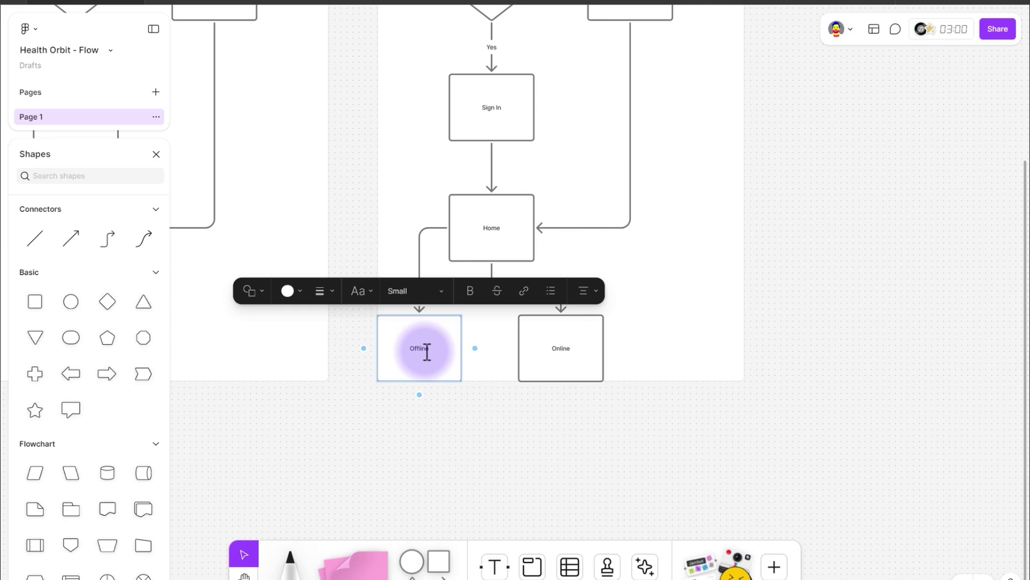
click(494, 275)
key(Escape)
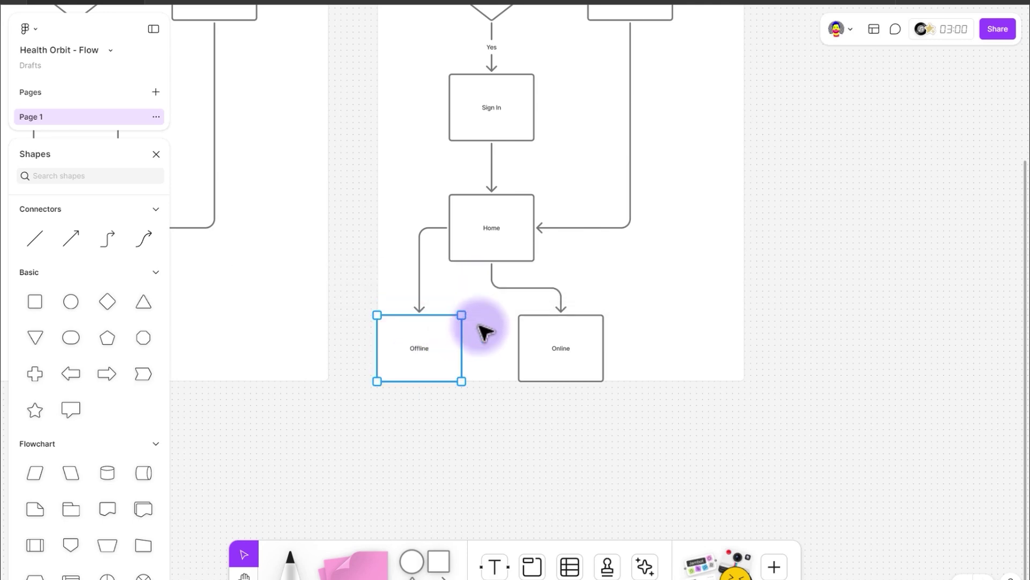
drag(459, 326, 497, 326)
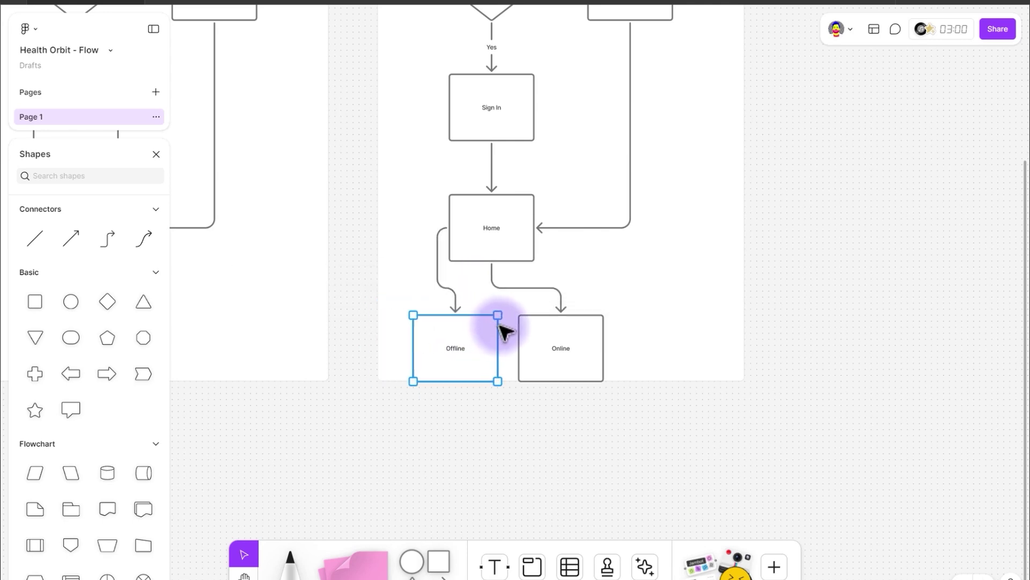
scroll(577, 333, up, 5)
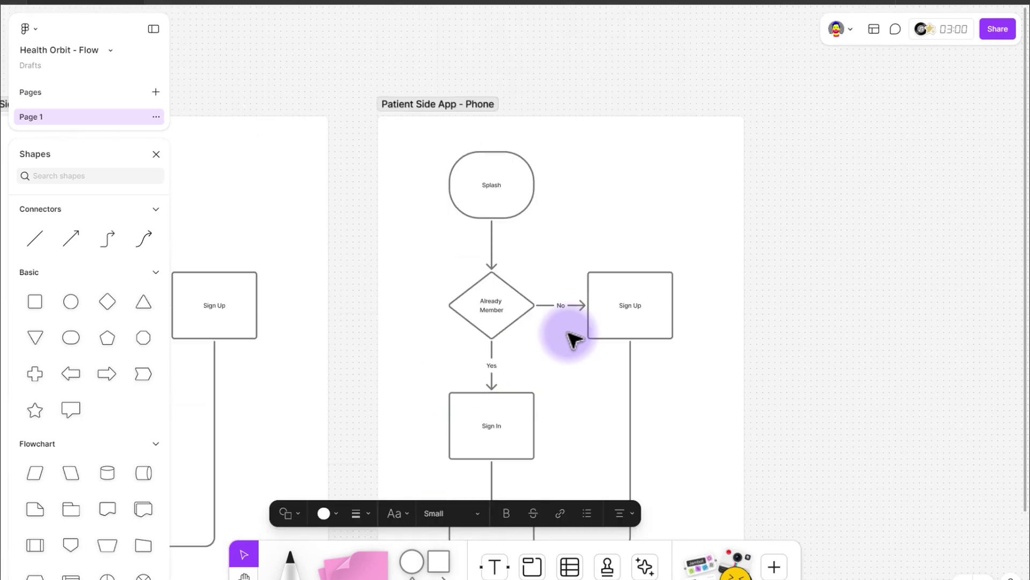
scroll(573, 338, down, 4)
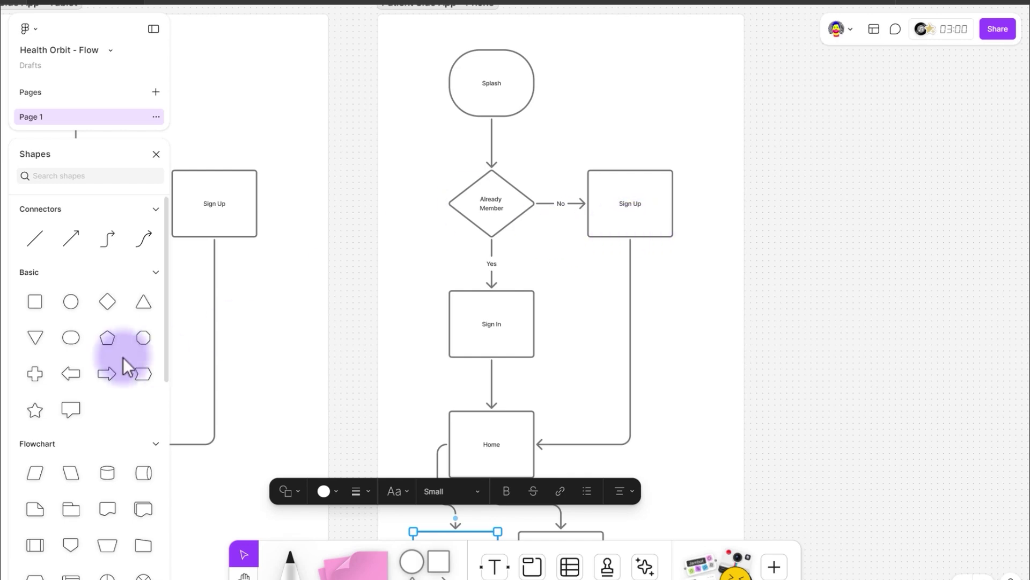
drag(372, 283, 288, 246)
click(450, 380)
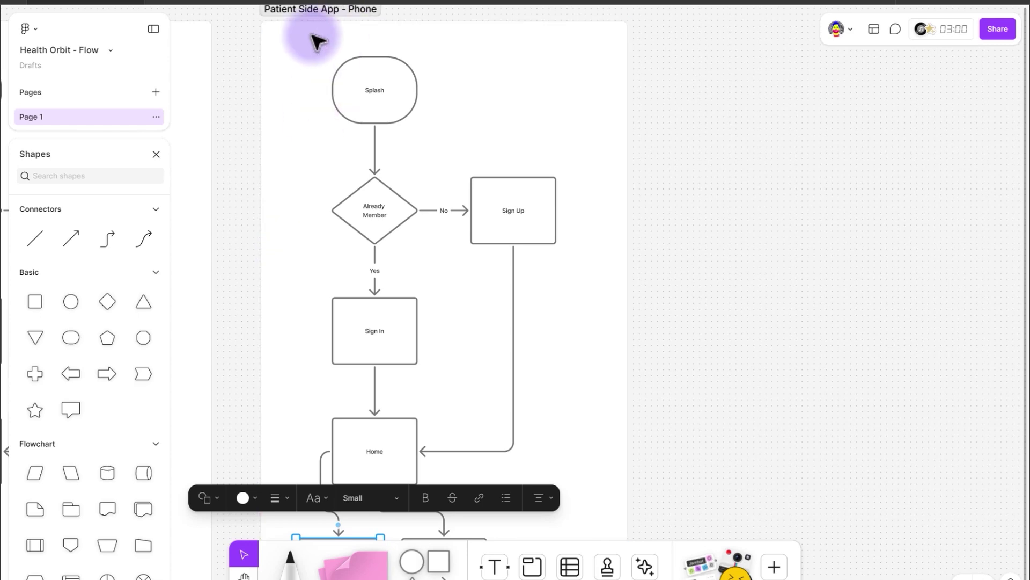
drag(380, 142, 292, 133)
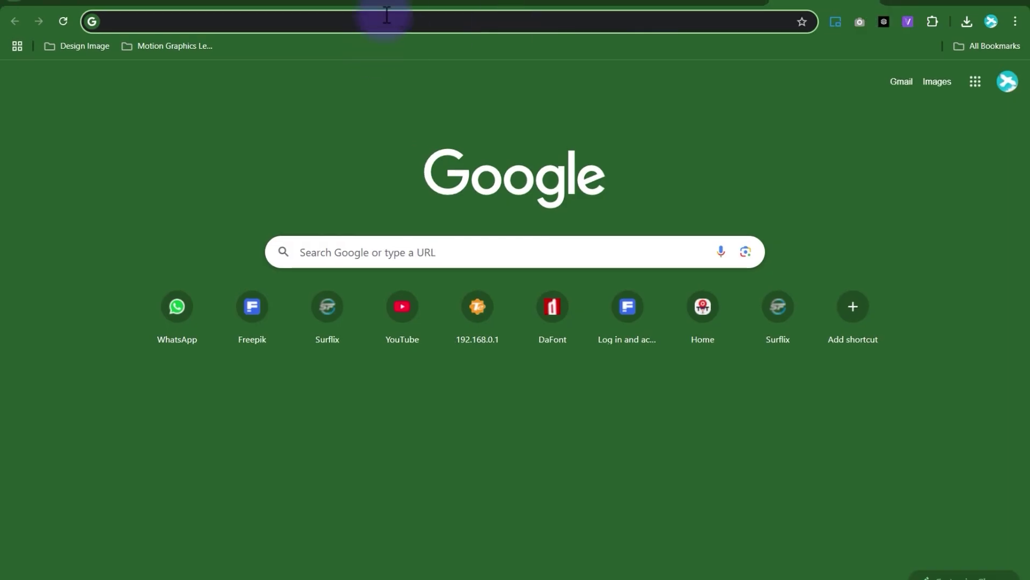
Search Google in the browser for "flowchart shapes meaning" and open the SmartDraw Flowchart Symbols image.
text(flowchart shapes)
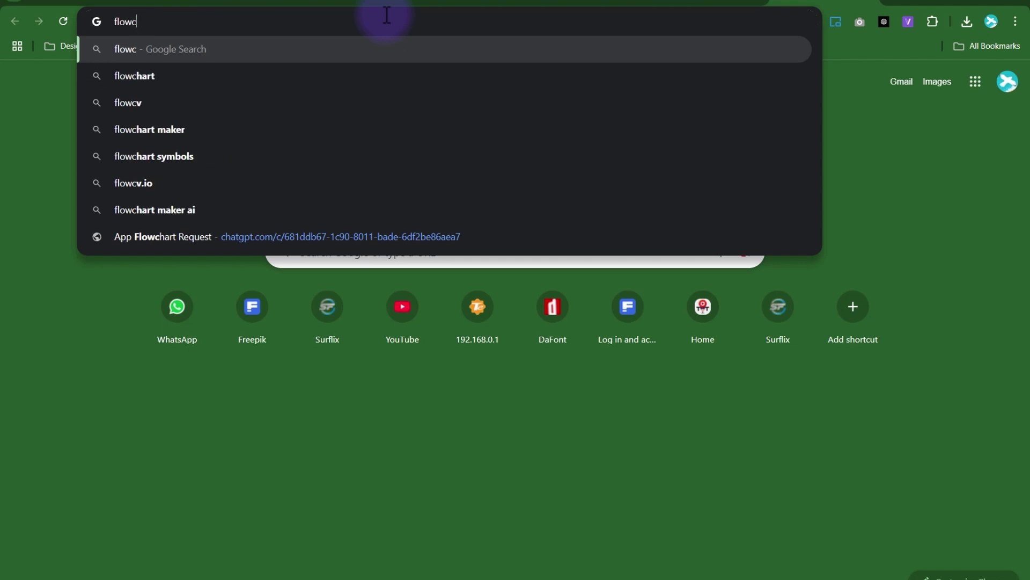
key(Return)
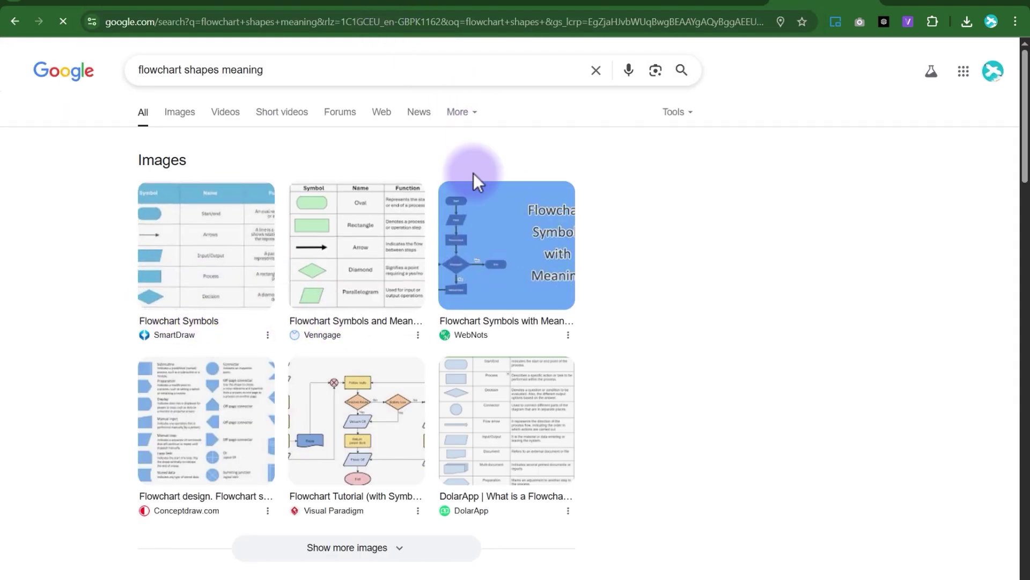
click(231, 225)
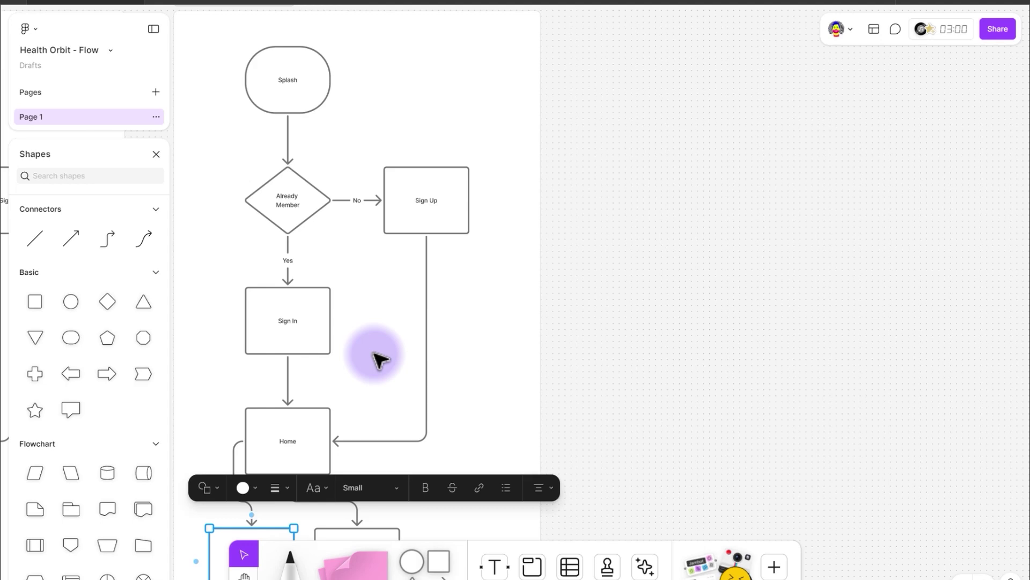
Deselect the Offline square in the FigJam board and create a new Figma Design file.
scroll(381, 360, down, 5)
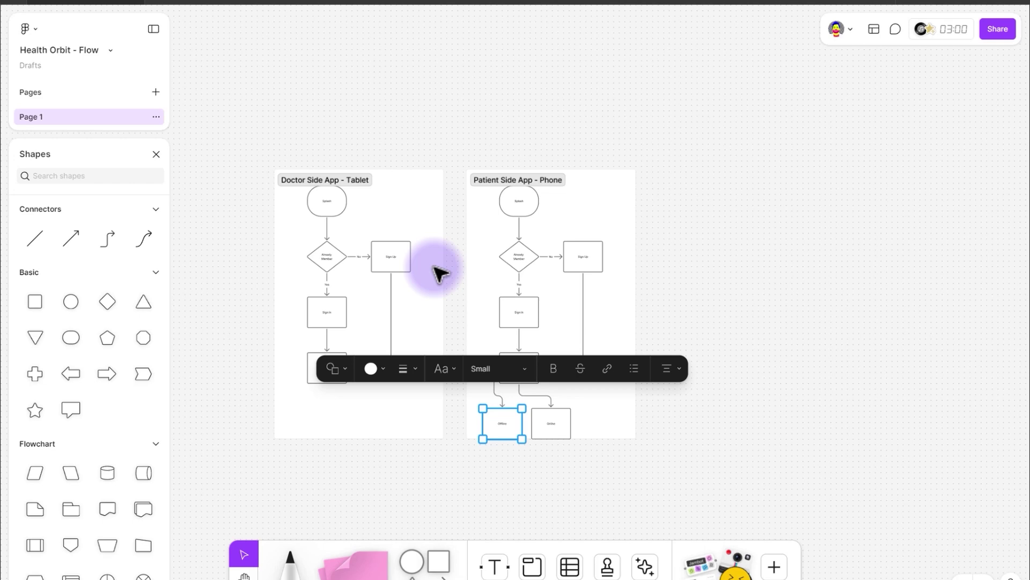
click(258, 277)
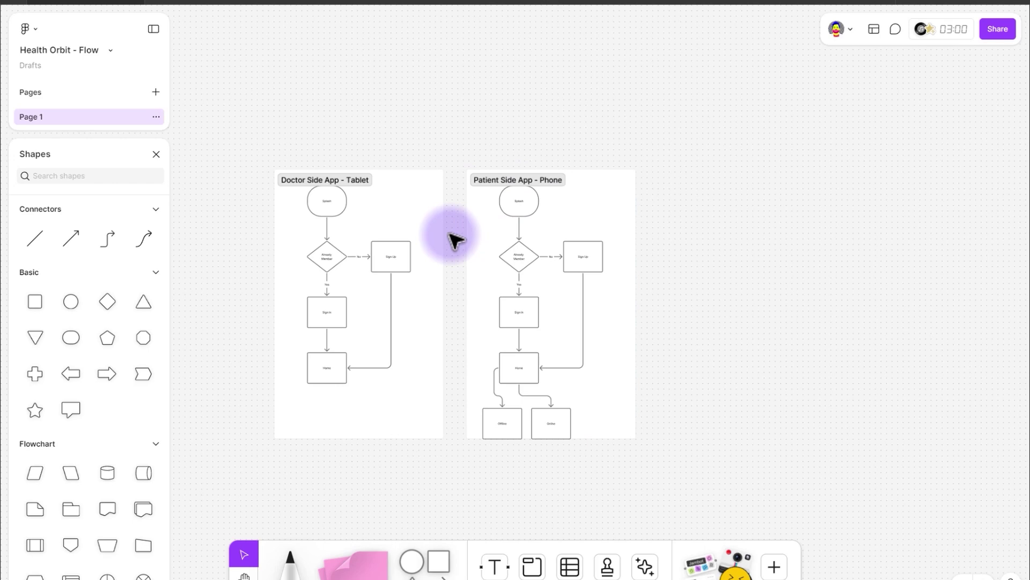
click(160, 4)
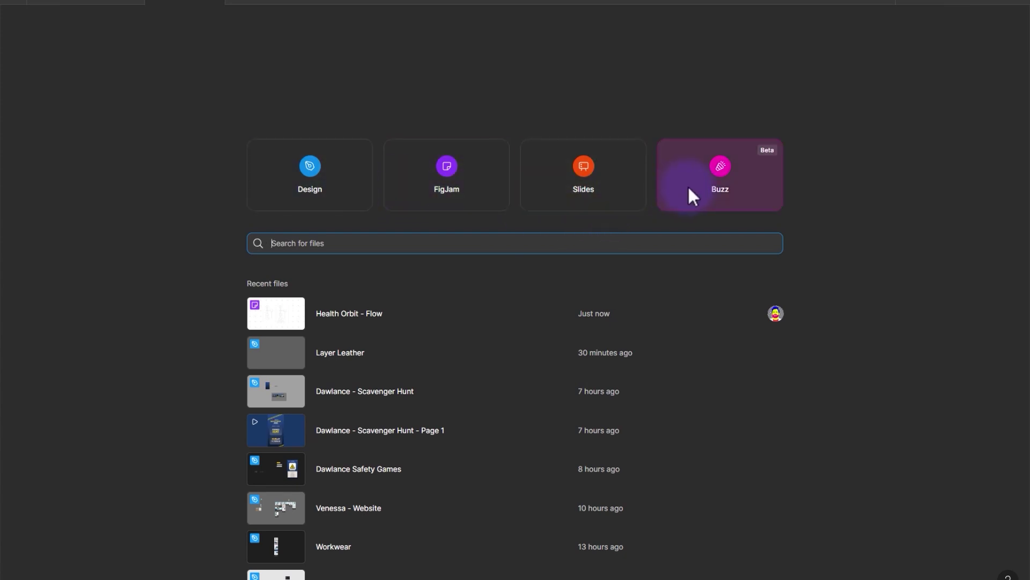
click(314, 170)
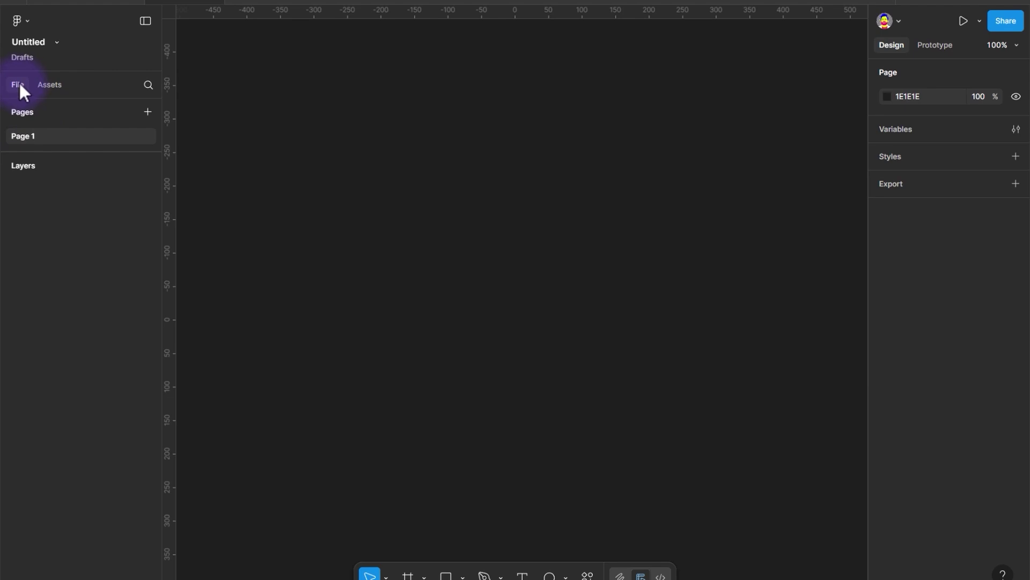
click(57, 42)
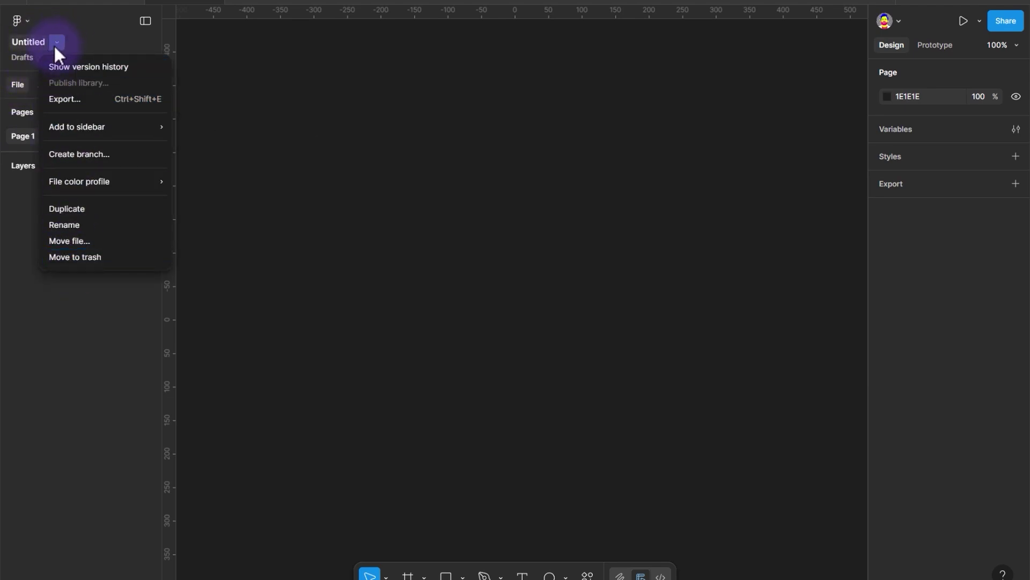
click(29, 21)
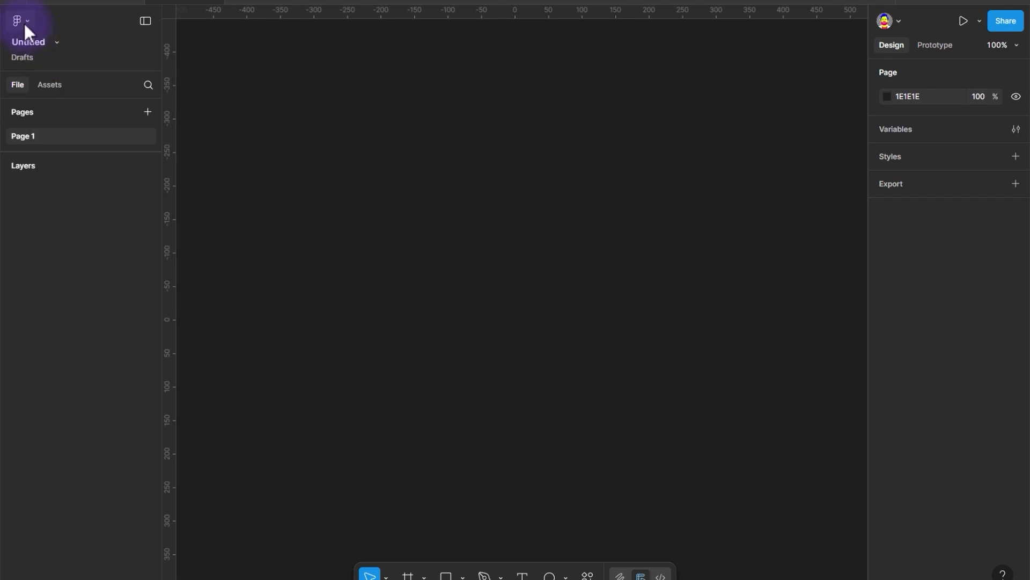
click(25, 25)
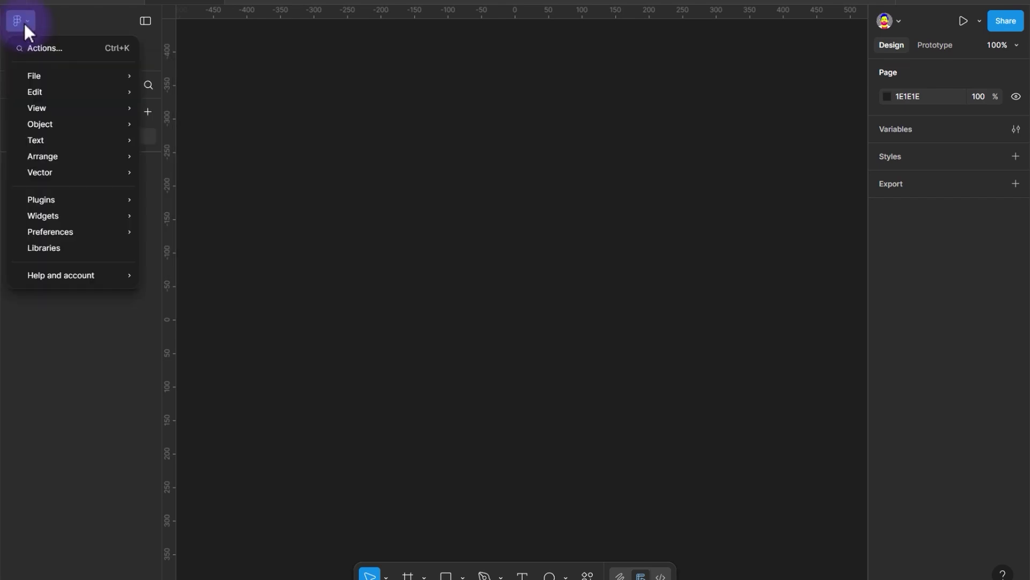
mouse_move(36, 127)
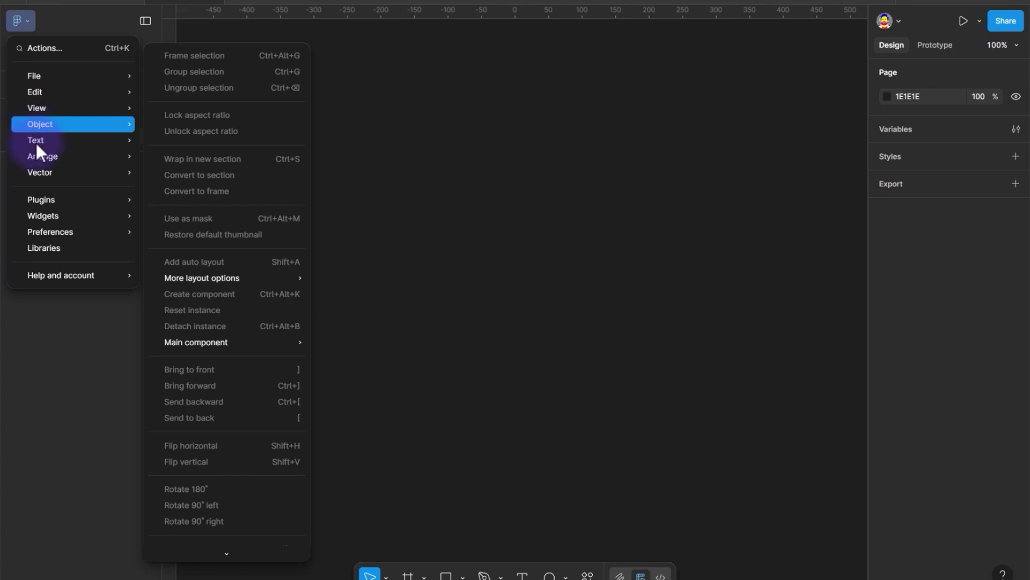
click(27, 21)
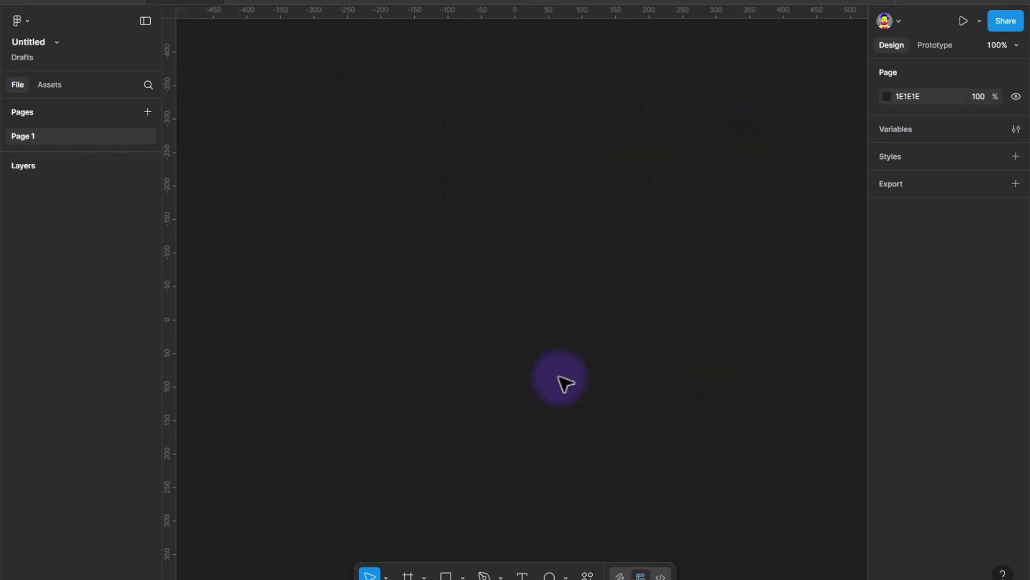
Rename the untitled design file "Health Orbit - App Design".
click(43, 44)
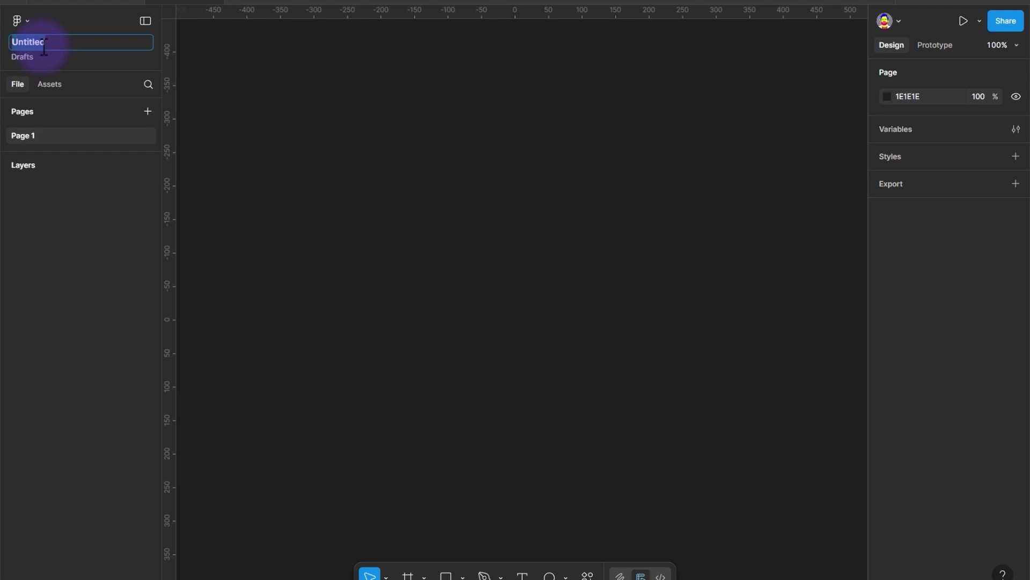
text(Health Orbit - App Design)
key(Return)
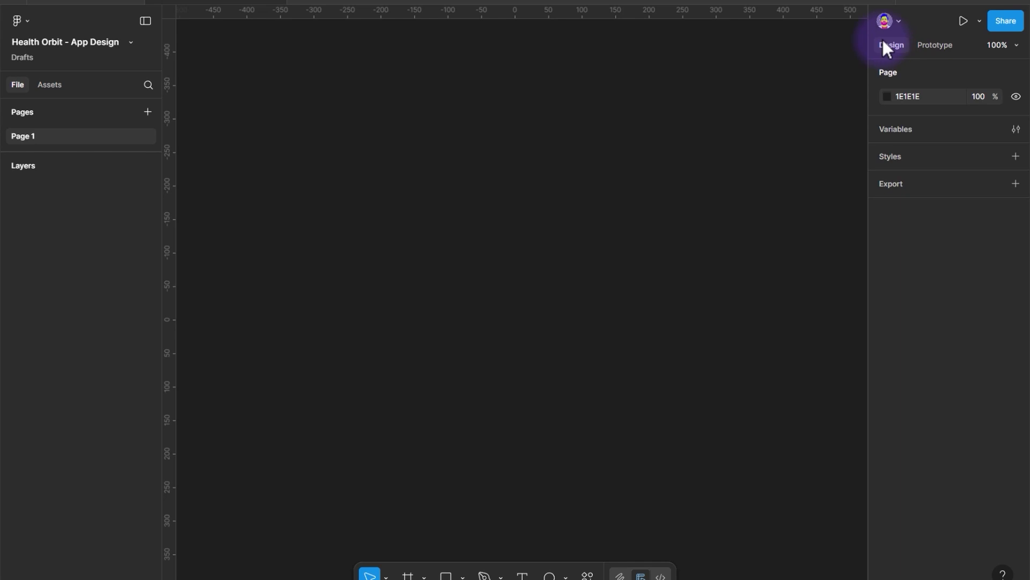
click(930, 45)
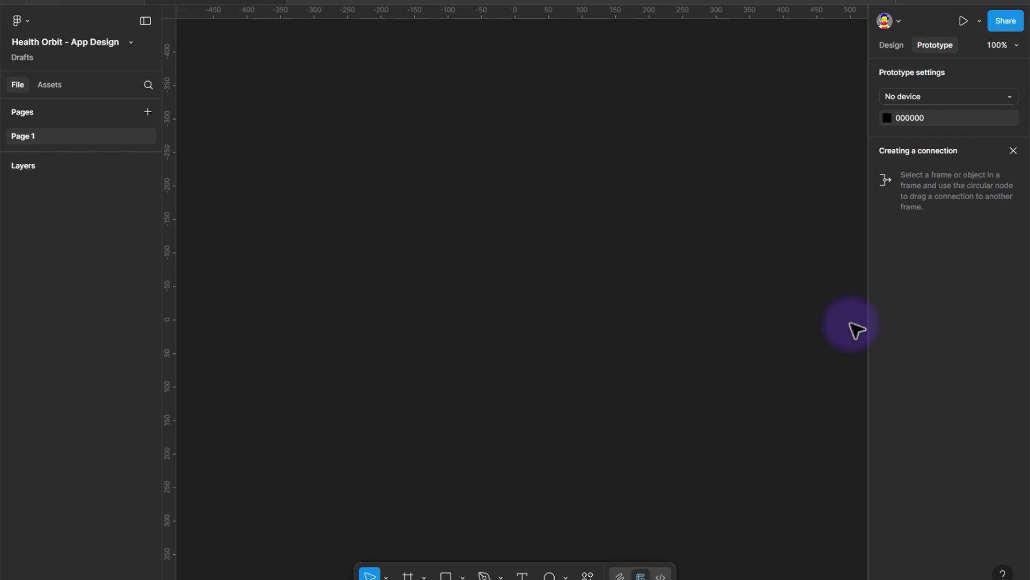
click(891, 45)
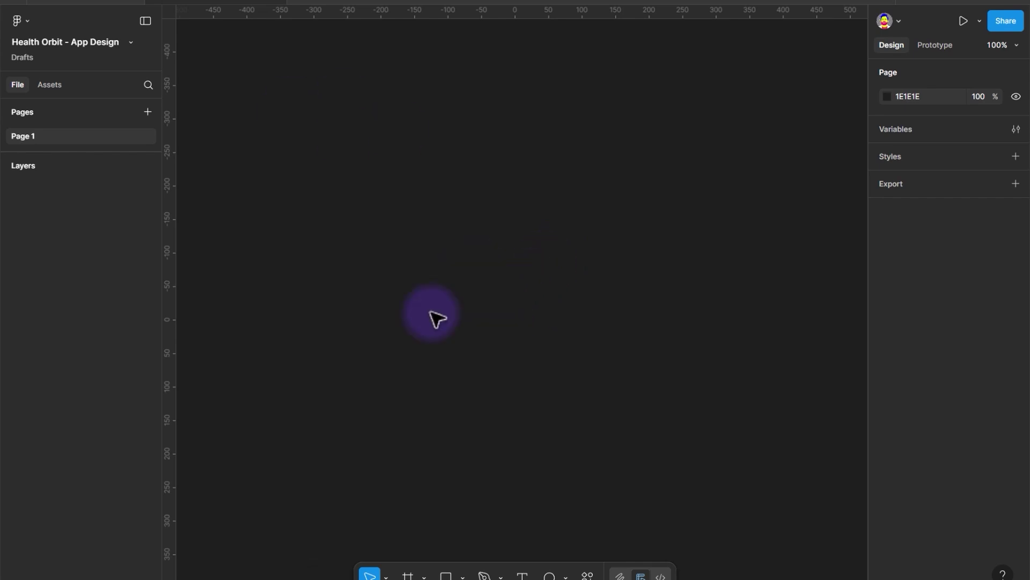
click(65, 3)
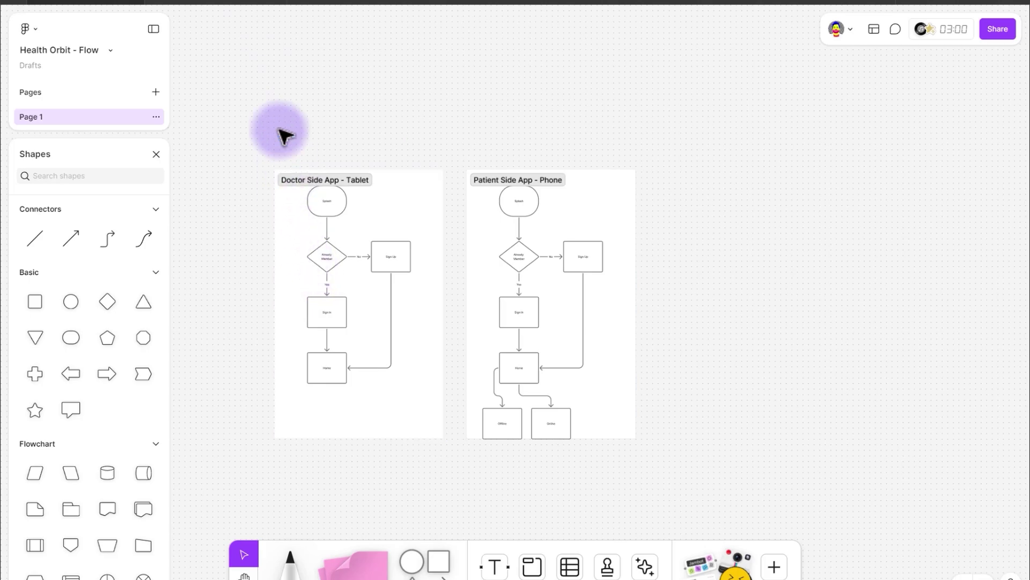
key(ctrl+Tab)
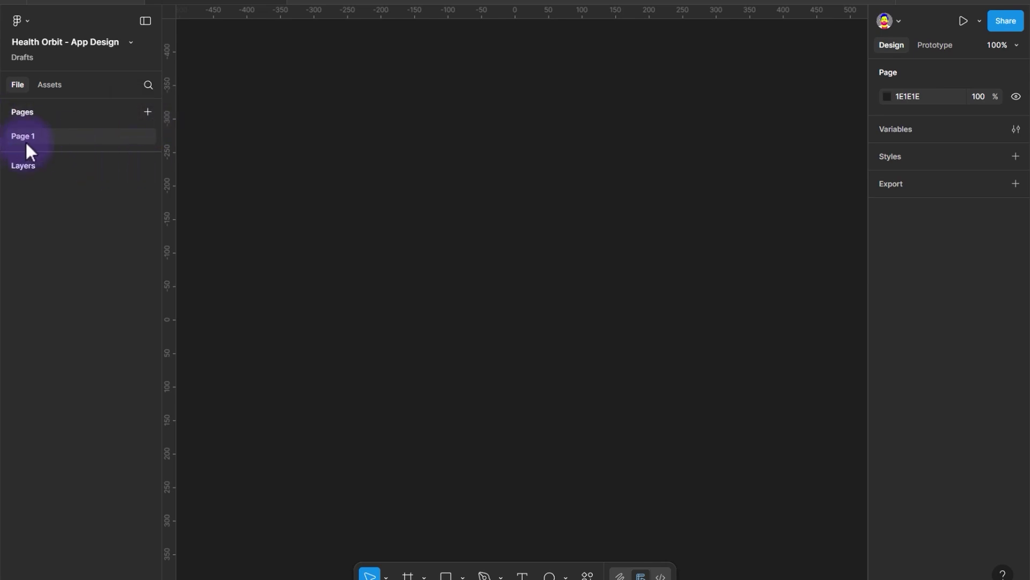
Add a second page to the design file and rename the first page "Raw Data".
click(147, 111)
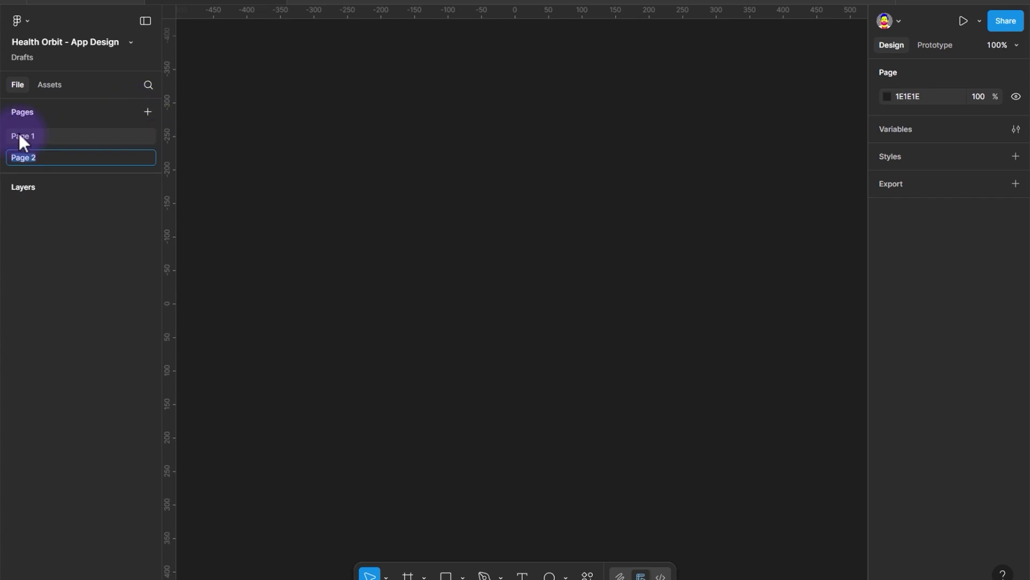
key(Return)
double_click(19, 135)
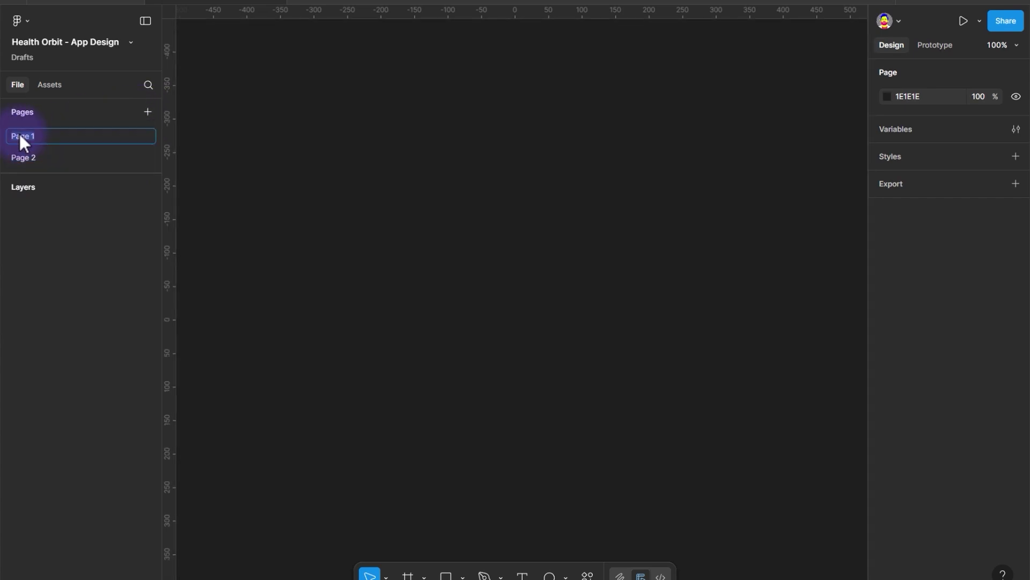
text(Raw Data)
key(Return)
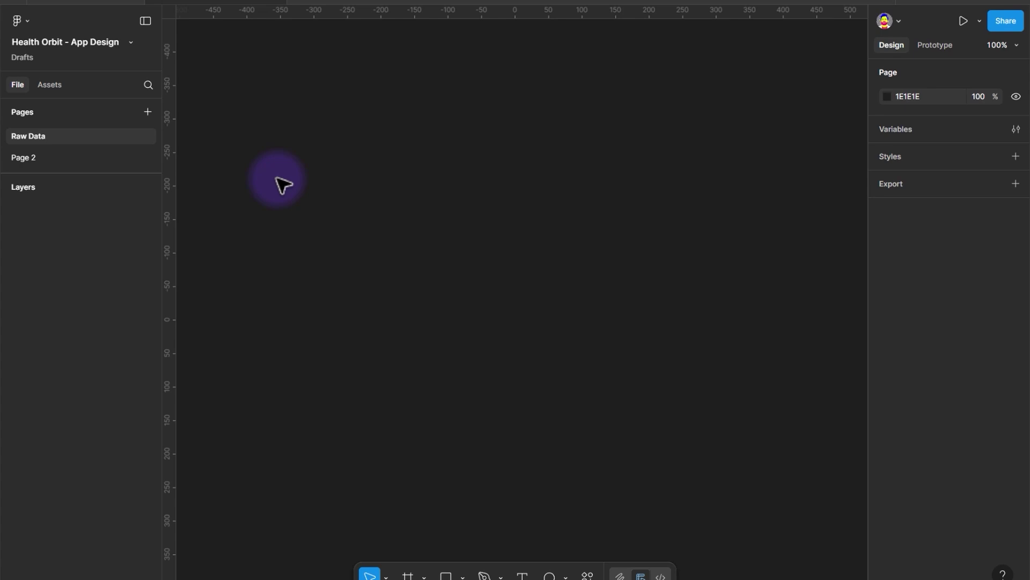
Rename the second page "Design" and return to the Raw Data page.
double_click(24, 159)
text(De)
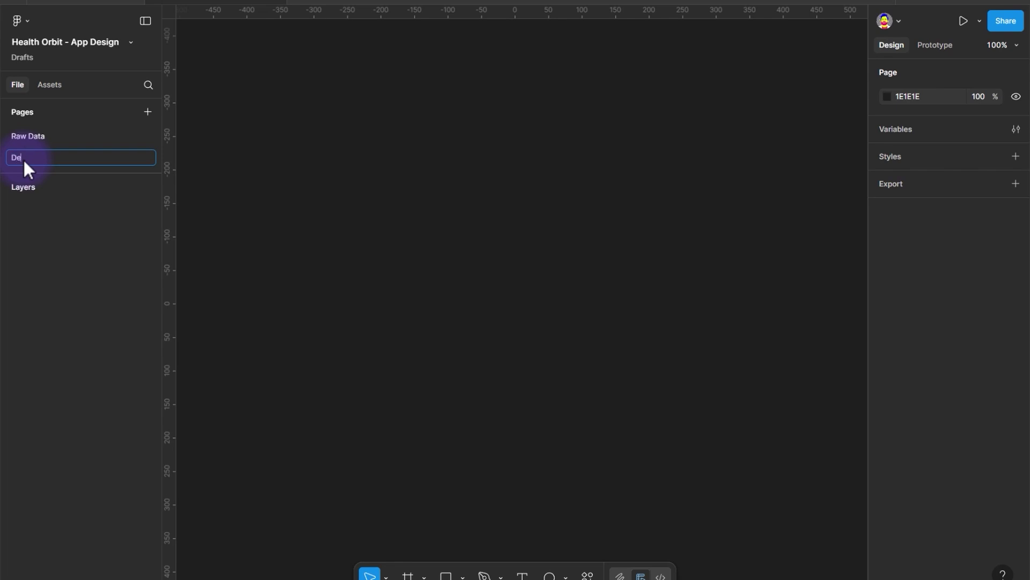
text(sign)
key(Return)
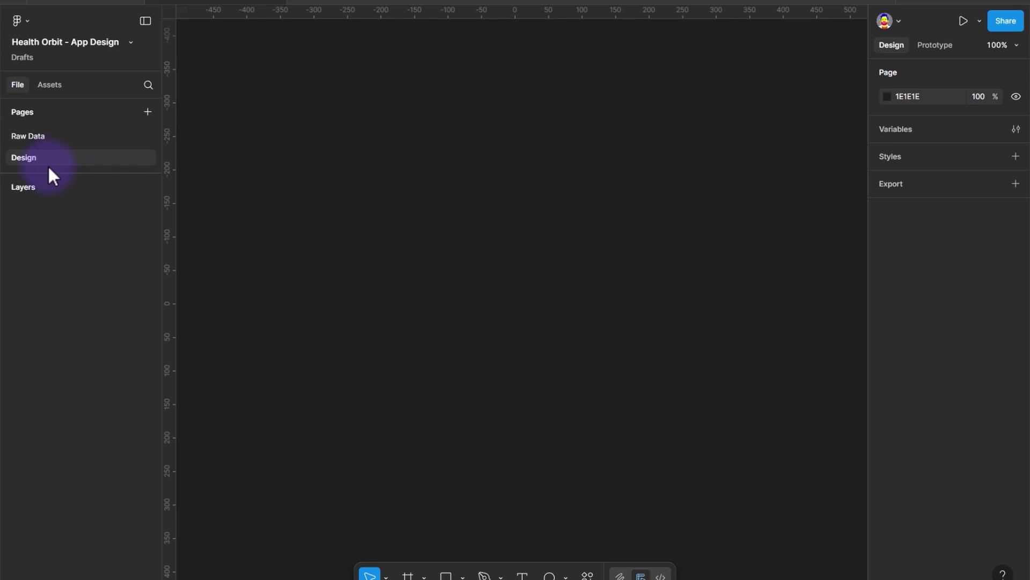
right_click(48, 163)
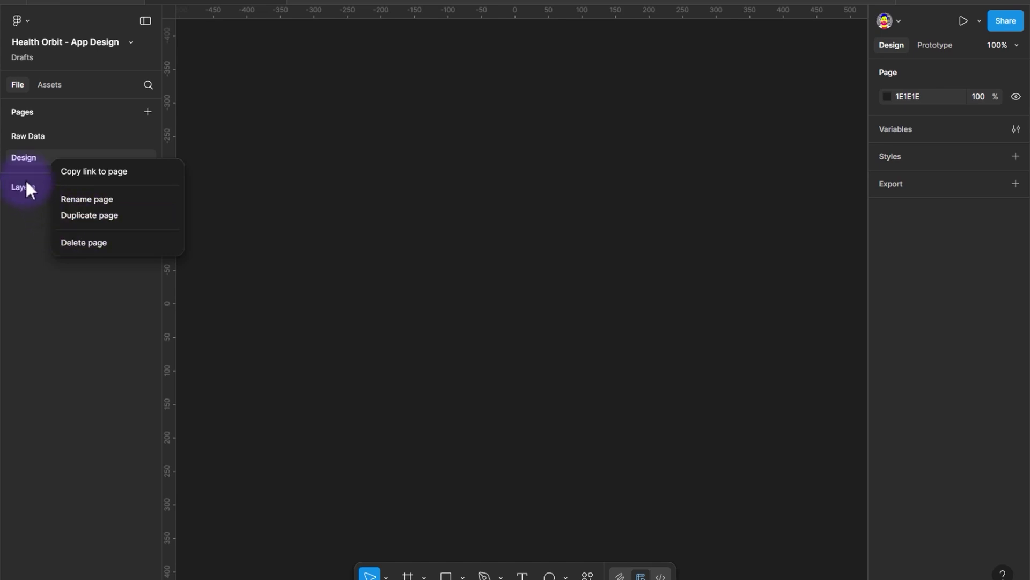
click(30, 152)
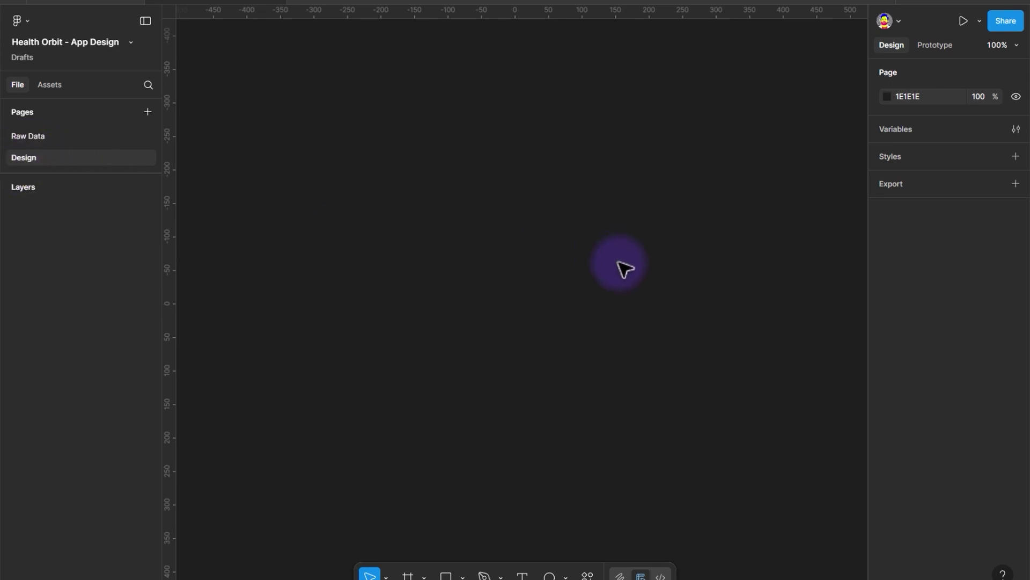
click(36, 141)
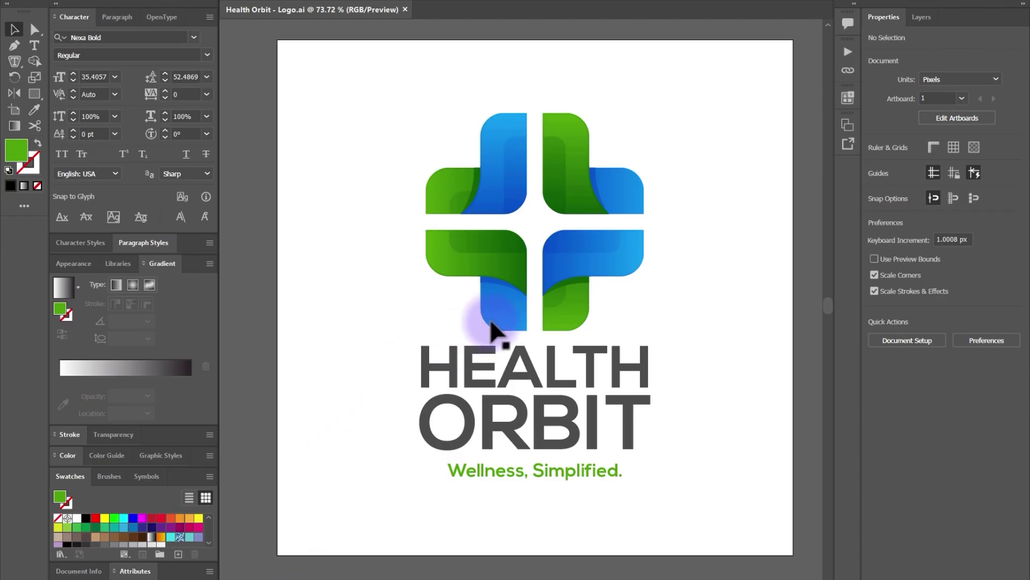
Switch to Illustrator and export the whole Health Orbit logo as an SVG asset to the project's Assets folder.
click(486, 322)
drag(499, 327, 765, 184)
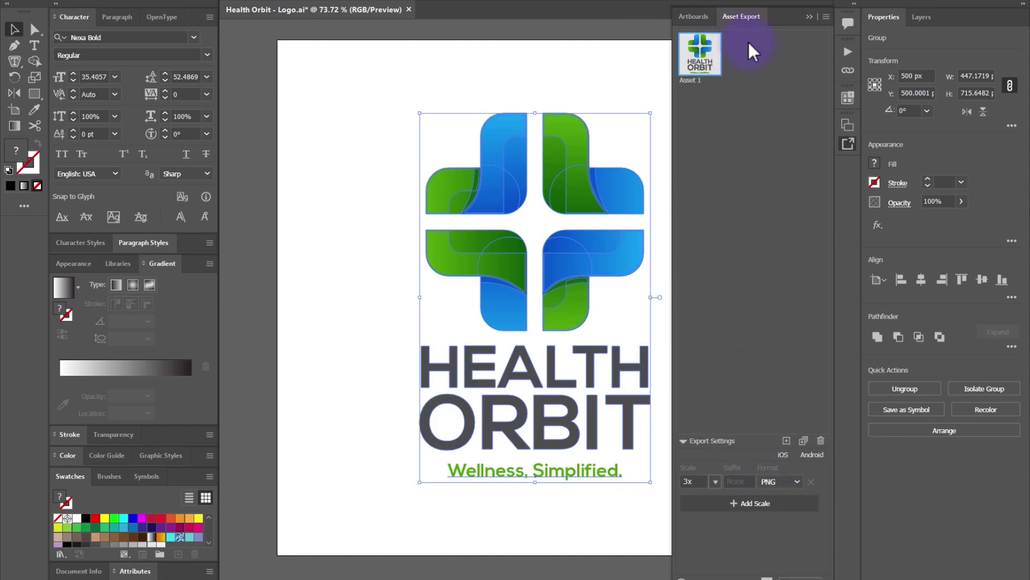
click(776, 488)
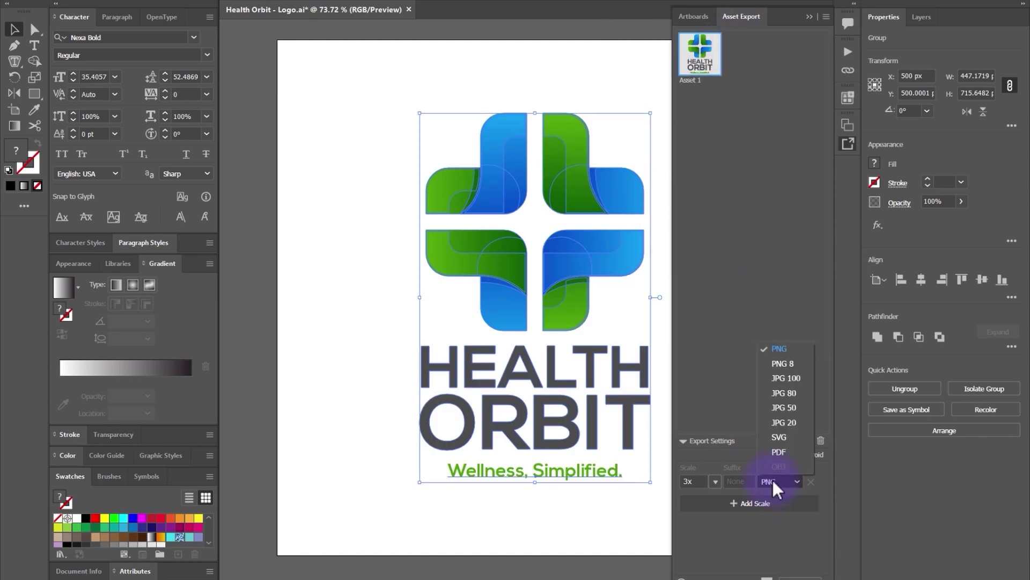
click(779, 437)
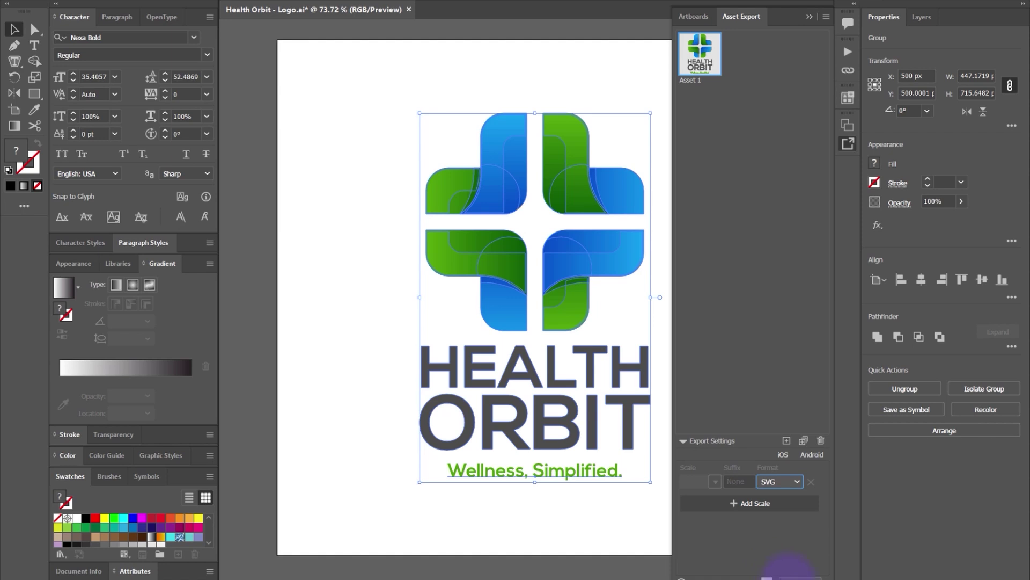
click(767, 577)
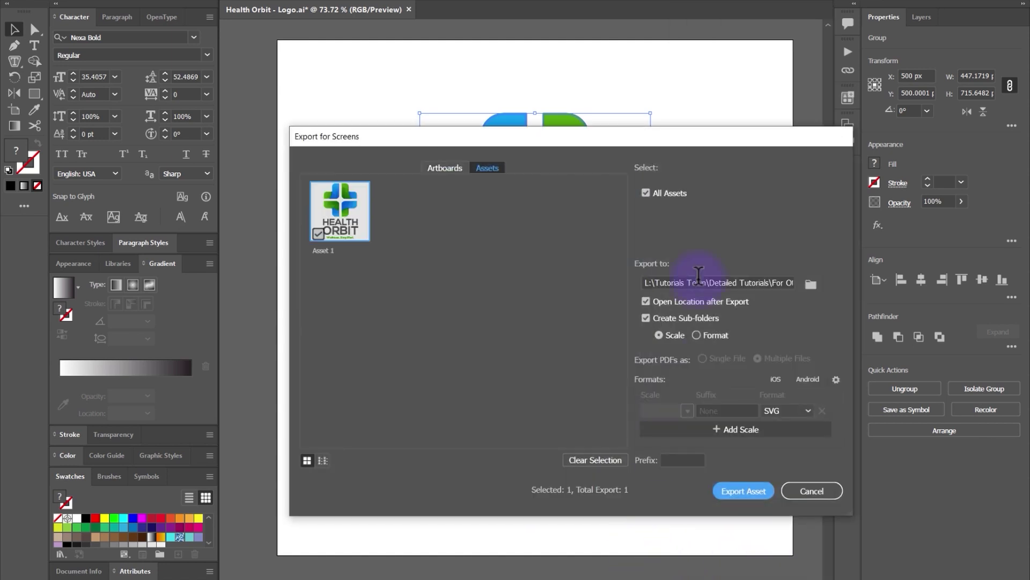
click(777, 282)
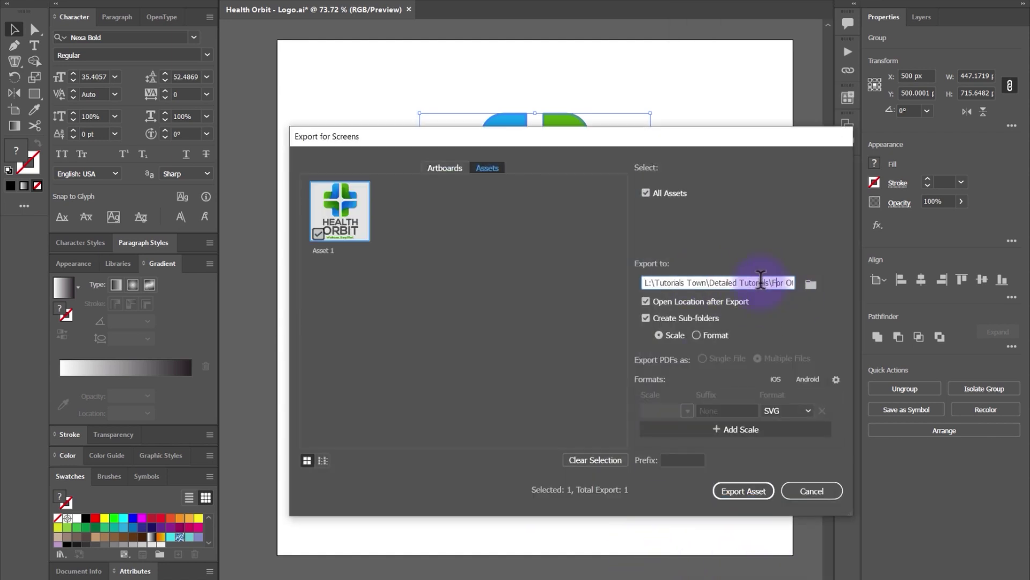
click(753, 499)
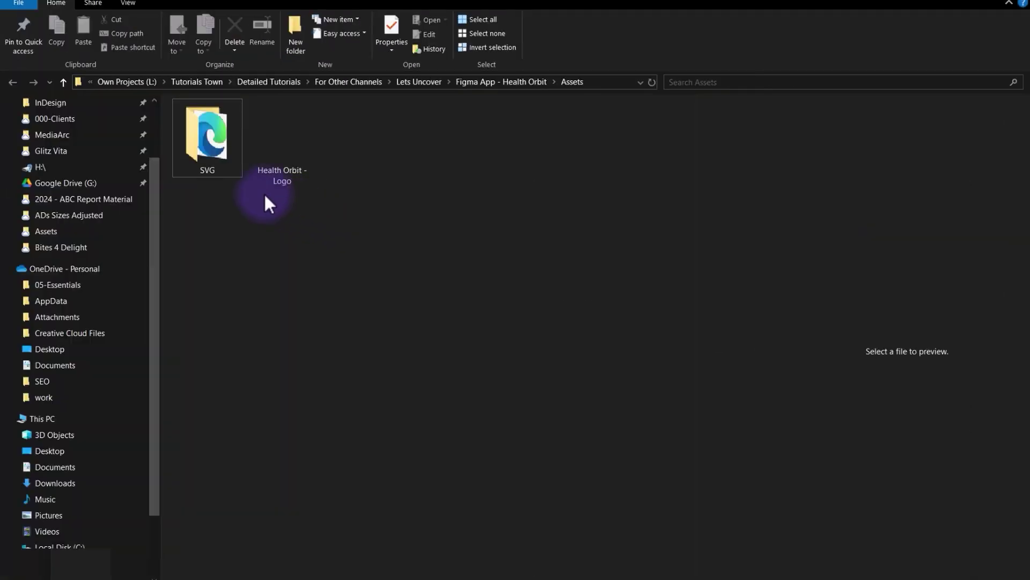
Open the exported SVG folder, rename the Asset 1 file "HO - Logo" and place it on the Raw Data page in Figma.
double_click(207, 162)
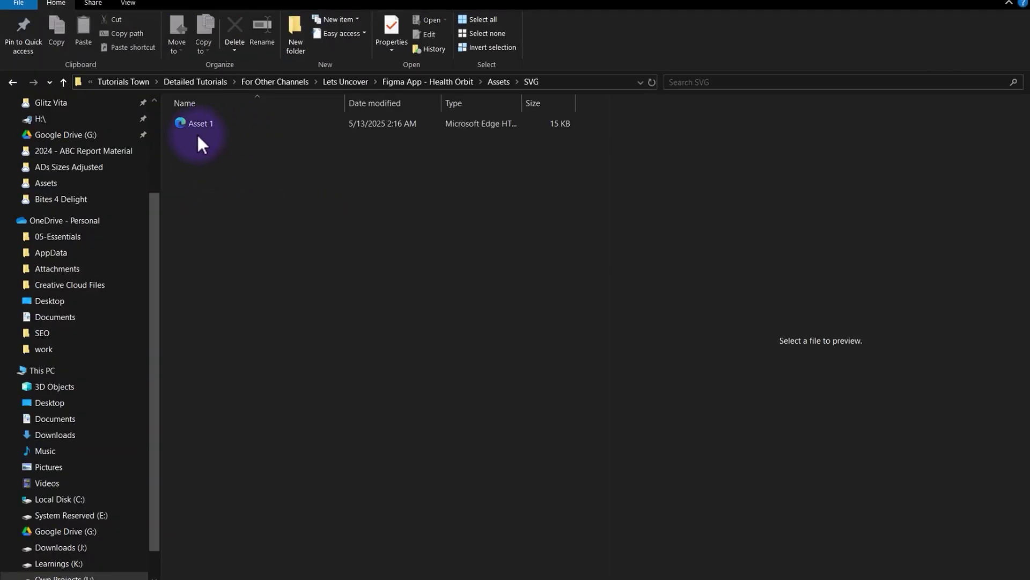
click(197, 121)
key(F2)
text(HO - Logo)
key(Return)
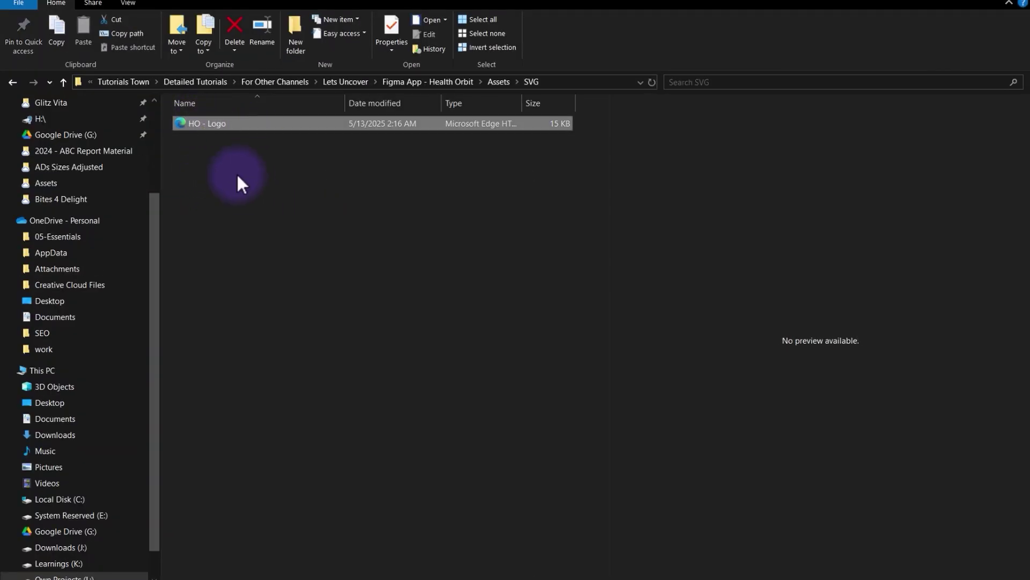
drag(220, 124, 433, 302)
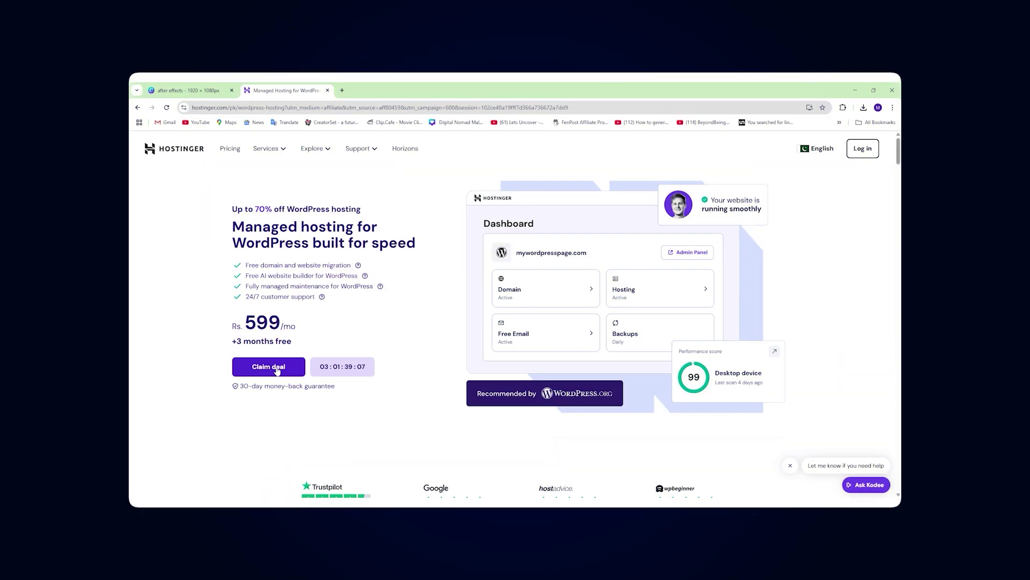
Claim the Hostinger WordPress deal in the browser, choose the 12 months period and apply the coupon code LETSUNCOVER.
click(272, 366)
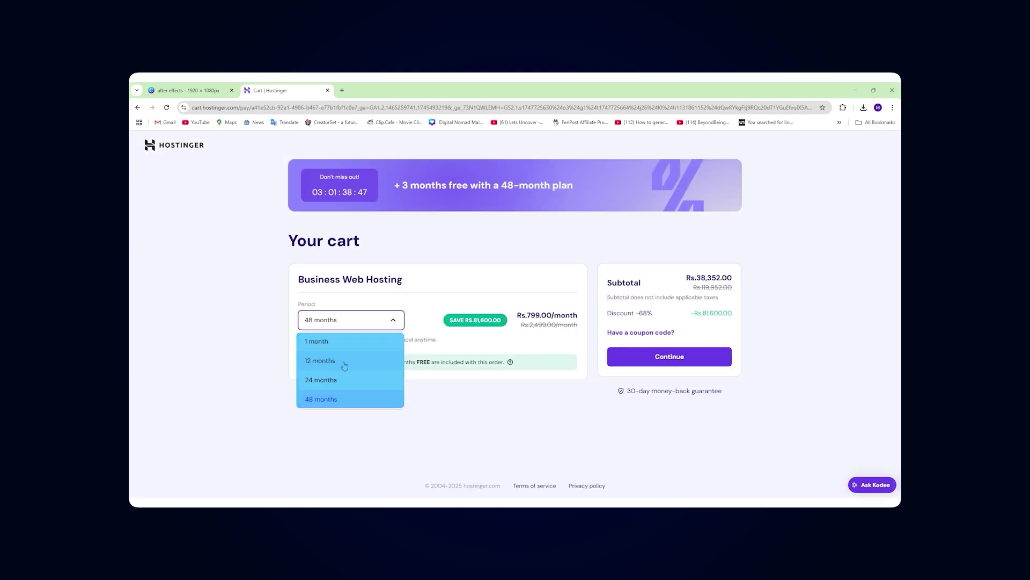
click(344, 361)
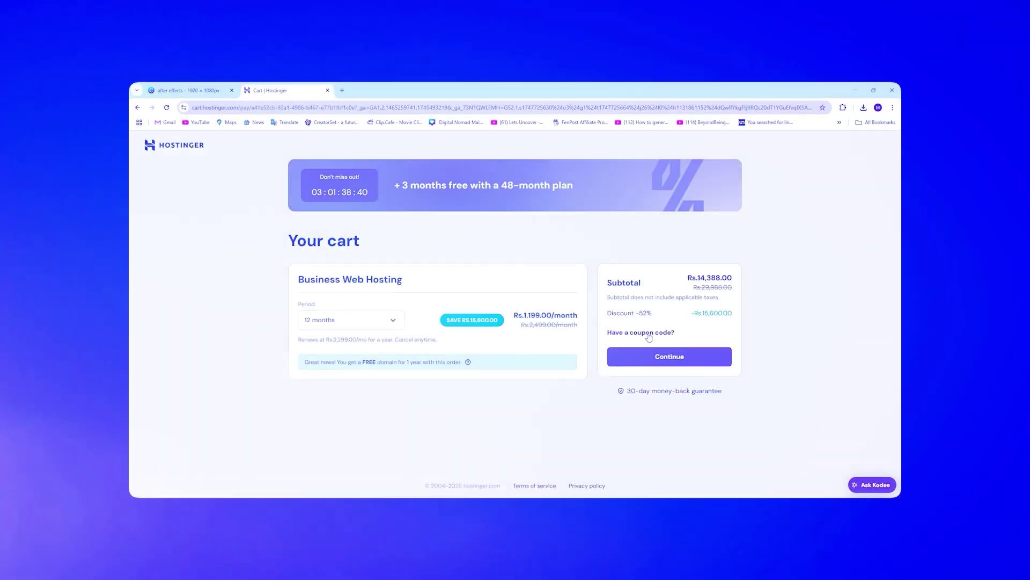
click(649, 333)
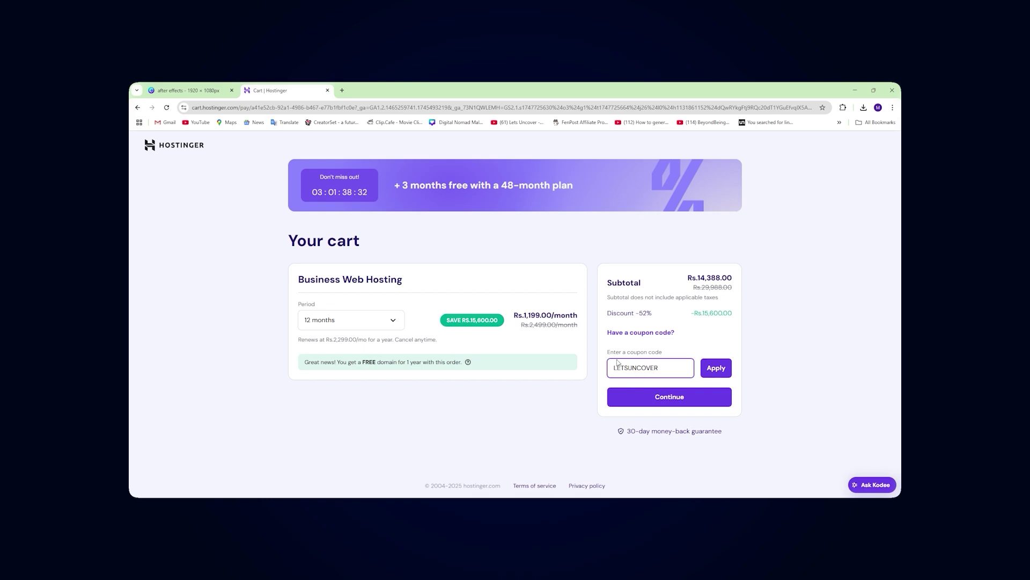
click(716, 368)
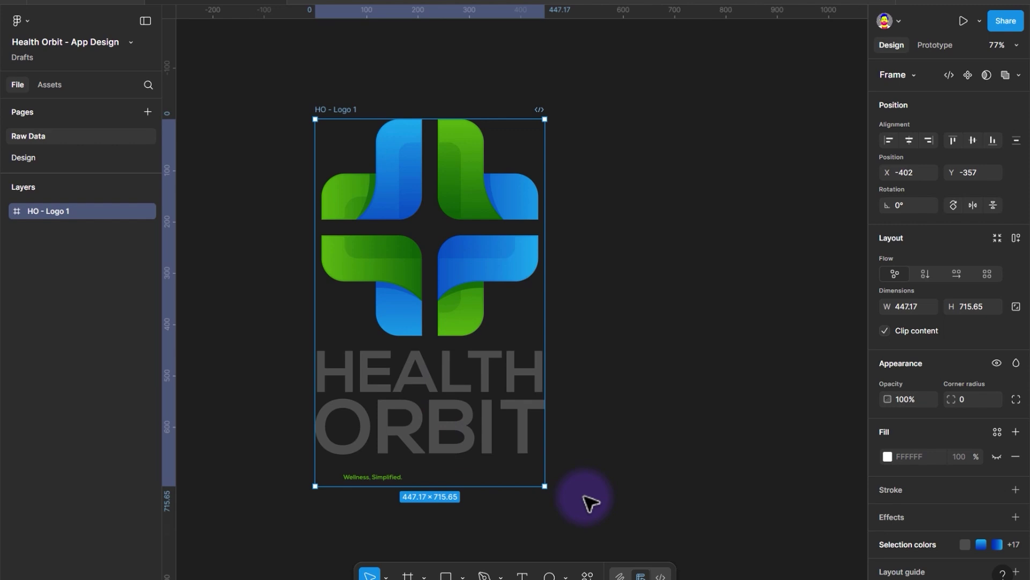
Show the canvas in outline view and move the HO - Logo 1 frame to about X -403, Y -385.
key(ctrl+shift+o)
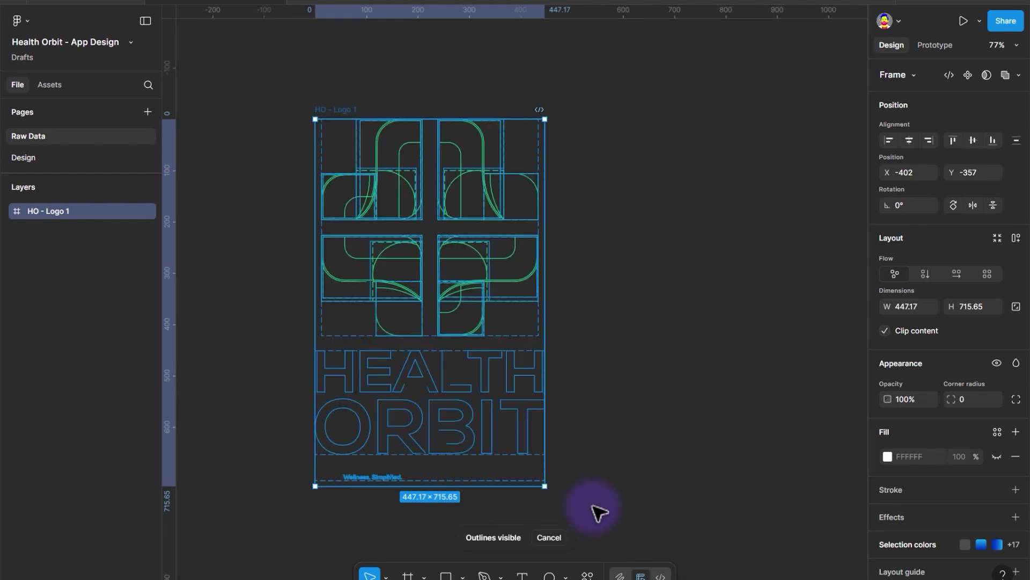
key(shift+a)
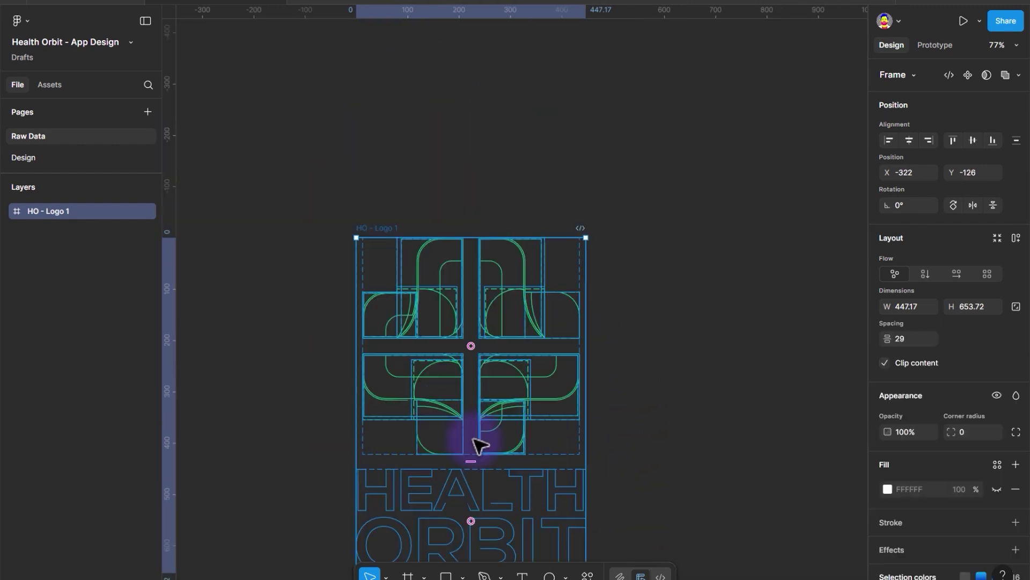
drag(487, 298, 446, 166)
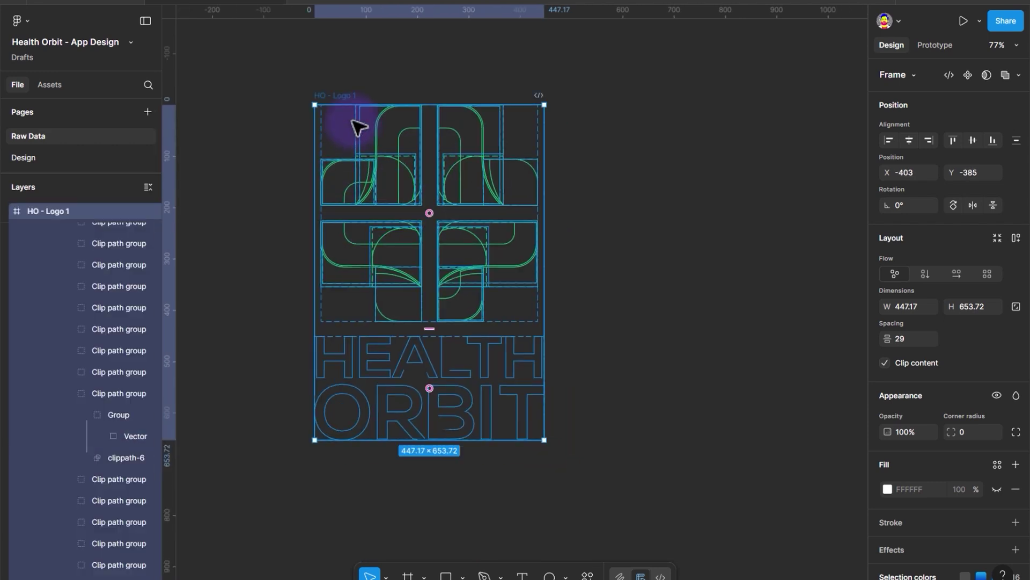
Hide the outlines so the logo is displayed in full color.
right_click(357, 127)
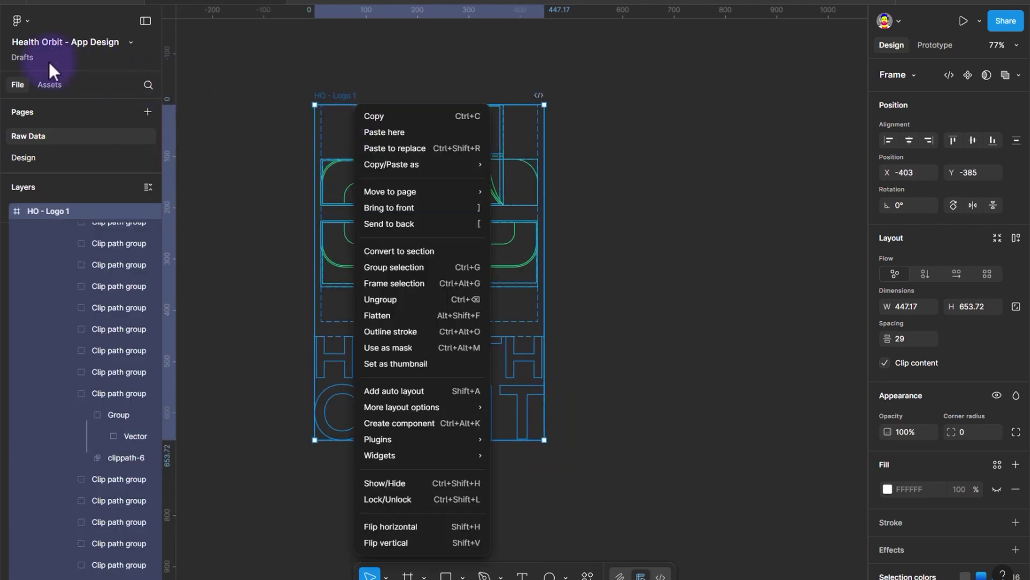
click(31, 19)
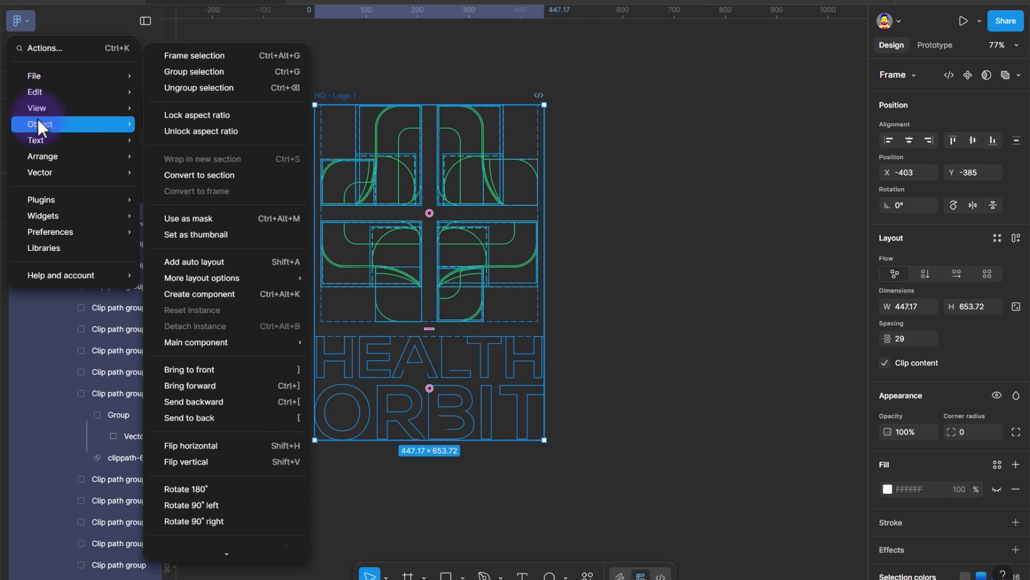
mouse_move(104, 105)
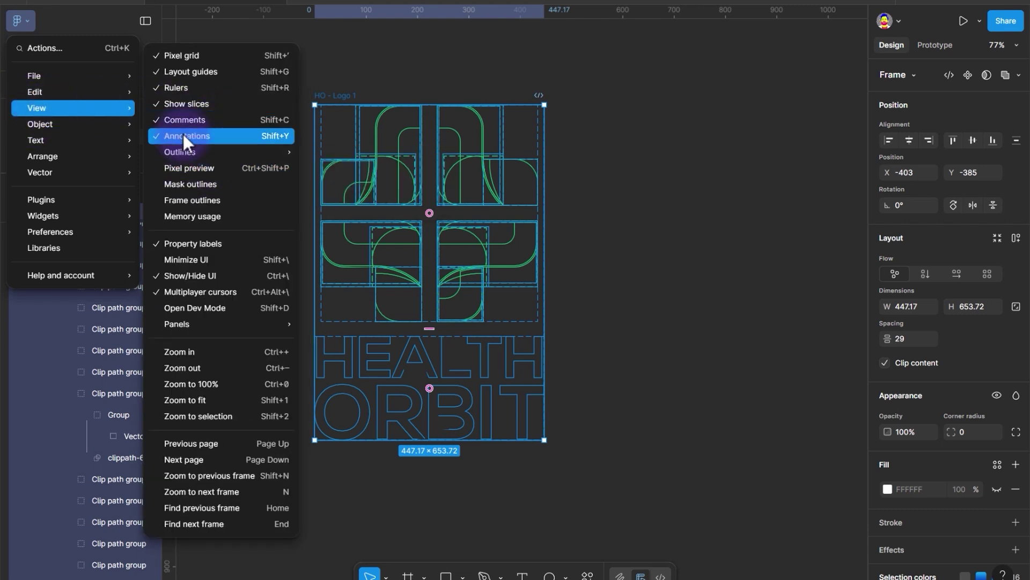
mouse_move(182, 153)
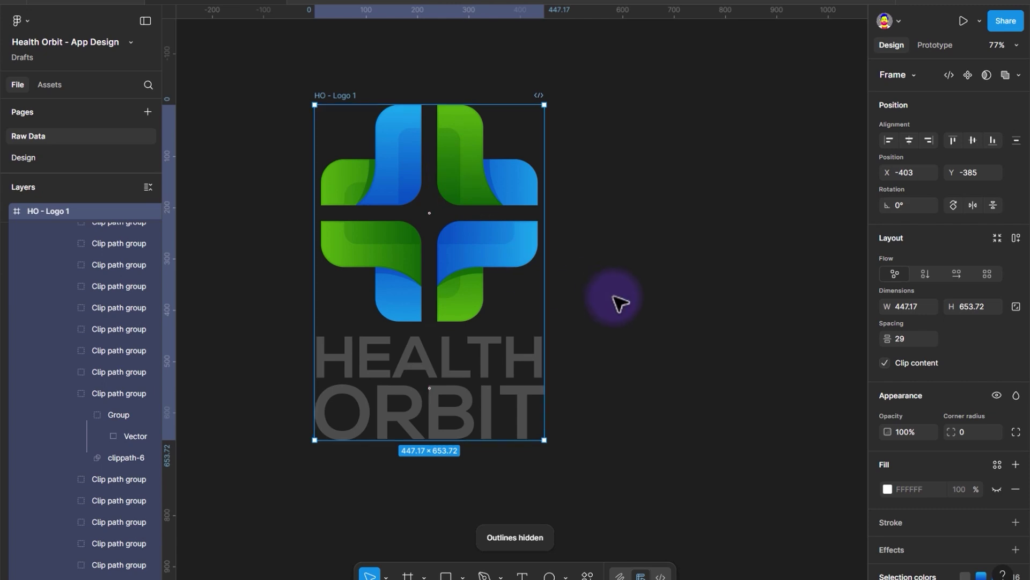
Deselect the logo frame and set the Raw Data page background color to gray 5D5D5D.
click(683, 360)
scroll(701, 345, down, 1)
scroll(540, 285, down, 2)
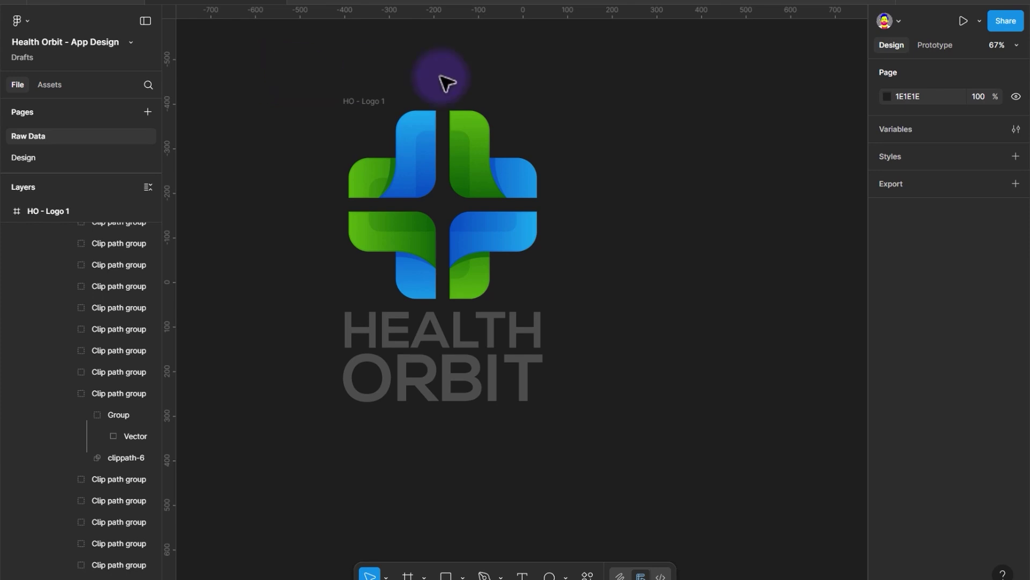
click(887, 96)
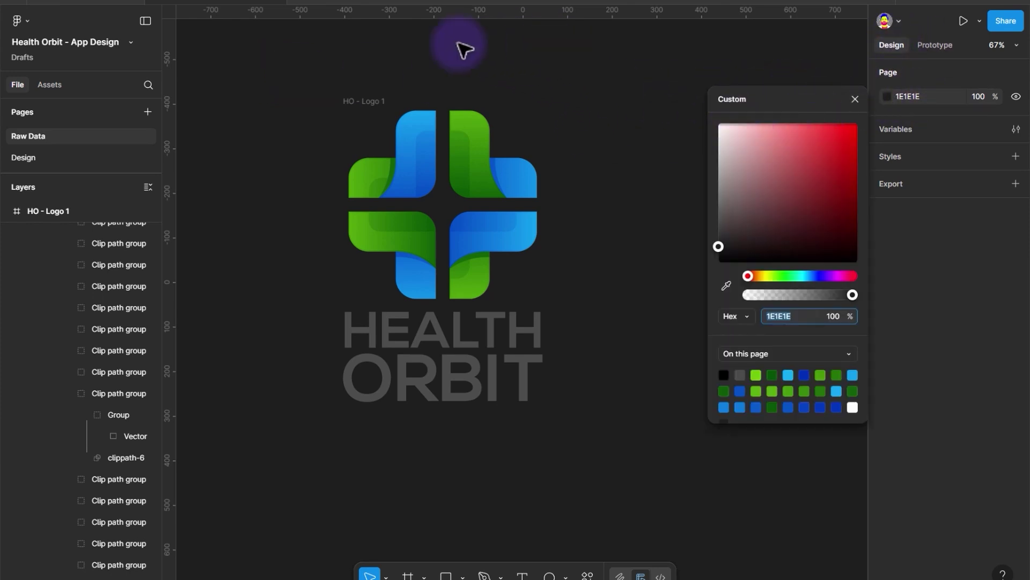
drag(720, 229, 725, 237)
click(668, 258)
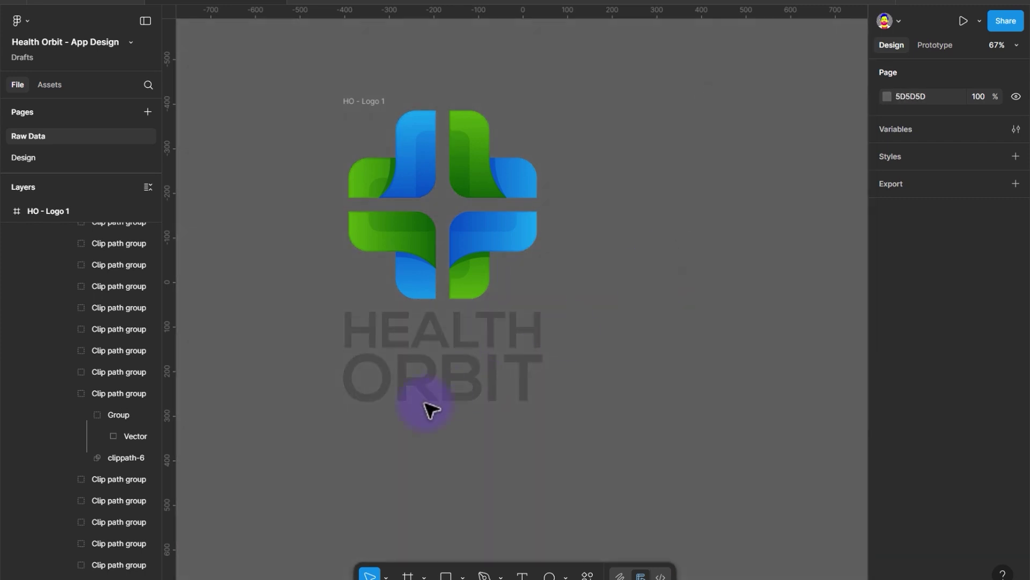
Paste the "Wellness, Simplified." tagline artwork and position it just below the word ORBIT in the logo.
click(427, 396)
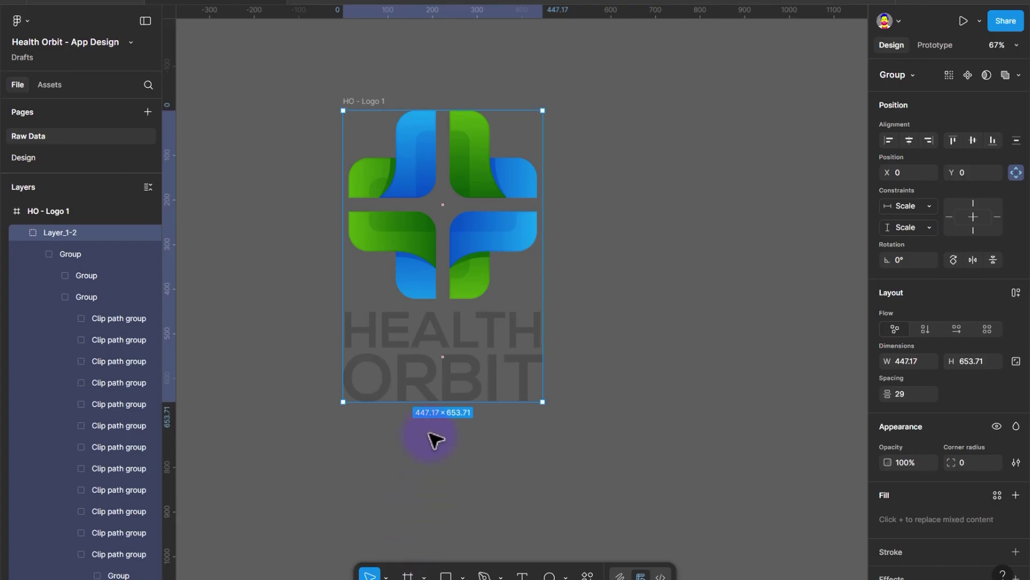
click(444, 453)
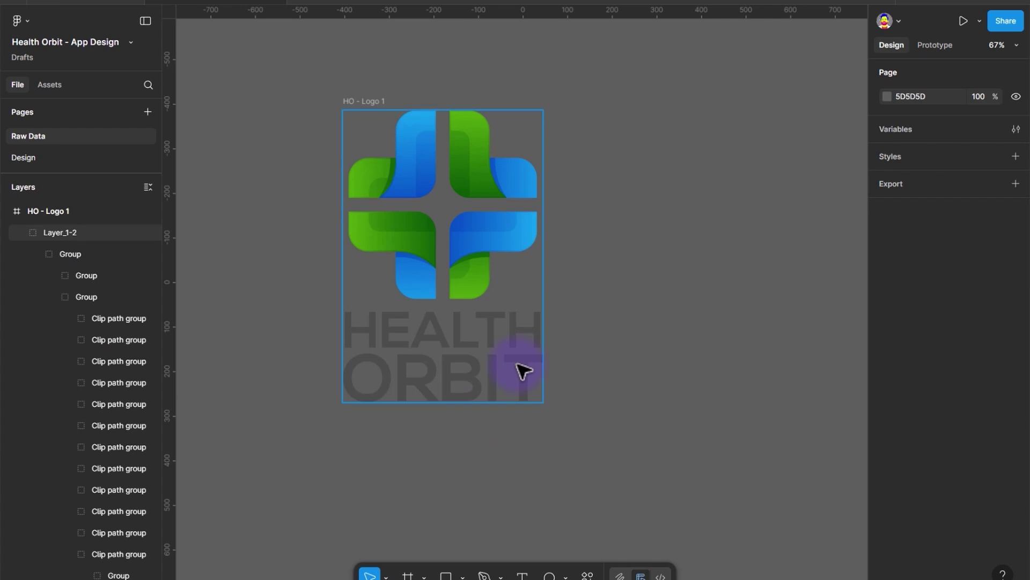
key(ctrl+v)
drag(570, 301, 494, 418)
Ungroup the nested logo groups twice to separate the cross icon from the HEALTH ORBIT wordmark.
click(499, 376)
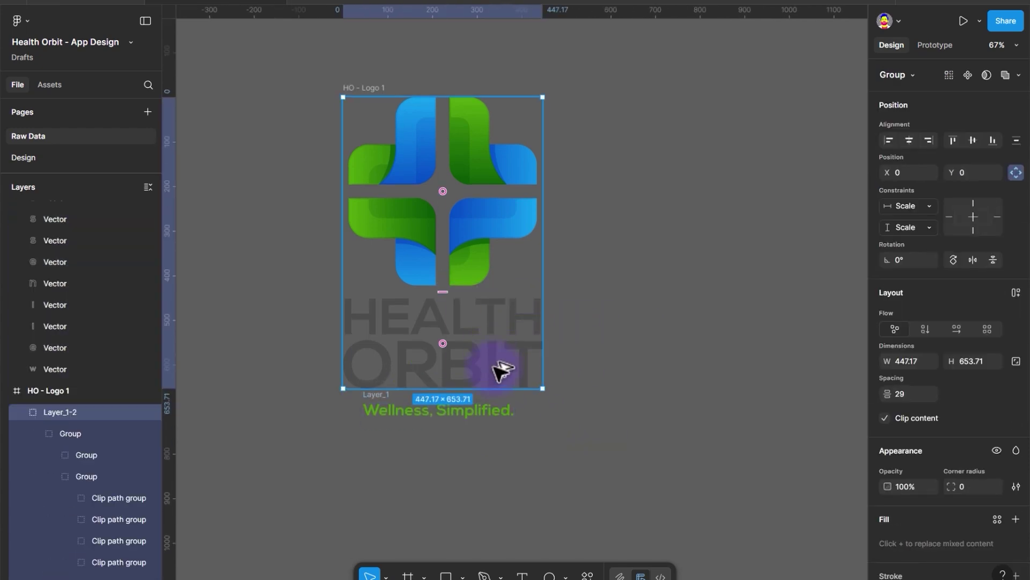
right_click(488, 363)
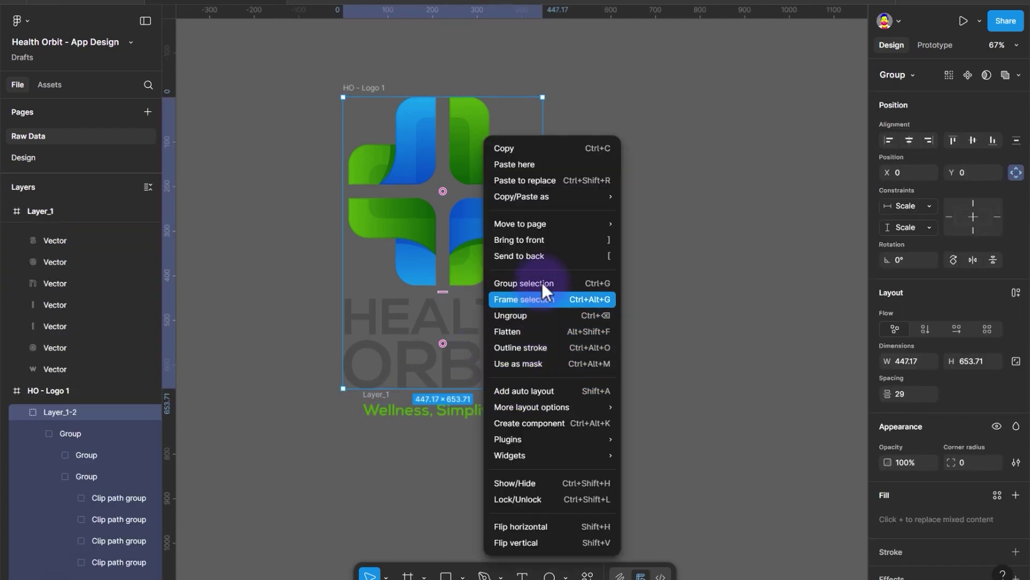
click(542, 315)
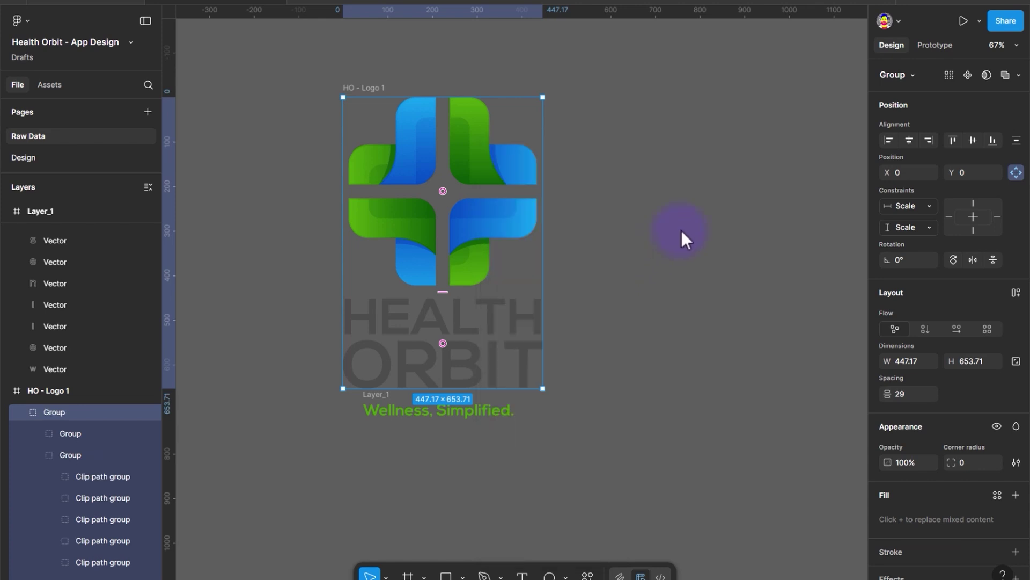
click(612, 164)
click(503, 169)
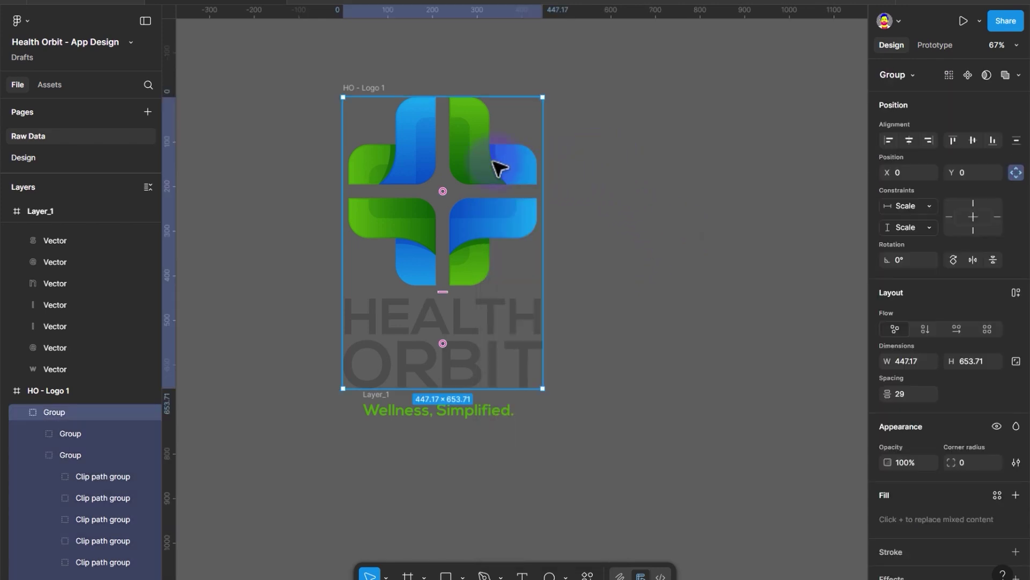
right_click(495, 166)
click(533, 315)
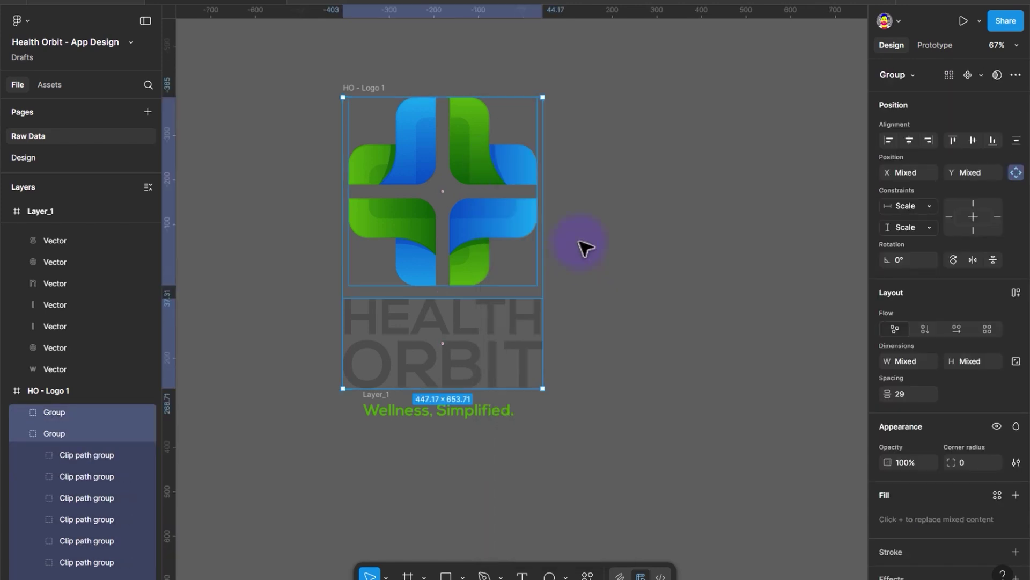
Nudge the "Wellness, Simplified." tagline up so it sits closer to the word ORBIT.
click(584, 245)
click(501, 216)
click(498, 321)
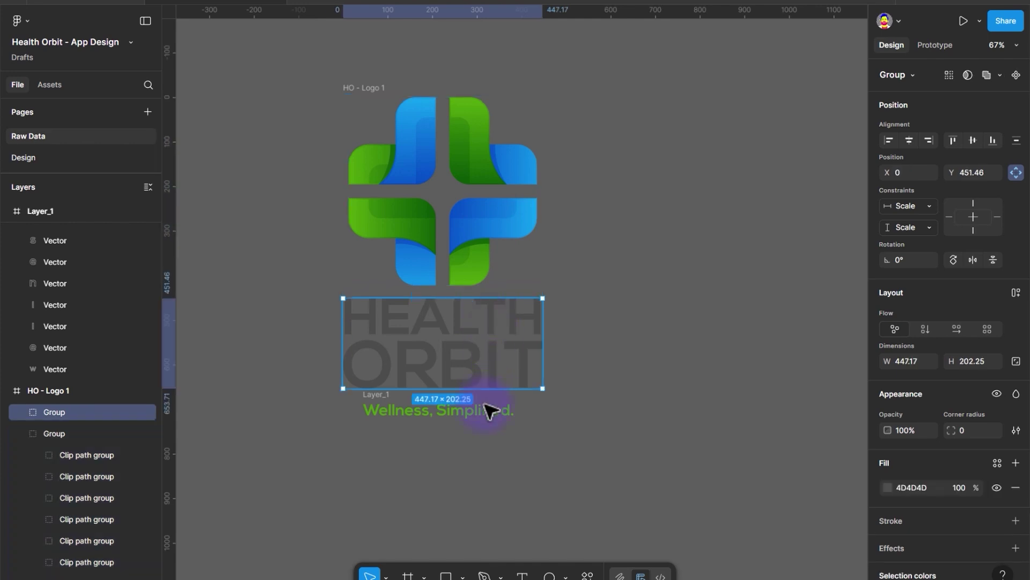
click(479, 415)
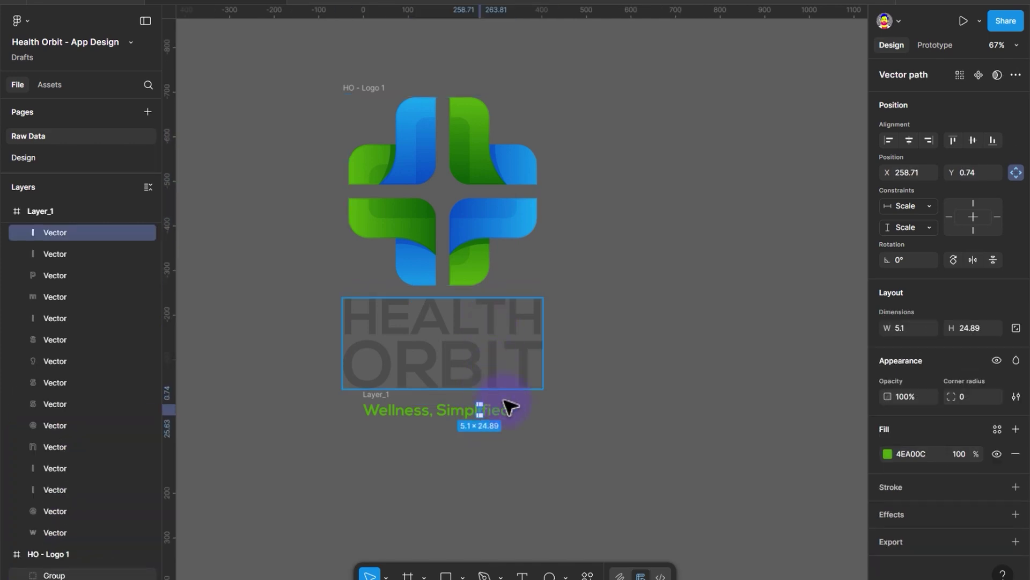
drag(529, 429, 294, 292)
key(Escape)
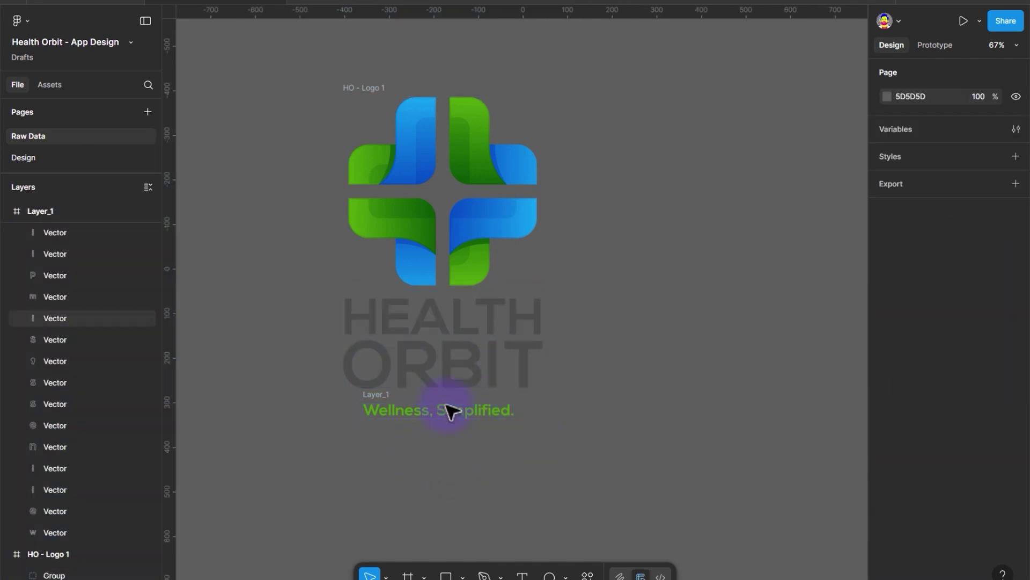
key(shift+Up)
key(shift+Up)
Select all letter vectors of the tagline and combine them into one group.
mouse_move(529, 424)
mouse_down()
mouse_move(341, 406)
mouse_move(386, 371)
mouse_up()
click(373, 382)
click(377, 403)
key(ctrl+a)
key(ctrl+g)
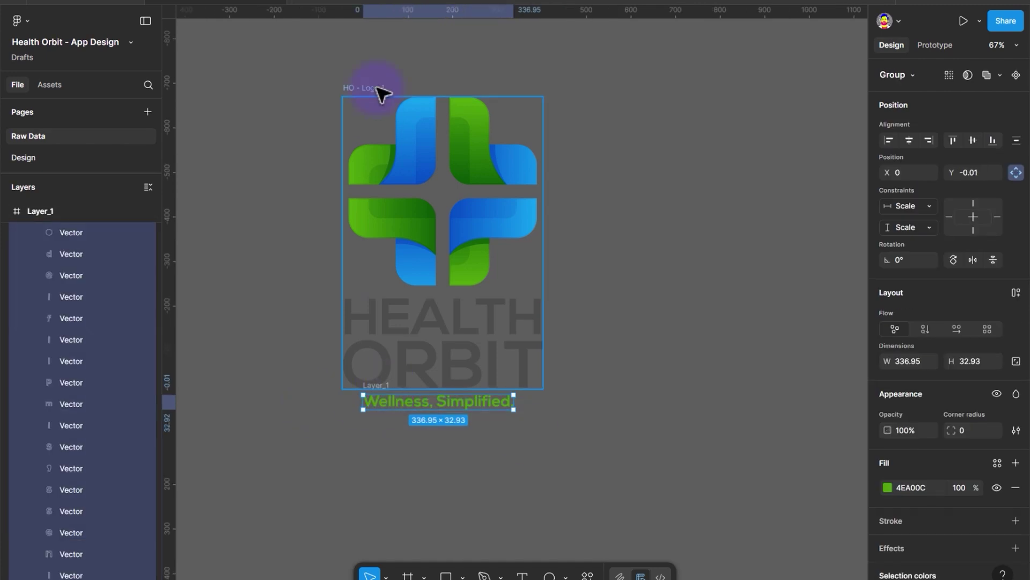
Ungroup the HO - Logo 1 frame and the tagline's Layer_1 frame so only their inner groups remain.
click(377, 88)
right_click(379, 87)
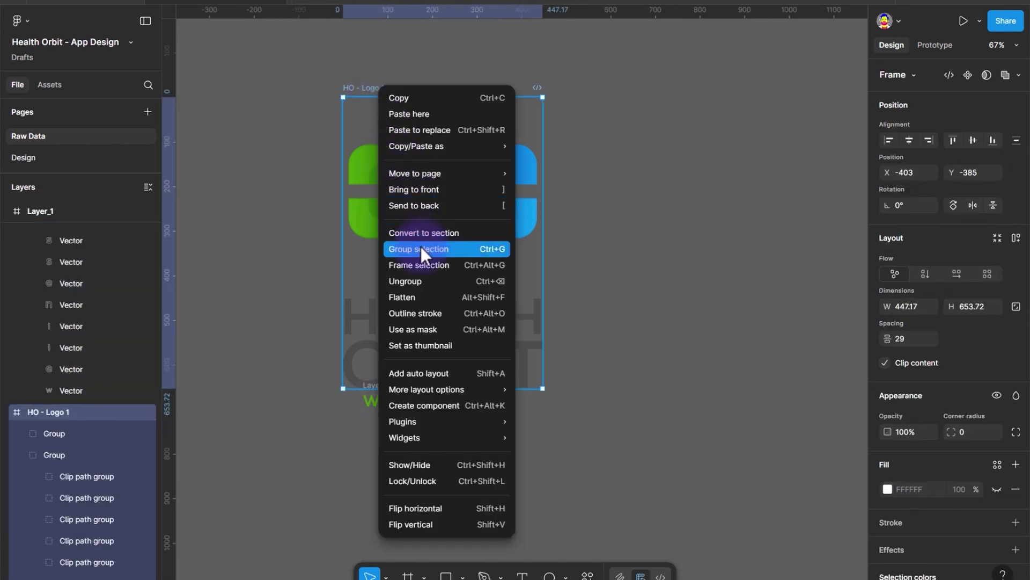
click(429, 279)
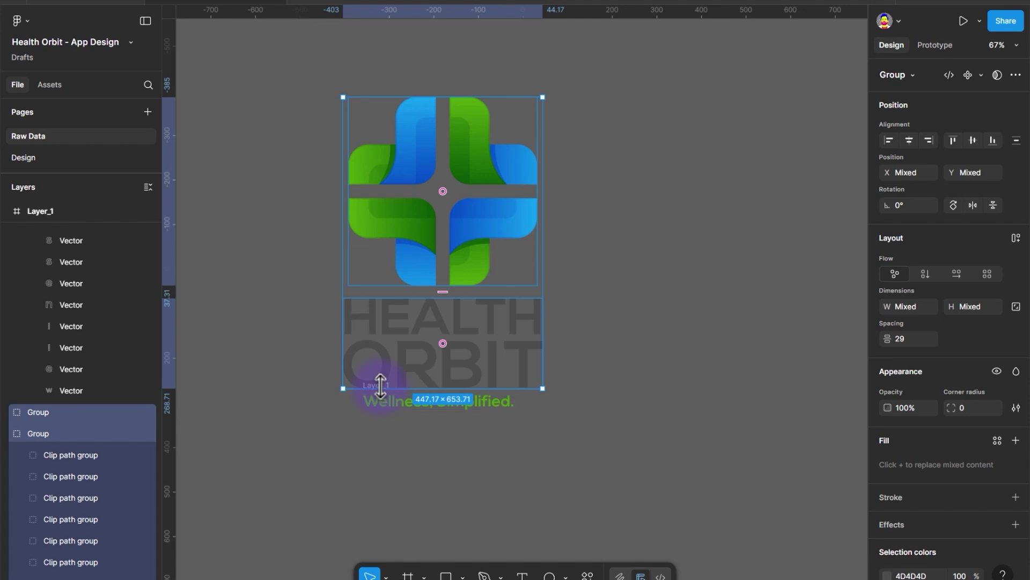
click(391, 403)
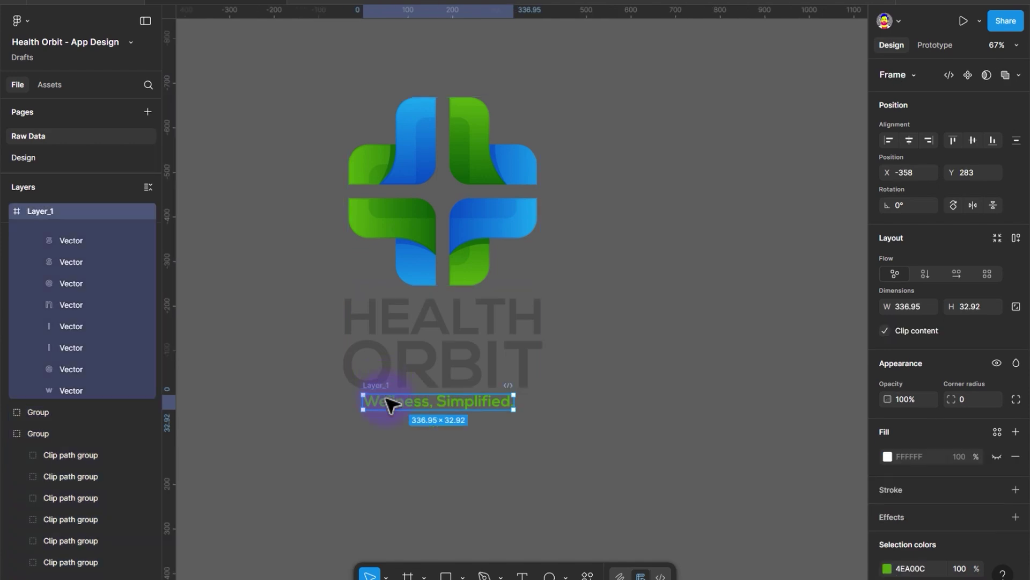
right_click(390, 401)
click(421, 298)
Center the tagline horizontally under the HEALTH ORBIT wordmark and group the two together.
drag(542, 435, 319, 308)
click(436, 468)
click(441, 406)
shift+click(465, 359)
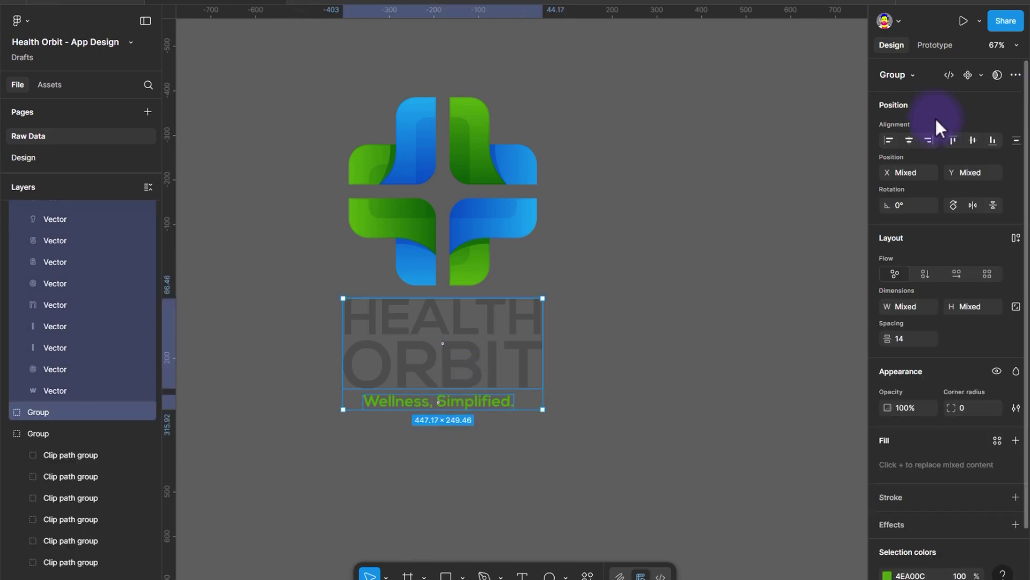
click(911, 138)
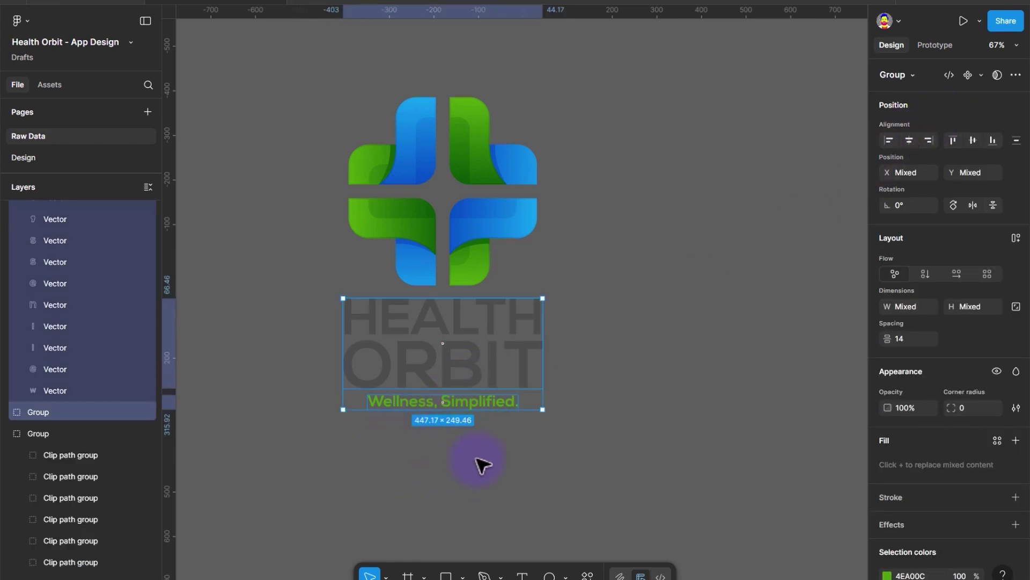
key(ctrl+g)
Place a copy of the cross icon beside the original at the same height, about 126 px away.
click(451, 269)
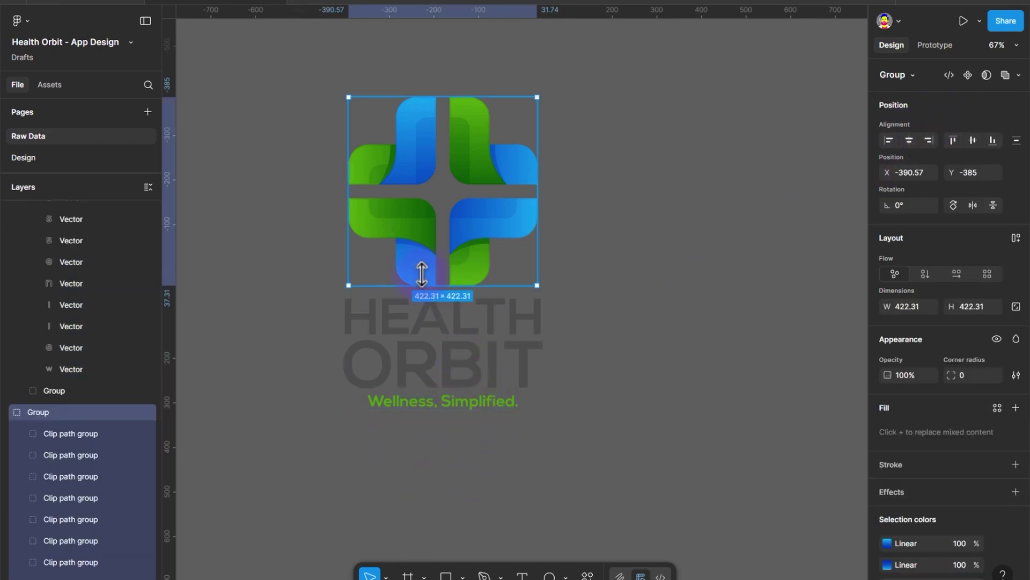
click(461, 276)
drag(479, 279, 717, 260)
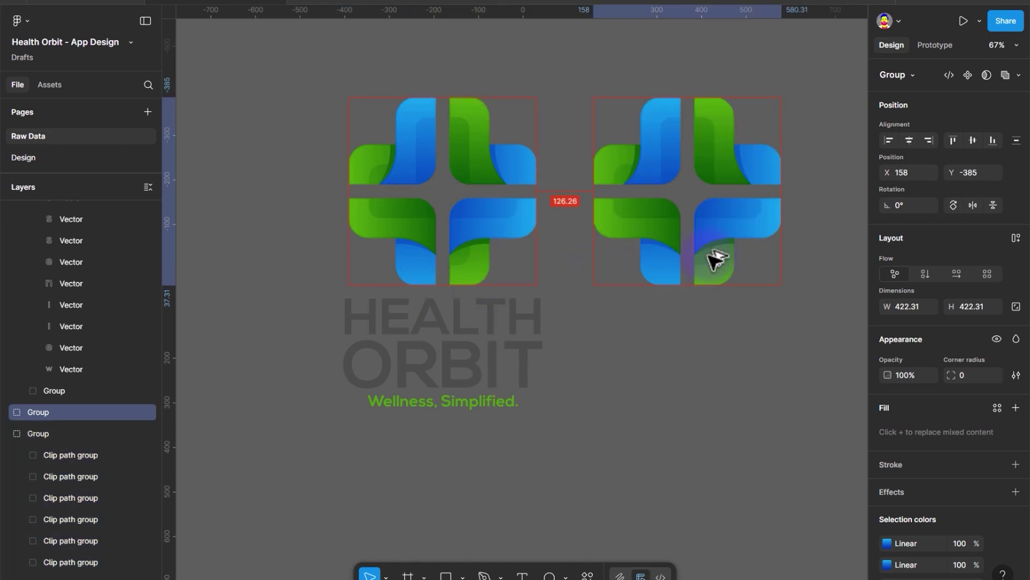
key(Escape)
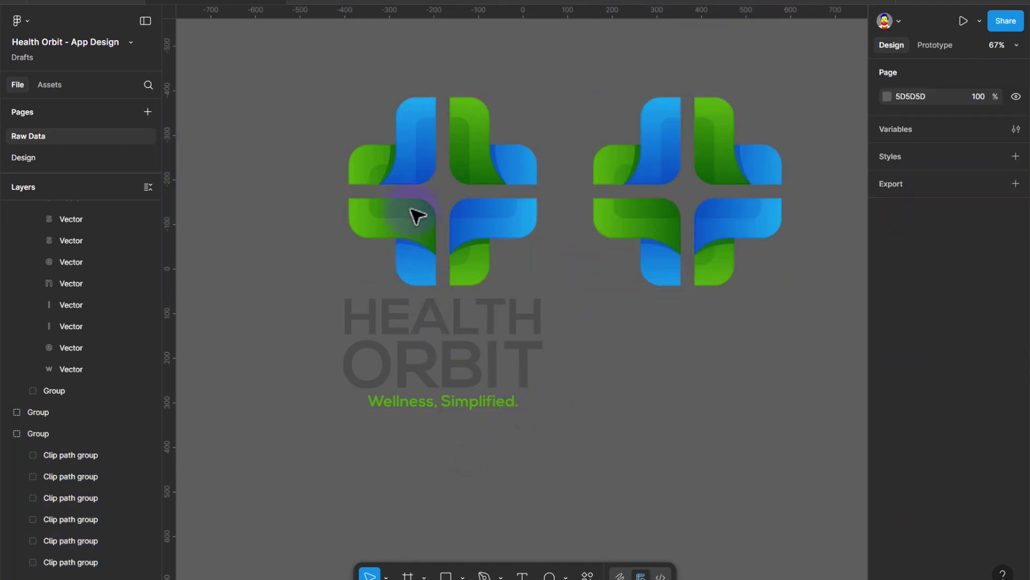
Duplicate the full logo and rearrange the copy horizontally, with the wordmark group vertically centered beside the cross icon.
click(417, 216)
scroll(458, 308, down, 1)
ctrl+scroll(458, 308, down, 2)
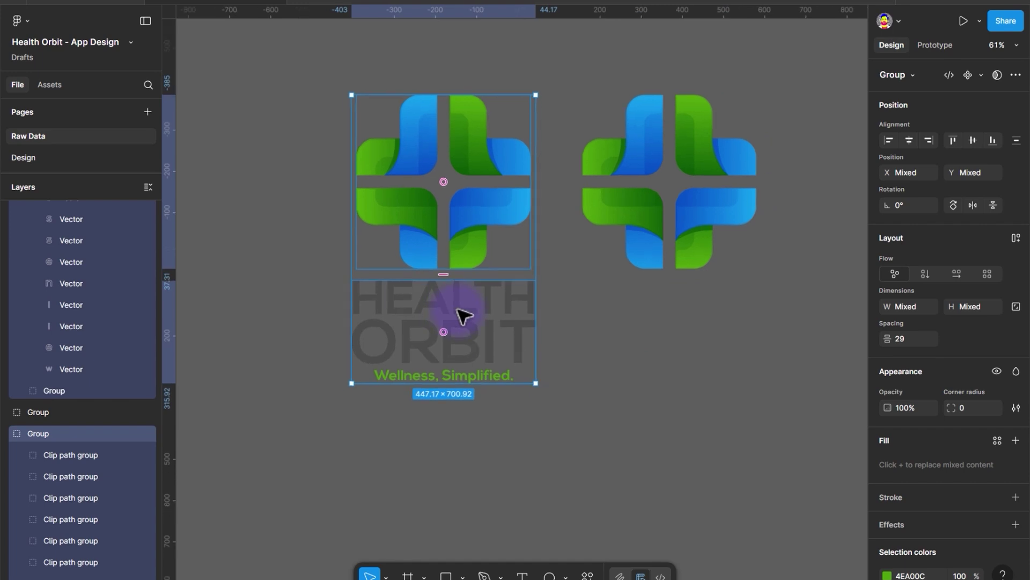
ctrl+scroll(461, 315, down, 5)
alt+drag(459, 314, 426, 298)
click(298, 368)
double_click(290, 324)
click(973, 140)
Arrange the horizontal logo above the stacked logo and the standalone cross icon, with that icon sized about 542 × 542.
drag(322, 255, 427, 141)
drag(460, 276, 372, 257)
click(594, 247)
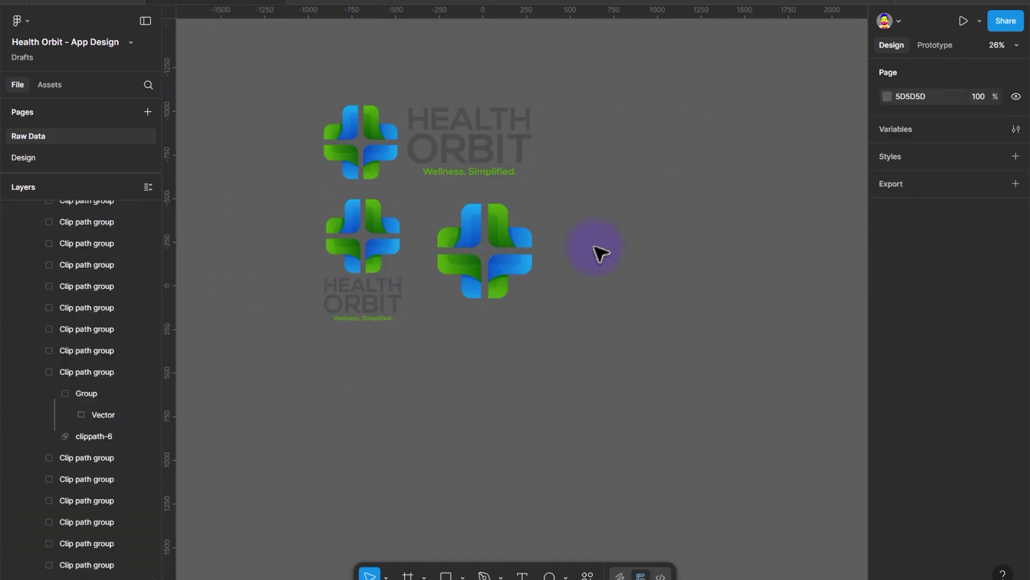
Add a 140 × 140 square in the empty canvas area beside the standalone cross icon.
ctrl+scroll(495, 329, down, 3)
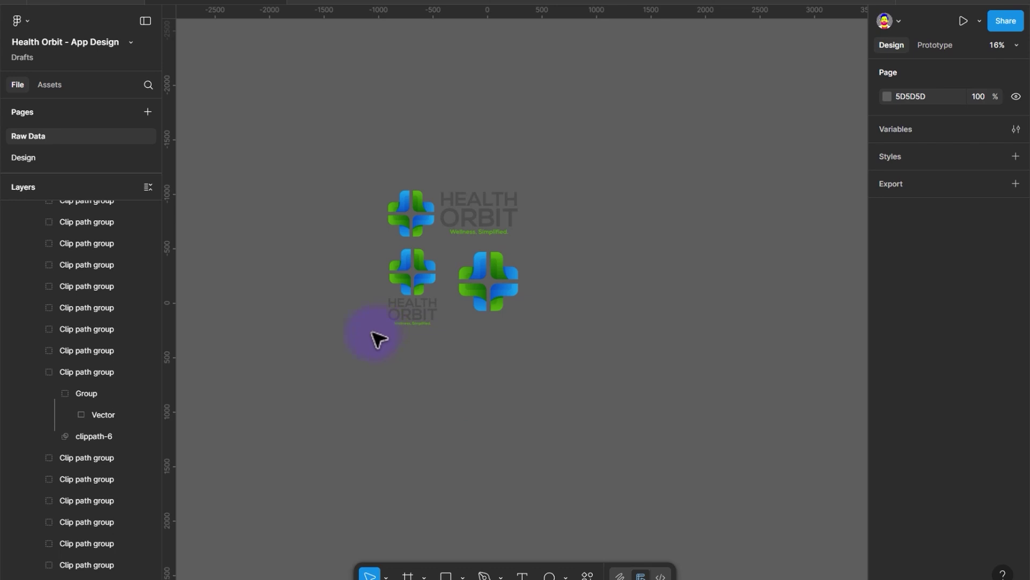
scroll(429, 471, right, 5)
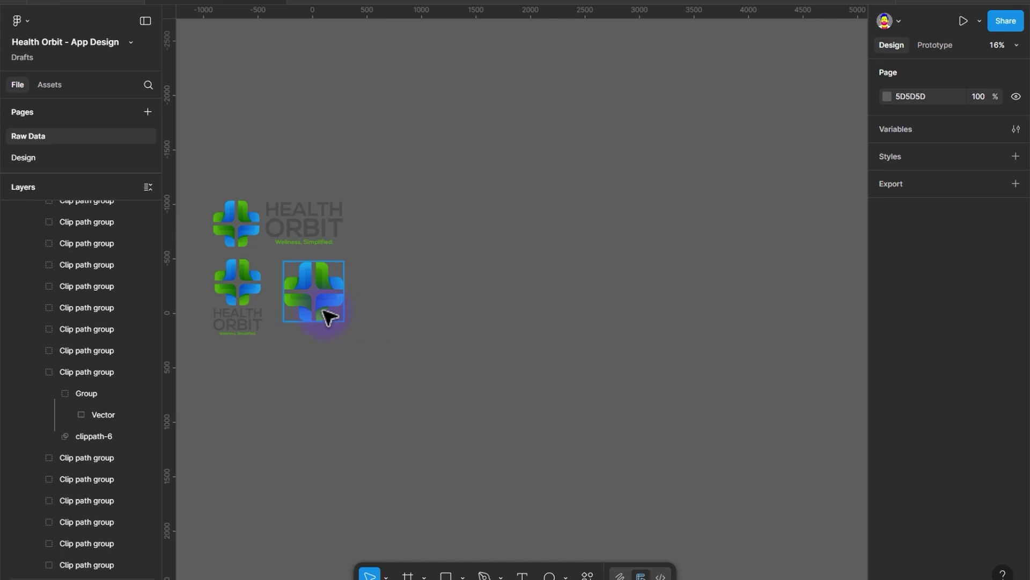
click(331, 311)
scroll(331, 308, up, 5)
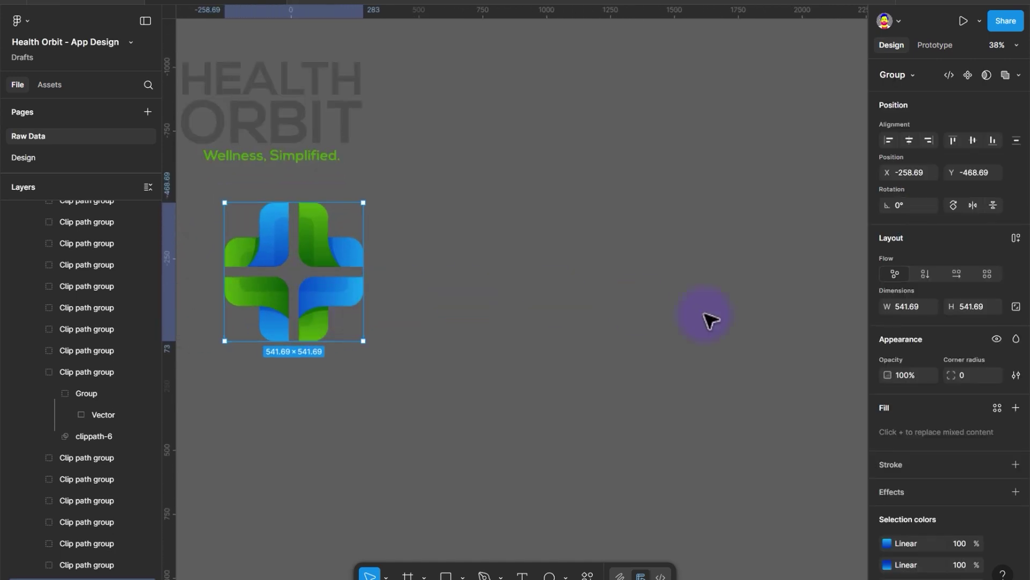
click(447, 574)
click(471, 256)
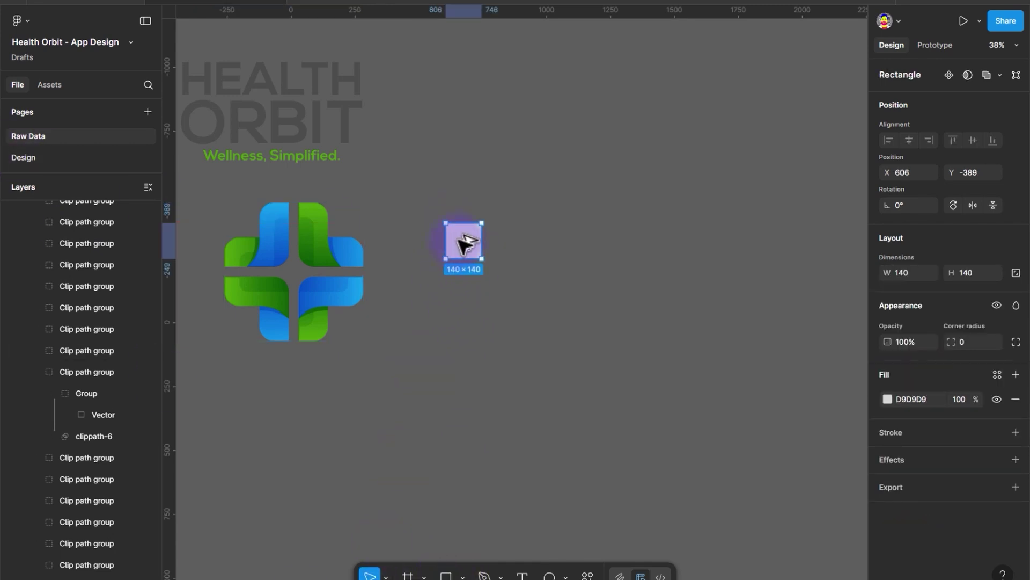
Duplicate the square sideways into a row of six squares with 15 px gaps.
drag(460, 237, 504, 248)
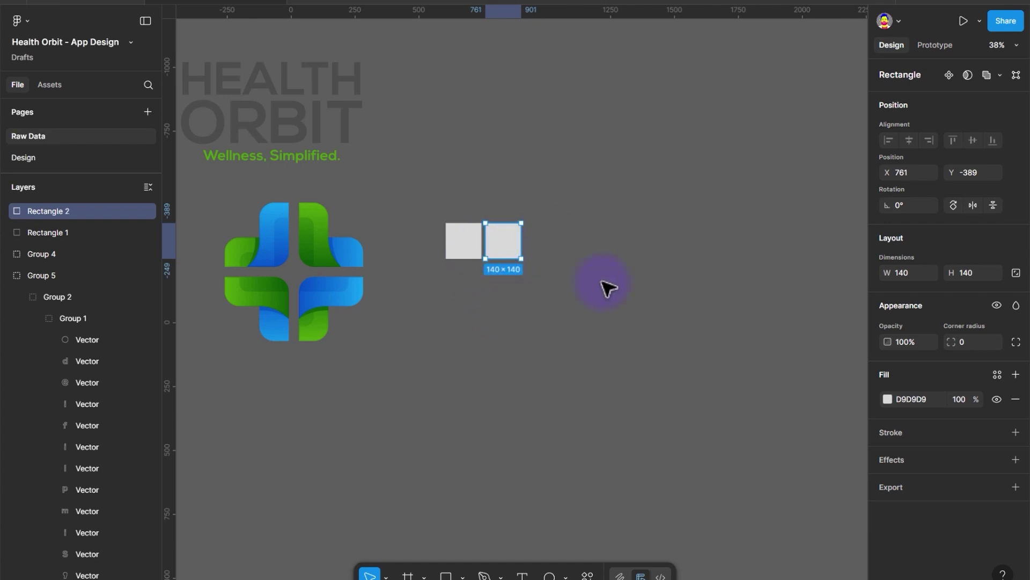
key(ctrl+d)
key(ctrl+d)
key(ctrl+d)
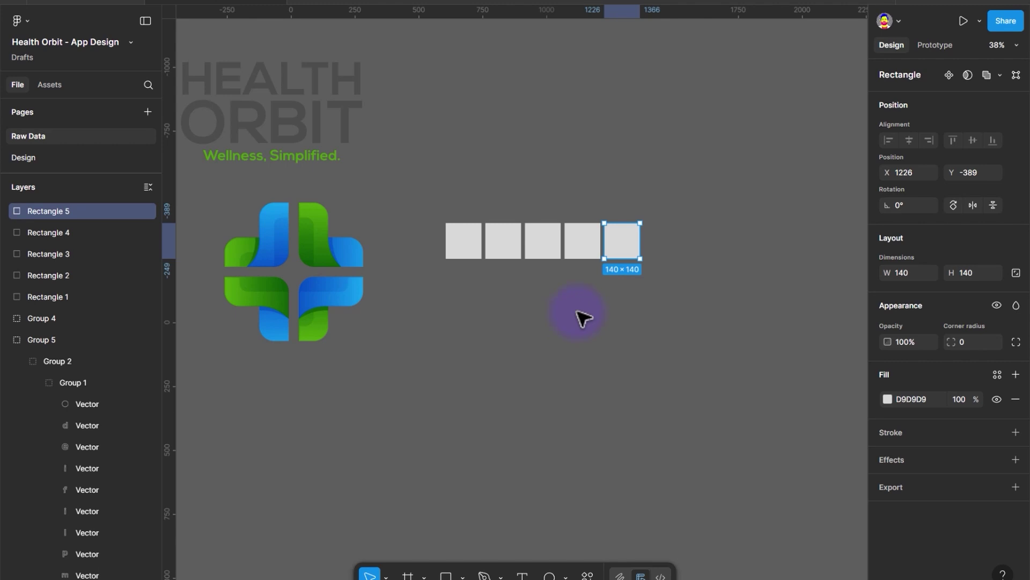
key(ctrl+d)
click(452, 292)
Fill the first three squares with blues sampled from the cross icon, light to dark: 0F8EE6, 0B78DB and 0656CA.
click(466, 246)
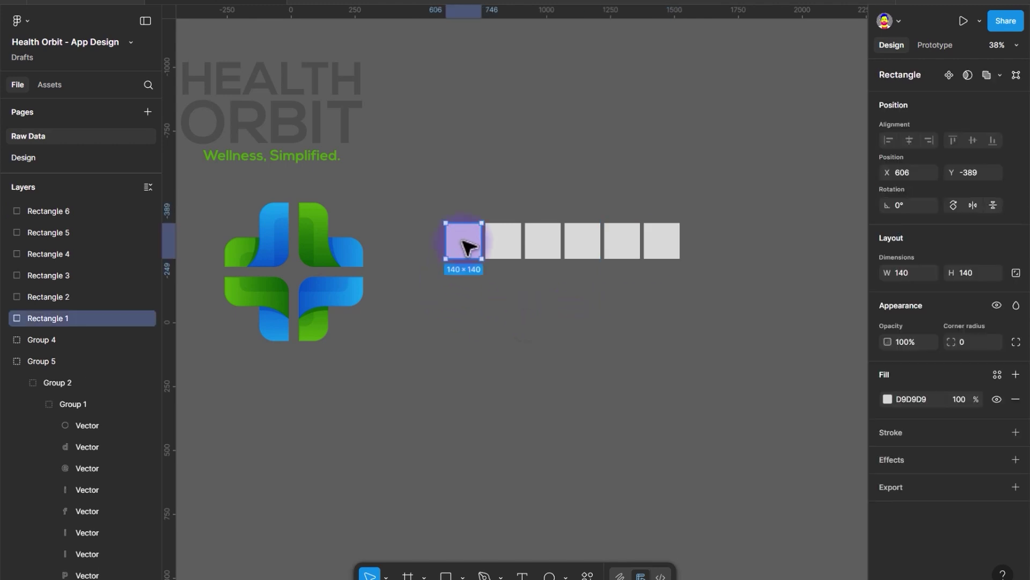
key(i)
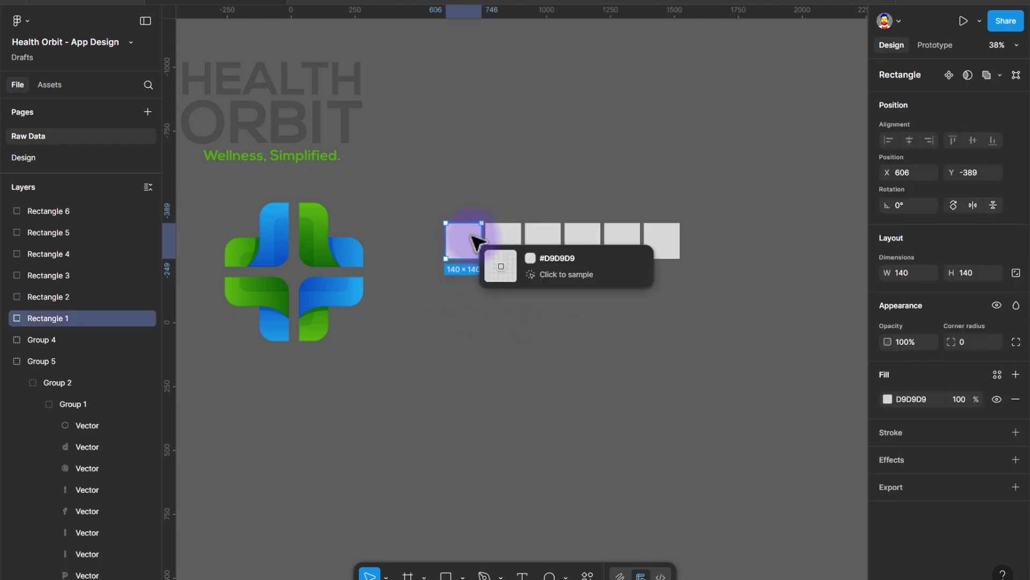
click(359, 238)
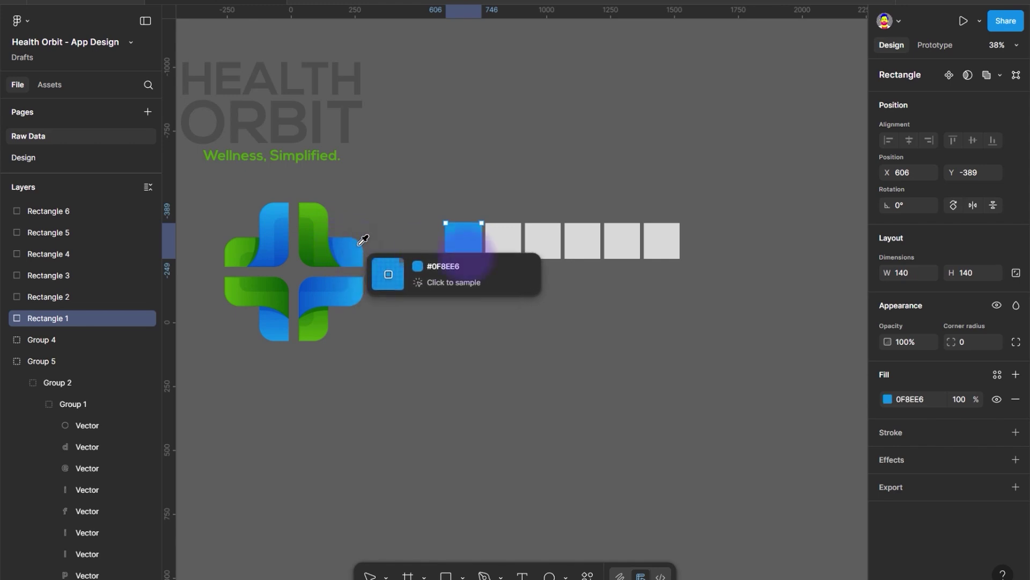
click(516, 239)
key(i)
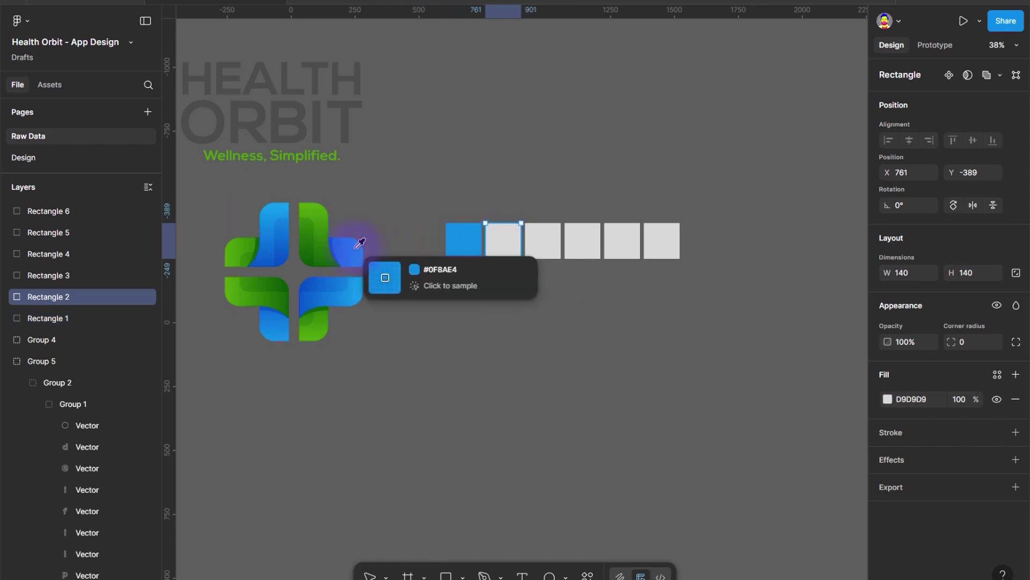
click(345, 243)
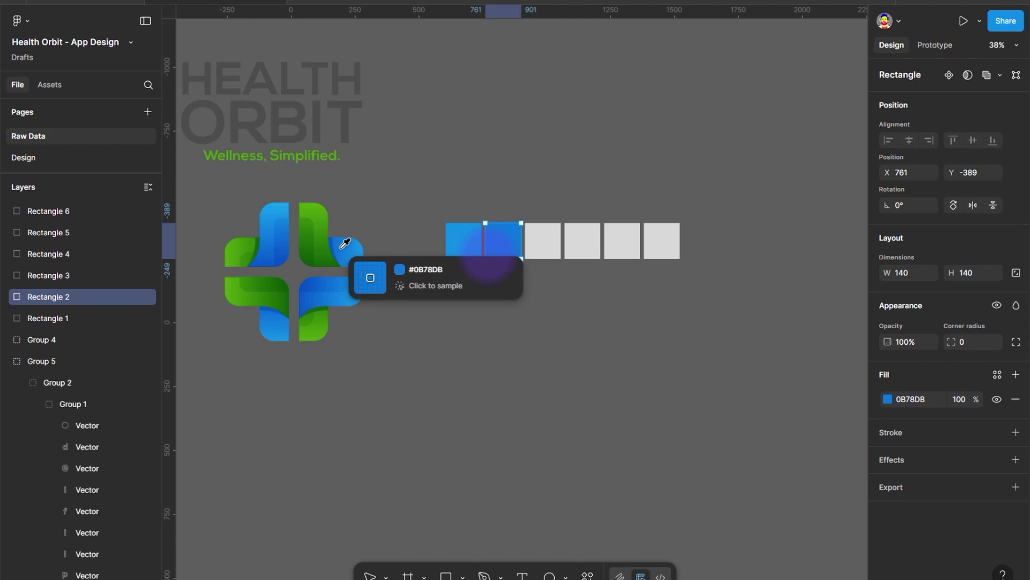
click(547, 247)
key(i)
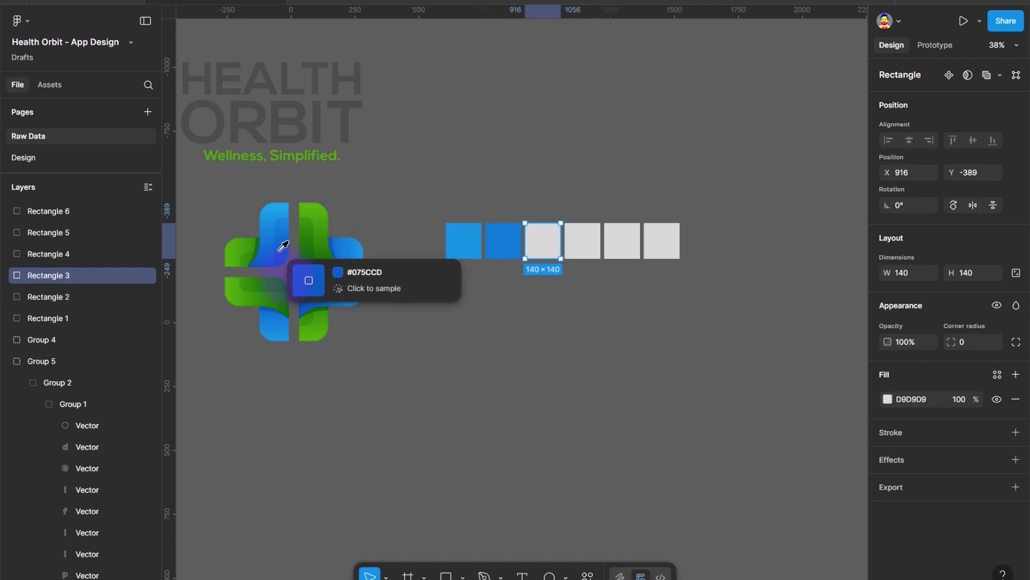
click(311, 285)
Fill the remaining three squares with dark, medium and light greens sampled from the cross icon, the last being 51A40C.
key(Tab)
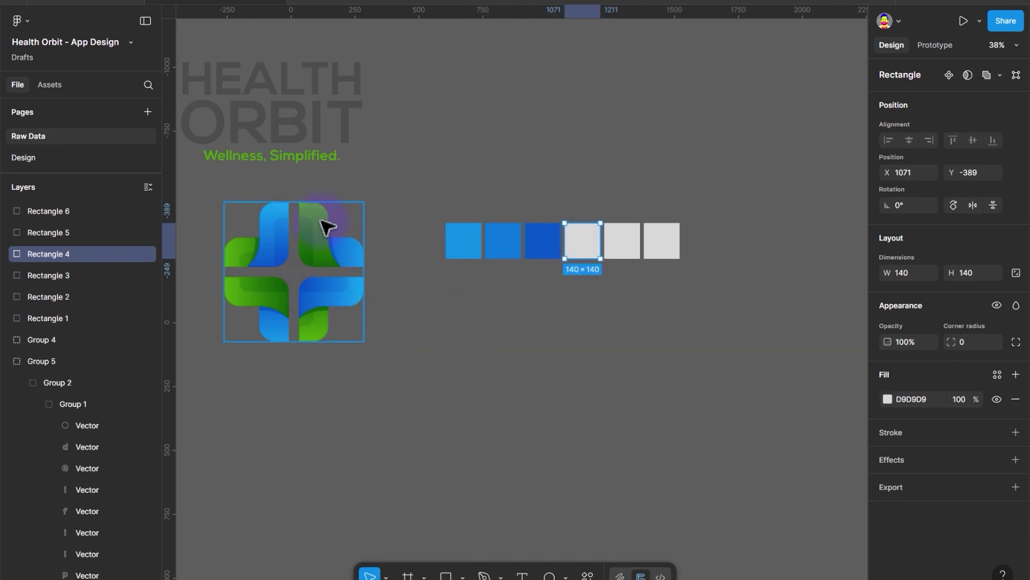
key(i)
click(322, 225)
key(Tab)
key(i)
click(311, 218)
key(Tab)
key(i)
click(242, 301)
Duplicate the row of six color swatches directly below the original row.
drag(579, 333, 538, 301)
key(ctrl+d)
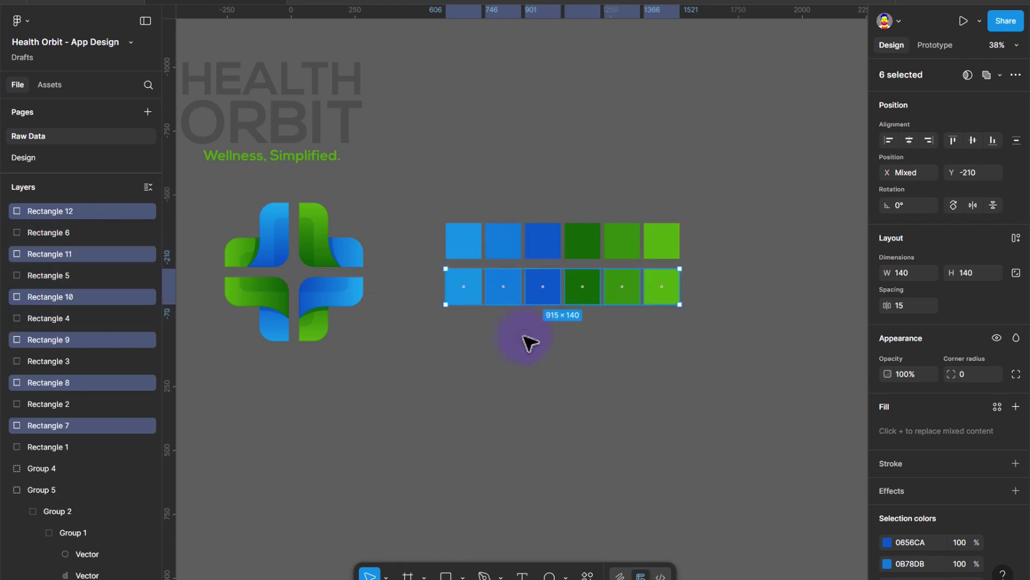
click(529, 343)
click(661, 286)
click(997, 374)
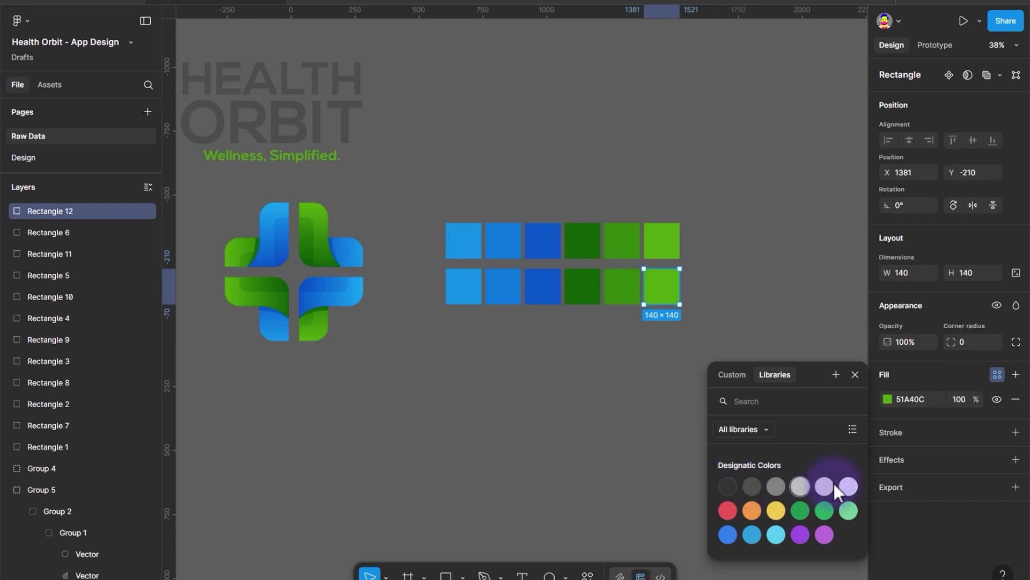
click(512, 364)
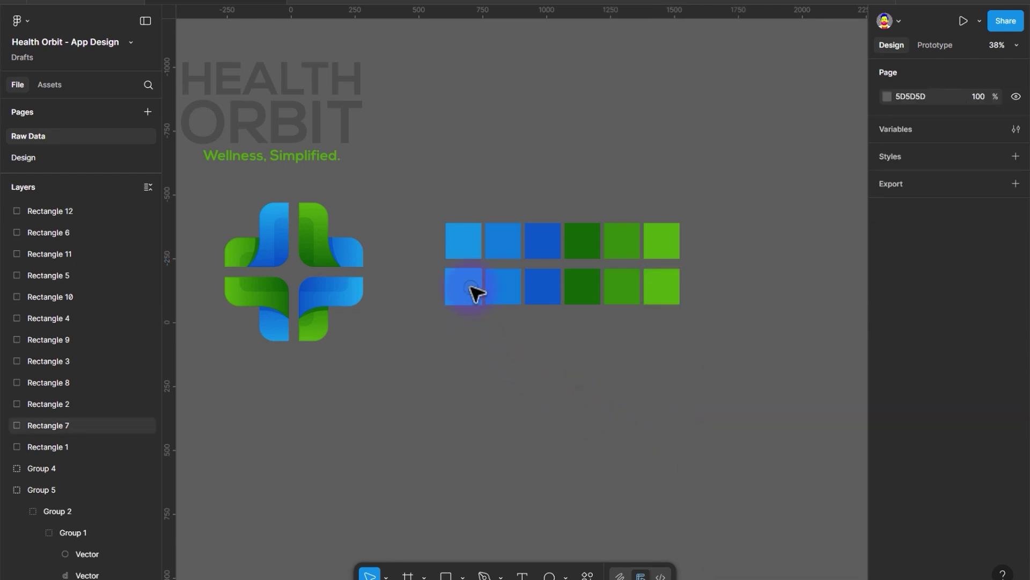
click(471, 289)
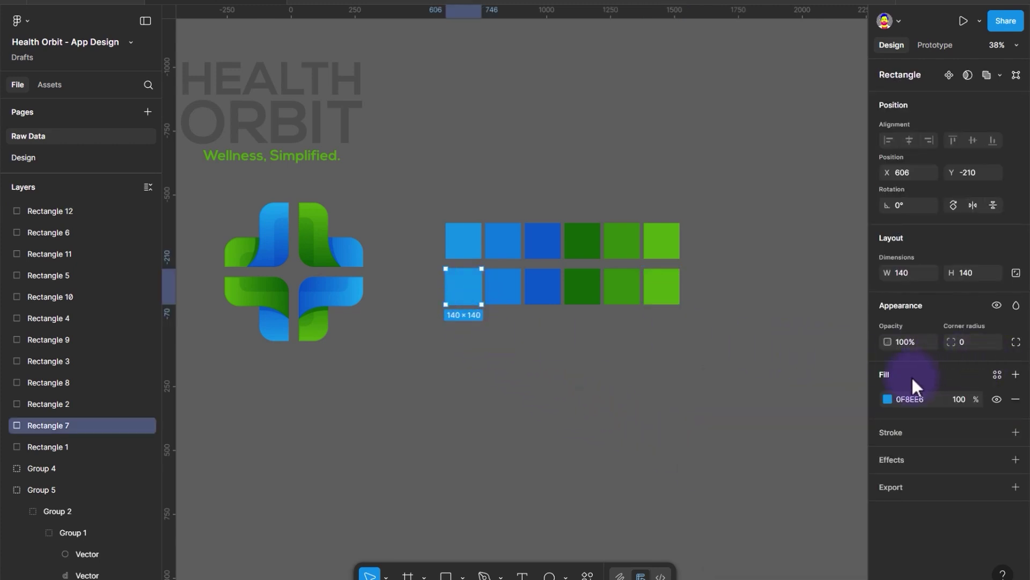
Replace the mixed fills of all six squares in the second row with off-white F9FAFA.
drag(405, 282, 414, 284)
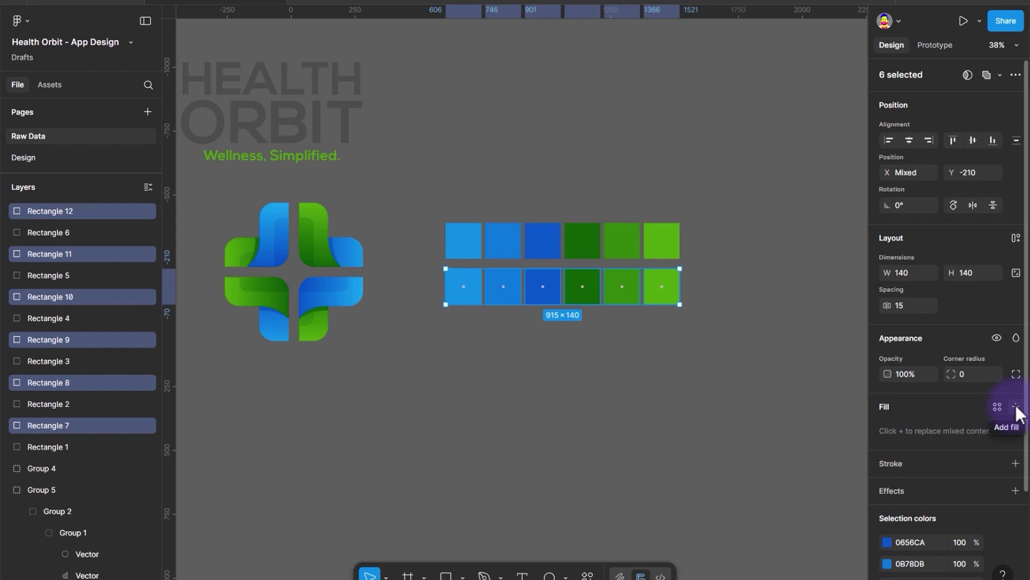
scroll(1000, 424, down, 3)
click(1015, 278)
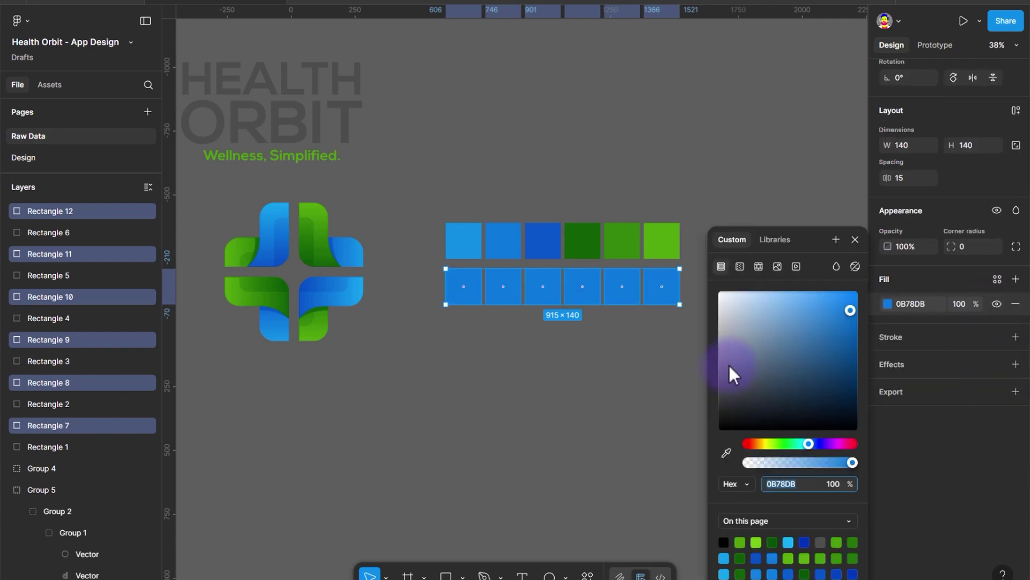
drag(729, 366, 719, 299)
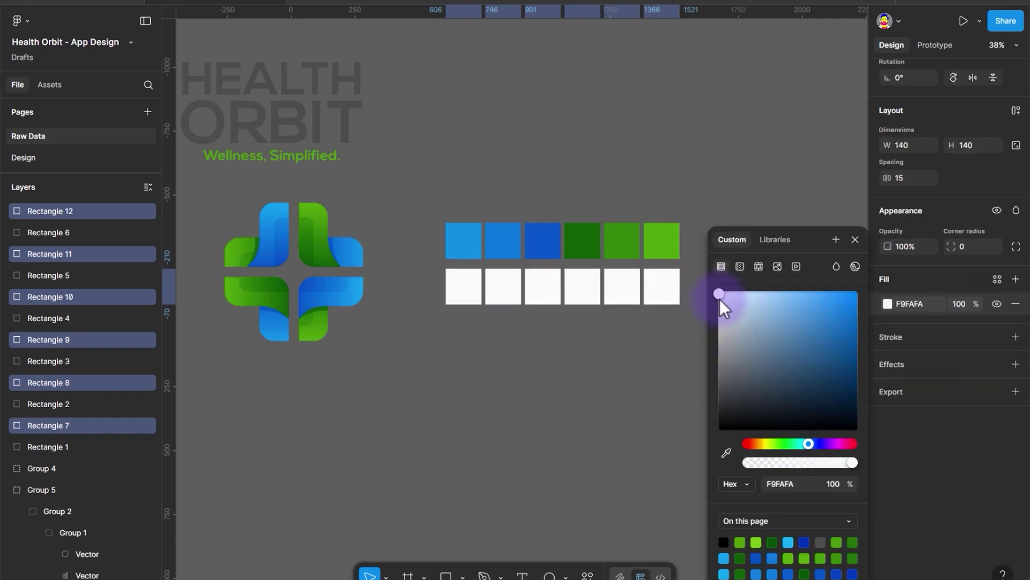
click(668, 289)
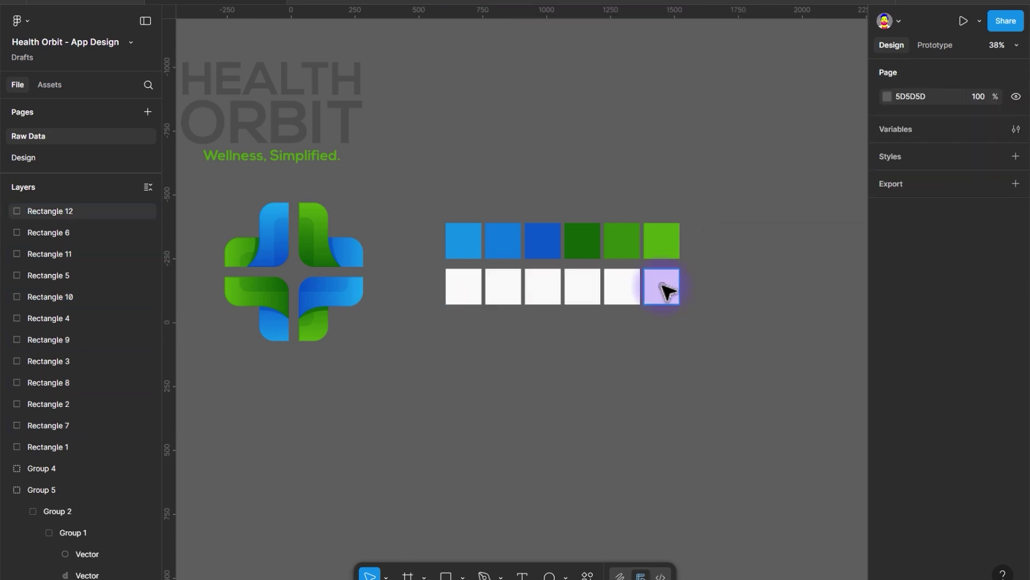
Add a black fill over the fifth square of the second row at 20% opacity and over the fourth at 35%.
click(664, 290)
click(632, 290)
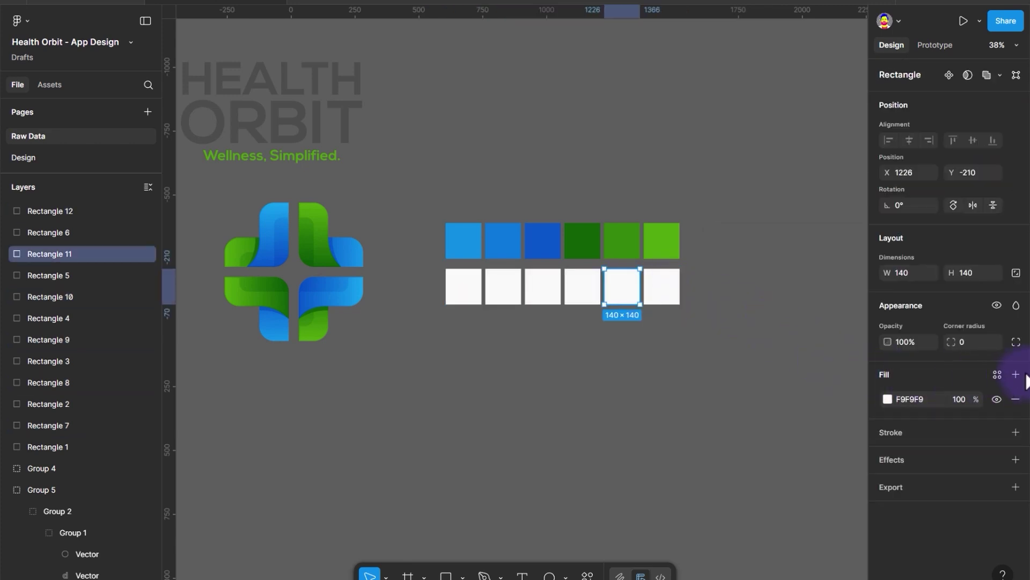
click(888, 399)
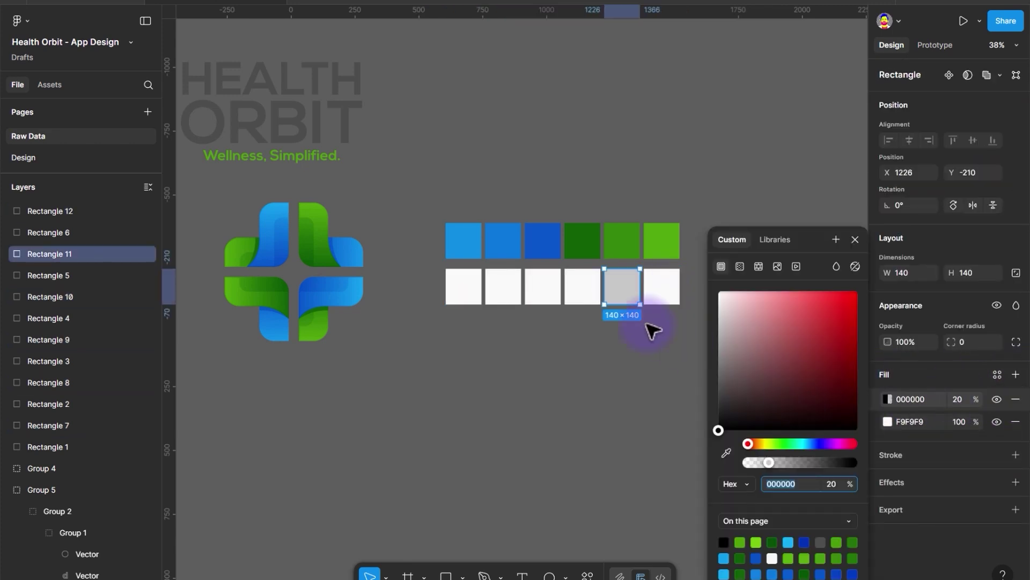
click(594, 285)
click(1016, 374)
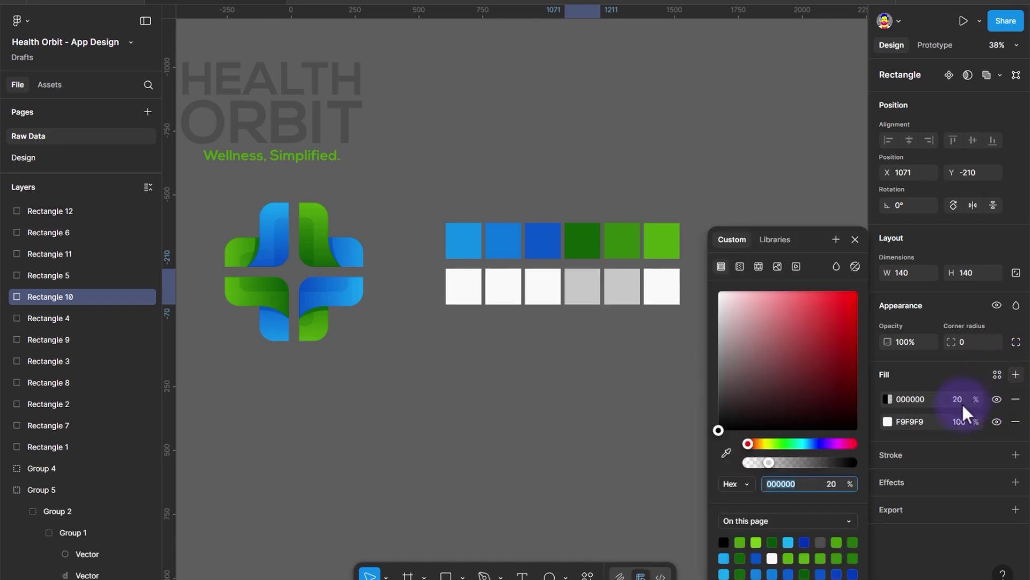
click(961, 400)
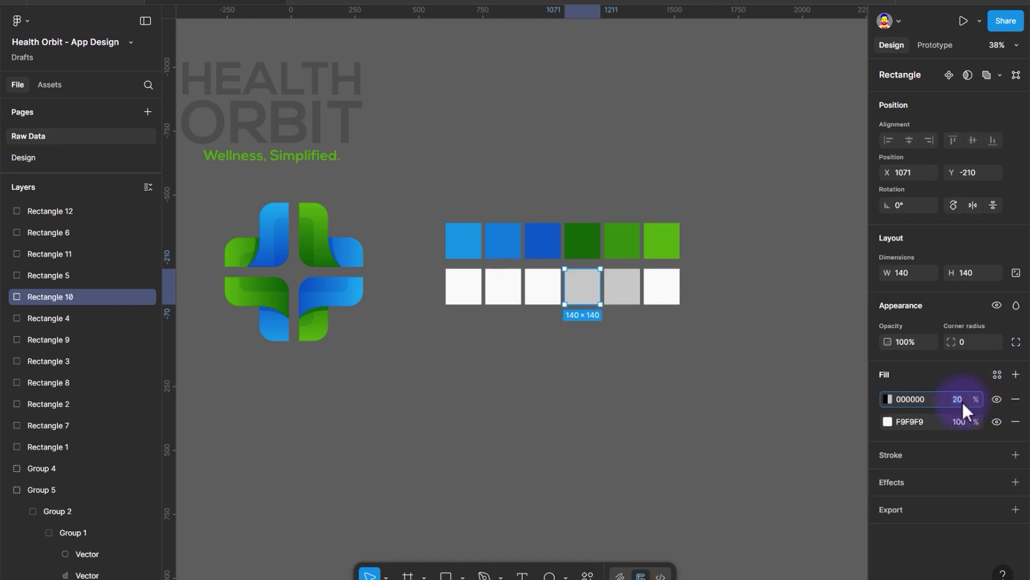
key(Return)
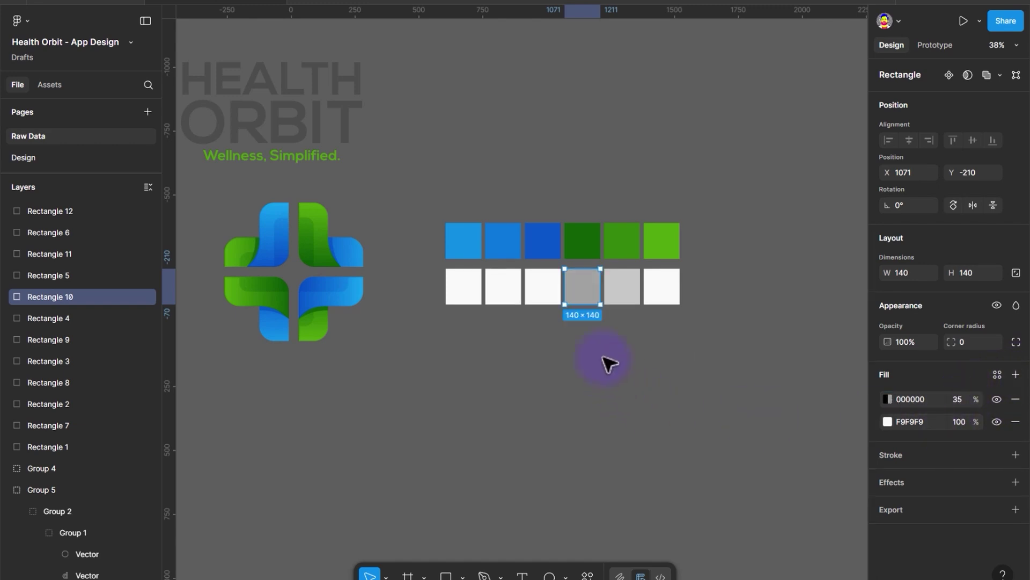
Add a black fill at 45% opacity over the third square of the second row.
click(551, 283)
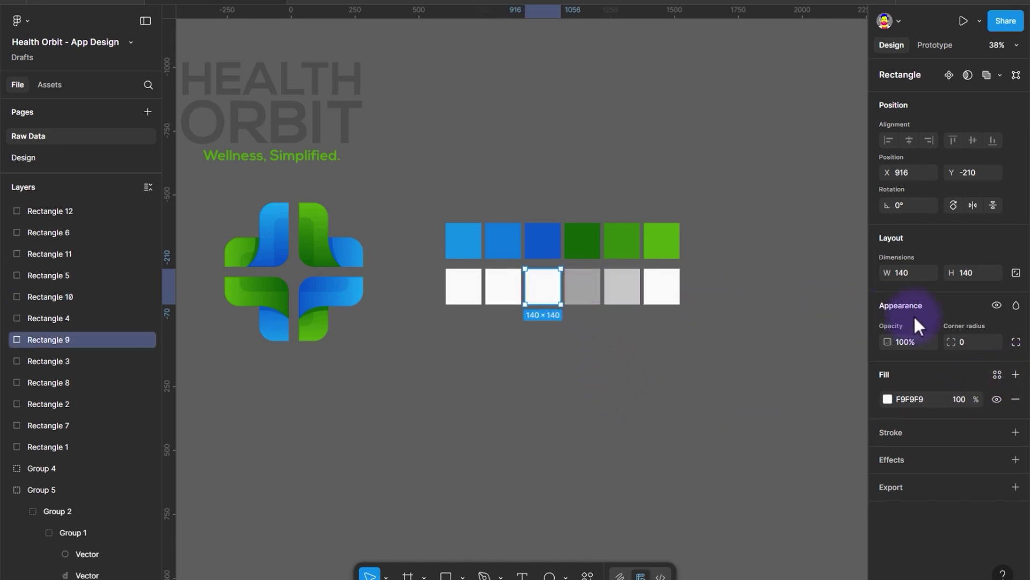
click(1016, 374)
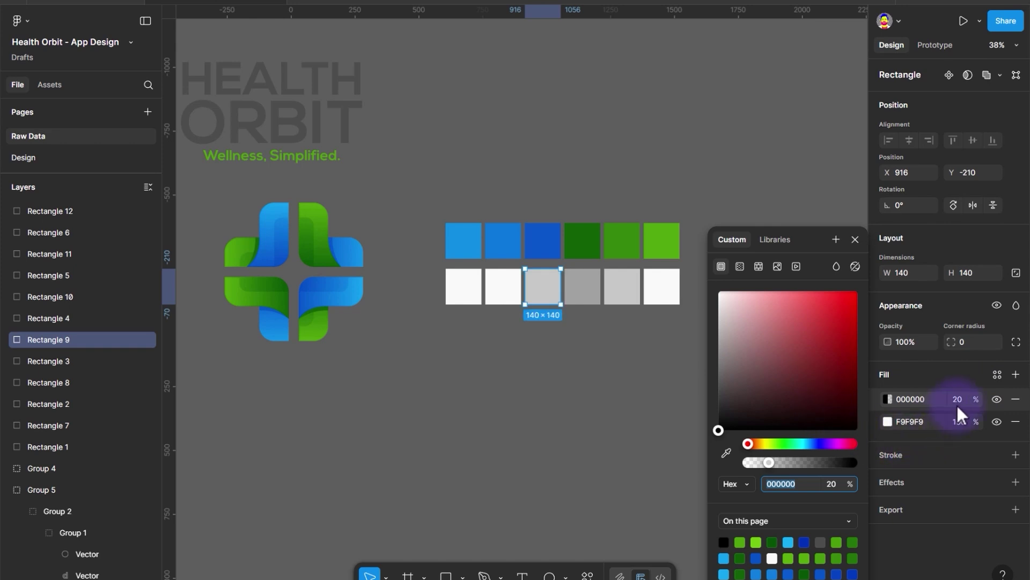
click(957, 400)
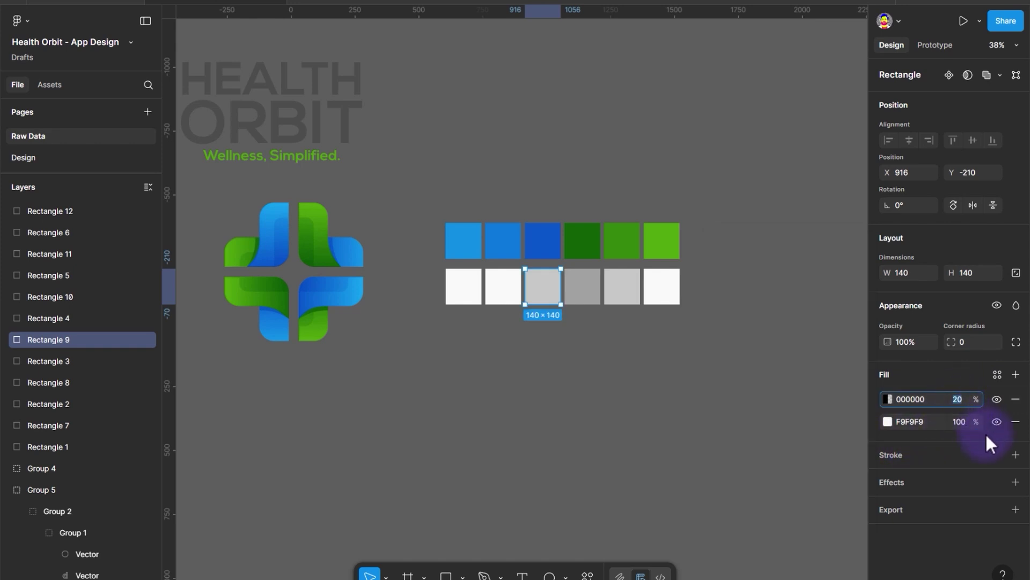
text(45)
key(Return)
Add a black fill at 80% opacity over the second and first squares of the second row.
click(503, 286)
click(1016, 375)
click(957, 399)
text(80)
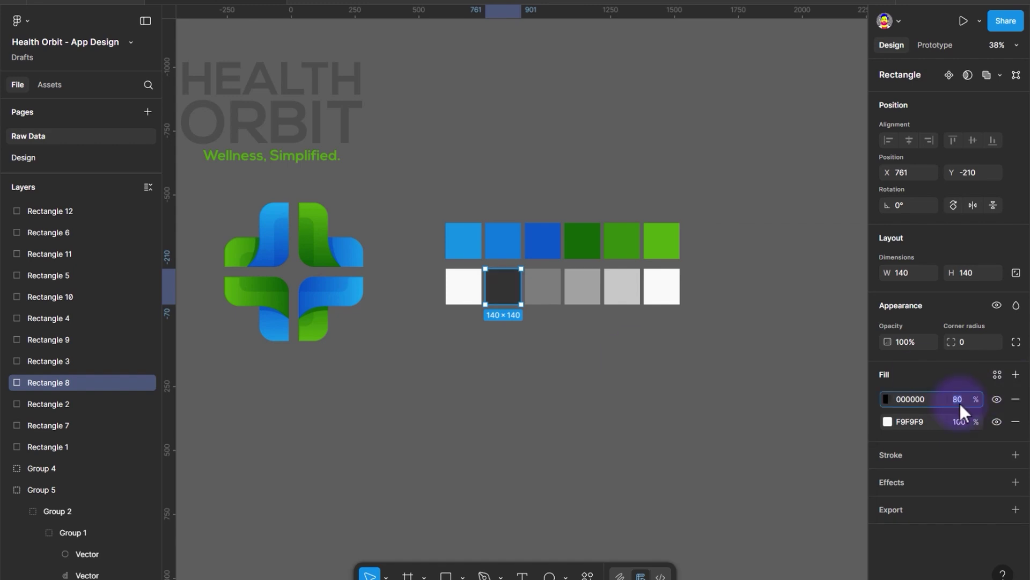
click(463, 286)
click(1016, 374)
click(957, 400)
text(80)
Set the third gray square's black fill opacity to 60%.
click(542, 286)
click(957, 399)
text(60)
click(596, 338)
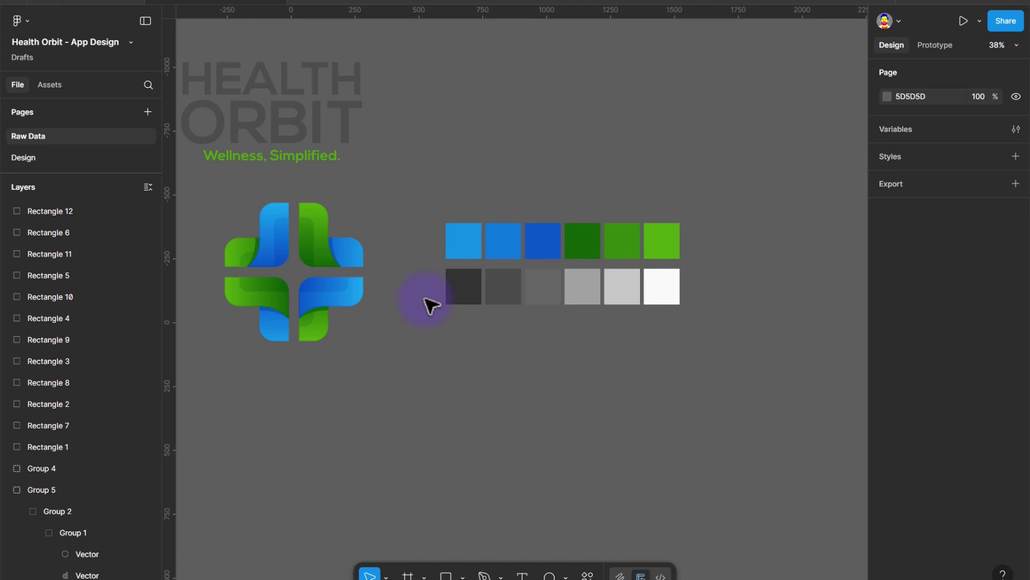
Inspect the first blue swatch's fill and browse the library color styles available for it.
click(477, 252)
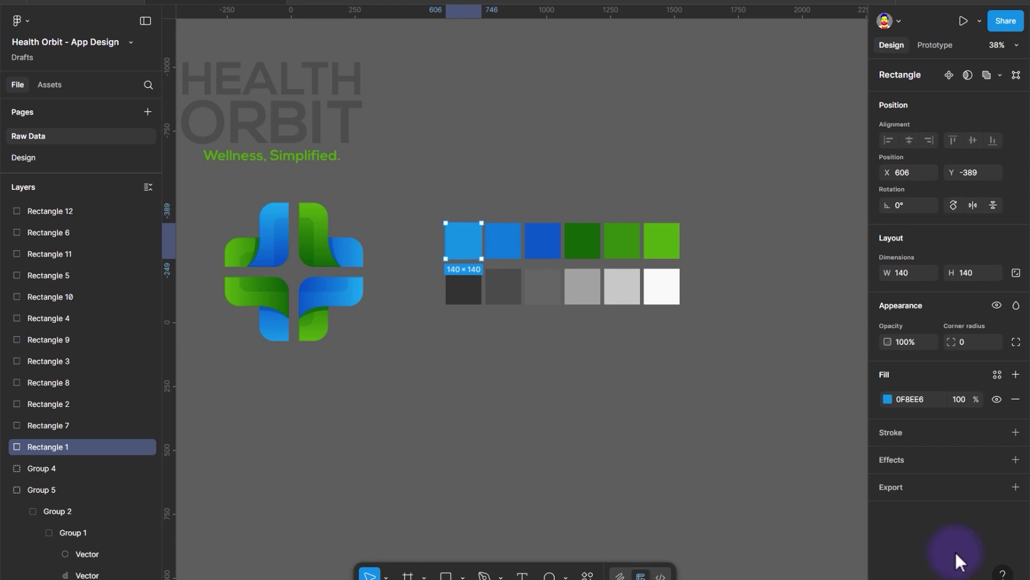
drag(697, 199, 406, 364)
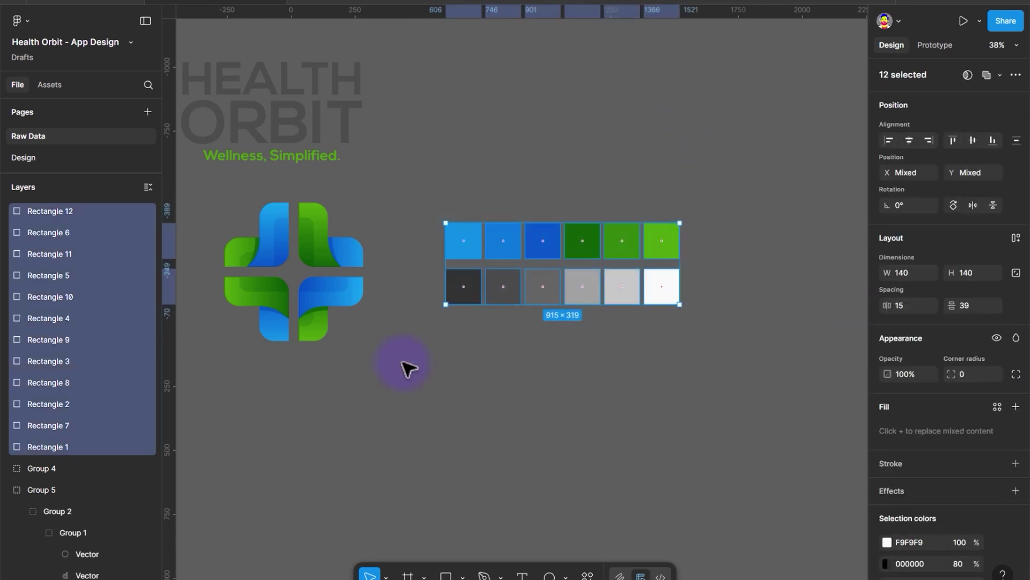
click(472, 264)
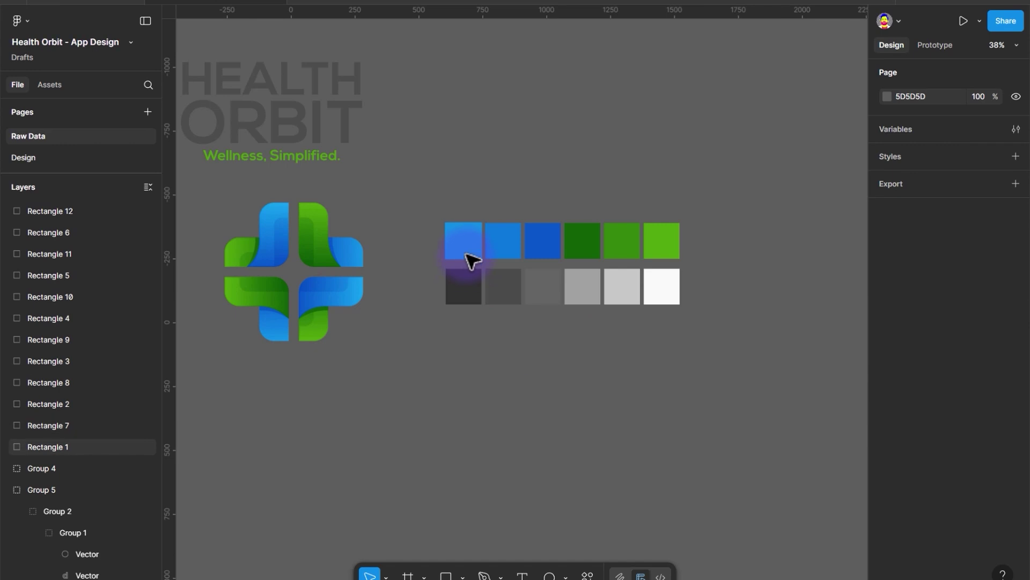
click(466, 255)
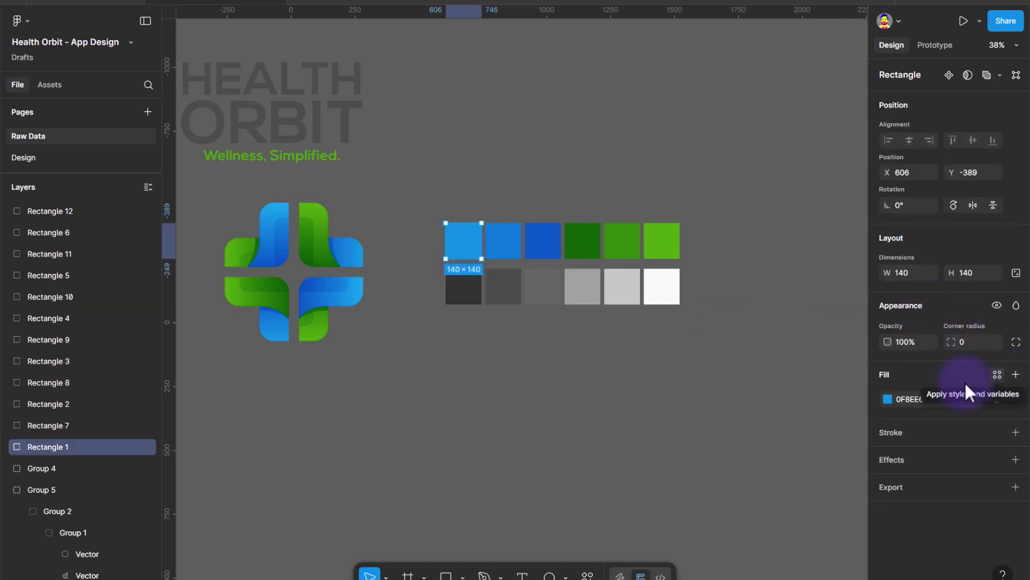
click(996, 375)
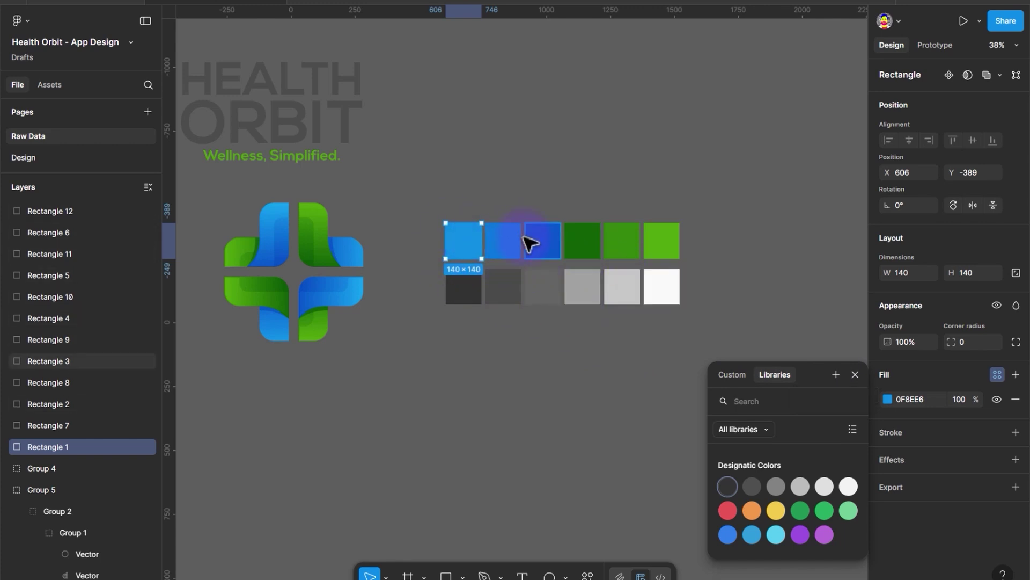
click(534, 315)
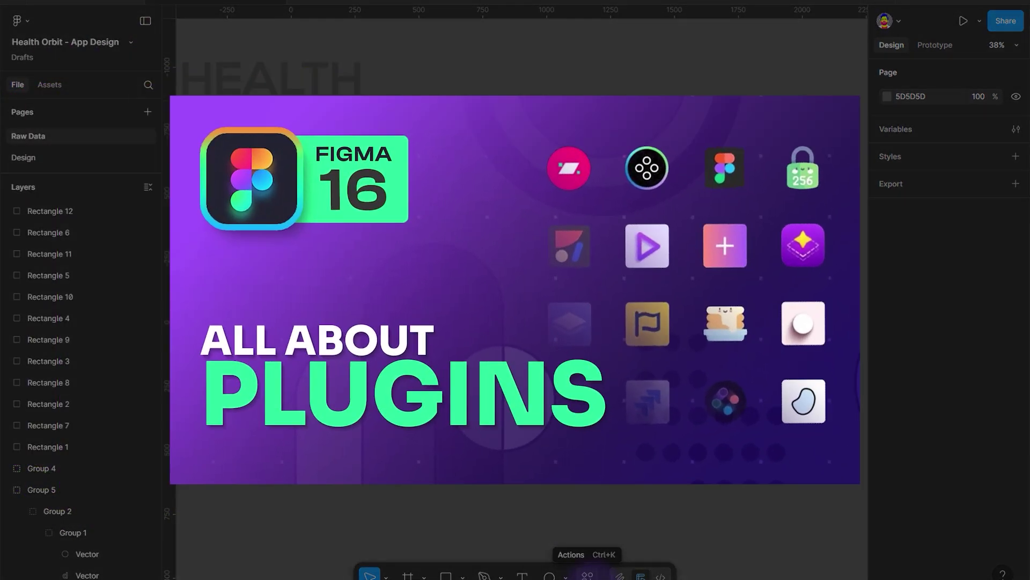
Search the plugins and widgets for "chroma" and look through the matches.
click(587, 574)
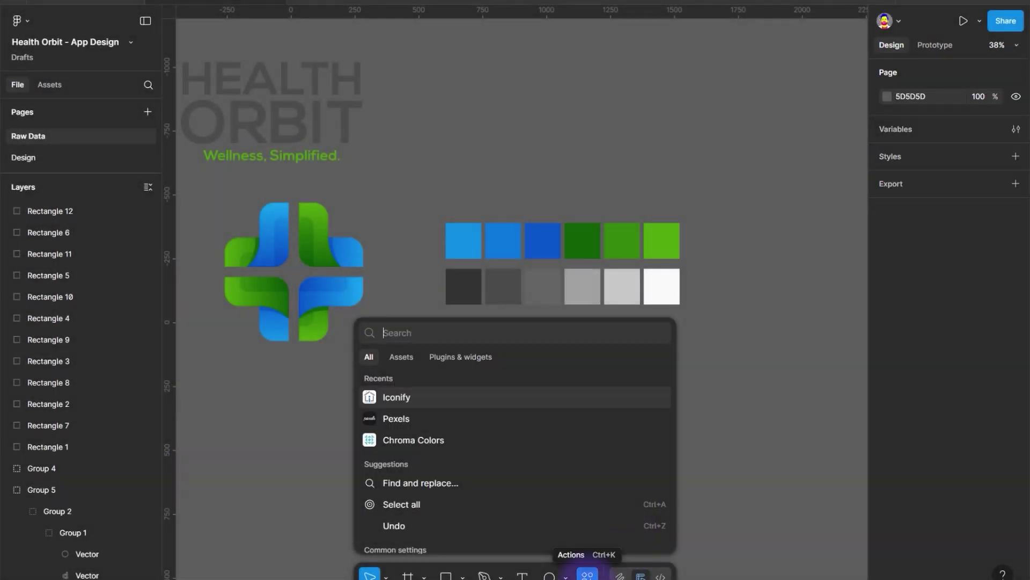
click(587, 575)
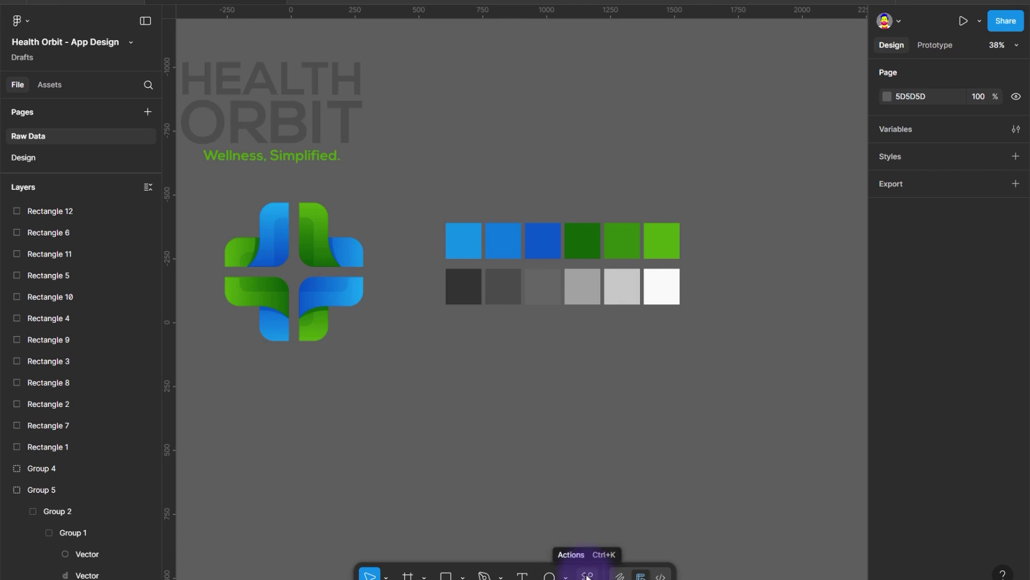
click(588, 574)
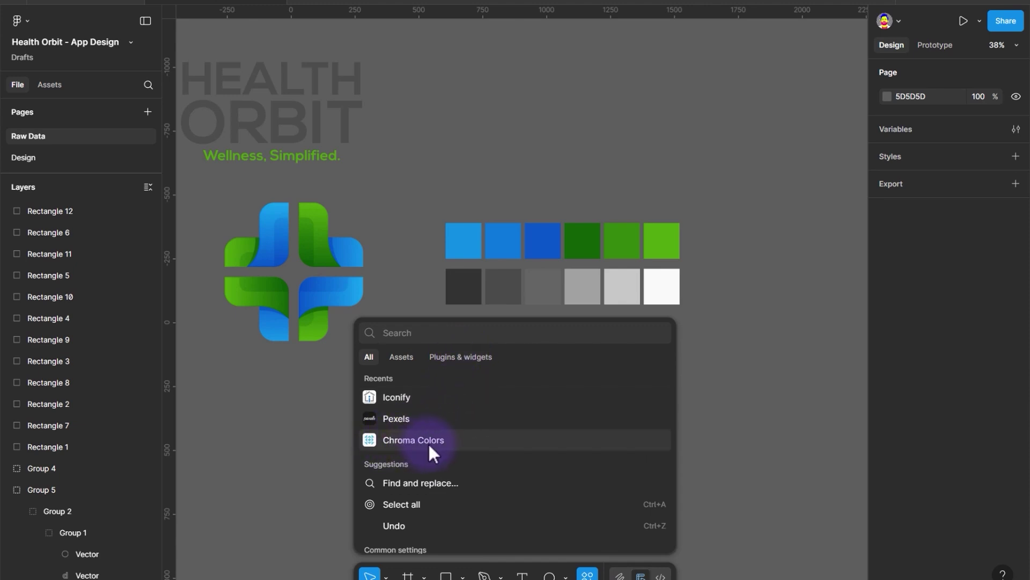
click(458, 358)
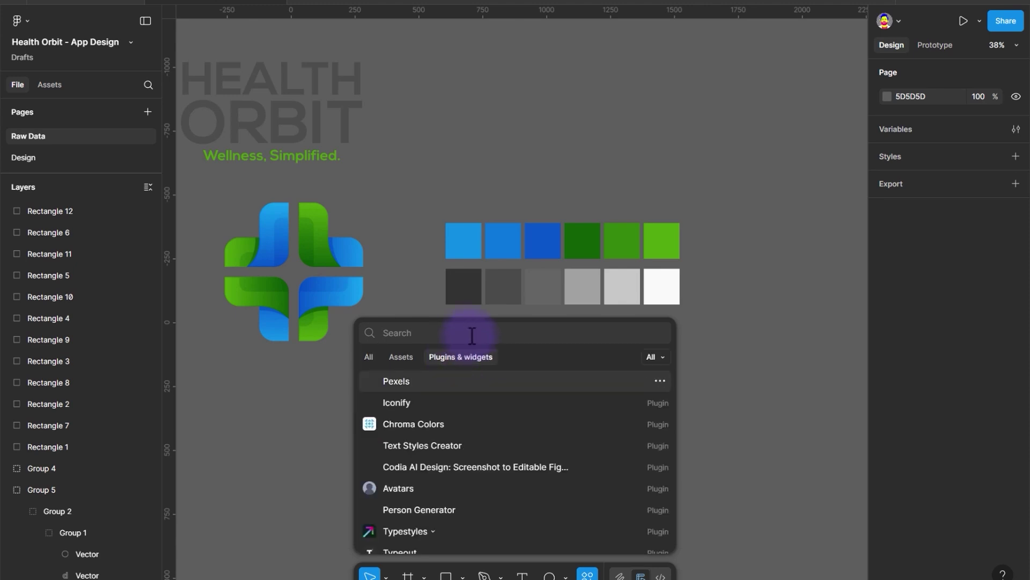
text(chroma)
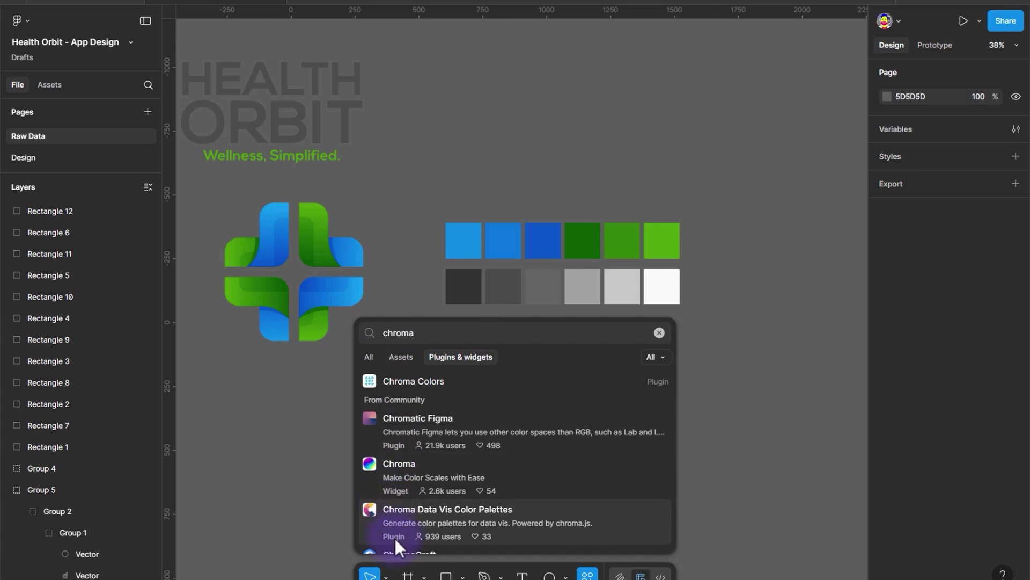
scroll(396, 537, down, 2)
scroll(397, 537, up, 2)
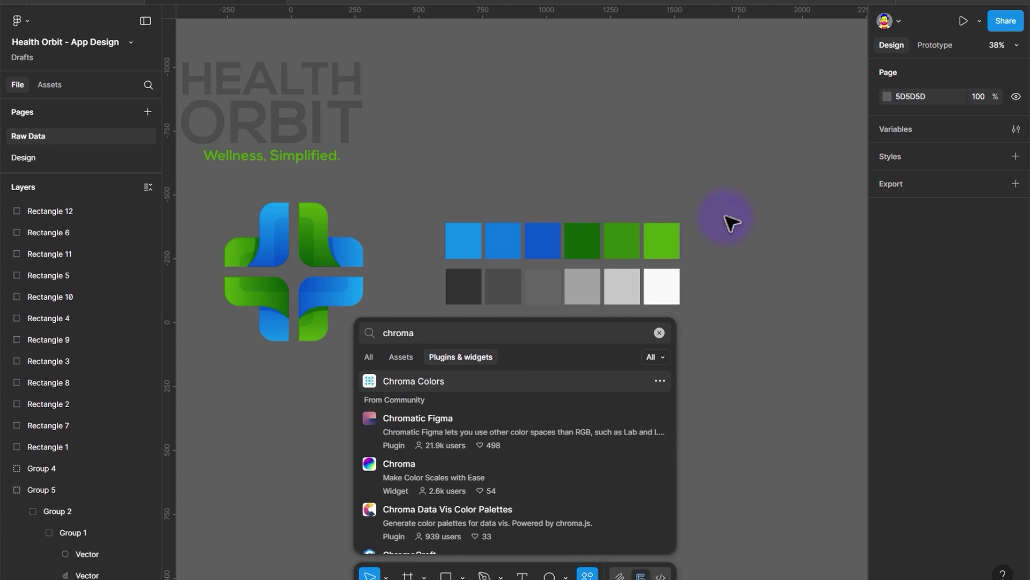
Run the Chroma Colors plugin on all twelve swatches to create color styles from them.
drag(721, 211, 460, 288)
key(ctrl+k)
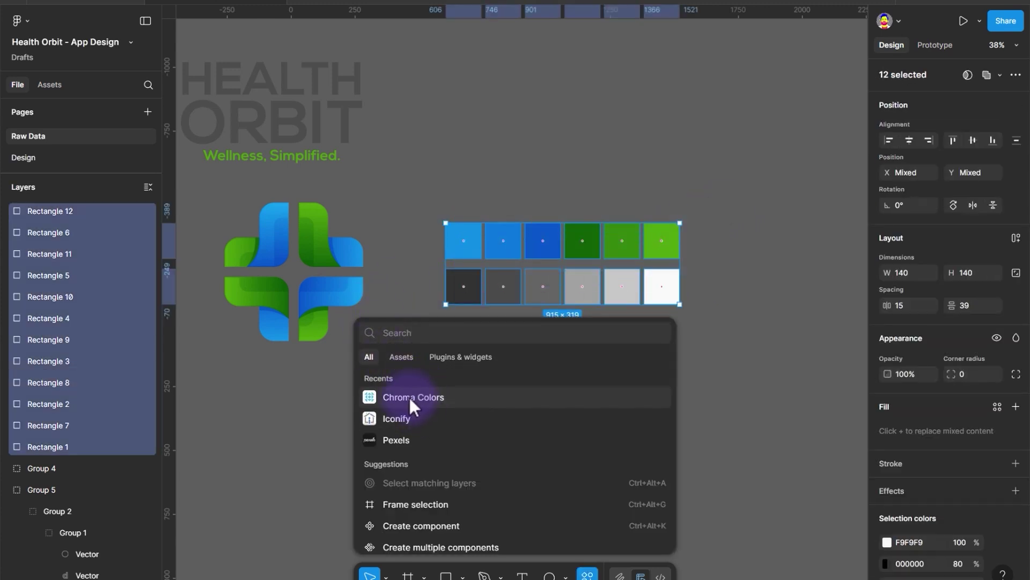
click(410, 398)
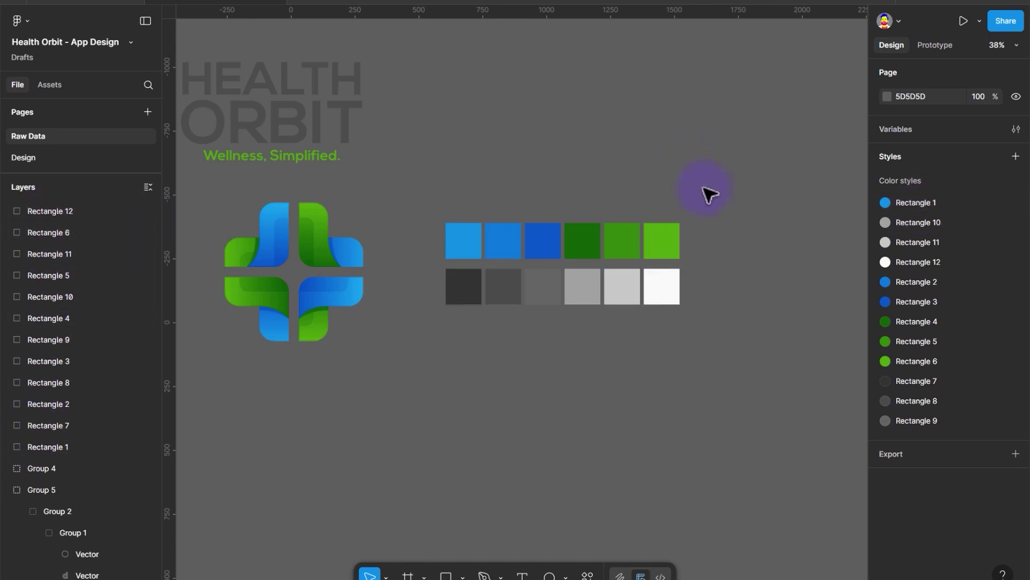
drag(701, 189, 423, 328)
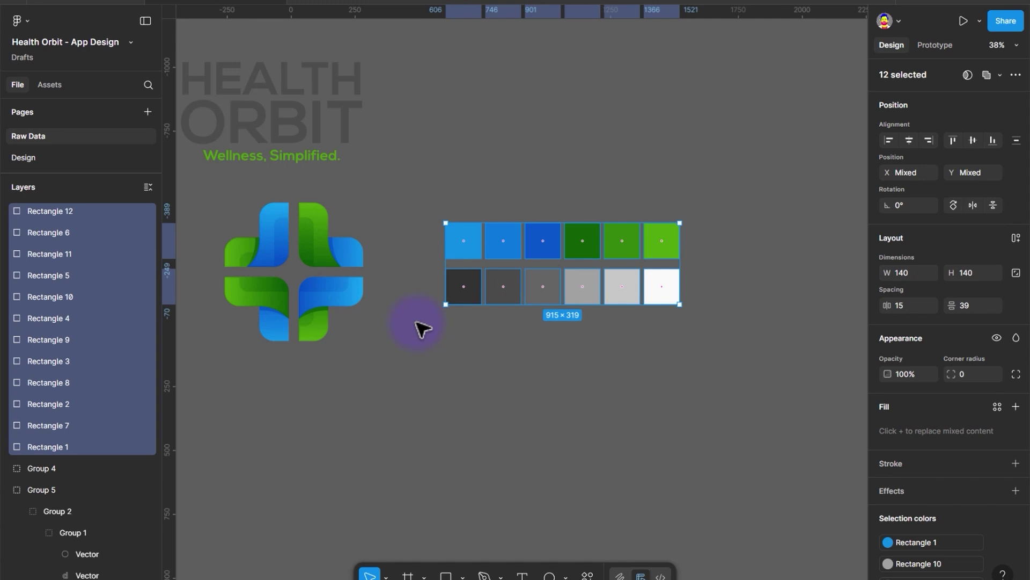
click(500, 510)
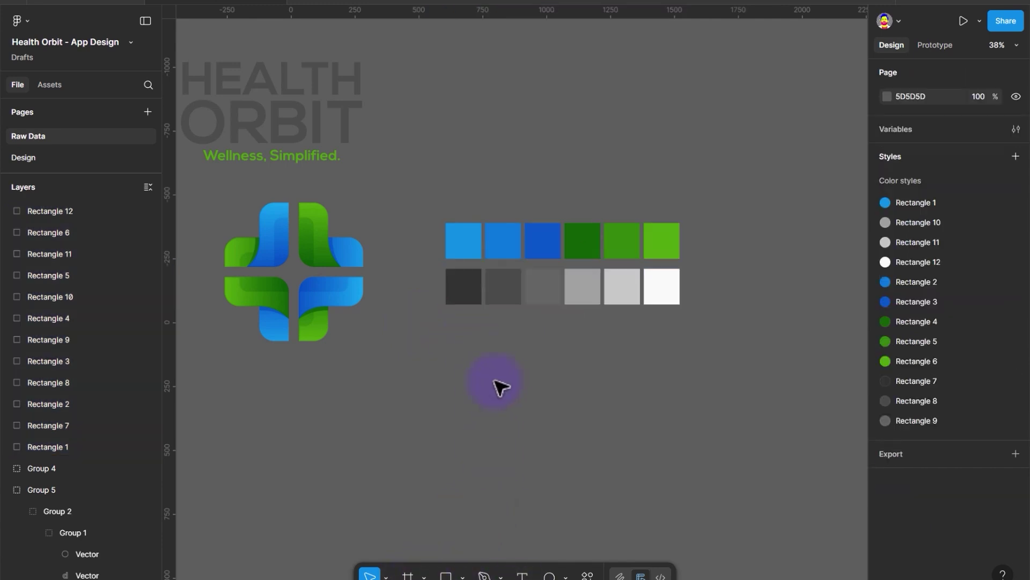
drag(697, 222, 430, 368)
click(552, 375)
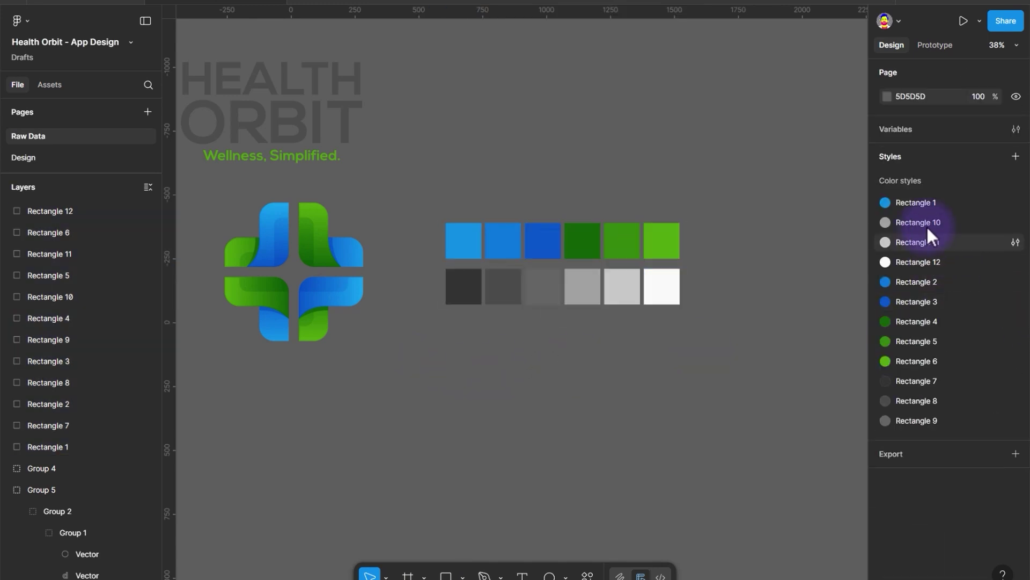
Rename the color styles Rectangle 1 and Rectangle 2 as B-1 and B2, and place B2 directly below B-1.
double_click(907, 198)
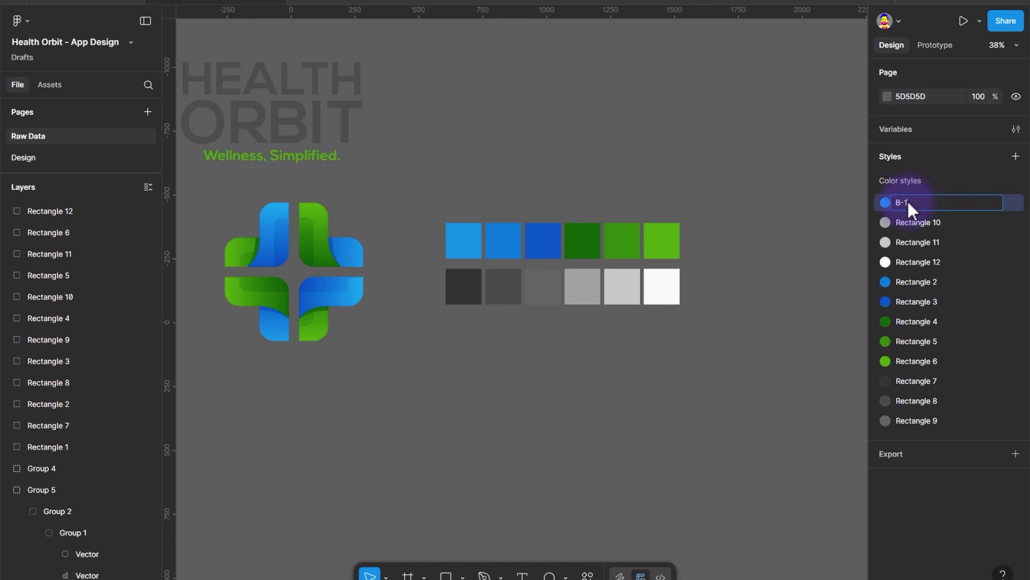
key(Return)
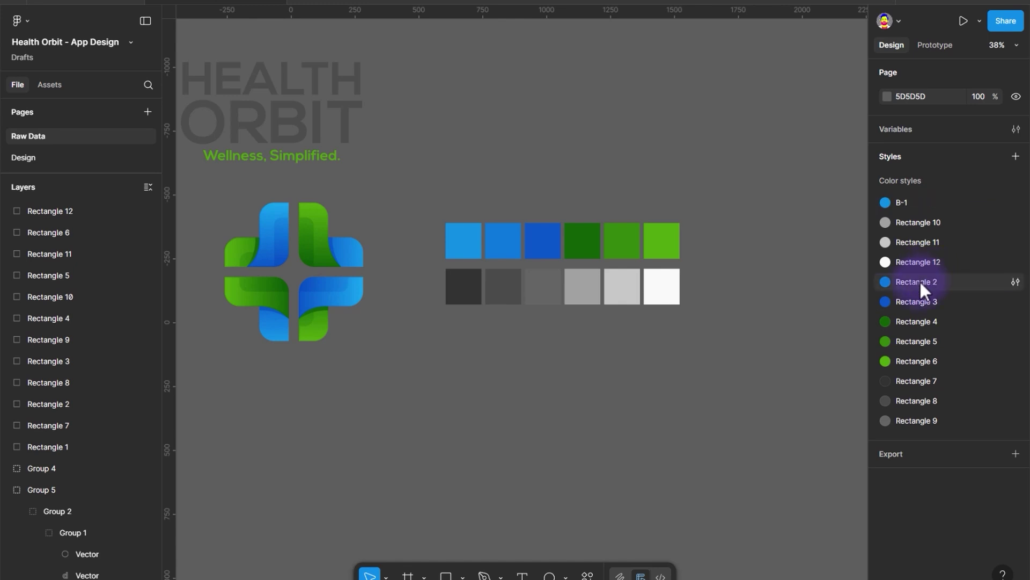
double_click(920, 284)
text(B)
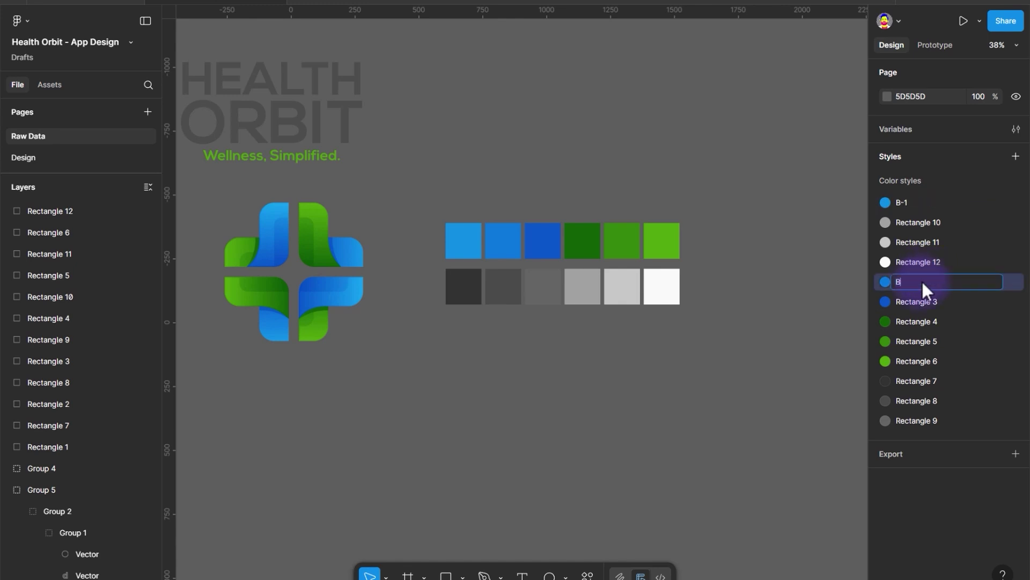
text(2)
key(Return)
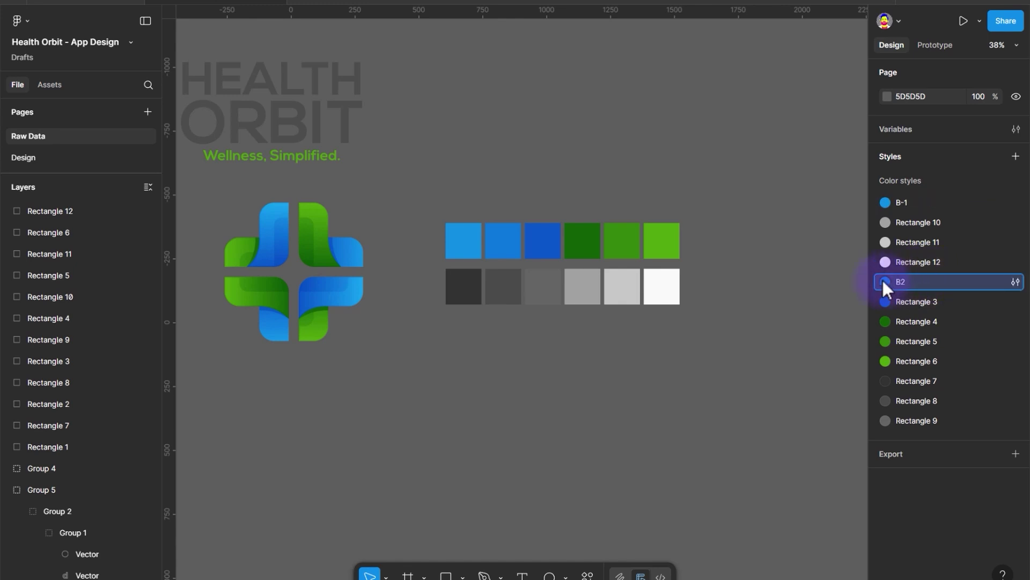
drag(878, 280, 935, 209)
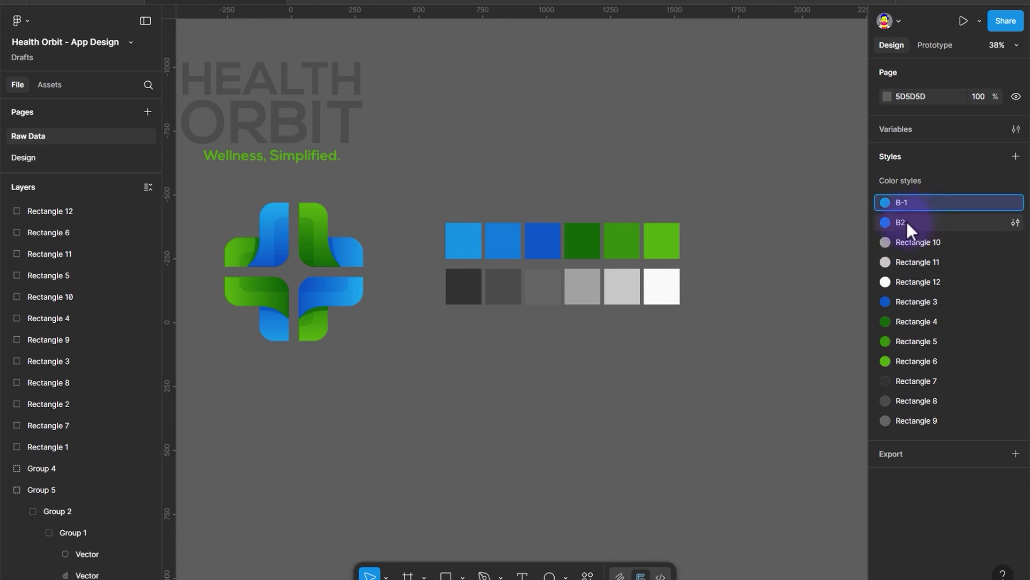
Rename the color style Rectangle 3 as B3 and place it directly below B2.
double_click(927, 306)
text(B3)
key(Return)
drag(925, 302, 924, 232)
Reorder the color styles so Rectangle 4, 5 and 6 follow B3 and the dark grays end the list as Rectangle 9, 8, 7.
drag(926, 322, 924, 253)
drag(925, 342, 925, 273)
drag(926, 361, 926, 293)
drag(925, 420, 926, 371)
drag(927, 401, 929, 431)
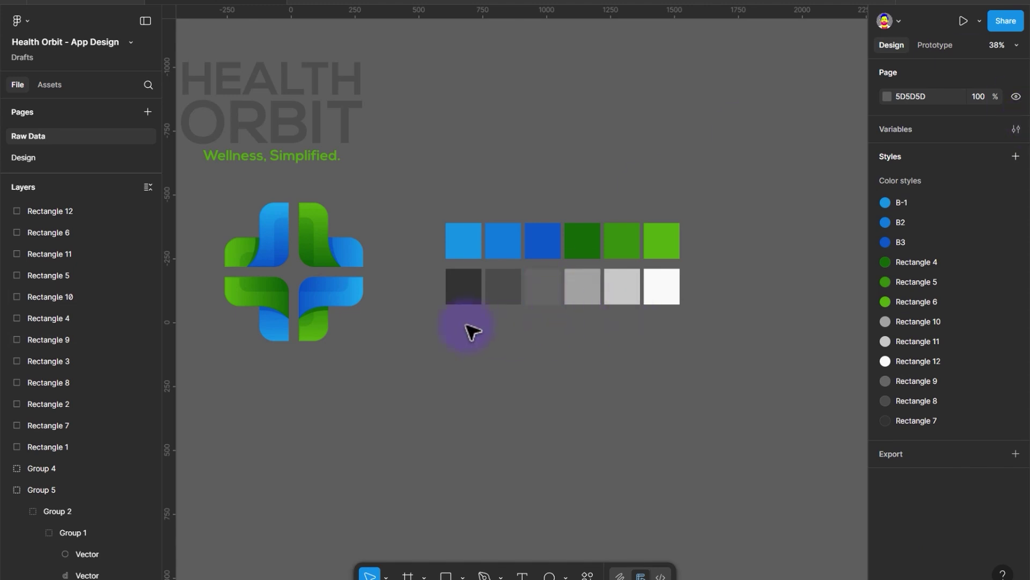
Move all twelve swatches up beside the HEALTH ORBIT wordmark, to about X 609, Y -974.
drag(709, 225, 432, 349)
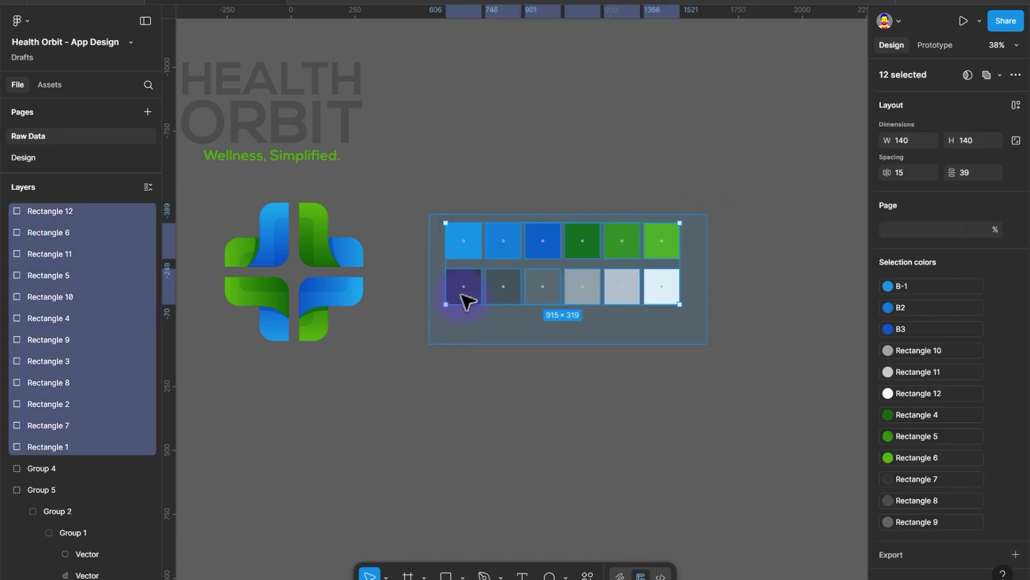
drag(467, 221, 466, 151)
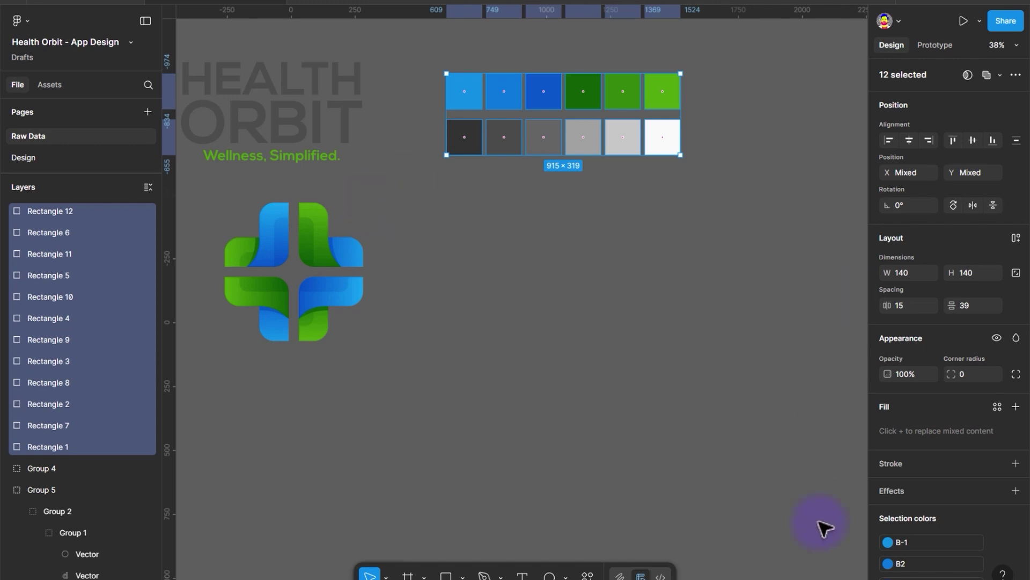
Add a text layer reading "Hello World" on the empty canvas below the color swatches, at about X 666, Y 236.
click(522, 574)
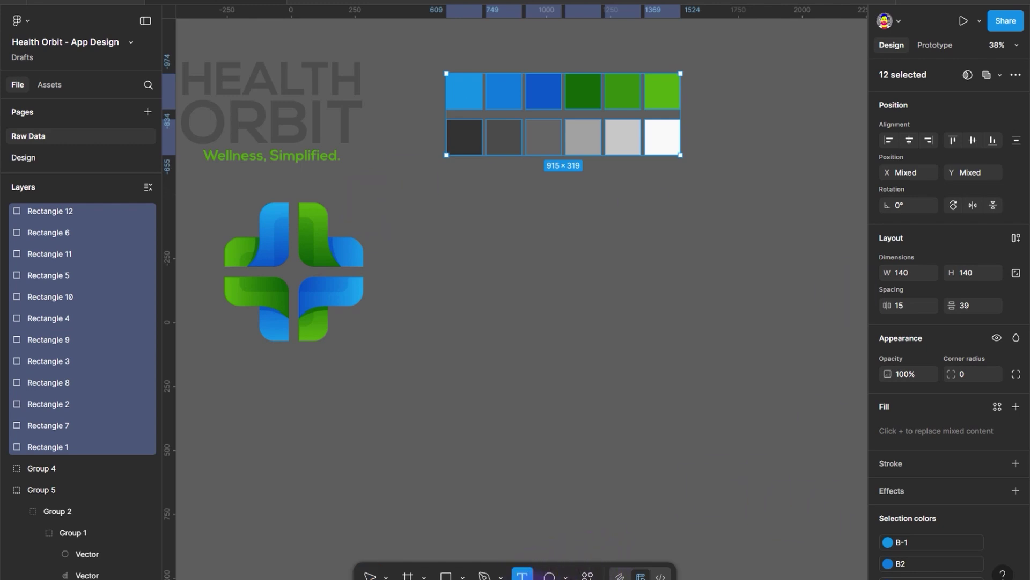
click(461, 382)
text(Hello World)
key(Escape)
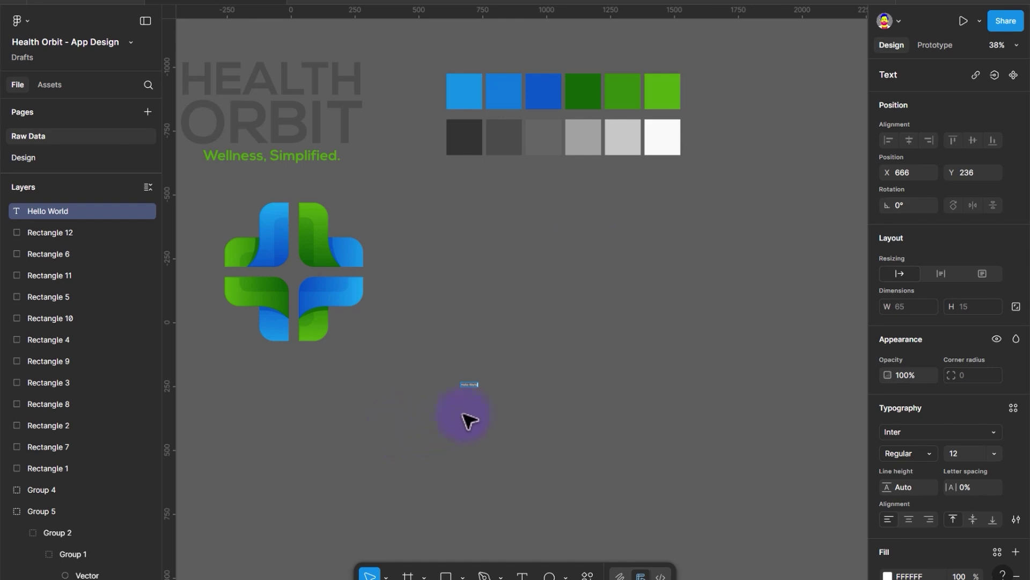
key(Escape)
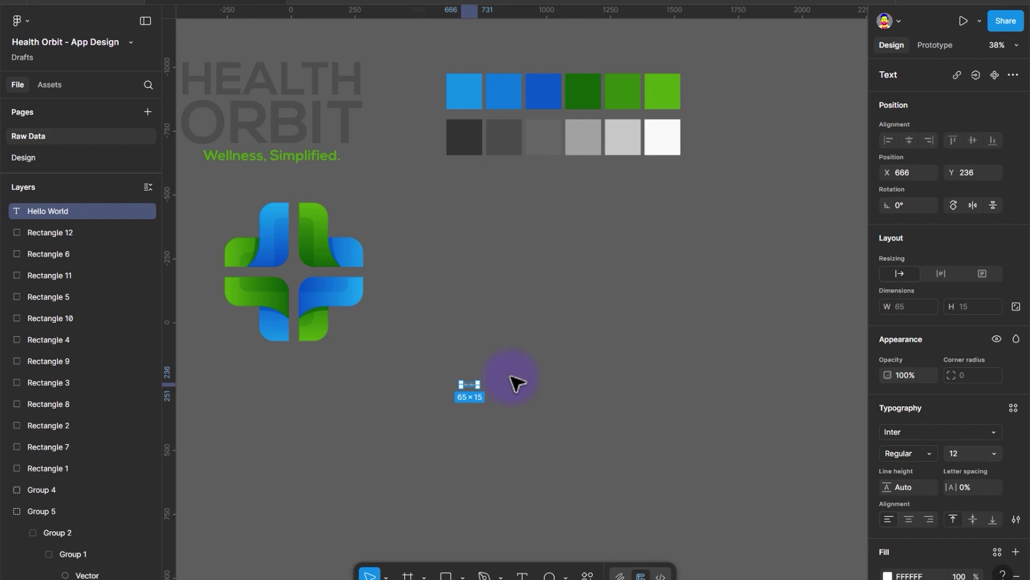
click(423, 410)
key(ctrl+z)
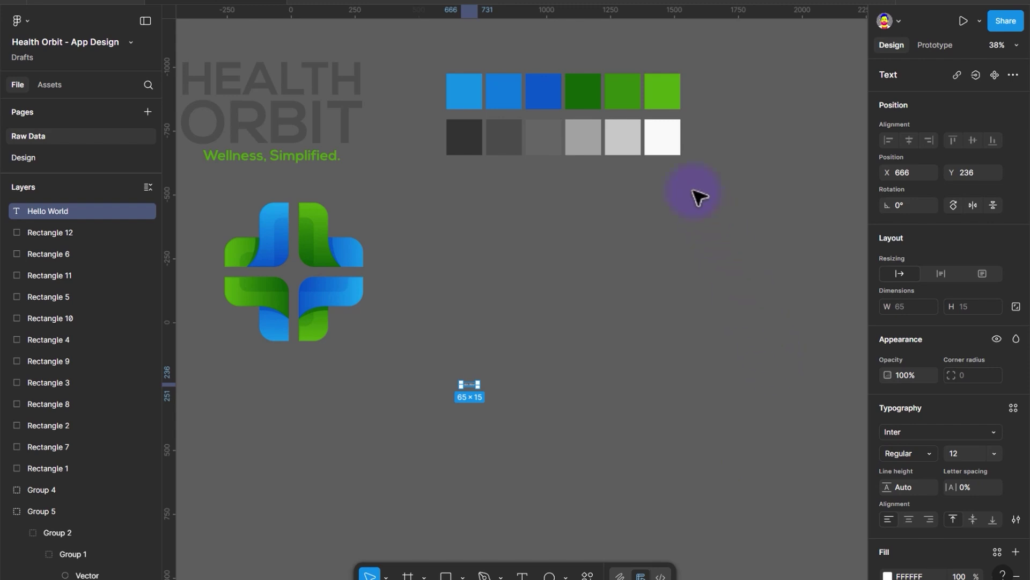
Move the Hello World text sideways to about X 751, Y 234.
scroll(525, 459, up, 1)
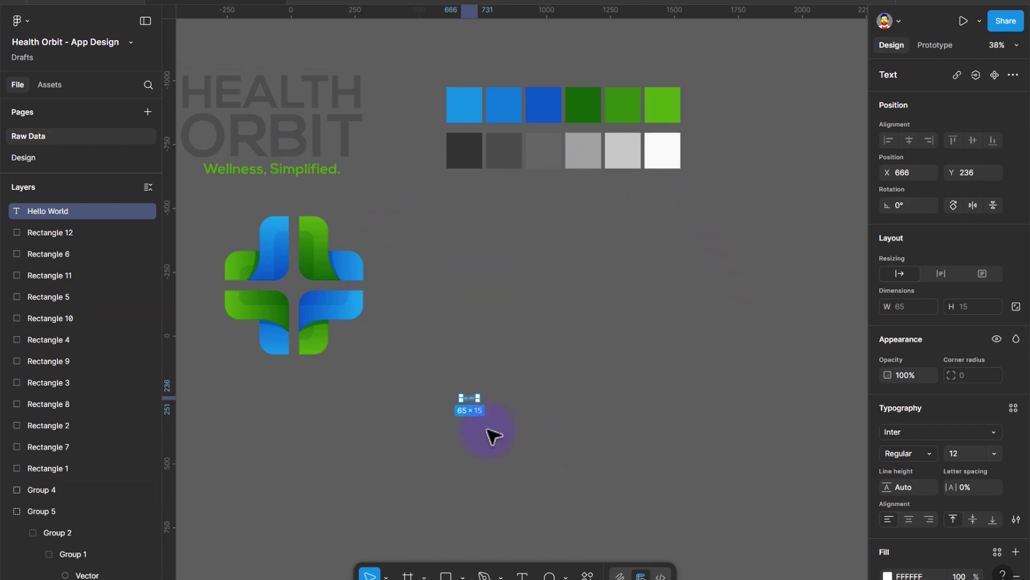
scroll(490, 430, down, 2)
scroll(485, 384, up, 5)
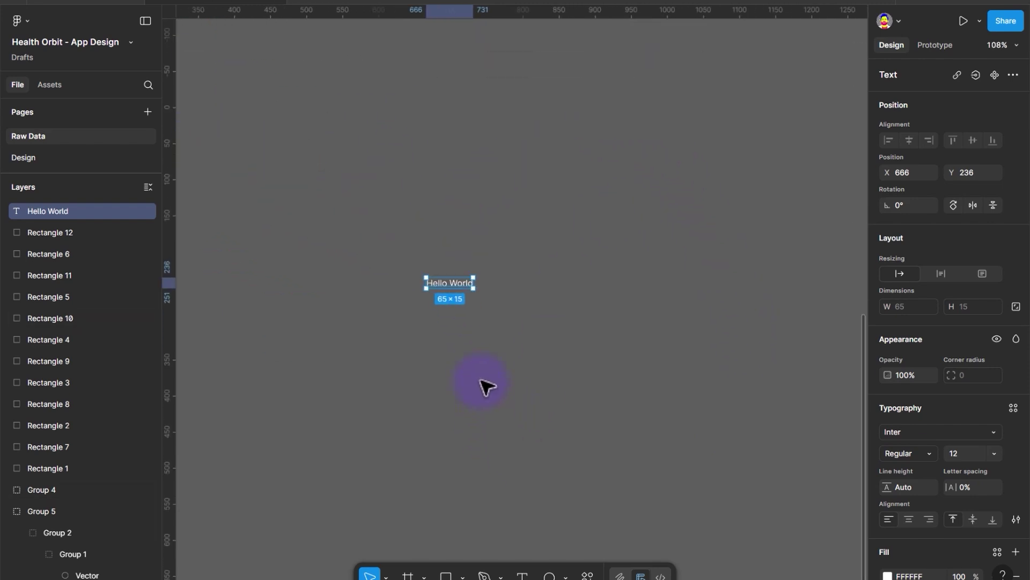
drag(444, 276, 514, 277)
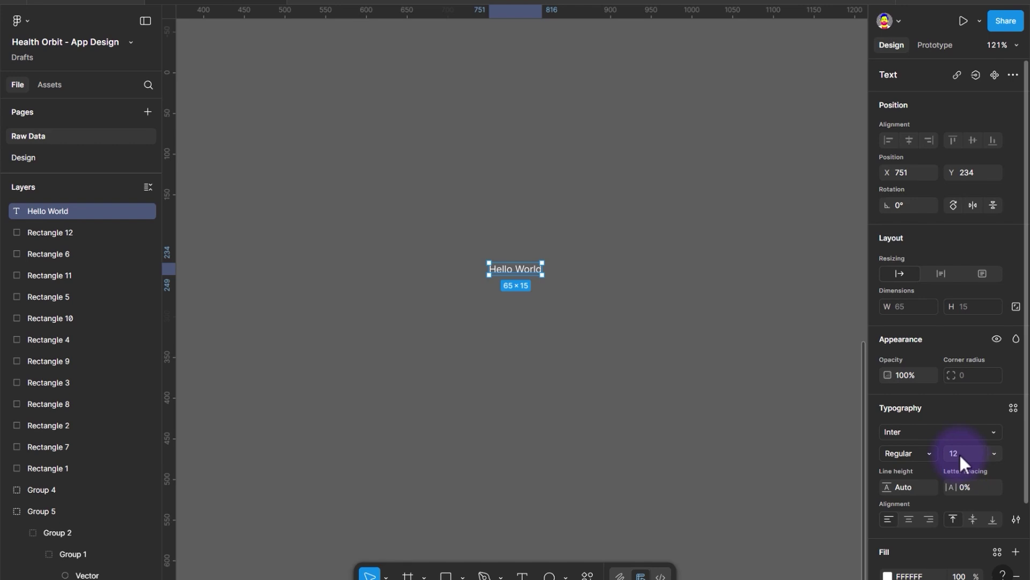
Set the Hello World text to the Be Vietnam font, Regular weight, at size 13.
click(894, 433)
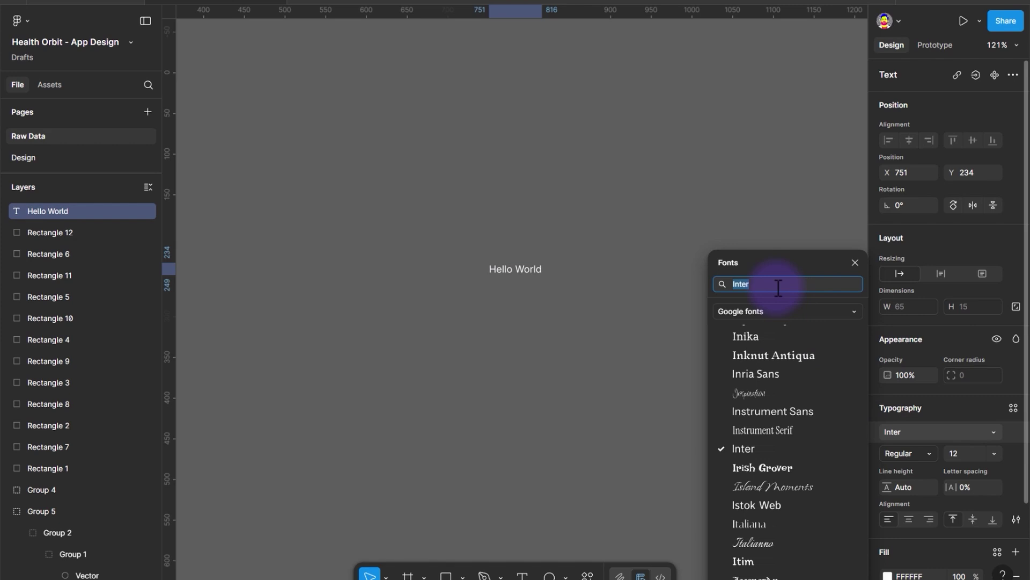
text(be)
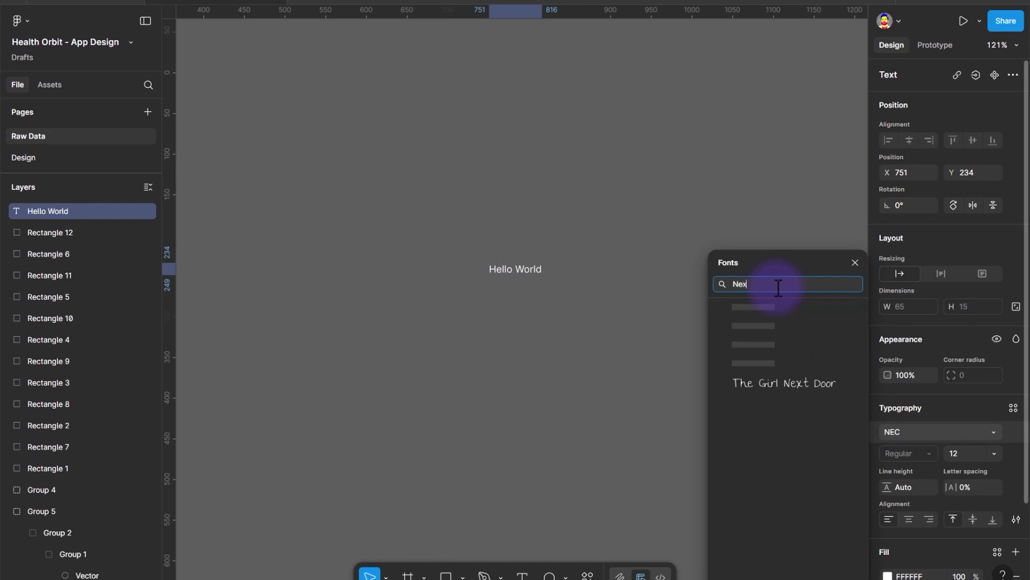
click(768, 346)
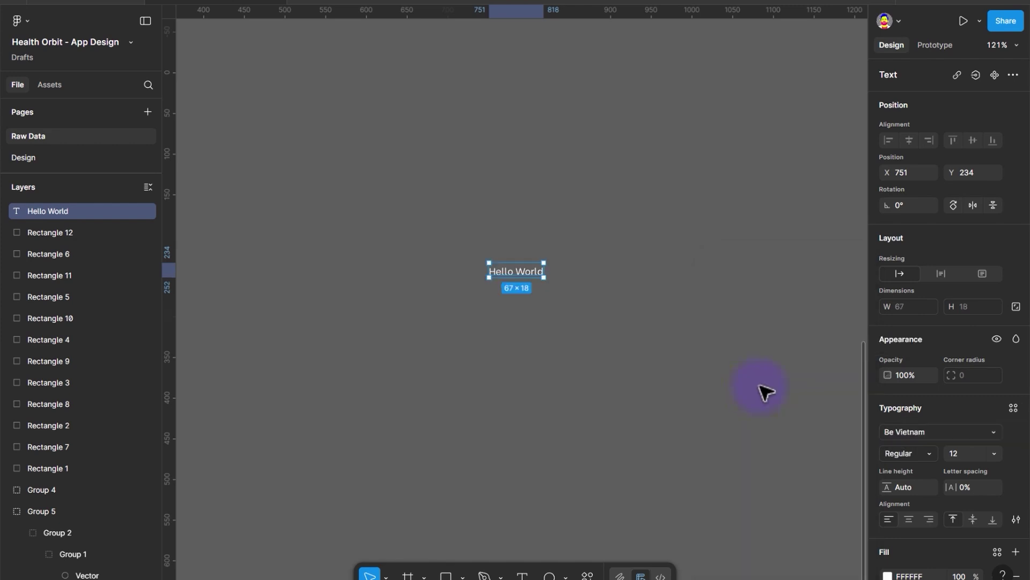
click(965, 455)
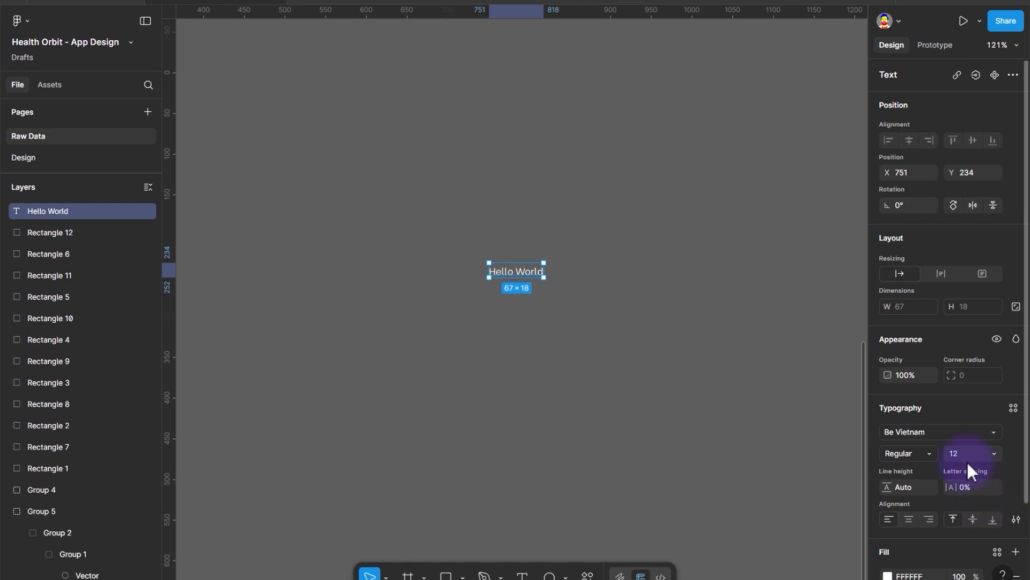
text(14)
key(Return)
click(909, 455)
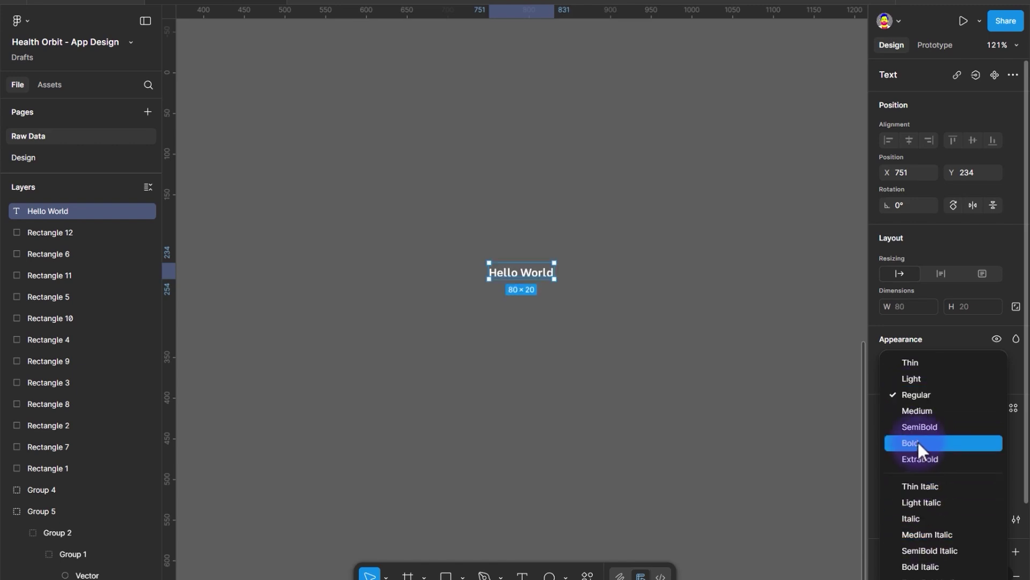
click(938, 335)
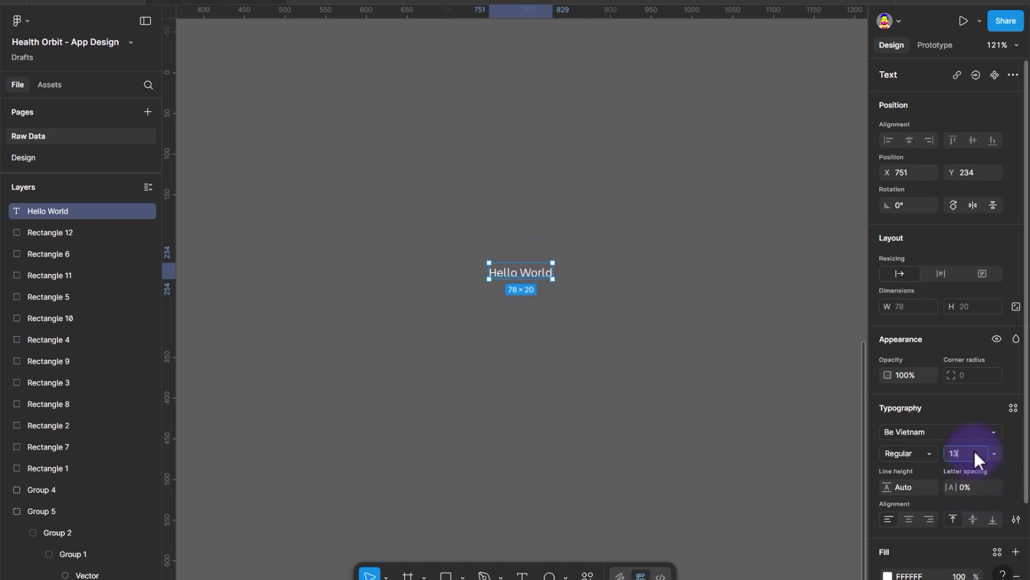
key(Return)
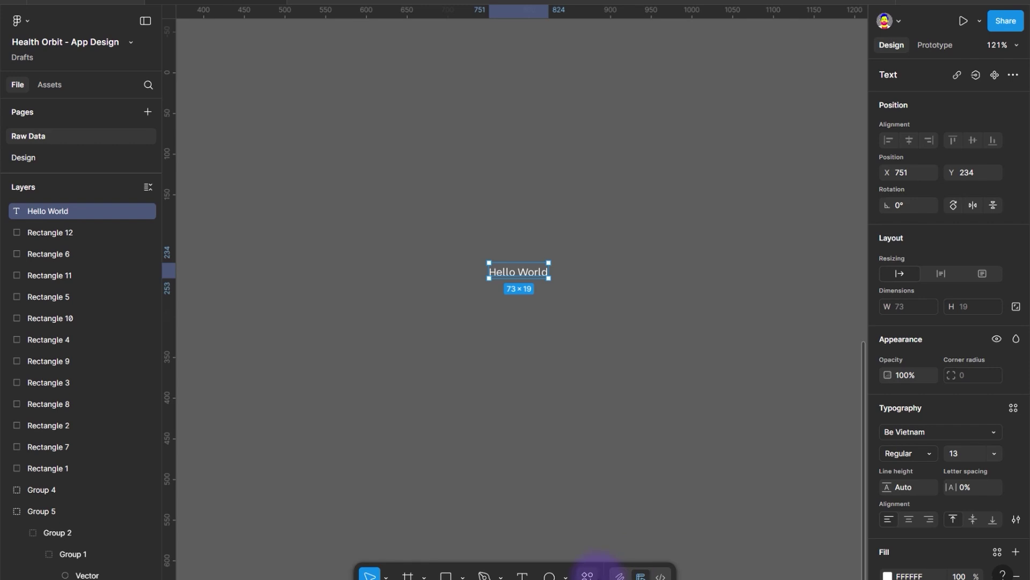
Find and run the Typescale plugin, and move its window clear of the Hello World text.
click(588, 574)
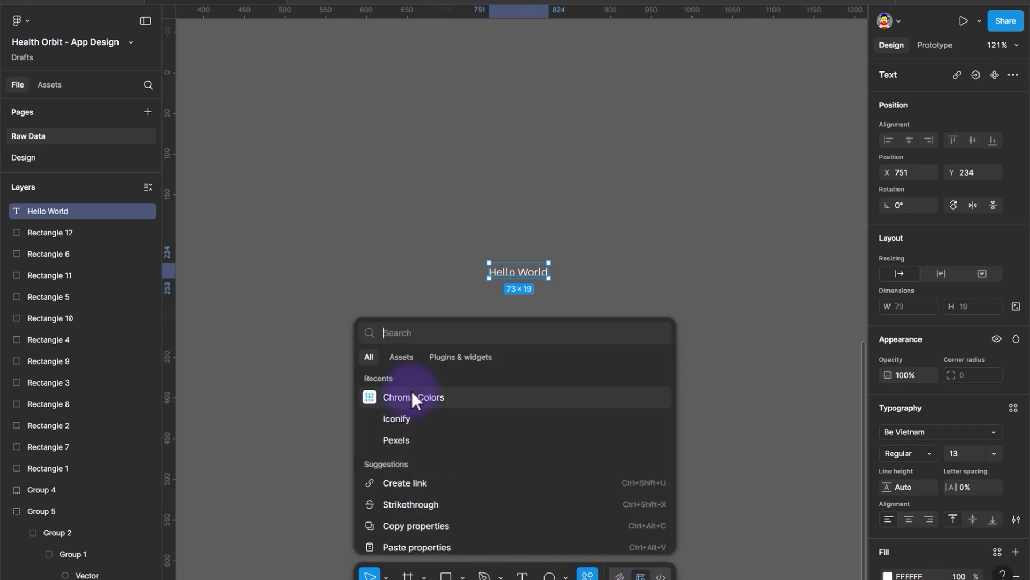
click(446, 351)
text(typ)
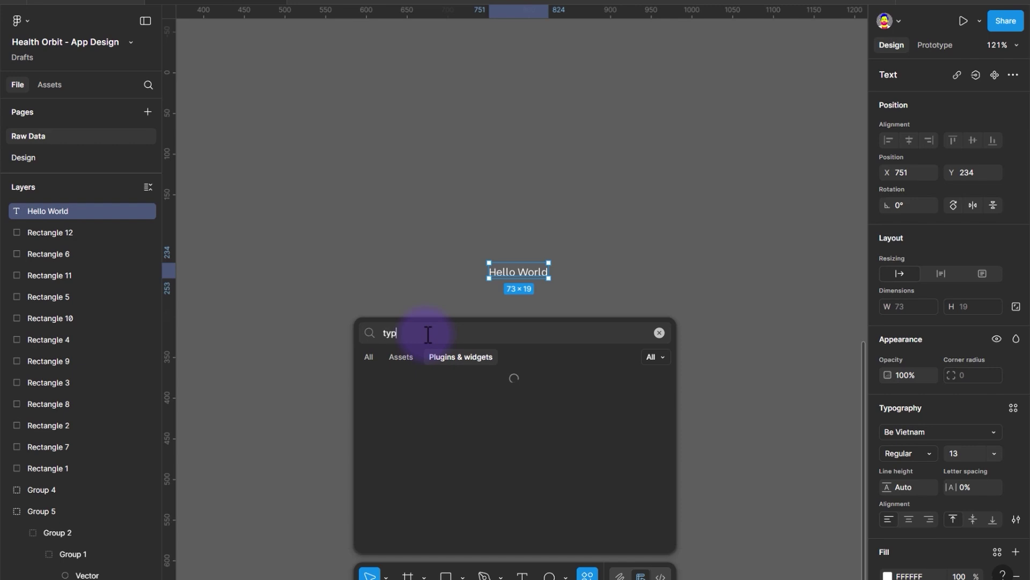
text(e)
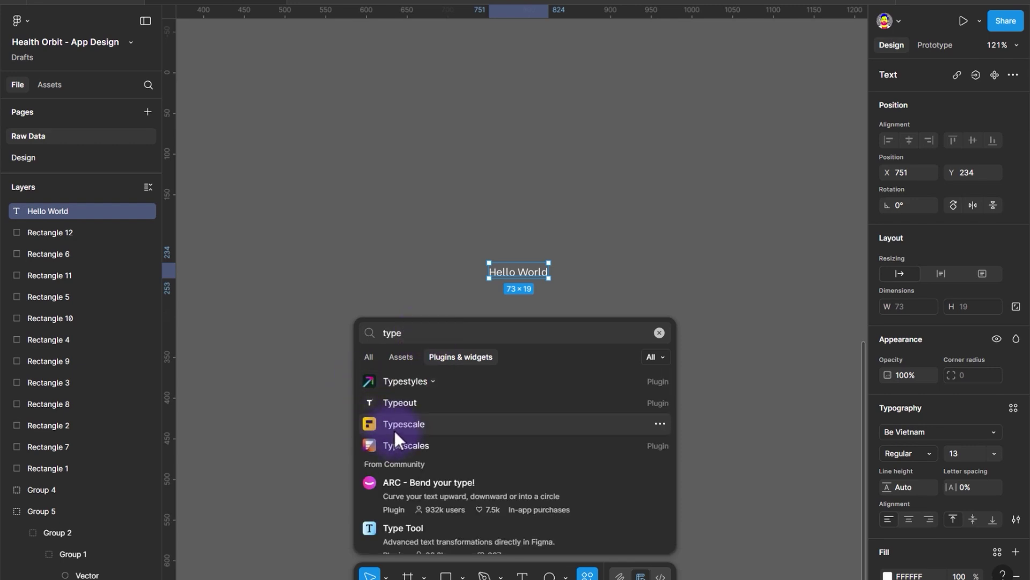
click(411, 424)
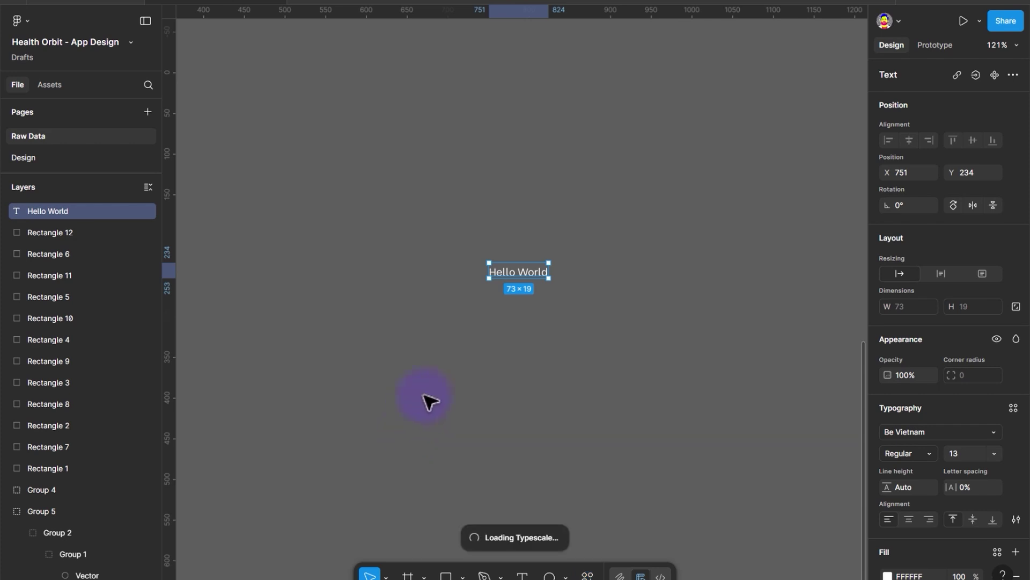
drag(405, 300, 319, 179)
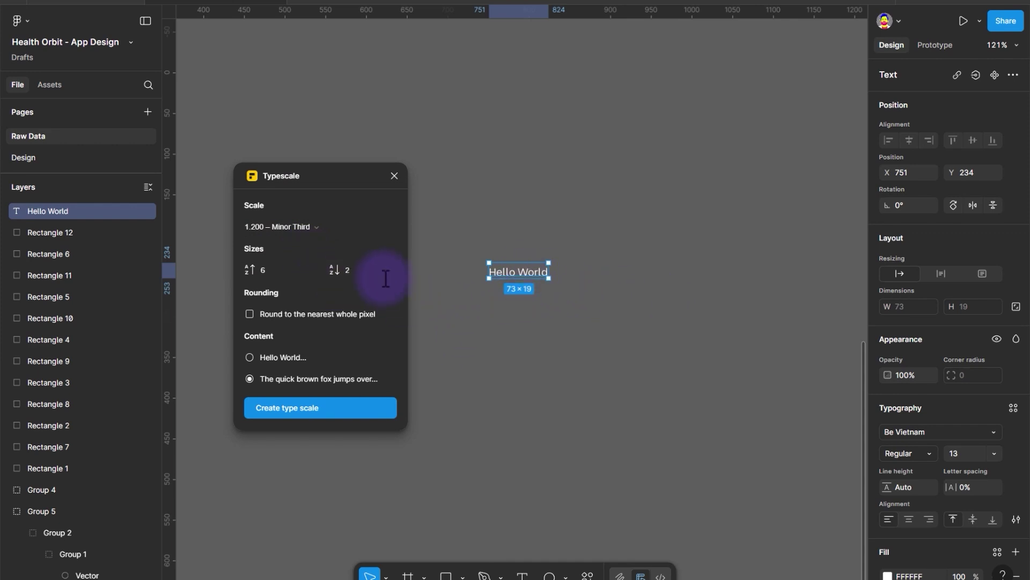
Create a 1.250 – Major Third type scale with 6 larger sizes, 1 smaller size, whole-pixel rounding and the quick brown fox sample text.
click(343, 270)
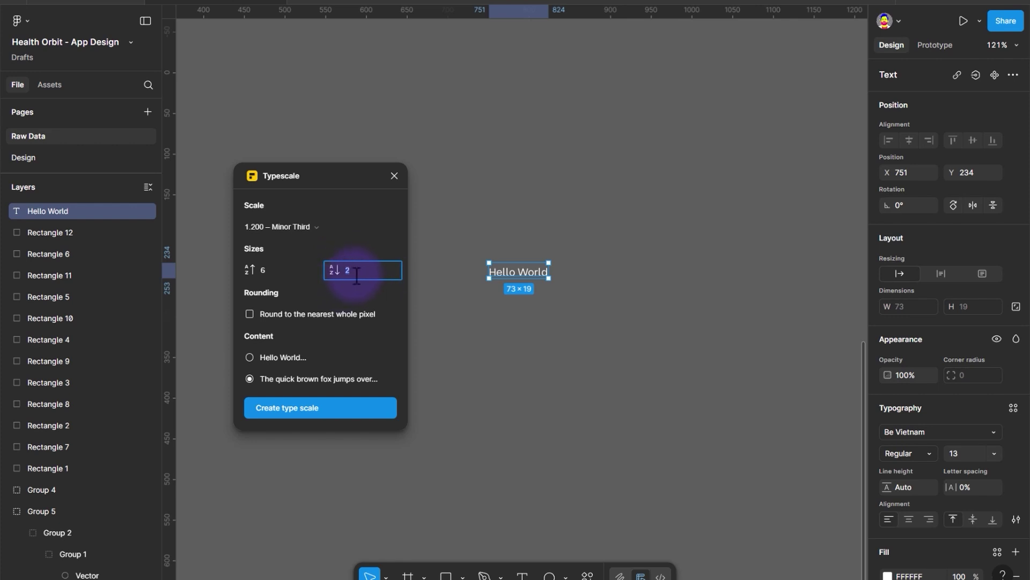
text(1)
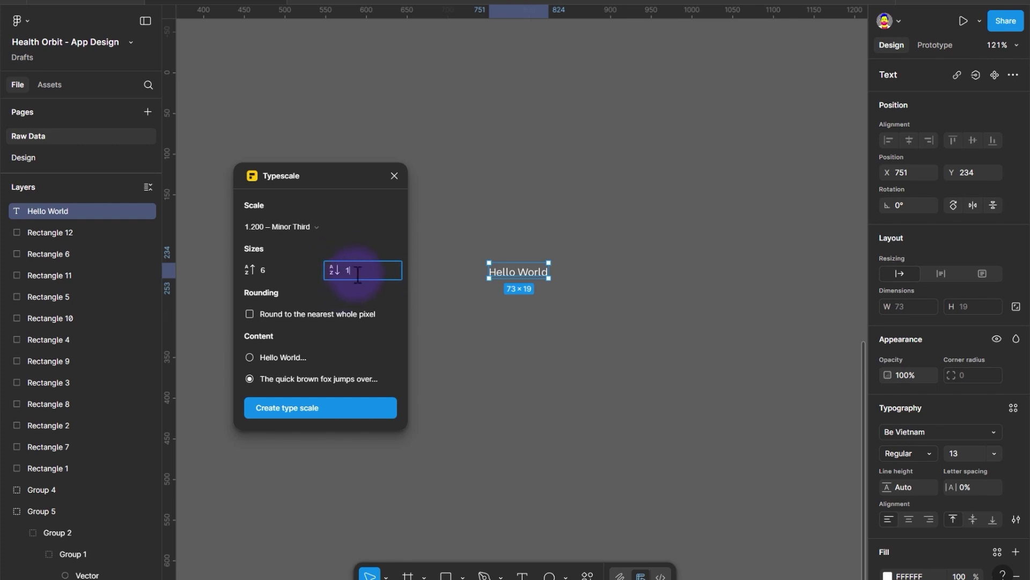
click(258, 270)
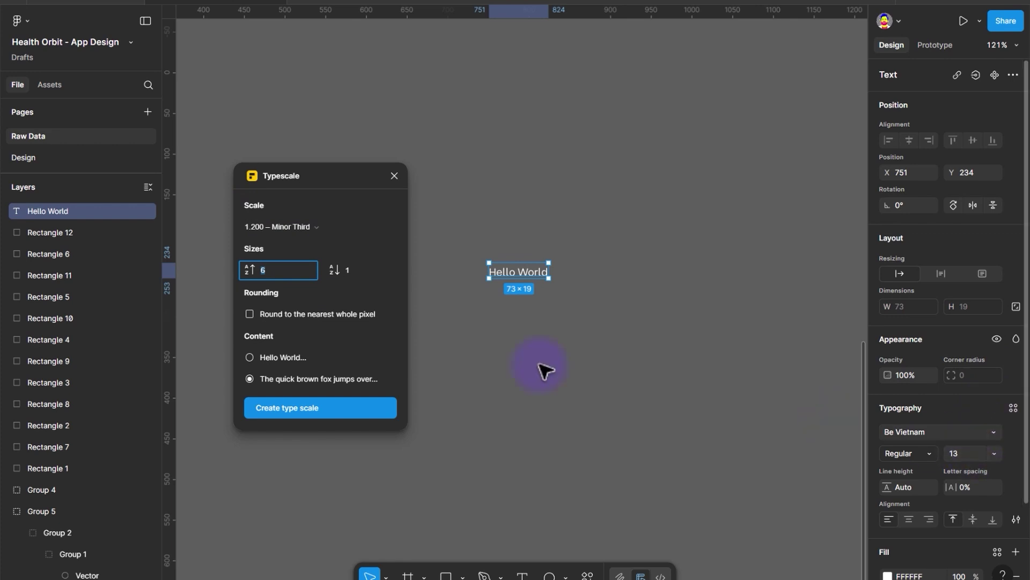
click(276, 224)
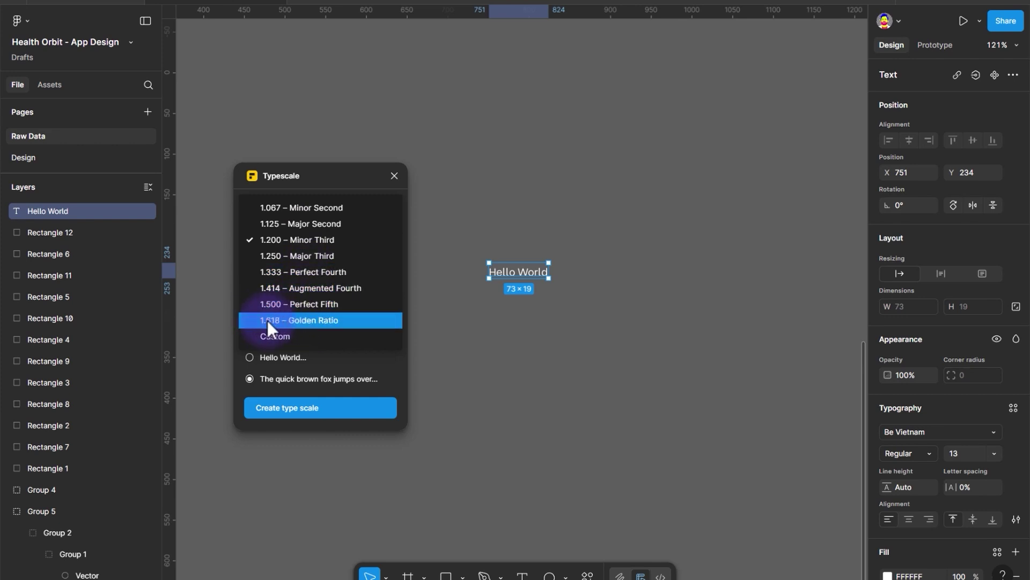
click(301, 257)
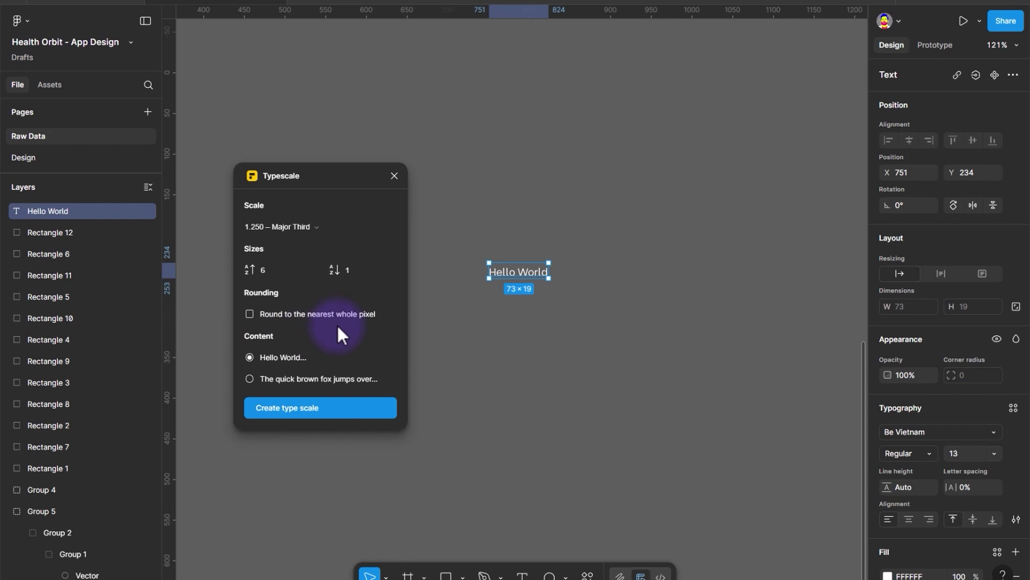
click(311, 316)
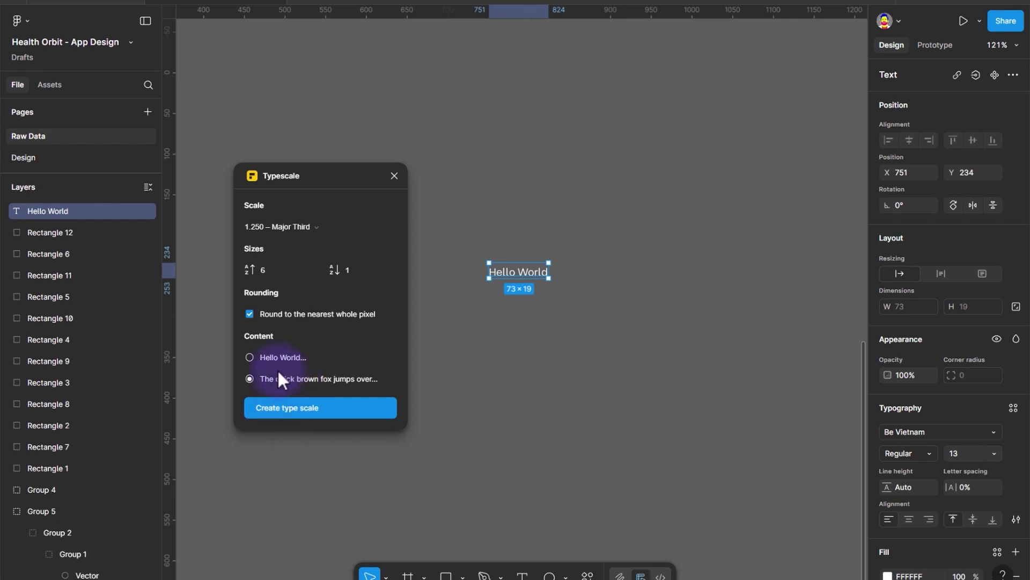
click(301, 408)
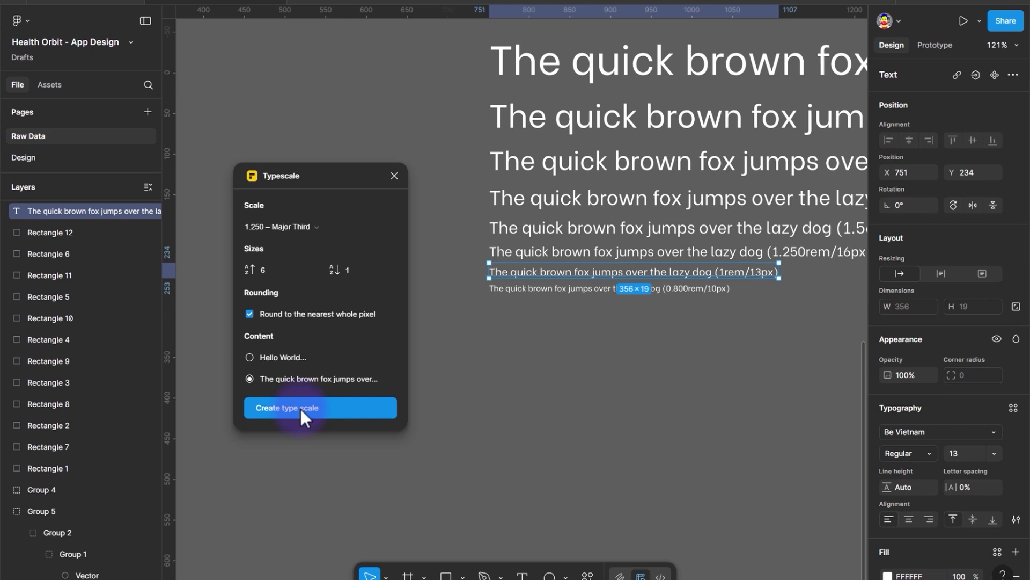
Set the largest line of the type scale to Bold and close the Typescale plugin.
drag(618, 279, 567, 375)
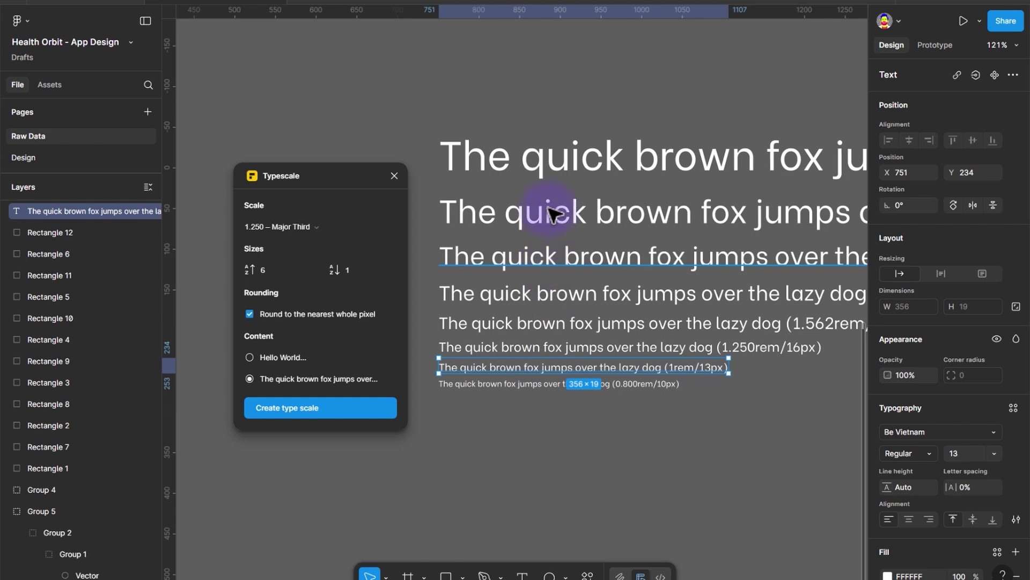
click(456, 153)
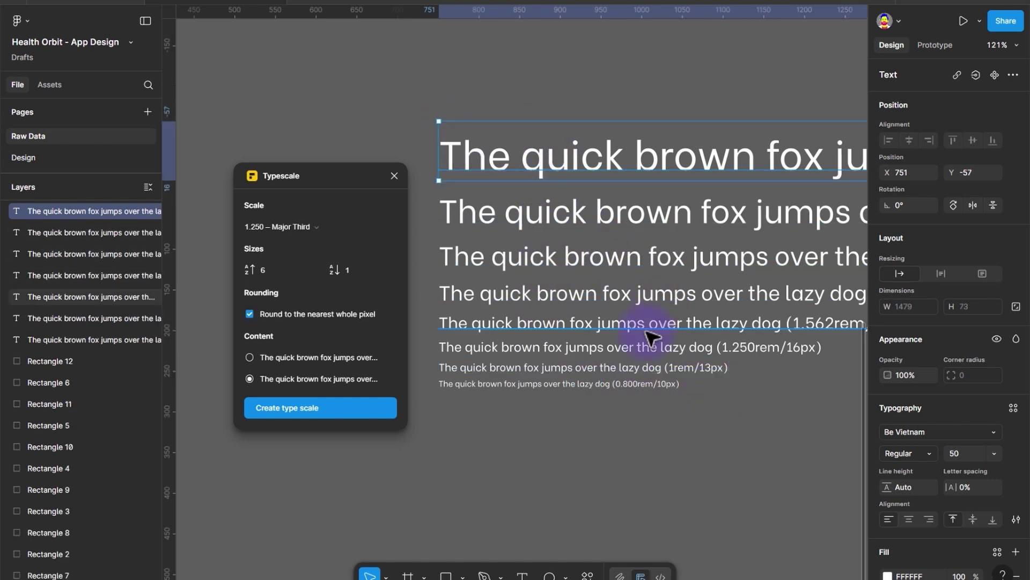
mouse_move(649, 428)
mouse_down()
mouse_move(581, 131)
mouse_move(649, 418)
mouse_up()
drag(684, 461, 804, 378)
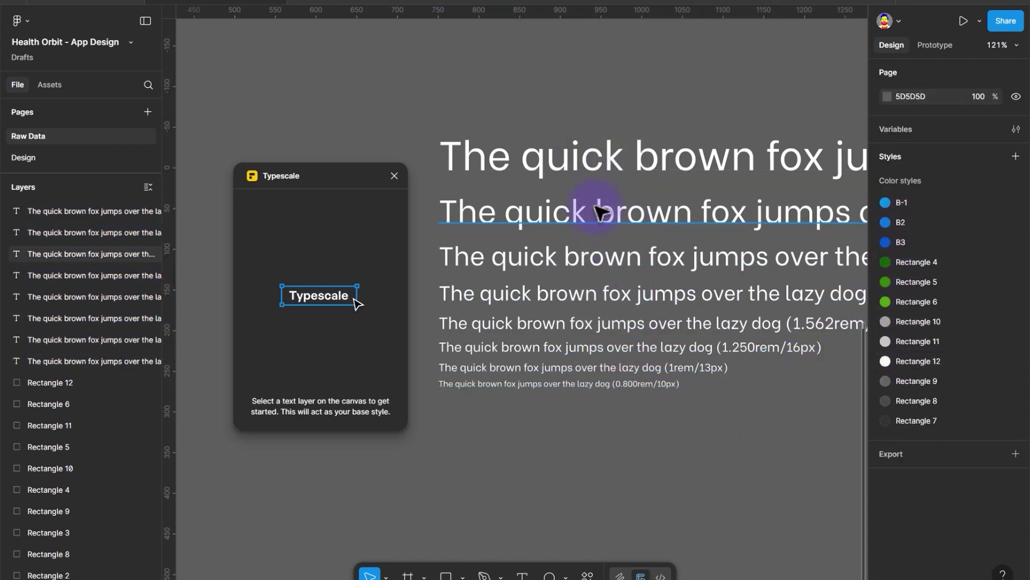
click(604, 170)
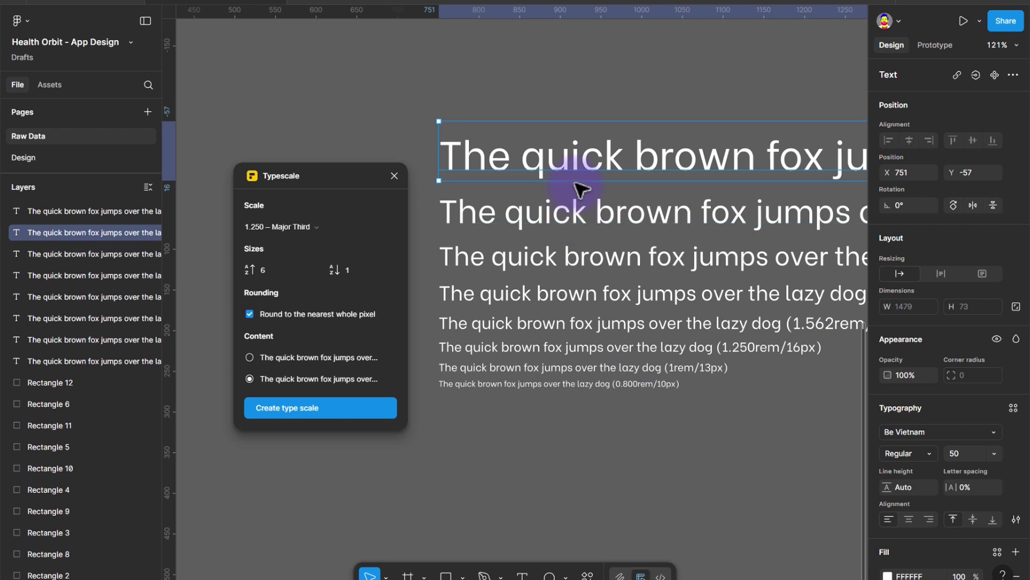
click(920, 453)
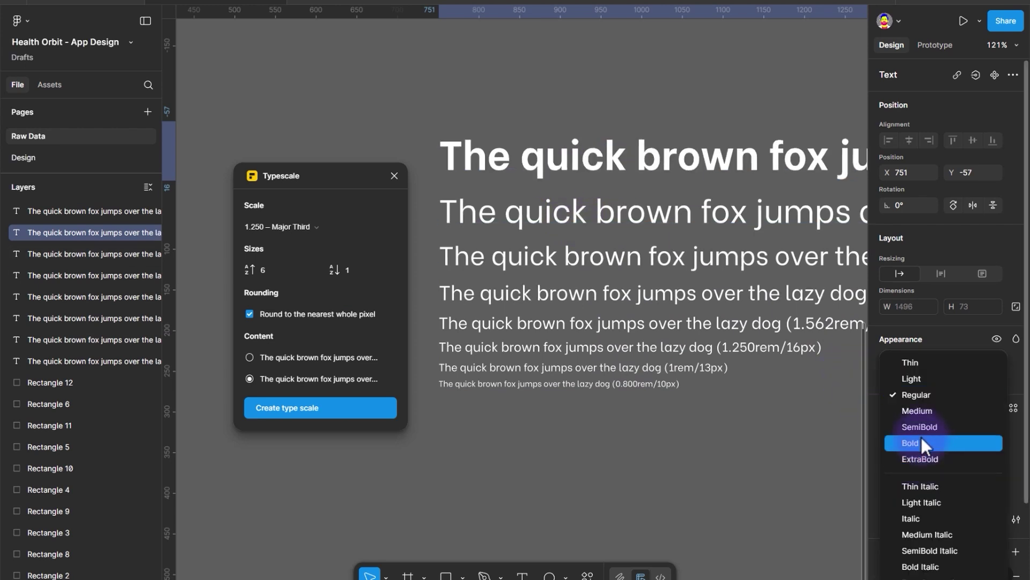
click(922, 442)
click(395, 175)
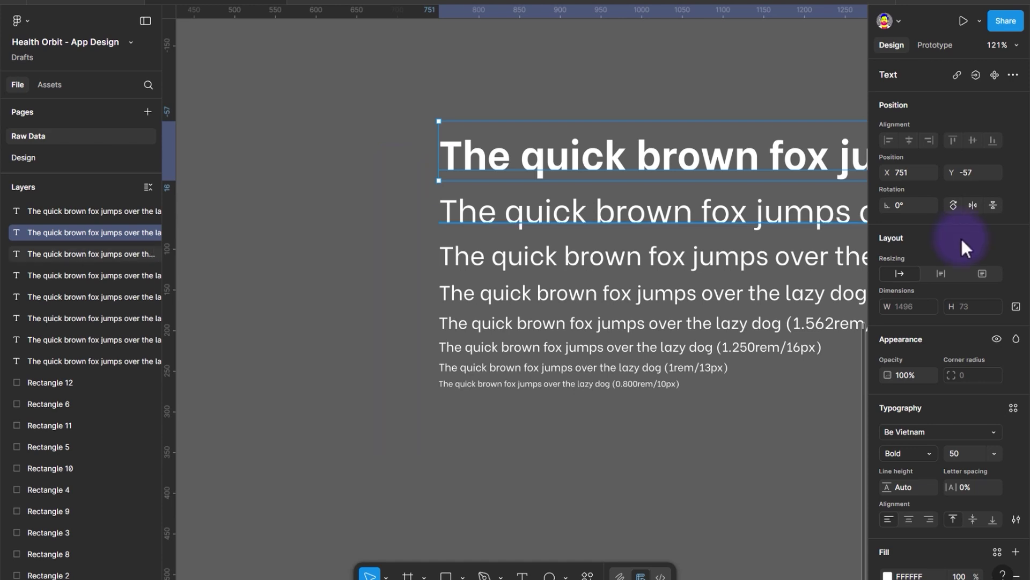
Create a text style named Title from the bold 50 px line of the type scale.
click(1013, 408)
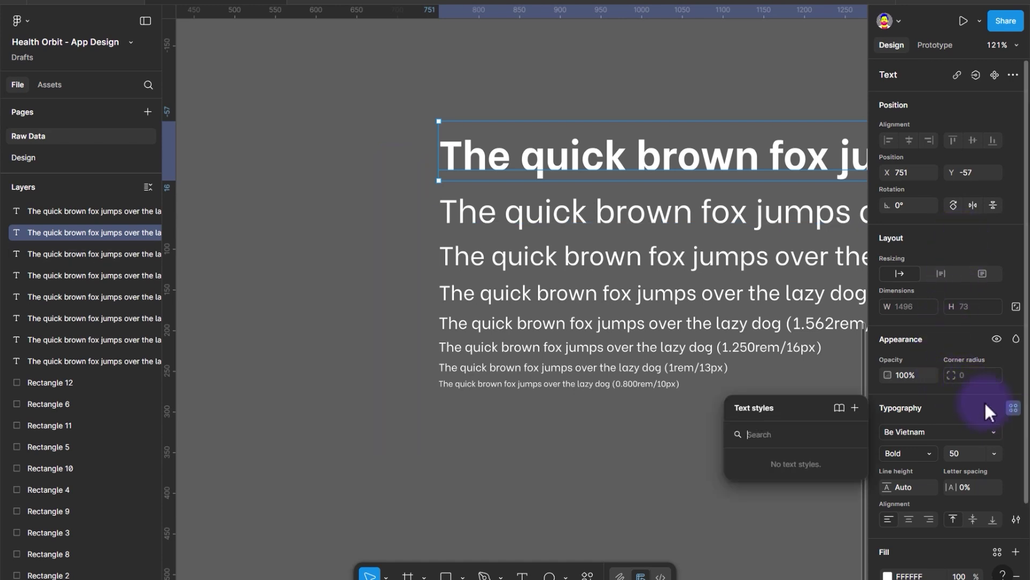
click(855, 408)
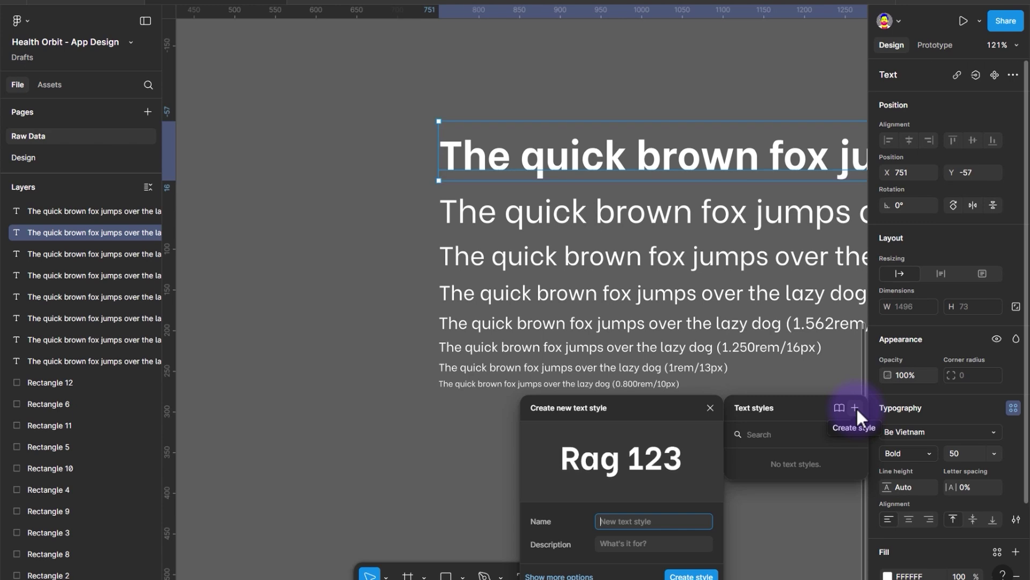
text(Title)
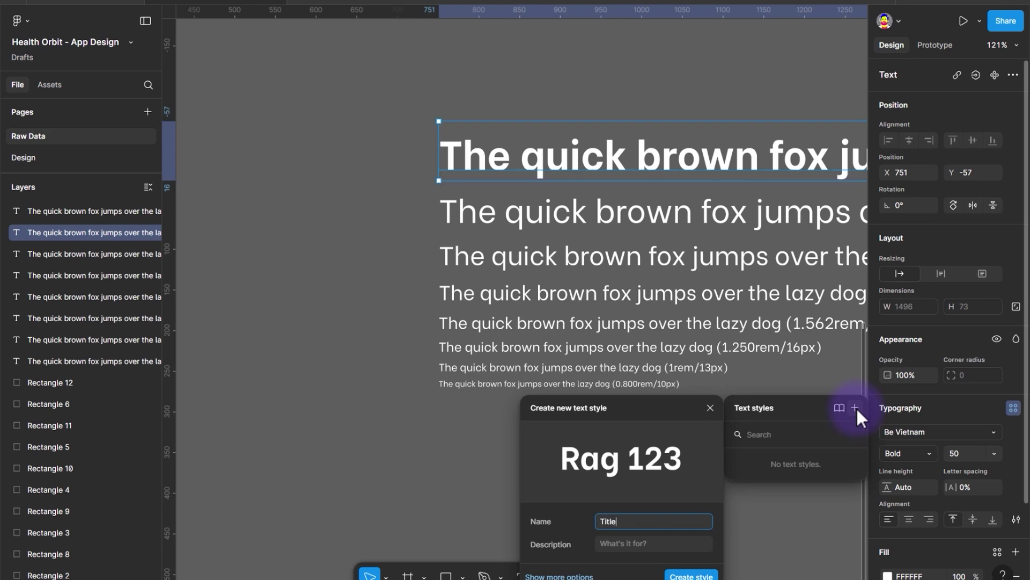
click(699, 573)
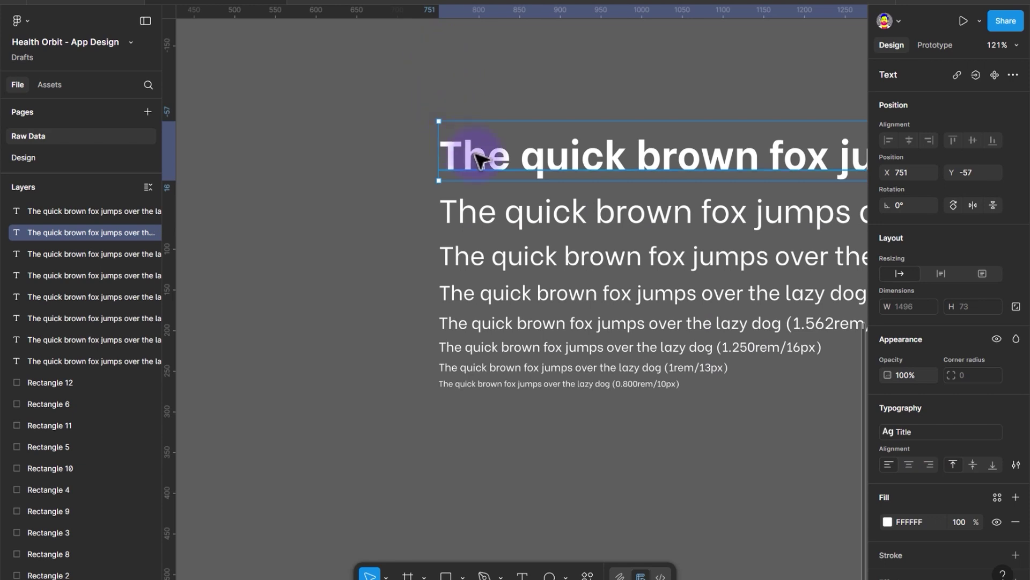
Create text styles from the remaining lines in descending size: Subtitle, H1, H2, H3, Large Text, Normal Text and Small Text.
drag(539, 428, 460, 223)
click(611, 213)
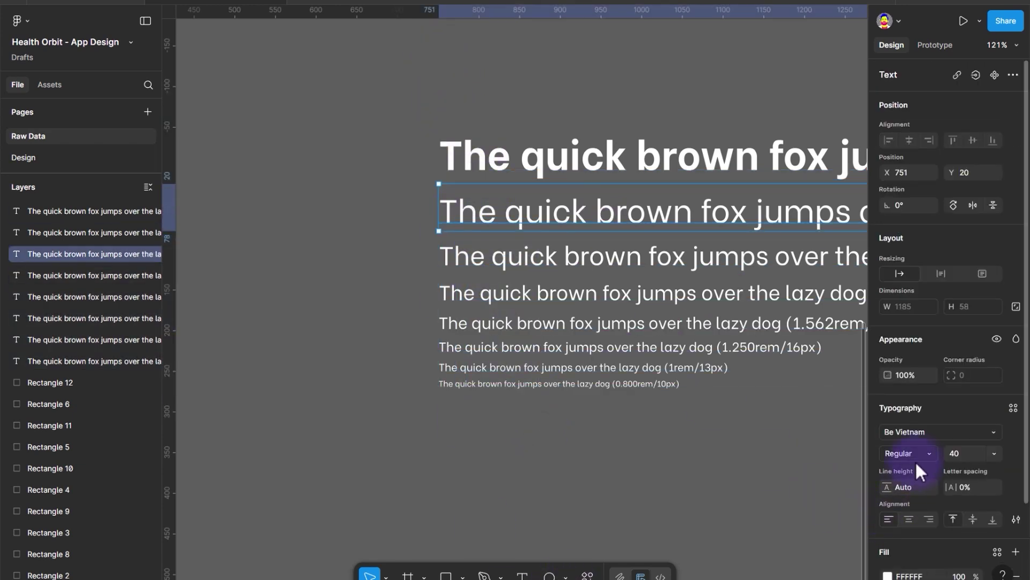
click(1013, 409)
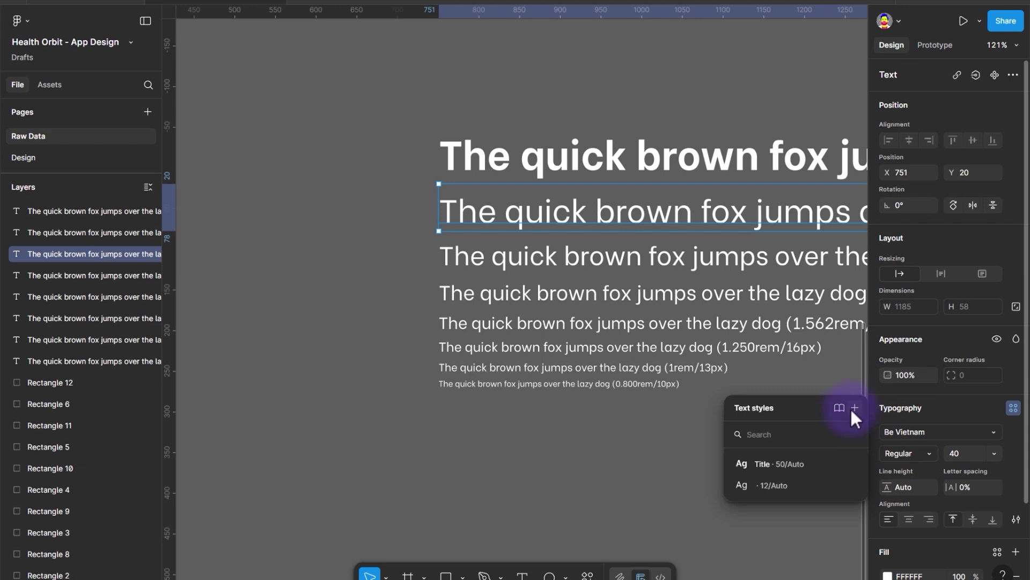
click(854, 408)
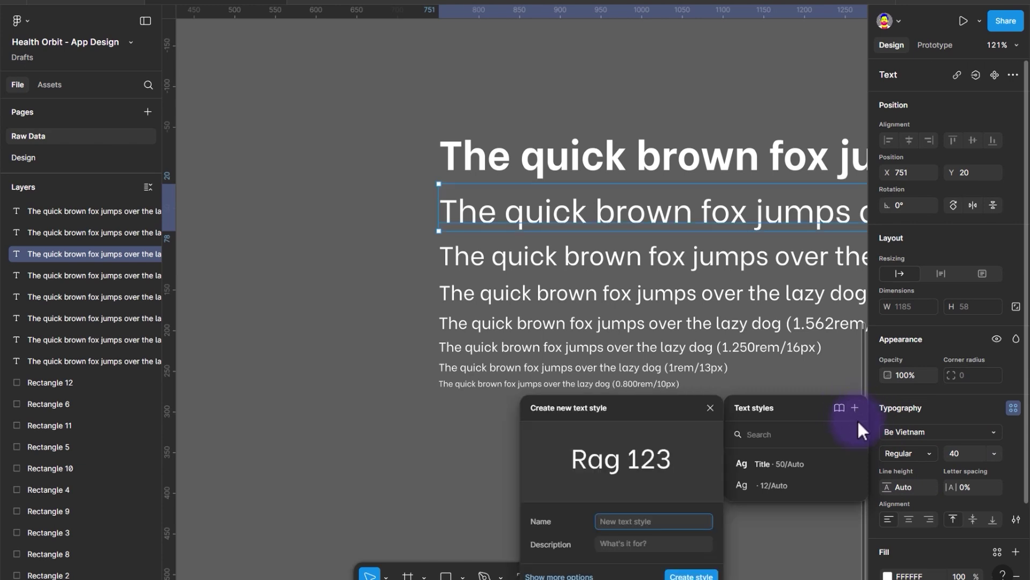
text(Subtitle)
key(Return)
key(Escape)
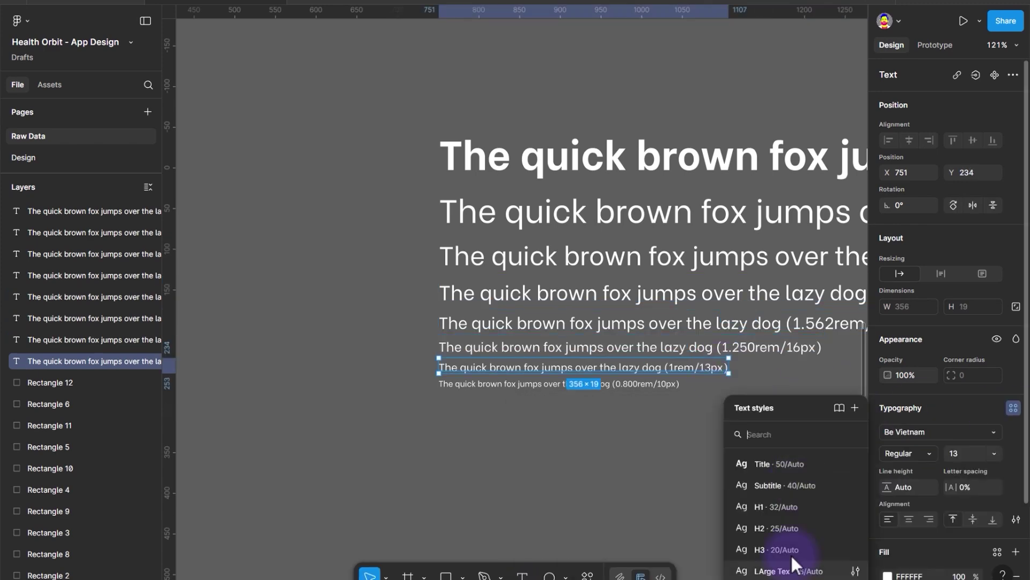
click(854, 408)
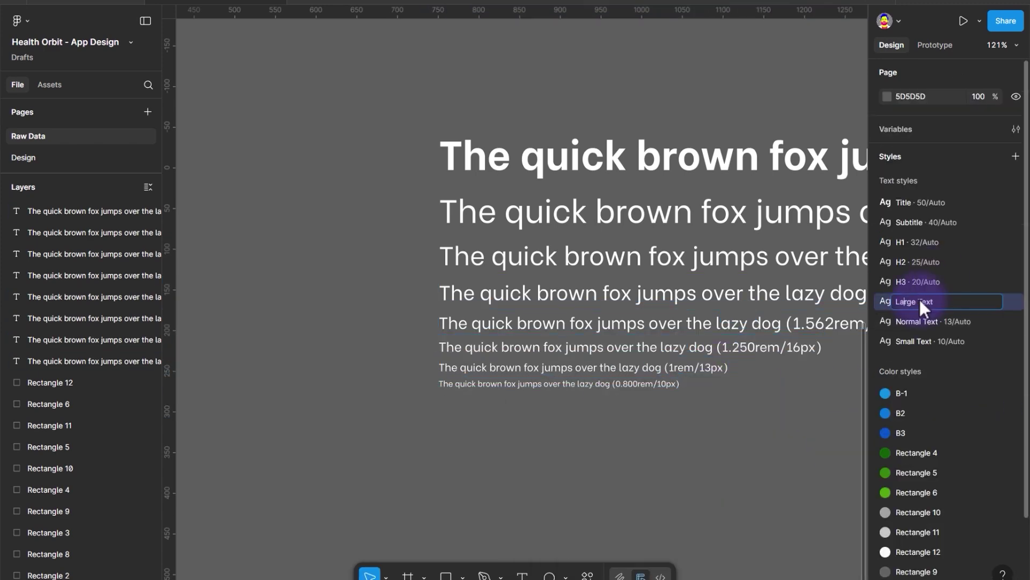
Move the eight type scale lines up beneath the color swatches, beside the logo icon.
key(shift+1)
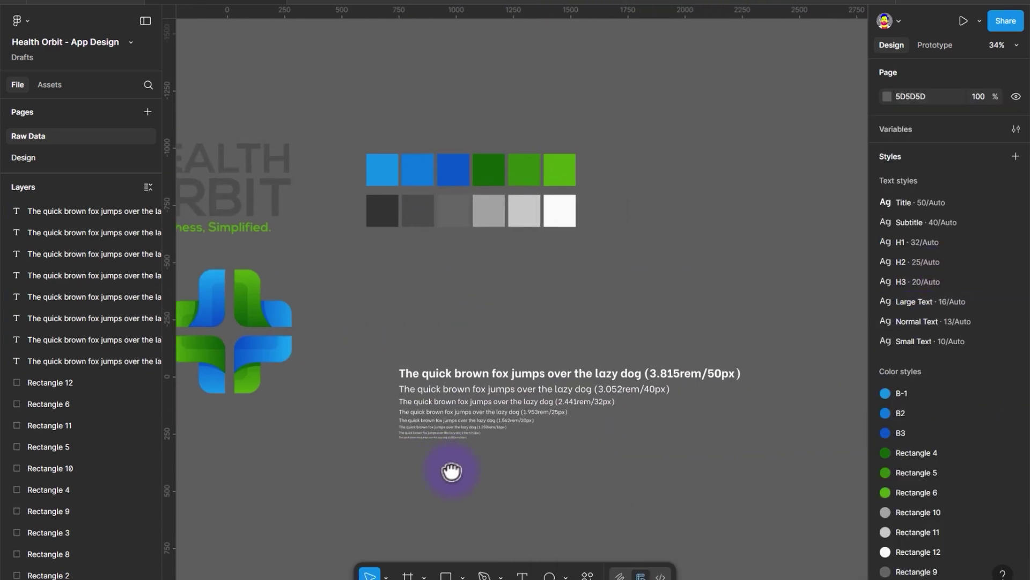
drag(499, 476, 449, 286)
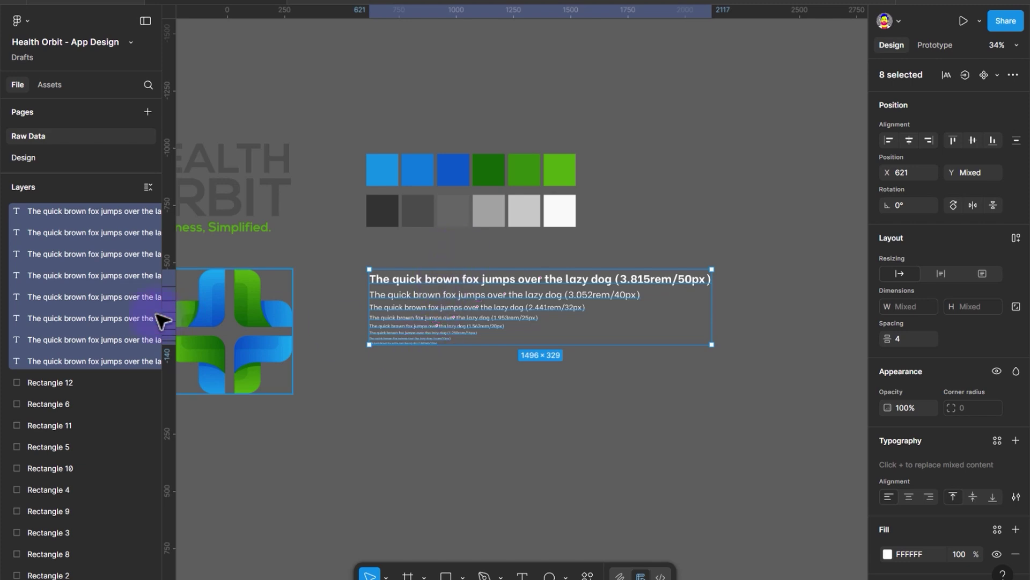
Add a 1280 × 800 Android Expanded tablet frame on the Design page.
click(36, 163)
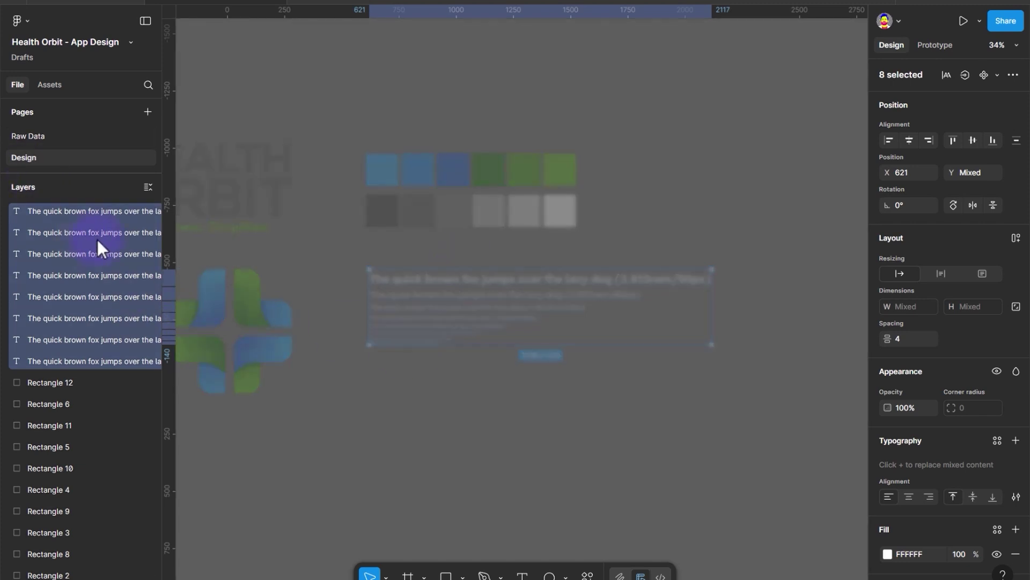
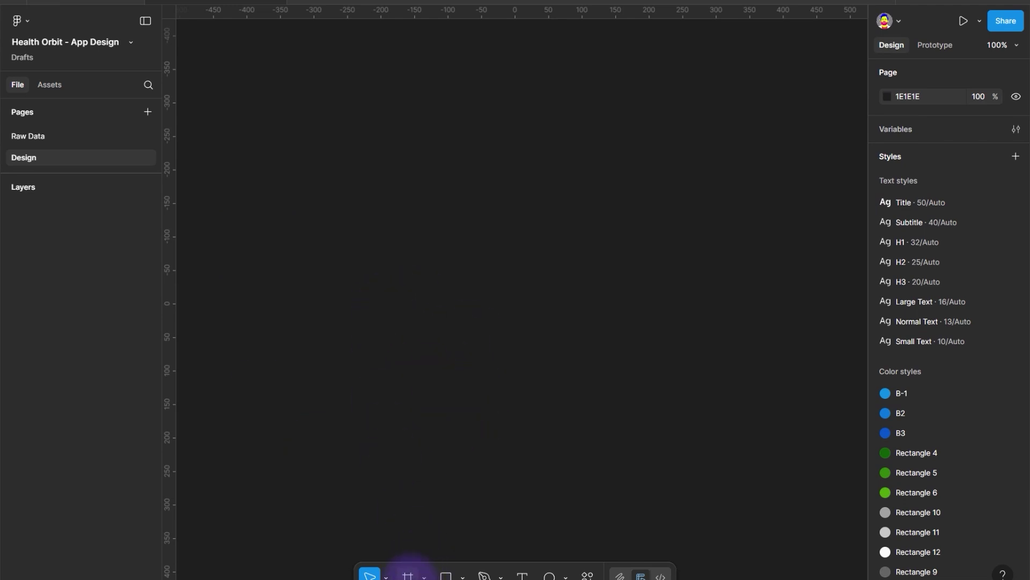
click(408, 574)
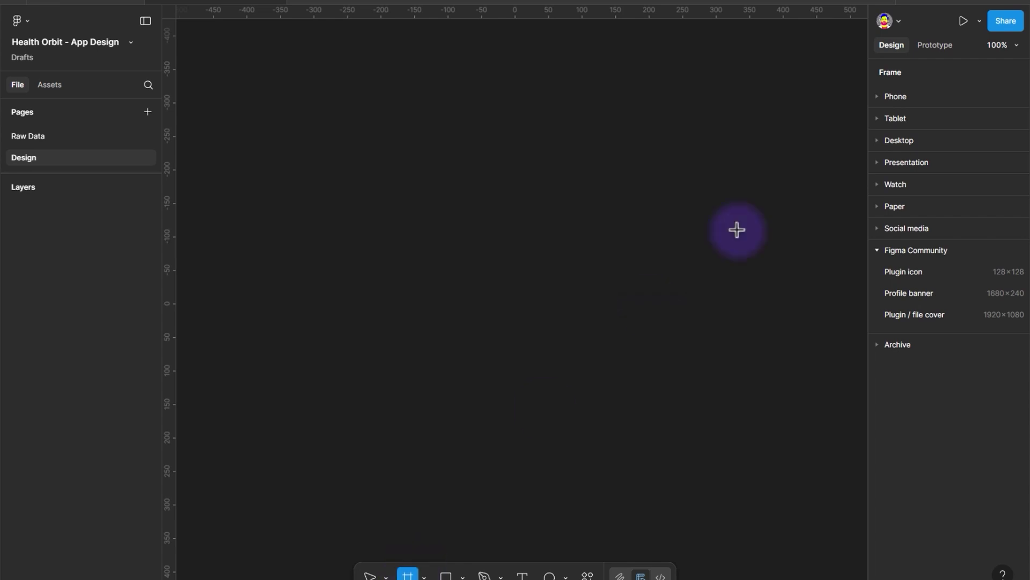
click(878, 251)
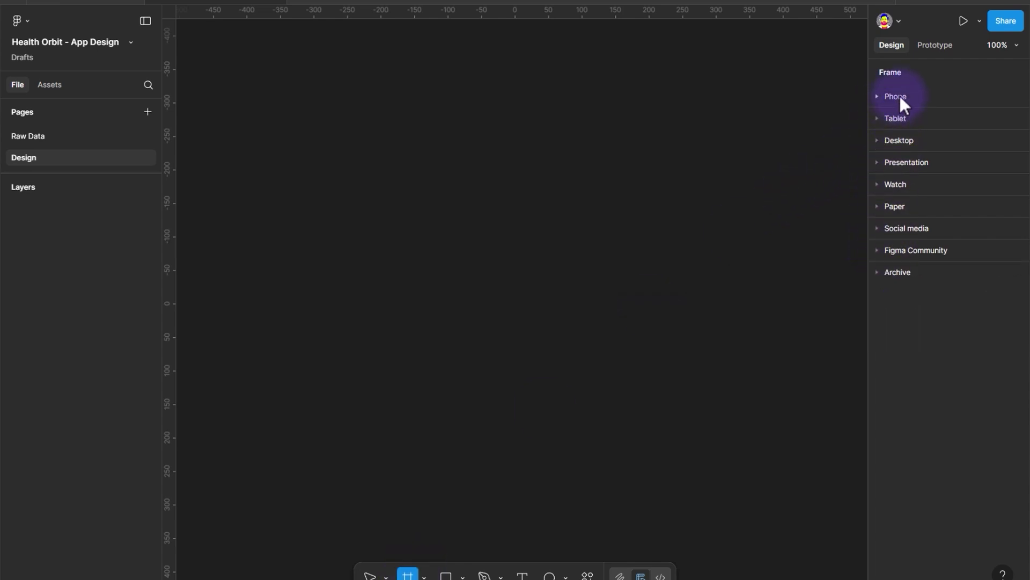
click(876, 119)
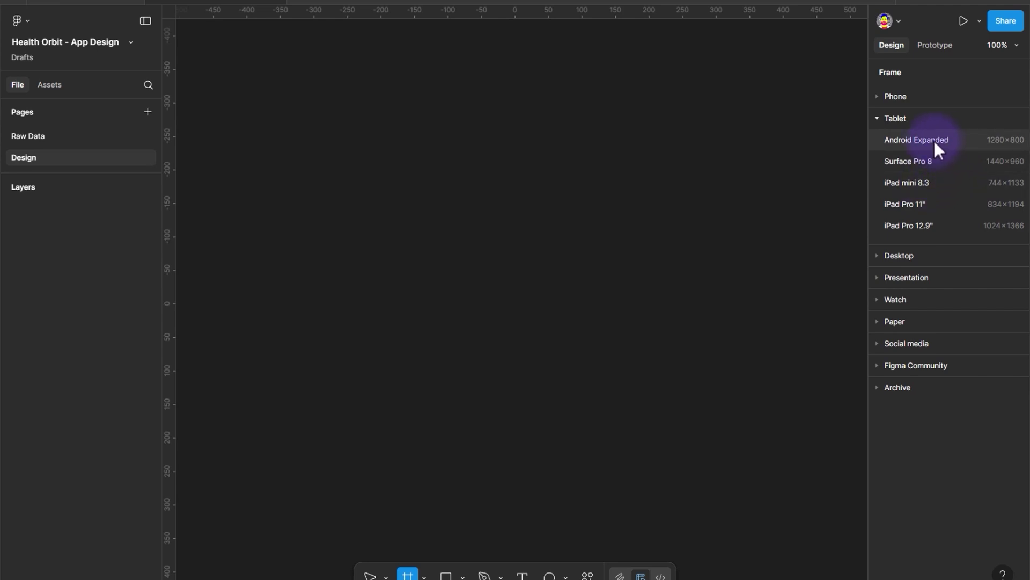
click(947, 139)
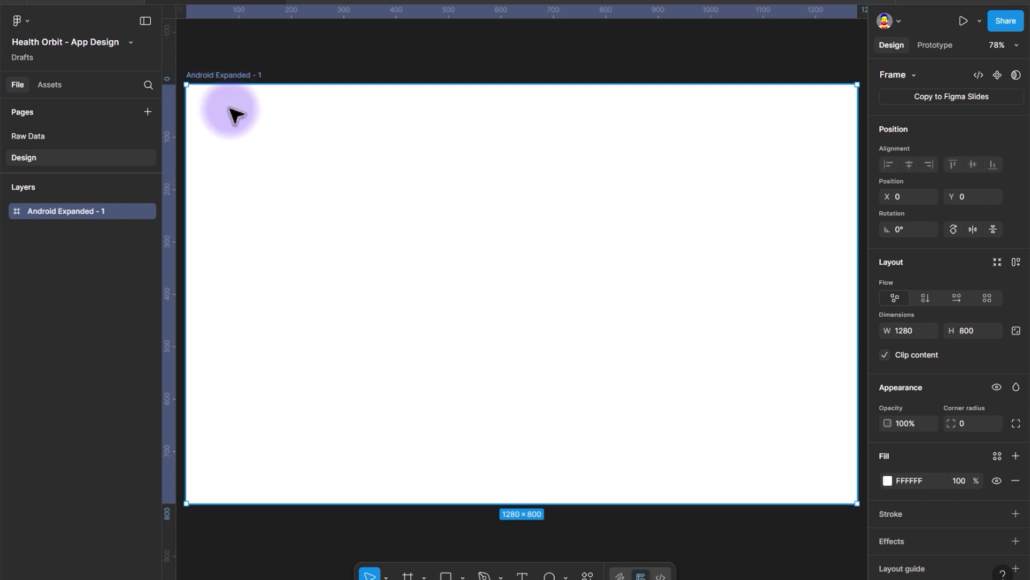
Rename the Android Expanded frame as Splash and deselect it.
double_click(230, 75)
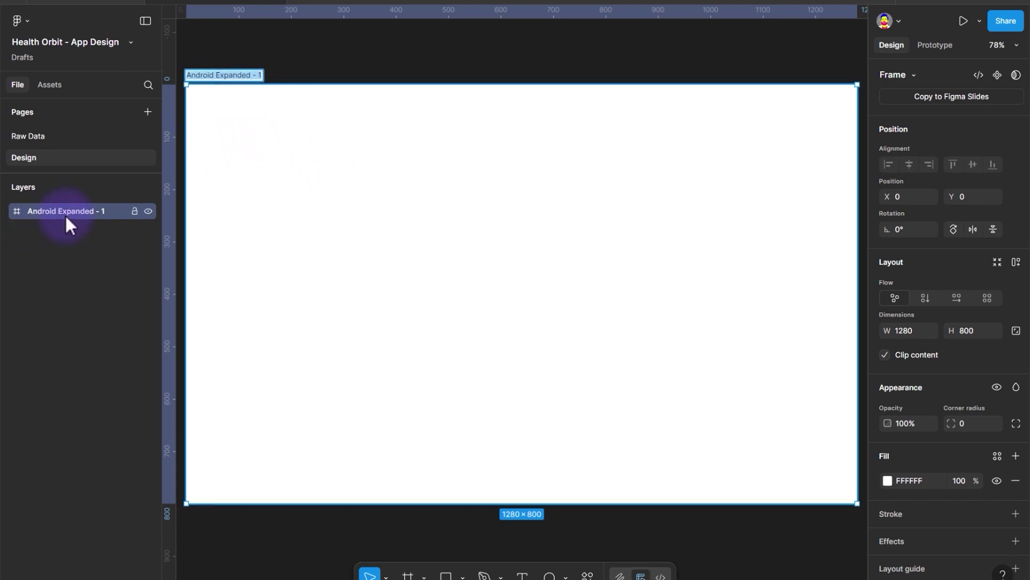
text(Sp)
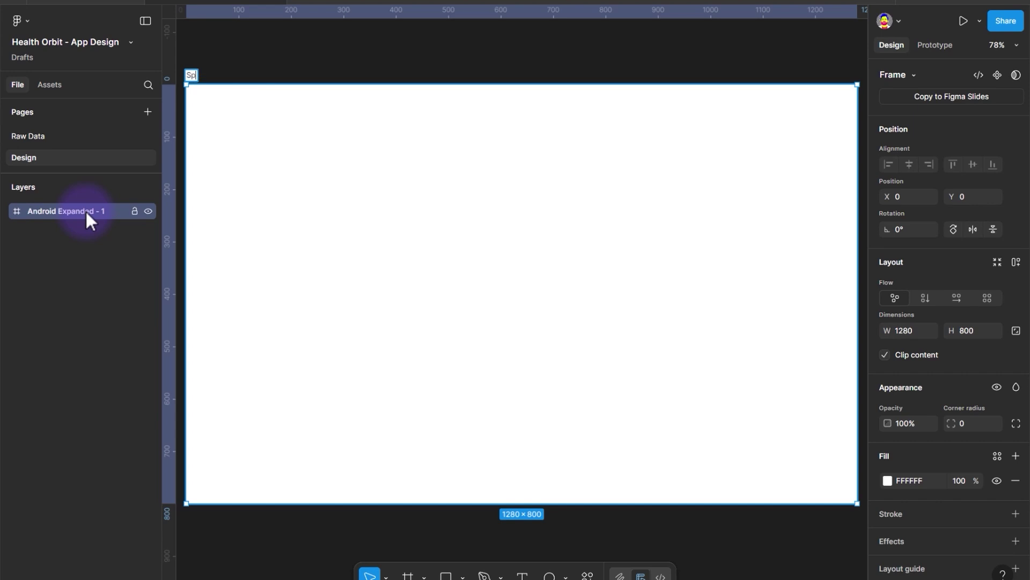
text(lash)
key(Return)
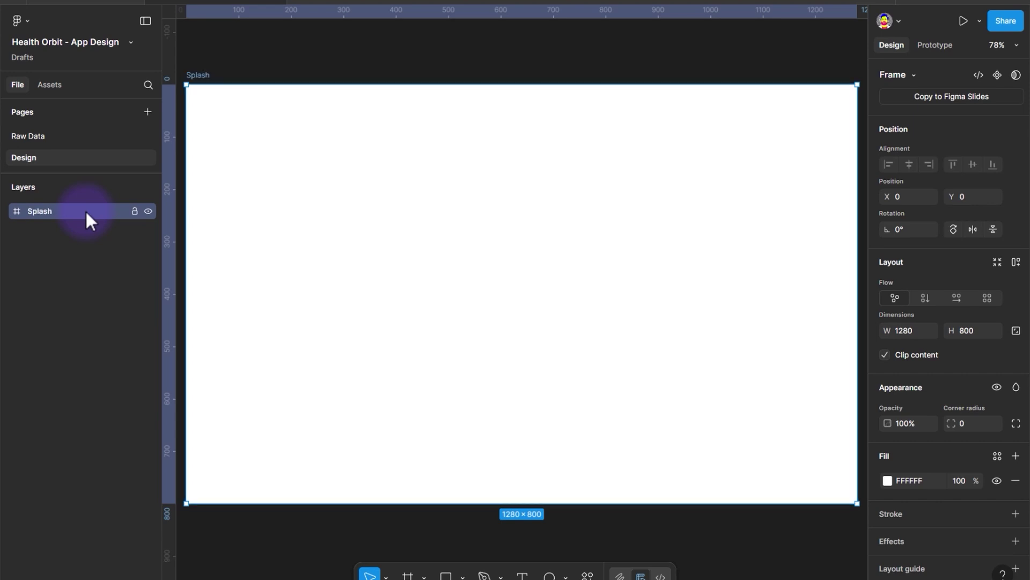
key(Escape)
Copy the horizontal Health Orbit logo from the Raw Data page.
scroll(403, 524, down, 3)
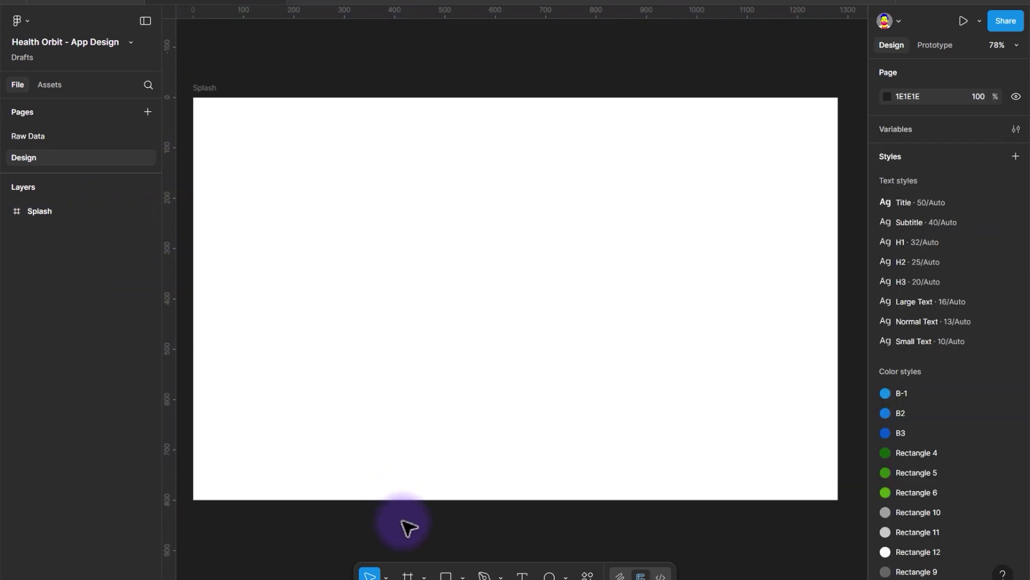
drag(473, 524, 487, 443)
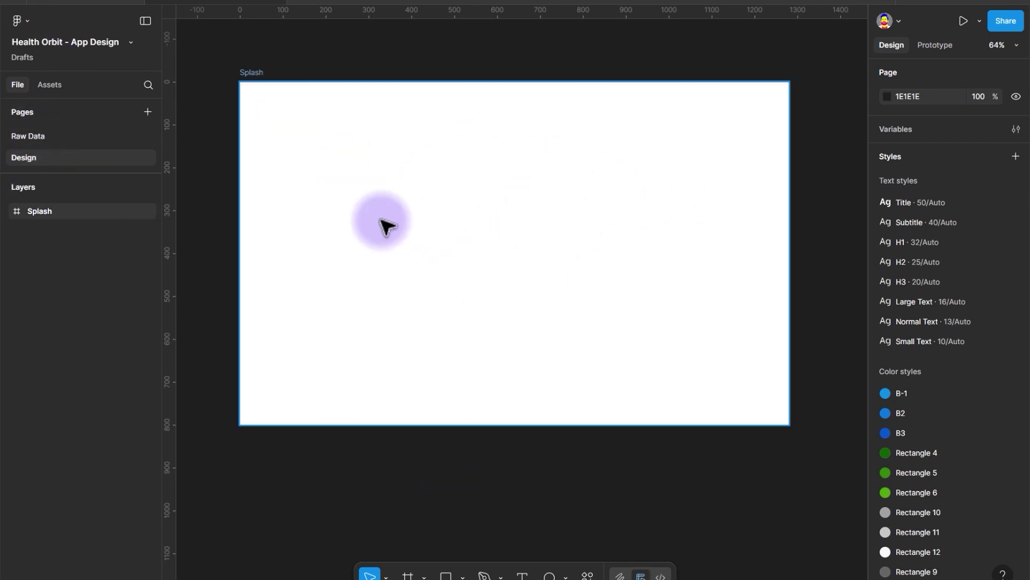
click(99, 1)
click(188, 3)
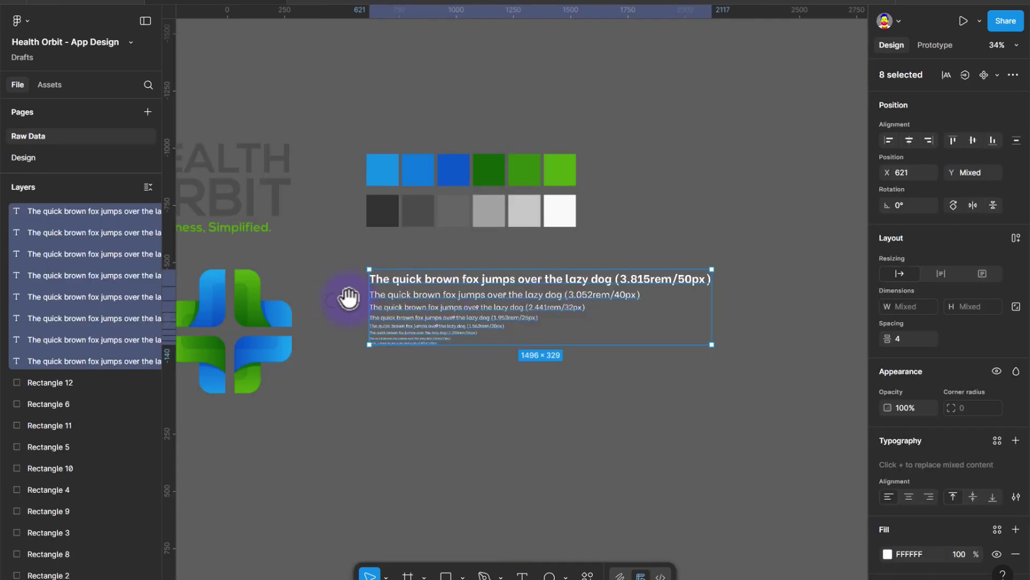
drag(349, 294, 707, 295)
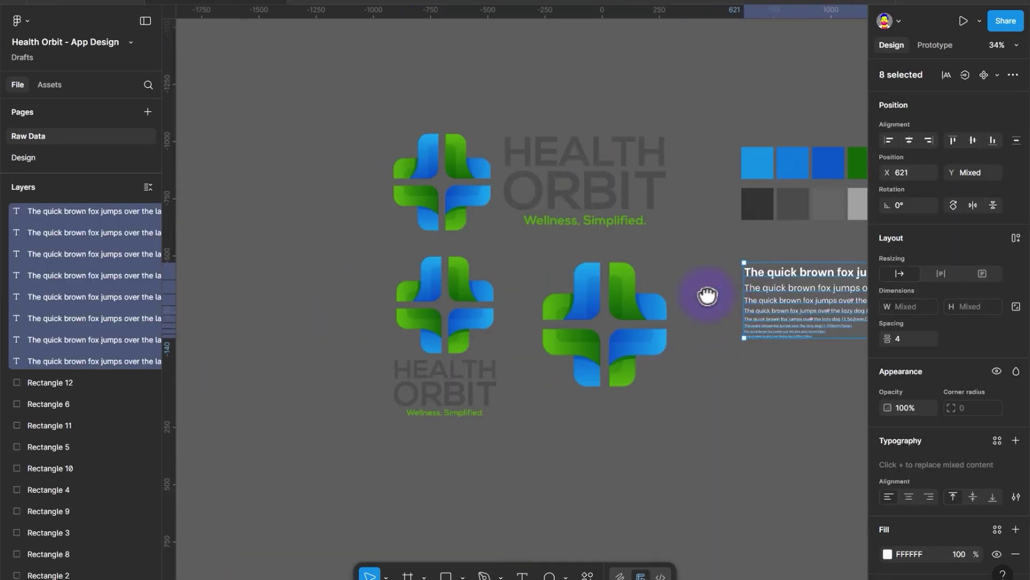
click(570, 192)
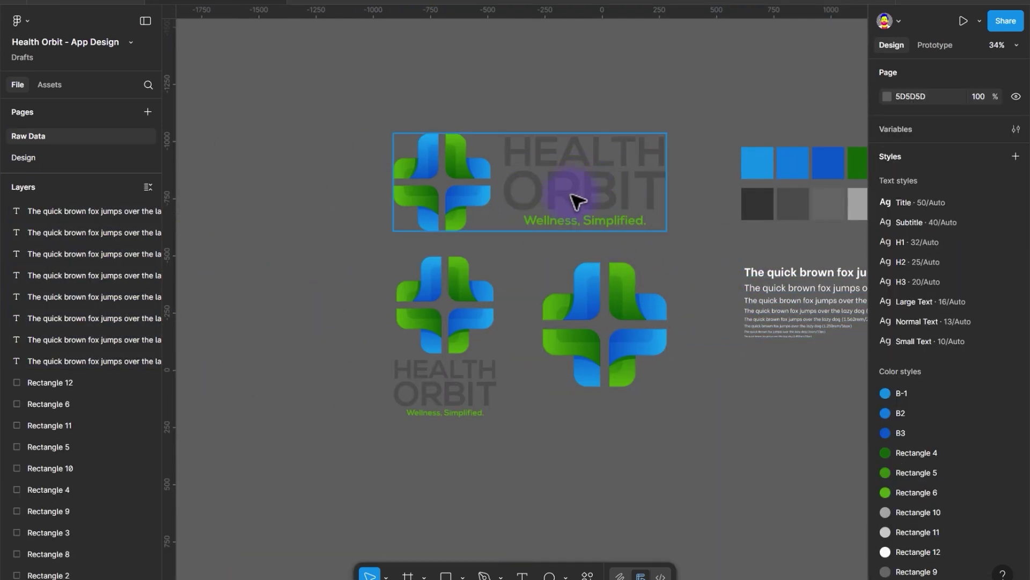
click(538, 223)
Check the Health Orbit flow file, paste the horizontal logo into the Splash frame on the Design page, and scale it down in the center.
click(86, 3)
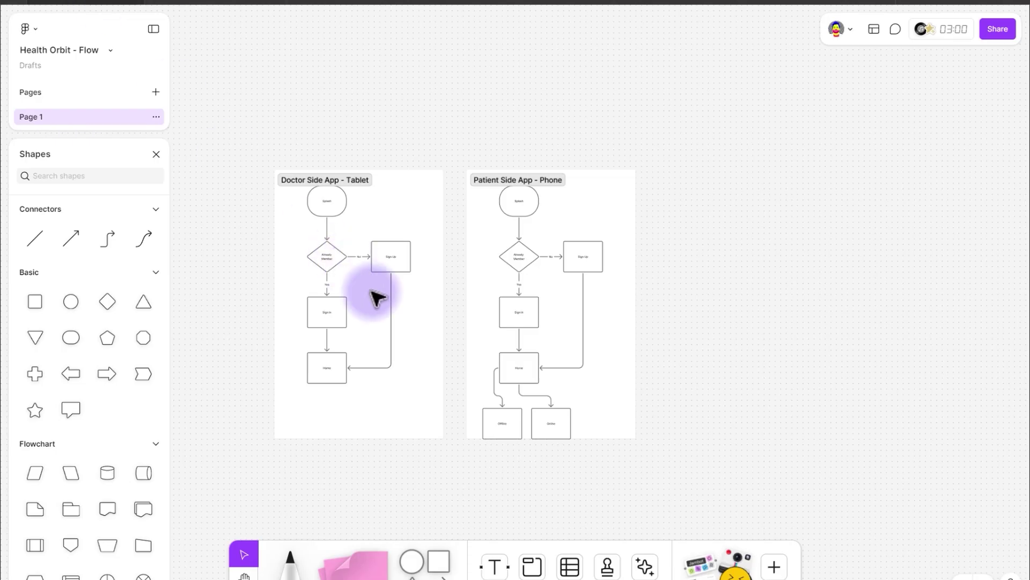
click(186, 3)
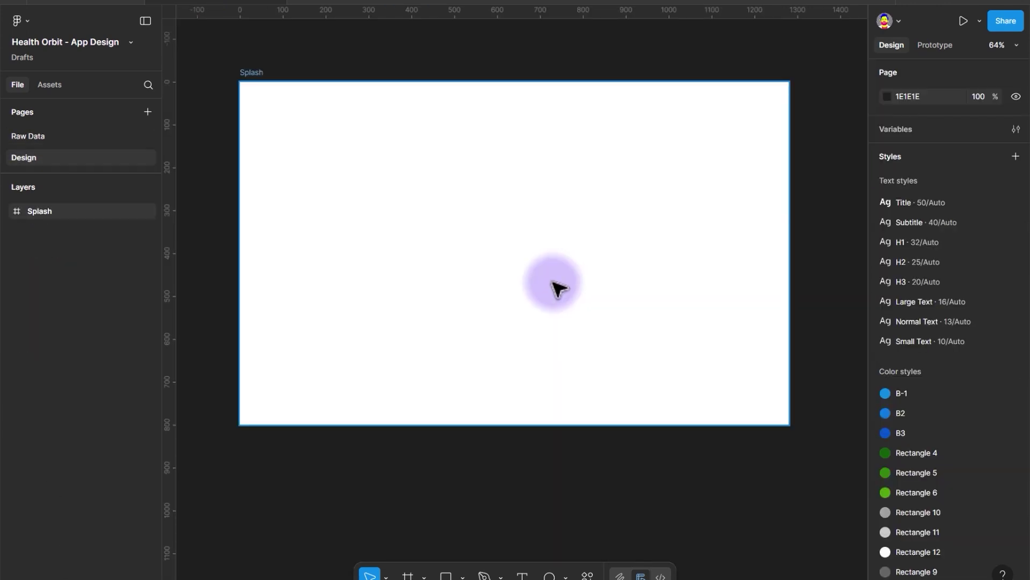
key(Escape)
click(522, 575)
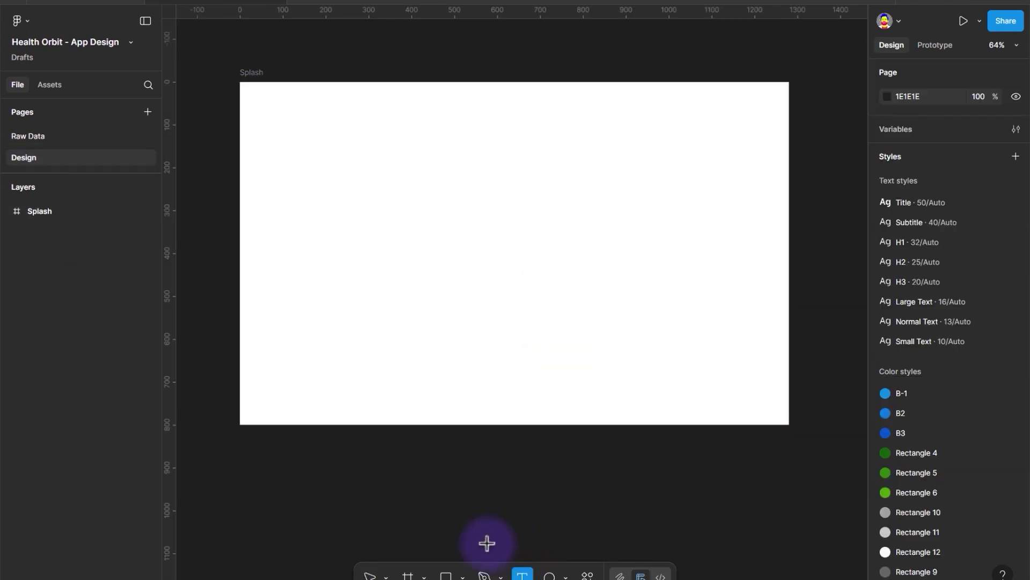
key(v)
click(438, 378)
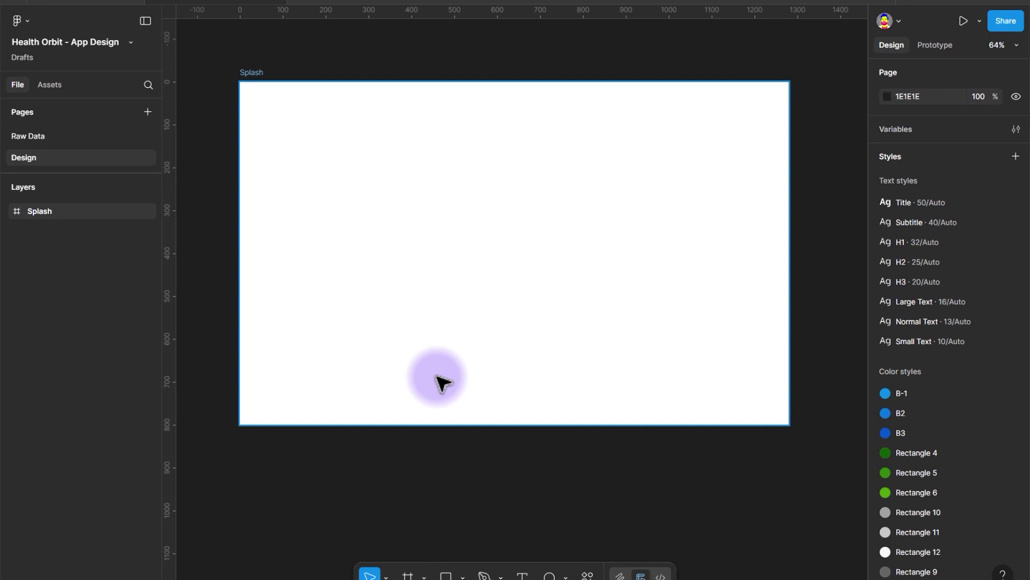
key(ctrl+v)
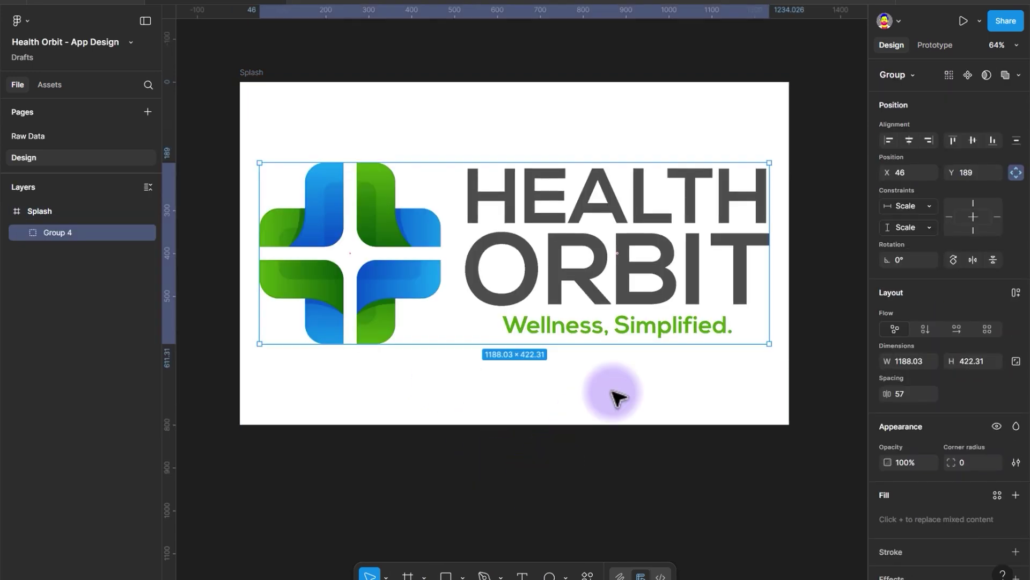
drag(768, 262, 609, 266)
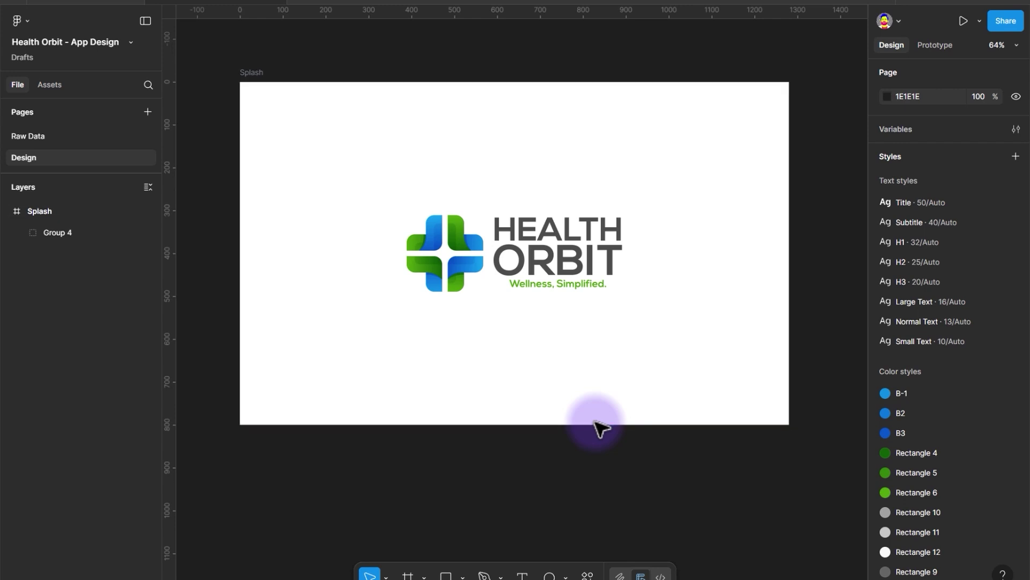
Paste the logo's cross icon on the Design page and move it over the Splash frame's lower-right corner, at about X 936, Y 493.
key(ctrl+v)
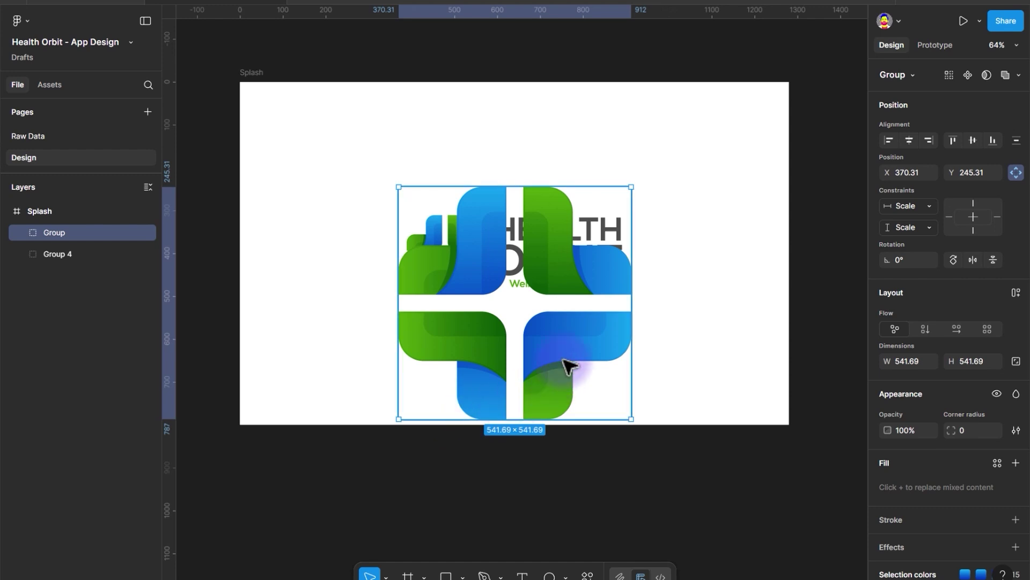
drag(572, 356, 785, 437)
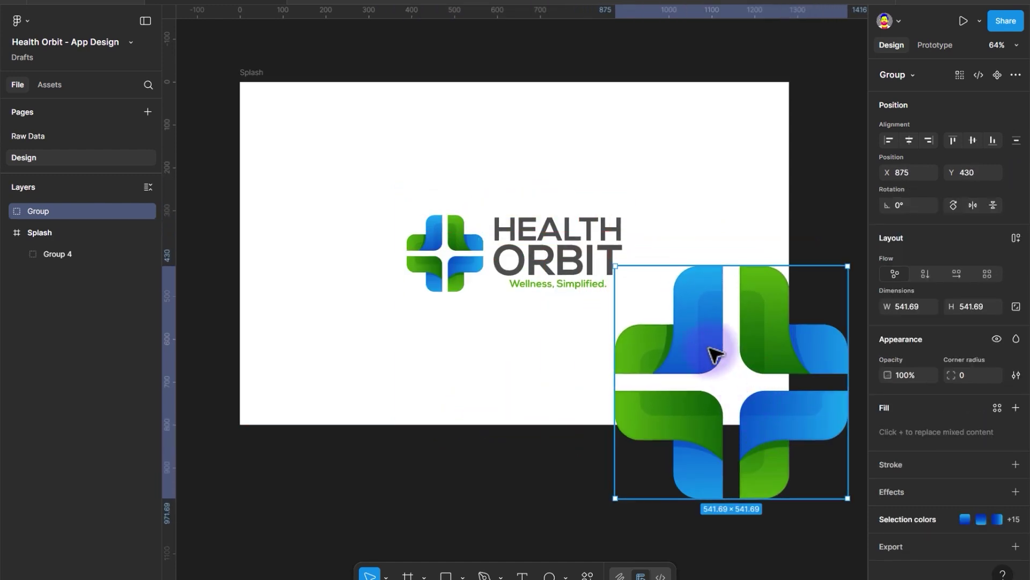
drag(713, 352, 738, 382)
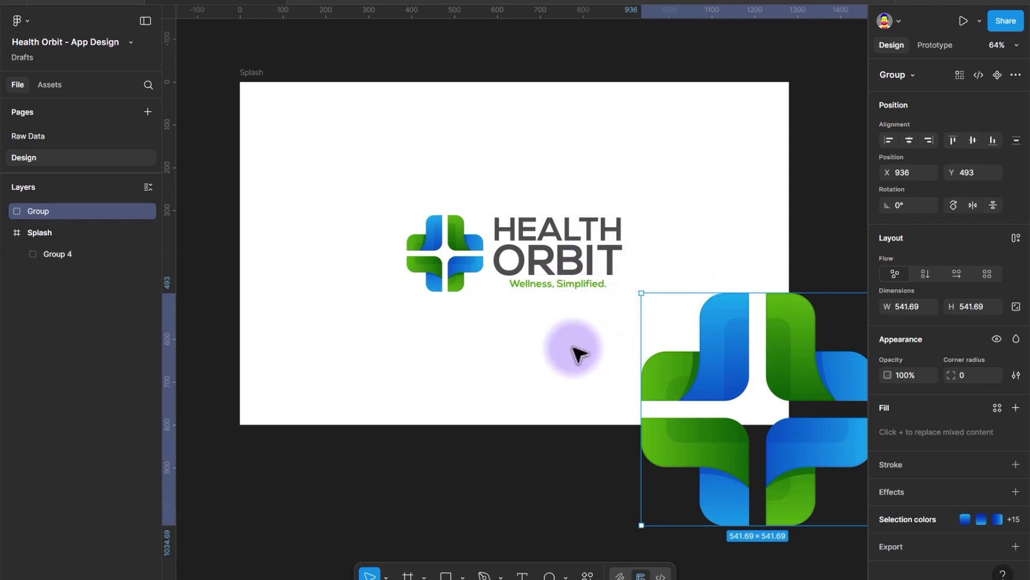
Open the prototype settings for the page with the Splash frame.
click(936, 46)
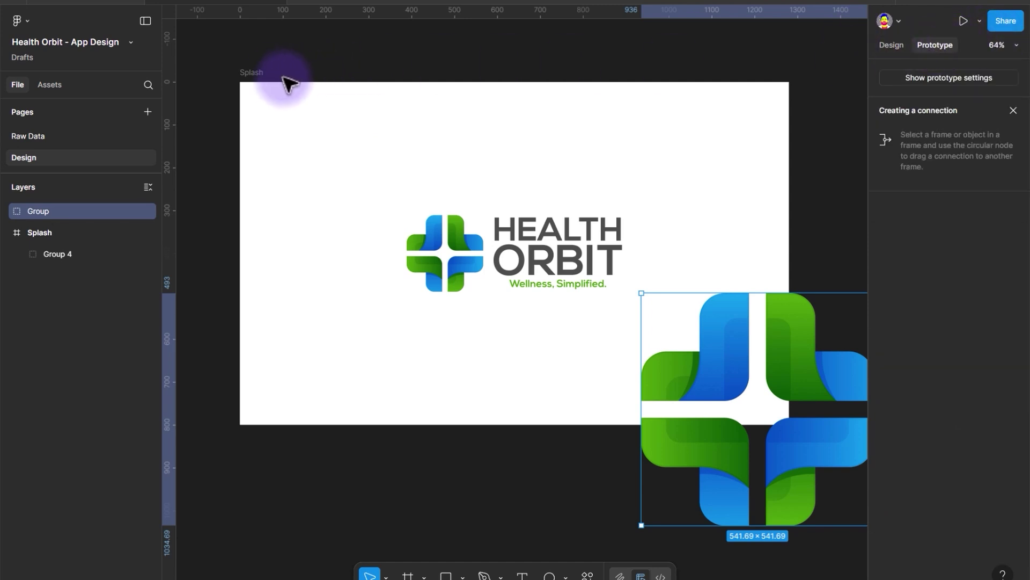
click(258, 69)
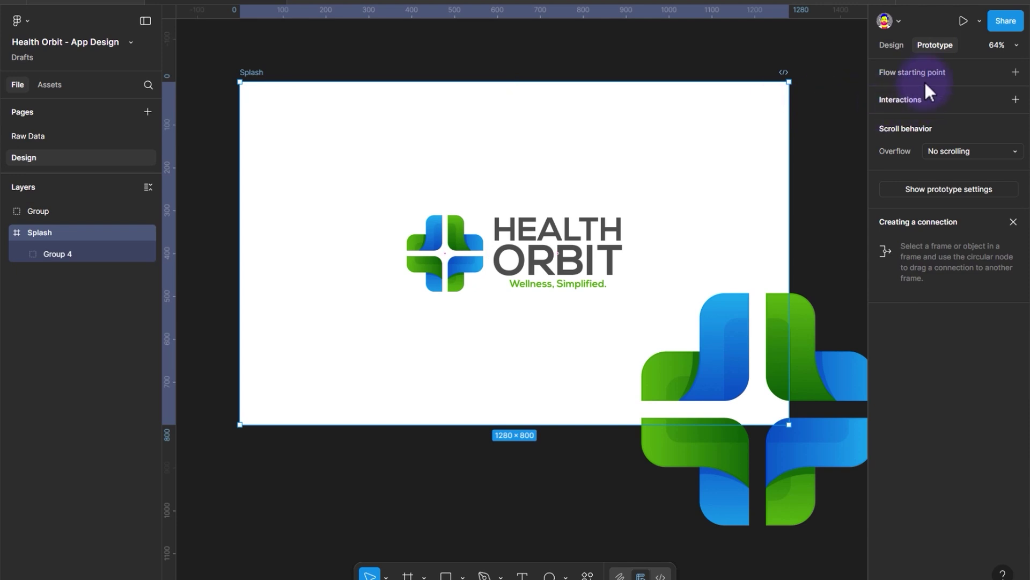
click(916, 187)
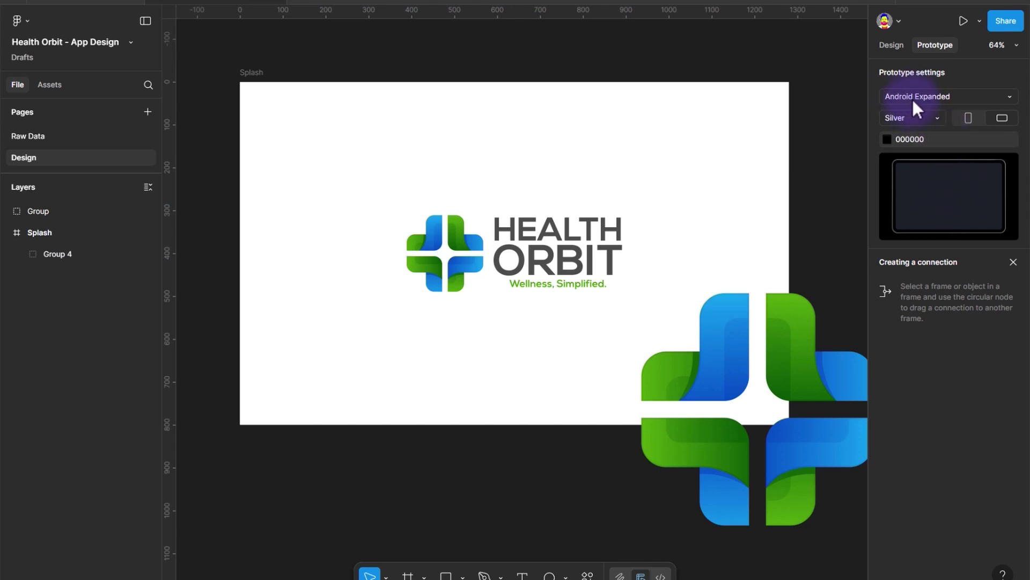
Try the Black device color for the Android Expanded prototype, and set it back to Silver.
click(909, 114)
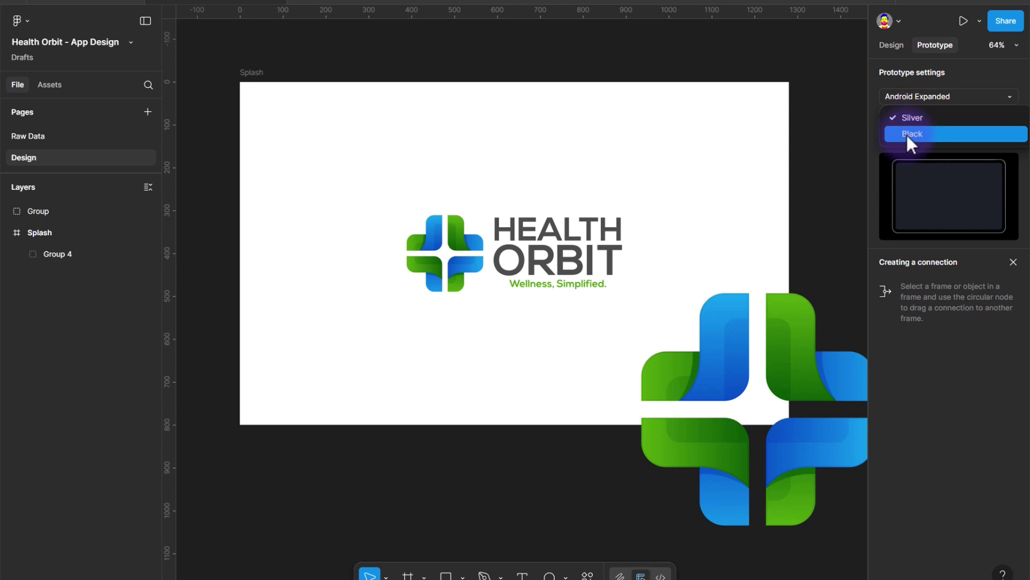
click(913, 133)
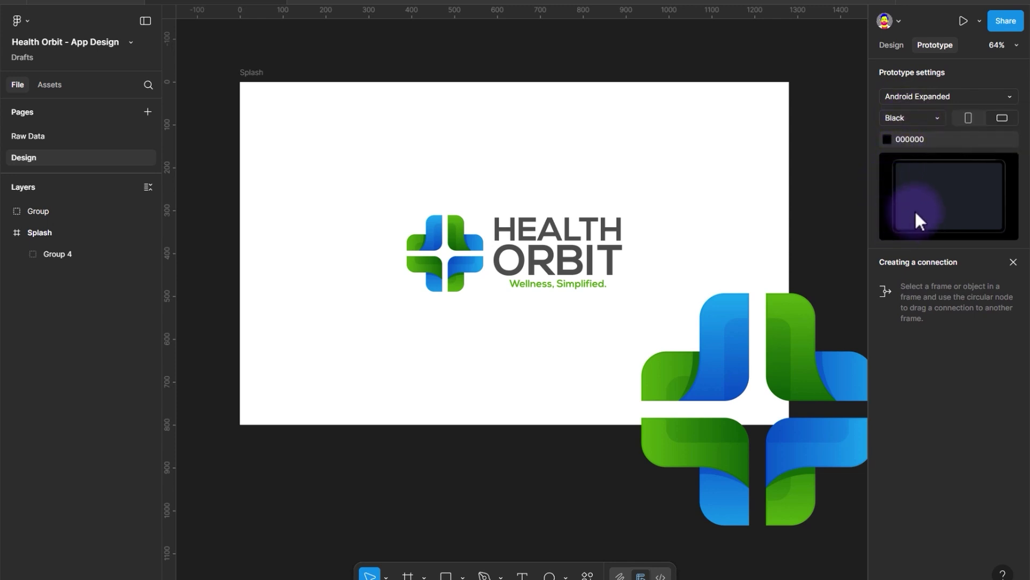
click(907, 118)
click(907, 103)
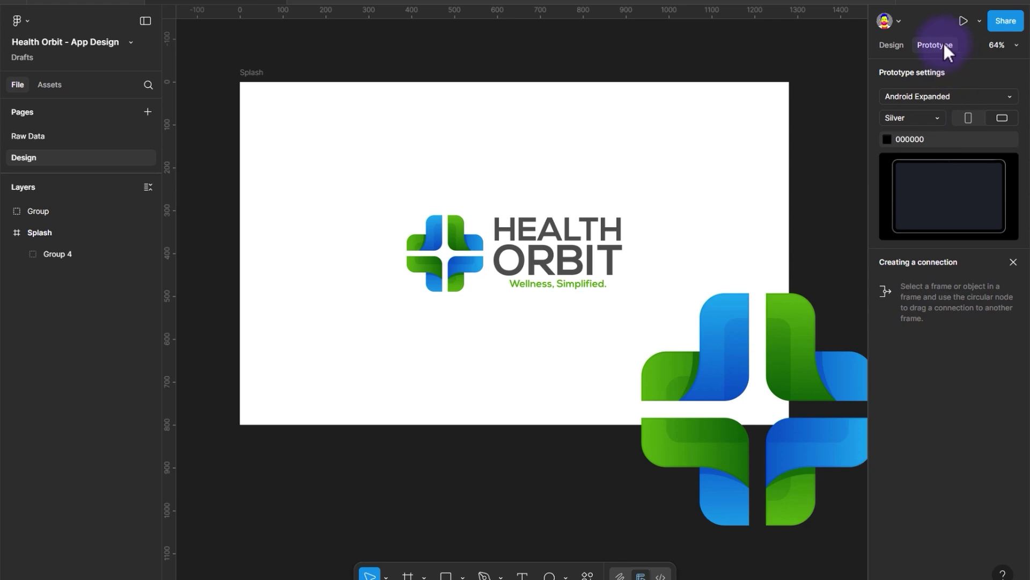
Present the prototype to check the Splash screen in the tablet frame, and return to the design file.
click(961, 19)
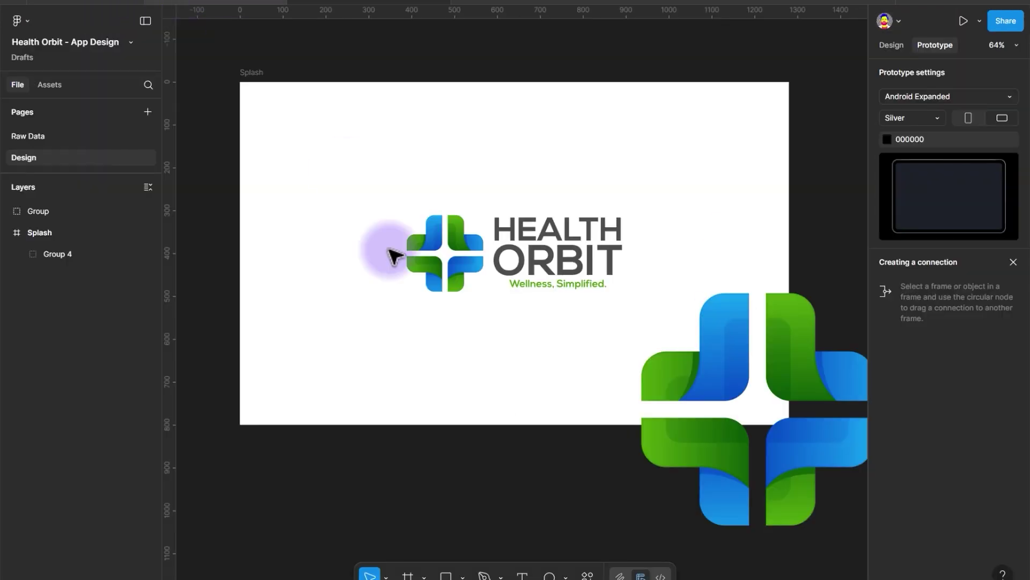
click(193, 3)
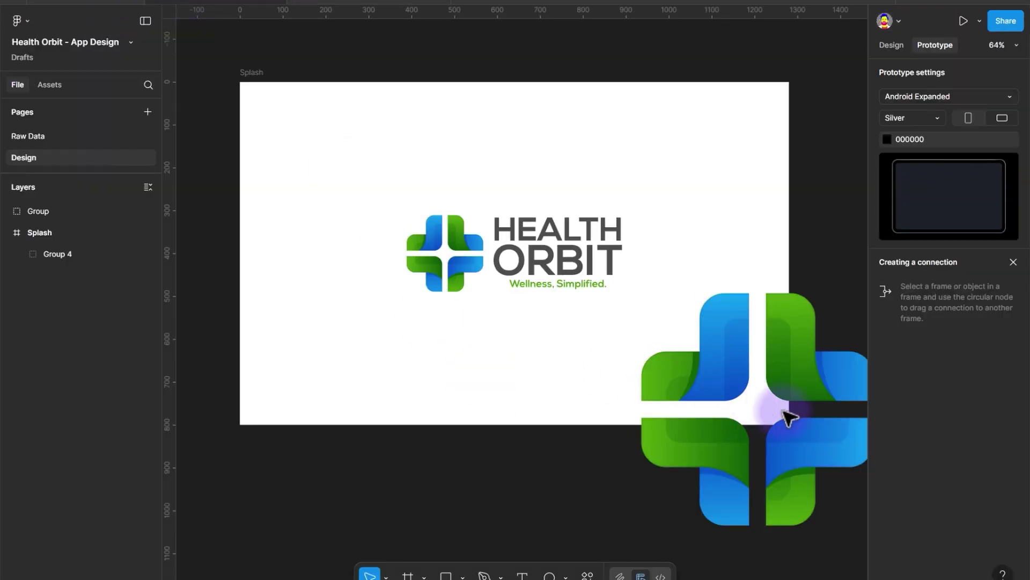
click(898, 24)
click(901, 21)
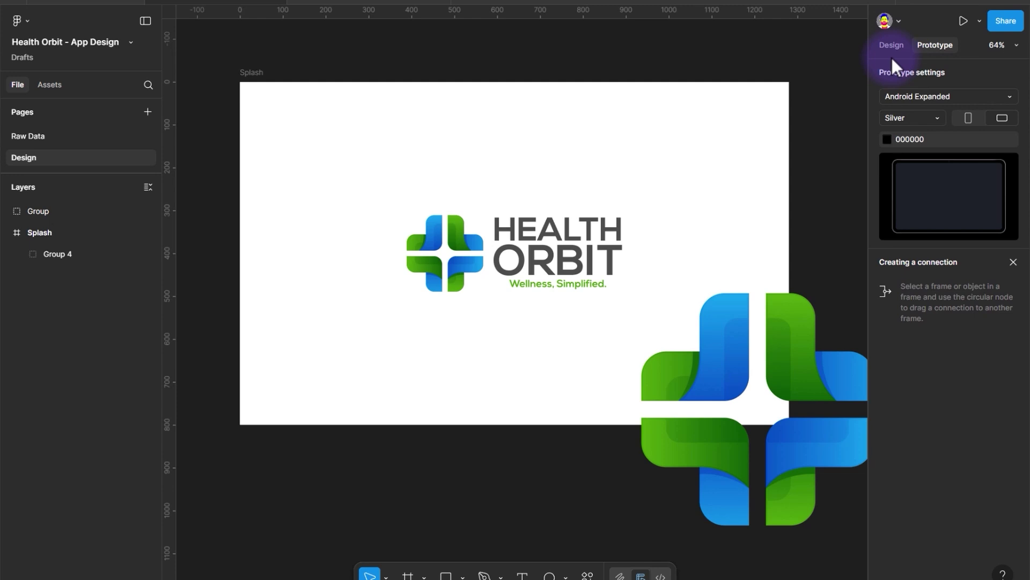
Move the cross icon into the Splash frame at X 816, Y 415, and preview the prototype.
click(866, 114)
click(852, 413)
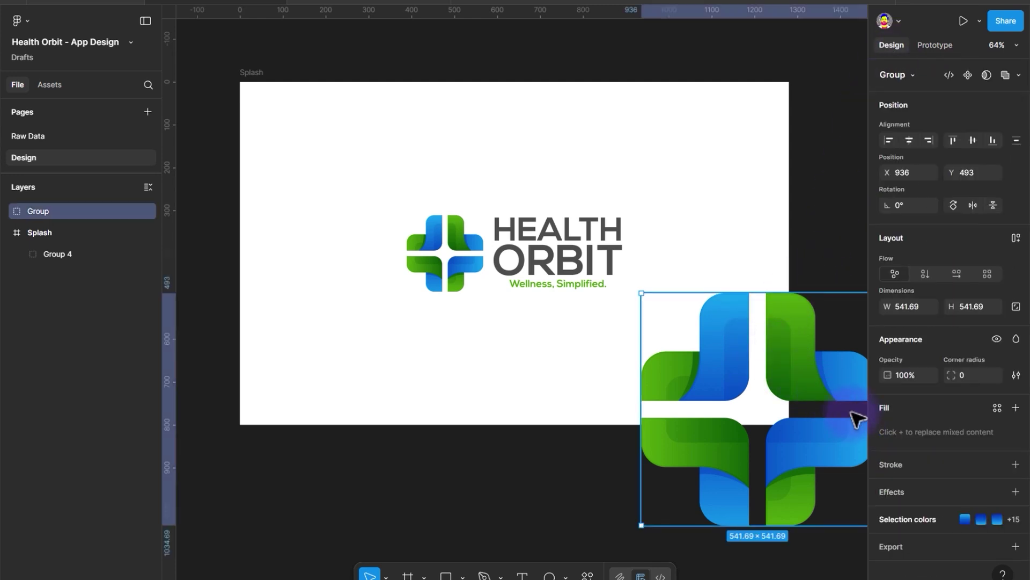
drag(857, 419, 699, 414)
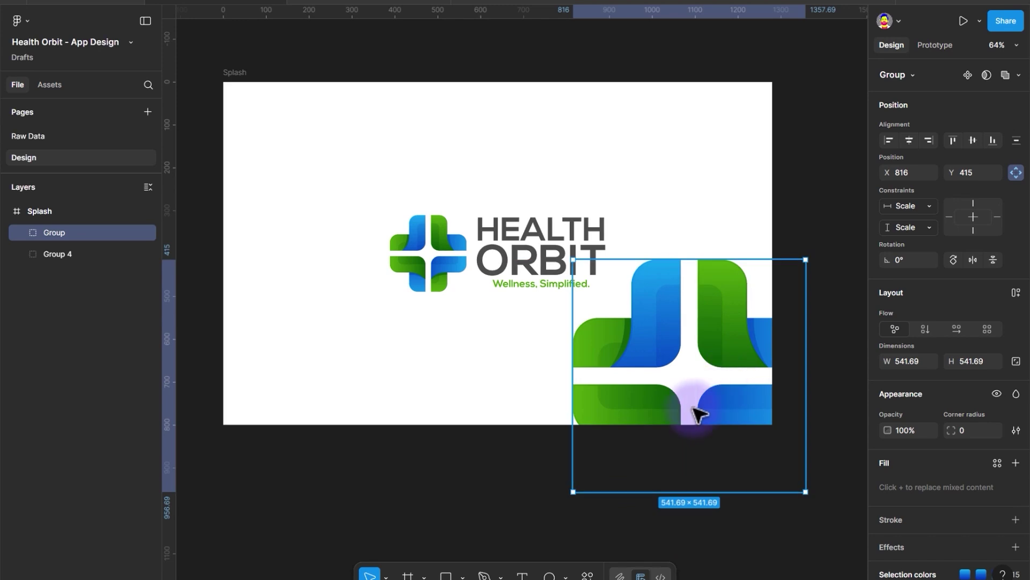
key(ctrl+alt+Return)
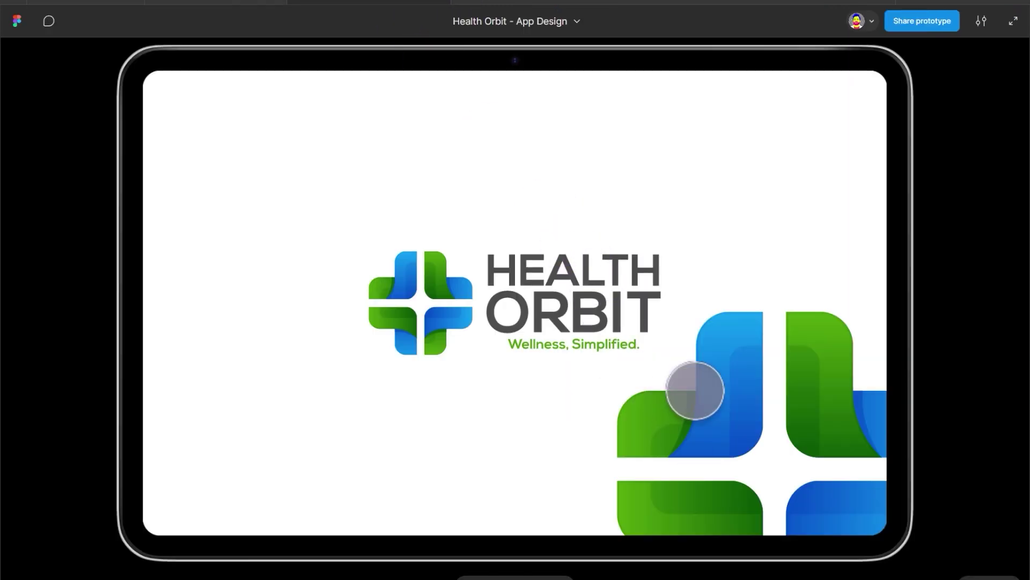
key(Escape)
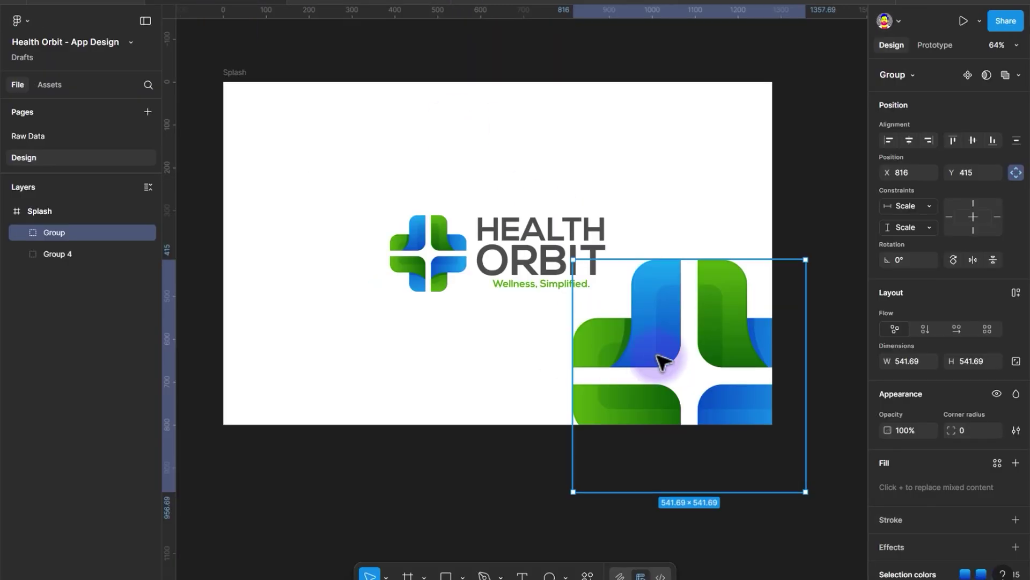
Move the cross icon out over the Splash frame's lower-right corner to X 1179, Y 730, and nest its layer inside Splash.
drag(674, 349, 807, 488)
click(33, 212)
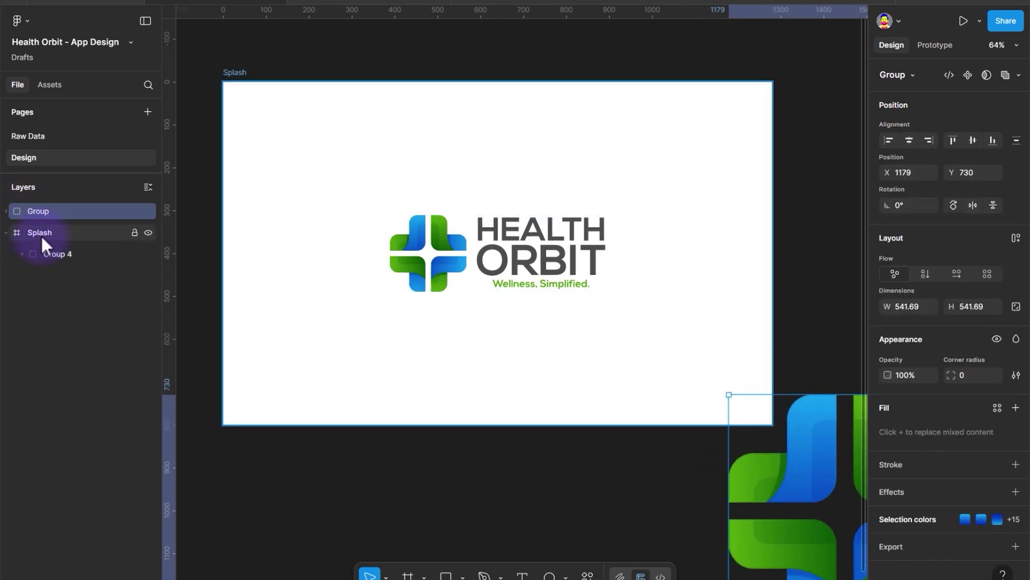
drag(41, 210, 46, 240)
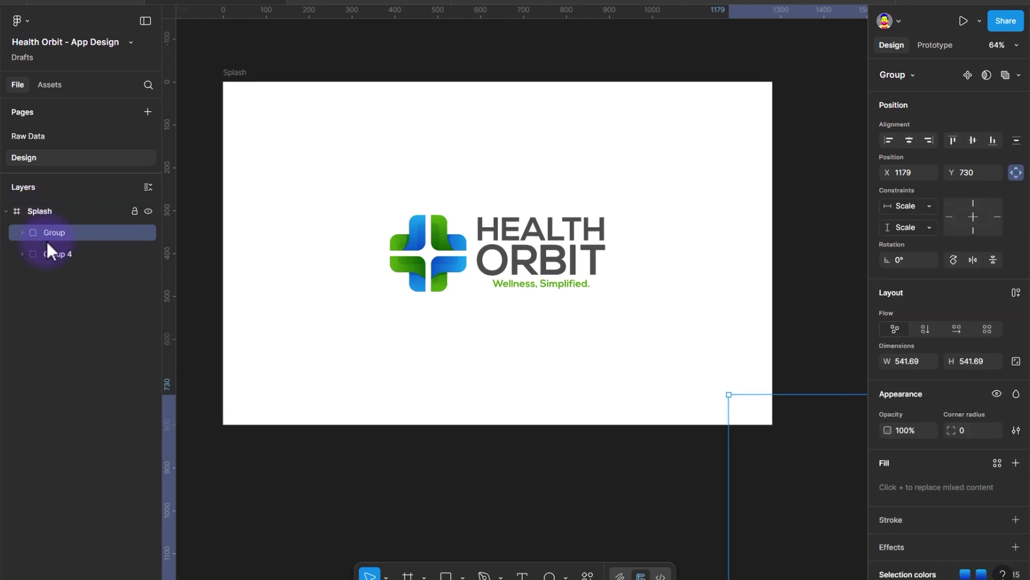
Enlarge the nested cross icon to 761.69 × 761.69 and position it at X 732, Y 331 in the Splash frame's lower-right area.
drag(769, 403, 547, 203)
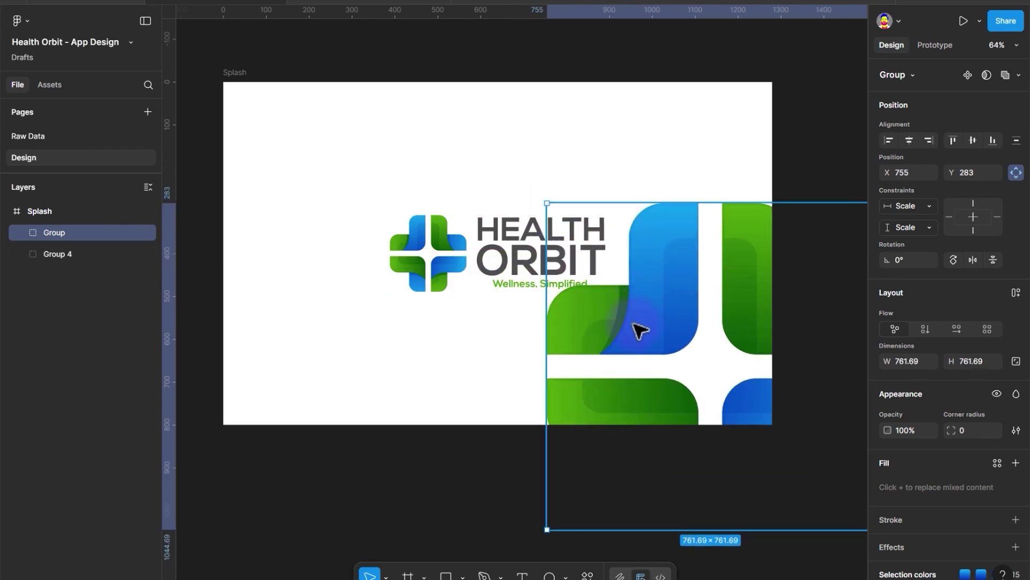
drag(637, 329, 641, 329)
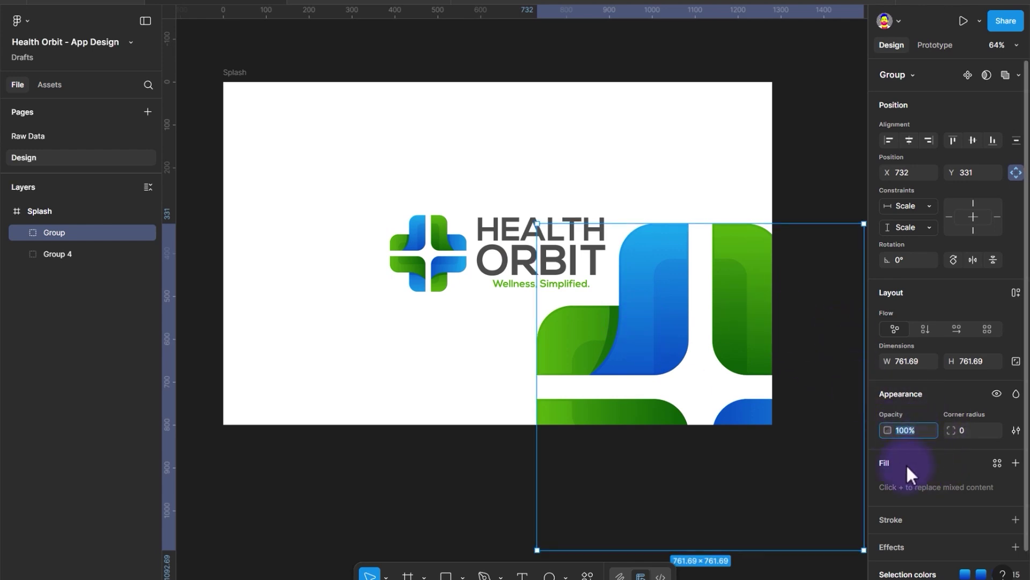
Set the opacity of the enlarged logo symbol on the Splash frame to 30%.
text(30)
key(Return)
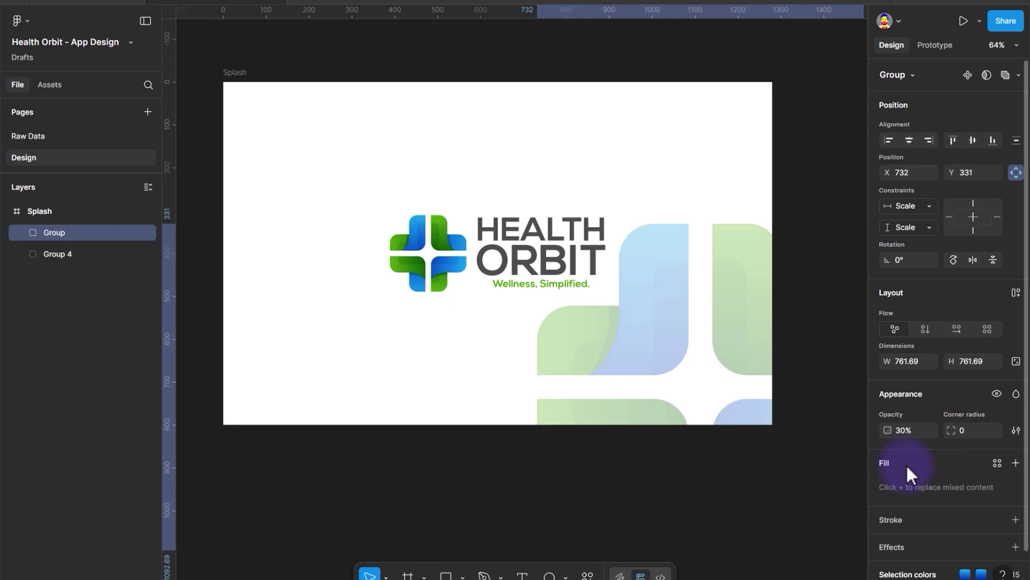
Check how the splash screen looks in the tablet prototype preview, and return to the design file.
click(348, 2)
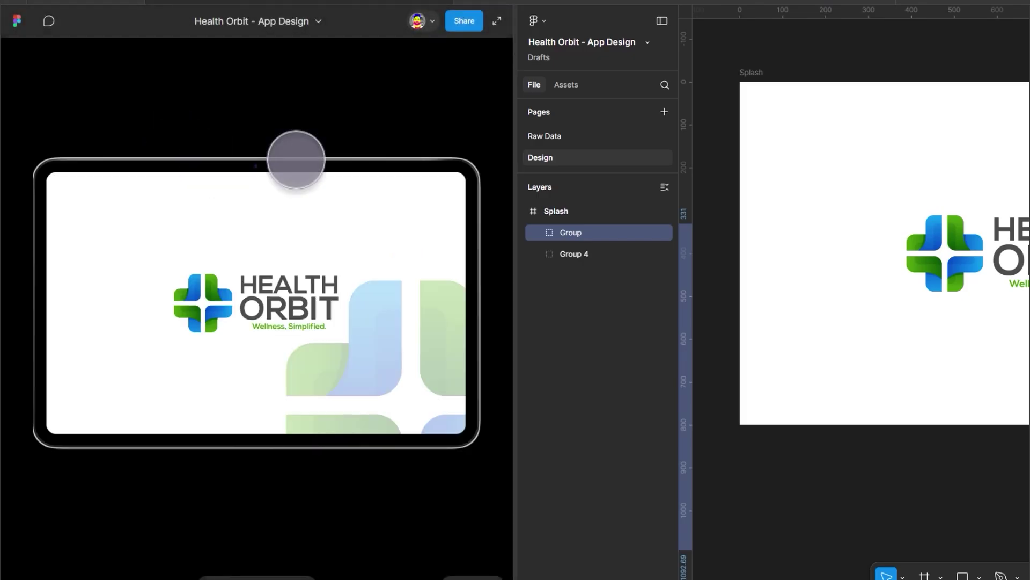
click(736, 207)
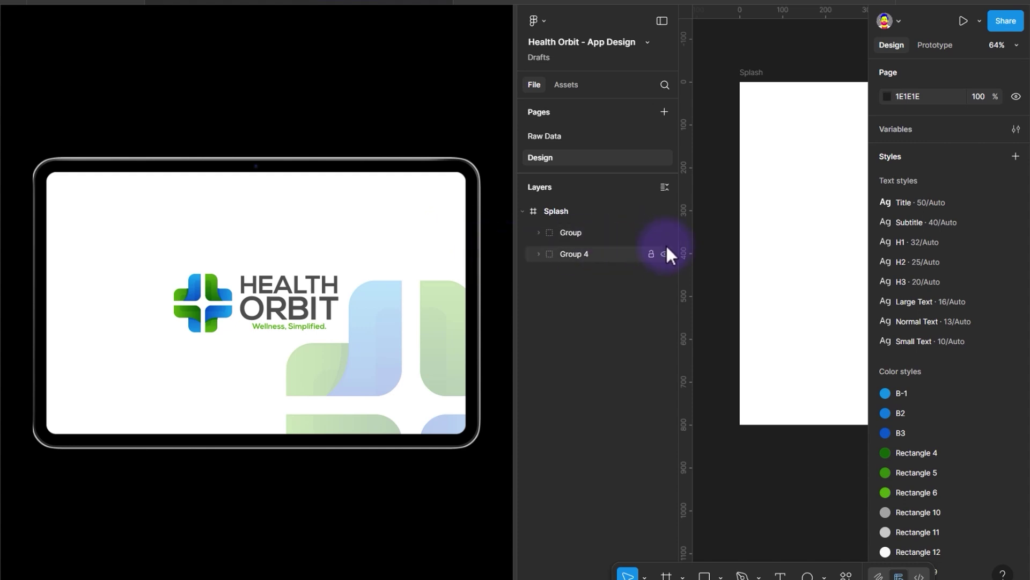
key(shift+0)
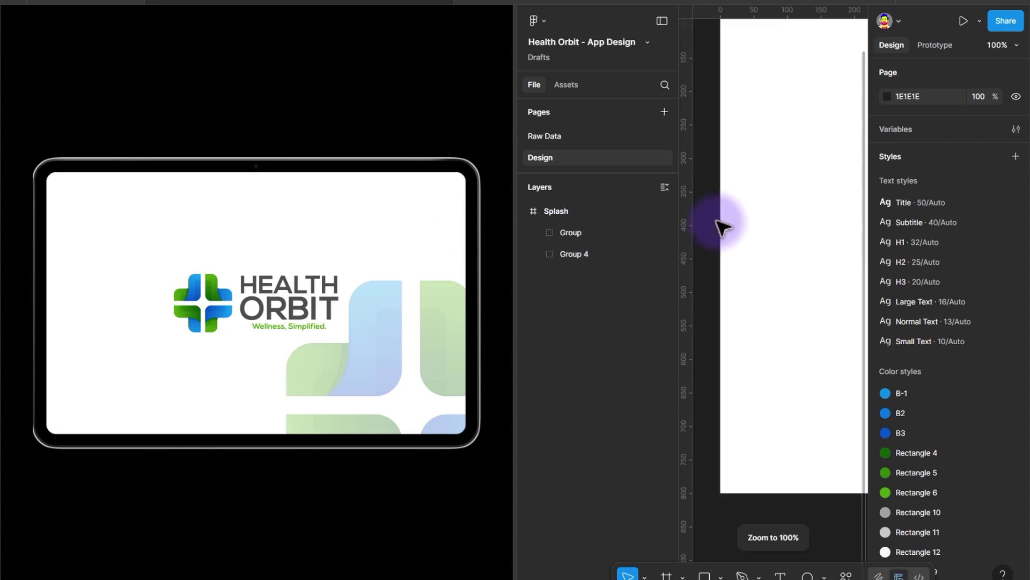
key(shift+1)
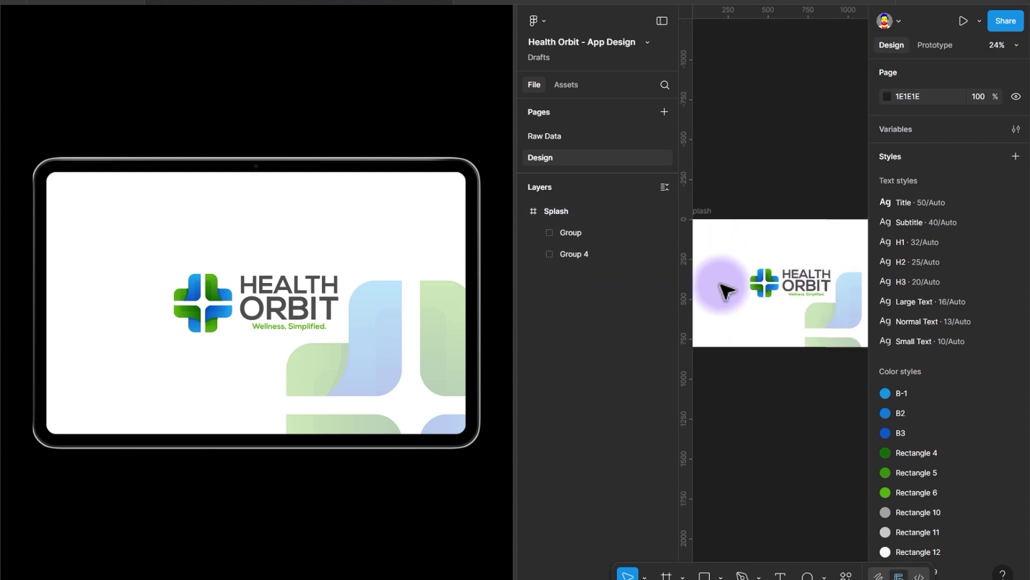
mouse_move(392, 8)
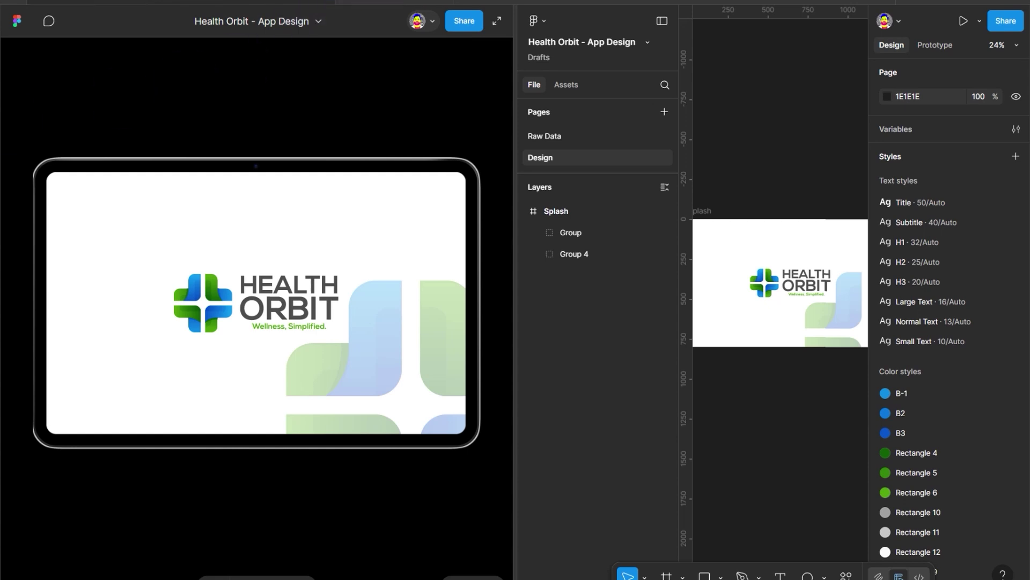
click(366, 4)
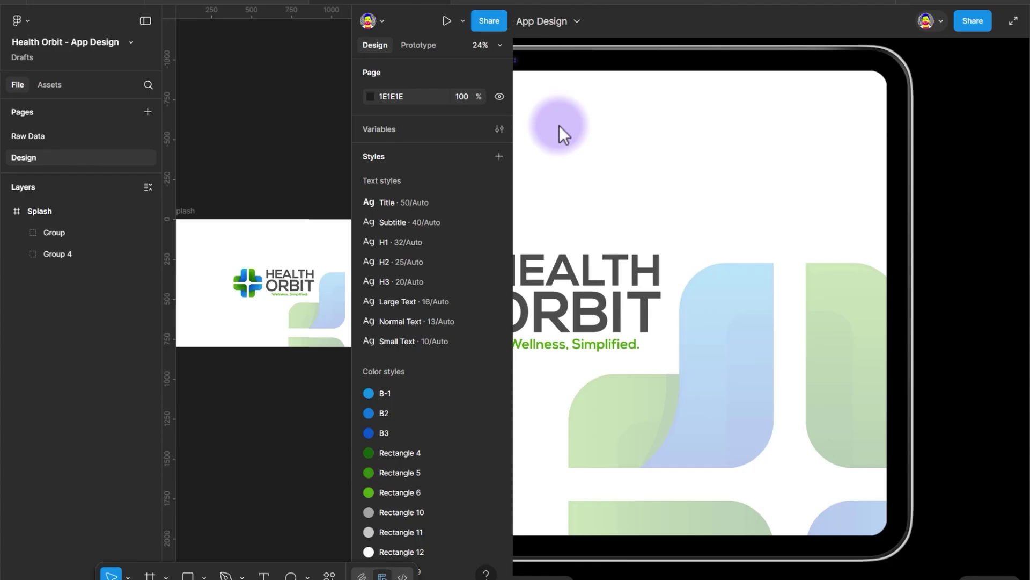
click(260, 3)
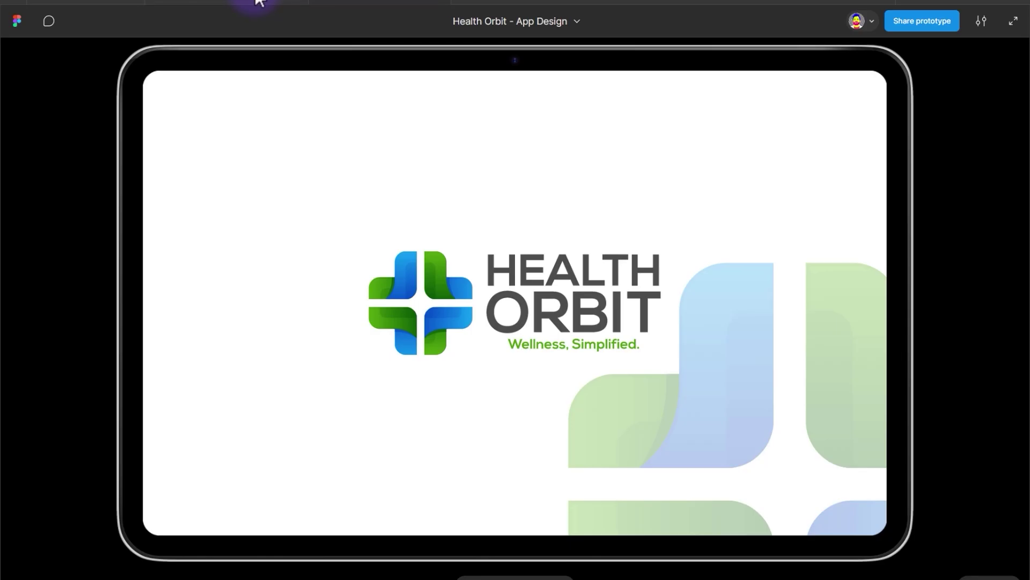
click(238, 2)
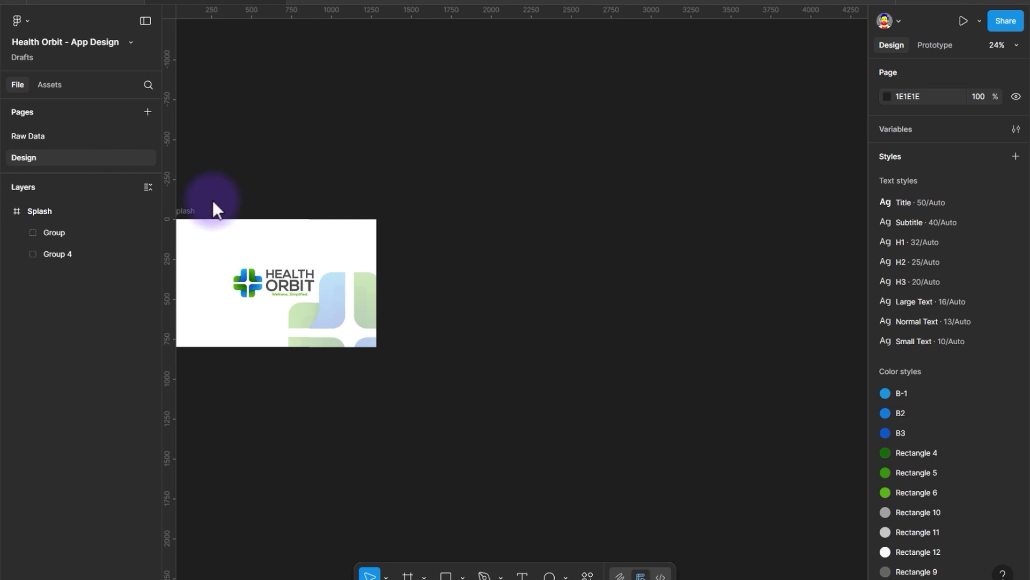
click(345, 336)
drag(307, 310, 452, 324)
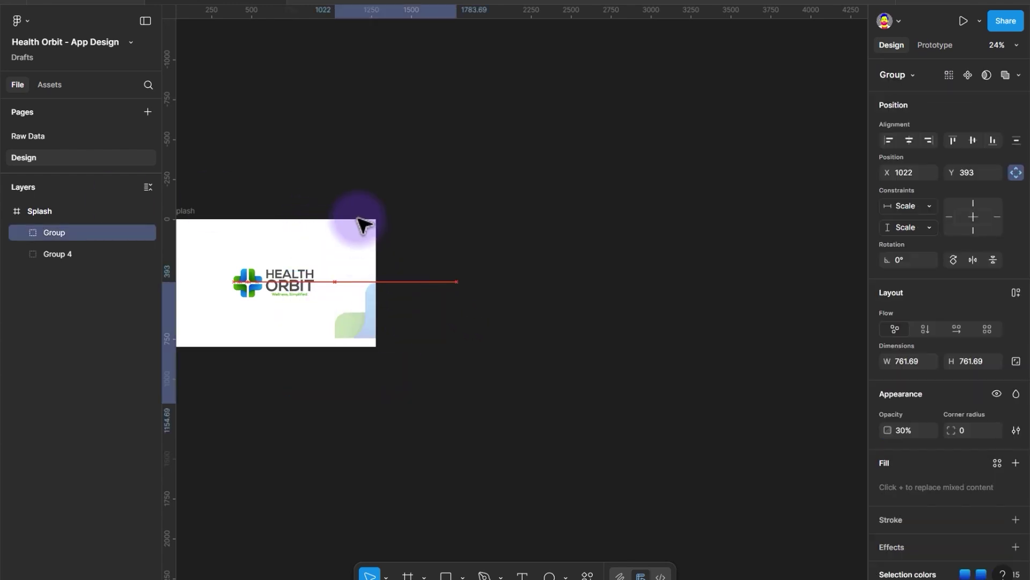
key(ctrl+z)
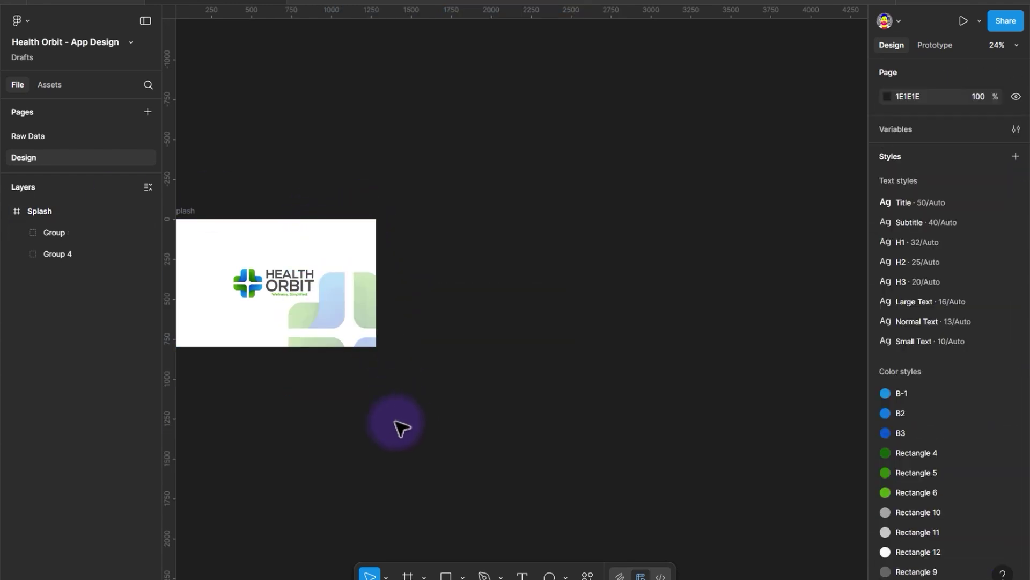
Move the enlarged logo symbol behind the logo to the left part of the Splash frame, at about X -195, Y 31.
drag(269, 294, 399, 354)
scroll(399, 354, up, 2)
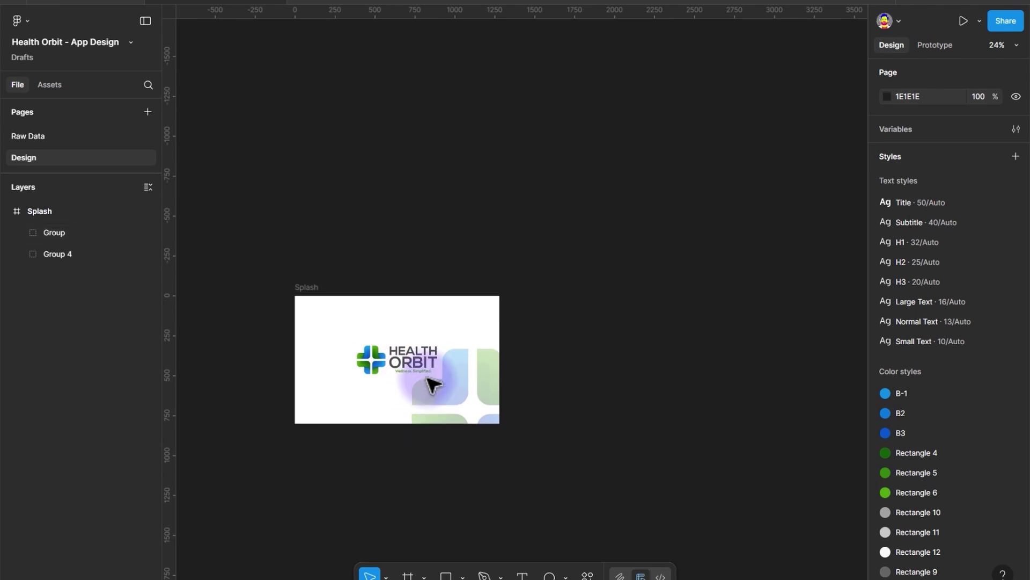
drag(459, 402, 314, 342)
drag(314, 349, 311, 344)
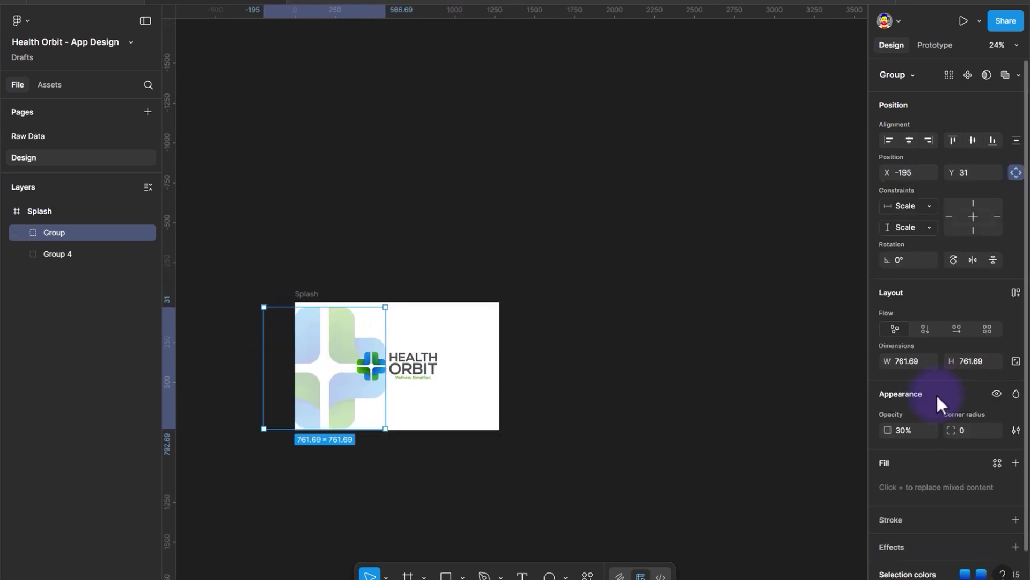
Set the enlarged symbol's opacity to 10% and place it in the Splash frame's lower-right corner at about X 770, Y 312.
click(922, 432)
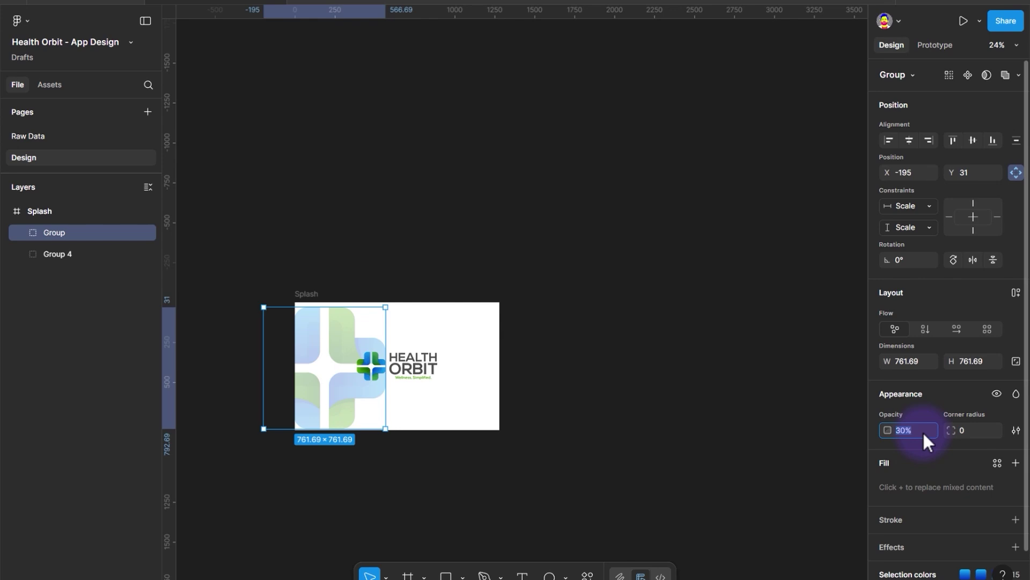
text(10)
key(Return)
drag(350, 337, 499, 375)
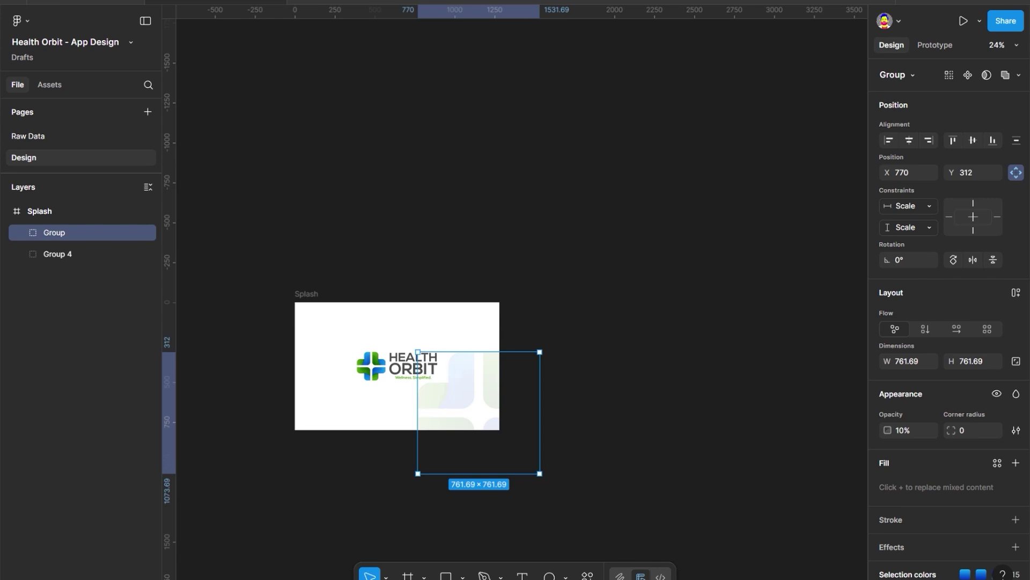
click(428, 247)
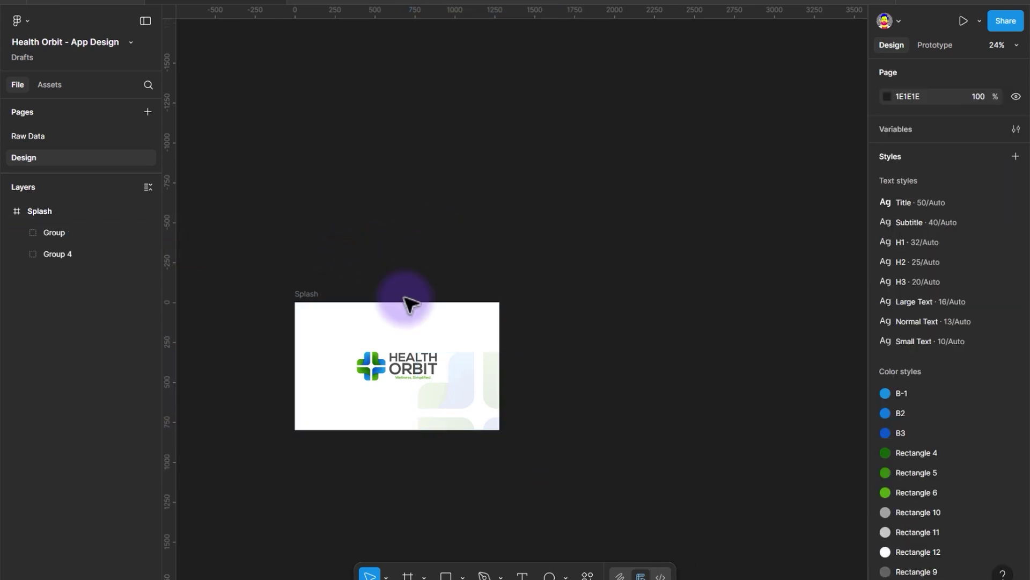
drag(334, 336, 264, 197)
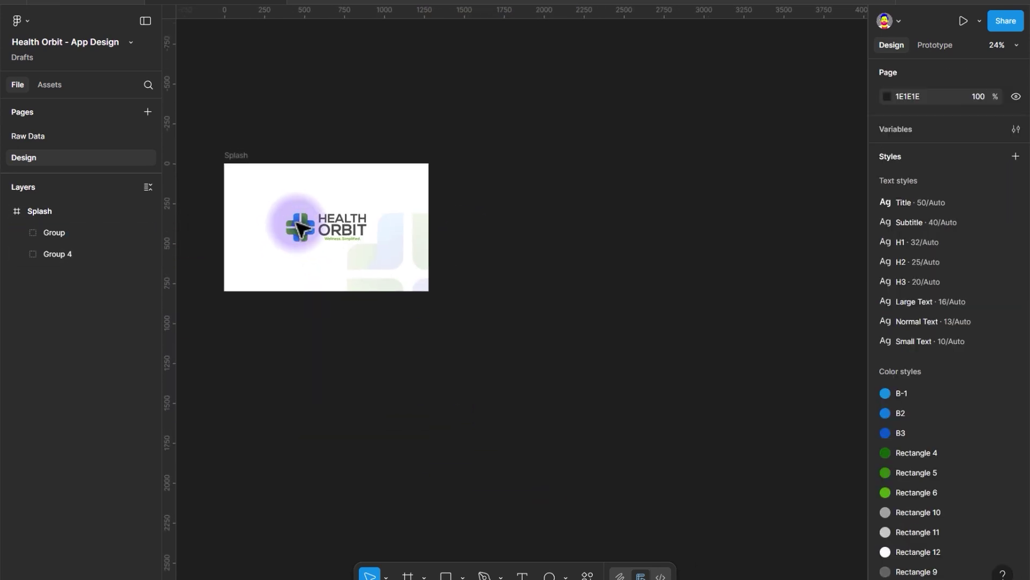
click(239, 156)
drag(239, 164, 256, 336)
key(ctrl+z)
key(ctrl+z)
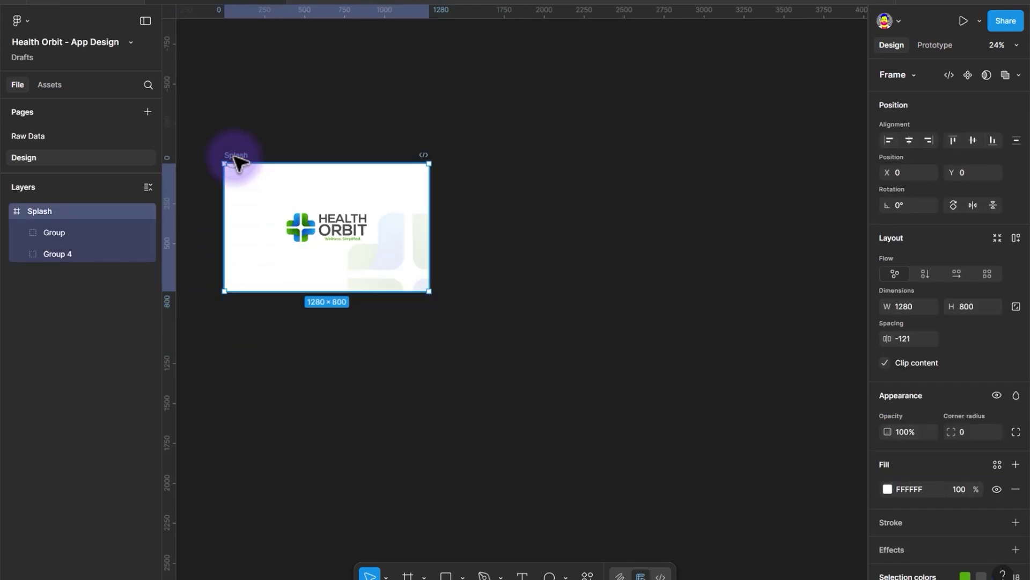
Duplicate the Splash frame directly below the original at about Y 953 and name the copy Sign Up.
drag(239, 161, 244, 300)
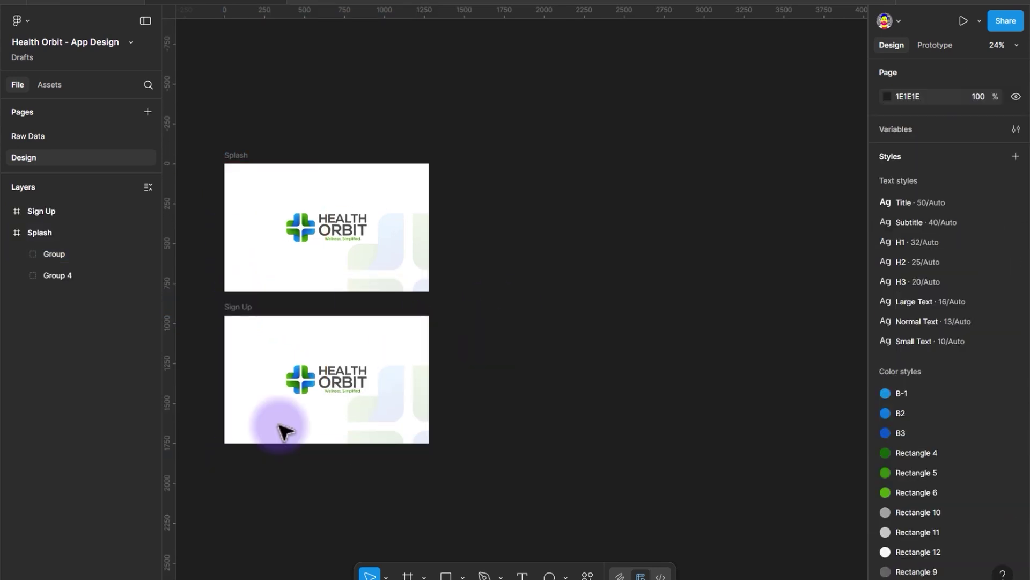
Delete the faded background symbol and the Health Orbit logo from the Sign Up frame.
scroll(291, 421, up, 3)
scroll(282, 419, down, 3)
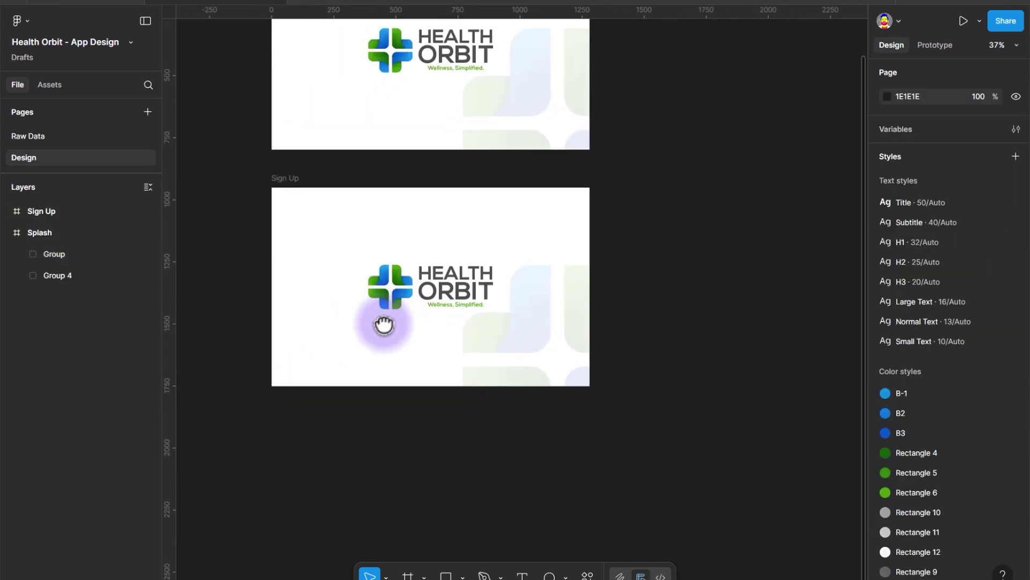
click(542, 317)
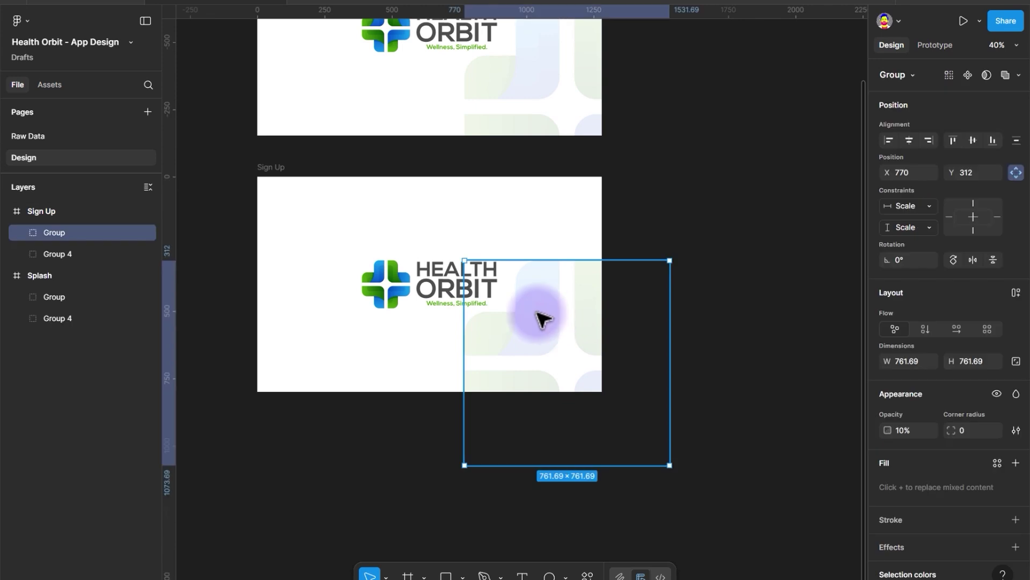
key(Delete)
click(492, 297)
key(Delete)
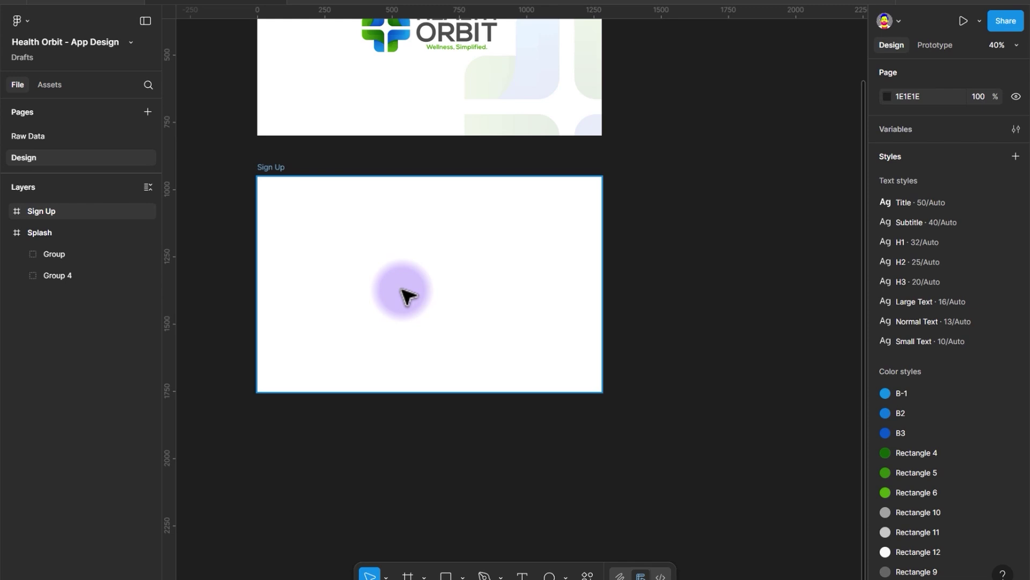
click(627, 353)
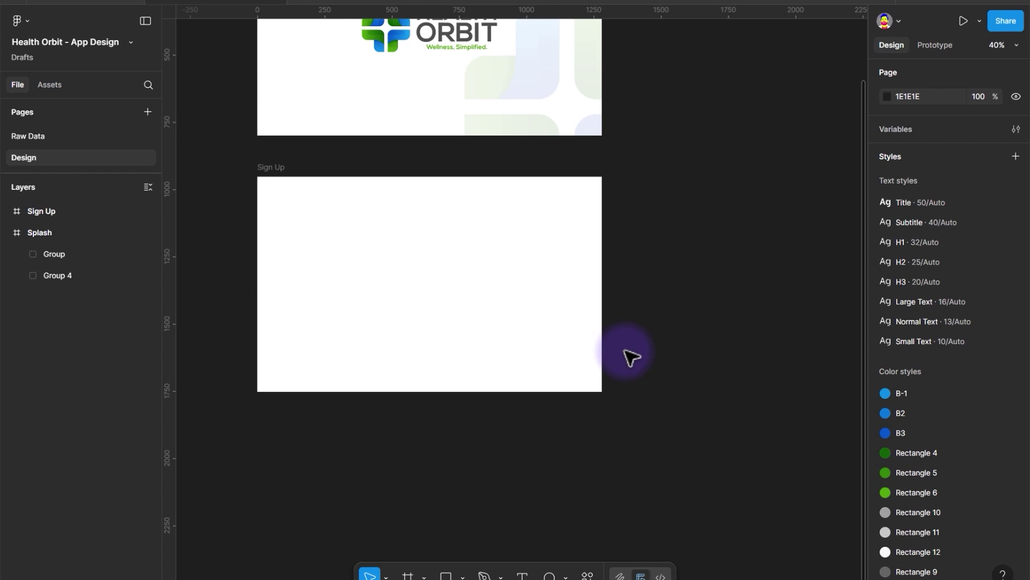
Align the Health Orbit logo group to the horizontal center of the Splash frame.
click(272, 167)
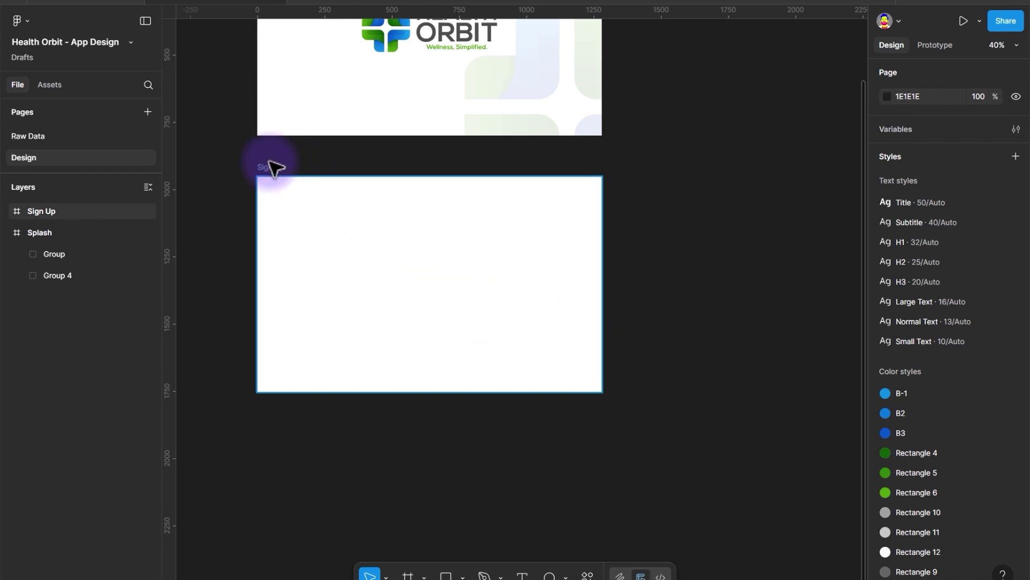
click(299, 119)
scroll(349, 177, up, 1)
click(414, 59)
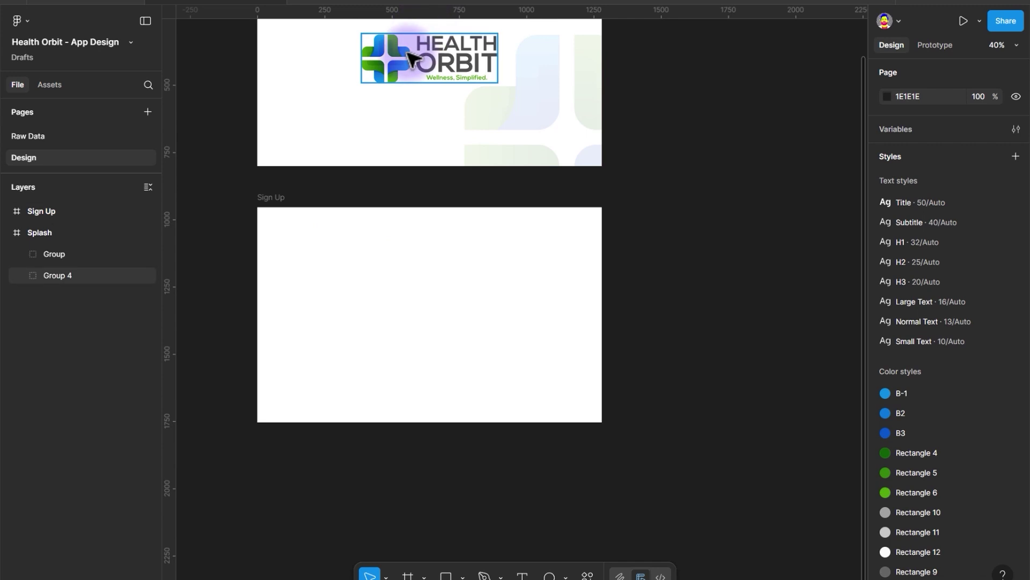
click(413, 58)
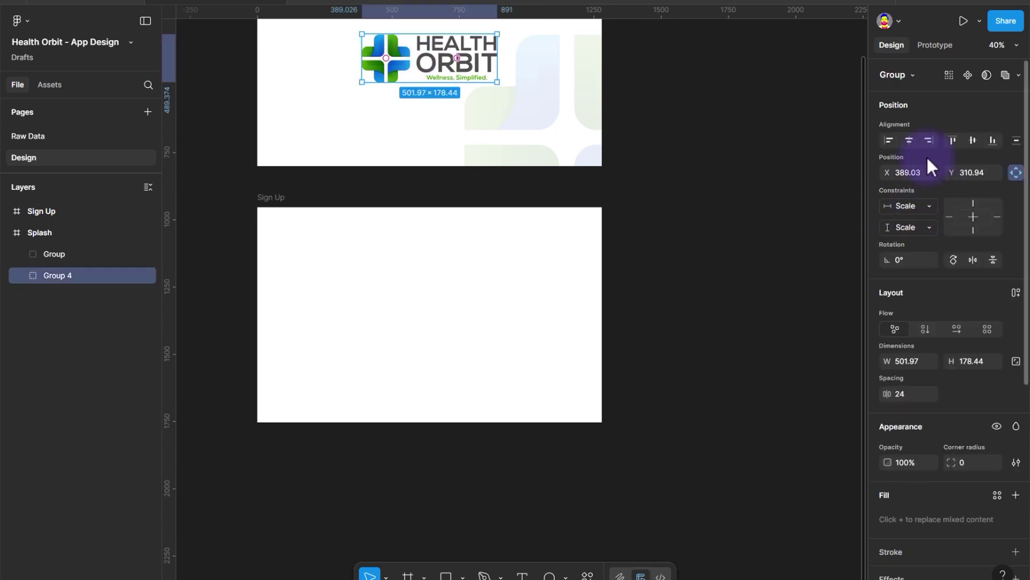
click(912, 141)
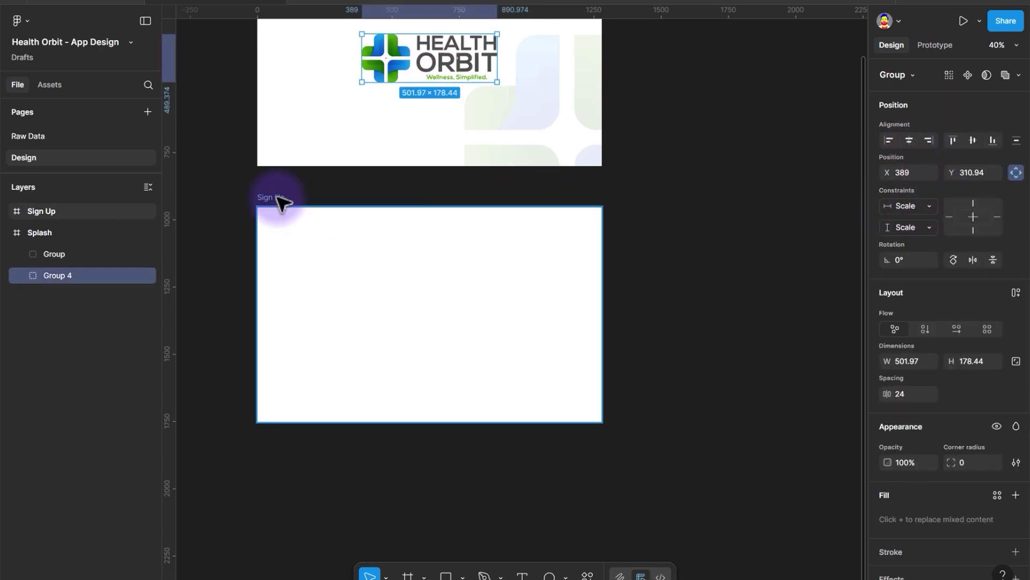
Add a columns layout guide with a count of 12 to the Sign Up frame.
click(287, 219)
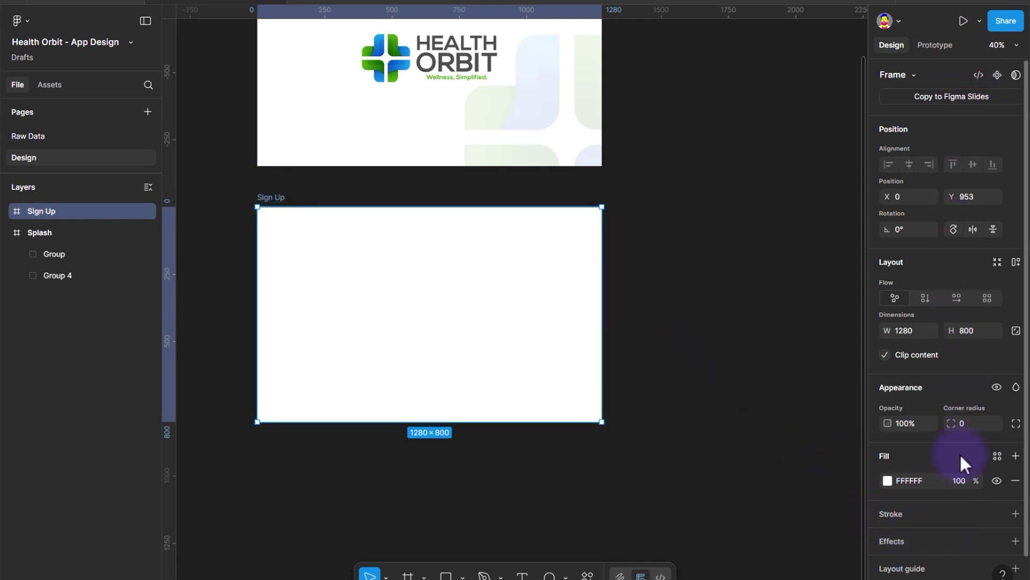
scroll(958, 525, down, 2)
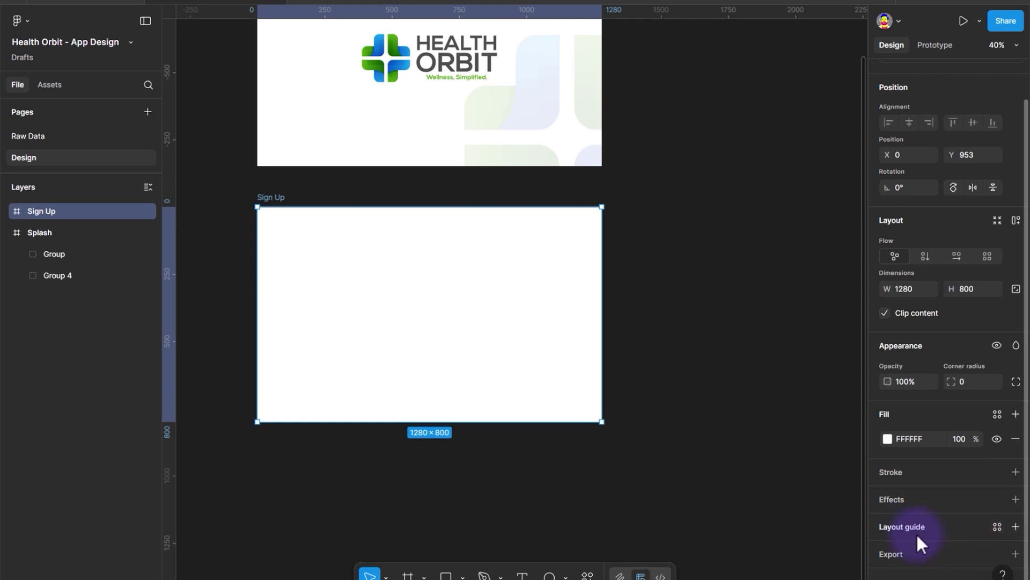
click(1014, 526)
click(747, 522)
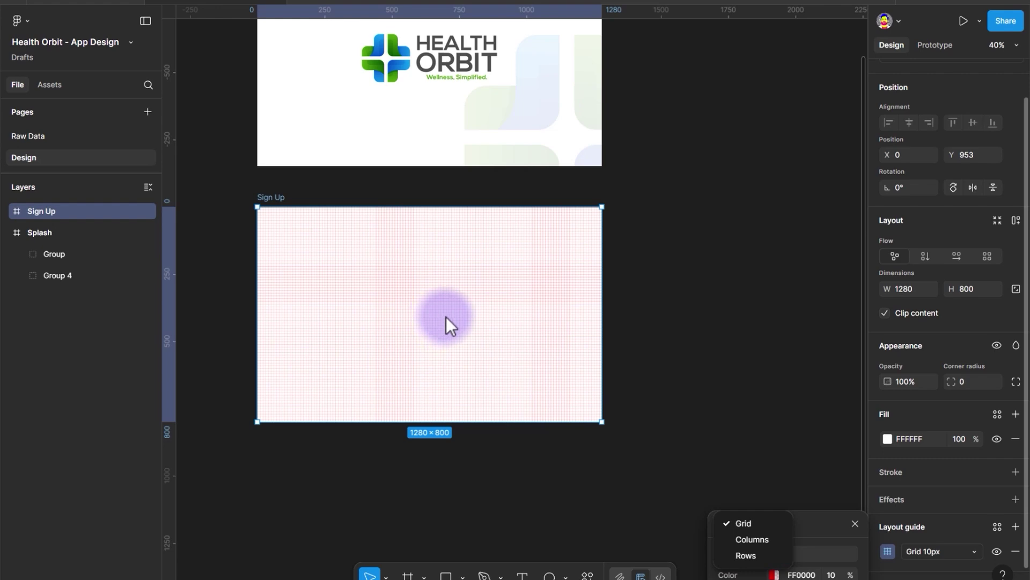
click(746, 541)
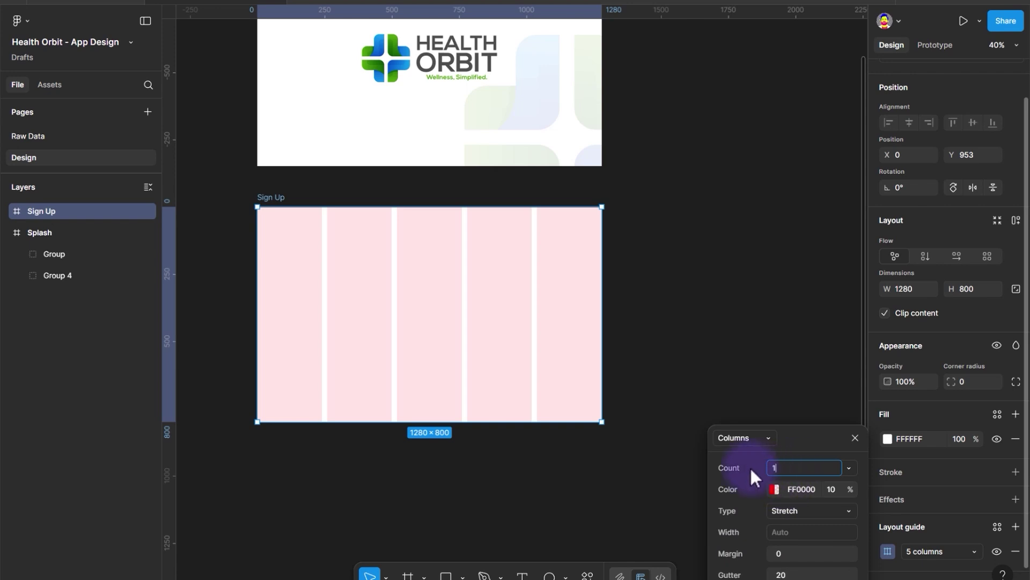
text(12)
key(Tab)
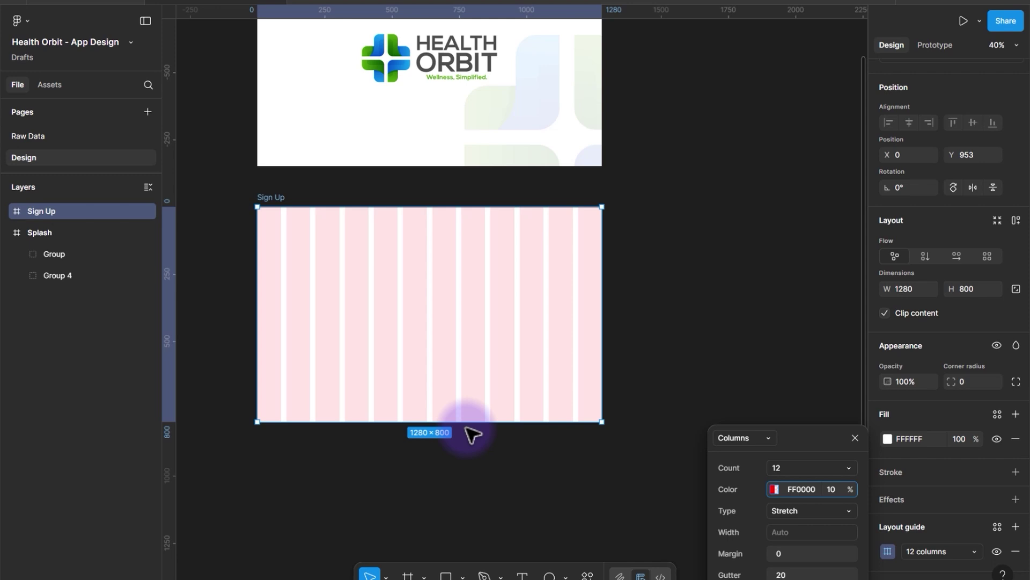
Change the color of the Sign Up frame's column guide to cyan 00EAFF.
click(775, 490)
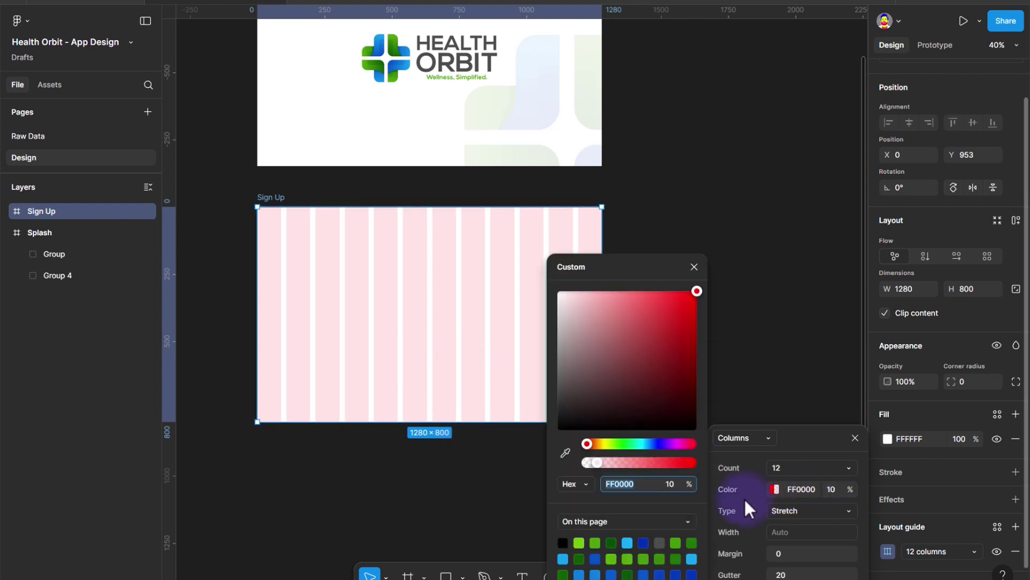
click(641, 443)
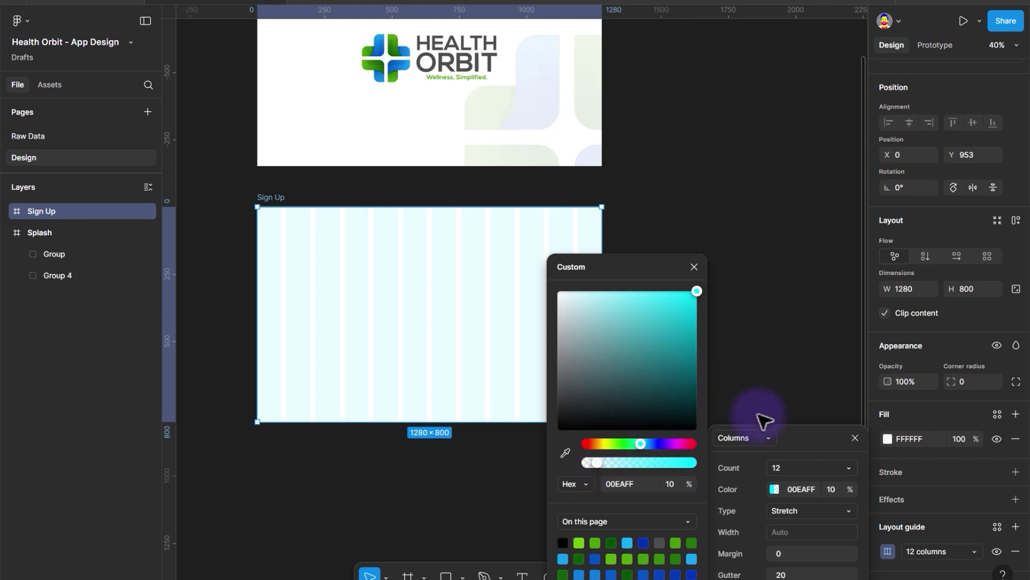
click(791, 471)
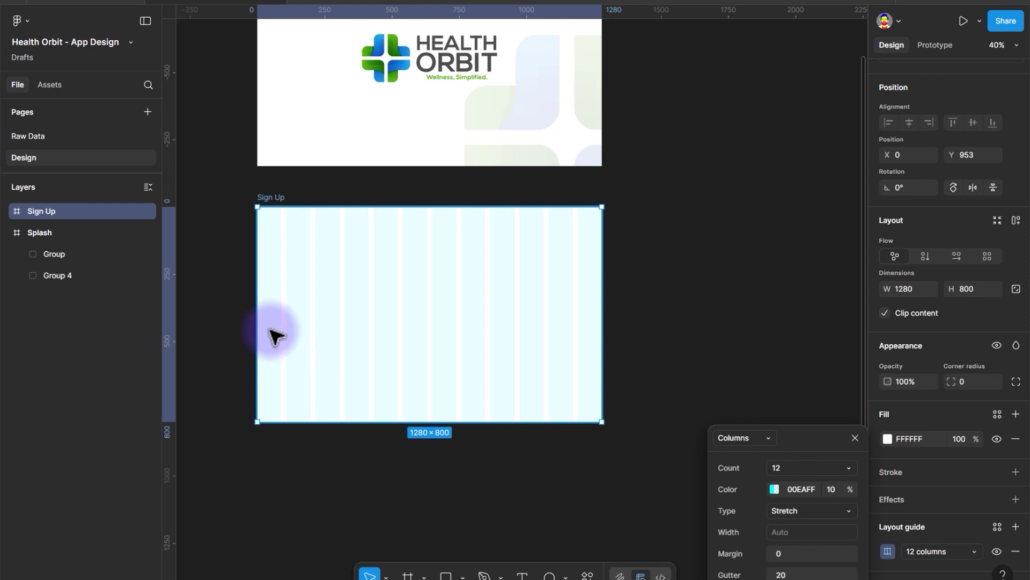
Set the Sign Up frame's column guide type to Center with a column width of 76.
click(794, 513)
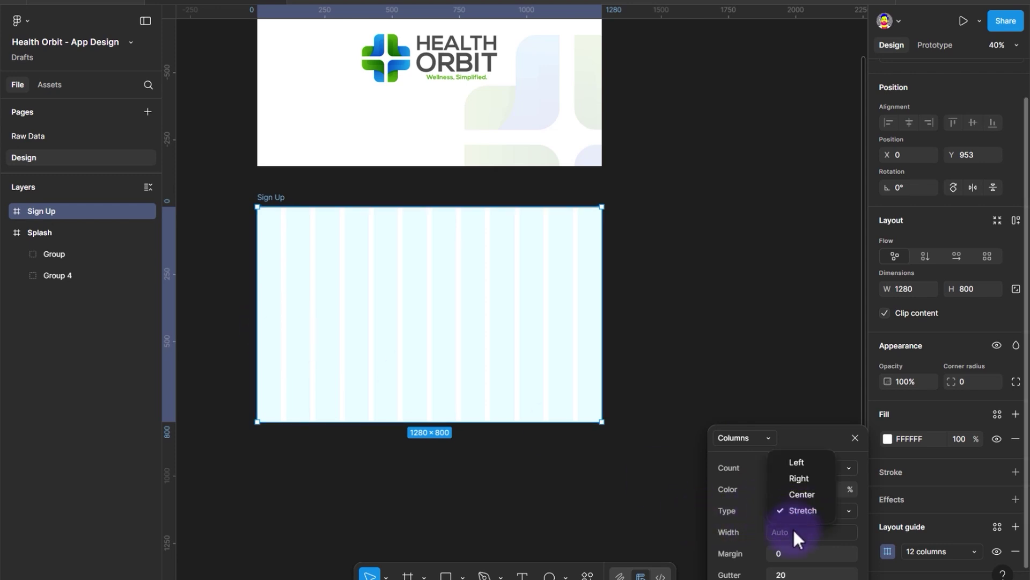
click(794, 493)
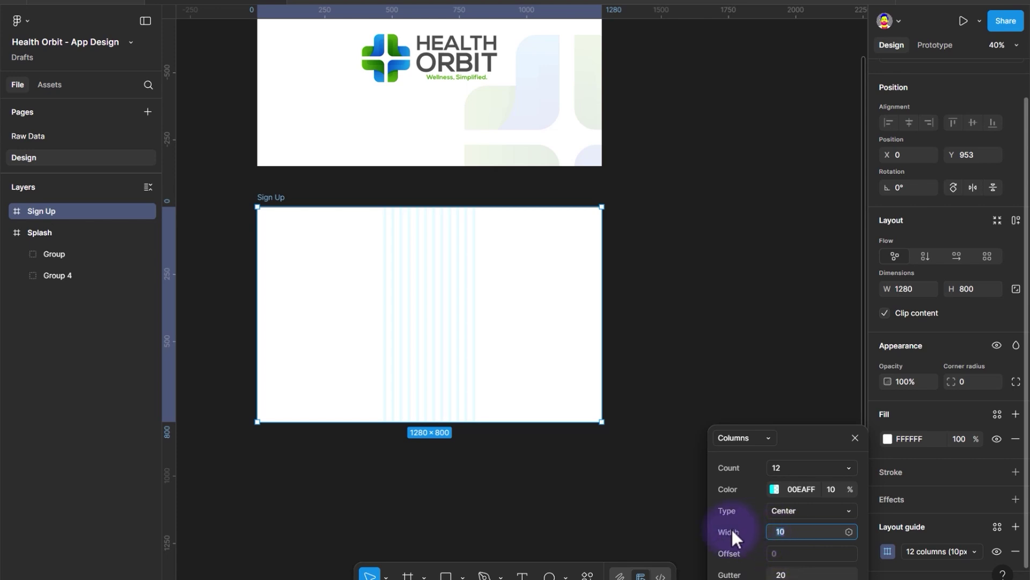
drag(720, 524, 815, 524)
click(682, 551)
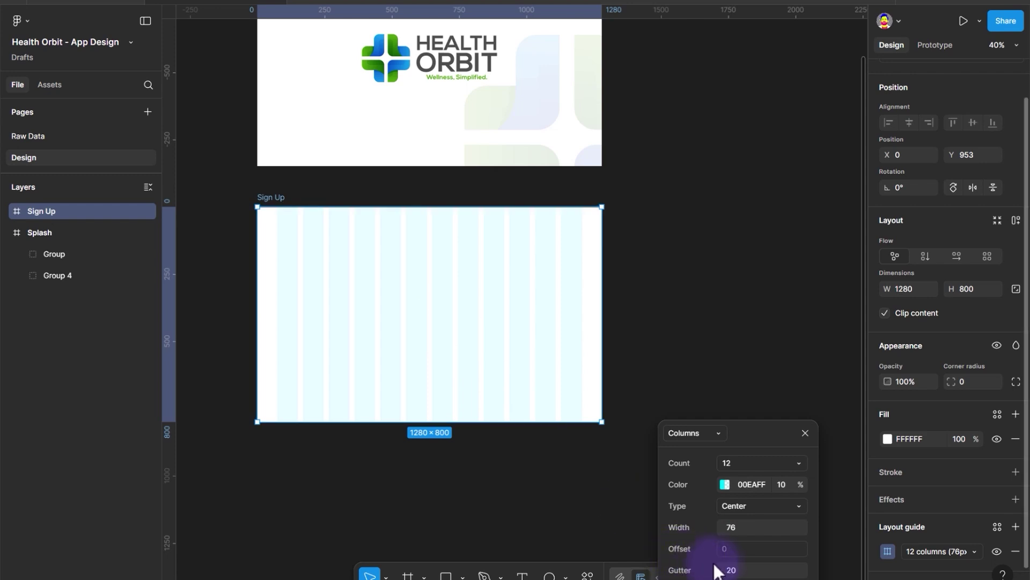
Set the Sign Up column guide's gutter to 16 and its column width to 80.
click(736, 571)
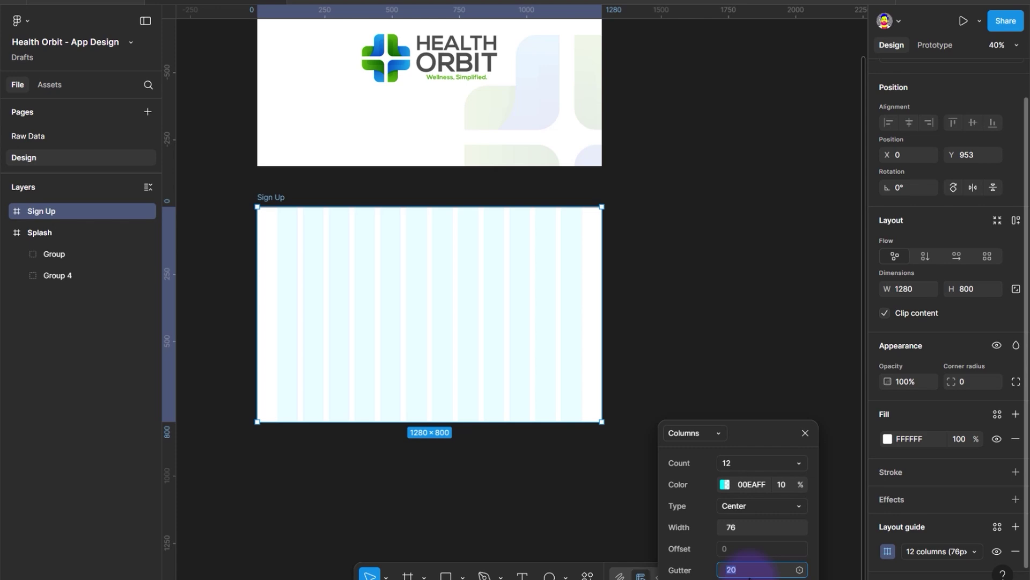
text(16)
key(Return)
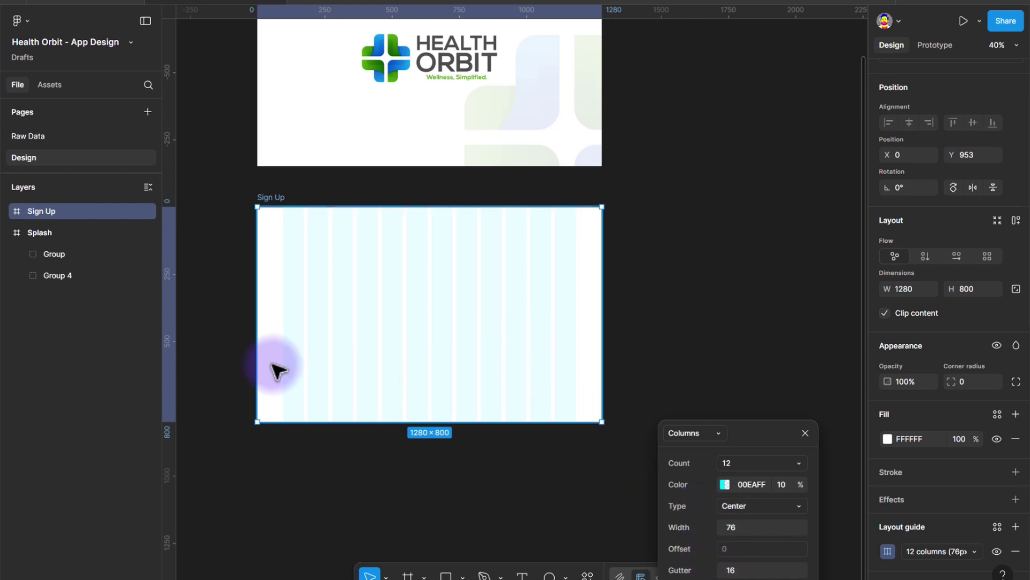
click(777, 525)
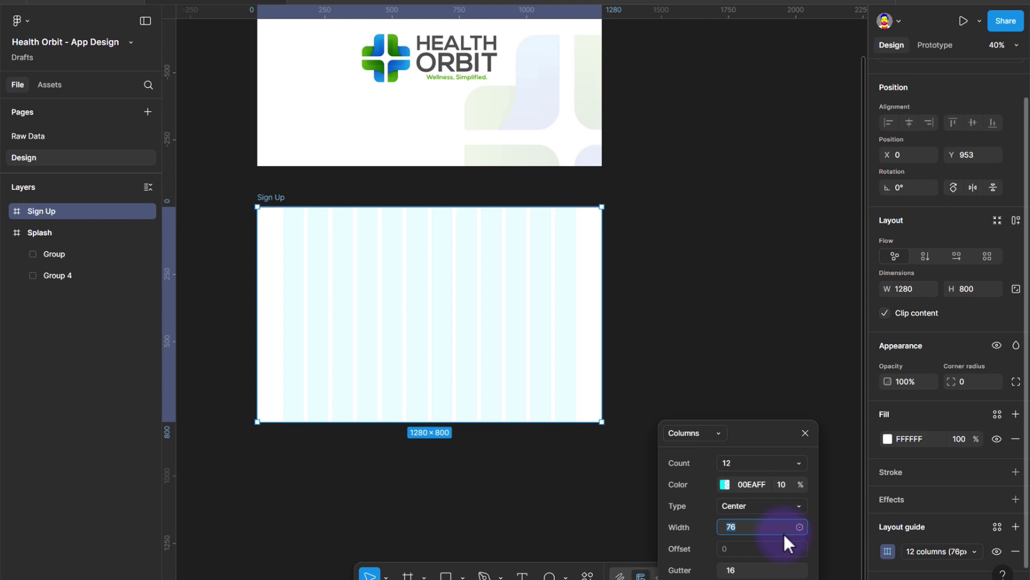
text(80)
key(Return)
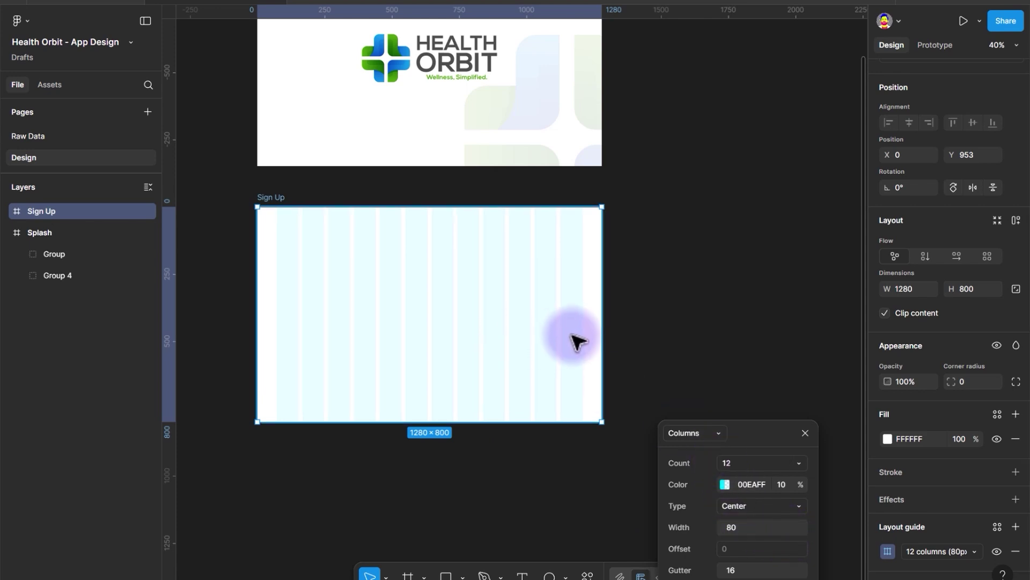
click(736, 503)
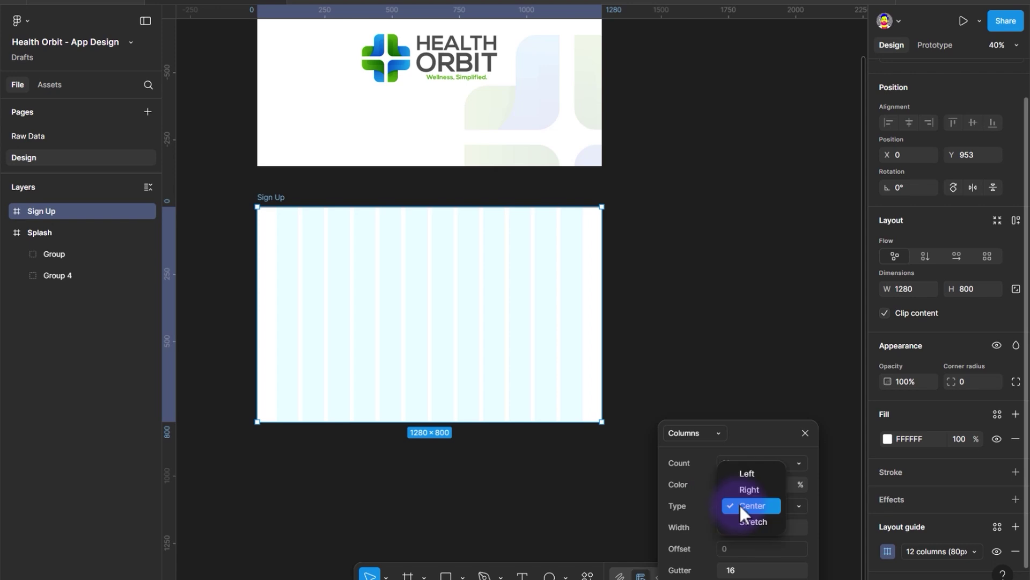
click(639, 315)
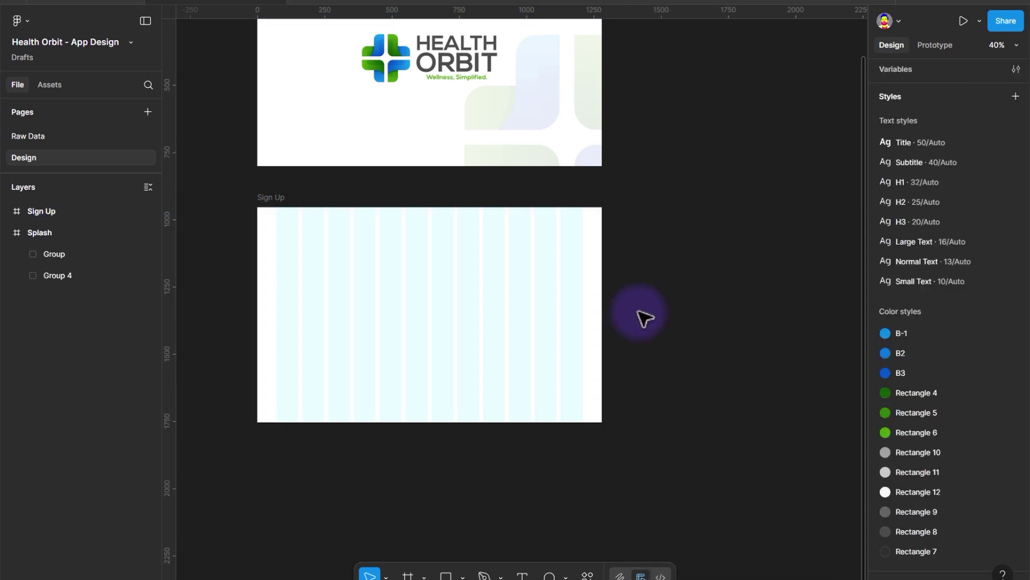
Save the Sign Up frame's column guide as a layout guide style named "12 Col - Tab".
click(281, 208)
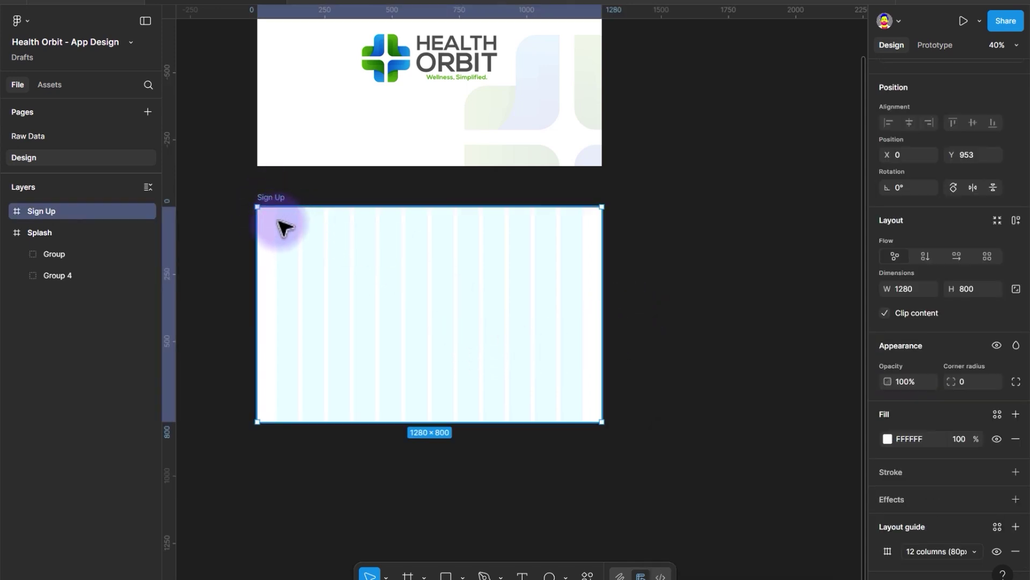
scroll(960, 568, down, 1)
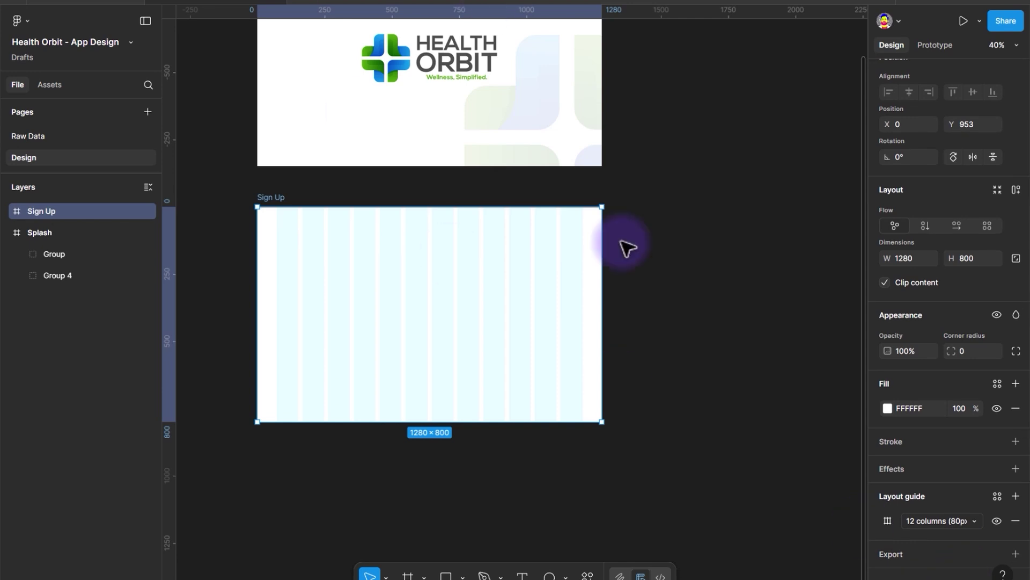
scroll(880, 526, down, 1)
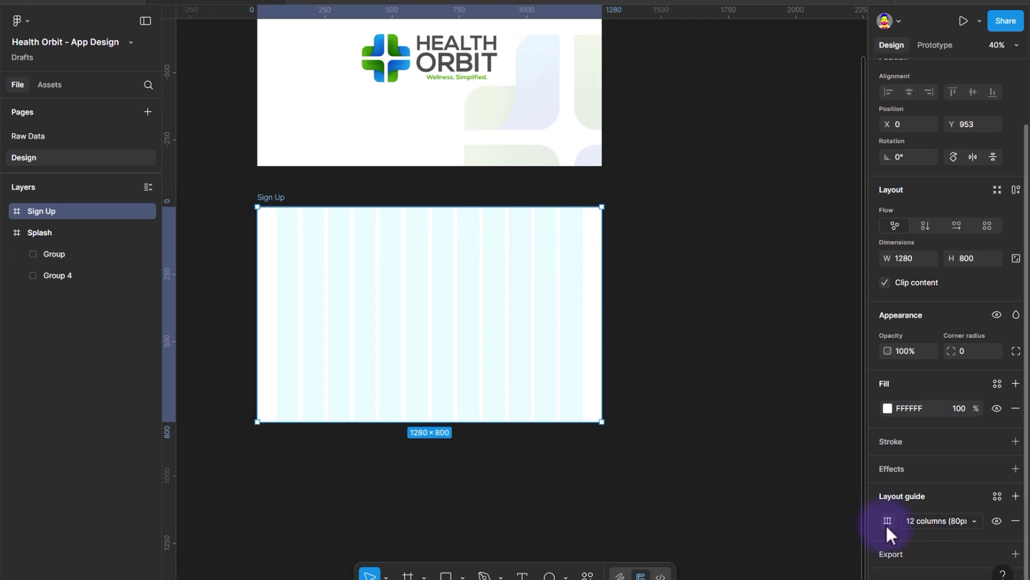
click(997, 496)
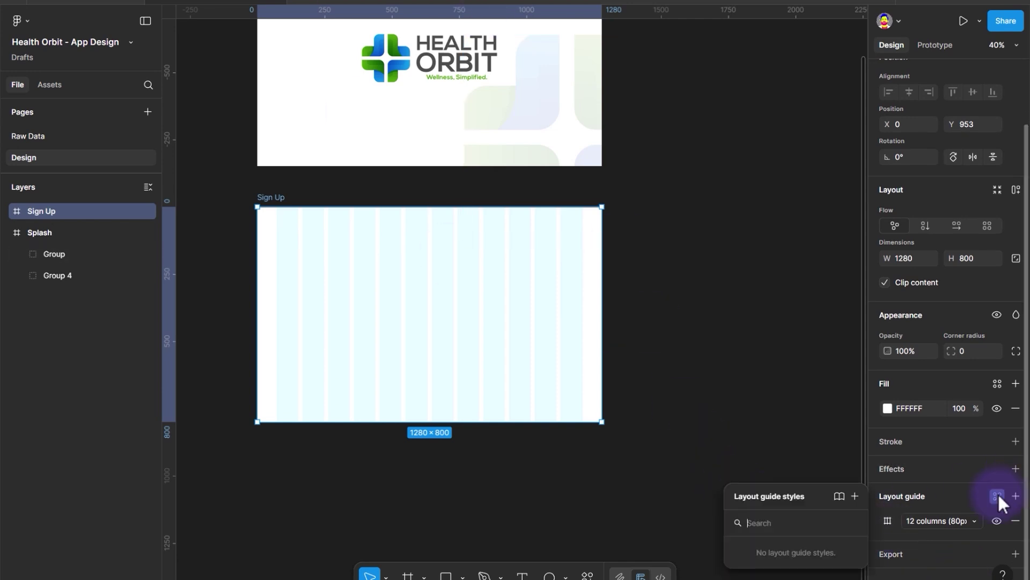
click(854, 496)
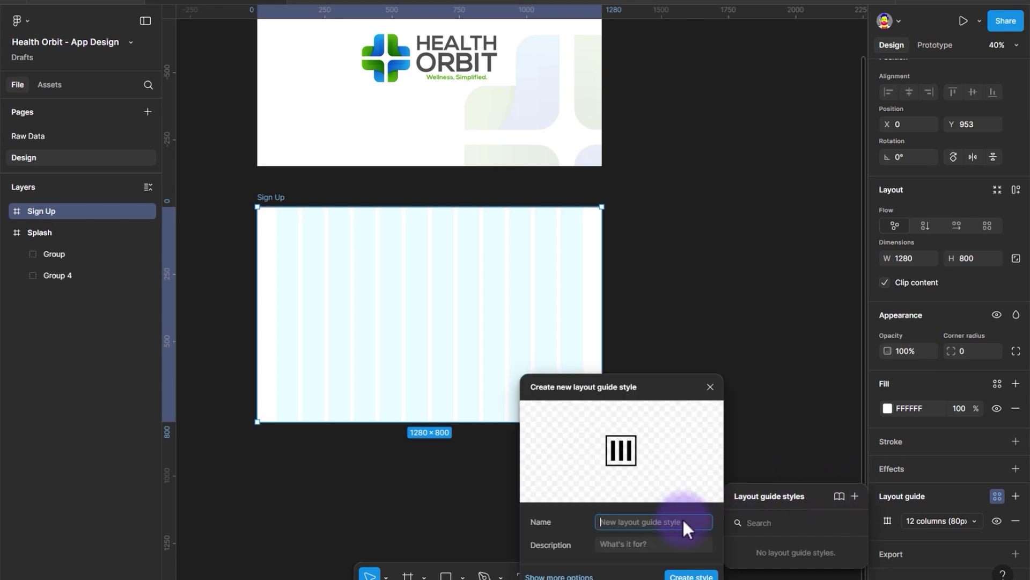
text(12 C)
key(BackSpace)
text(Col - Tab)
key(Return)
click(384, 515)
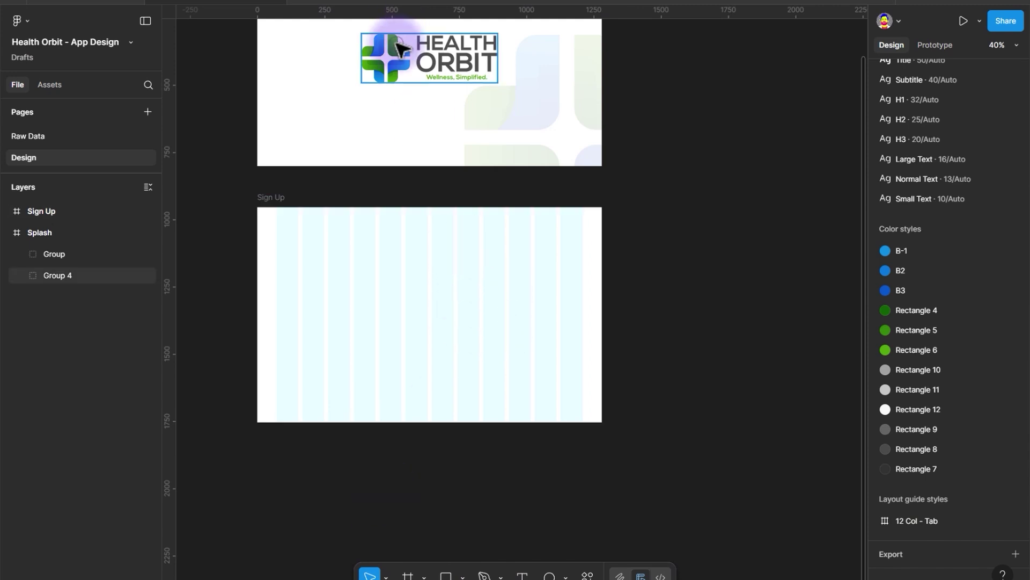
Copy the Splash logo into the Sign Up frame, scale it to about 368 × 131, and center it near the frame's upper edge.
mouse_move(401, 49)
mouse_down()
mouse_move(420, 220)
mouse_move(414, 272)
mouse_move(422, 267)
mouse_up()
drag(497, 305, 480, 296)
scroll(426, 361, up, 3)
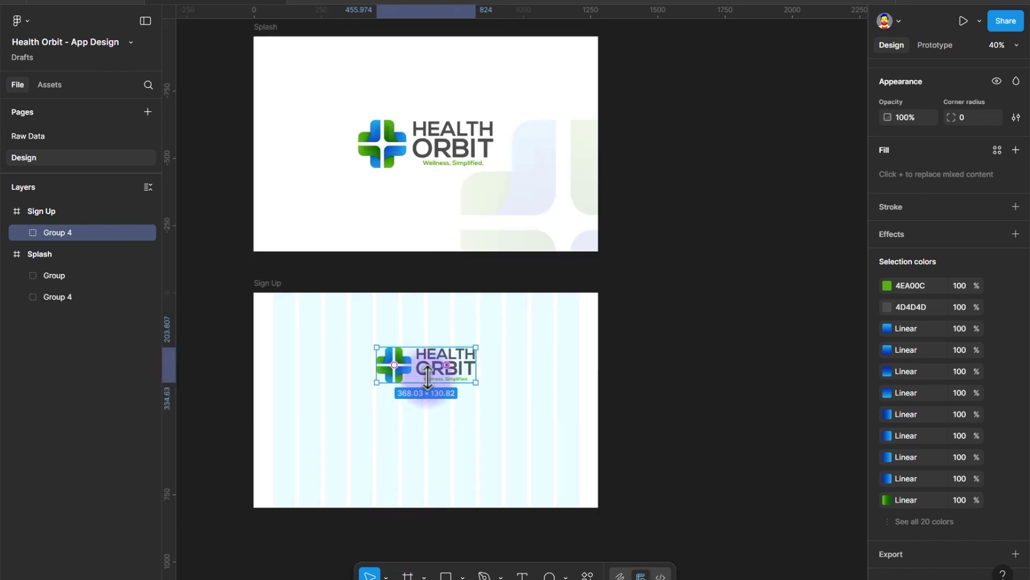
mouse_move(430, 361)
mouse_down()
mouse_move(432, 344)
mouse_move(420, 341)
mouse_up()
click(356, 379)
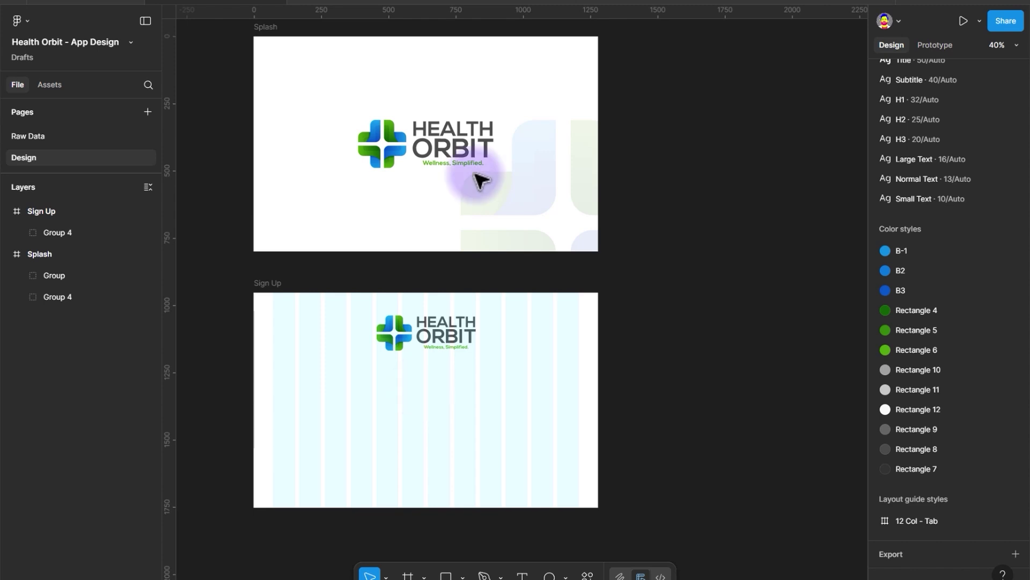
Edit the "12 Col - Tab" layout guide style to reduce its column color opacity to 5%.
click(271, 287)
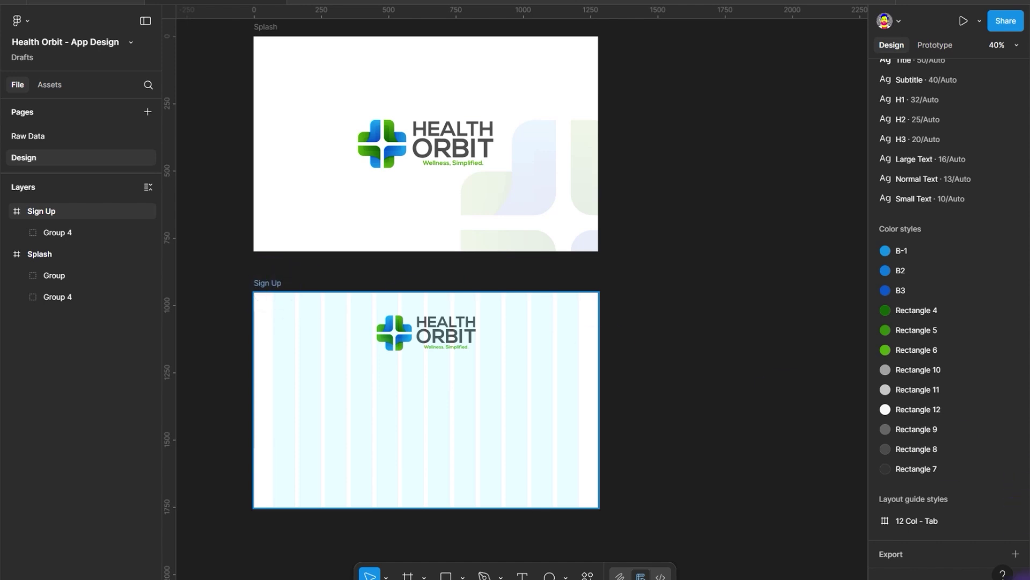
click(978, 526)
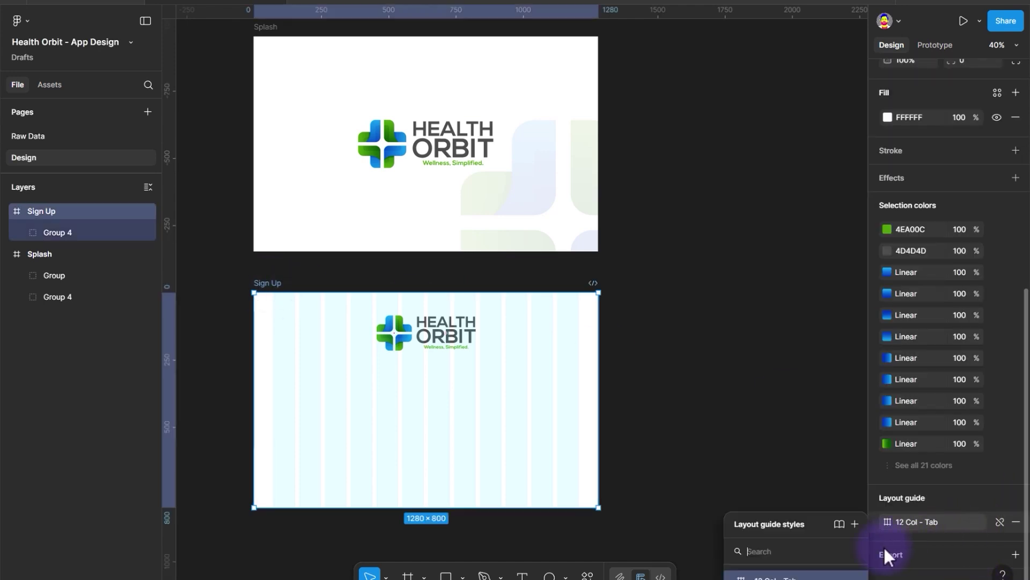
click(856, 577)
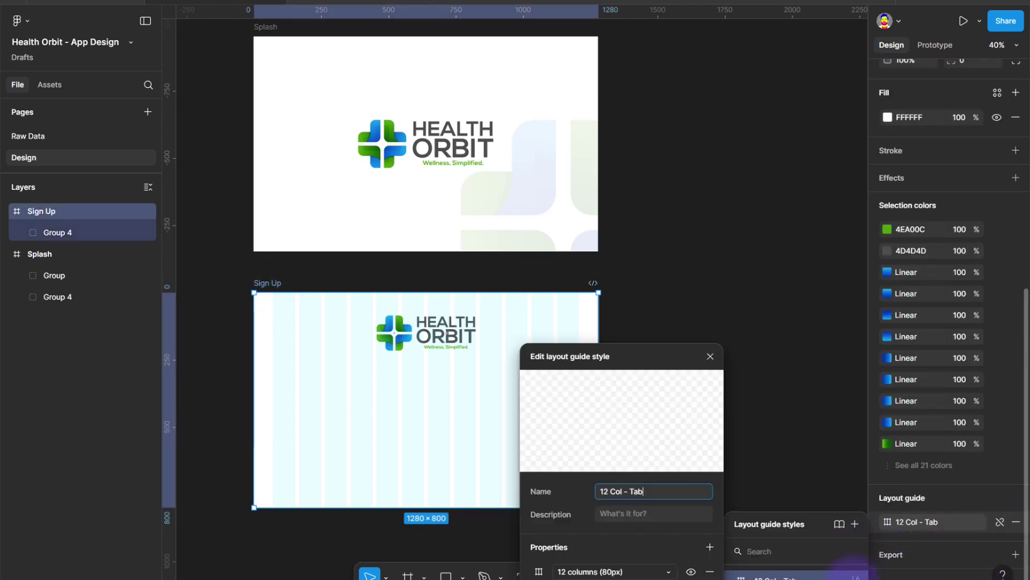
click(710, 356)
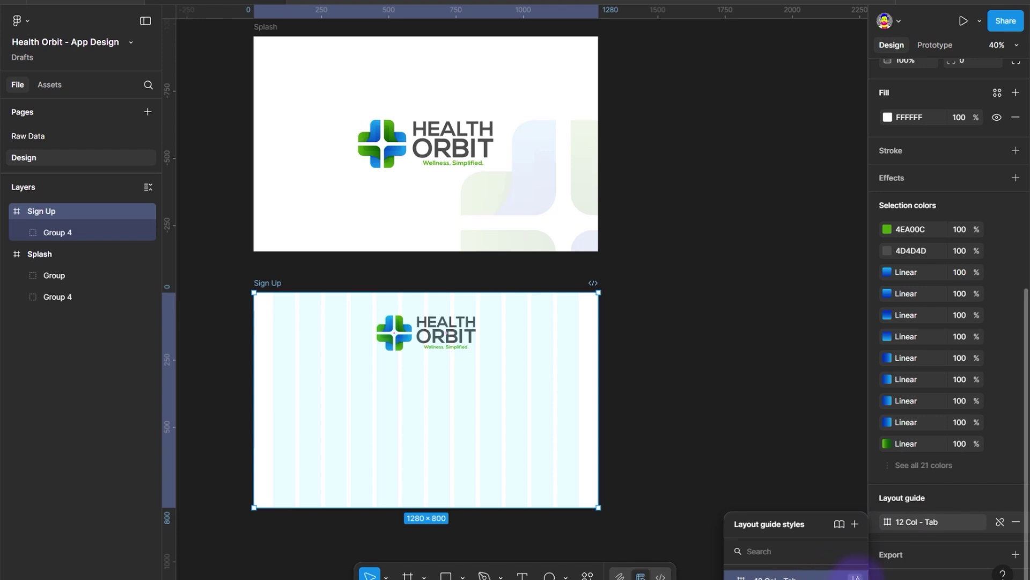
click(856, 577)
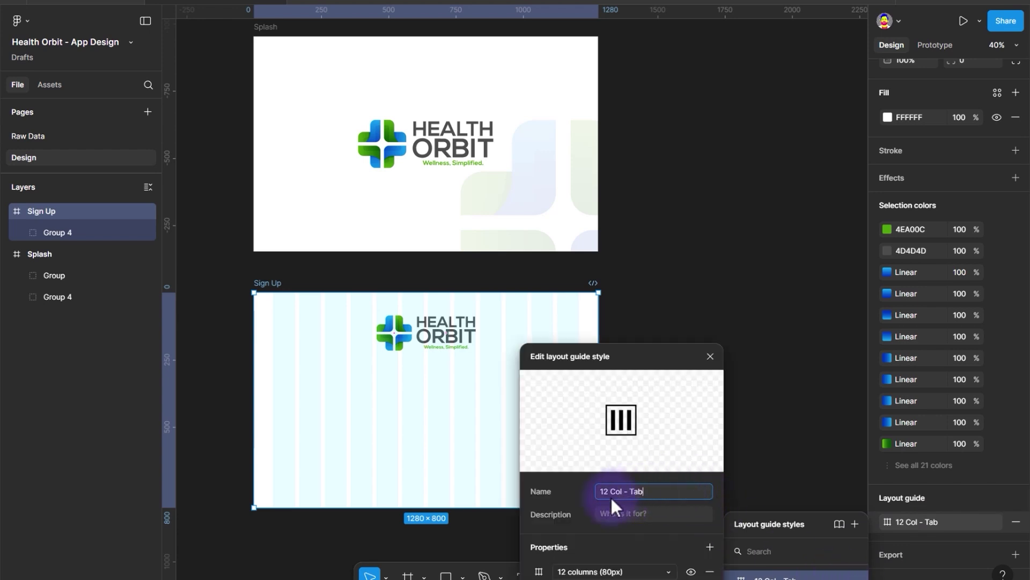
click(538, 570)
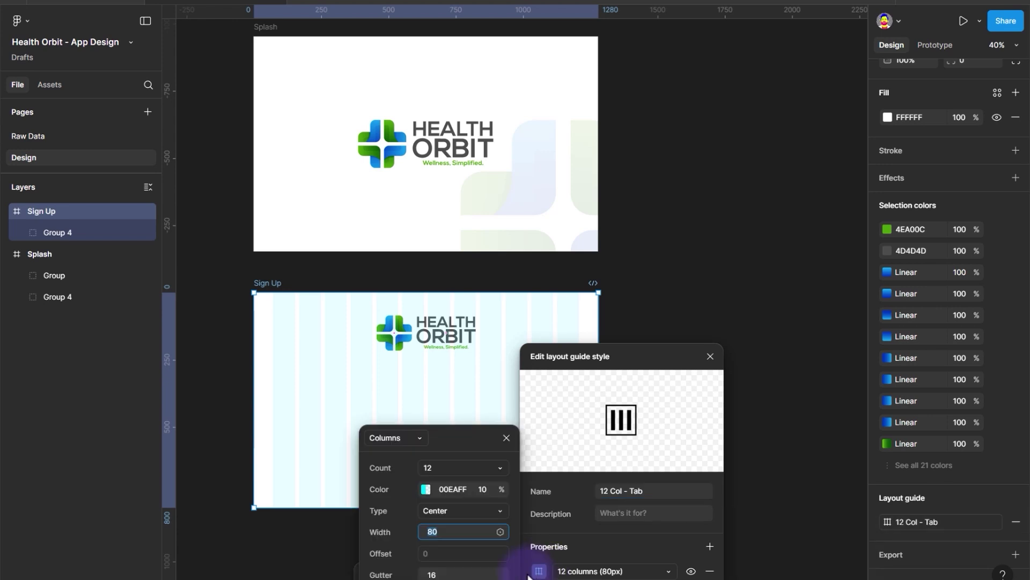
click(486, 489)
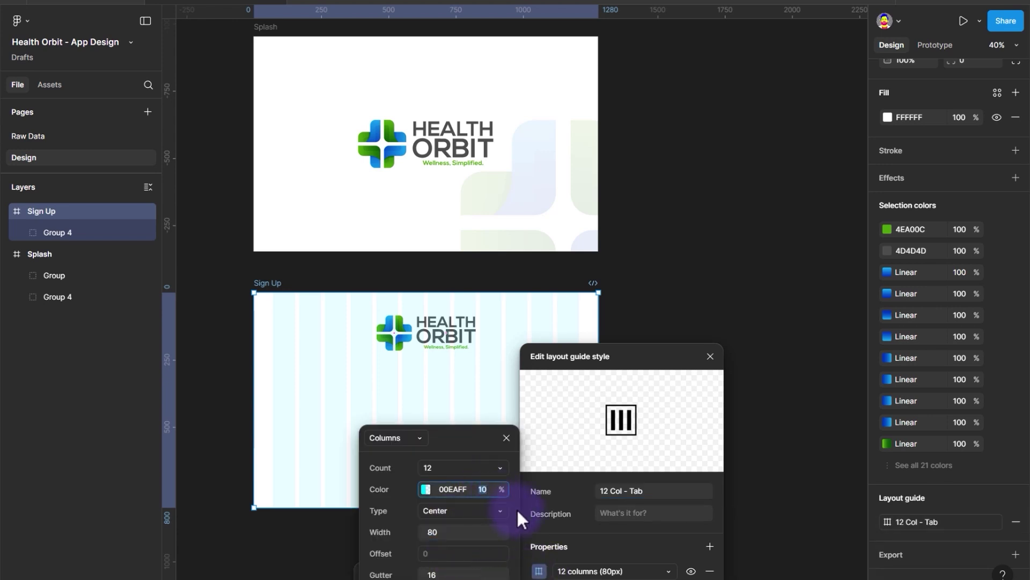
text(5)
key(Return)
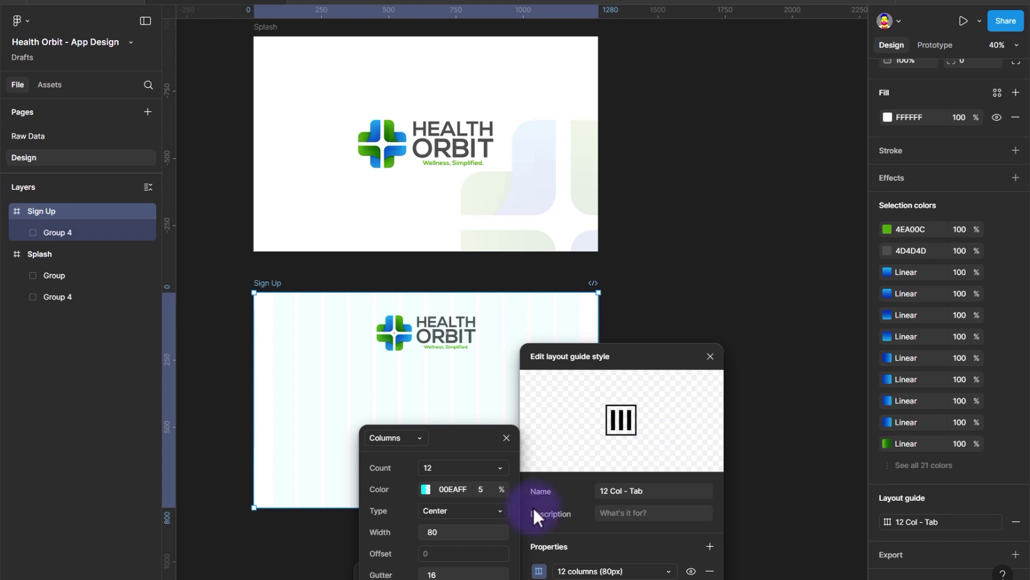
click(506, 438)
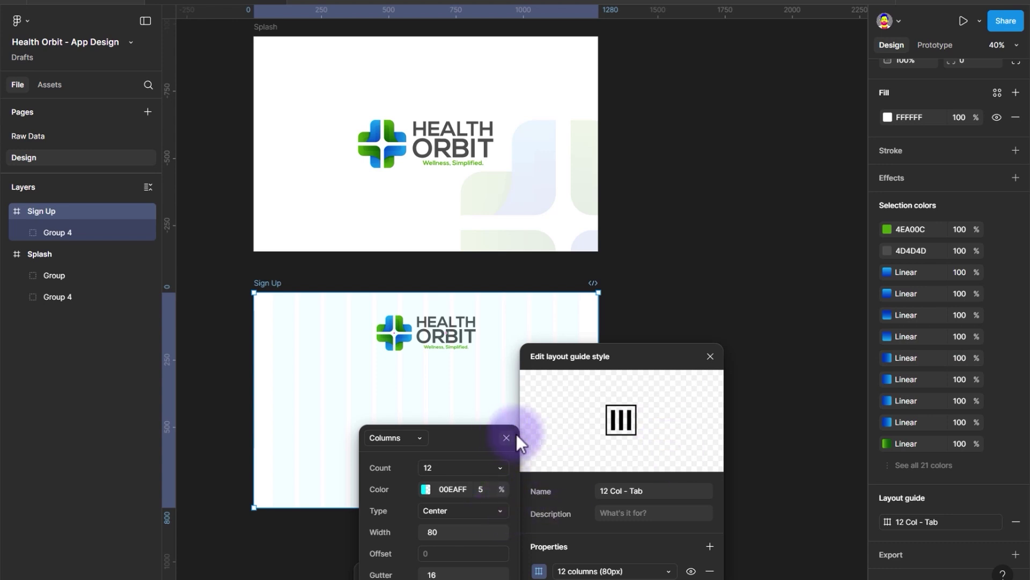
click(710, 356)
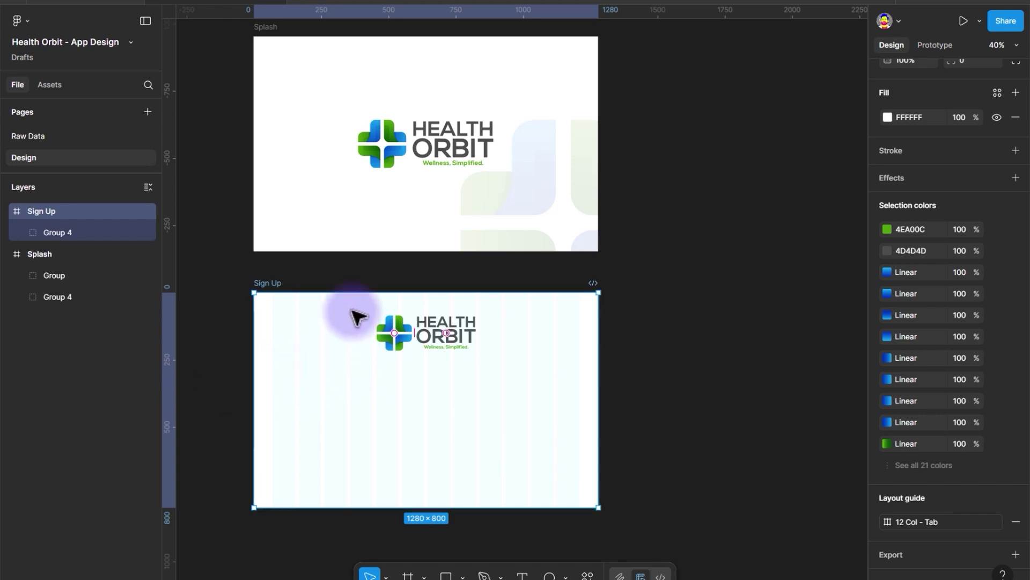
Add a "User Name" text label below the logo in the Sign Up frame.
click(360, 279)
key(ctrl+space)
drag(338, 315, 375, 347)
drag(437, 396, 458, 414)
key(shift+0)
scroll(487, 435, down, 4)
scroll(488, 435, down, 2)
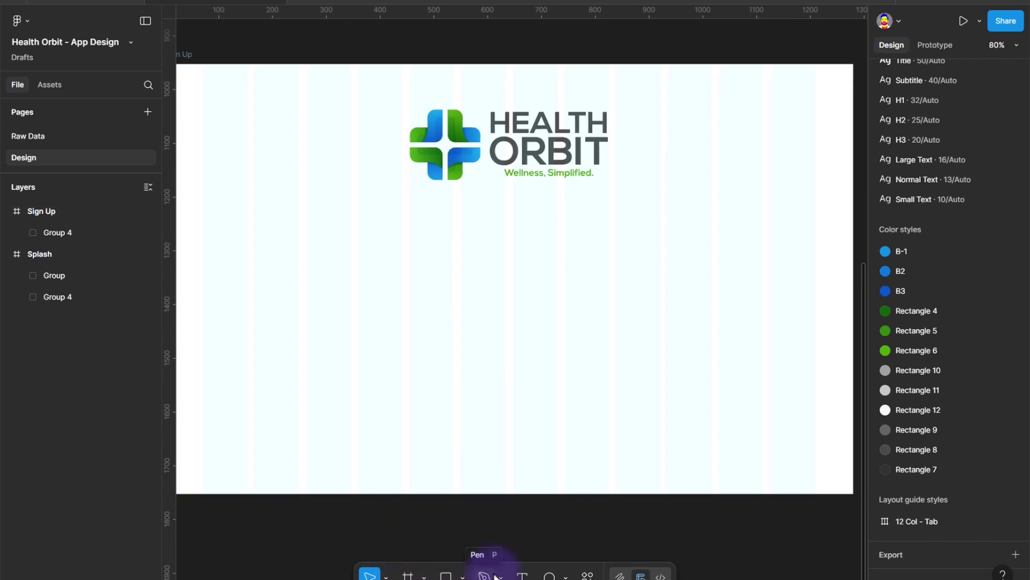
click(521, 574)
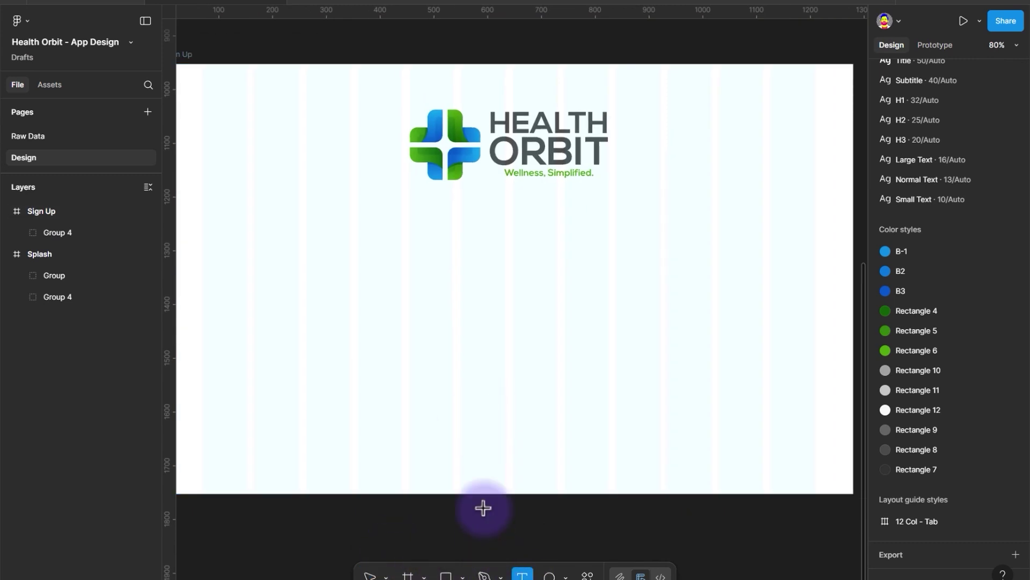
click(392, 271)
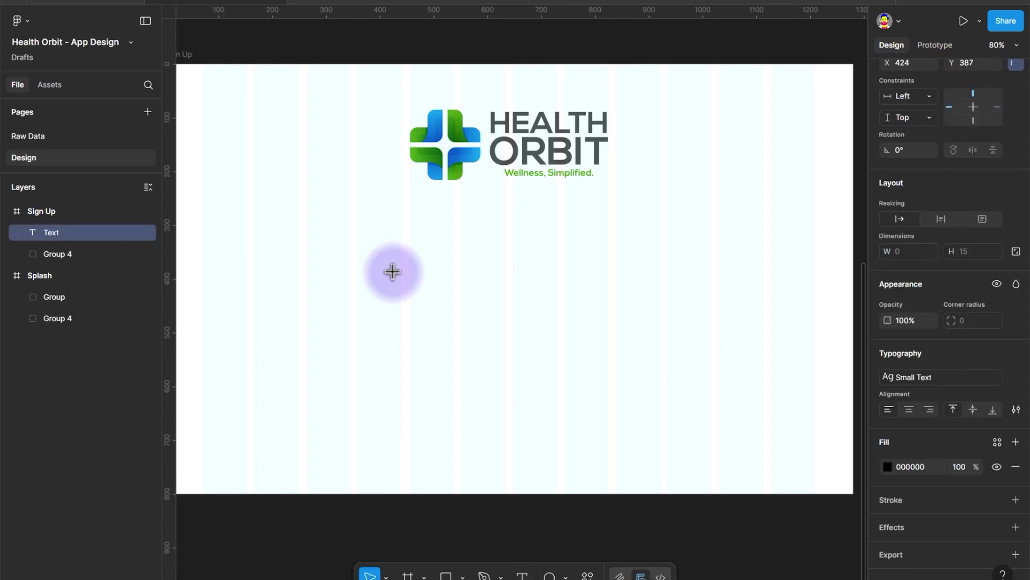
text(User Name)
key(Escape)
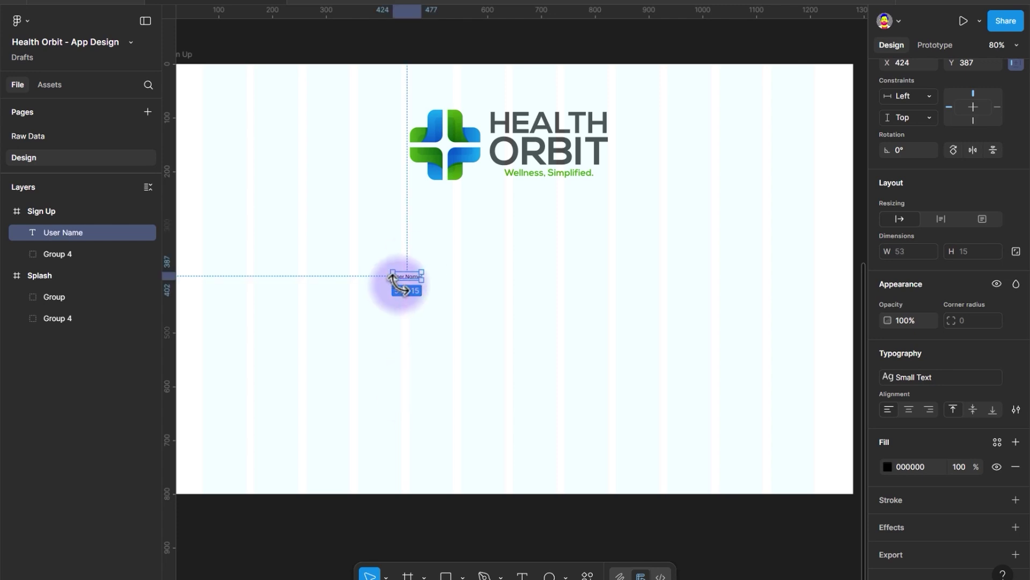
Apply the Large Text style to the "User Name" label.
click(925, 378)
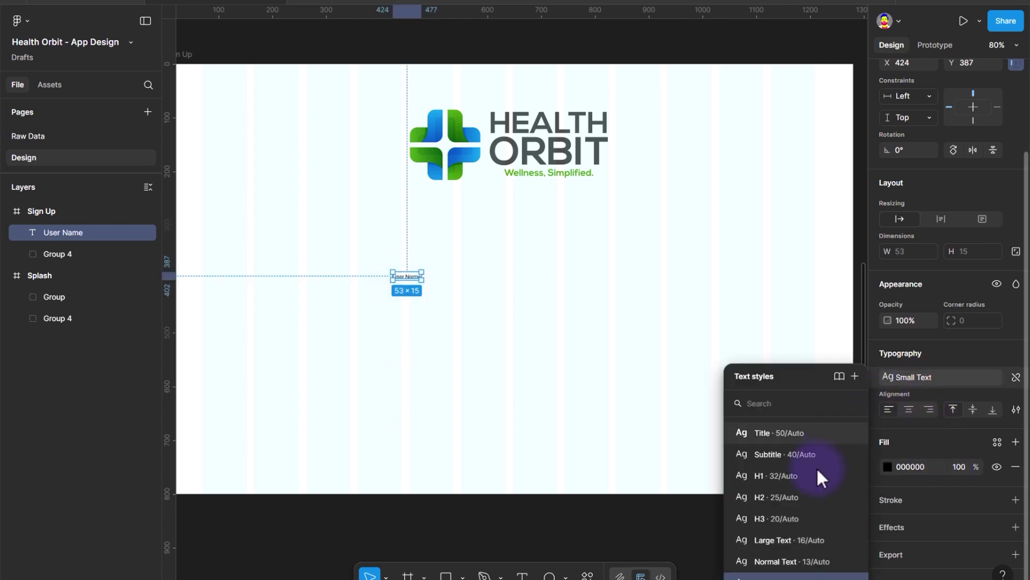
click(787, 539)
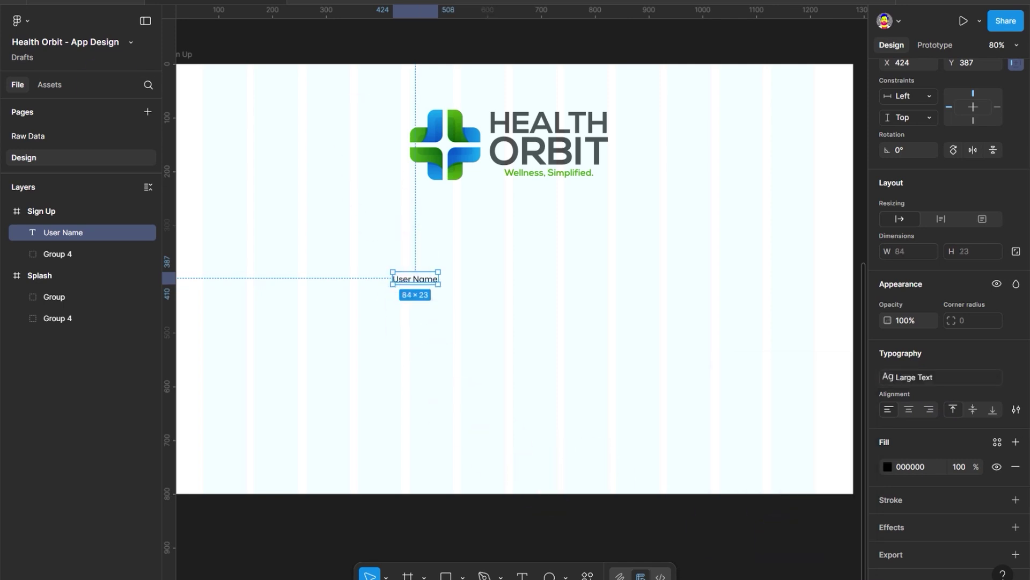
scroll(492, 224, up, 5)
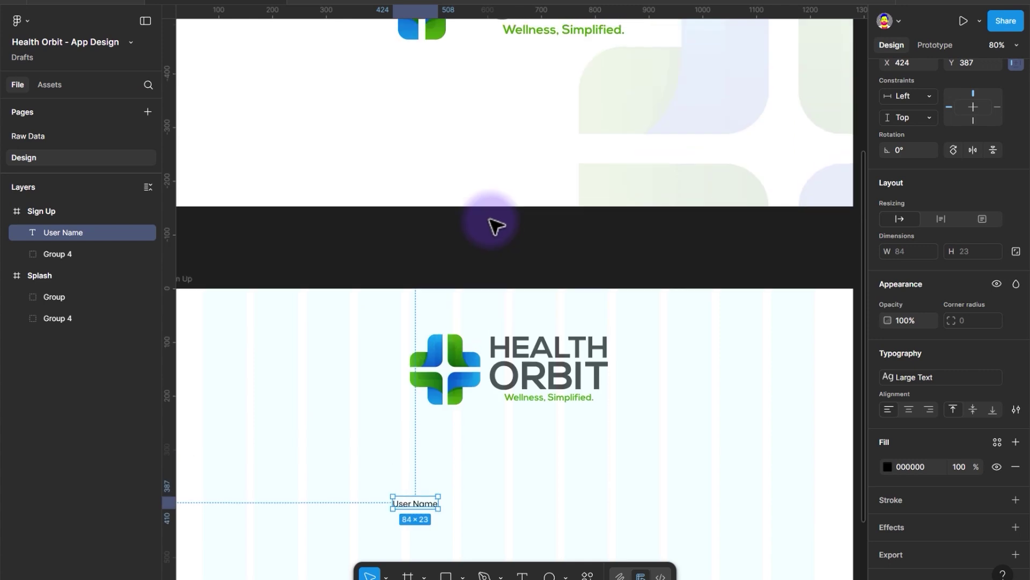
scroll(490, 218, up, 3)
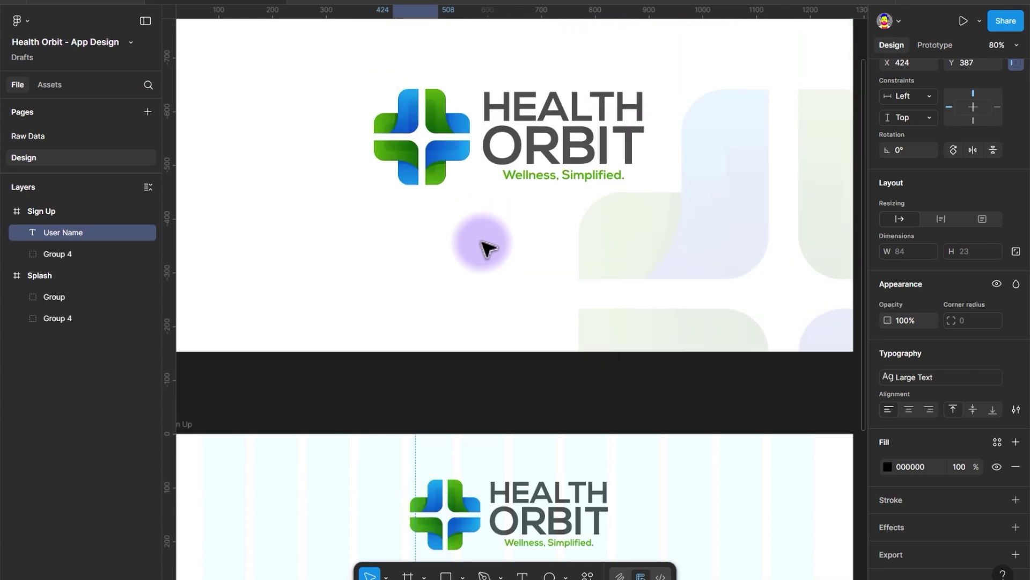
Make the Splash frame a prototype flow starting point named "HO - Doctor Side".
scroll(479, 252, down, 1)
scroll(480, 261, down, 2)
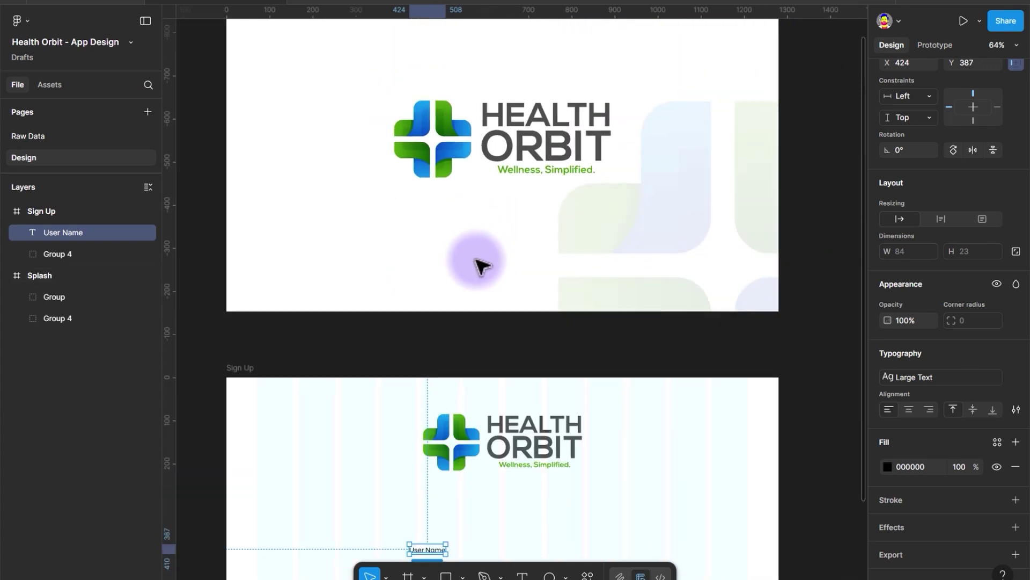
scroll(481, 266, down, 1)
scroll(481, 263, down, 3)
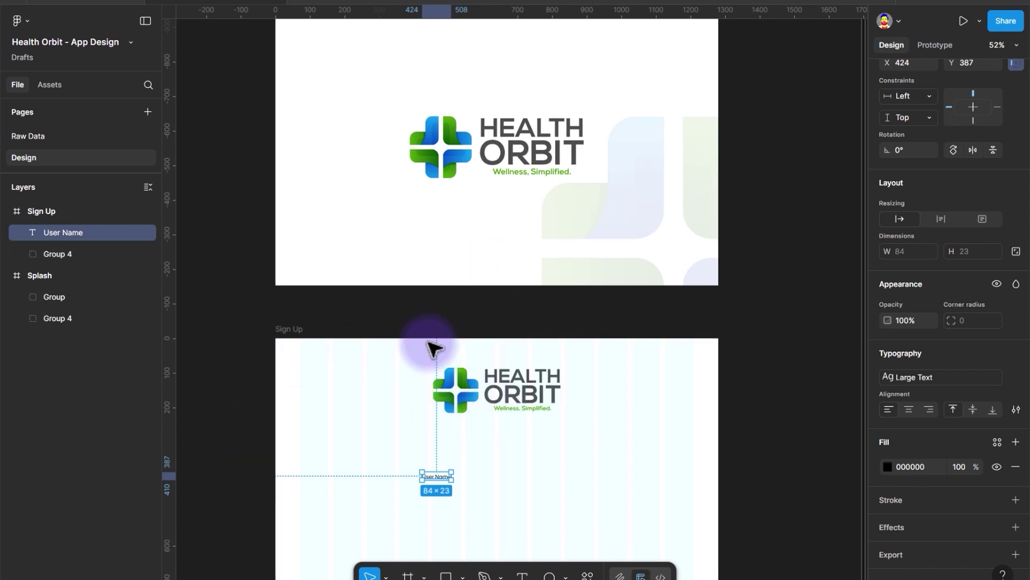
scroll(469, 281, up, 1)
scroll(345, 280, up, 1)
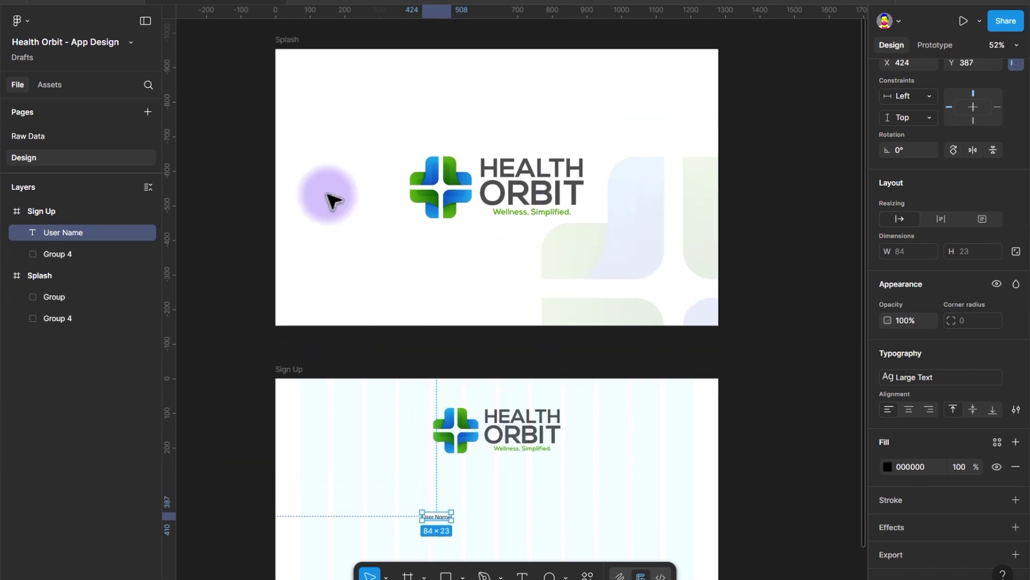
click(287, 39)
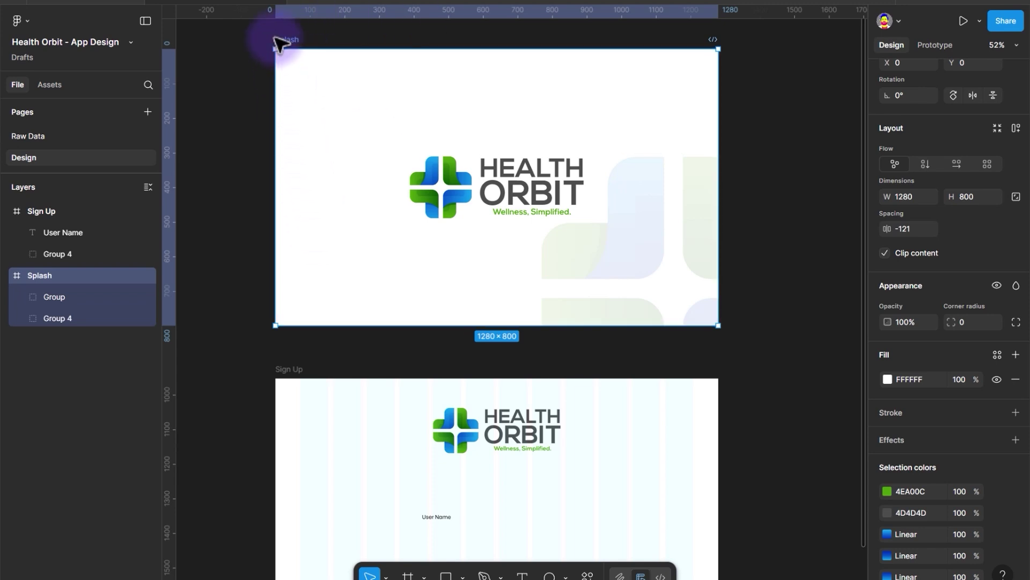
click(943, 46)
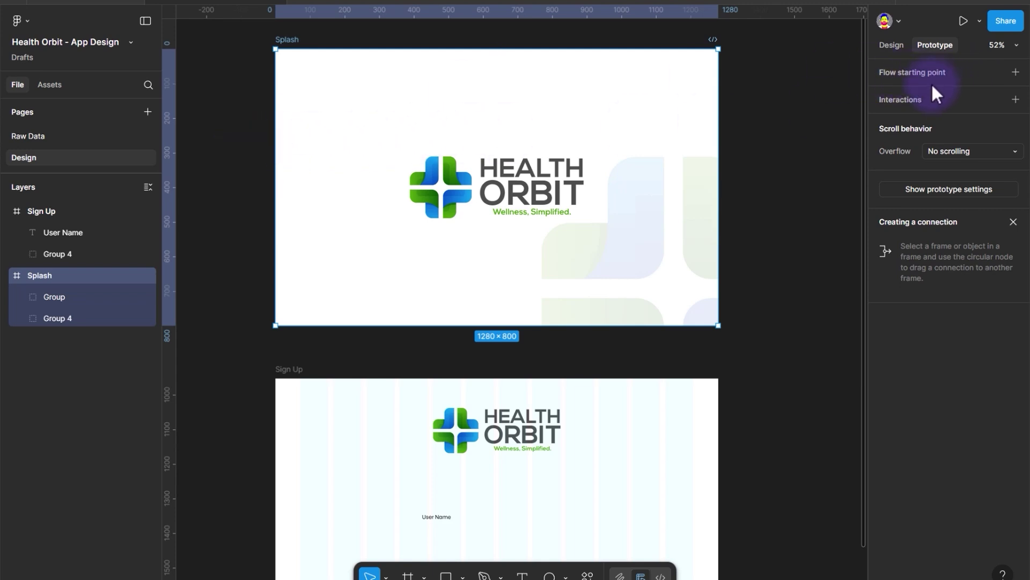
click(1016, 72)
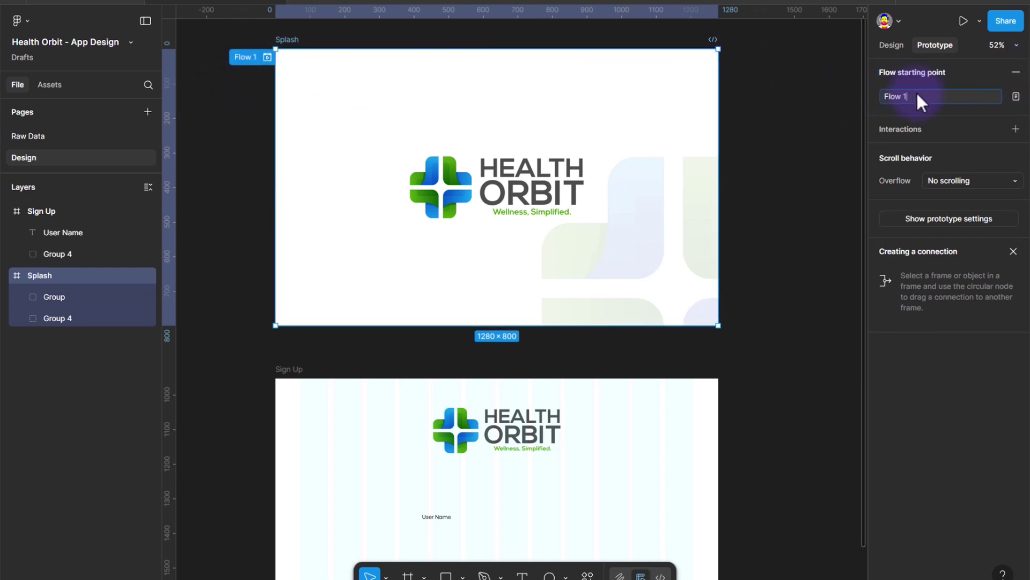
text(HO - Doctor Side)
key(Return)
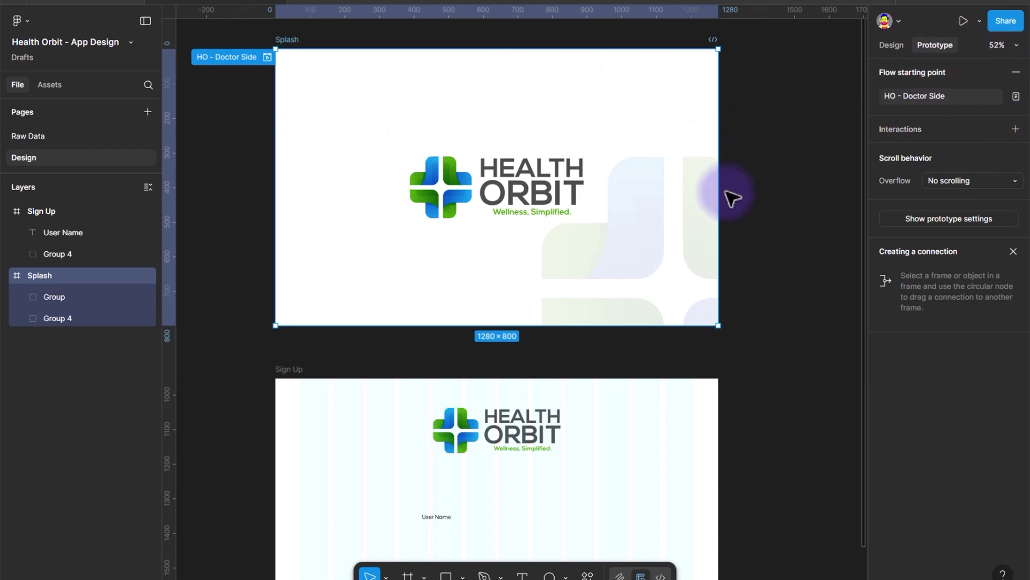
Connect the Splash frame to the Sign Up frame with a prototype interaction.
mouse_move(720, 195)
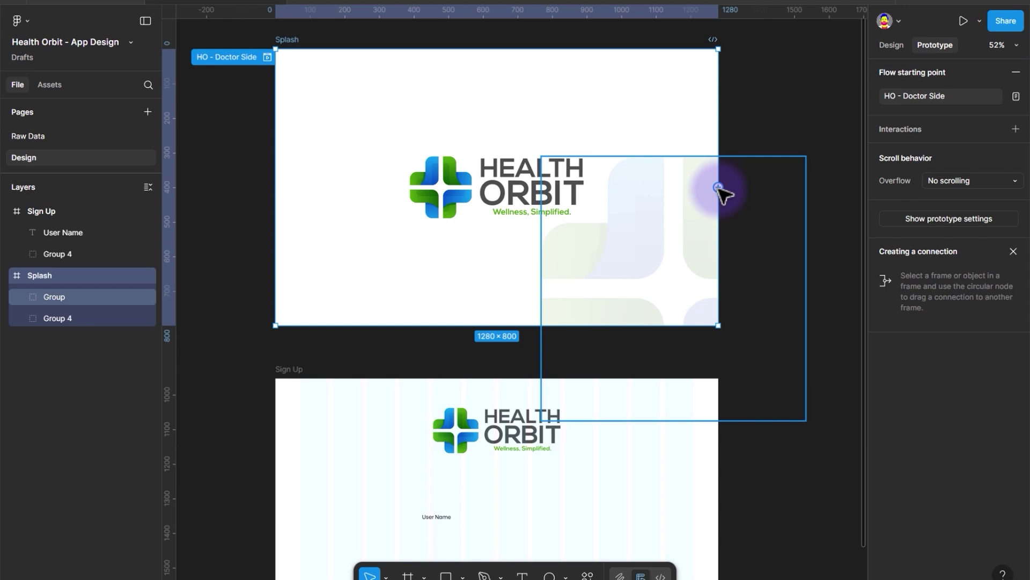
click(516, 193)
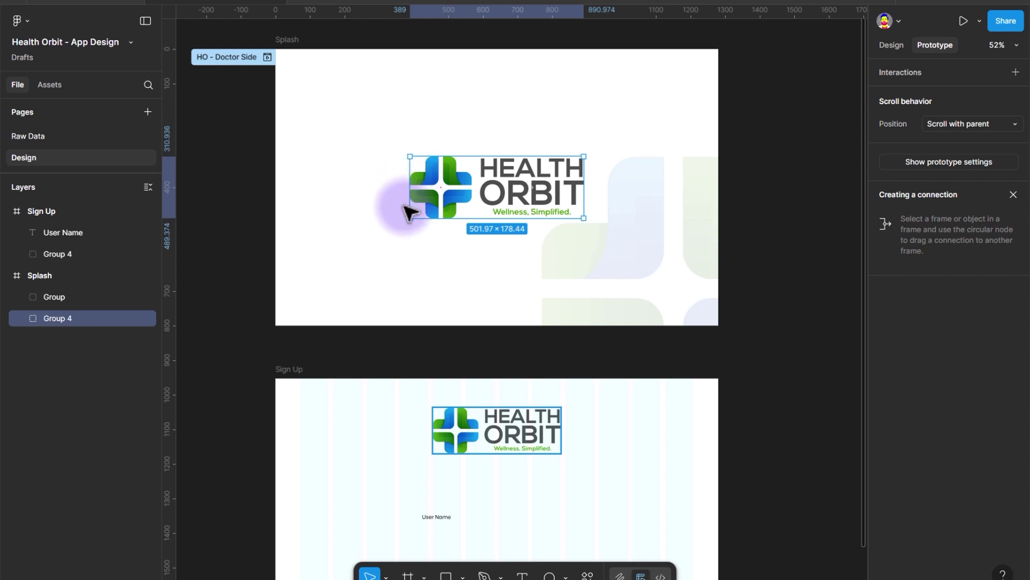
click(287, 41)
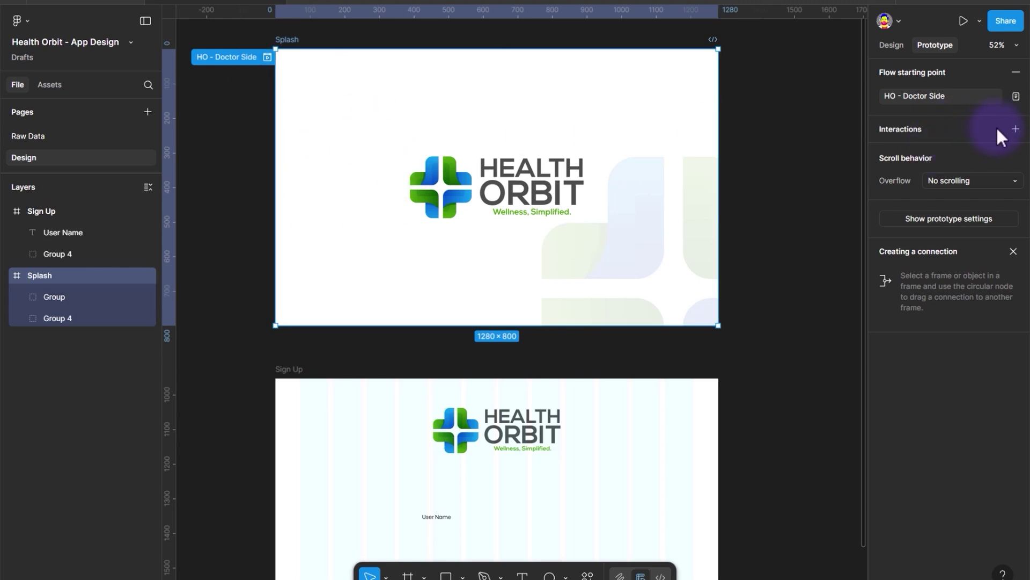
mouse_move(495, 329)
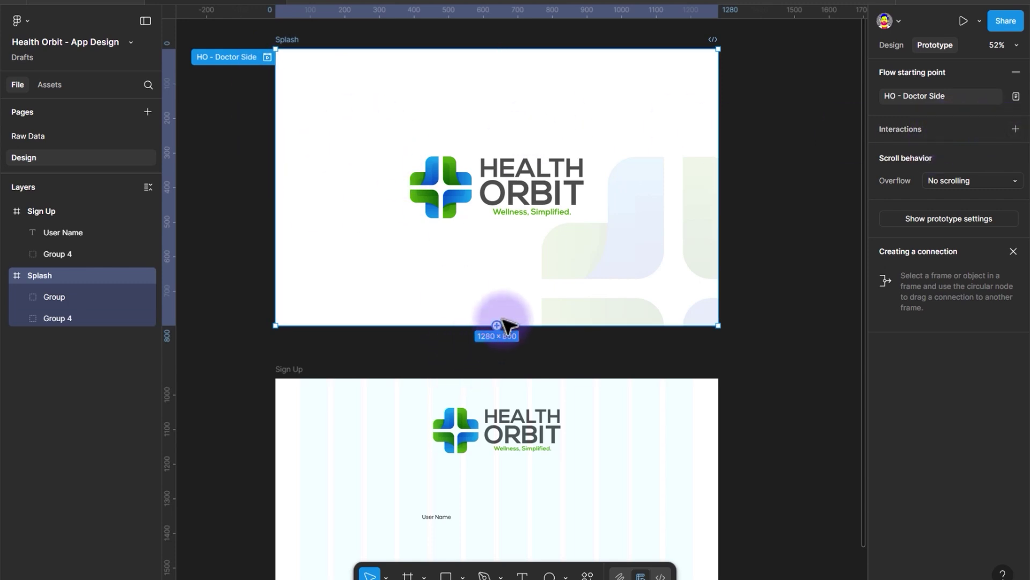
drag(498, 337, 466, 382)
drag(471, 386, 382, 306)
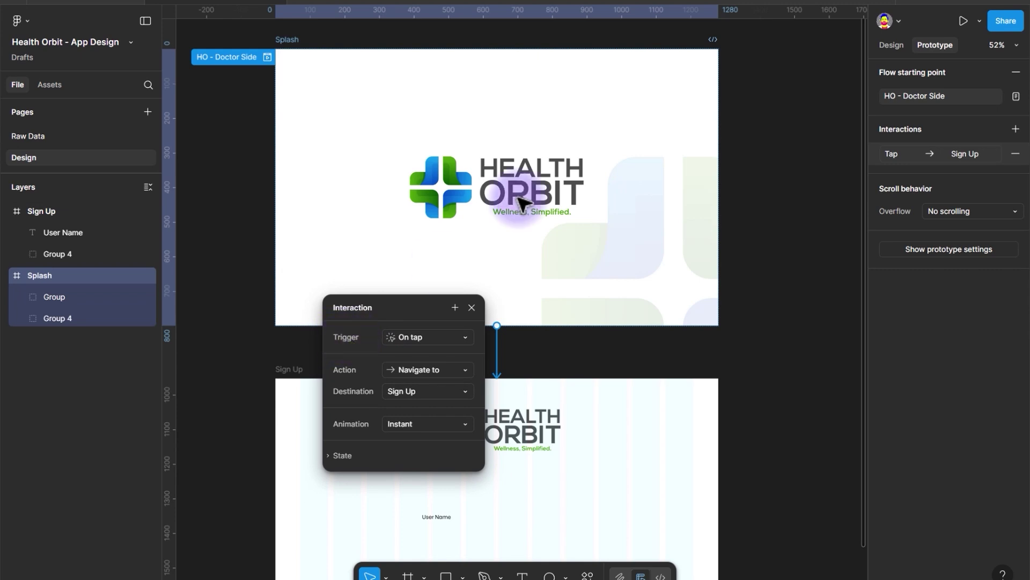
Choose the On tap trigger, the Navigate to action and the Sign Up destination for the Splash interaction.
click(428, 339)
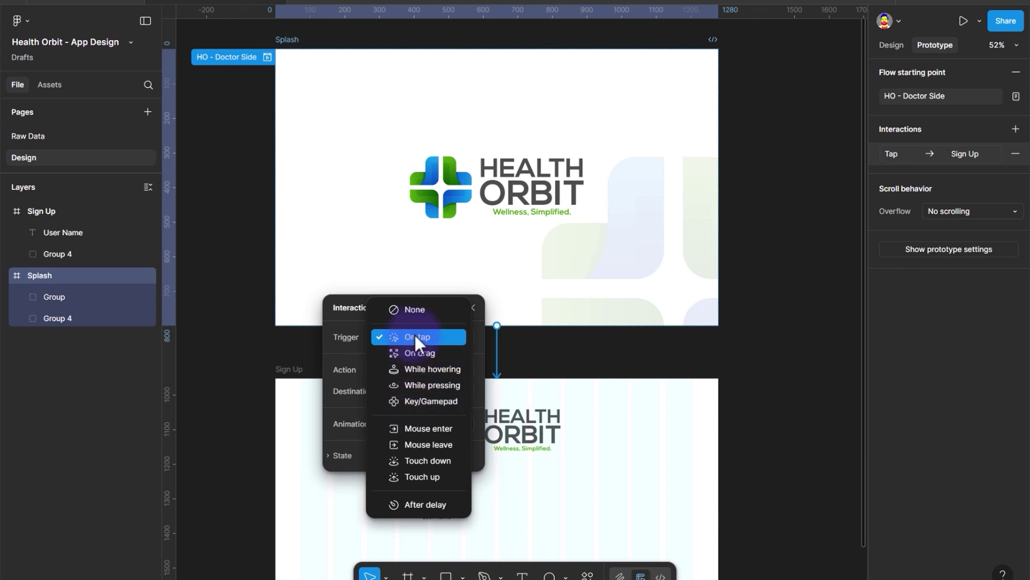
click(416, 340)
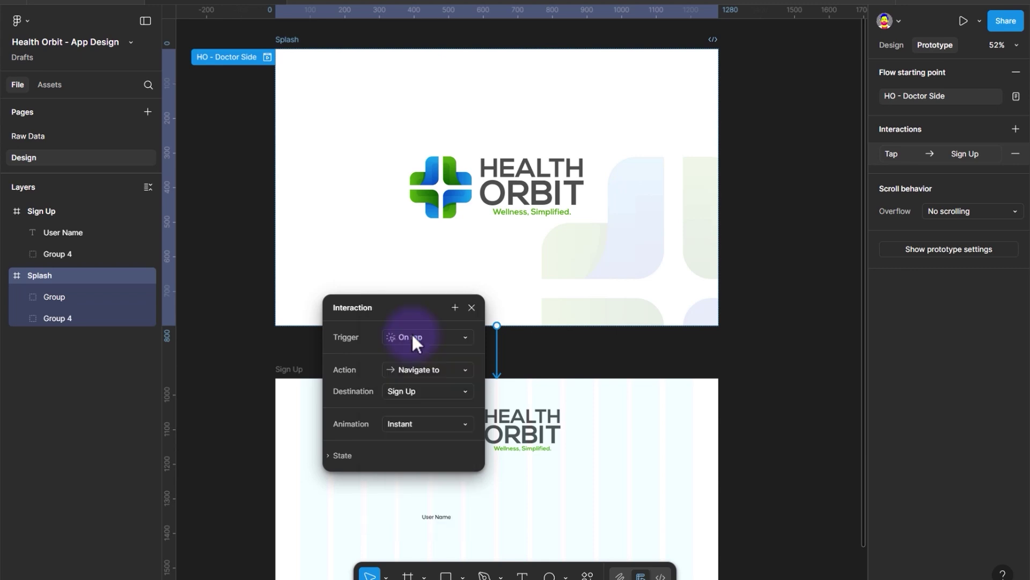
click(398, 378)
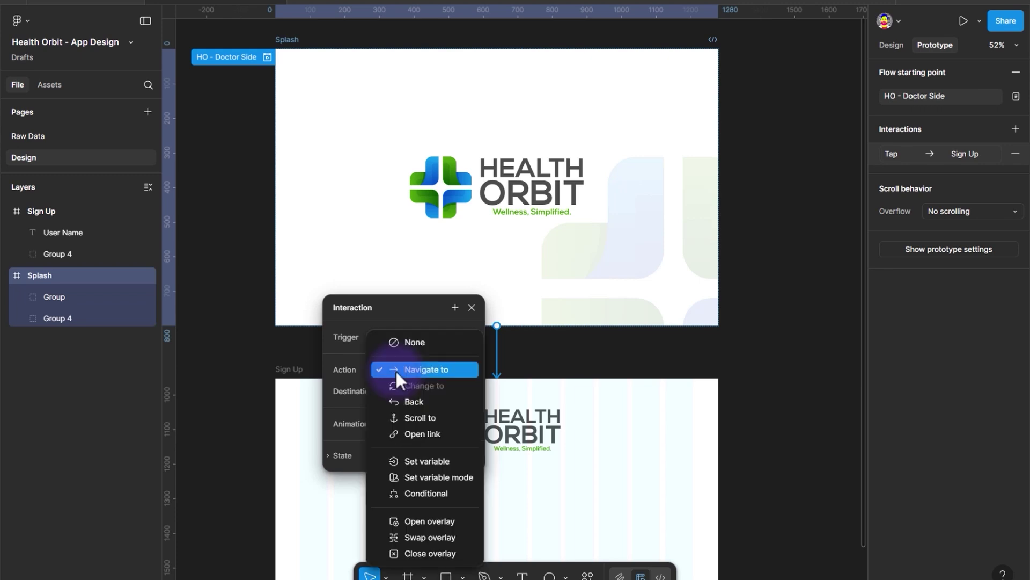
click(406, 371)
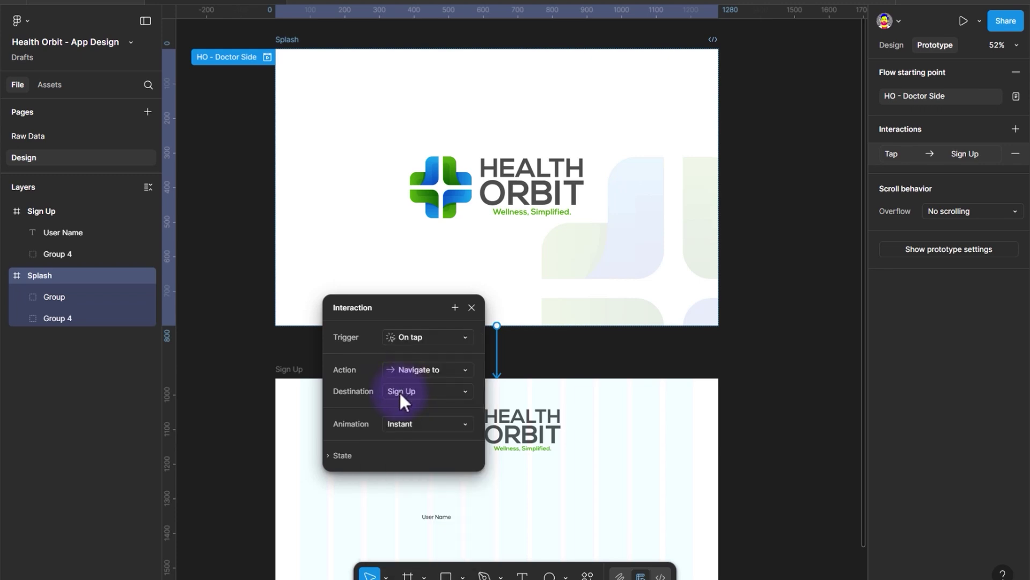
click(399, 391)
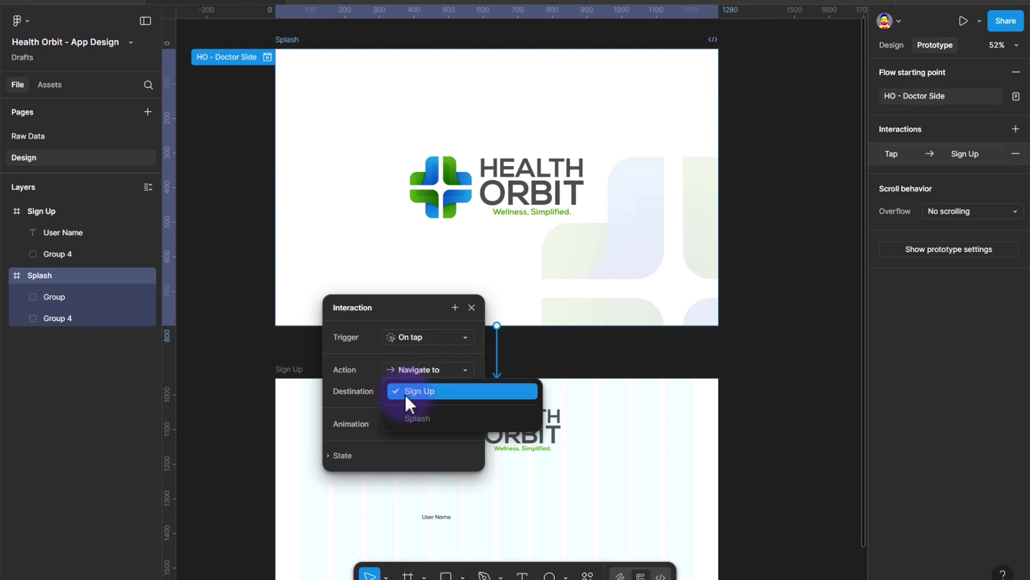
click(405, 393)
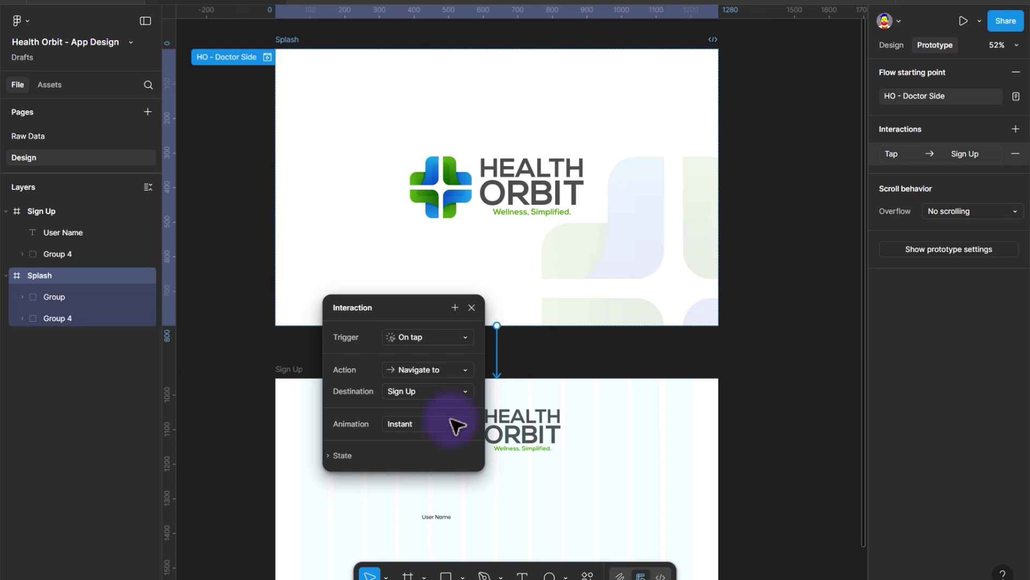
Preview the prototype, tap the Splash screen to test its navigation, restart the flow and move the preview window aside.
key(shift+space)
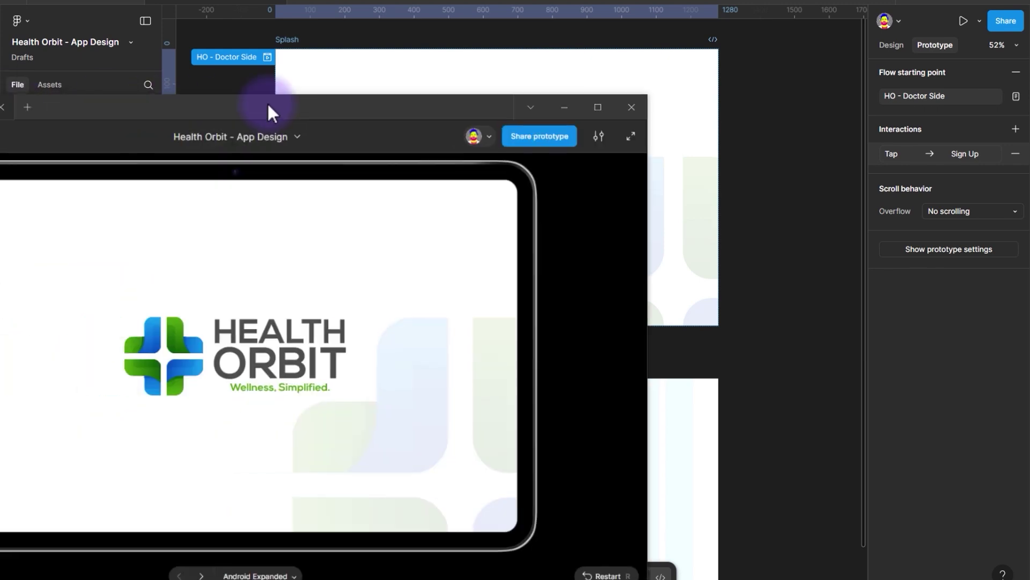
drag(267, 101, 507, 62)
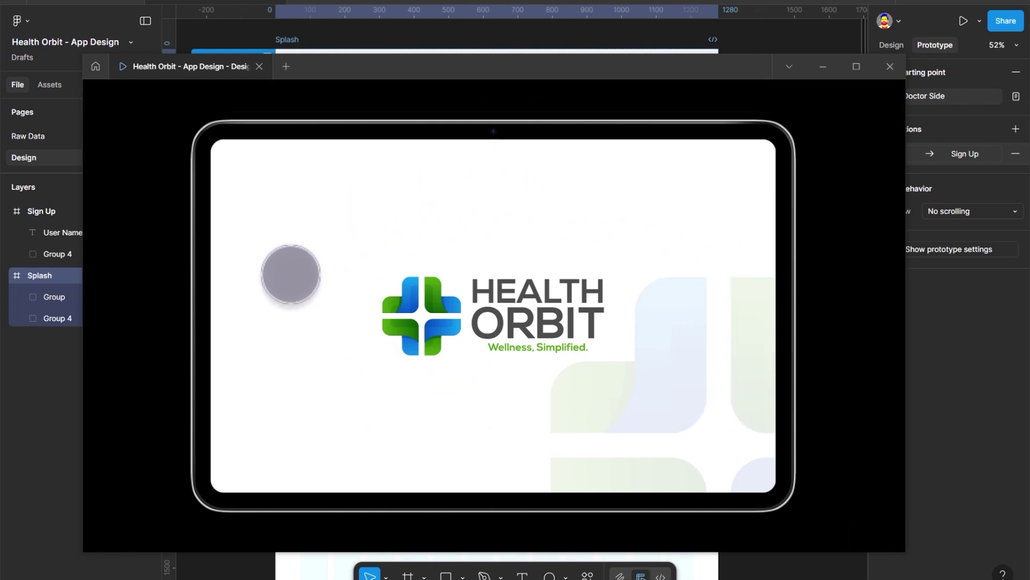
click(291, 274)
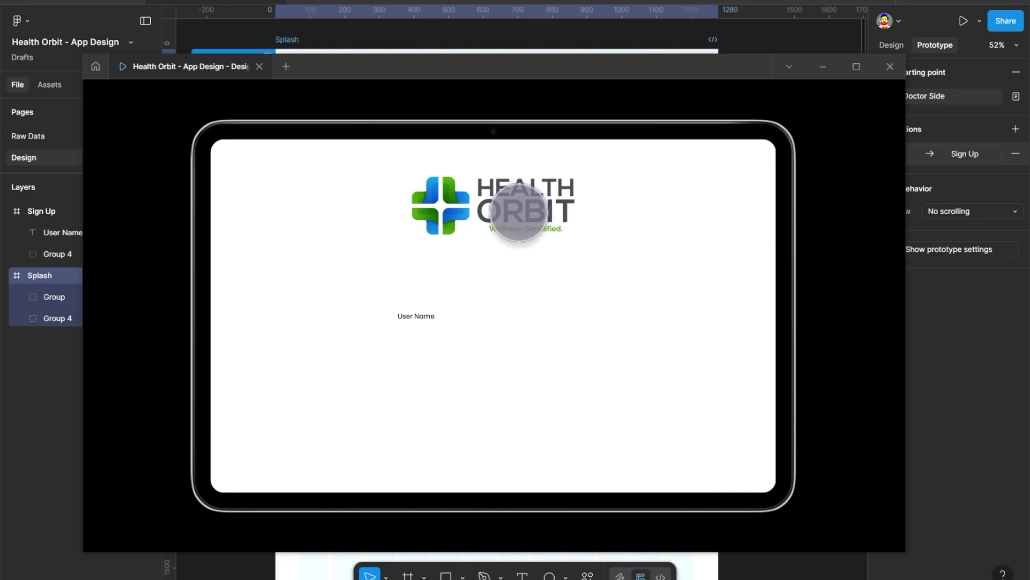
key(r)
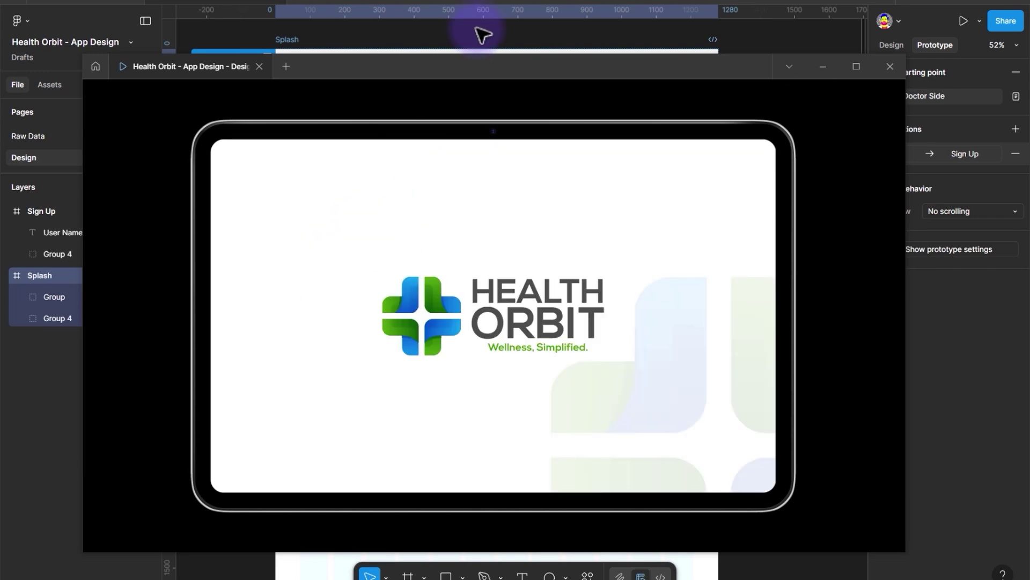
drag(493, 72, 5, 124)
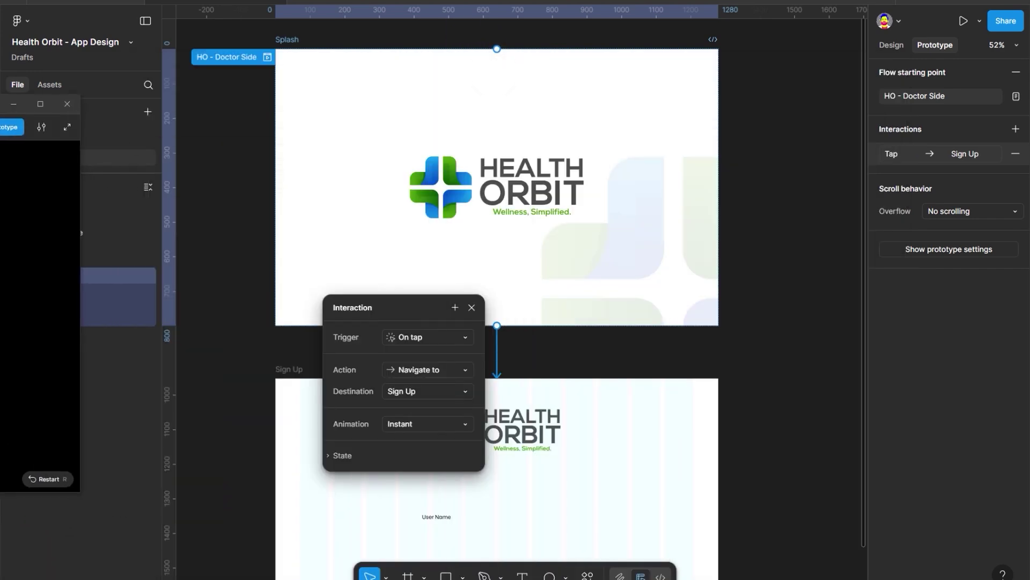
Place the prototype preview beside the interaction settings and change the Splash interaction's trigger to After delay.
click(440, 340)
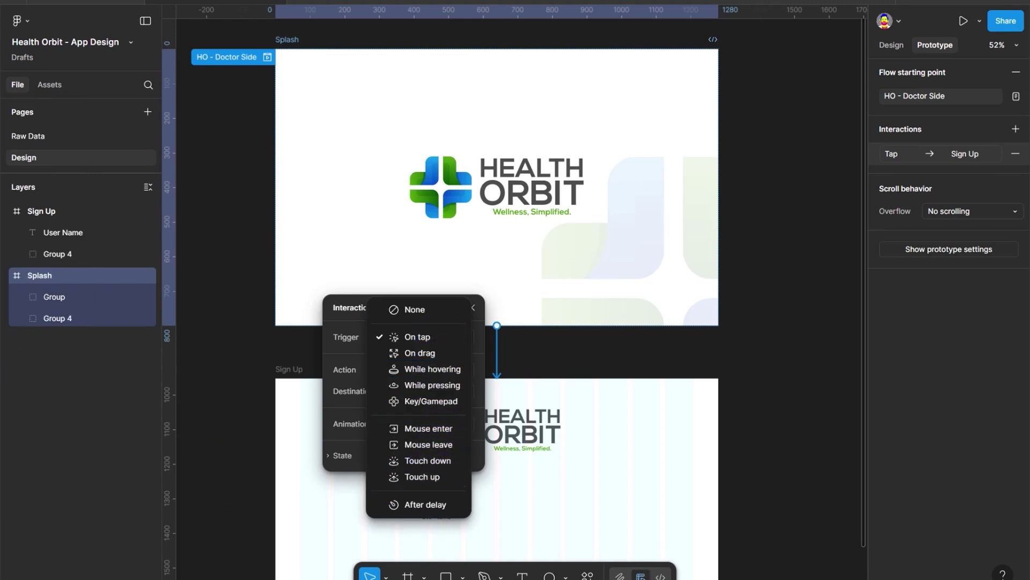
key(alt+Tab)
drag(290, 102, 1005, 31)
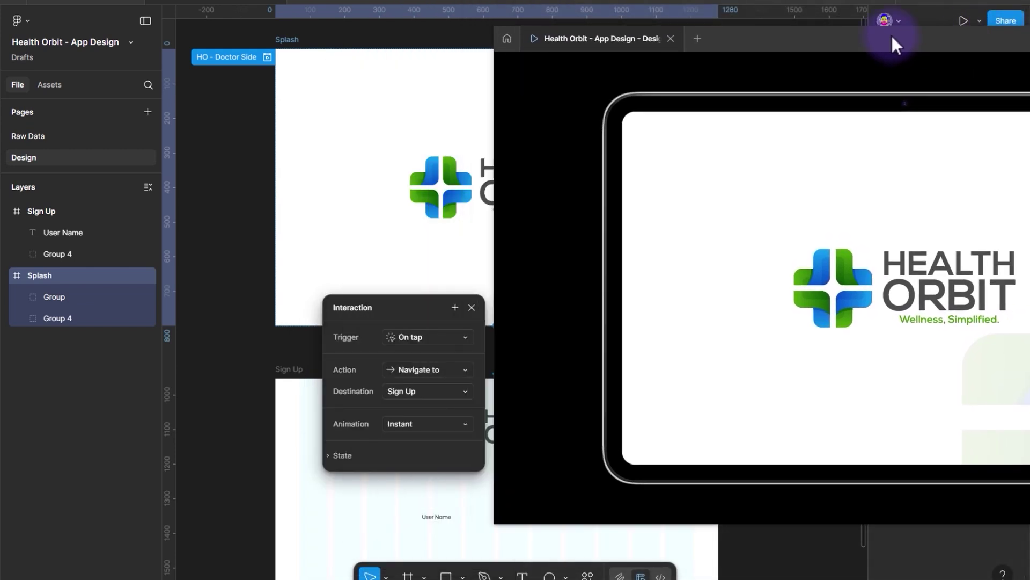
drag(789, 39, 819, 43)
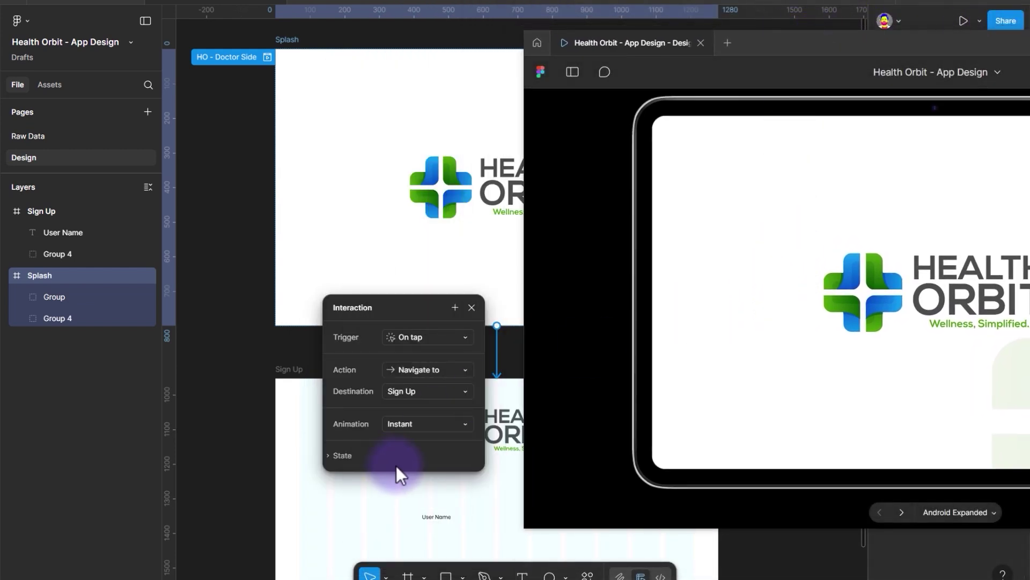
click(433, 339)
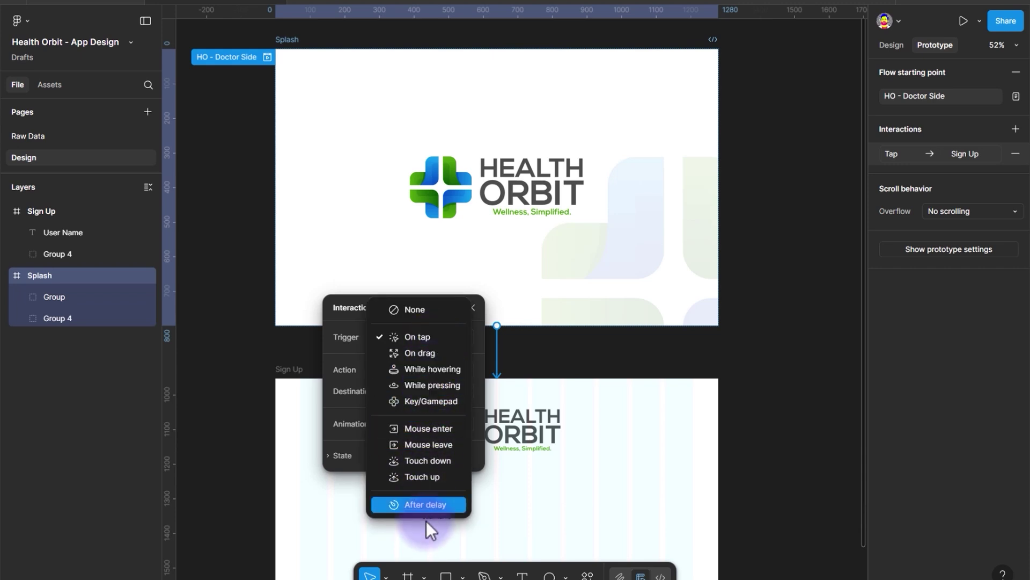
click(428, 504)
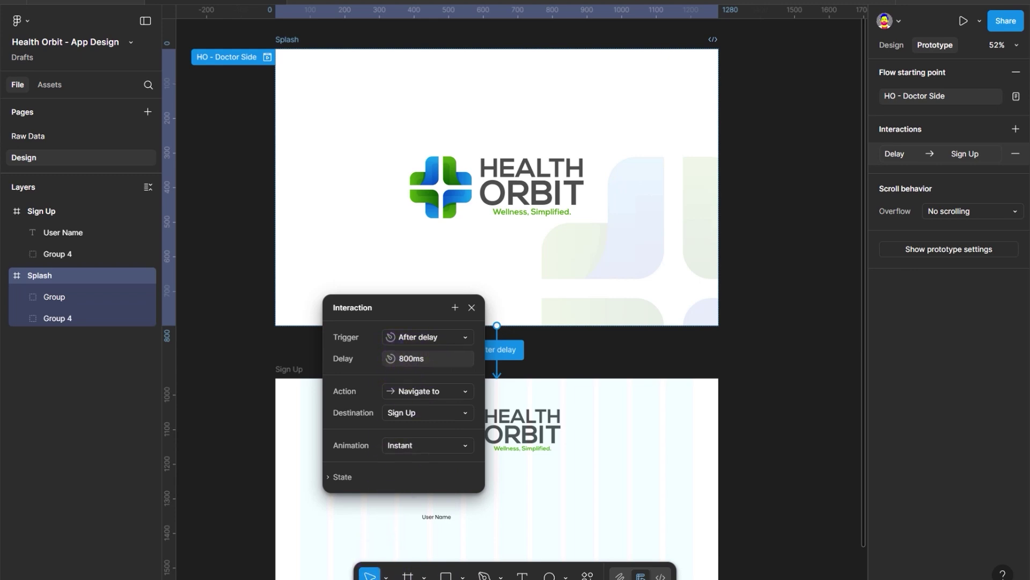
Check the delayed transition from Splash to Sign Up in the prototype preview and return to the design file.
key(ctrl+alt+Return)
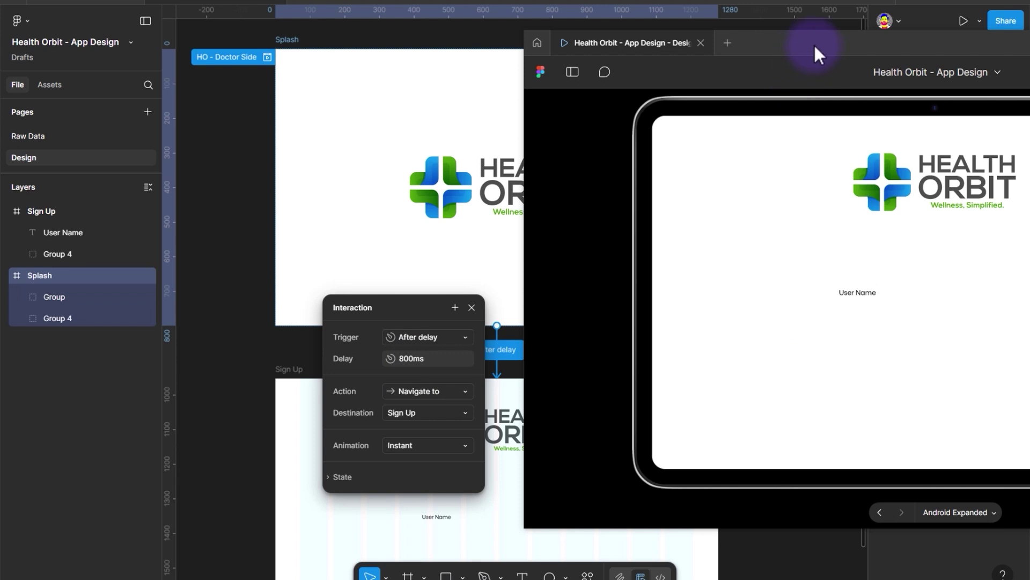
drag(814, 44, 685, 37)
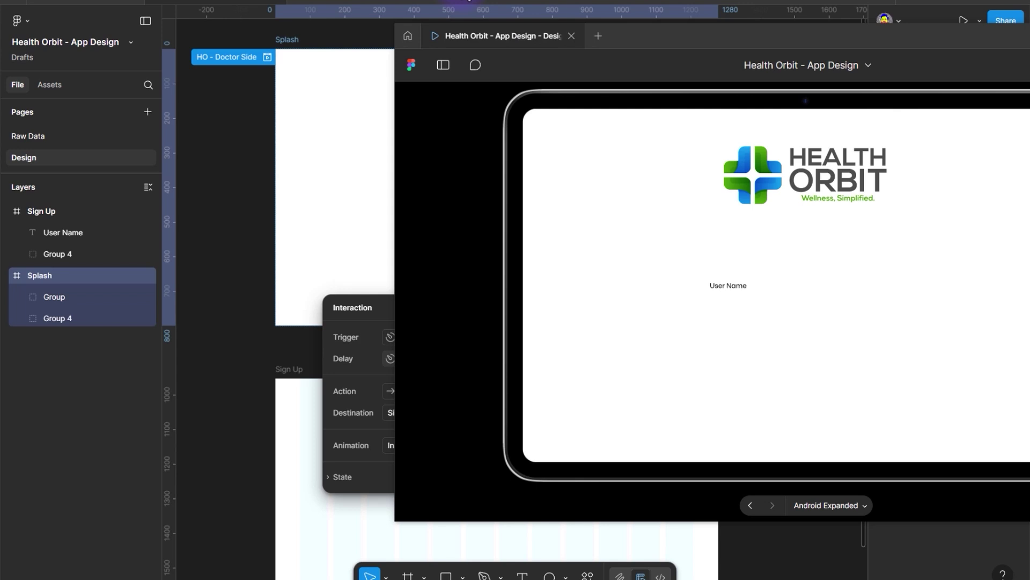
click(466, 1)
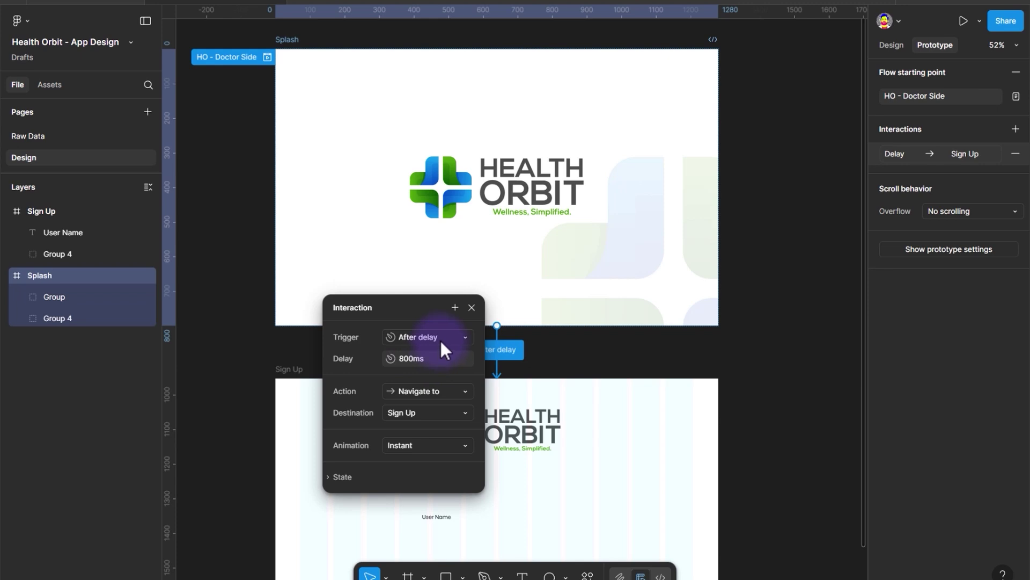
Set the Splash interaction's animation to Smart animate and check the transition in the prototype preview.
click(413, 445)
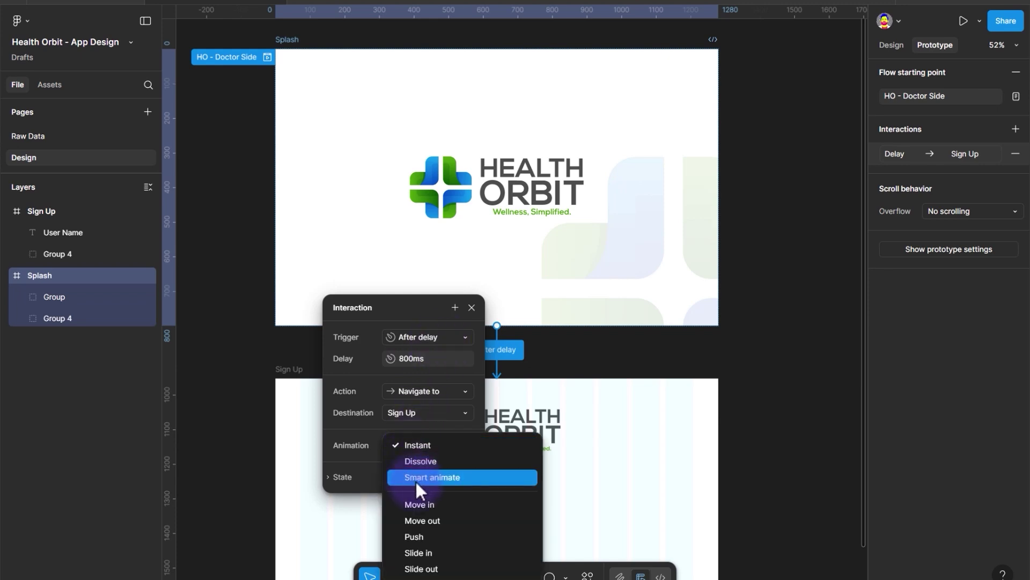
click(417, 477)
key(alt+Tab)
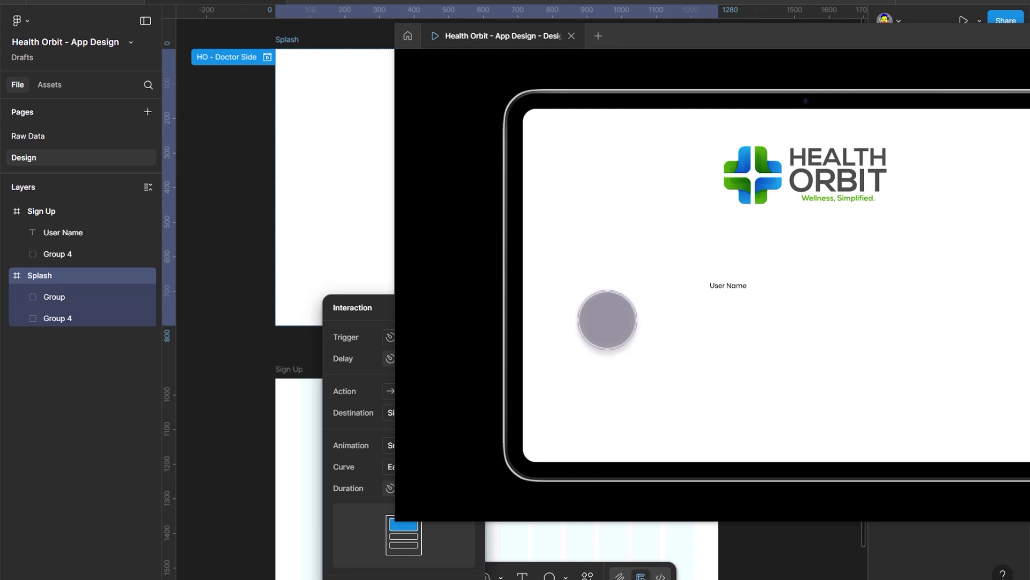
Return to the canvas and select the Splash logo group to compare it with the matching logo in the Sign Up frame.
click(44, 280)
click(514, 191)
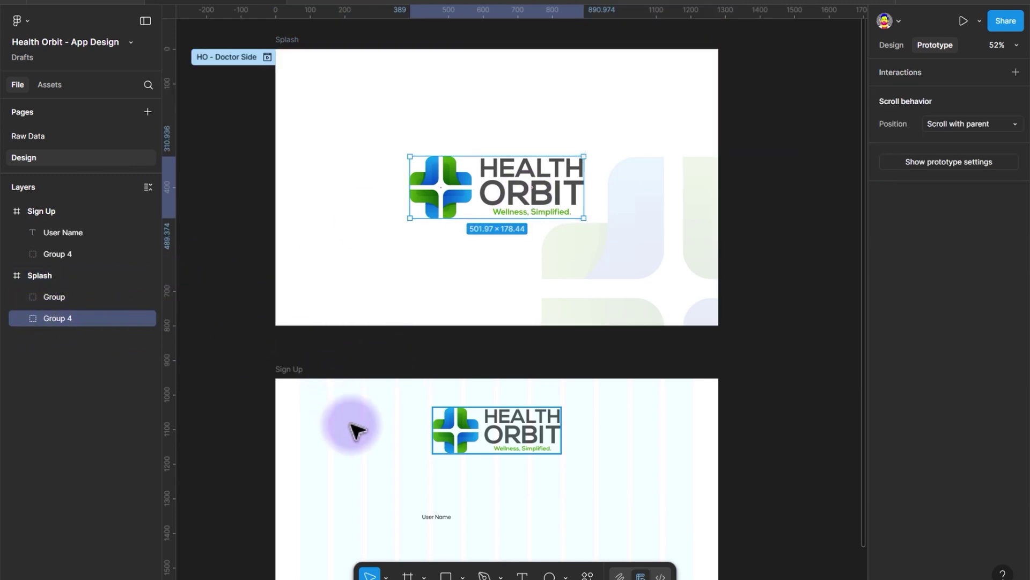
scroll(340, 343, down, 5)
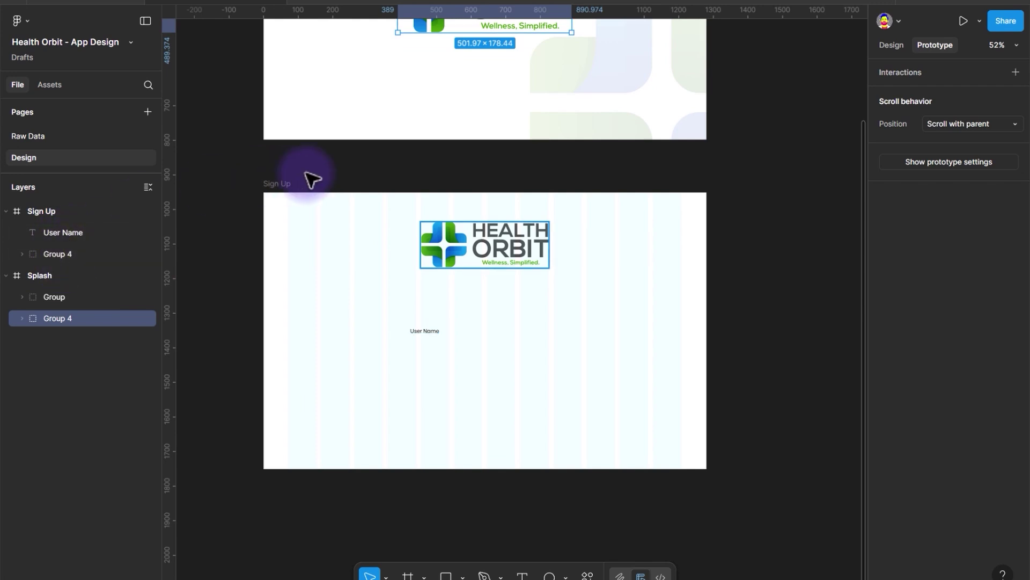
Review the trigger, delay and animation settings of the Splash to Sign Up interaction, and return to the design properties.
scroll(322, 183, up, 3)
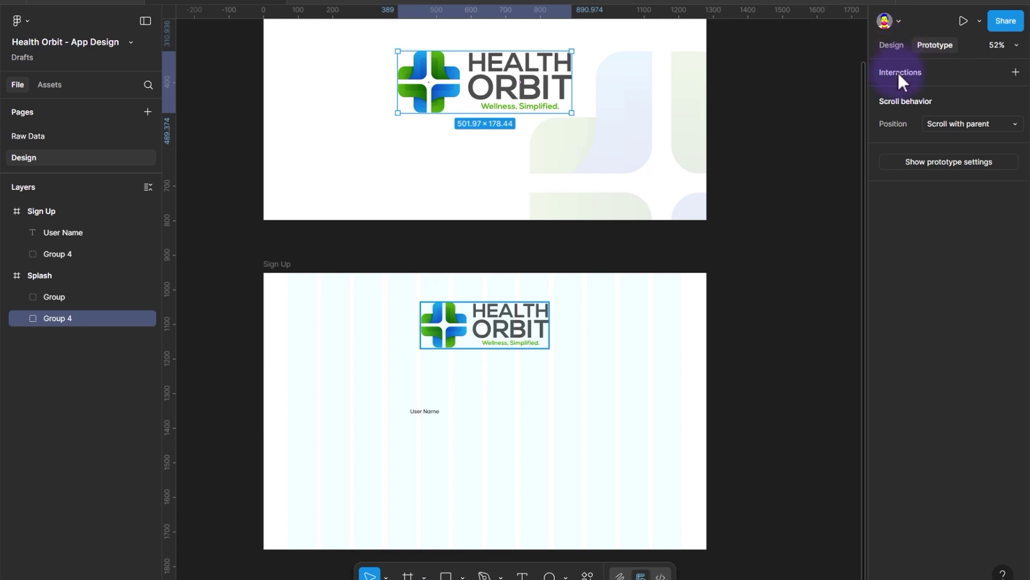
click(471, 222)
scroll(423, 248, up, 1)
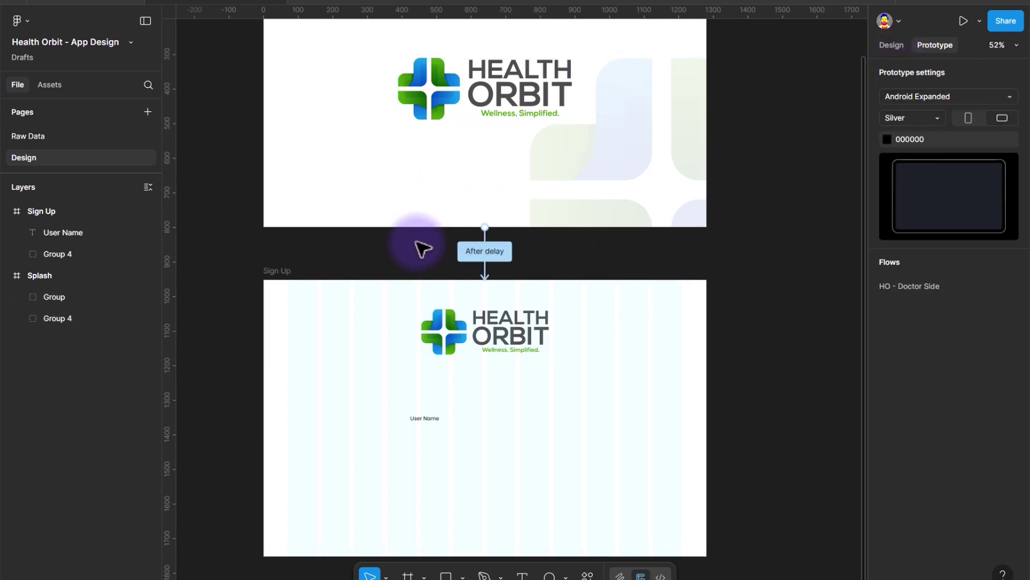
scroll(423, 248, up, 1)
click(485, 259)
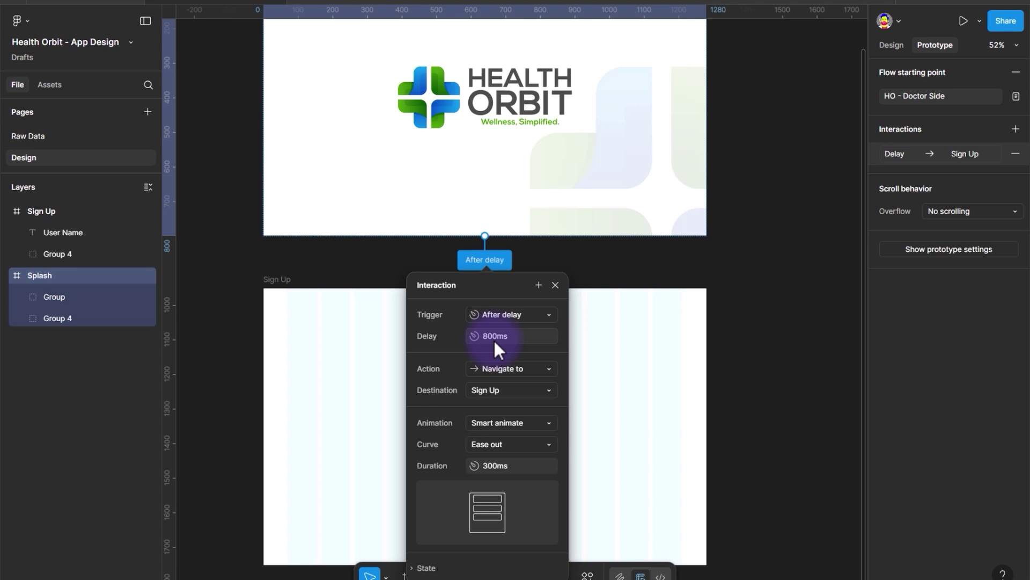
click(720, 287)
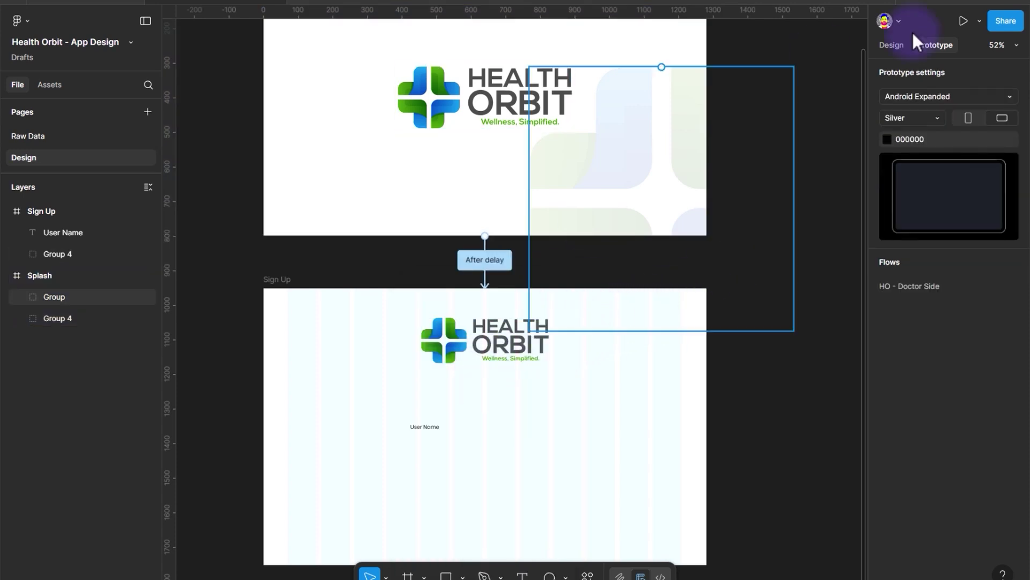
click(886, 46)
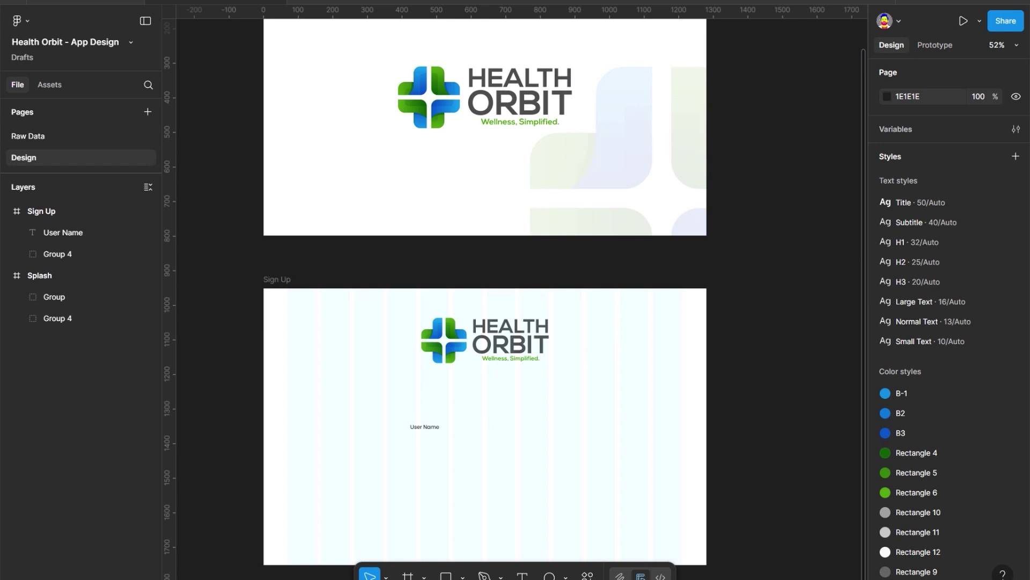
key(ctrl+alt+Return)
drag(775, 64, 0, 23)
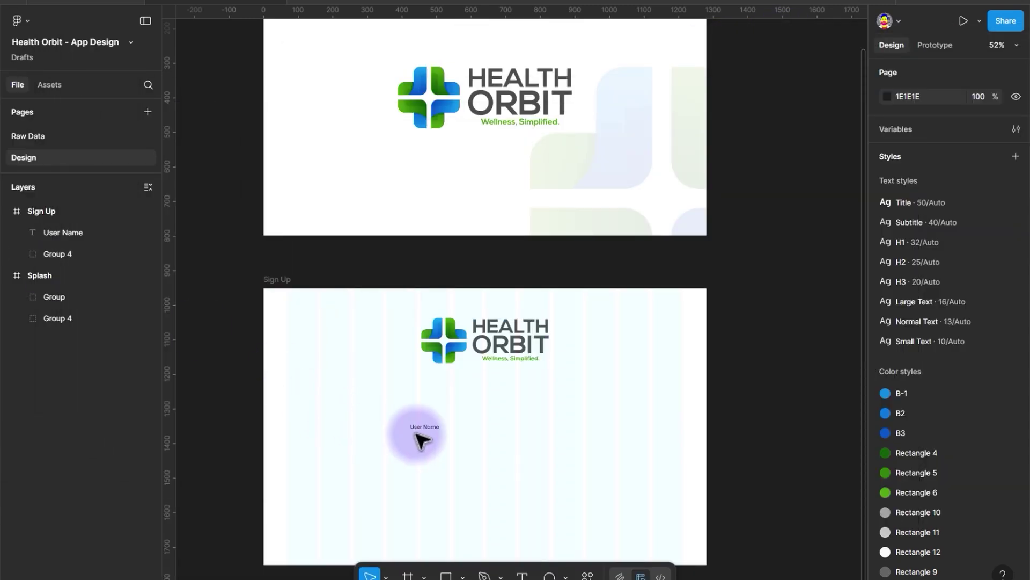
Move the User Name text below the logo in the Sign Up frame, to about X 495, Y 329.
click(439, 428)
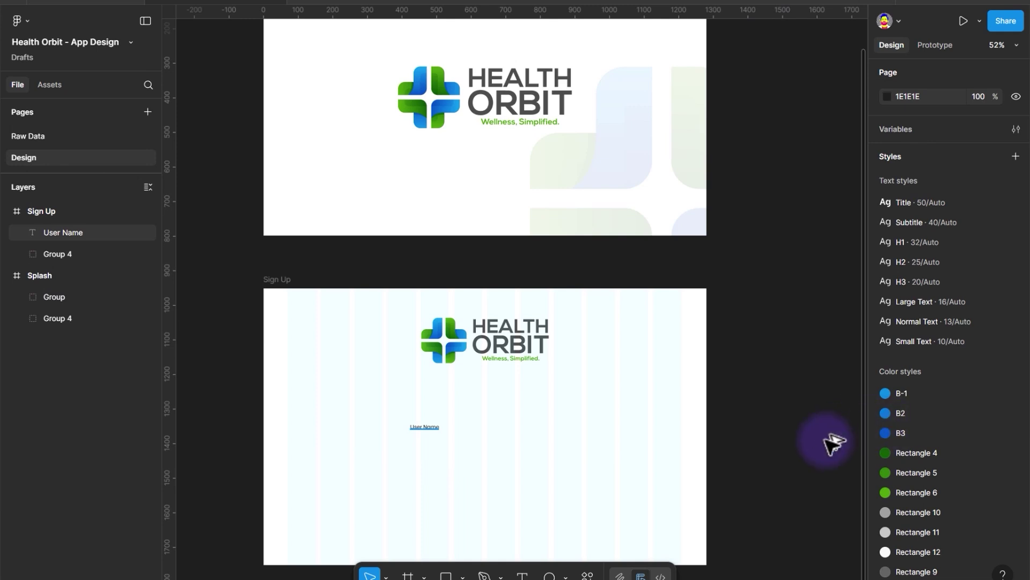
key(Escape)
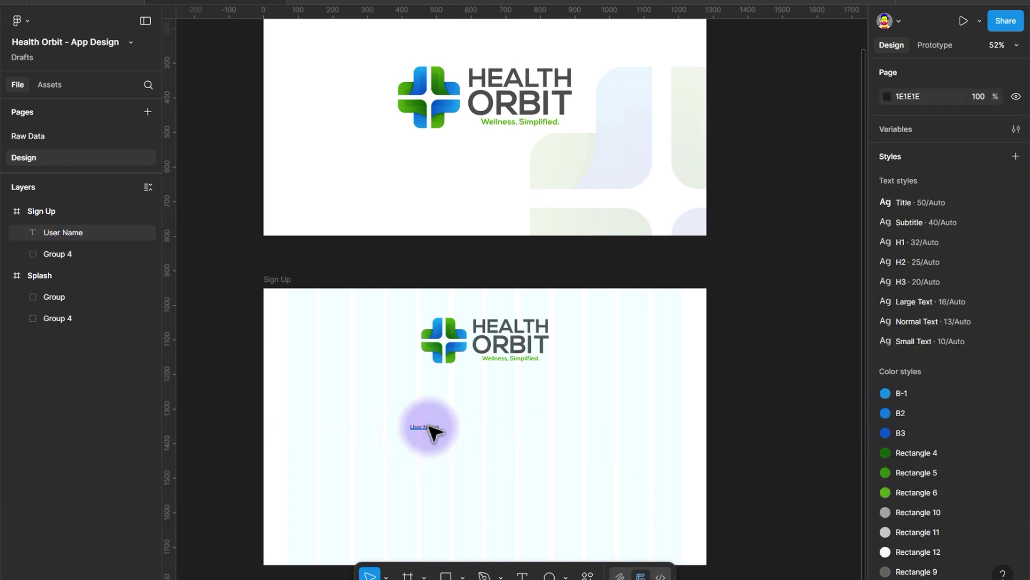
click(432, 431)
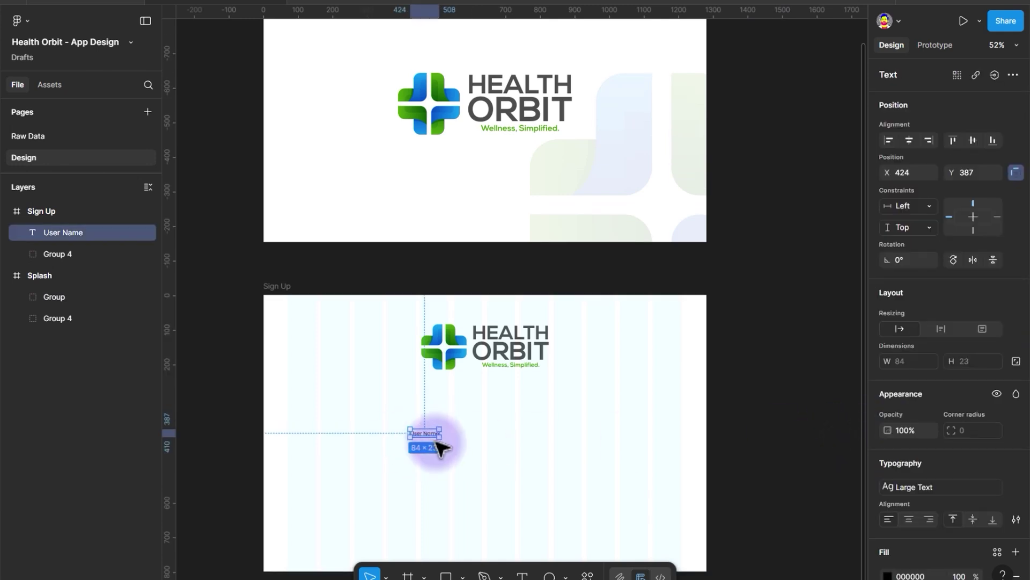
scroll(436, 445, up, 3)
scroll(436, 446, up, 2)
drag(430, 443, 461, 414)
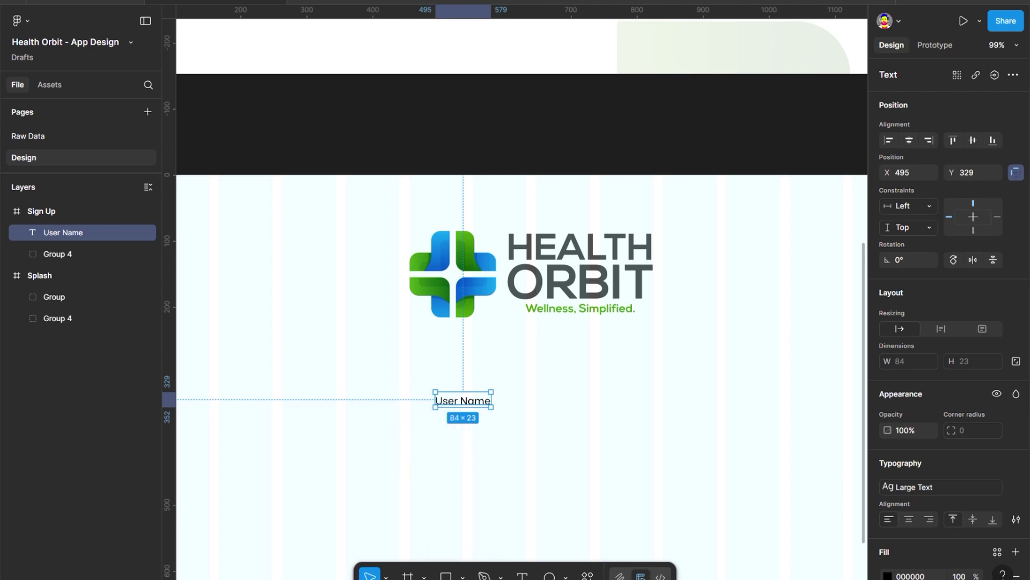
click(477, 413)
click(477, 404)
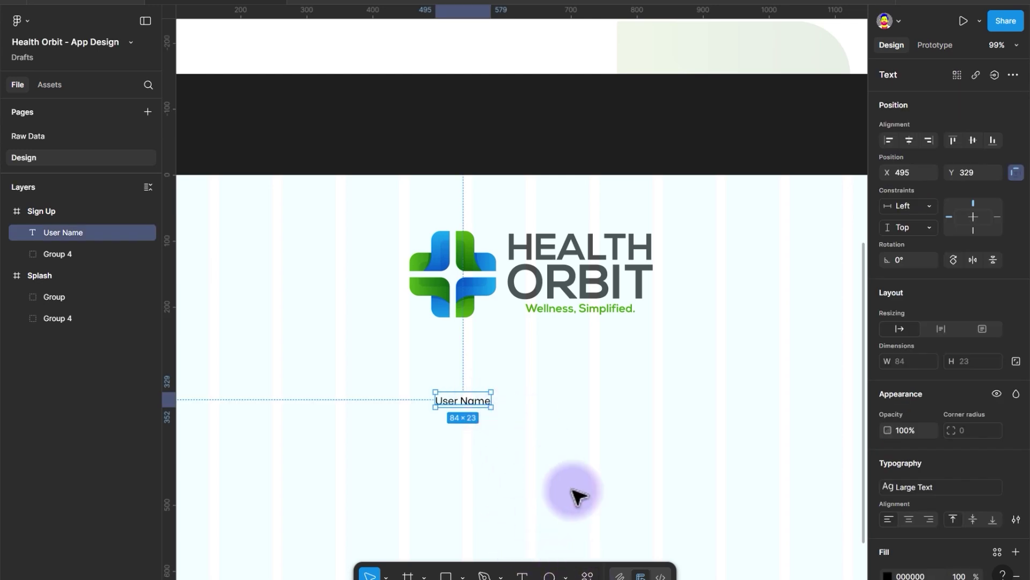
Launch the Iconify plugin, move its window clear of the Sign Up form and browse the brush icons.
click(586, 560)
click(587, 573)
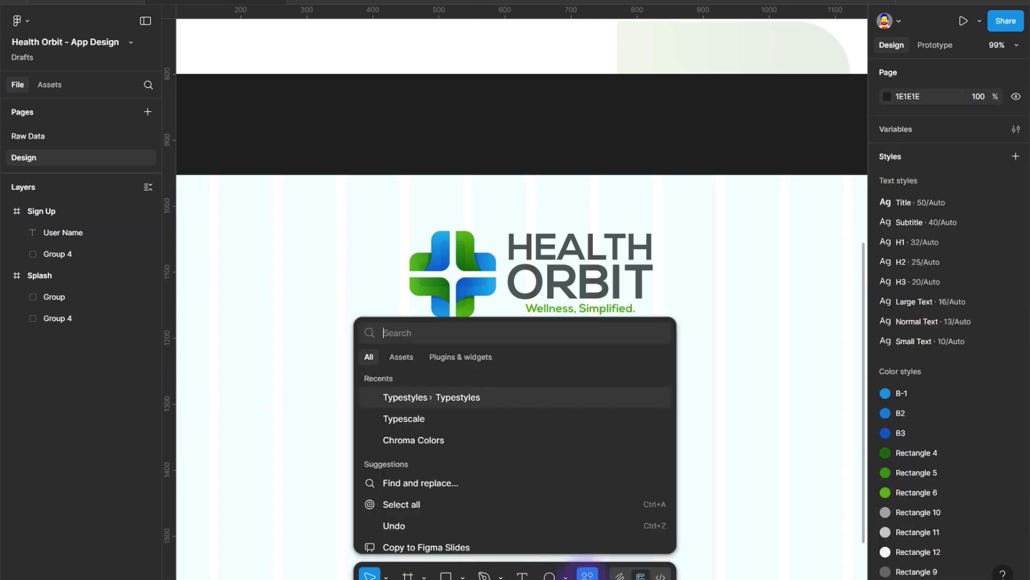
click(449, 356)
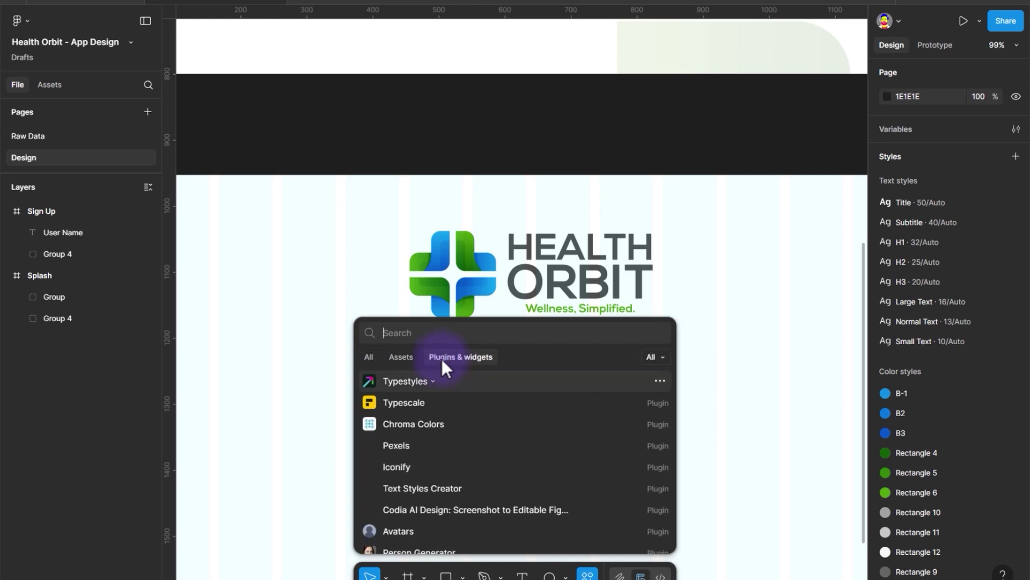
click(388, 467)
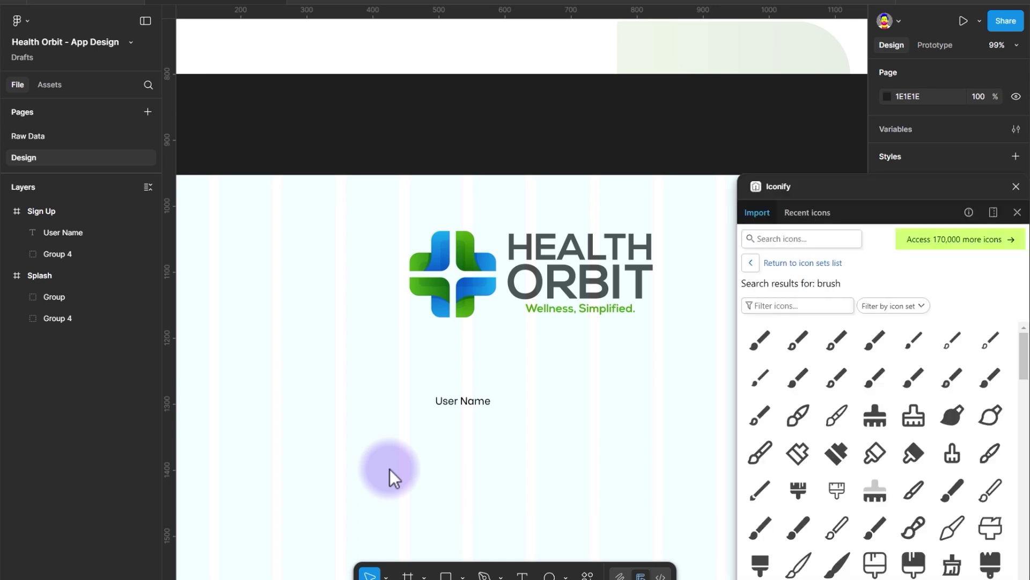
drag(138, 121, 133, 27)
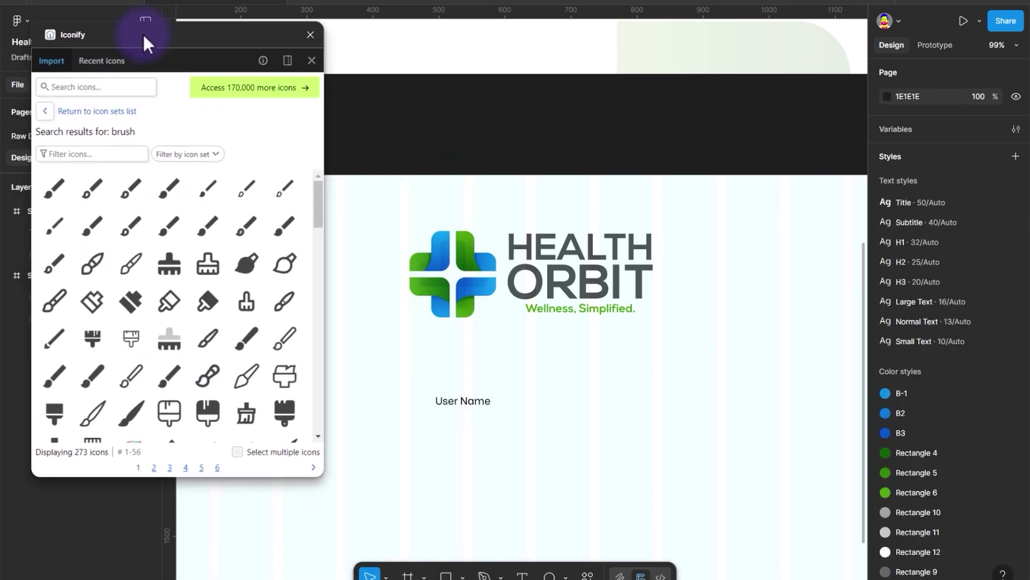
scroll(270, 347, down, 5)
scroll(271, 348, up, 5)
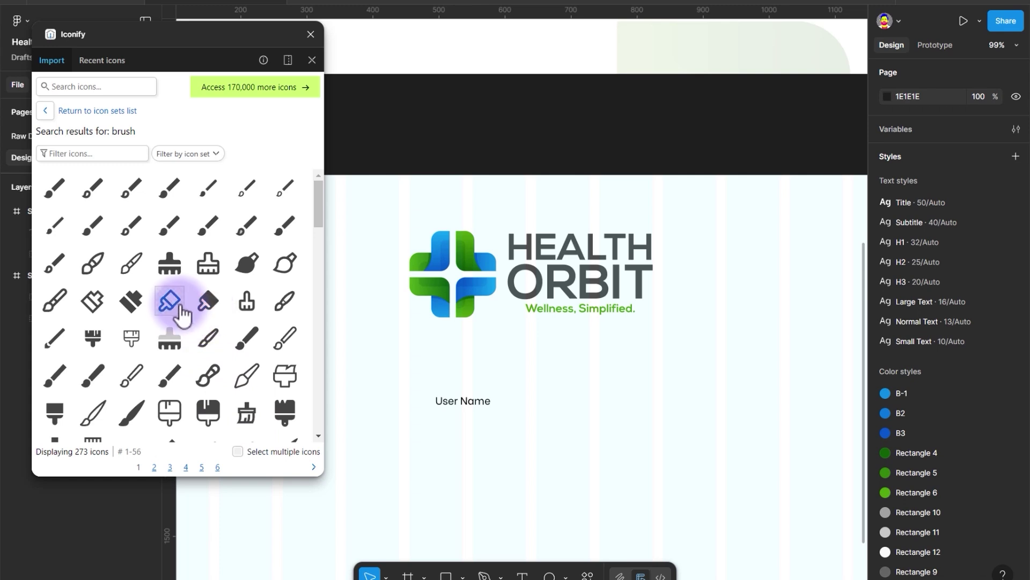
Import the outlined bx:brush icon as a component at size 28 in #1e1e1e and place it just beside the User Name text.
click(173, 304)
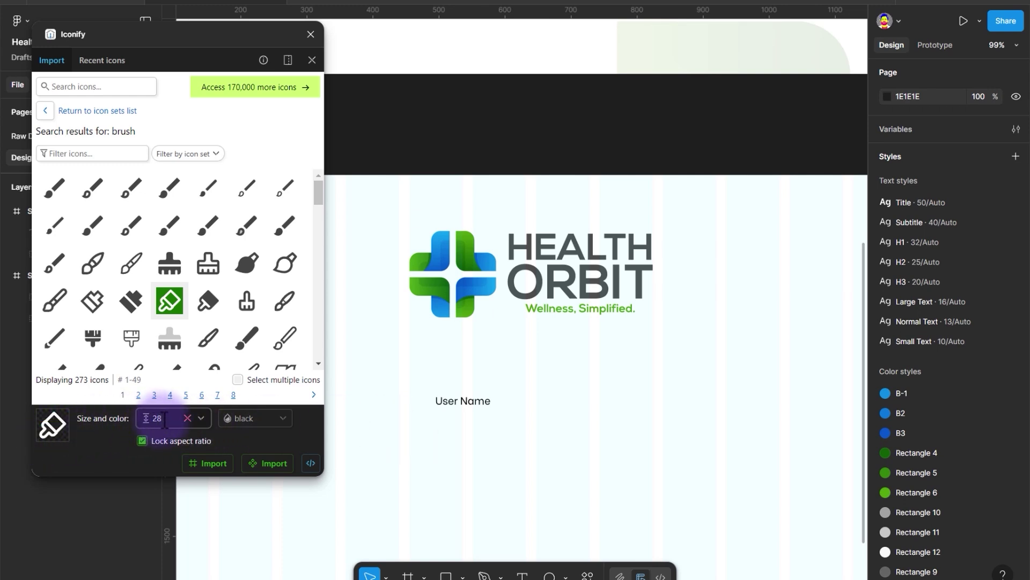
click(283, 418)
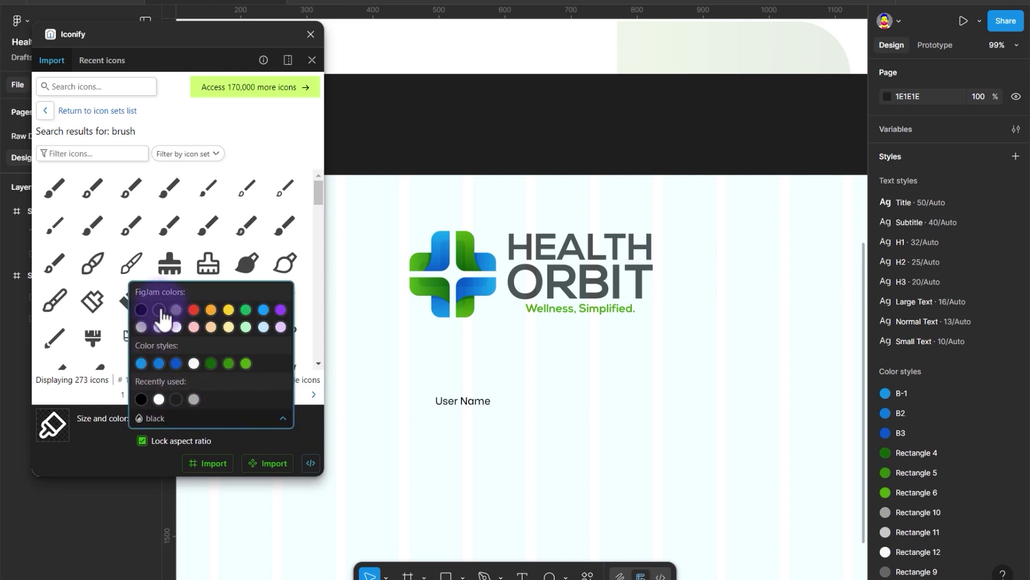
click(159, 310)
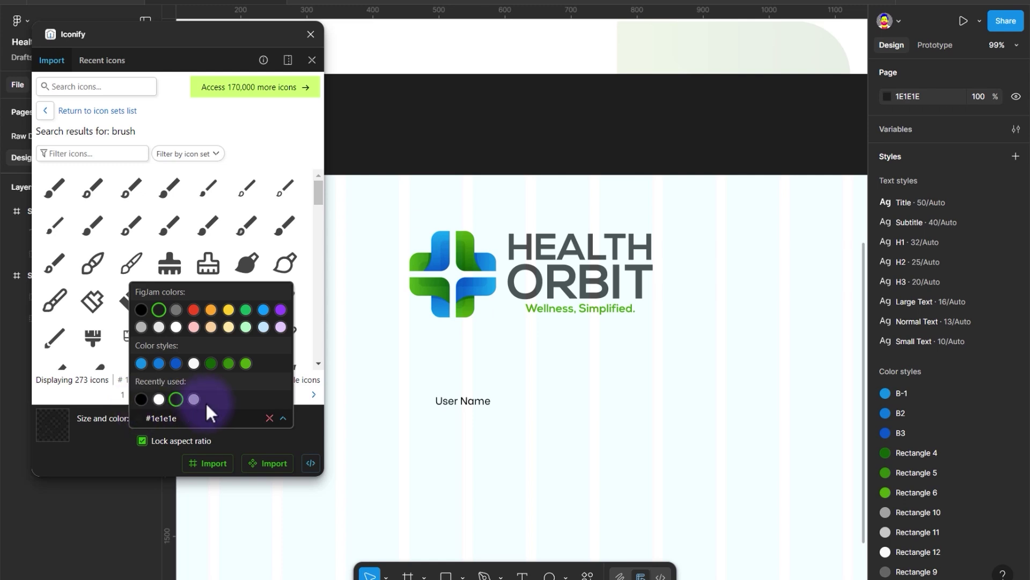
click(267, 448)
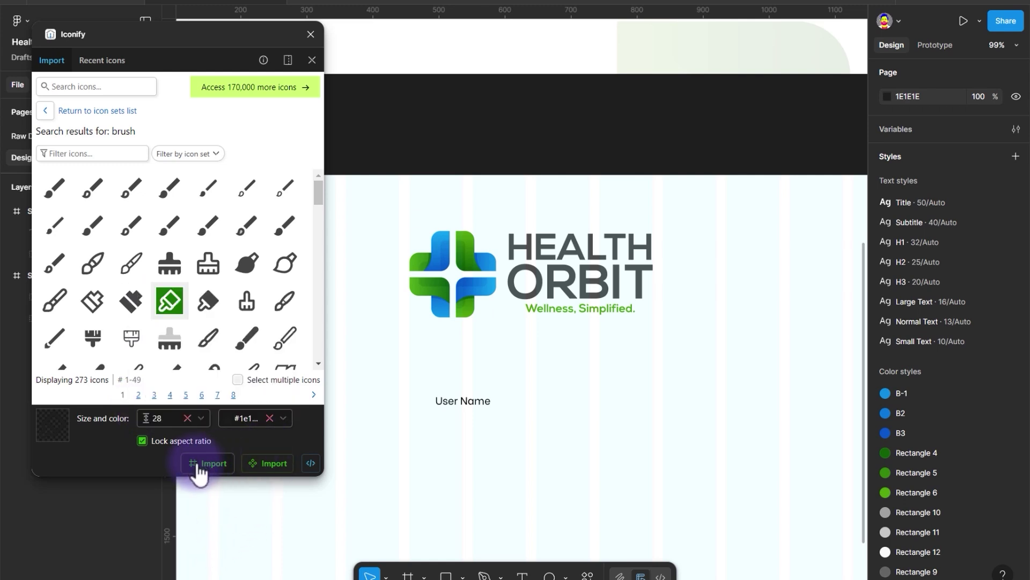
click(260, 465)
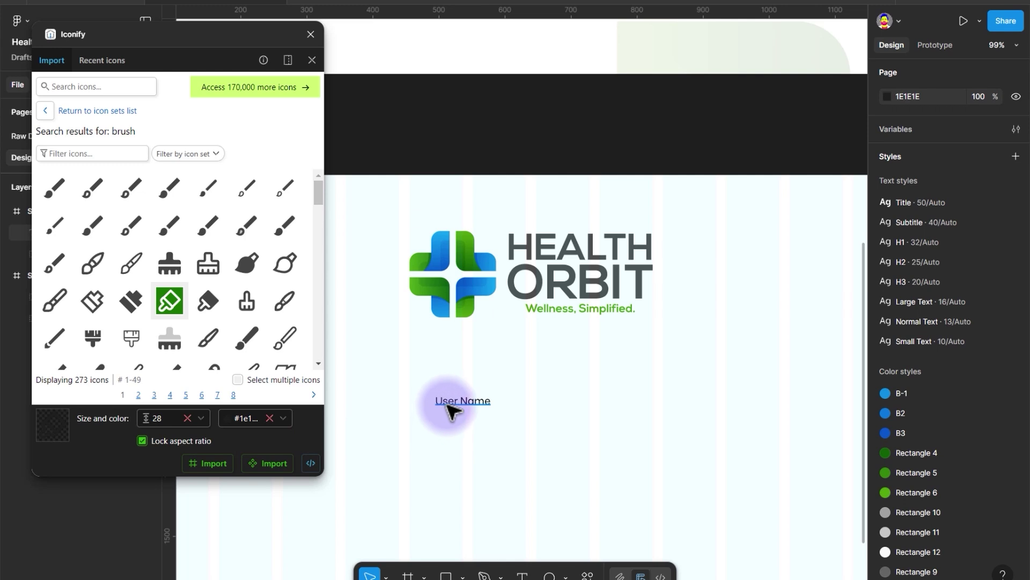
click(275, 471)
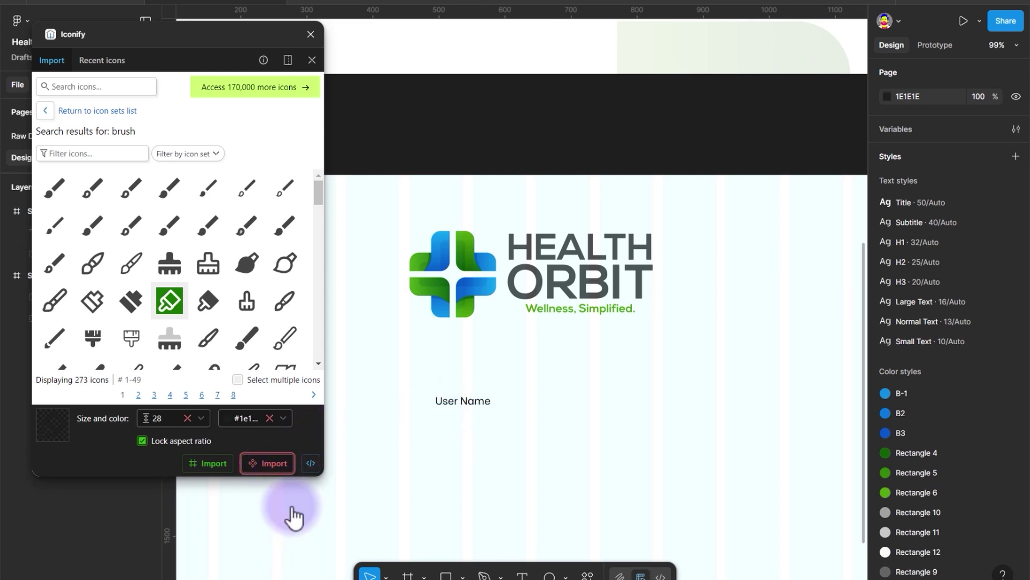
mouse_move(520, 304)
mouse_down()
mouse_move(541, 409)
mouse_move(550, 382)
mouse_up()
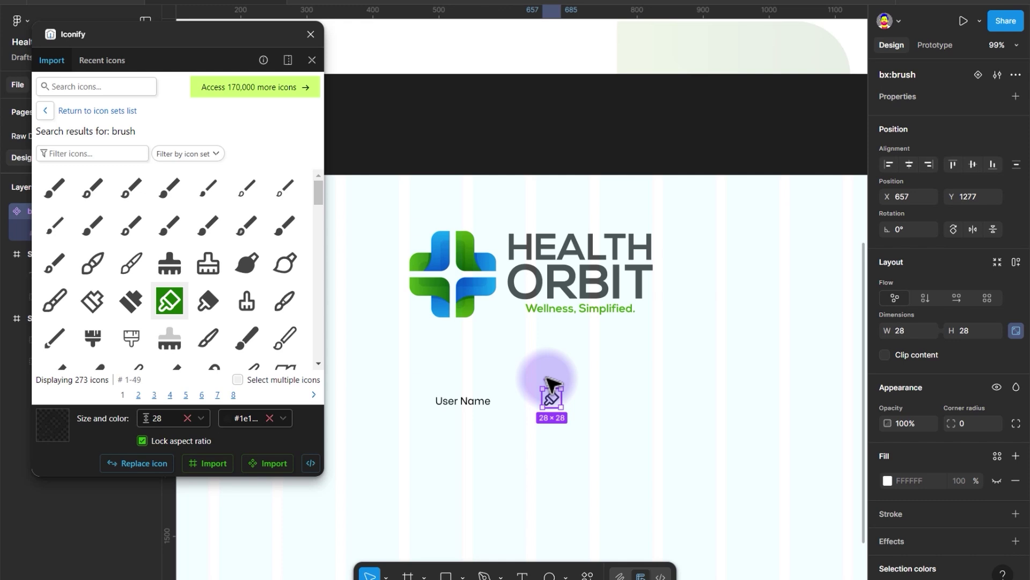
key(Escape)
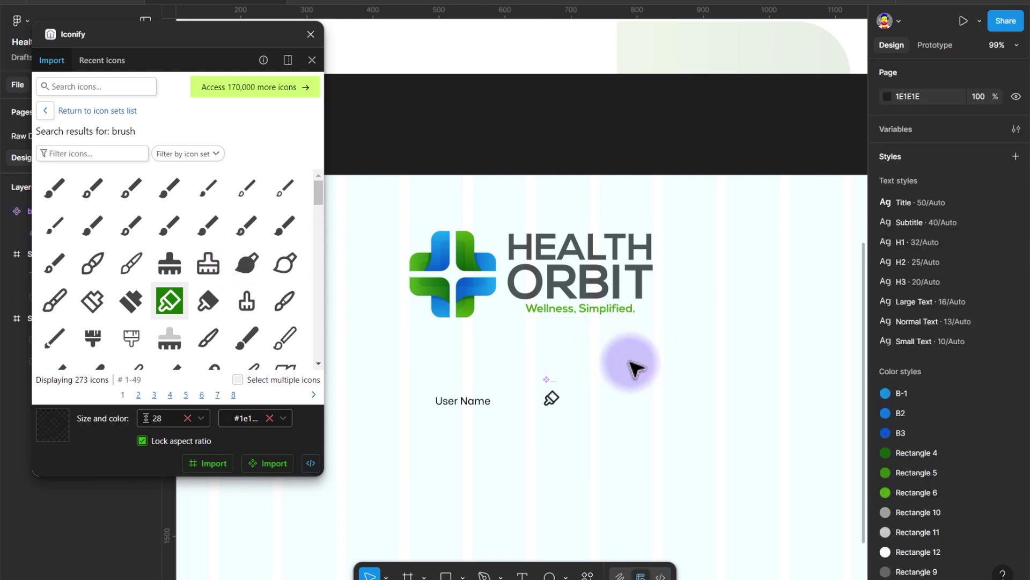
Select the brush icon together with the User Name text and apply auto layout to both.
click(550, 398)
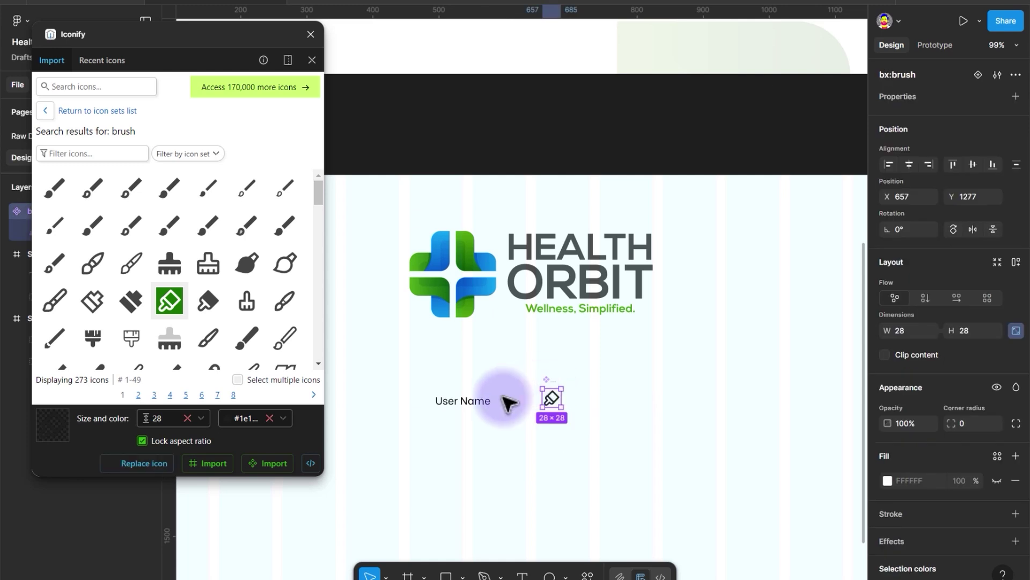
shift+click(483, 405)
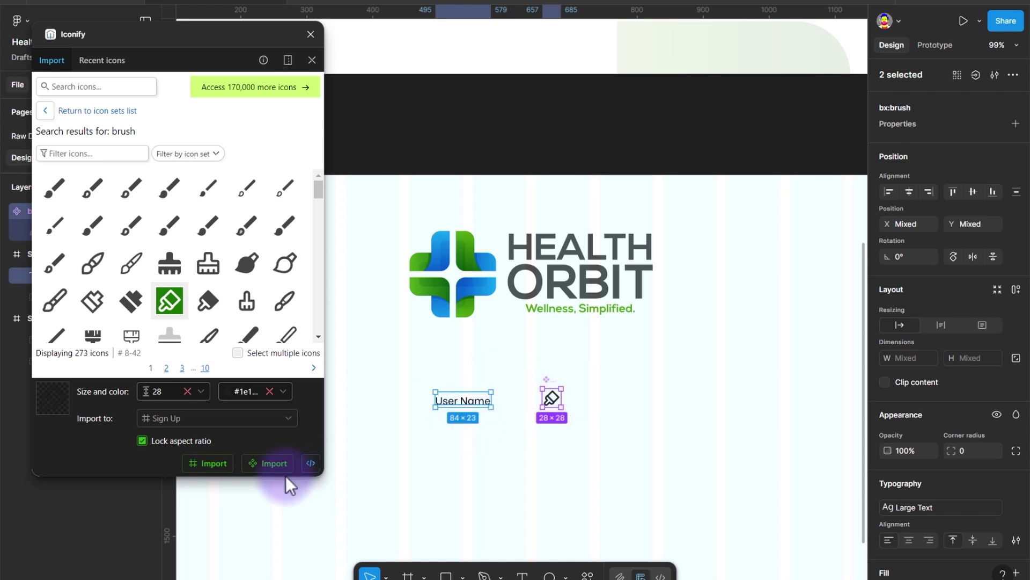
drag(172, 41, 293, 74)
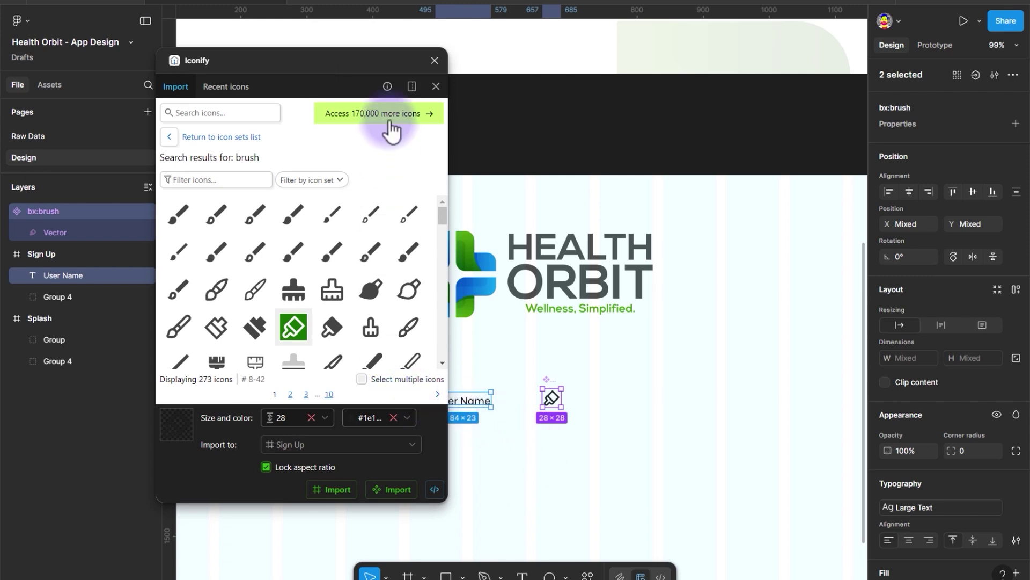
drag(356, 72, 241, 81)
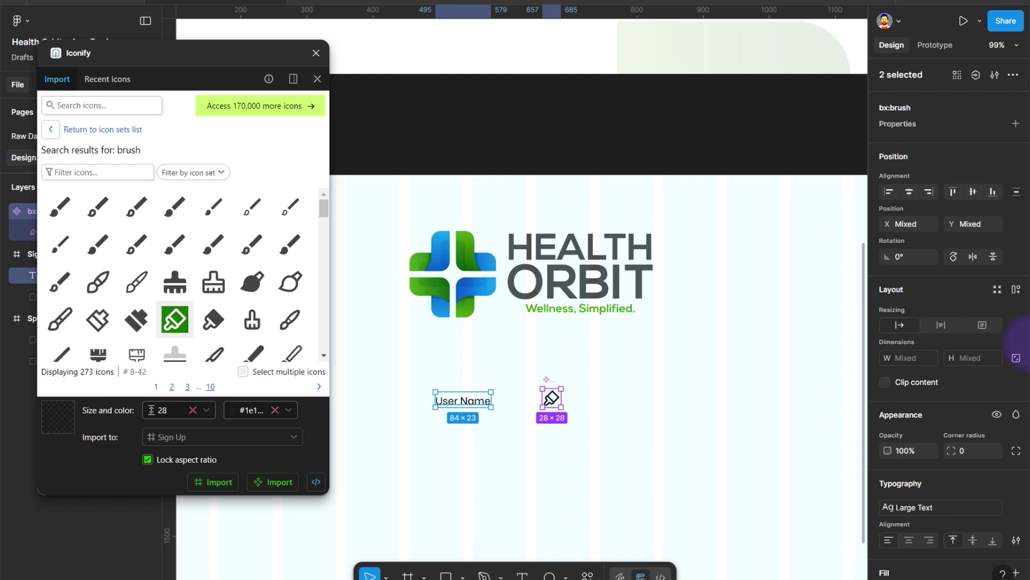
click(1016, 290)
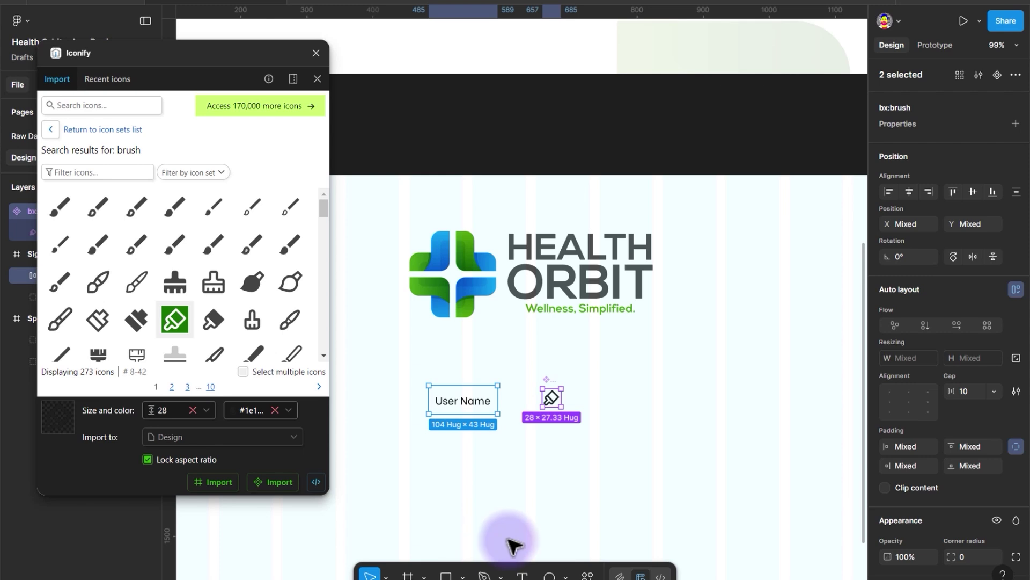
Move the bx:brush component into the auto layout frame that holds the User Name text.
drag(230, 56, 906, 16)
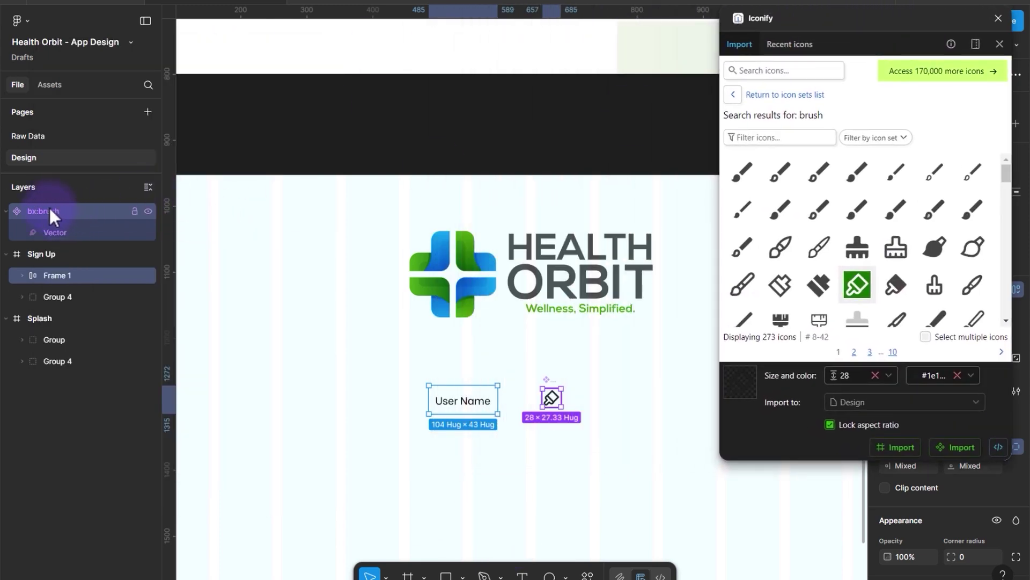
drag(49, 210, 51, 277)
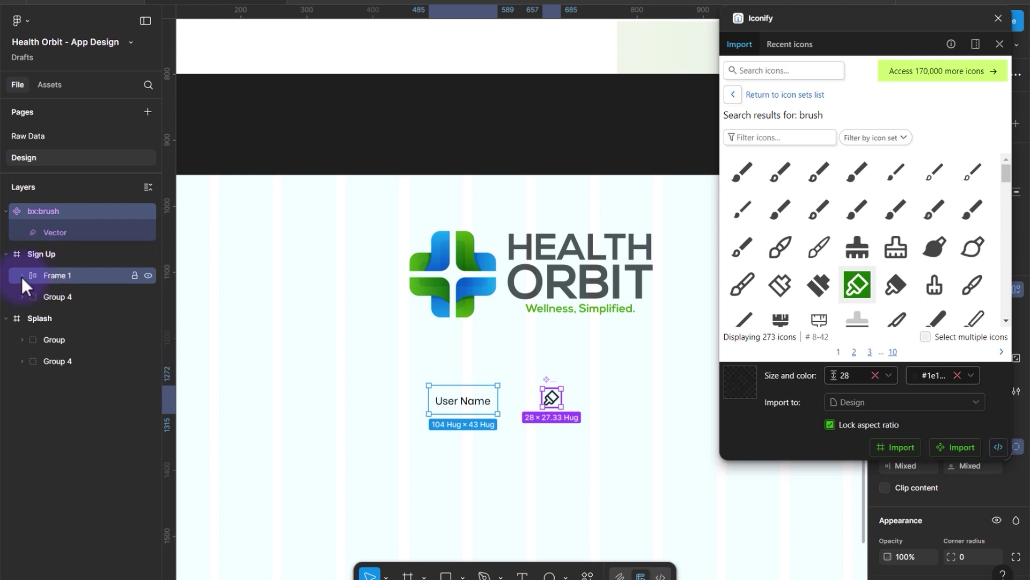
click(21, 275)
mouse_move(552, 397)
mouse_down()
mouse_move(553, 159)
mouse_move(547, 401)
mouse_up()
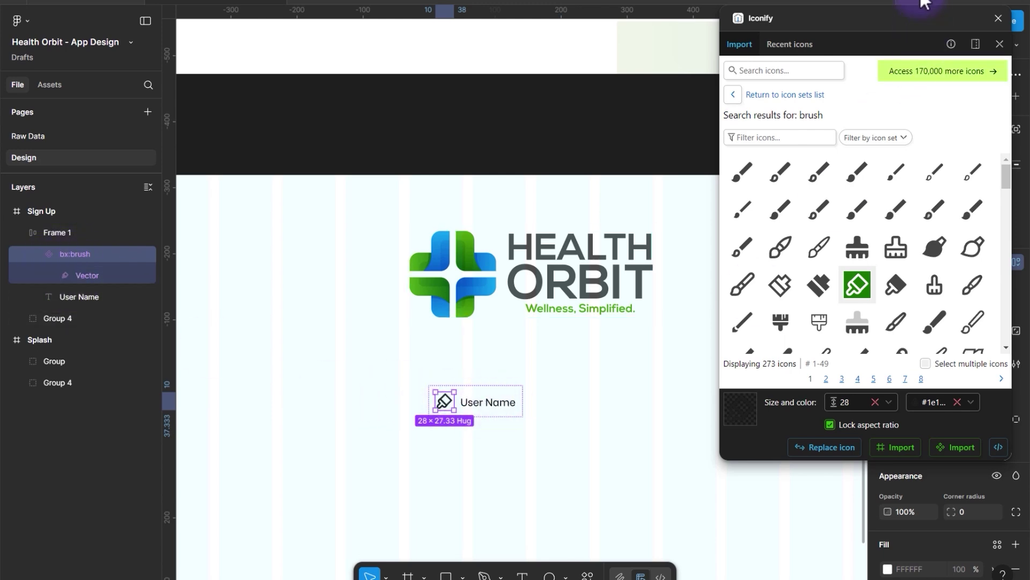
Reorder the auto layout frame's contents so the brush icon follows the User Name text.
drag(906, 24, 284, 172)
drag(381, 117, 741, 34)
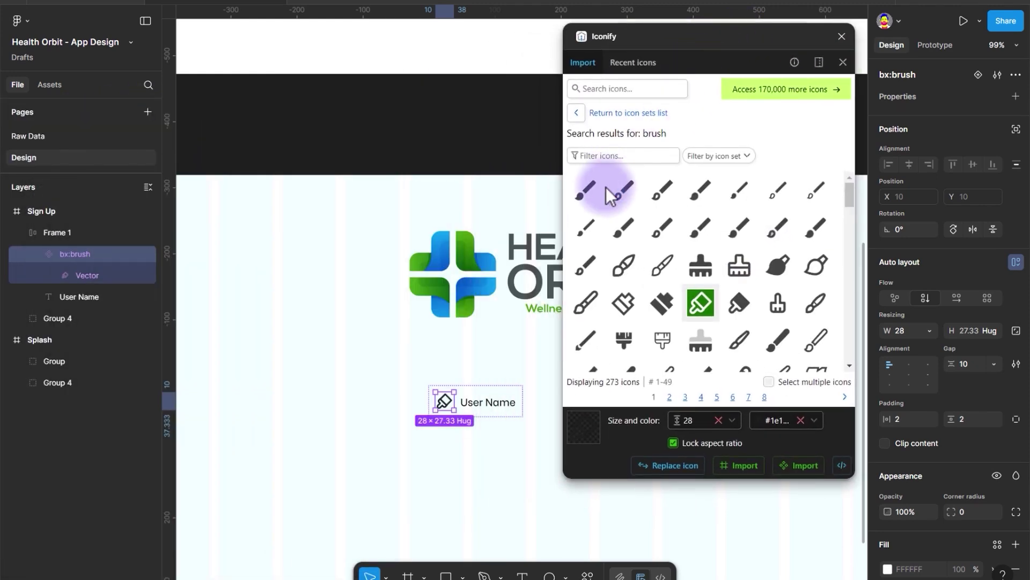
click(38, 253)
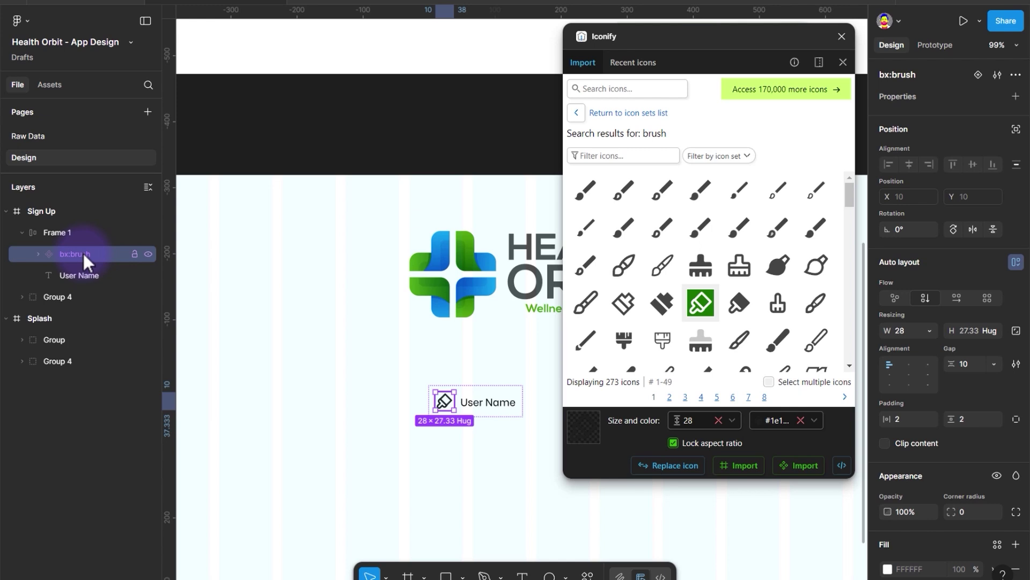
mouse_move(82, 251)
mouse_down()
mouse_move(86, 289)
mouse_move(96, 279)
mouse_up()
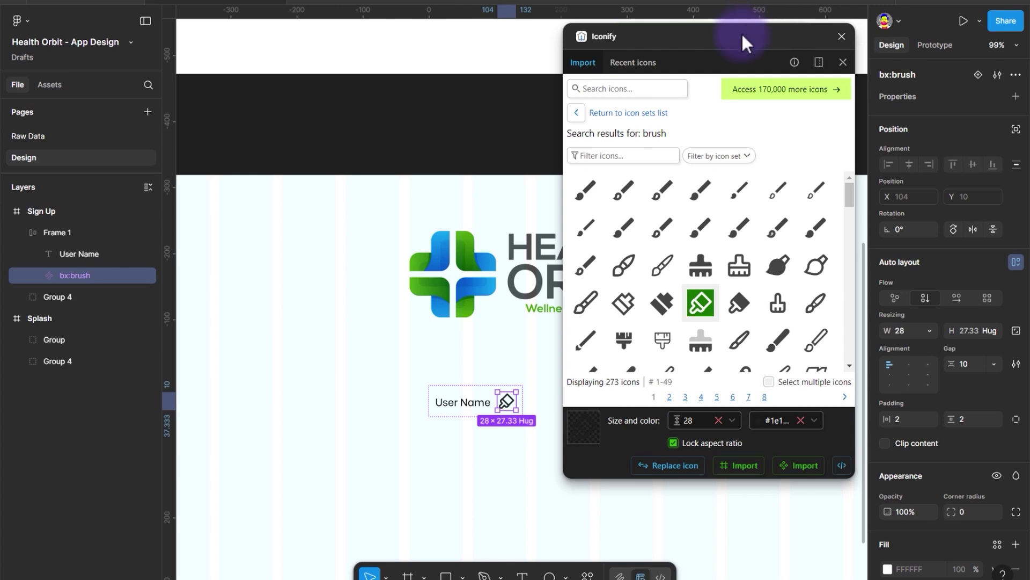
Move the Iconify window off the User Name frame and the logo, and clear the selection.
mouse_move(743, 41)
mouse_down()
mouse_move(276, 223)
mouse_move(168, 247)
mouse_move(156, 208)
mouse_up()
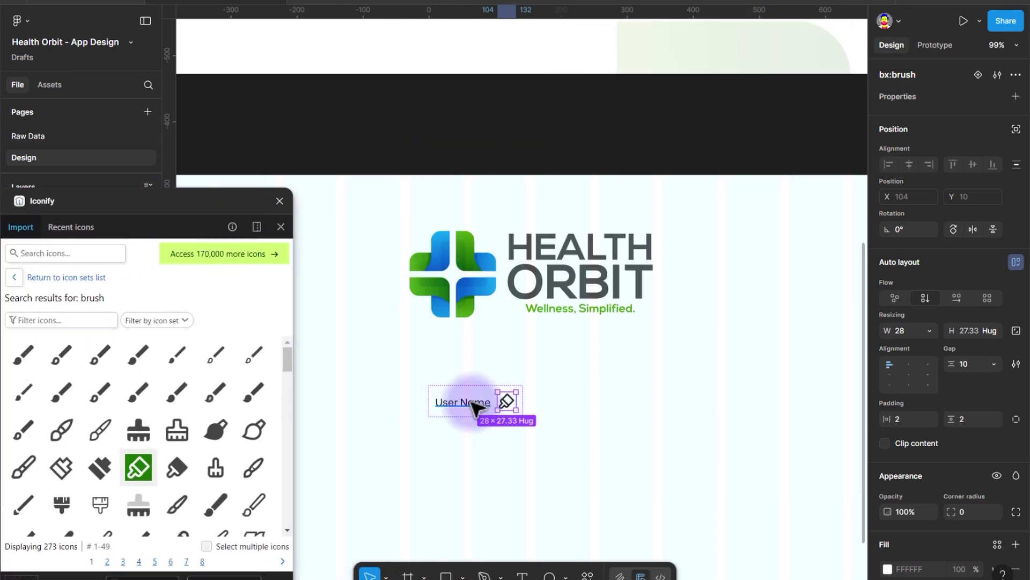
key(shift+Tab)
key(Escape)
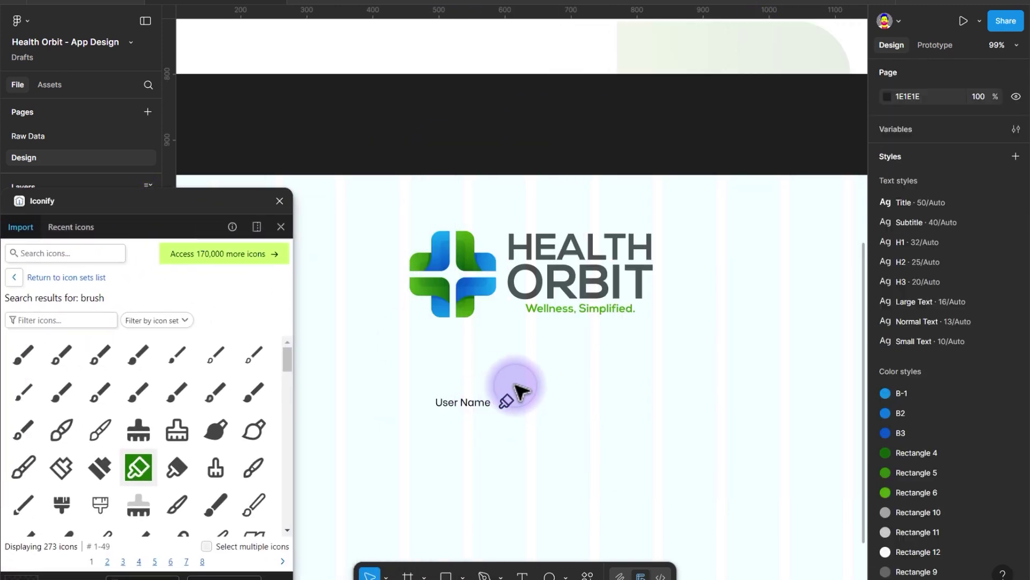
Fill the User Name auto layout frame with the white Rectangle 12 colour style.
click(488, 406)
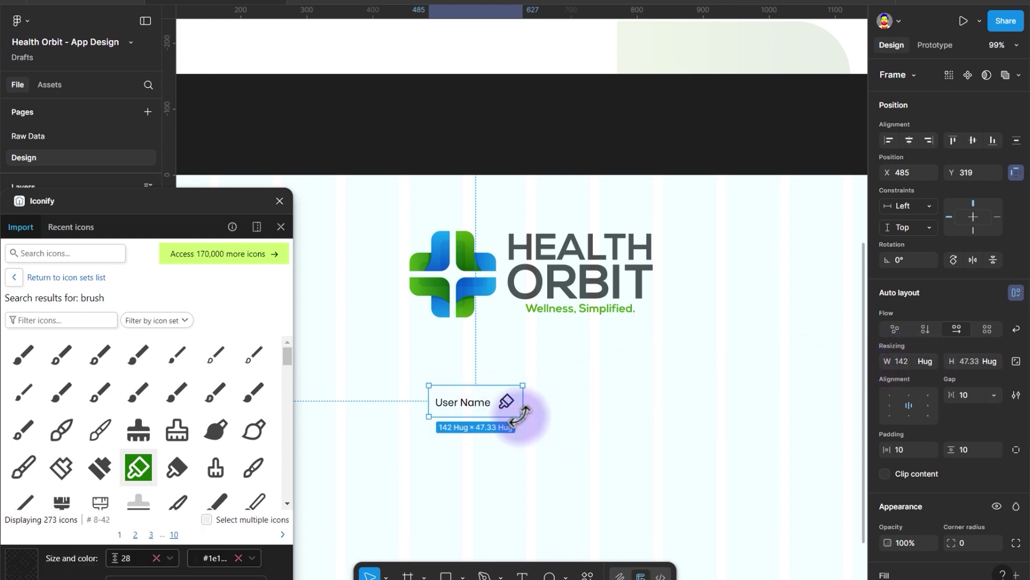
drag(533, 294, 589, 326)
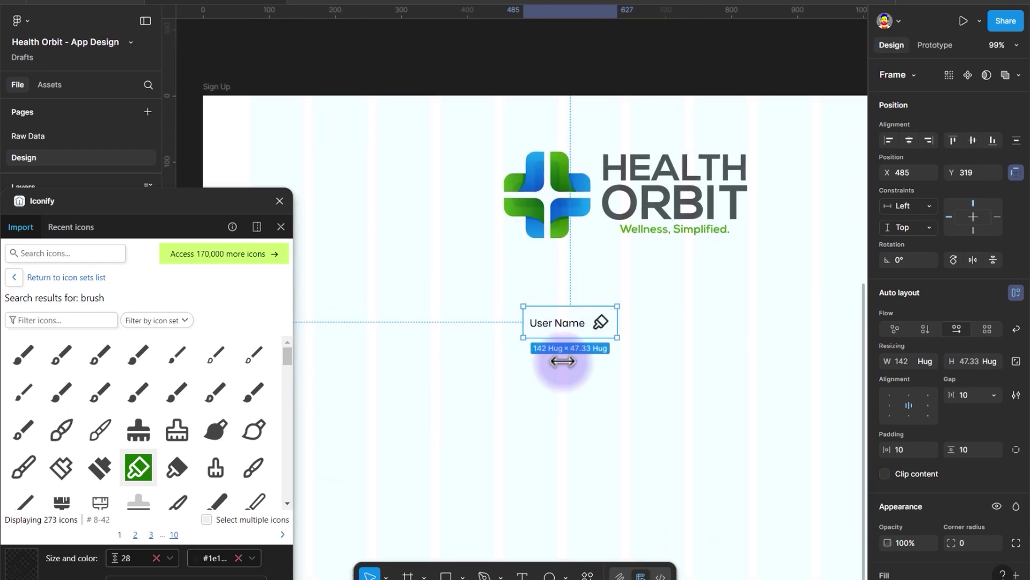
drag(711, 407, 676, 310)
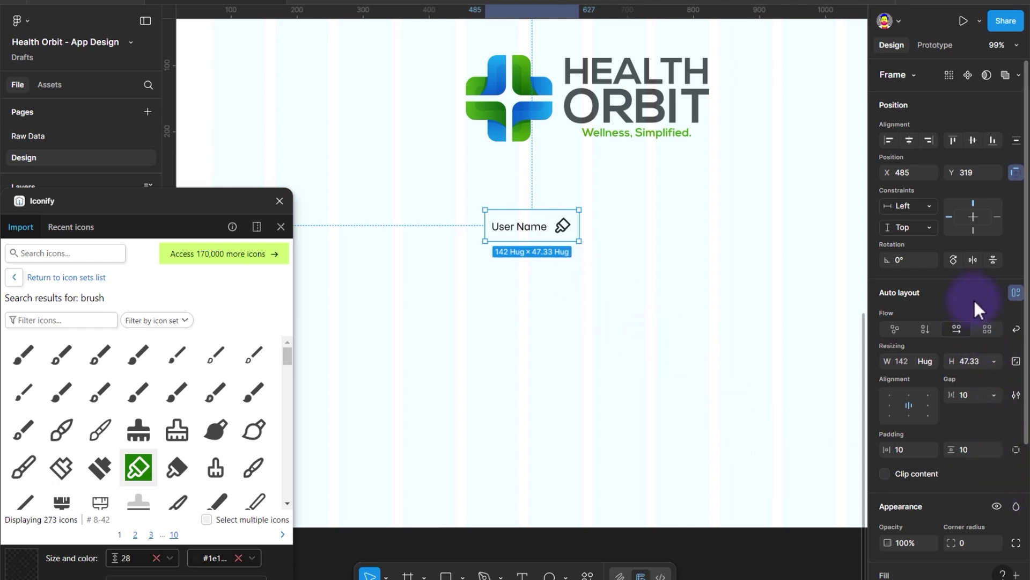
scroll(974, 298, down, 4)
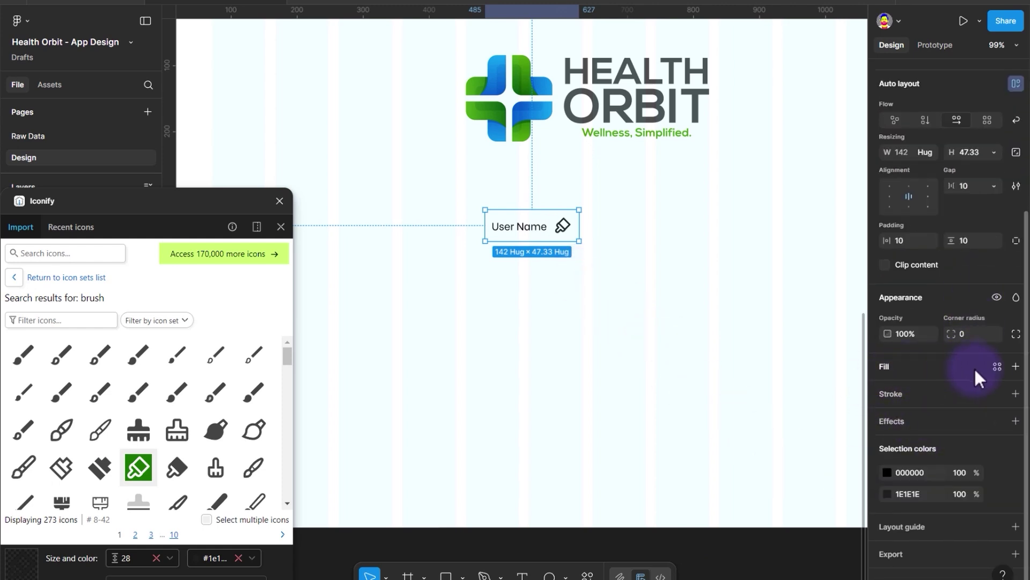
click(1016, 365)
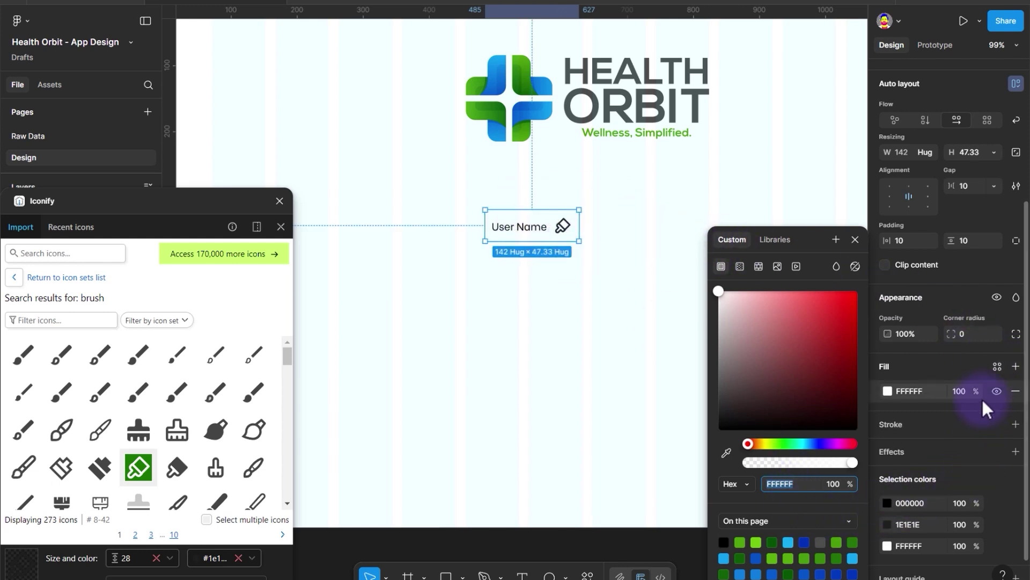
click(993, 366)
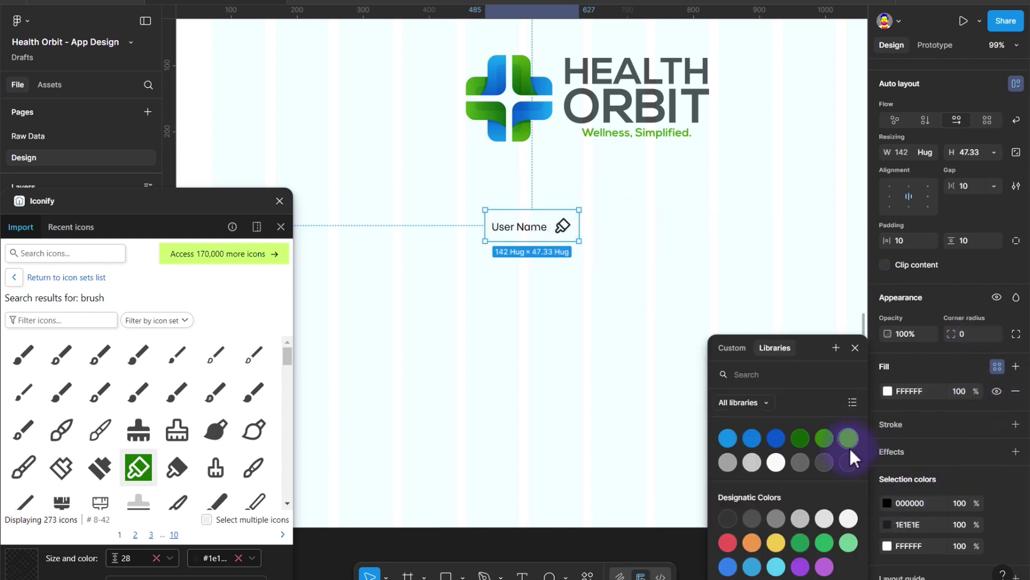
click(774, 462)
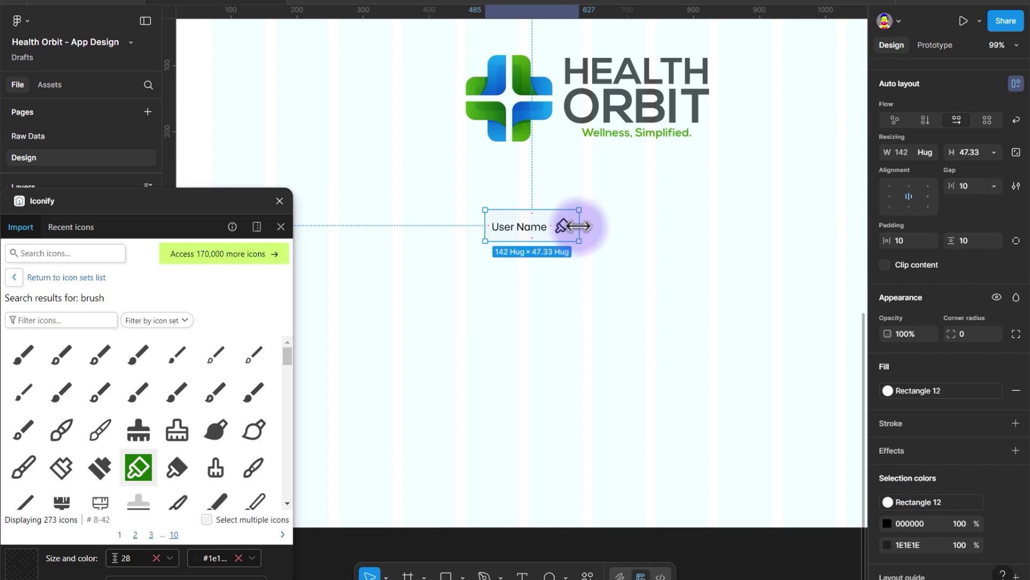
Switch the User Name frame to a fixed width and widen it to 401.
drag(580, 225, 745, 226)
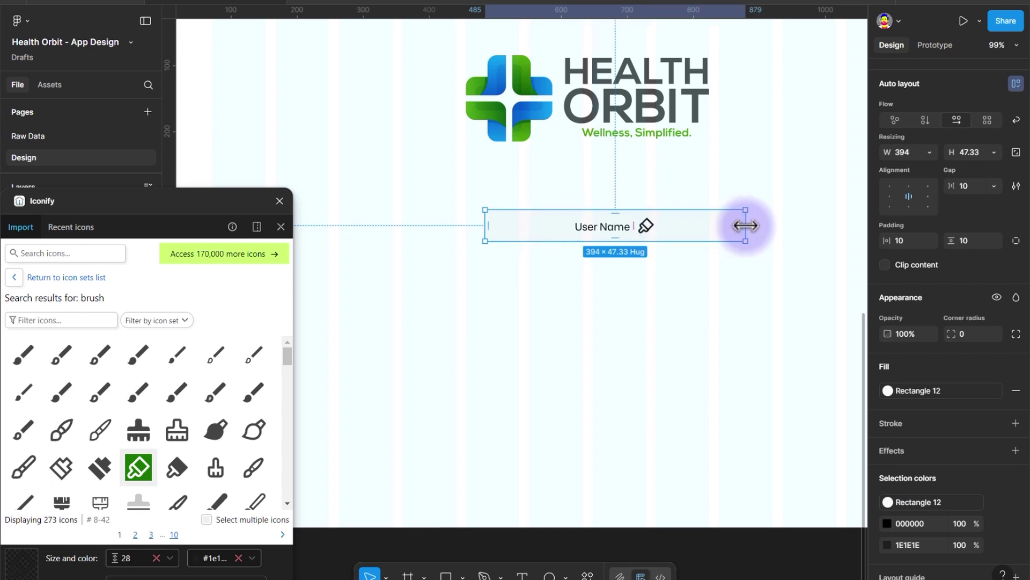
double_click(745, 225)
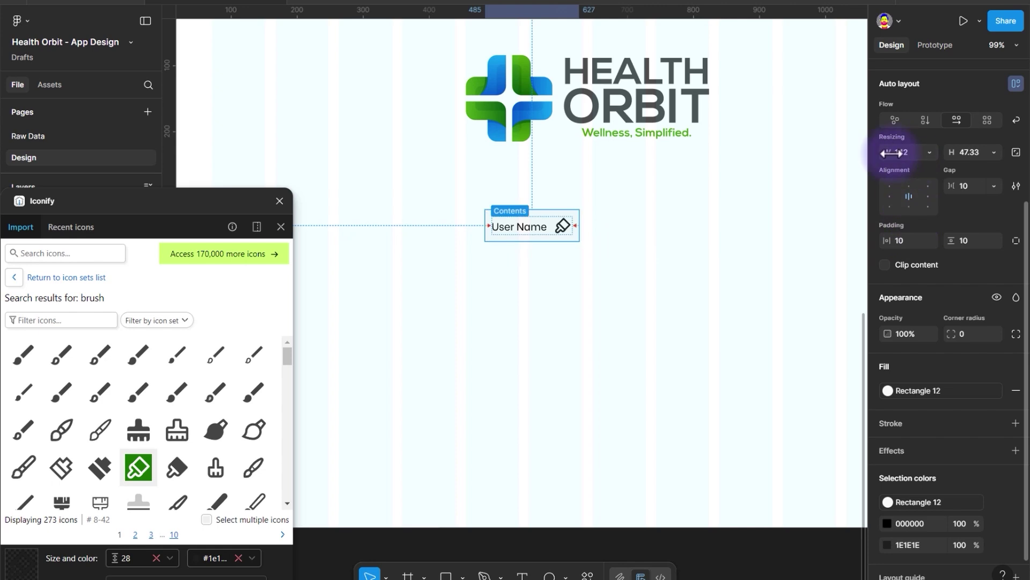
click(929, 153)
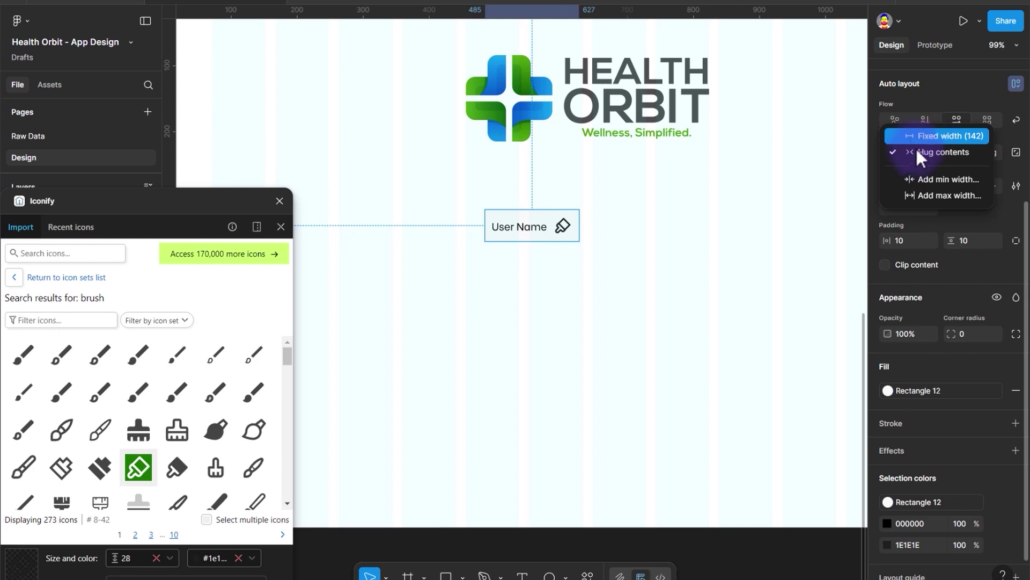
click(918, 137)
drag(888, 152, 211, 147)
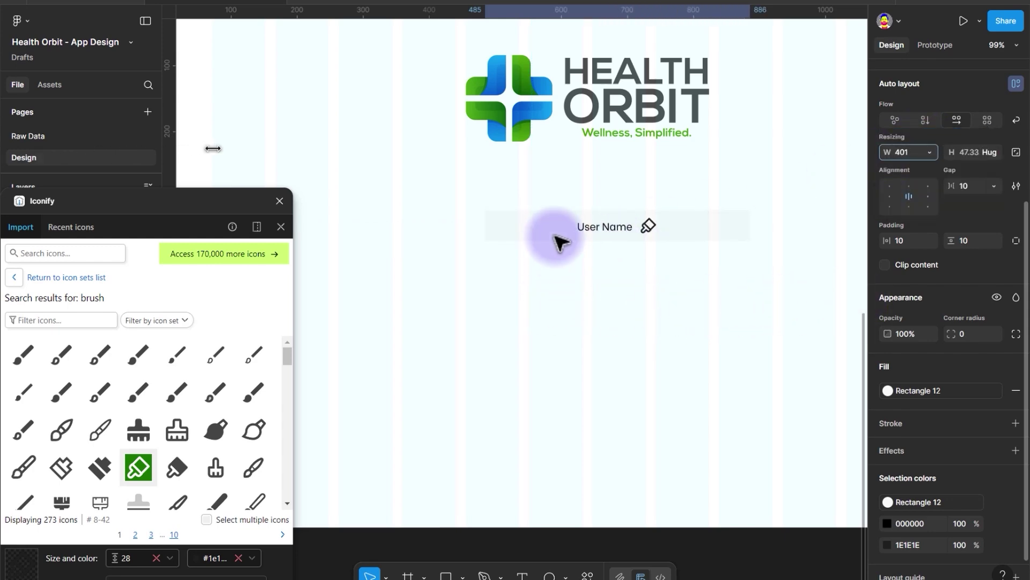
Centre the User Name frame horizontally beneath the logo and widen it symmetrically to 559.
drag(587, 229, 615, 223)
scroll(557, 228, down, 5)
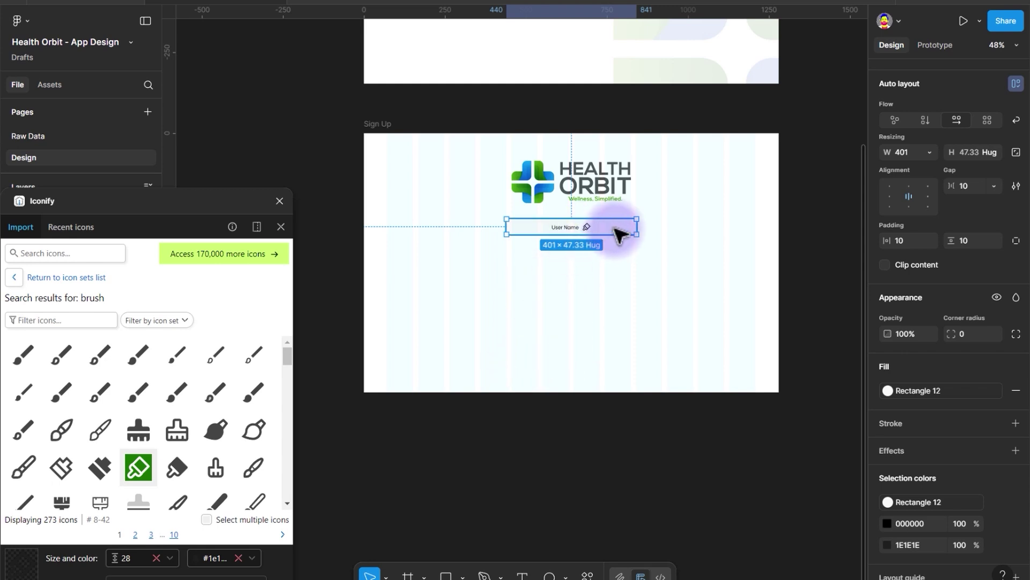
mouse_move(638, 228)
mouse_down()
mouse_move(661, 227)
mouse_move(632, 221)
mouse_up()
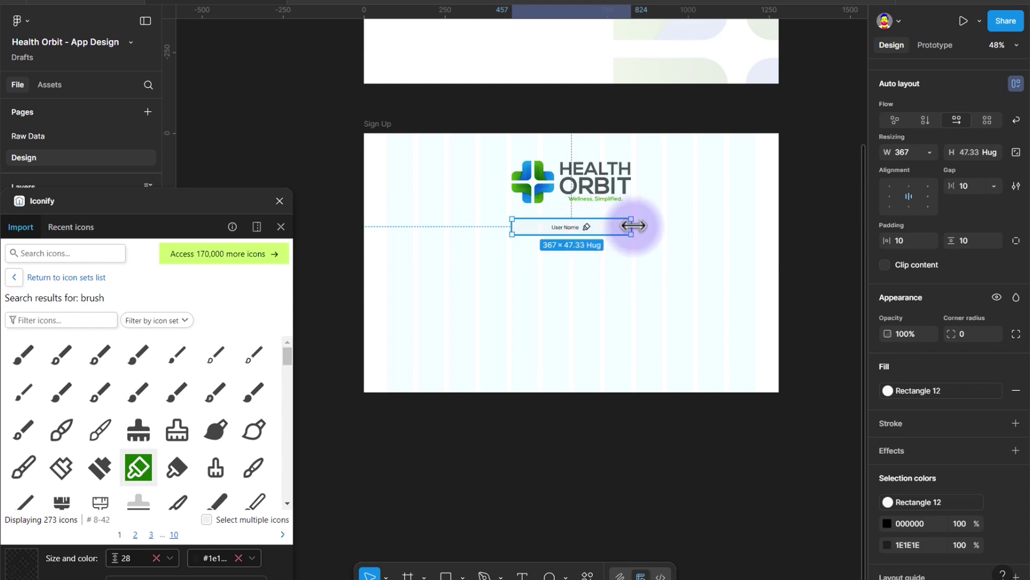
drag(631, 232, 661, 225)
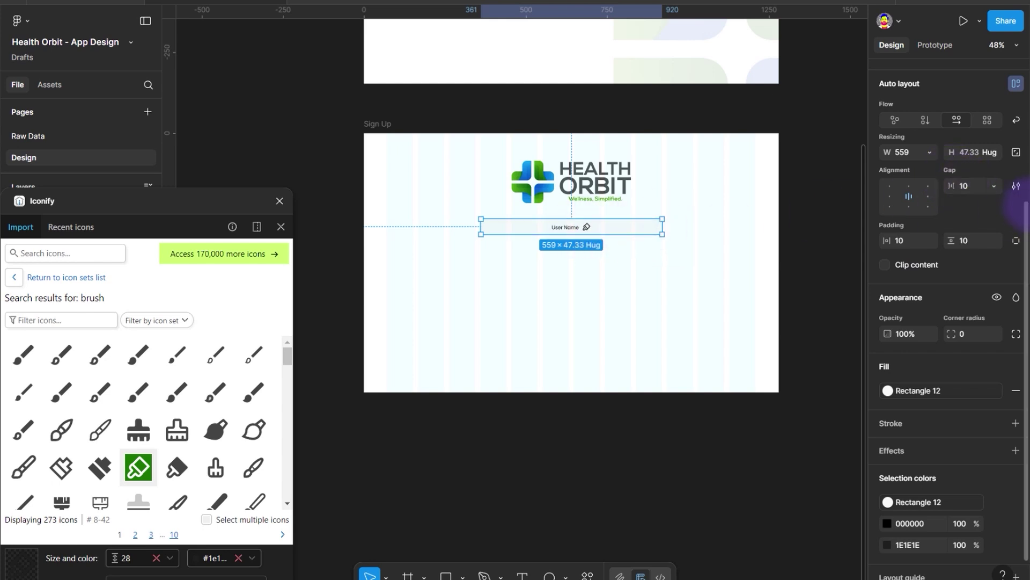
Set the User Name frame's gap to Auto and its horizontal padding to 20.
click(994, 185)
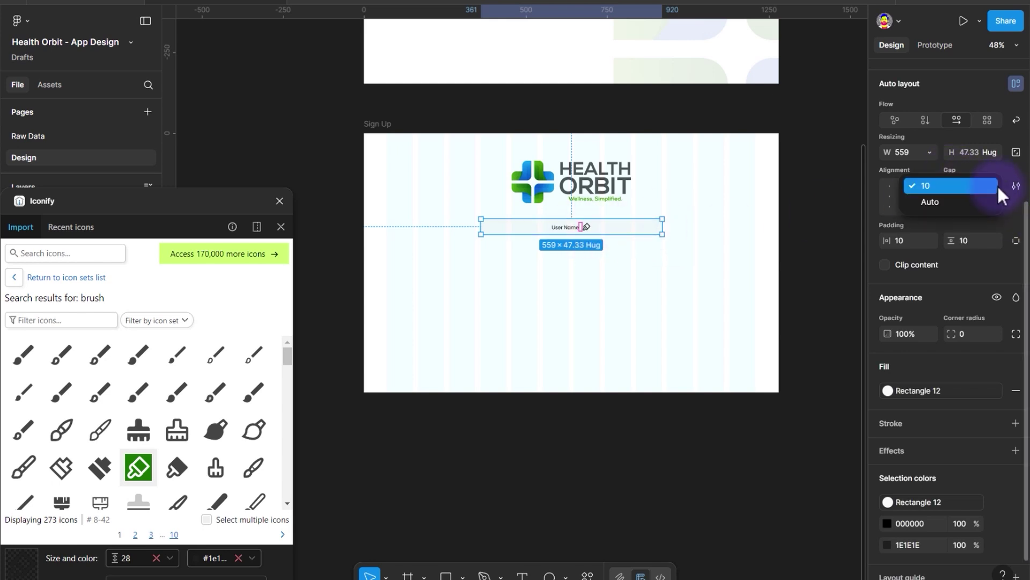
click(930, 201)
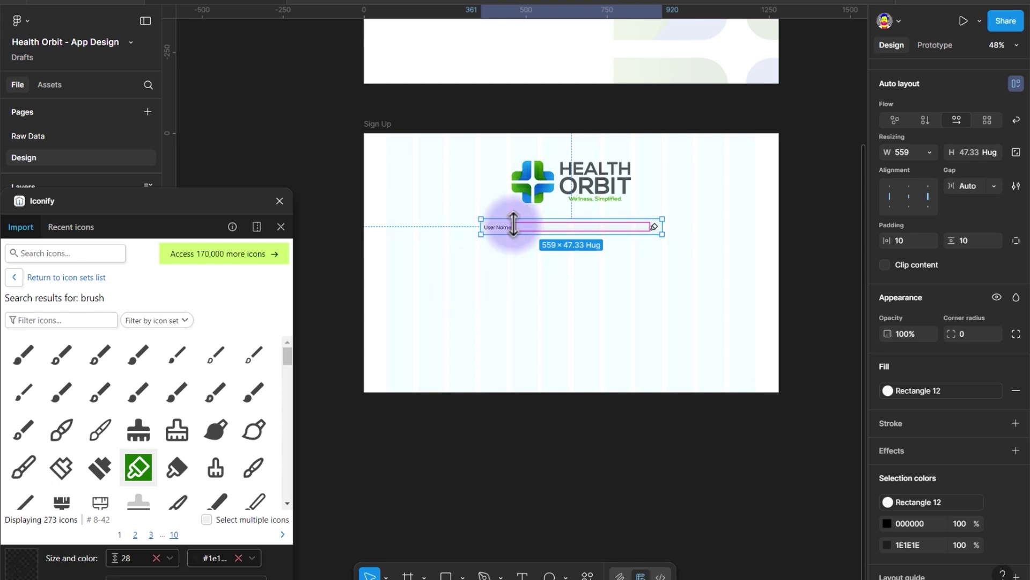
scroll(558, 240, up, 5)
scroll(564, 236, up, 4)
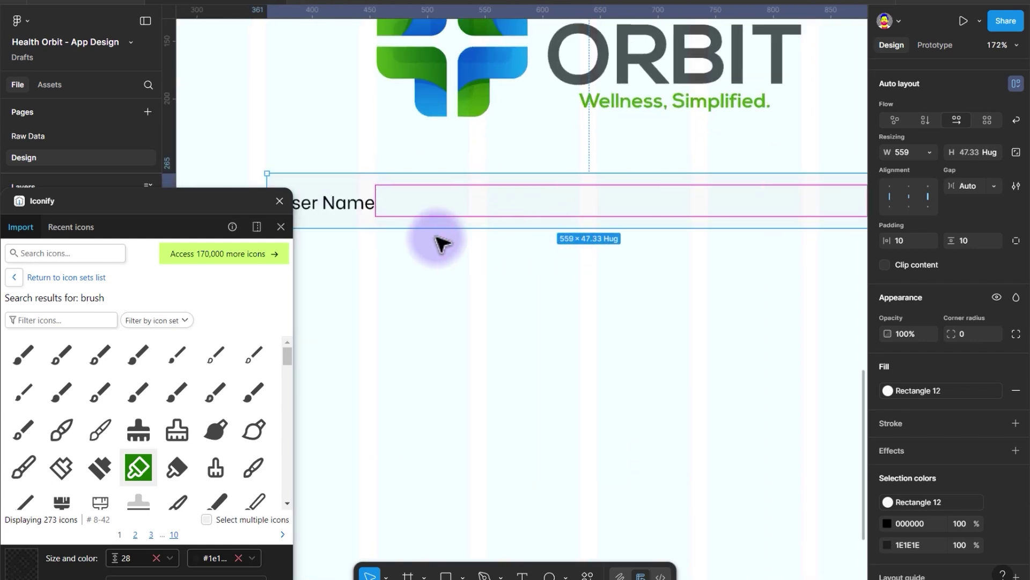
scroll(483, 242, up, 2)
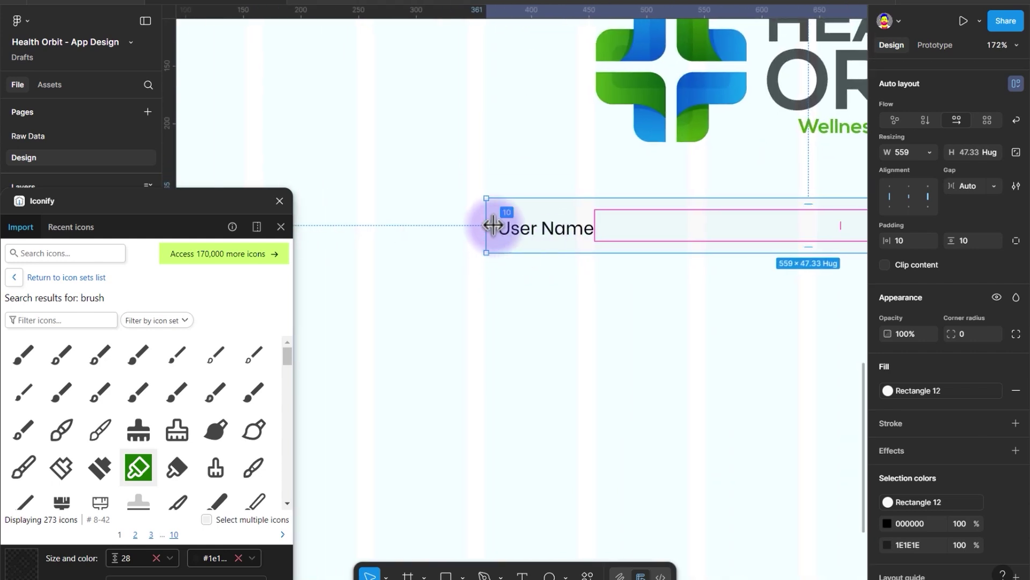
click(900, 244)
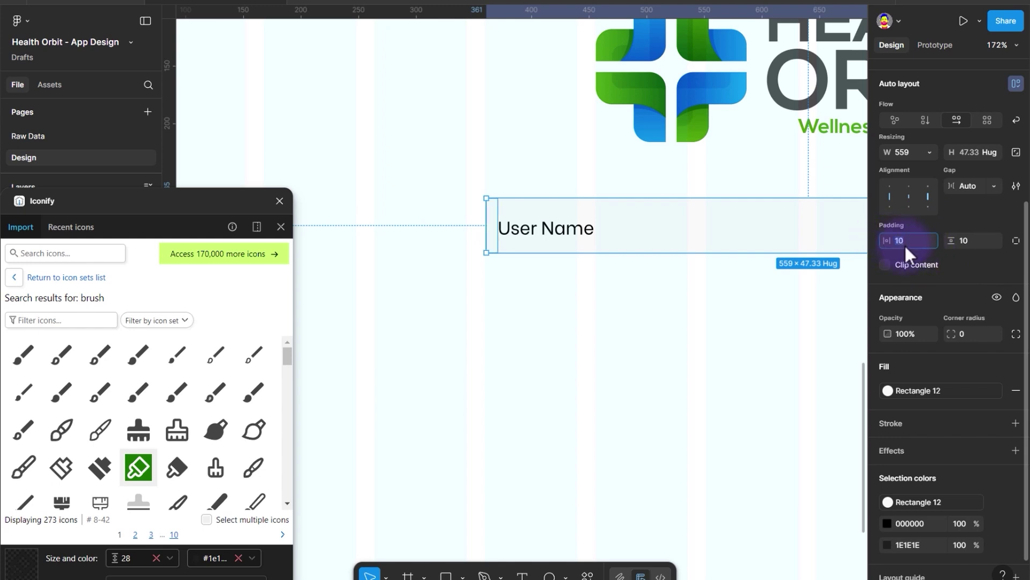
key(Return)
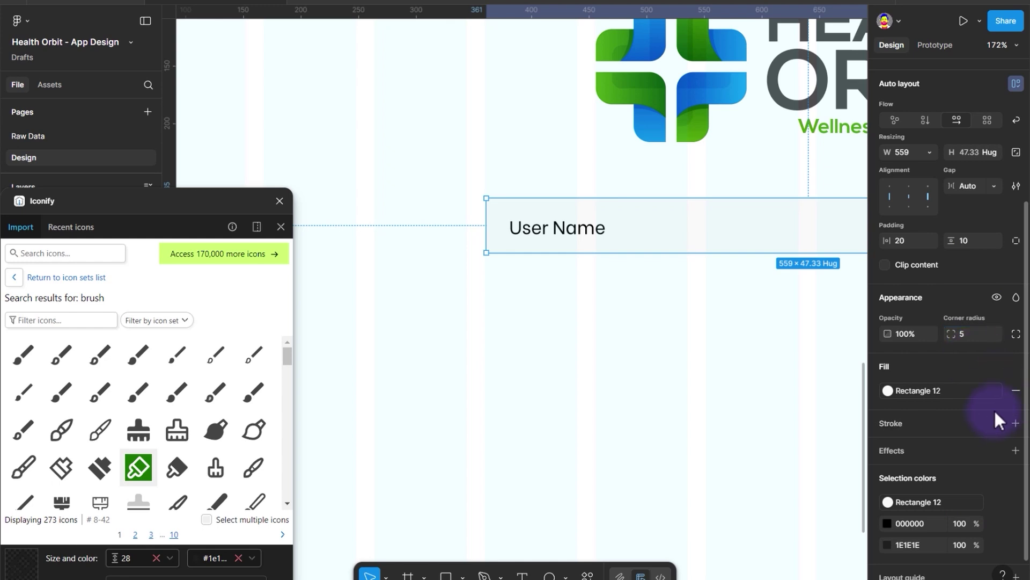
Set the User Name frame's corner radius to 10 and give it a stroke in the Rectangle 11 colour style.
key(BackSpace)
text(10)
key(Return)
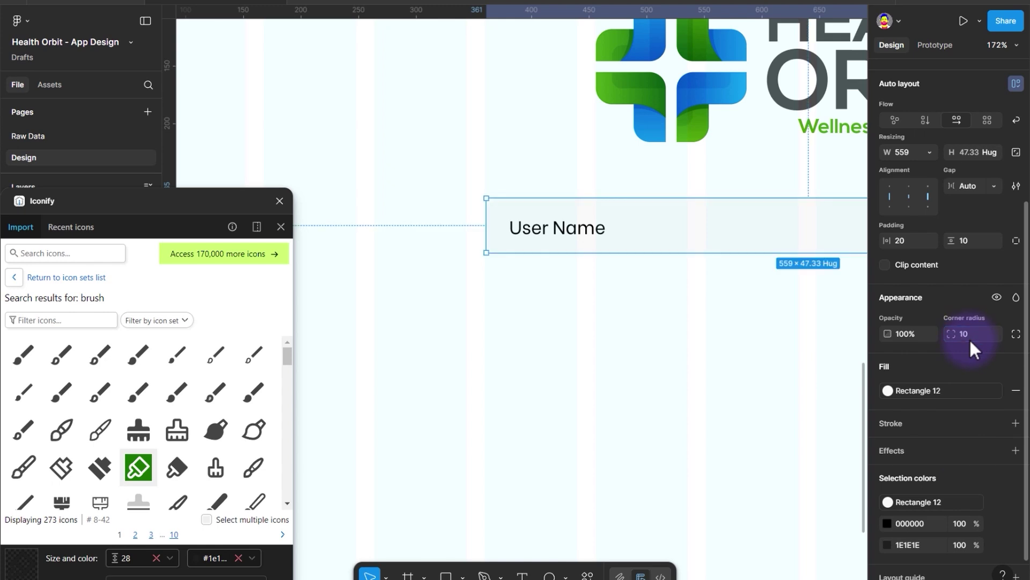
click(998, 422)
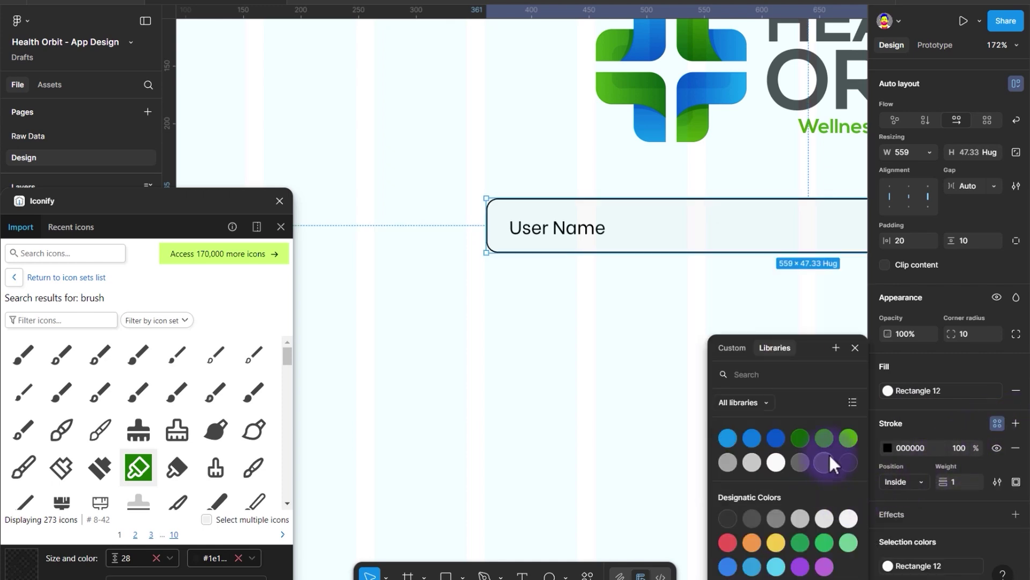
click(752, 461)
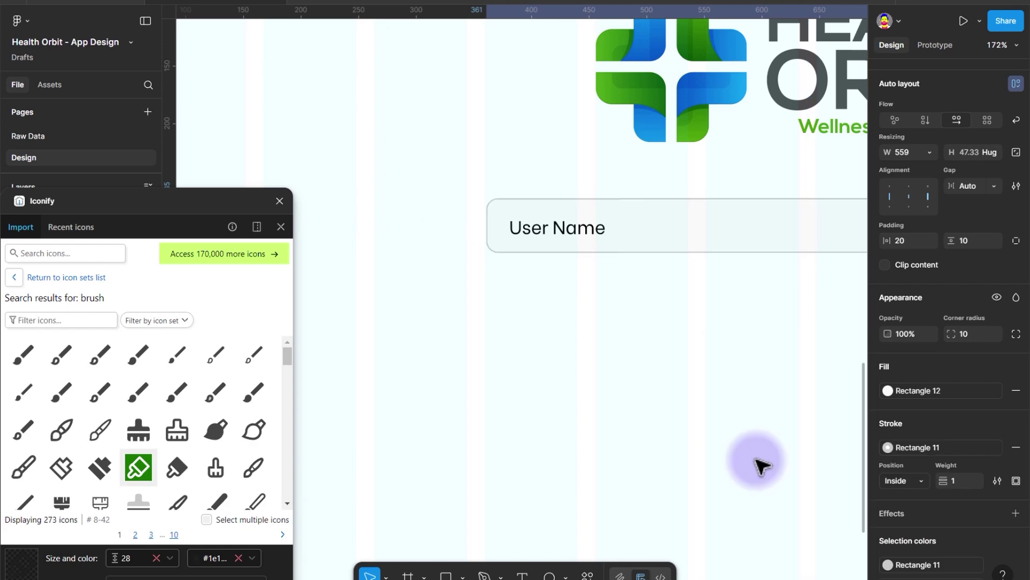
click(677, 343)
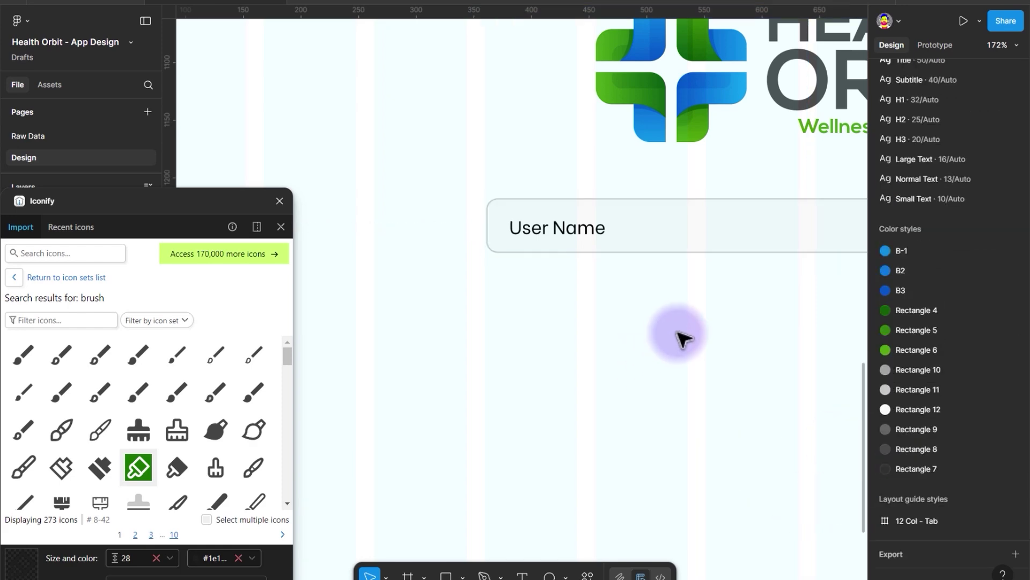
Turn the User Name field frame into a component and move the Iconify window off the layer list.
drag(674, 274, 414, 448)
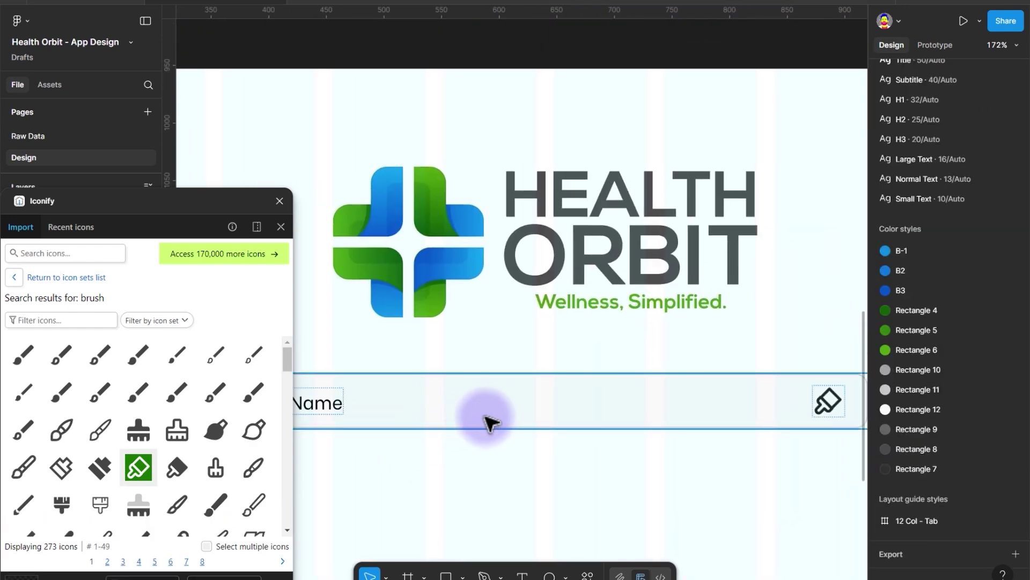
click(501, 421)
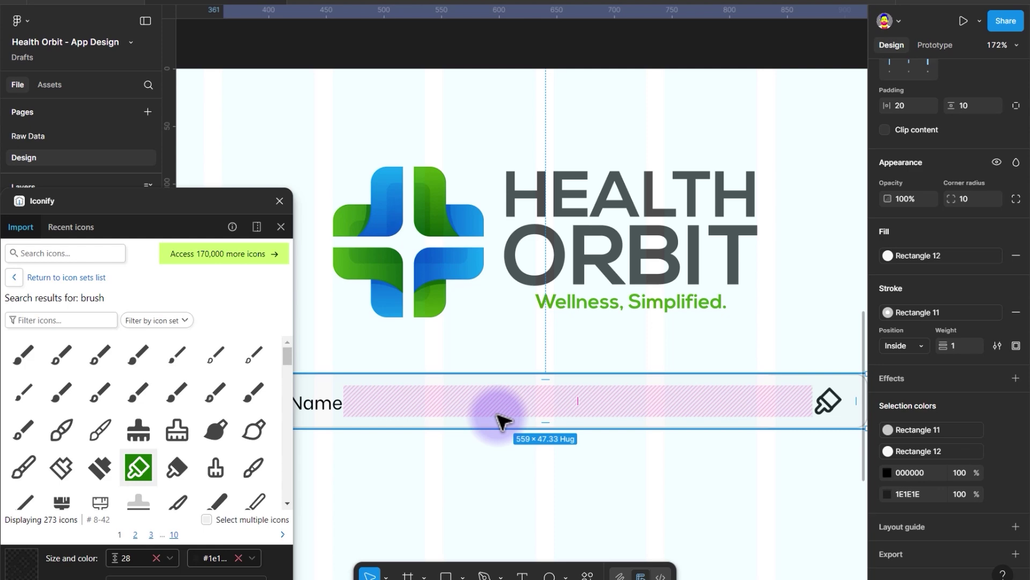
click(499, 471)
scroll(499, 471, down, 1)
scroll(499, 471, down, 4)
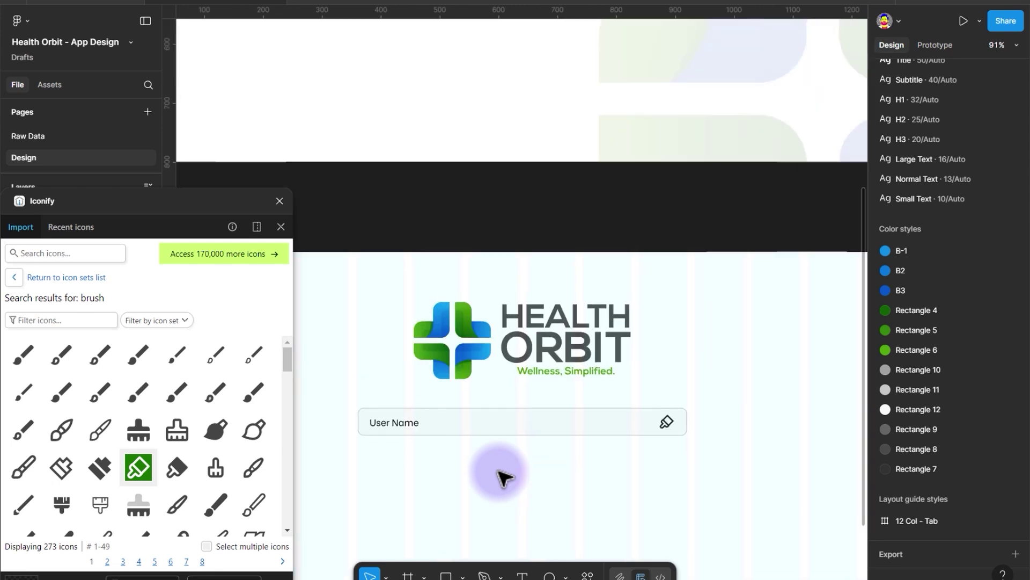
scroll(499, 472, down, 1)
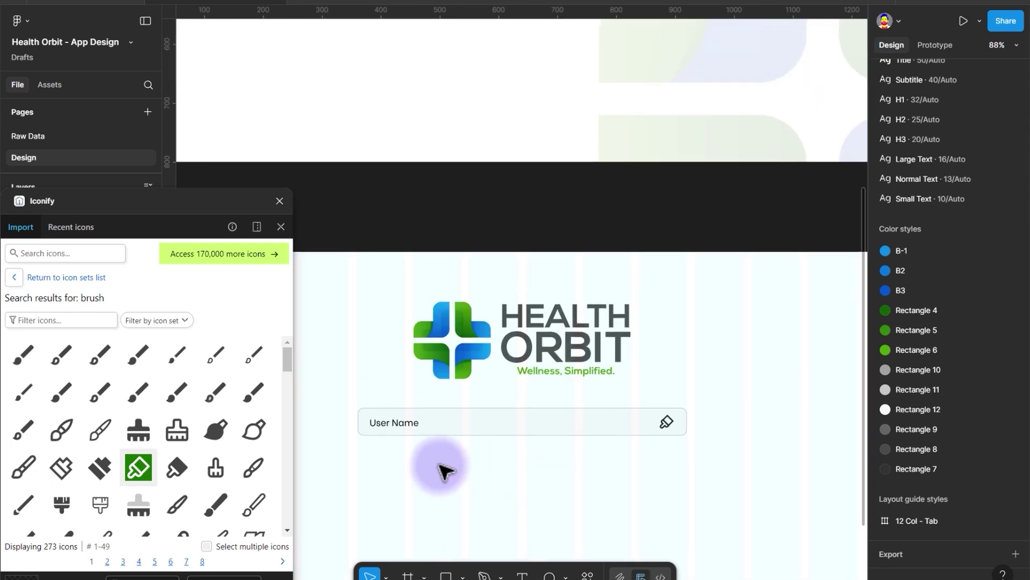
click(455, 425)
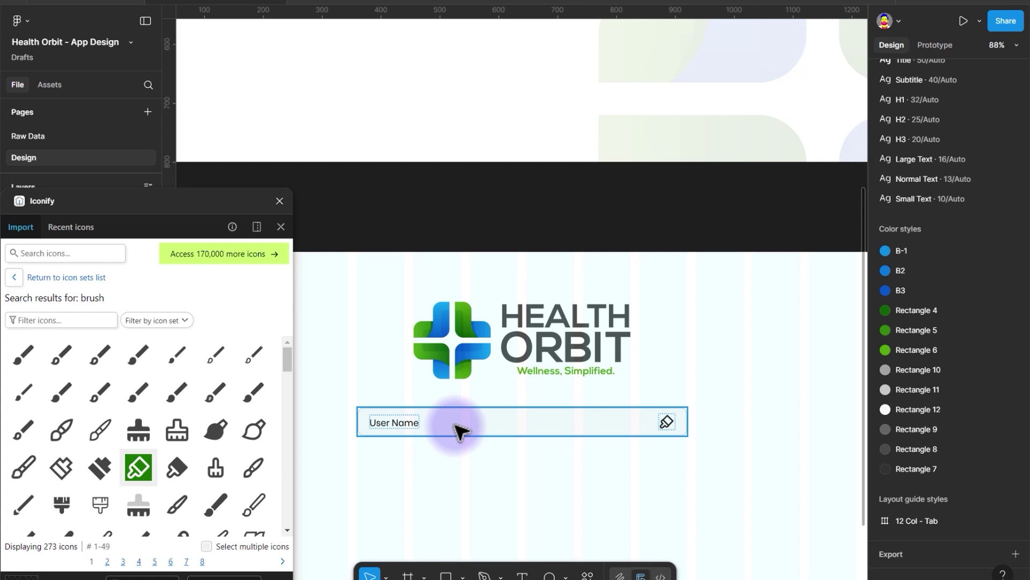
click(455, 427)
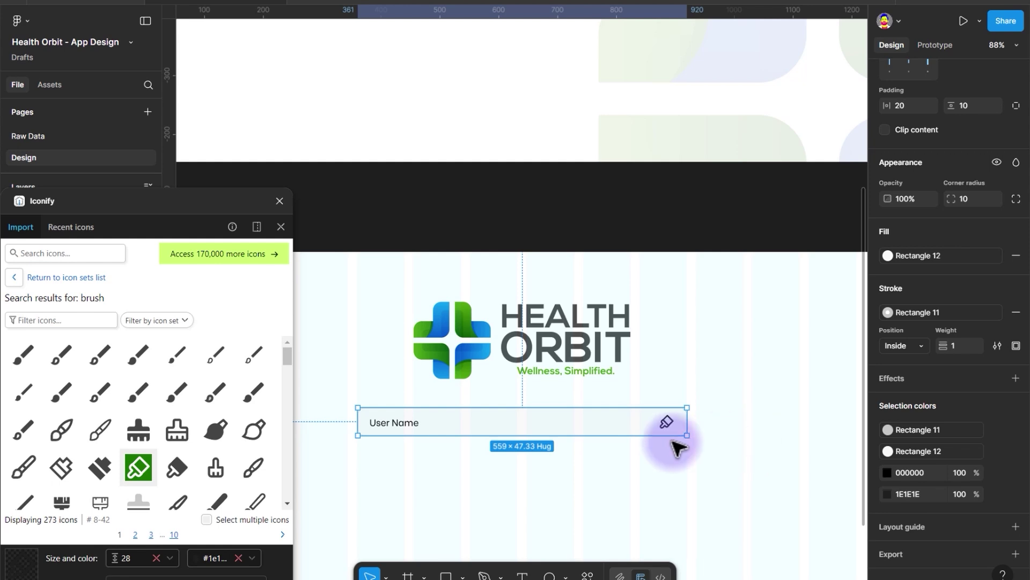
right_click(621, 428)
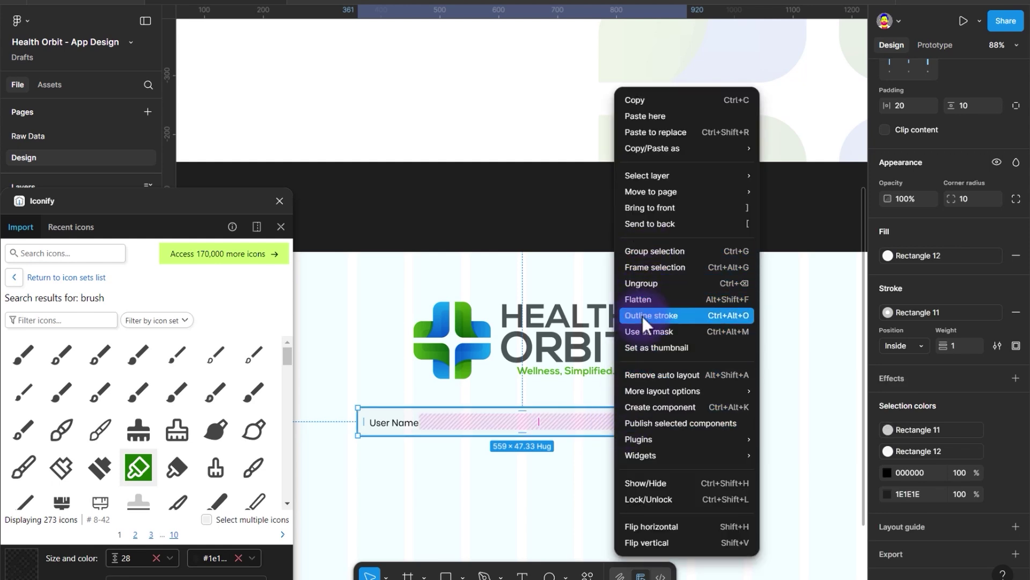
click(722, 411)
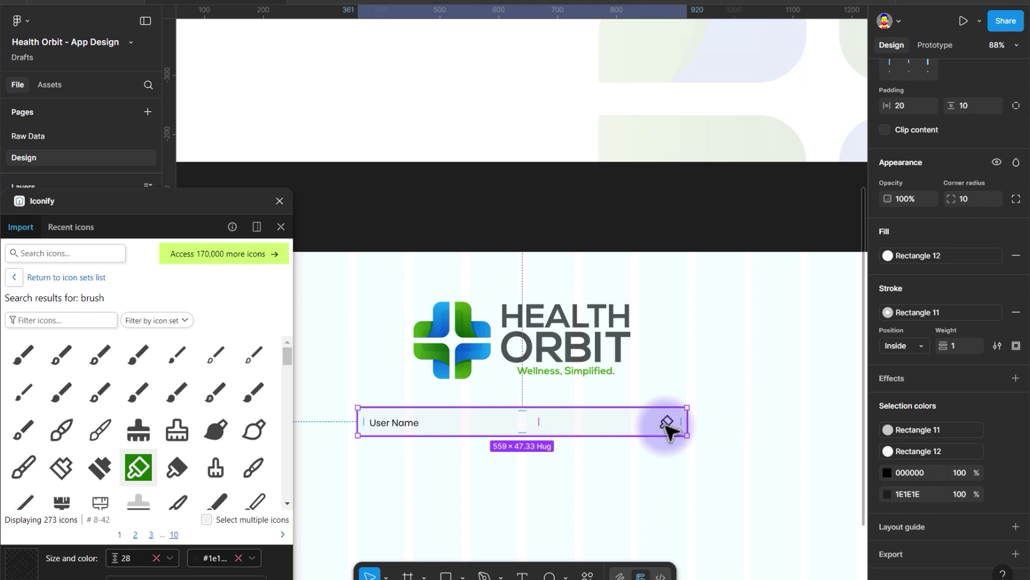
drag(102, 199, 285, 64)
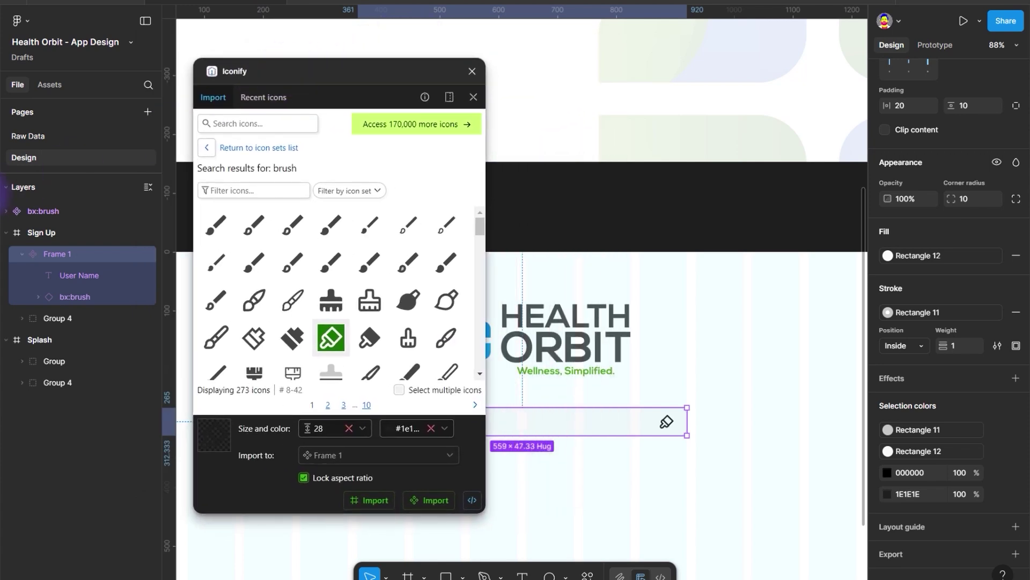
Close the Iconify window and locate the standalone brush icon component beside the Sign Up frame.
click(43, 211)
click(473, 71)
scroll(550, 504, down, 3)
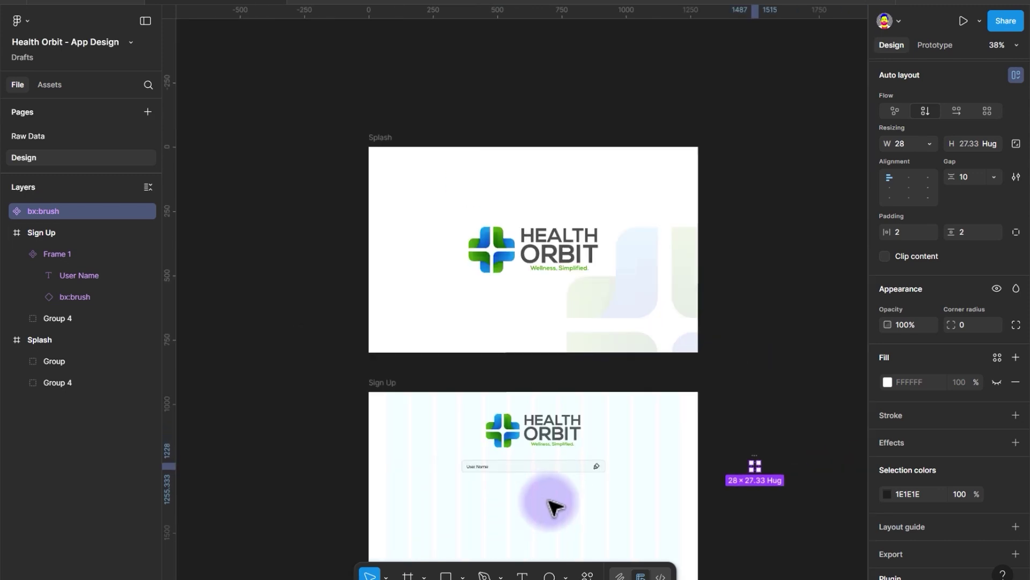
scroll(813, 487, up, 3)
scroll(724, 489, up, 2)
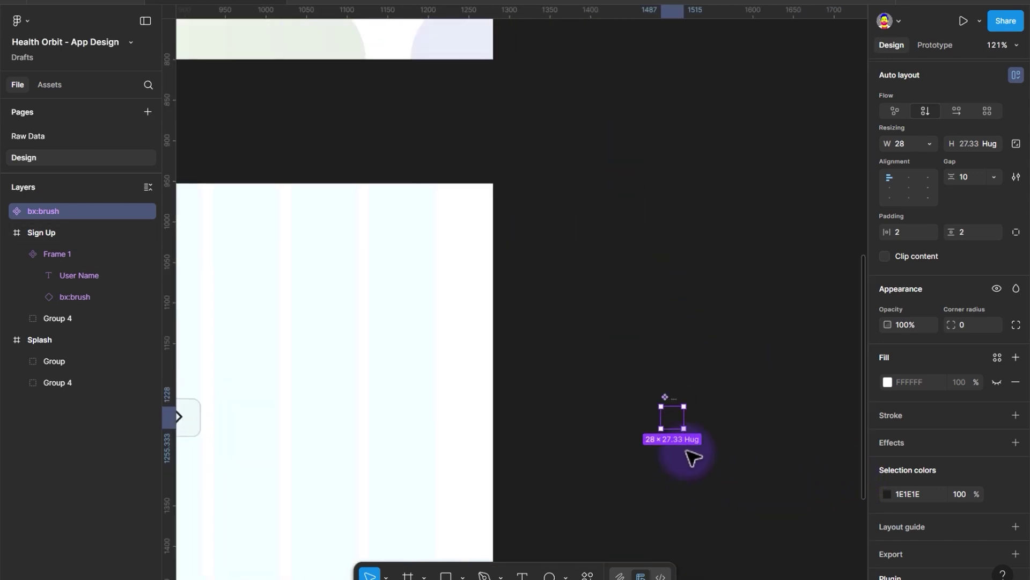
scroll(273, 387, left, 5)
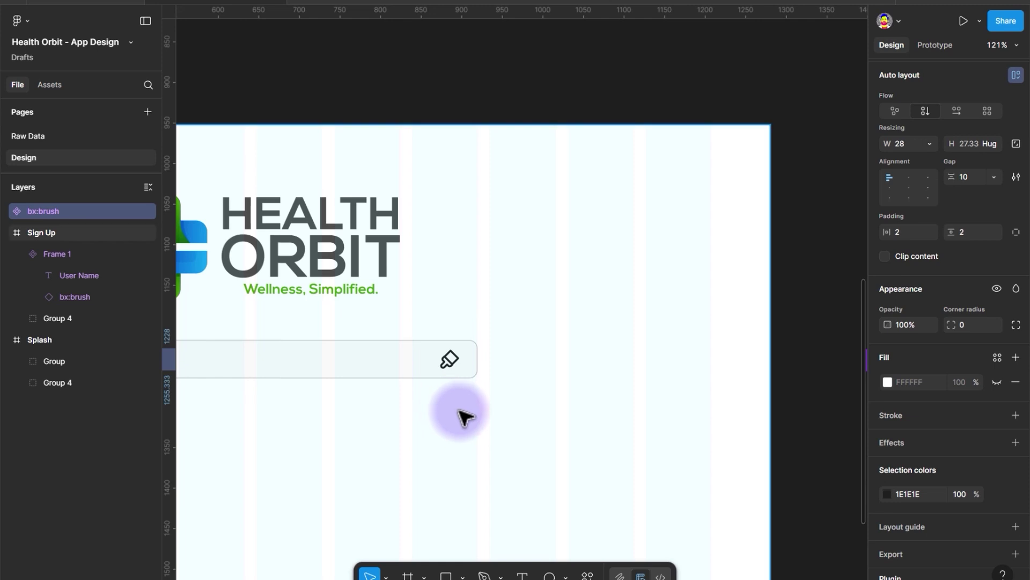
scroll(459, 409, down, 5)
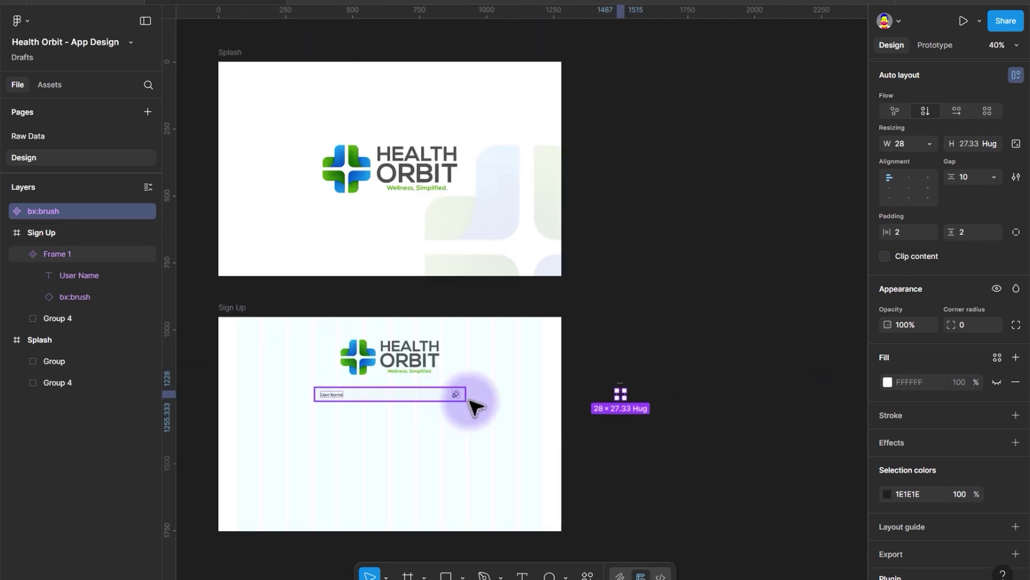
Move the User Name field component and the standalone brush component from the Design page to the Raw Data page, below the text samples.
click(466, 399)
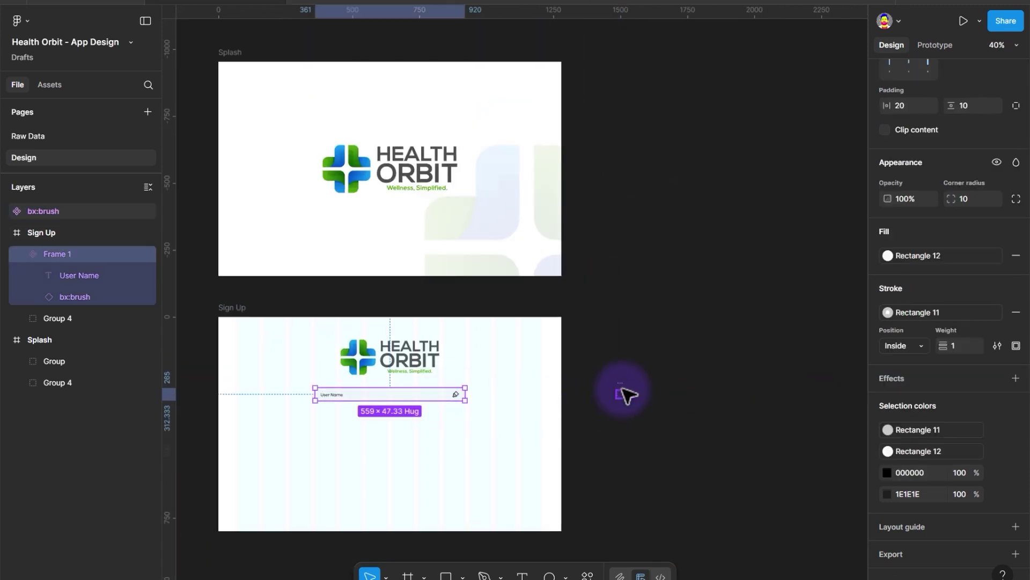
shift+click(622, 393)
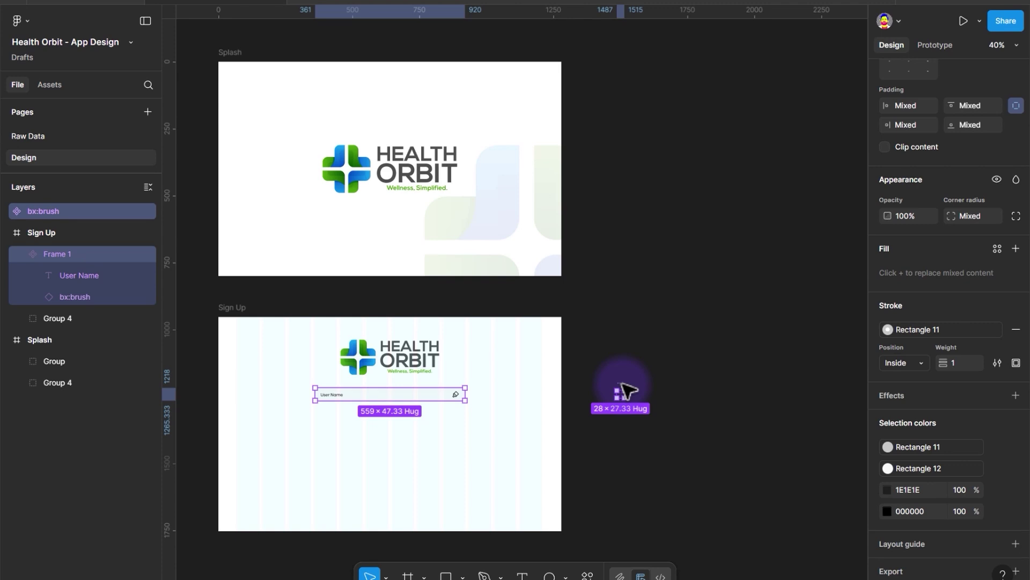
key(Delete)
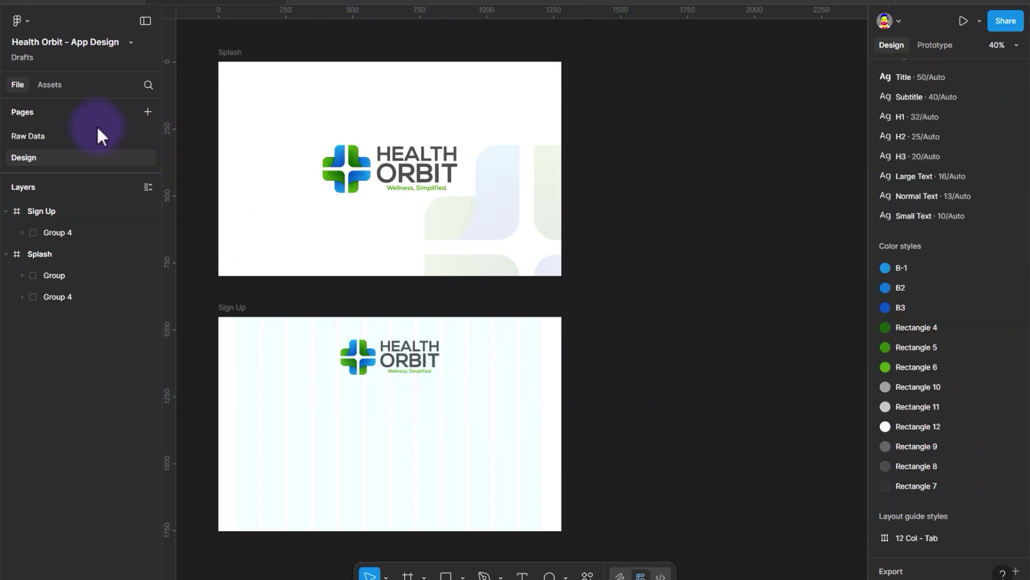
click(83, 141)
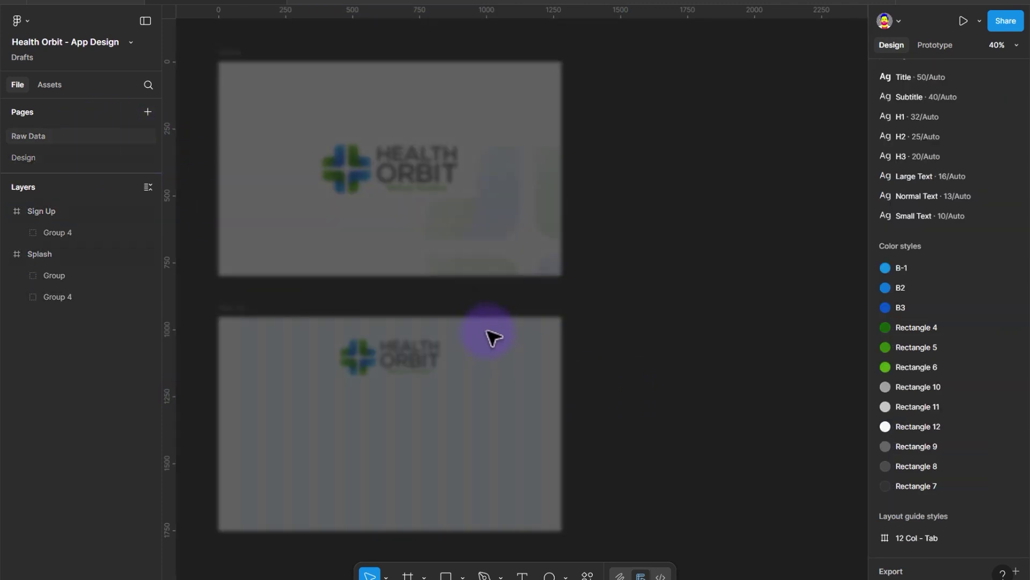
drag(700, 424, 417, 342)
drag(539, 383, 435, 342)
click(436, 280)
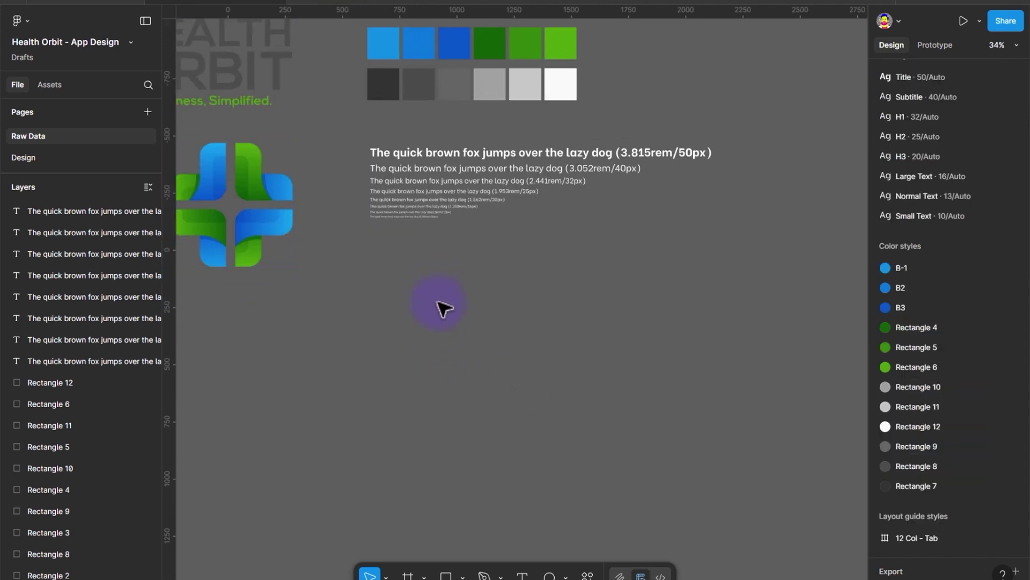
key(ctrl+v)
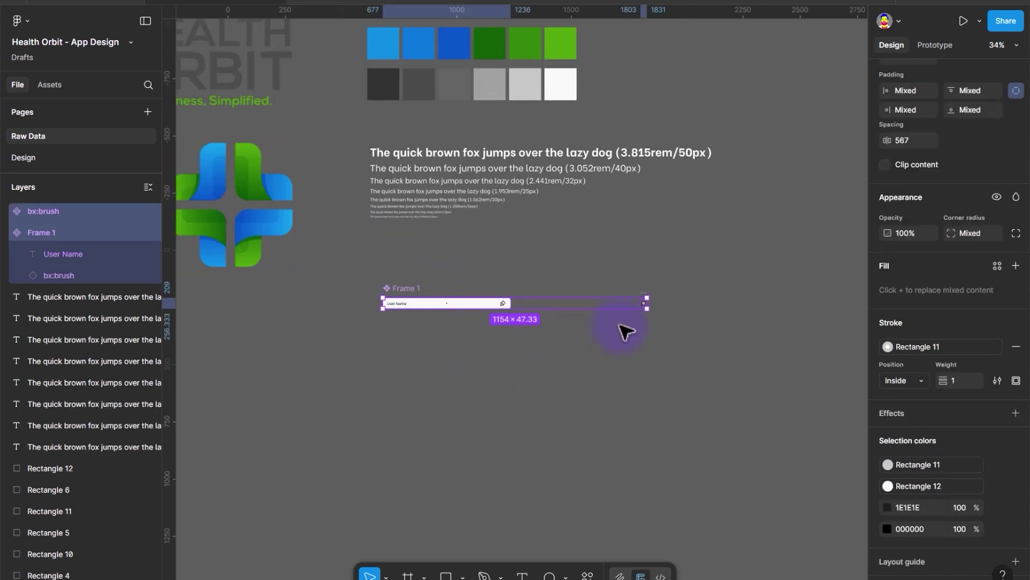
Place the brush component close beside the field component and rename the field component as Form Inputs.
click(644, 301)
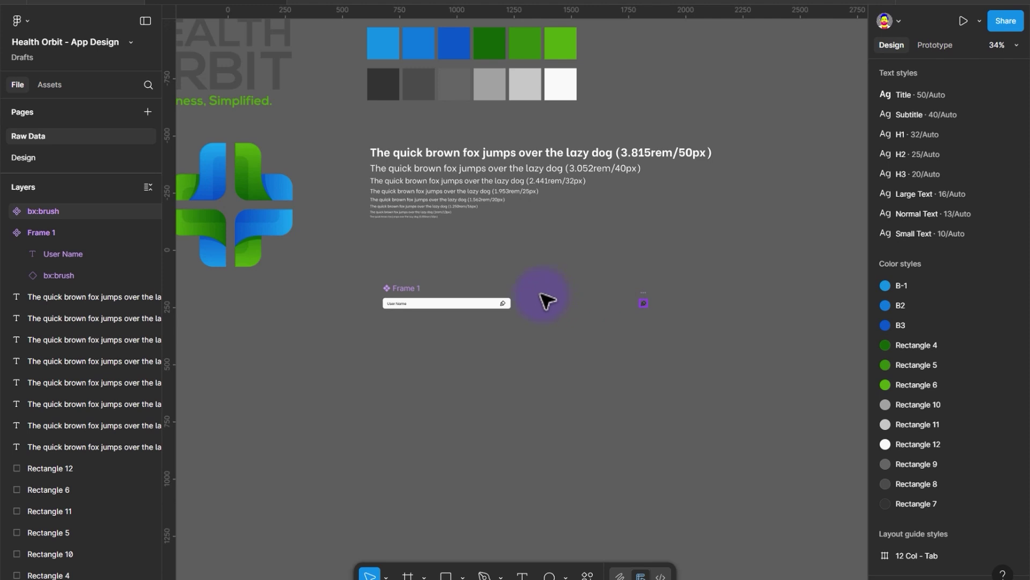
drag(541, 294, 413, 289)
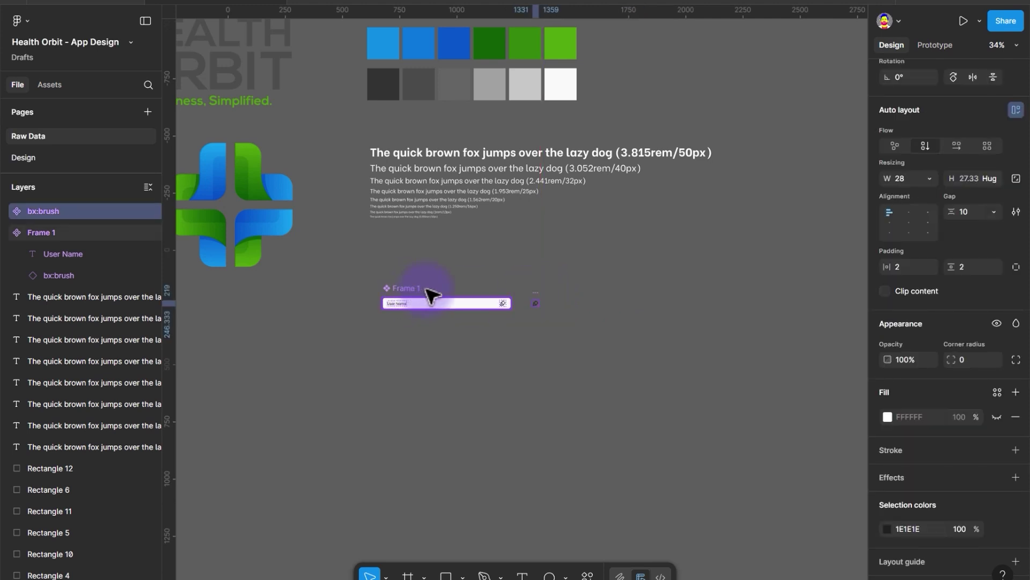
click(412, 289)
double_click(411, 289)
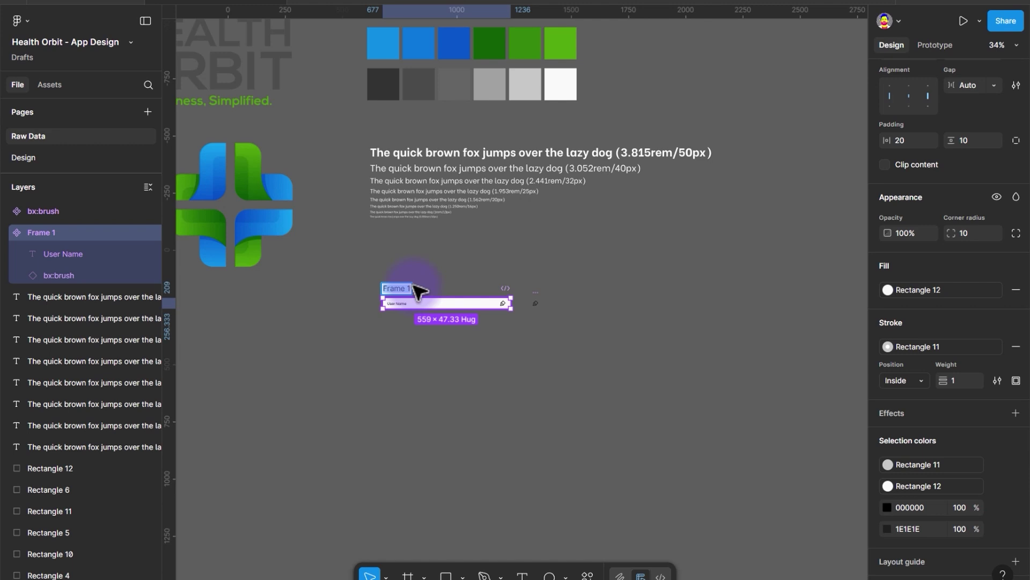
text(Form Inputs)
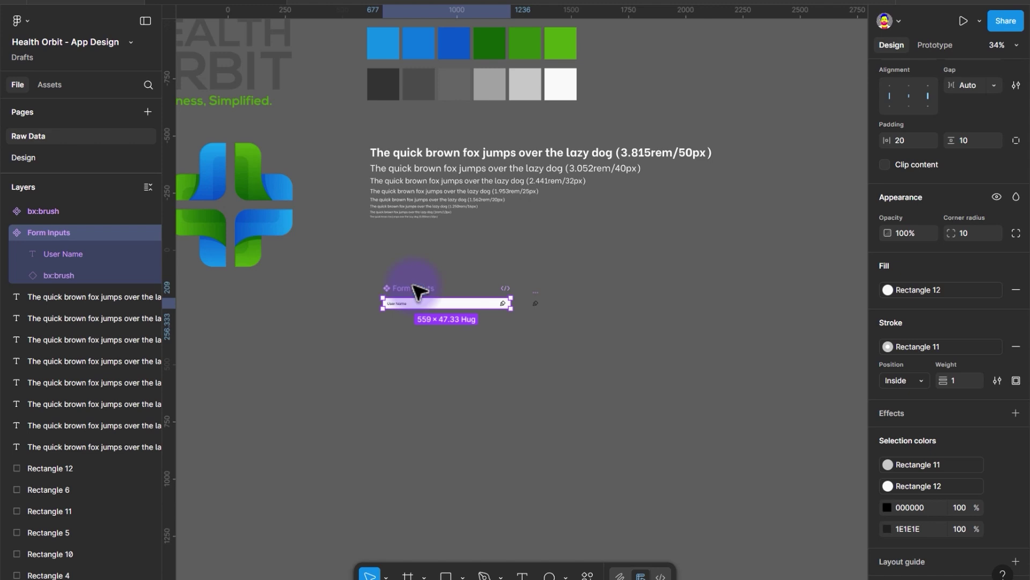
key(Return)
key(Escape)
Add a second variant to the Form Inputs component.
scroll(413, 293, up, 5)
scroll(412, 302, up, 1)
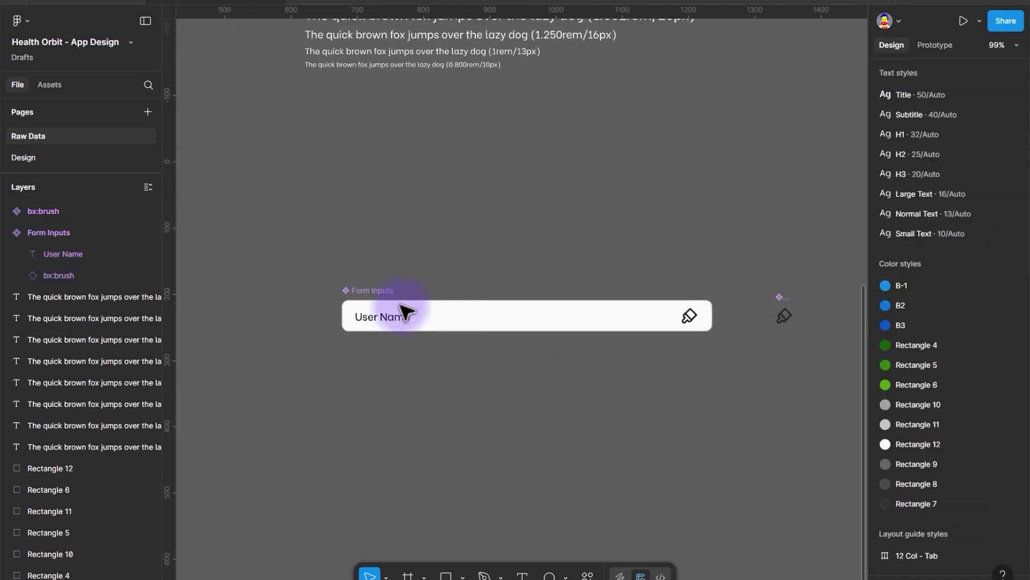
click(379, 291)
click(378, 294)
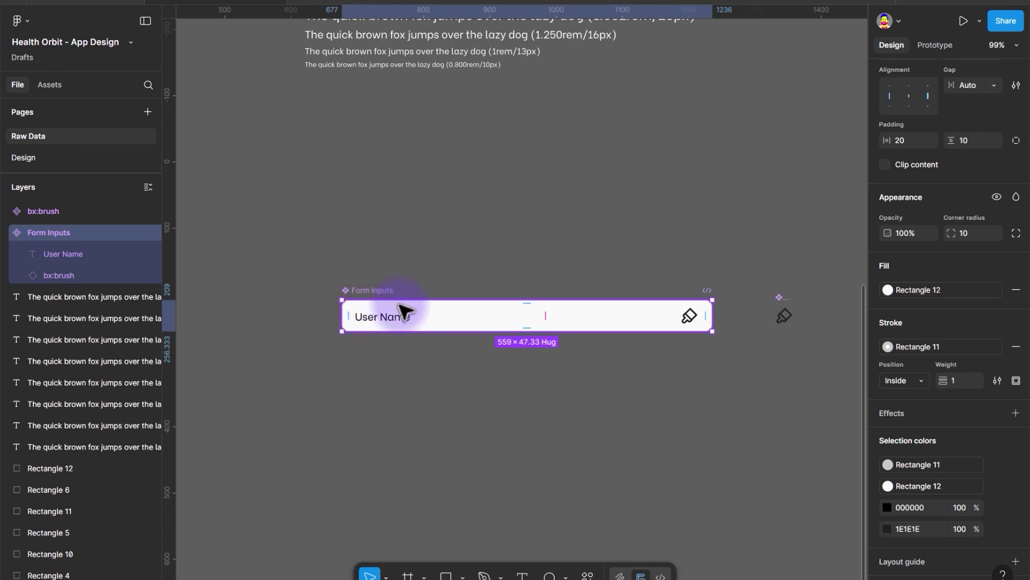
scroll(979, 207, up, 3)
scroll(977, 198, up, 3)
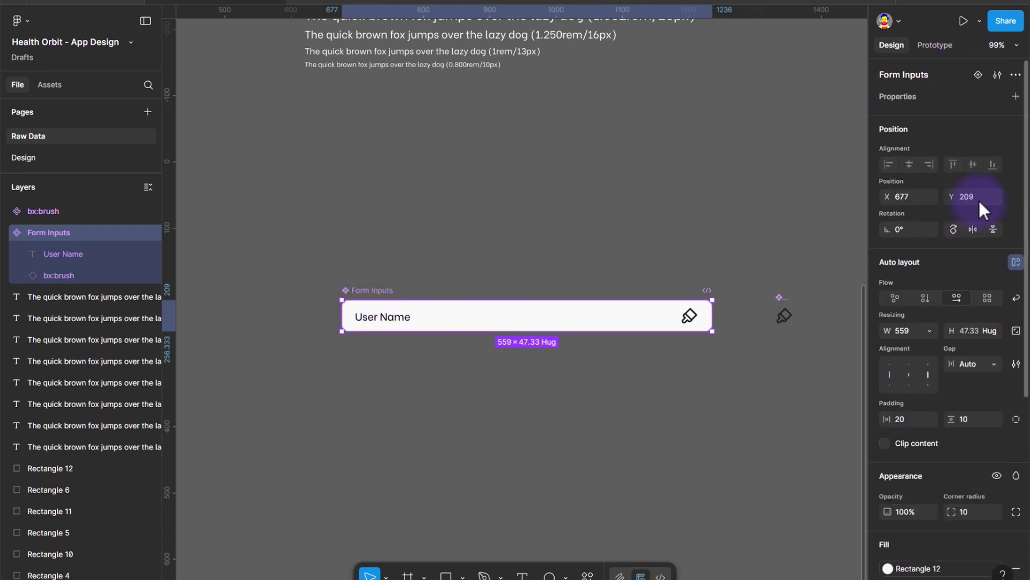
click(979, 75)
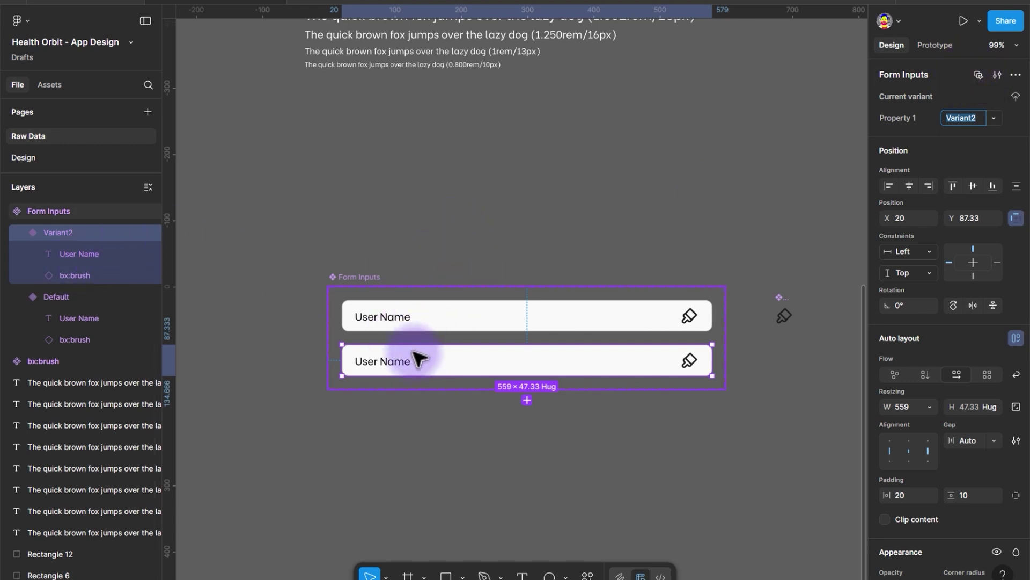
Rename the variant property as Icon, with the value On for the upper variant and Off for the lower one.
click(425, 322)
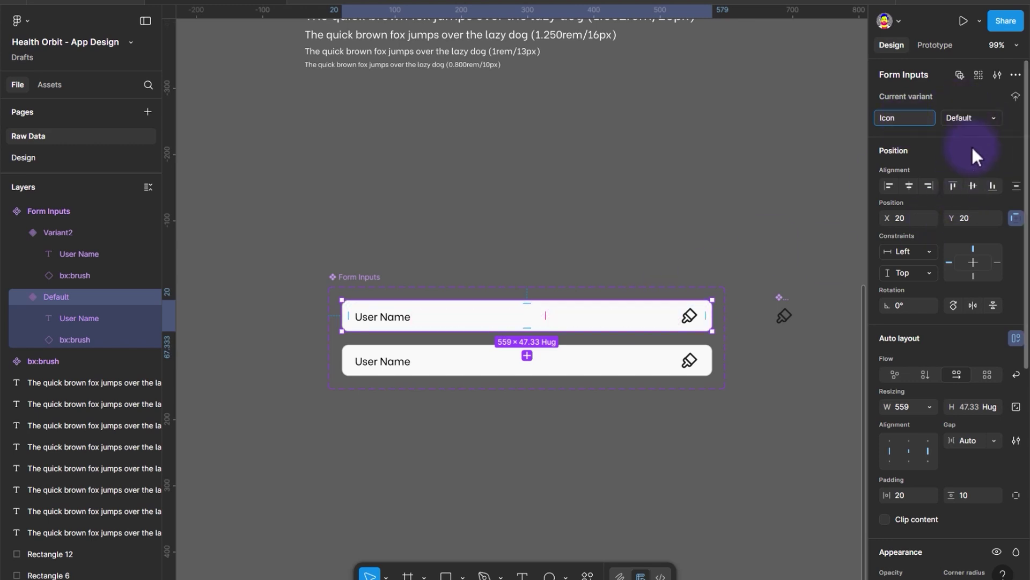
key(Return)
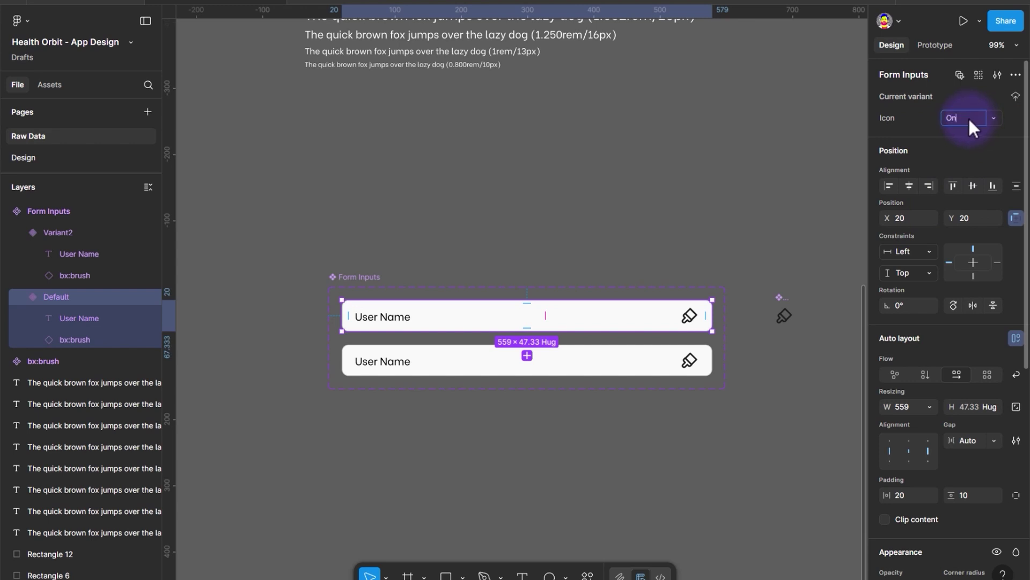
click(968, 117)
text(On)
click(685, 357)
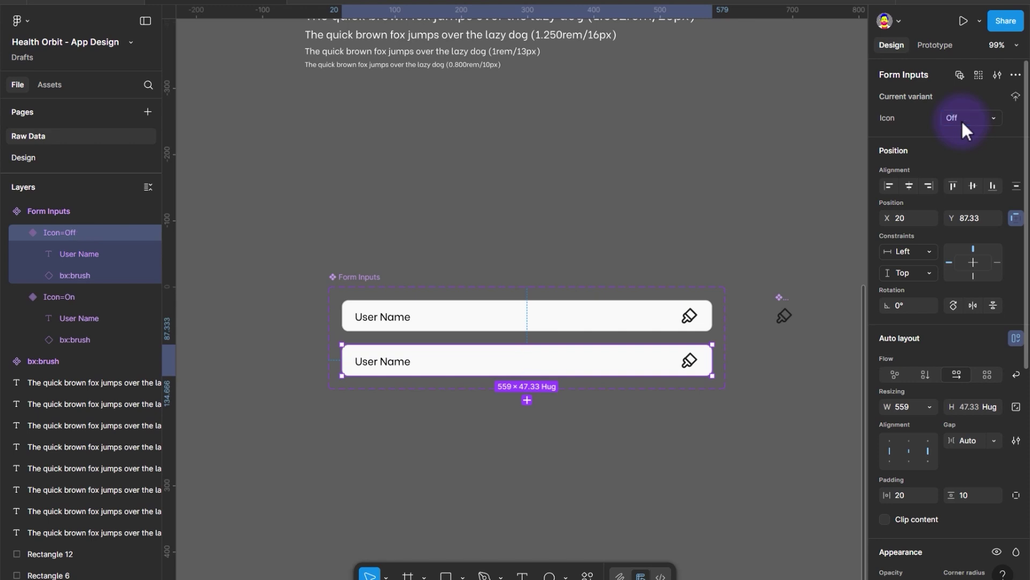
Hide the brush icon in the Icon=Off variant, set its gap to 10 and align its content to the middle left.
click(690, 367)
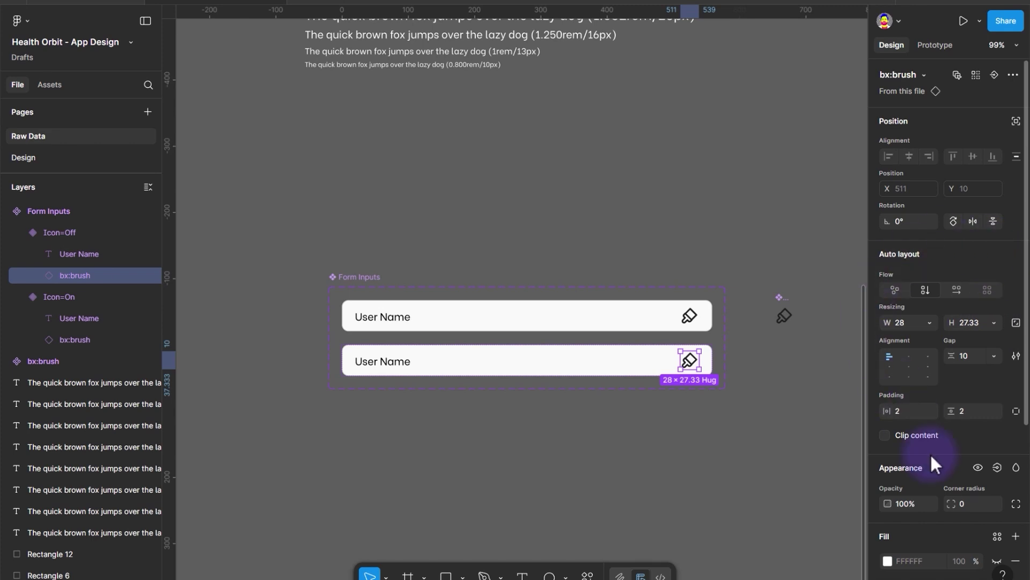
click(977, 465)
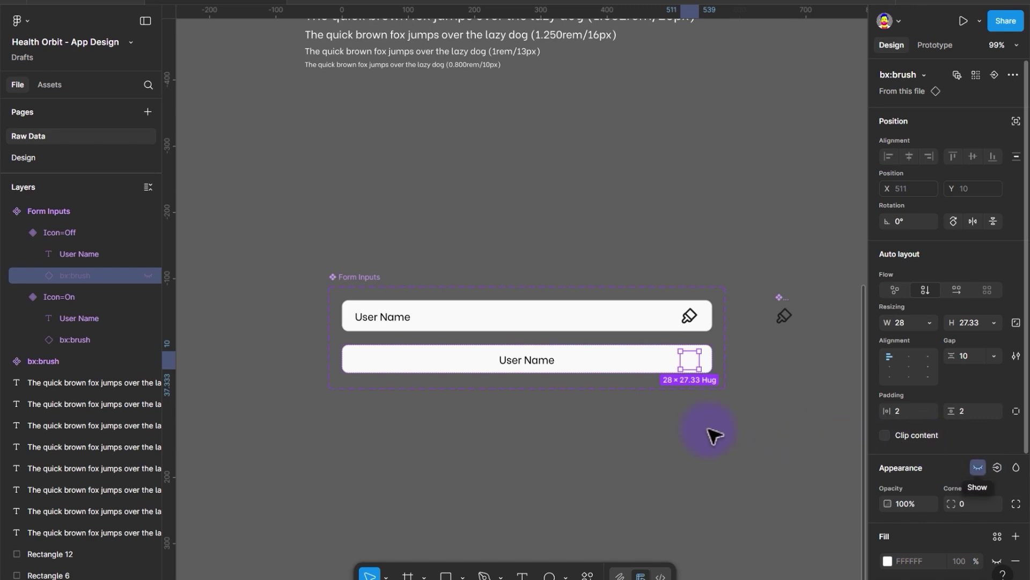
click(589, 361)
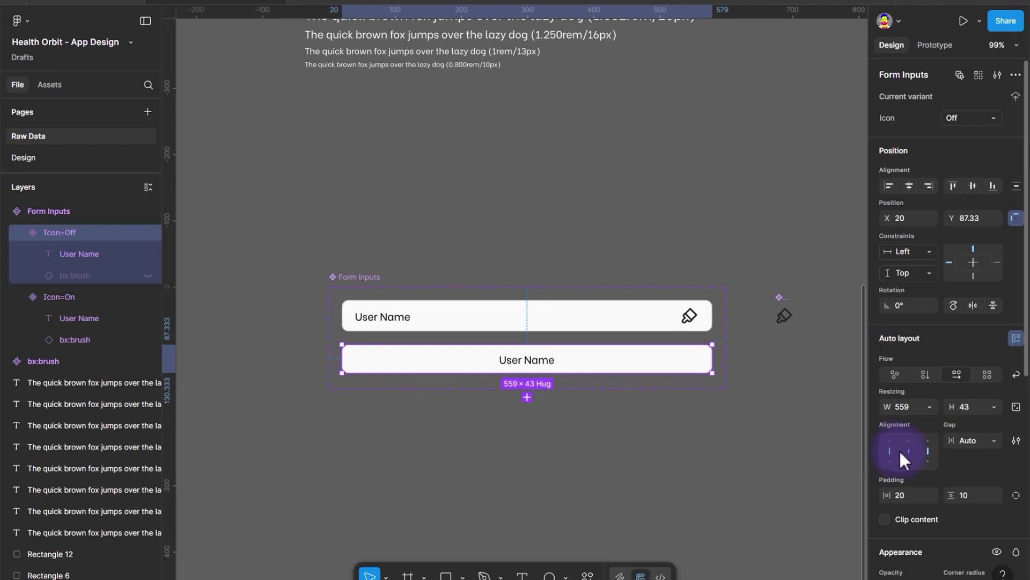
click(992, 437)
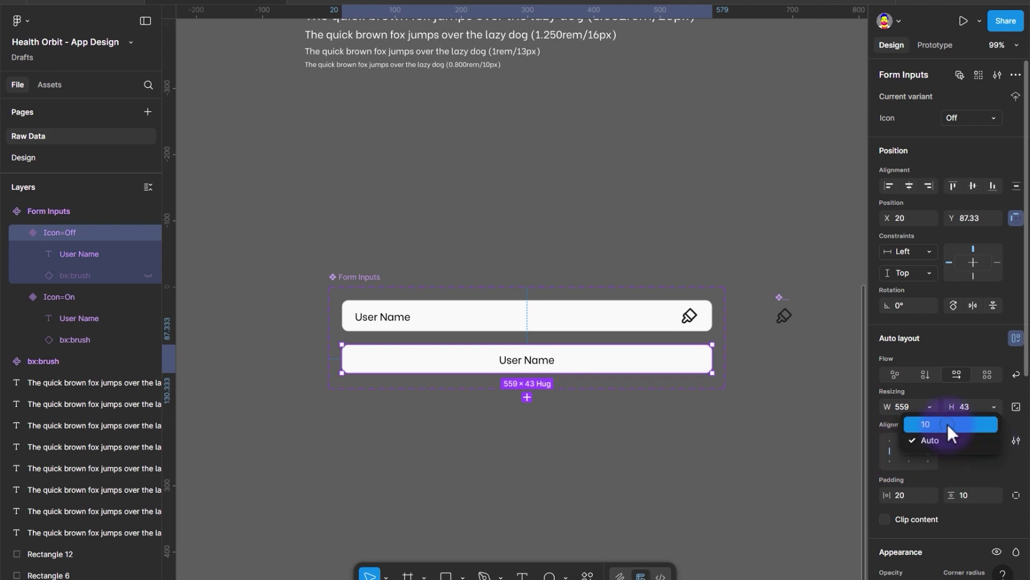
click(946, 423)
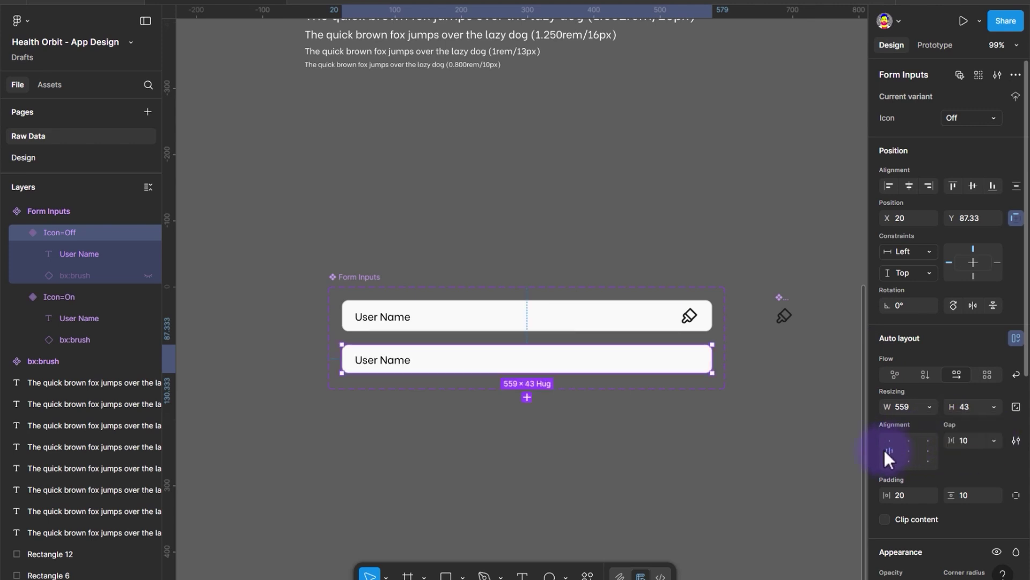
click(912, 450)
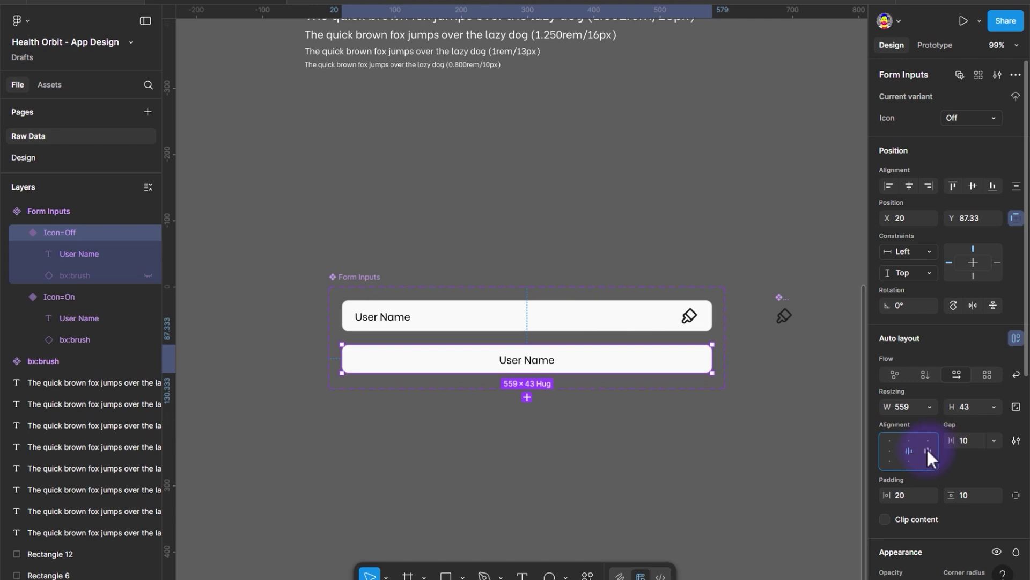
click(929, 445)
click(910, 448)
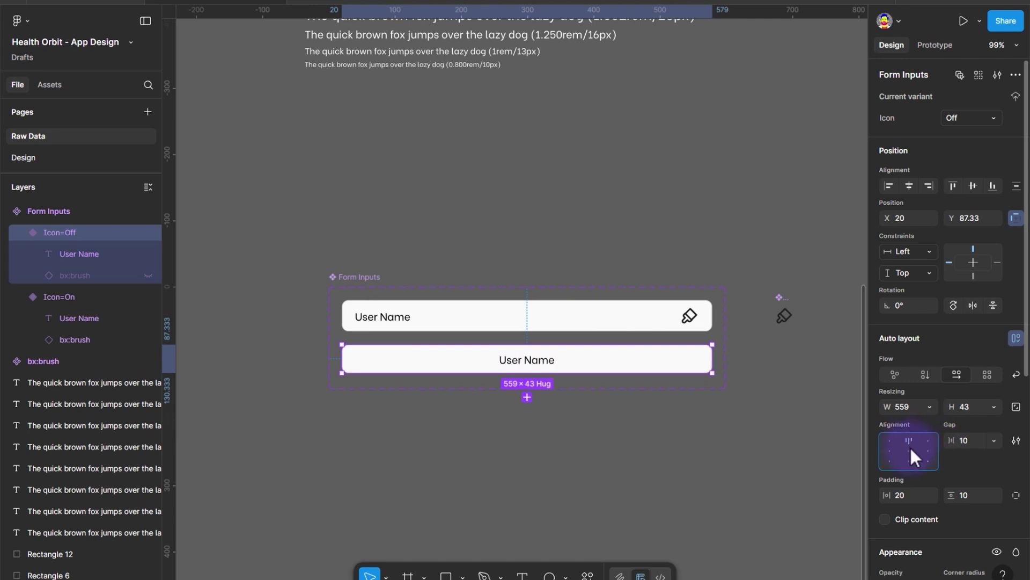
click(890, 451)
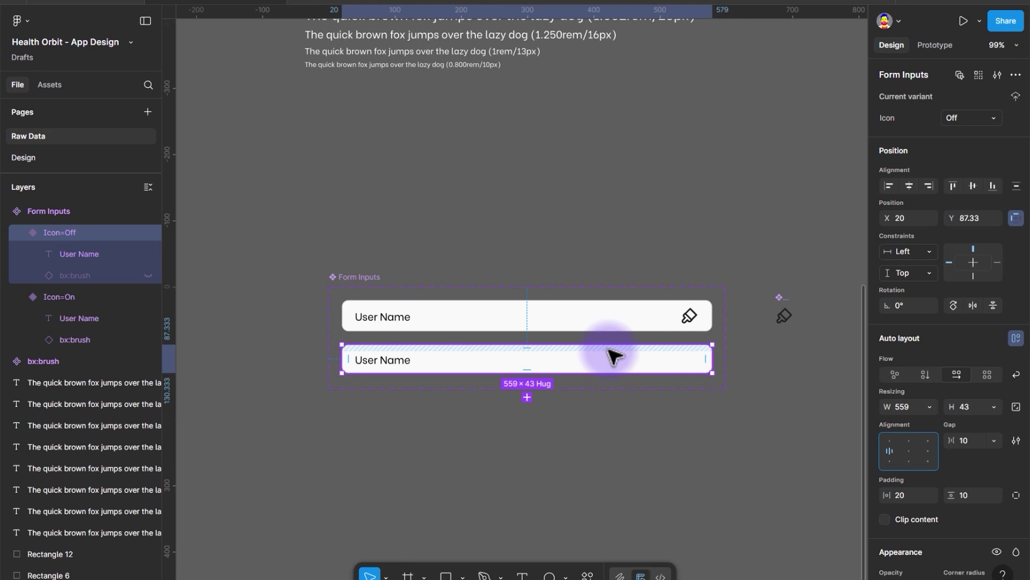
click(577, 440)
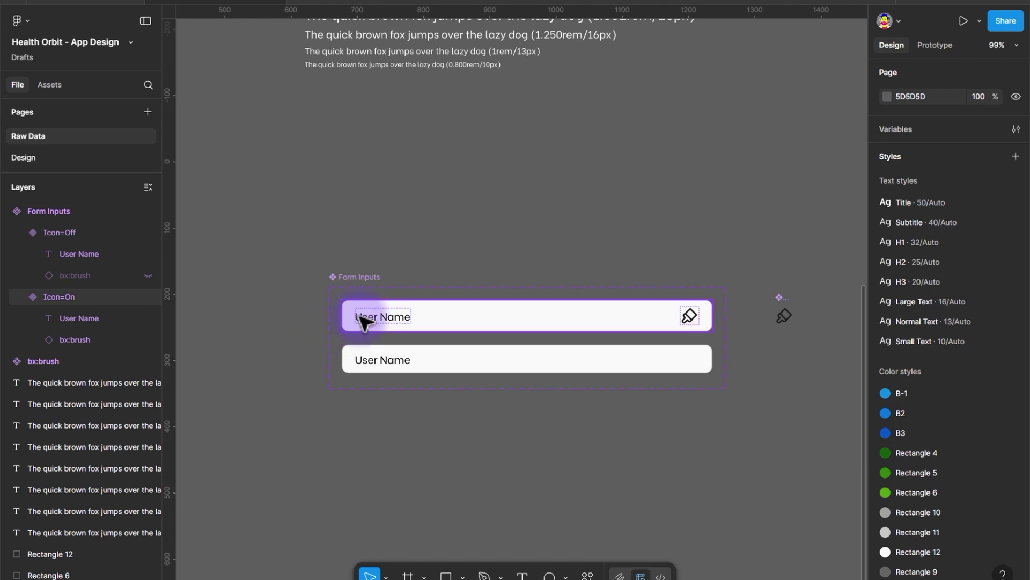
Start creating a new text property on the Form Inputs component set.
click(370, 301)
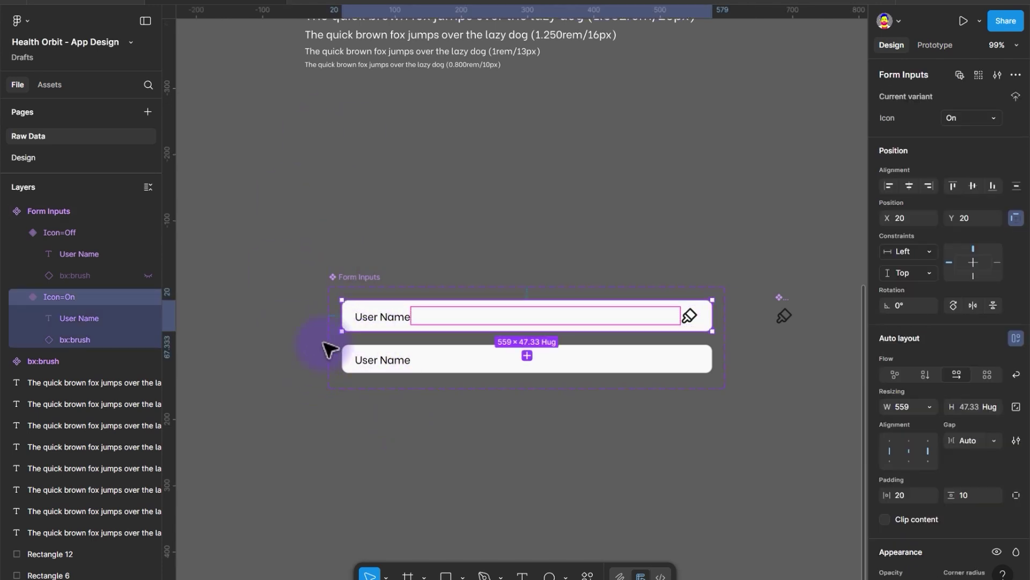
click(355, 279)
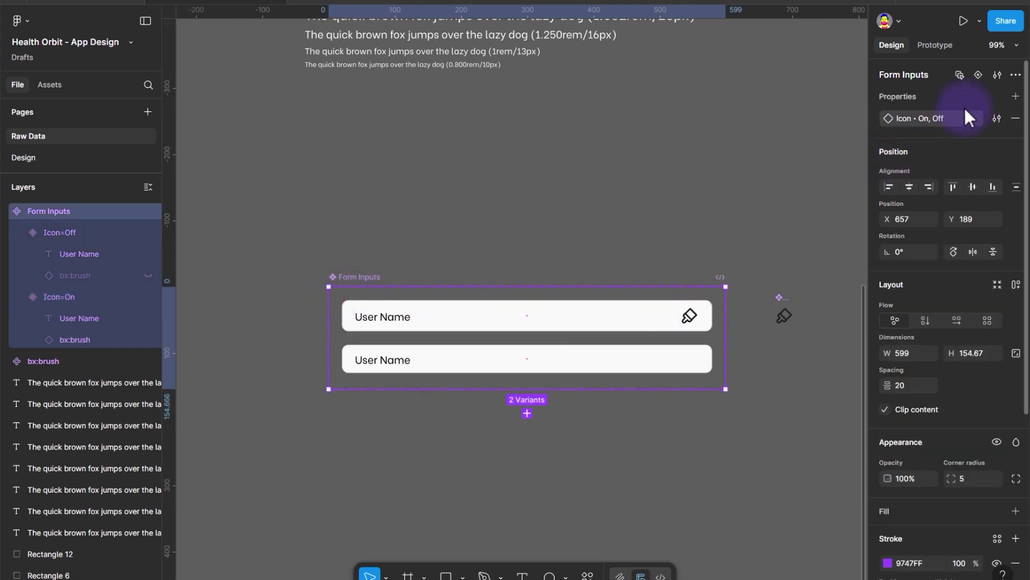
click(1016, 96)
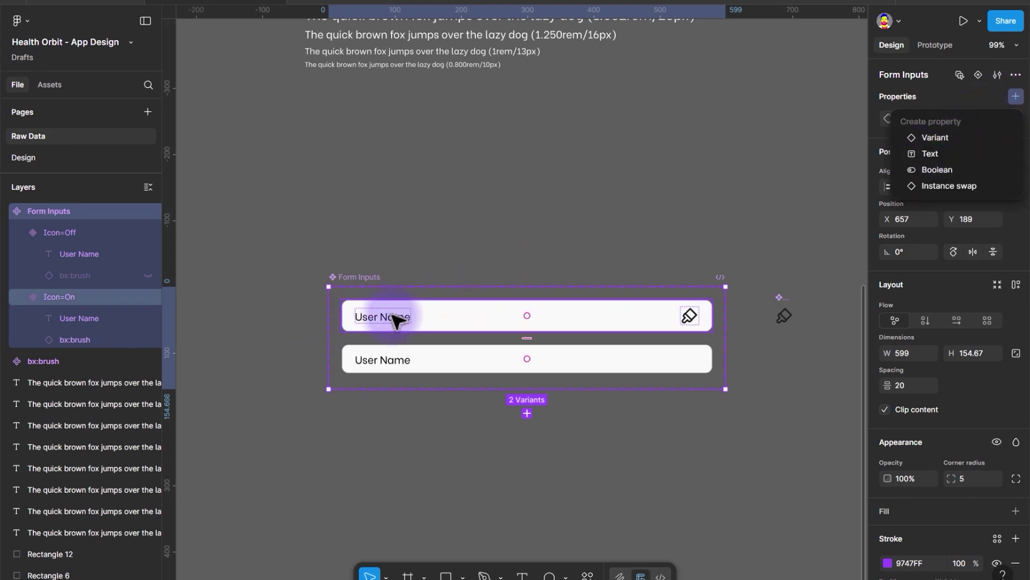
click(886, 237)
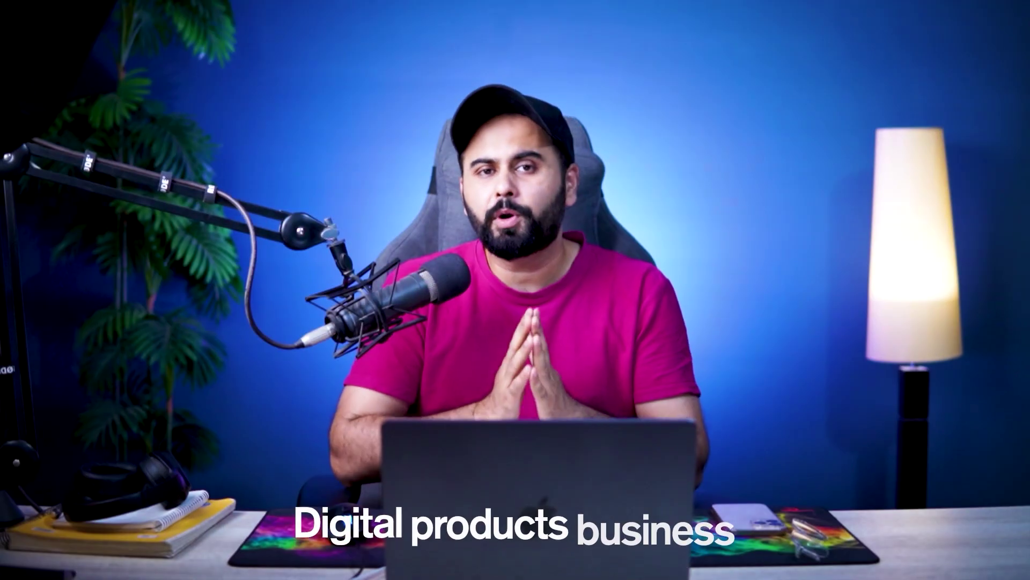
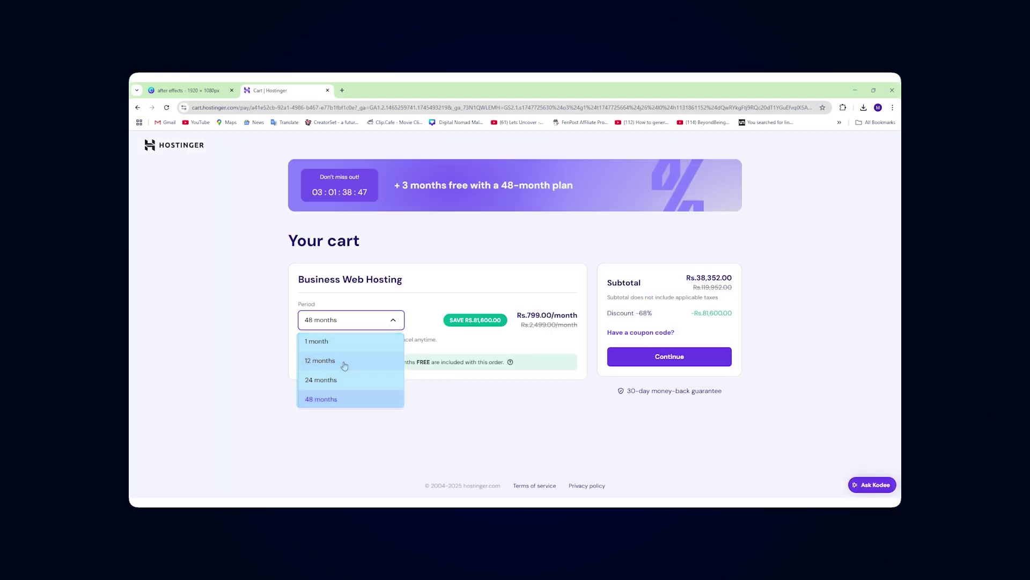
In the Hostinger cart, choose the 12-month hosting period and begin entering a coupon code.
click(344, 366)
click(640, 332)
click(634, 367)
text(L)
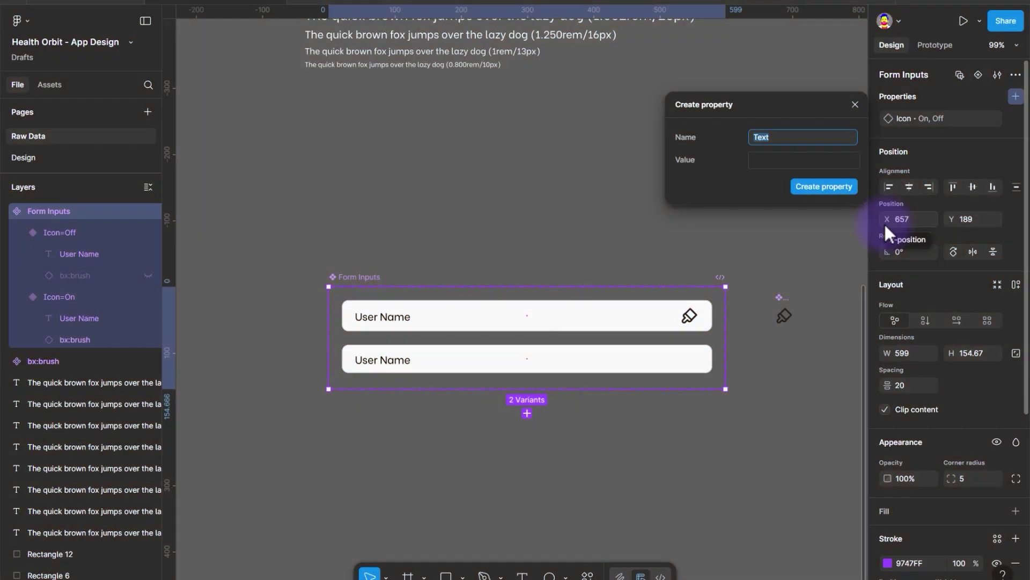
Name the new text property Label, give it the value User Name, and create it.
text(L)
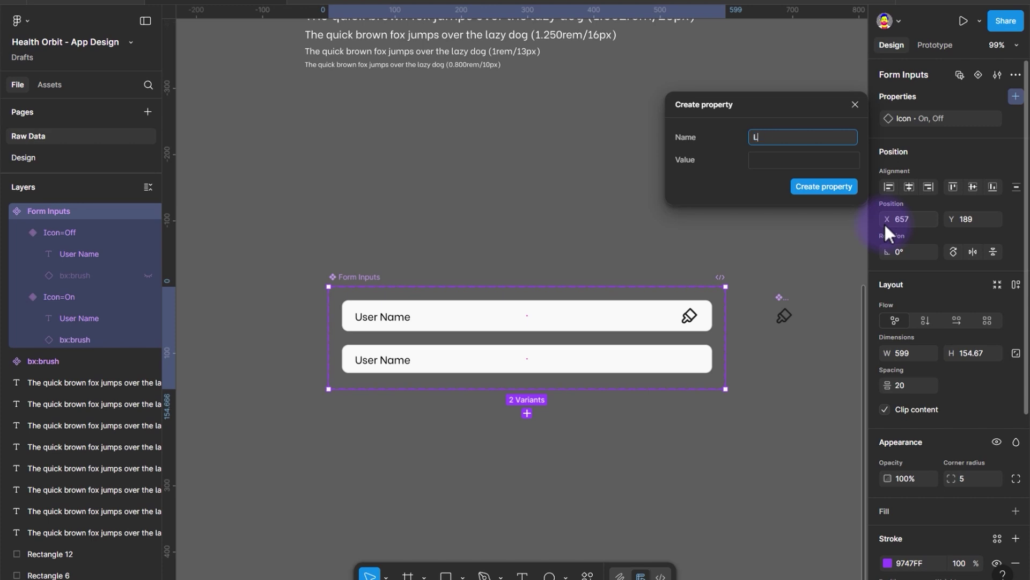
text(abel)
click(768, 159)
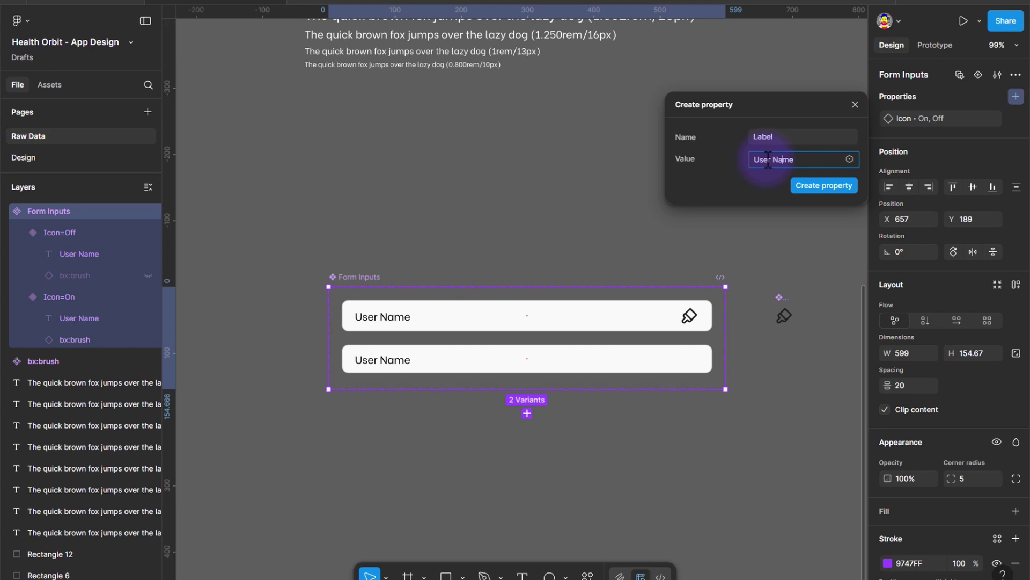
click(832, 185)
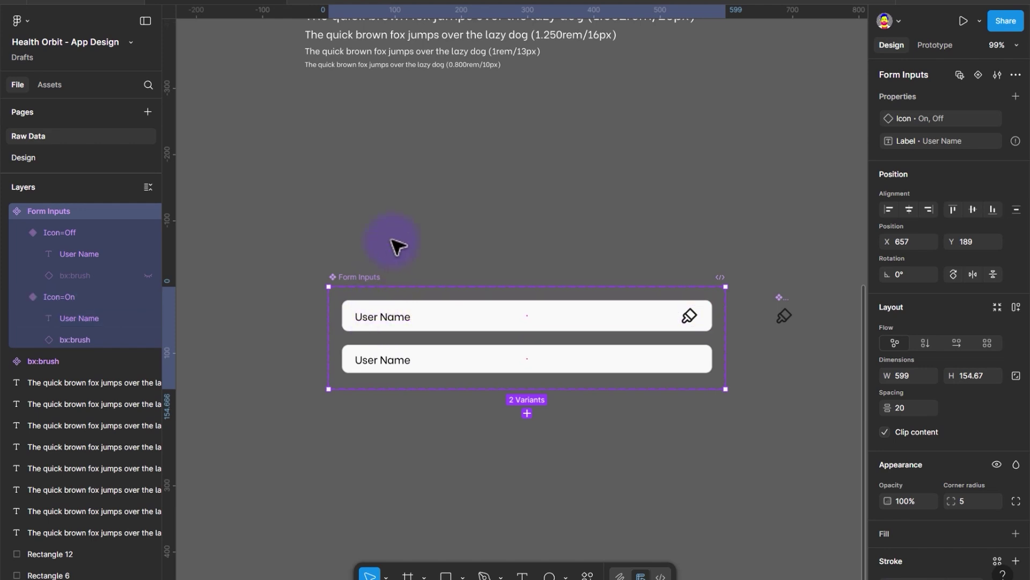
Link the User Name text in both the Icon=On and Icon=Off variants to the Label property.
click(382, 322)
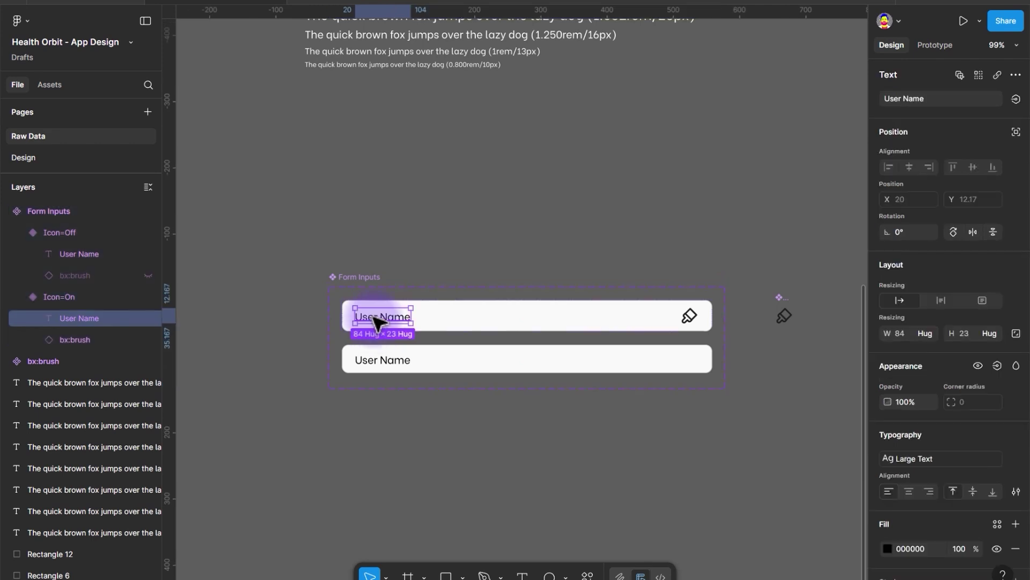
click(1016, 99)
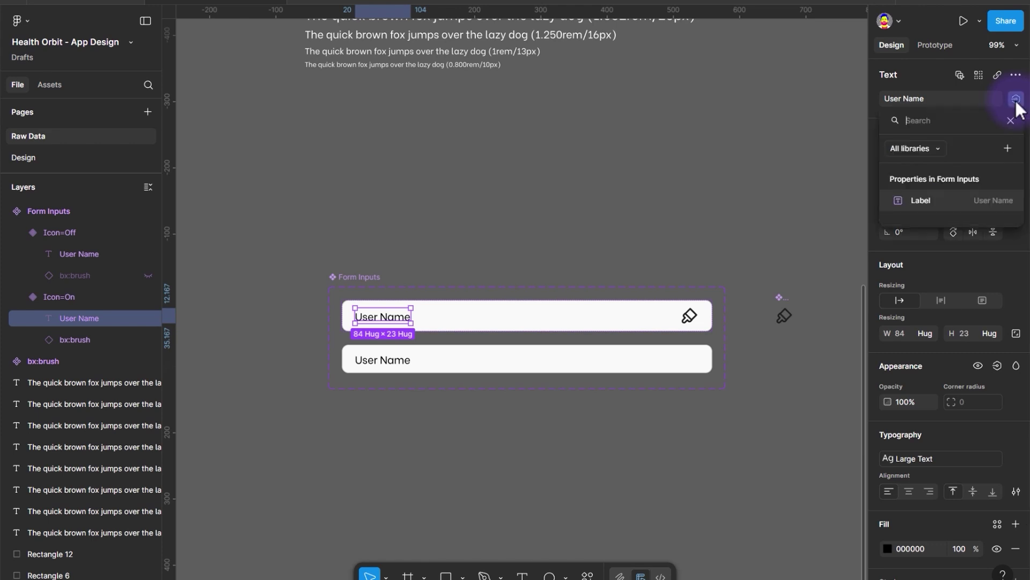
click(921, 200)
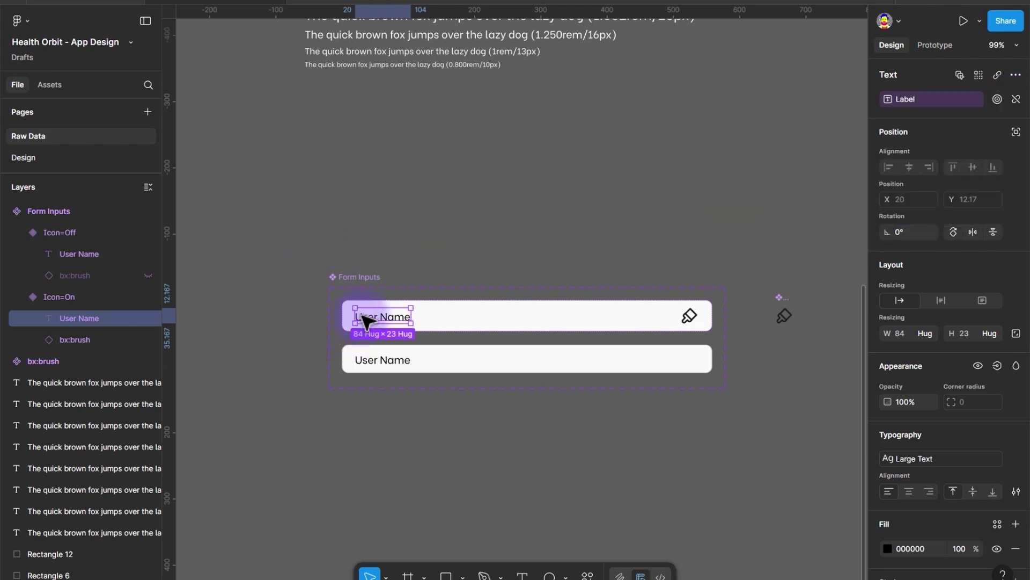
click(383, 361)
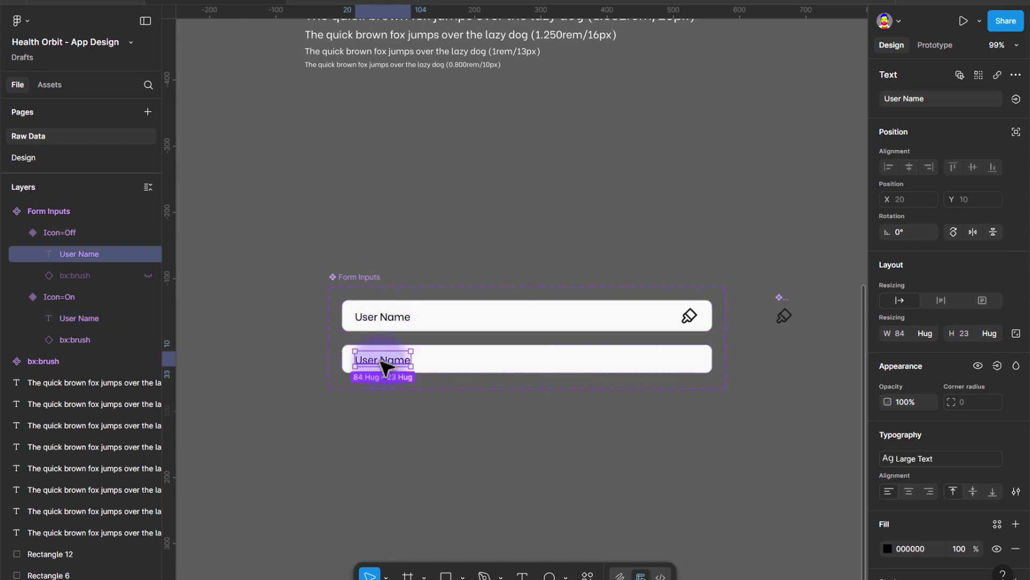
click(1015, 100)
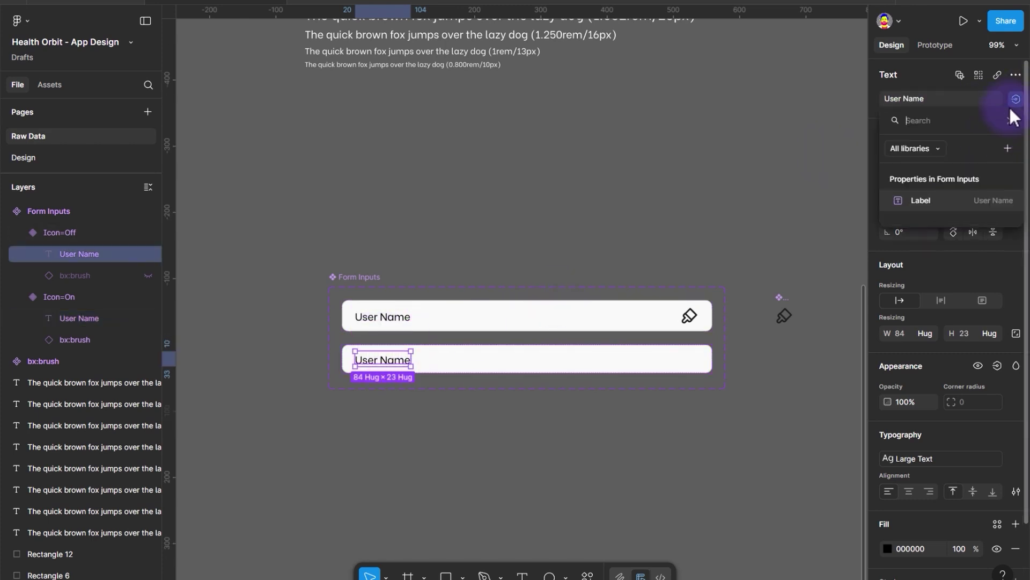
click(920, 203)
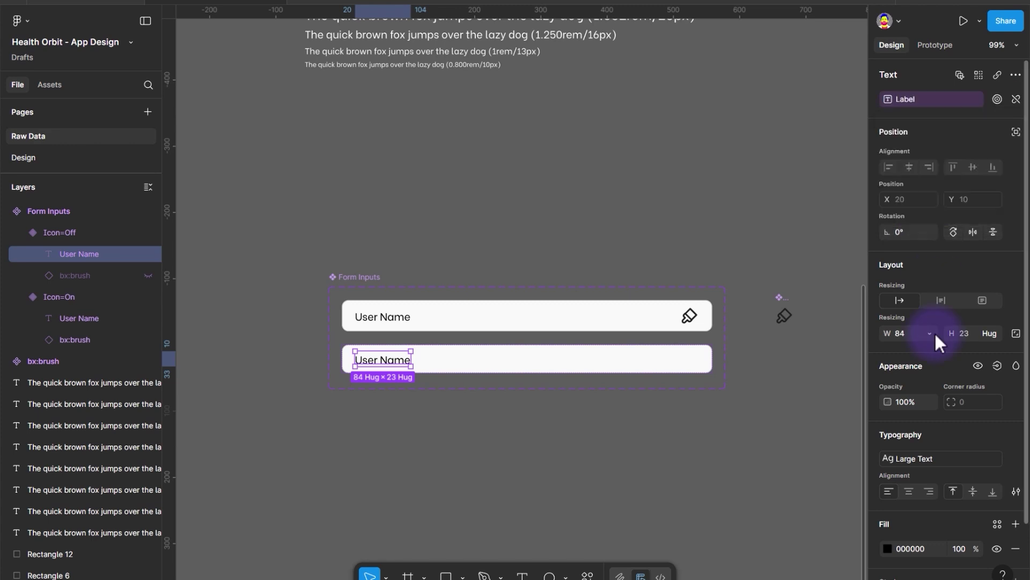
Place an icon-on Form Inputs instance in the Sign Up frame, centred horizontally just below the logo at Y 248.
click(590, 325)
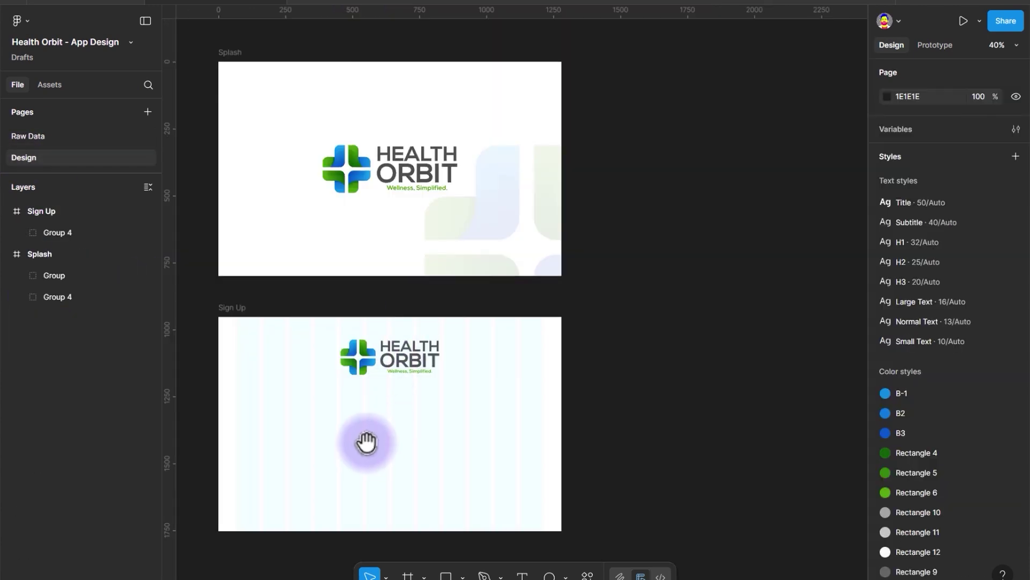
drag(361, 437, 416, 255)
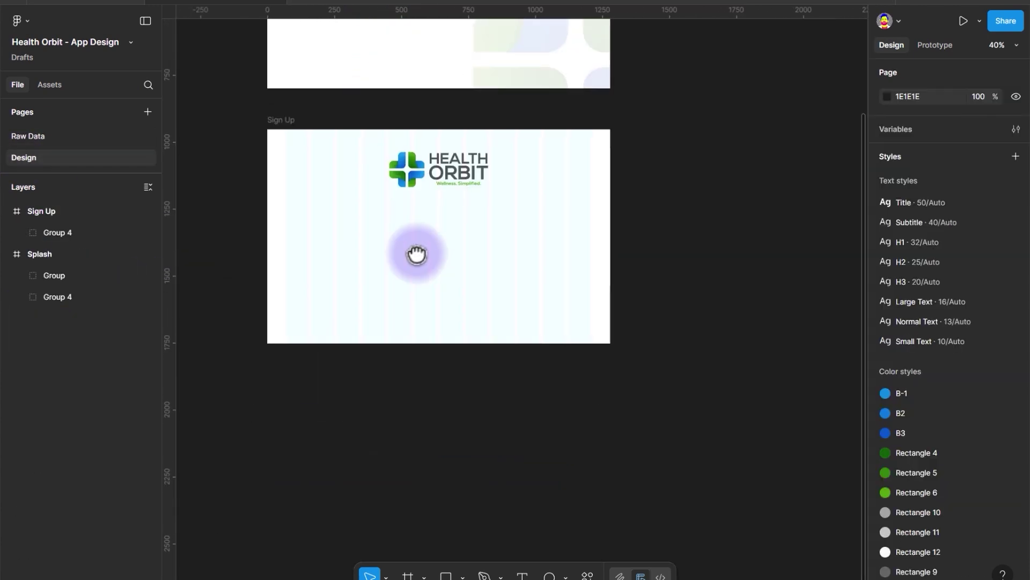
scroll(441, 243, up, 5)
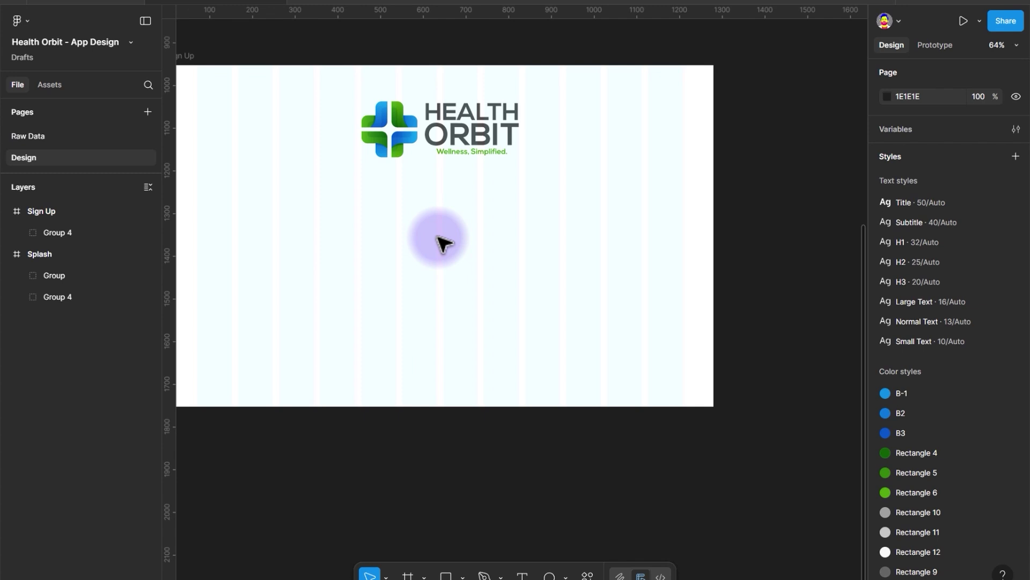
key(ctrl+v)
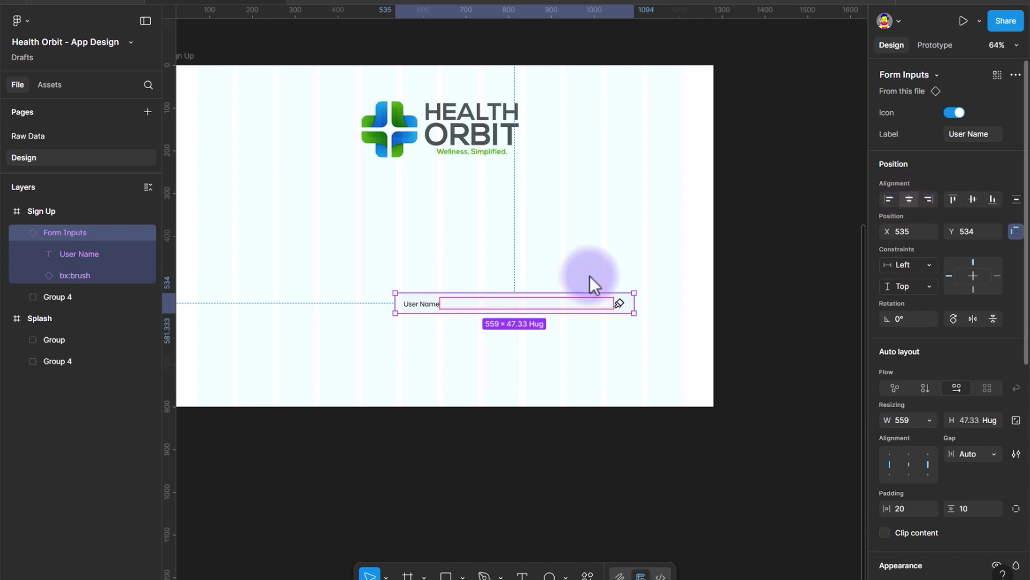
key(alt+h)
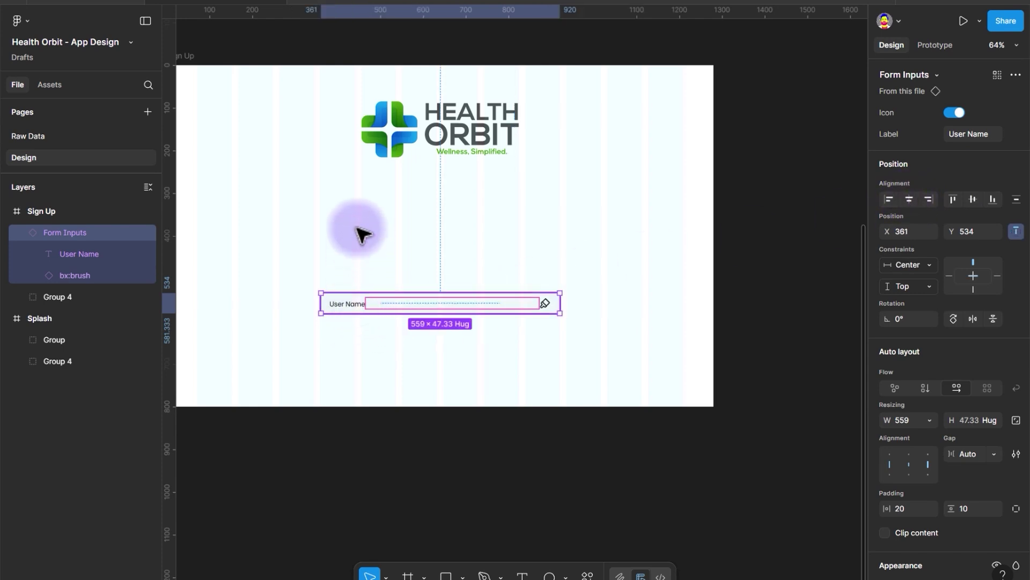
drag(362, 235, 362, 185)
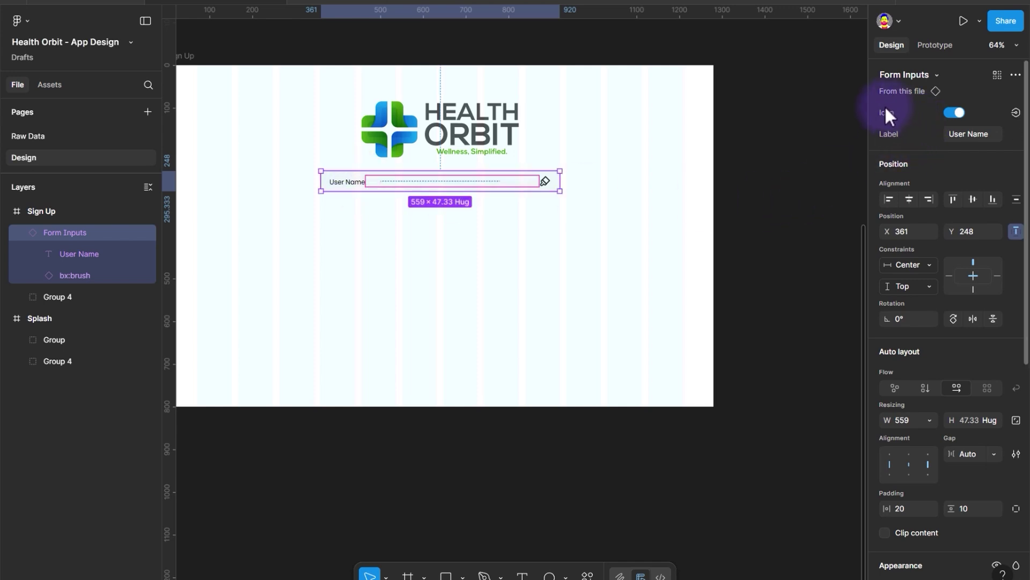
Test the Icon property on the placed instance by switching it off and on, comparing the field's height.
click(952, 113)
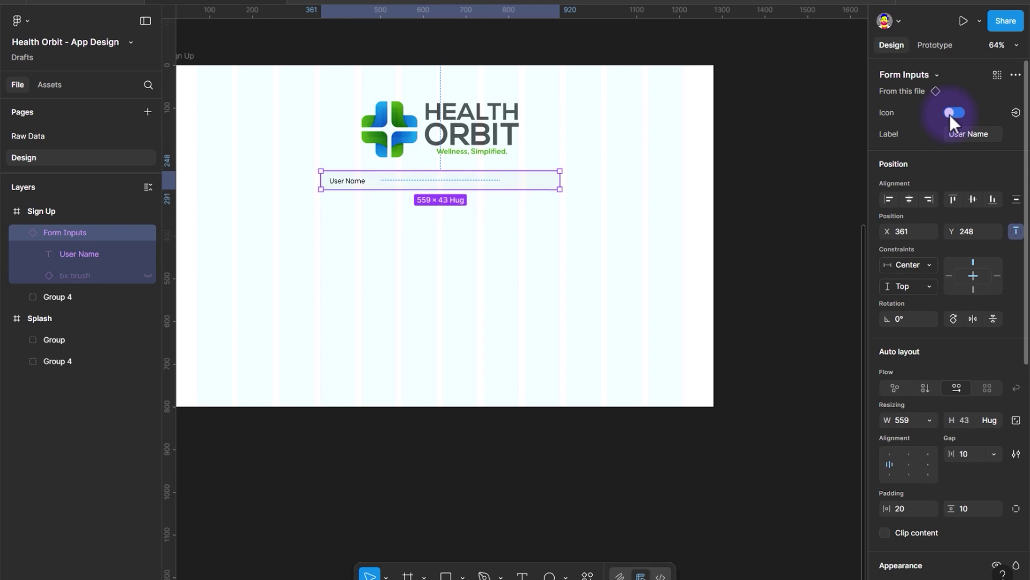
click(950, 114)
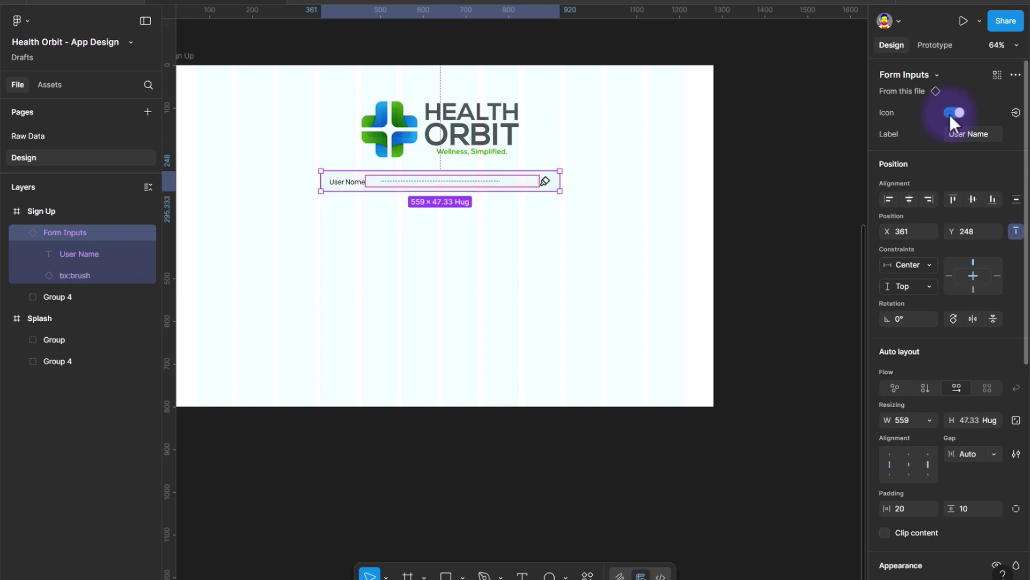
click(949, 113)
click(949, 113)
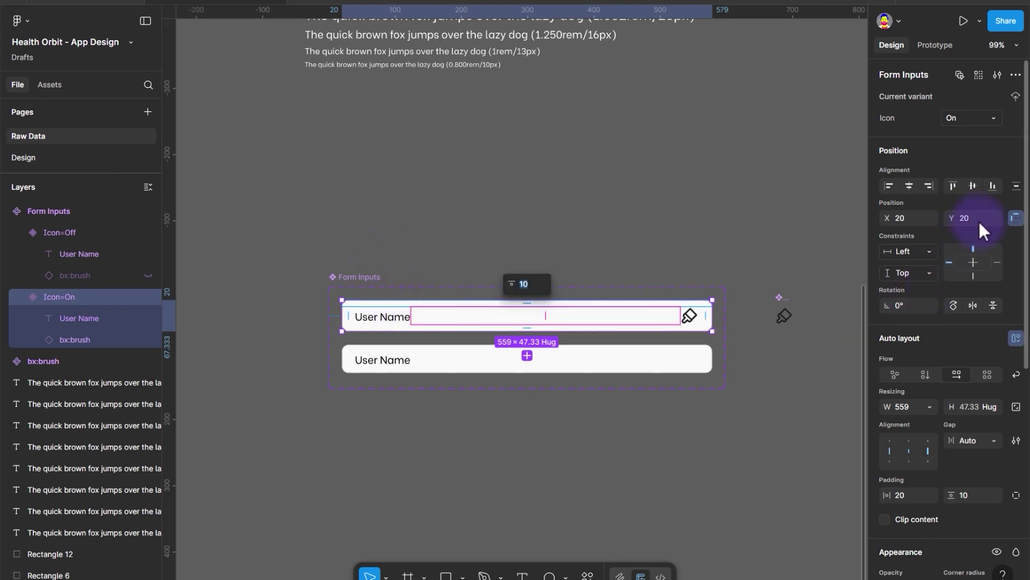
On the Raw Data page, set a fixed height of 48 for both the Icon=On and Icon=Off variants.
click(973, 407)
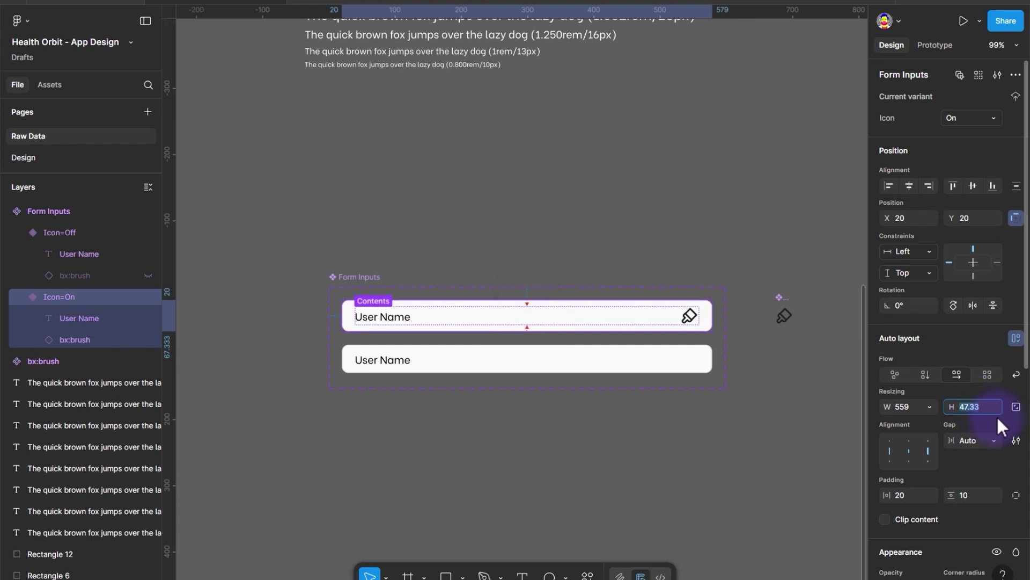
text(48)
key(Return)
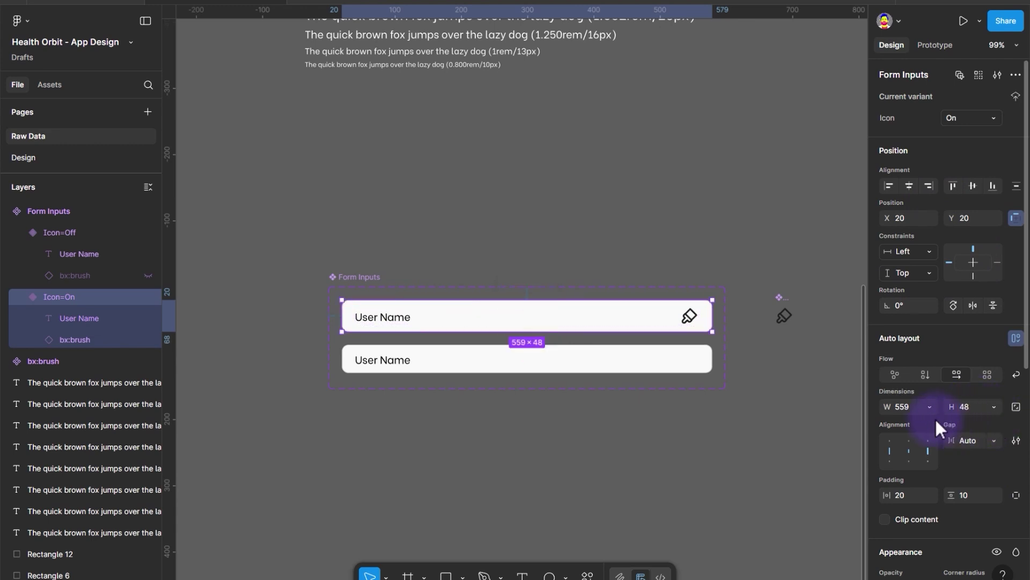
click(681, 368)
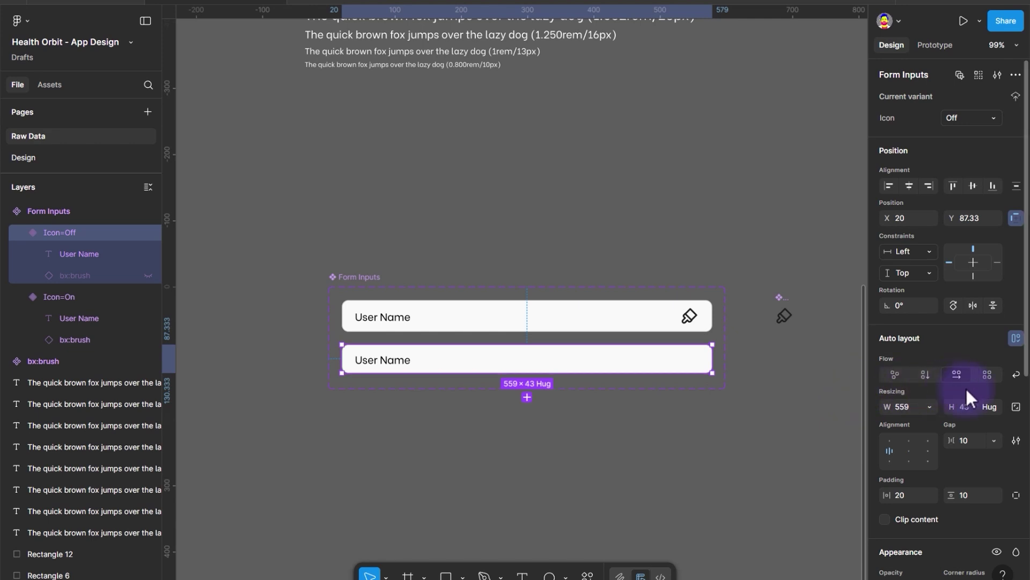
click(993, 407)
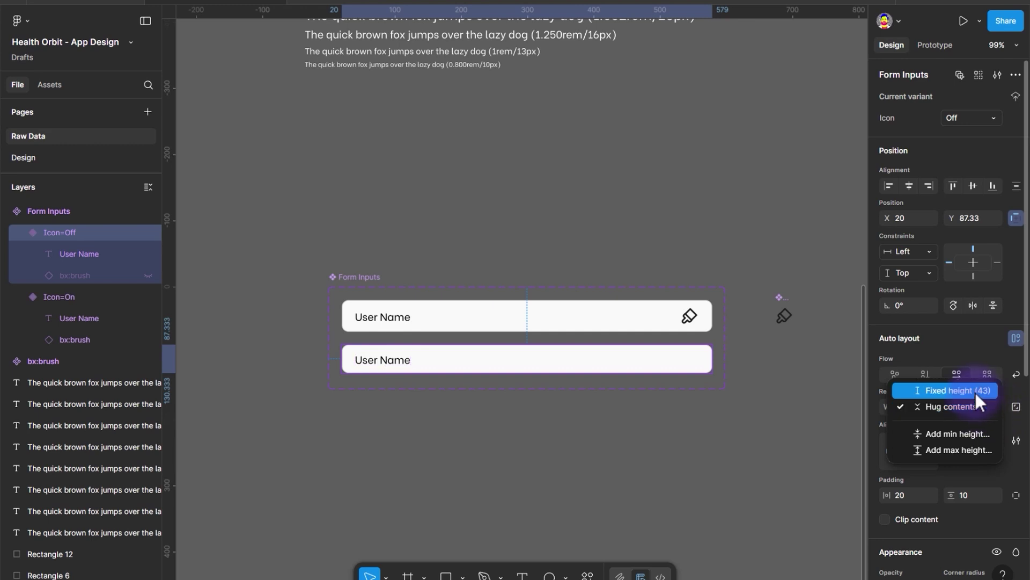
click(996, 423)
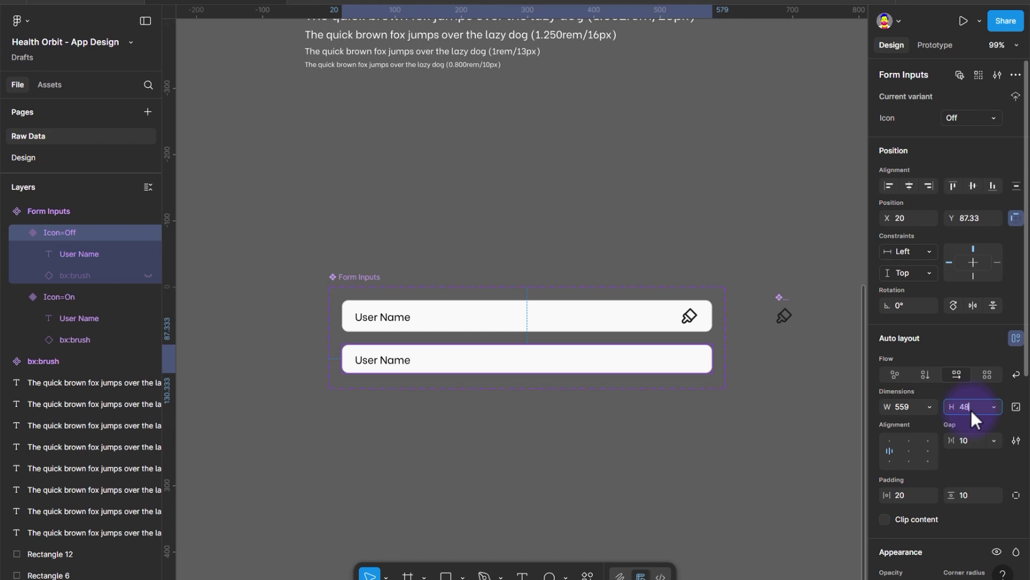
key(Return)
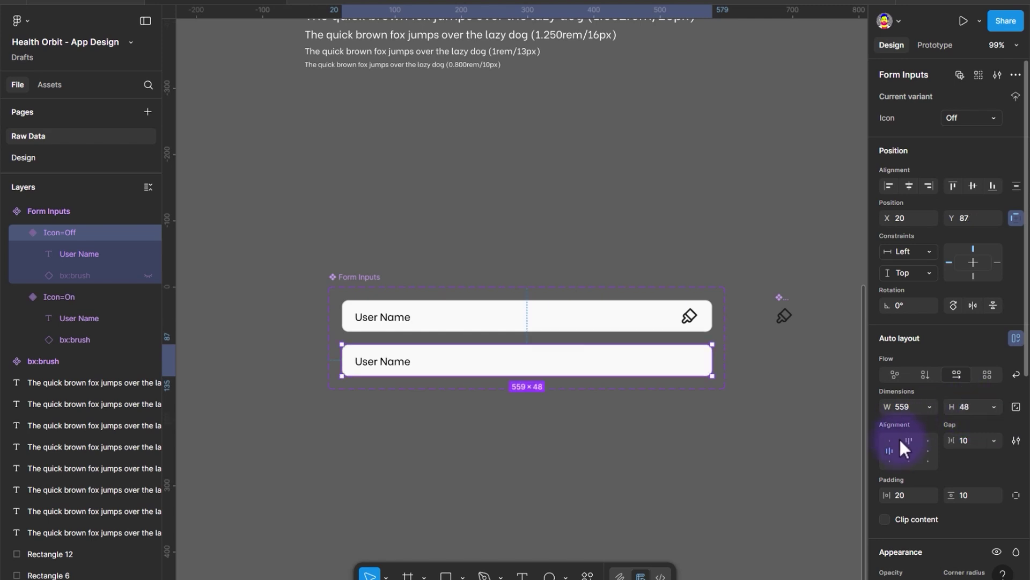
click(451, 349)
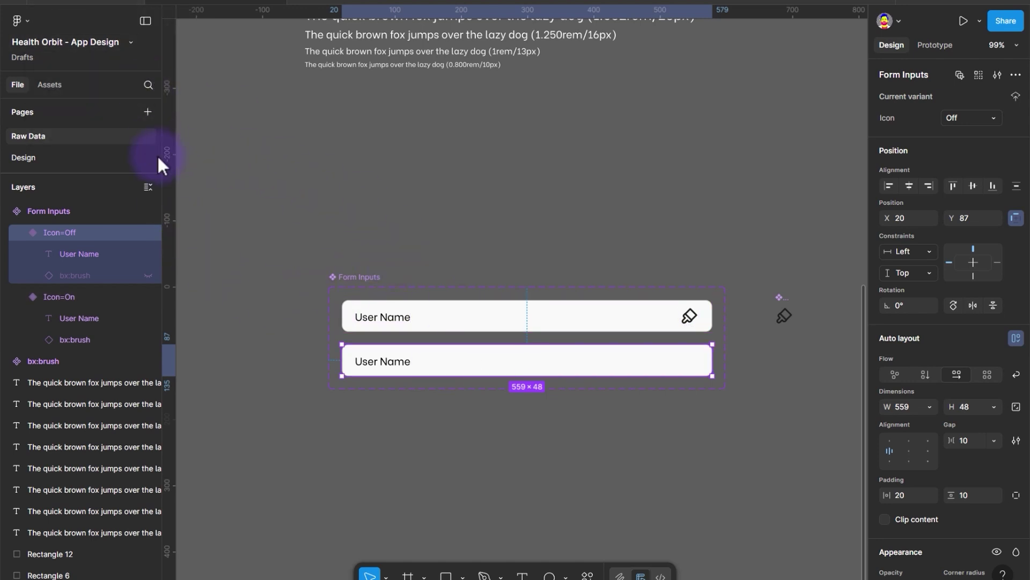
Return to the Design page and recheck the Sign Up field with its Icon property switched off and on.
click(71, 159)
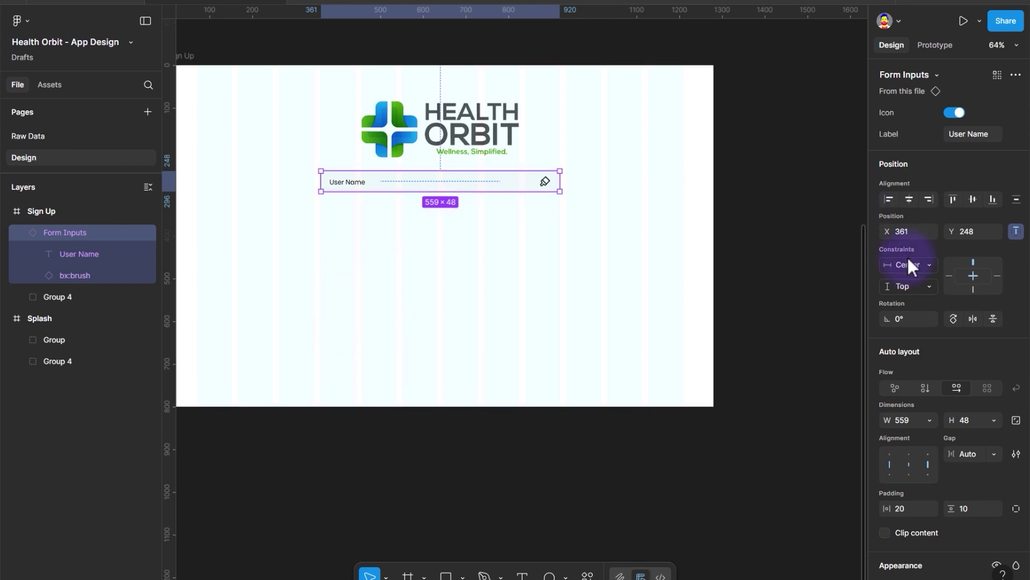
click(952, 114)
click(952, 114)
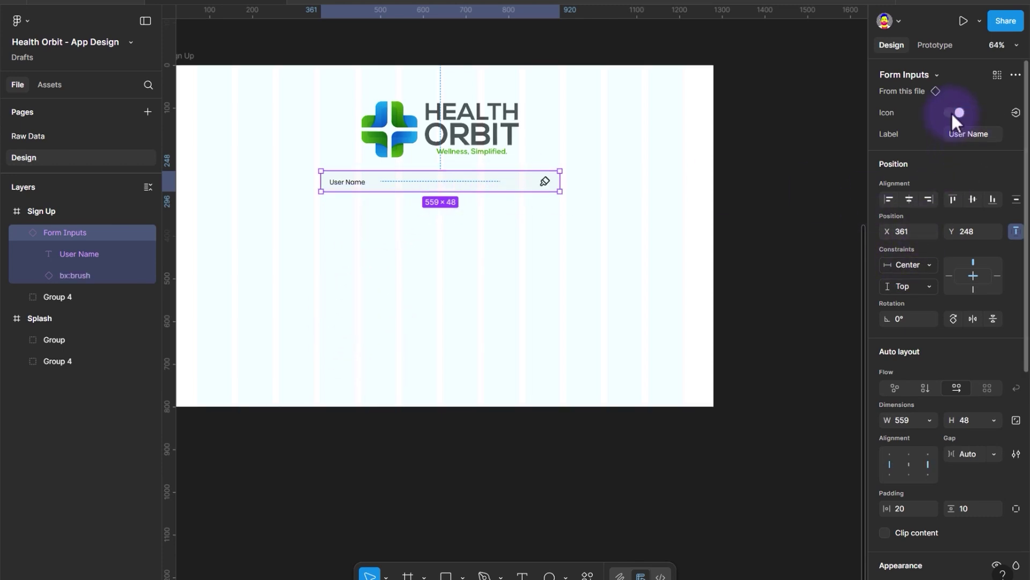
click(952, 114)
click(952, 114)
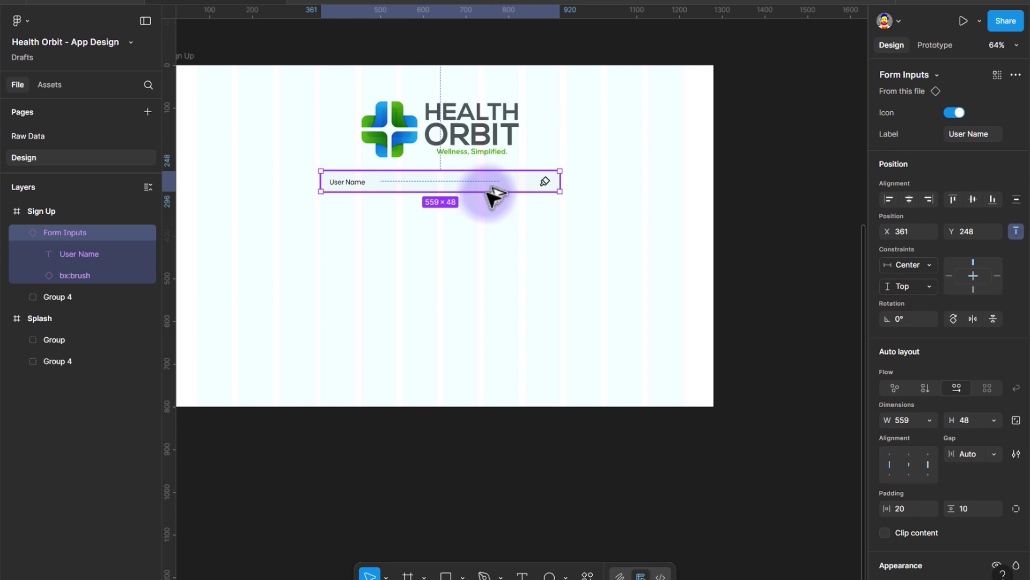
Duplicate the Sign Up form field directly below the first one at Y 311.
alt+drag(489, 180, 485, 220)
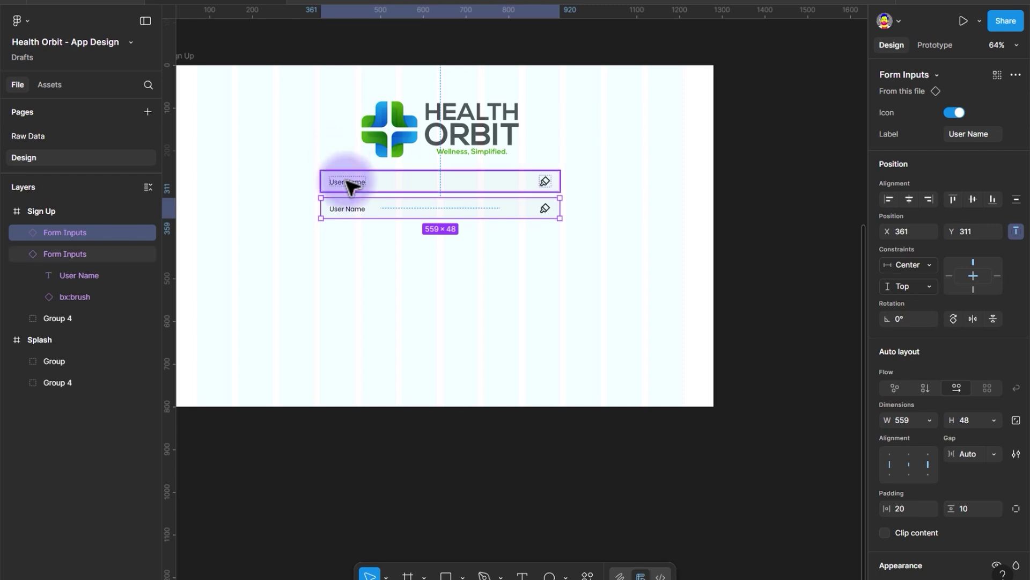
Inspect the Form Inputs component set and its properties on the Raw Data page, collapse the expanded layers, and return to the Design page.
click(384, 185)
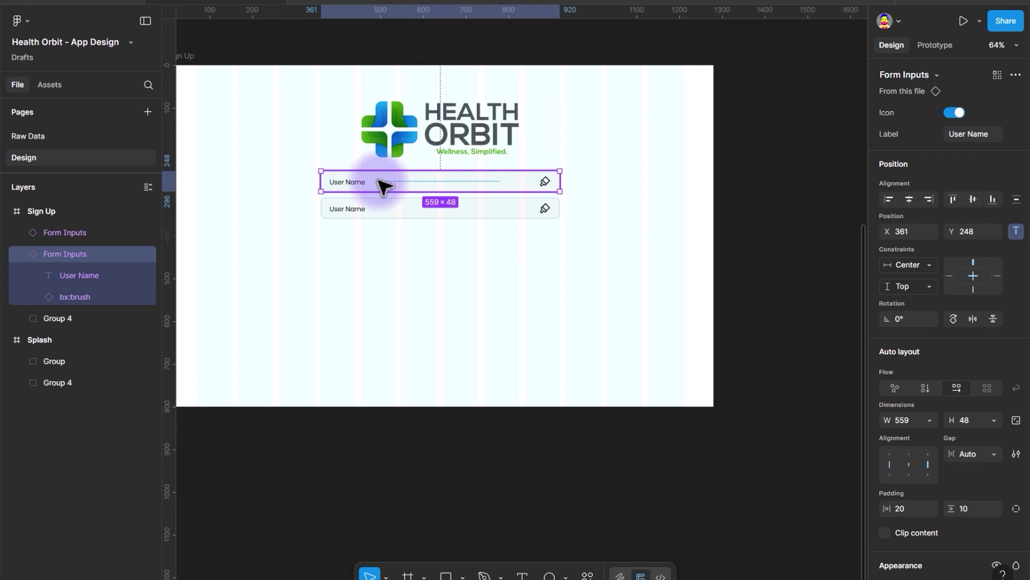
click(20, 253)
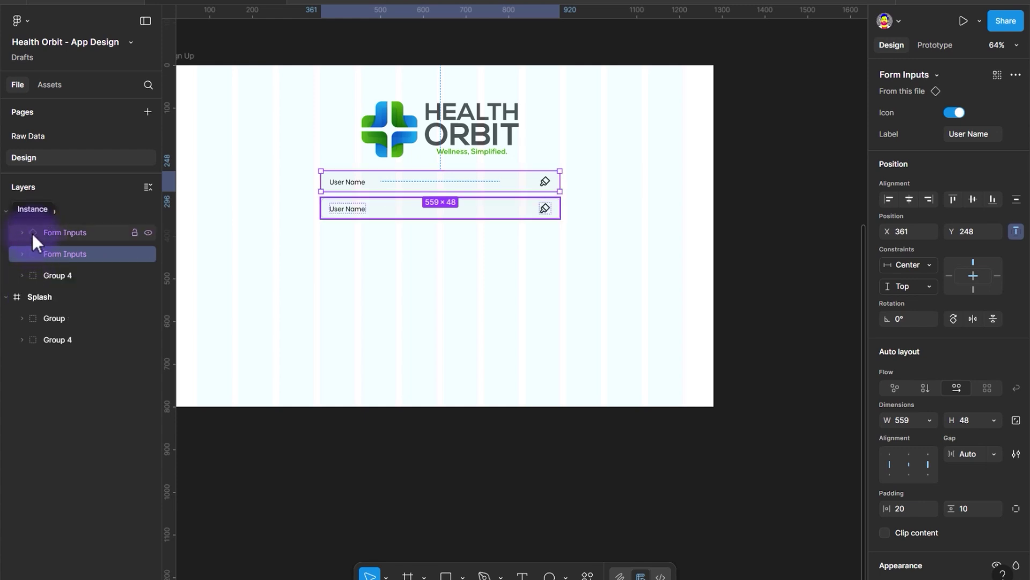
click(33, 140)
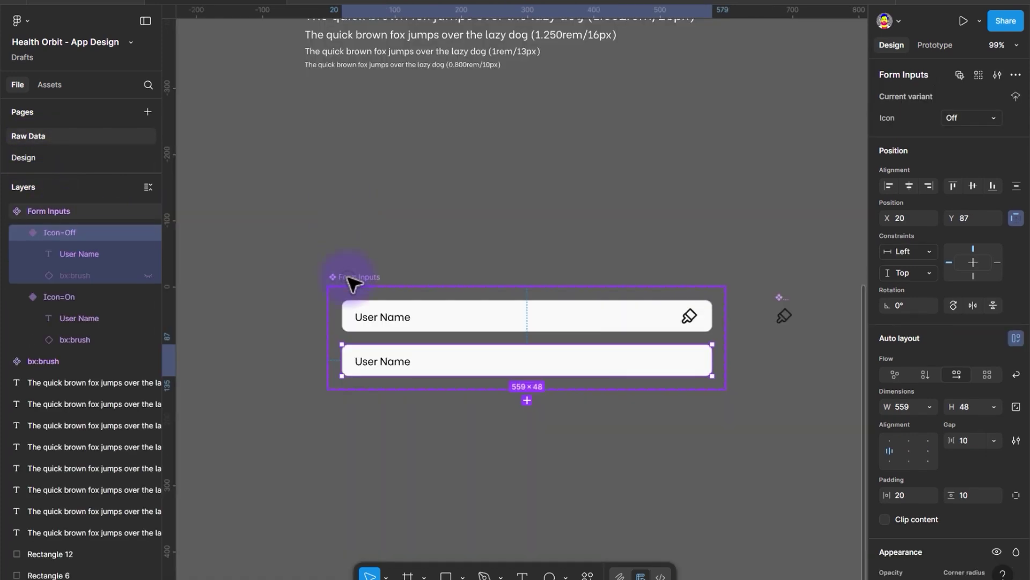
click(348, 277)
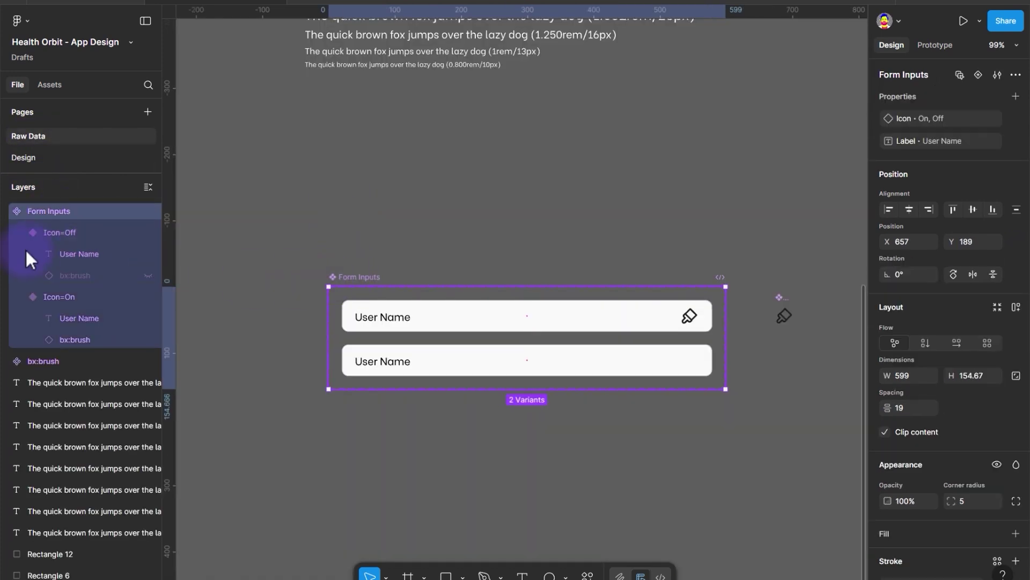
click(6, 210)
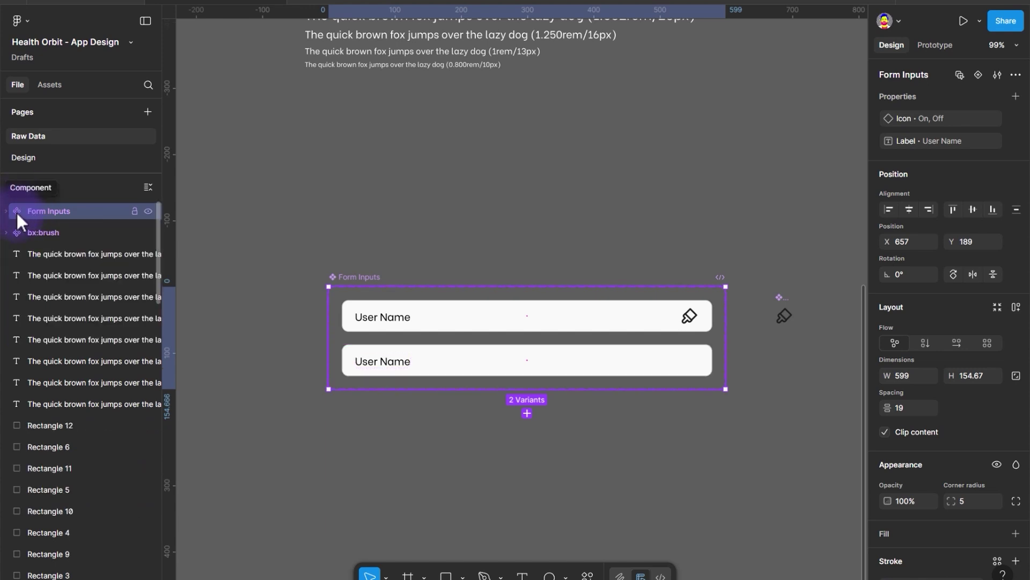
click(29, 156)
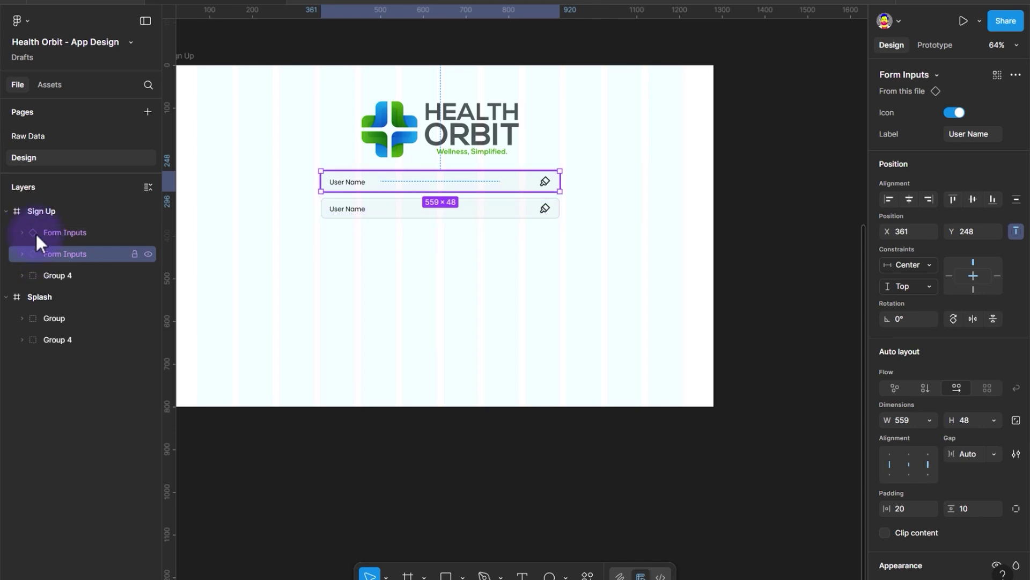
From the lower field, go to its main component and add an instance swap property named Icon with value bx:brush to the Form Inputs set.
click(364, 210)
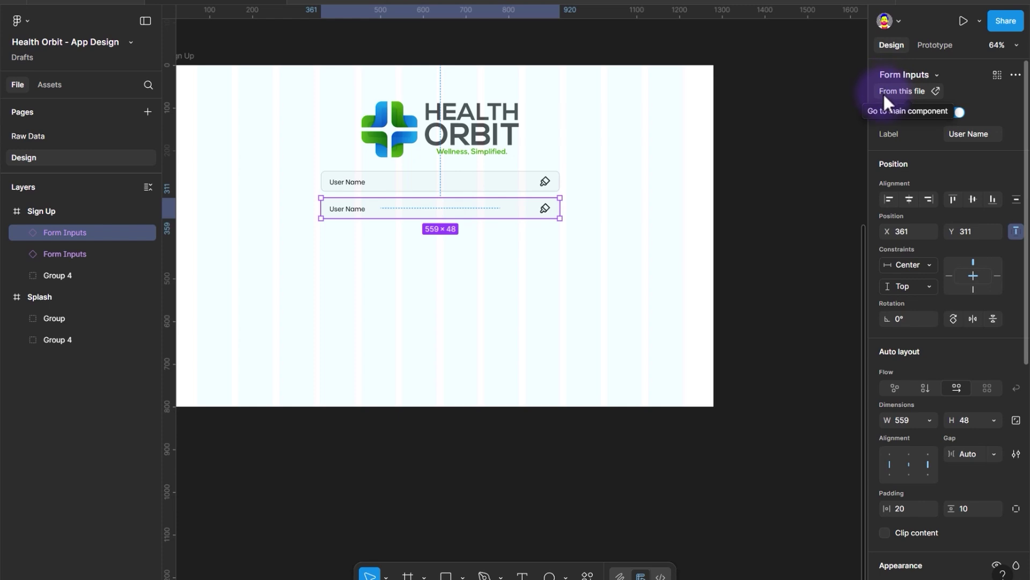
click(935, 91)
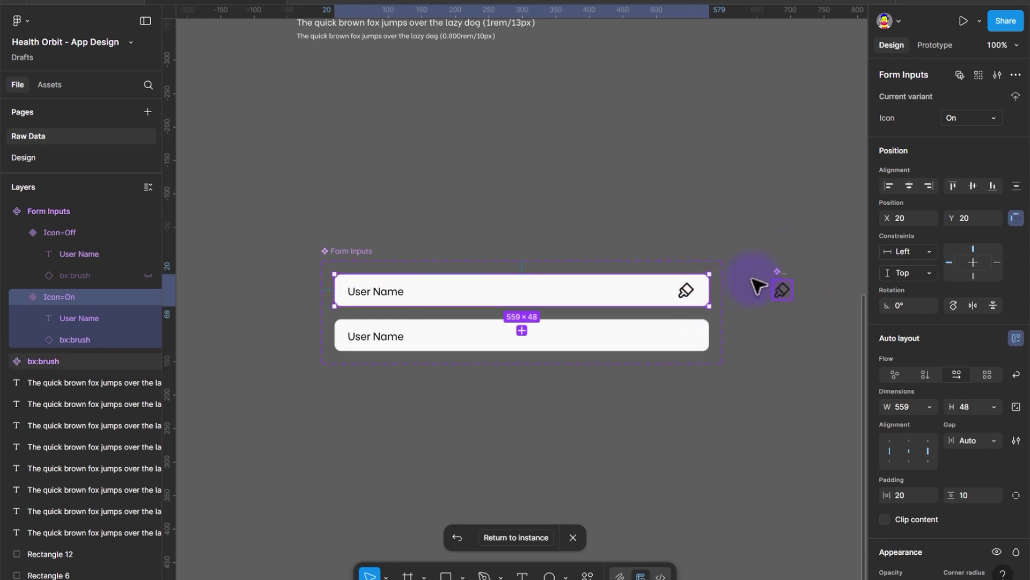
click(349, 251)
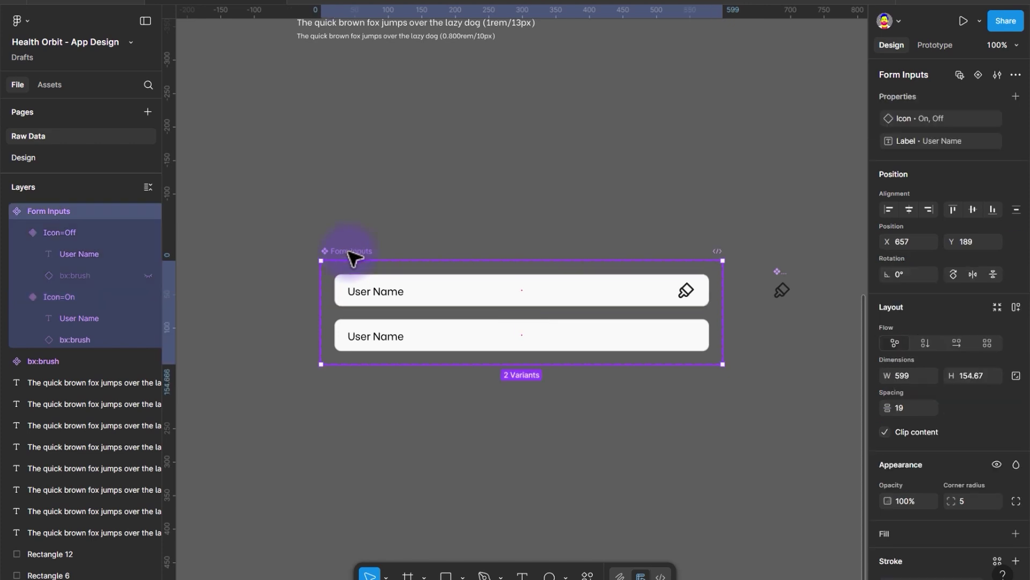
click(1016, 96)
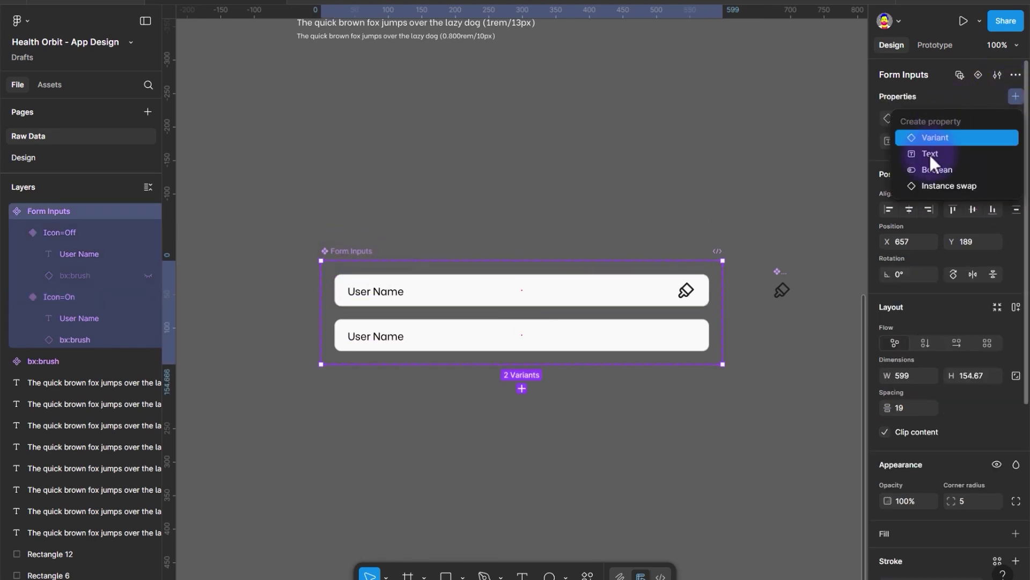
click(940, 186)
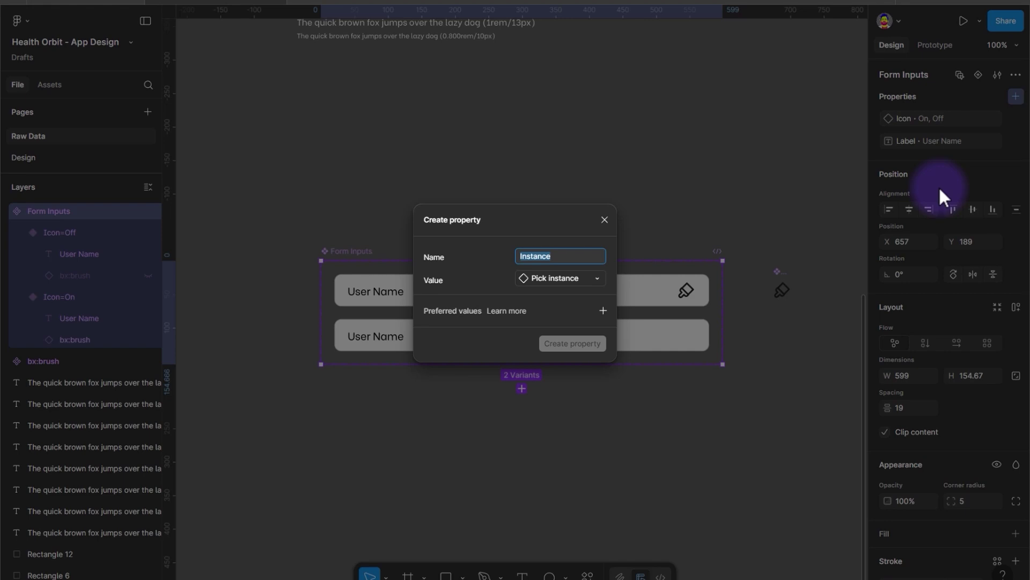
click(553, 277)
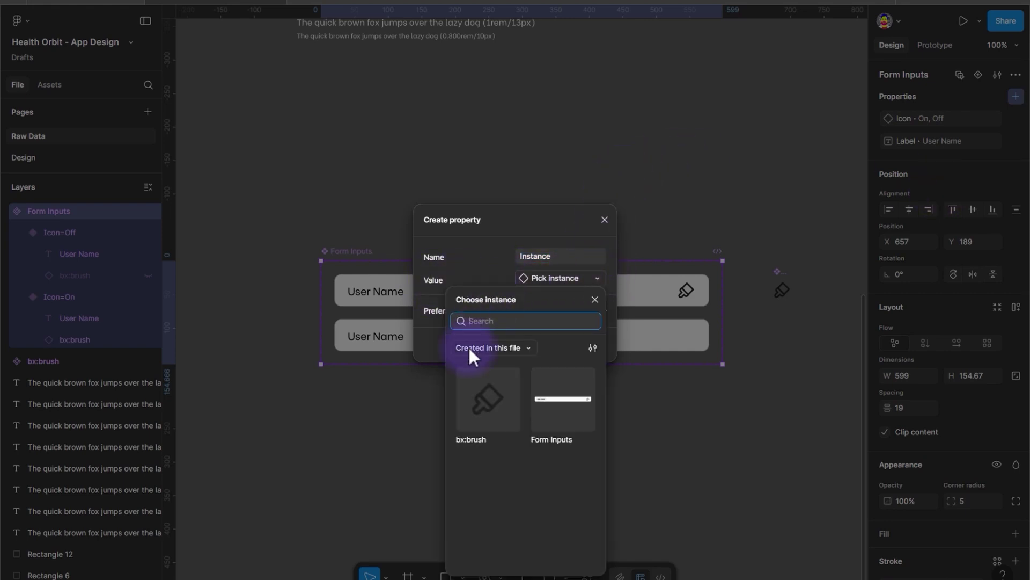
click(471, 412)
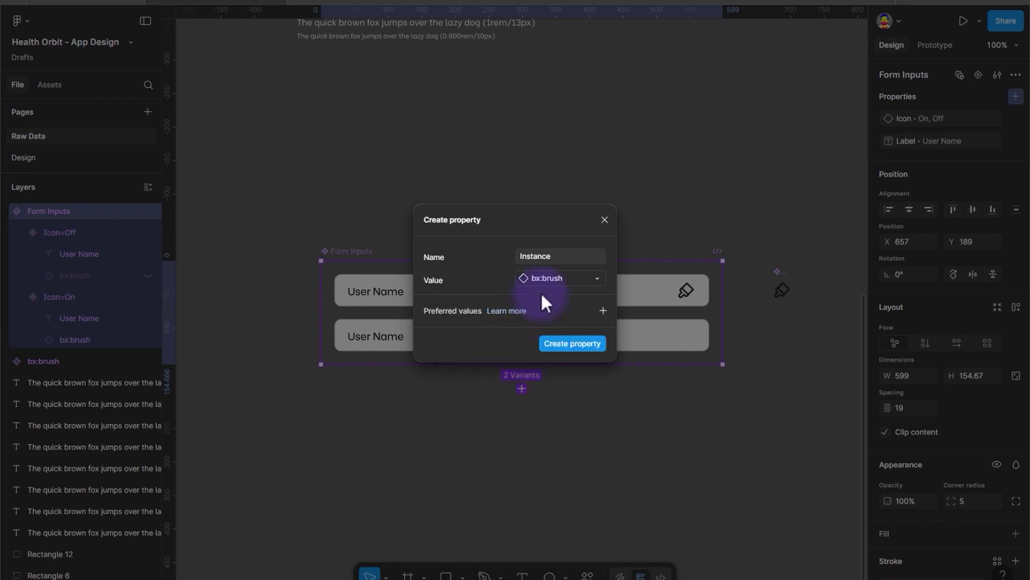
click(545, 256)
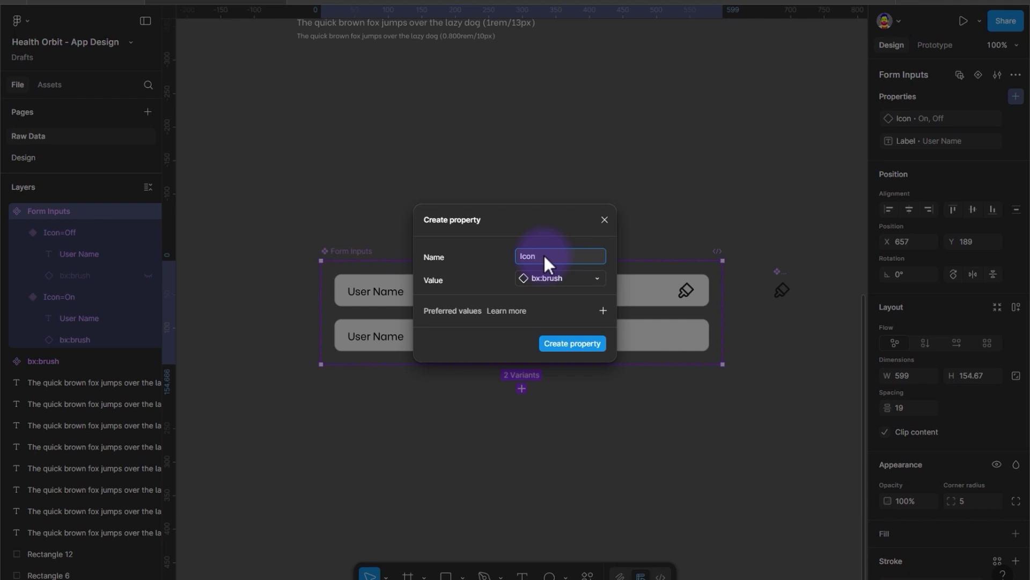
click(586, 346)
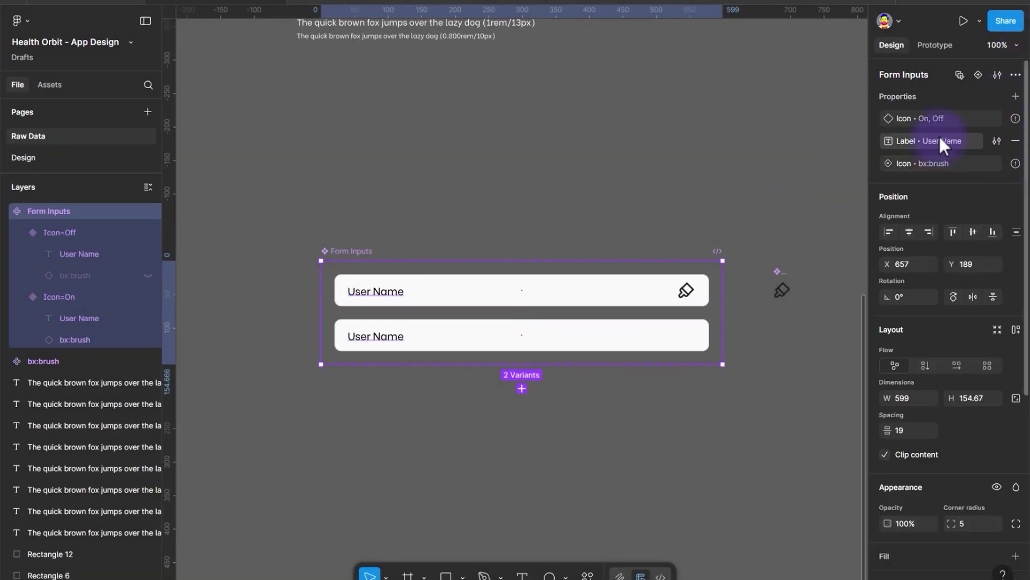
Link the brush icon inside the Icon=On variant to the Icon instance swap property.
mouse_move(1016, 119)
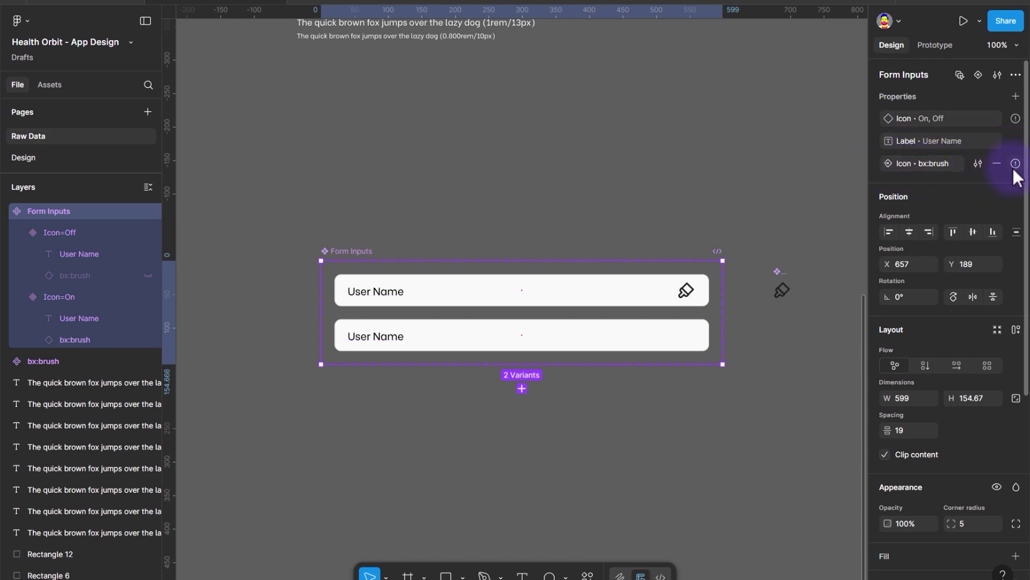
mouse_move(1017, 171)
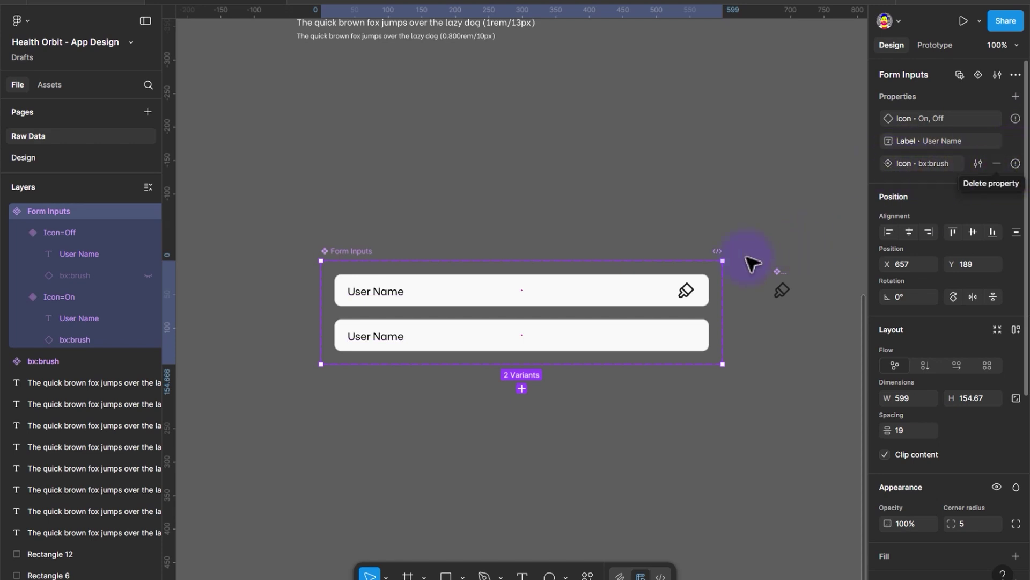
click(696, 297)
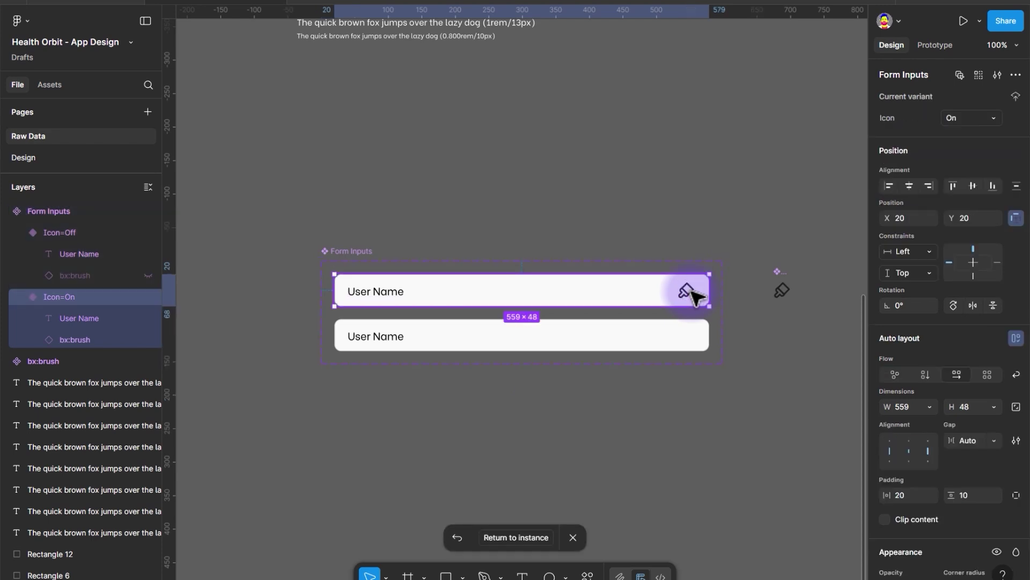
click(695, 296)
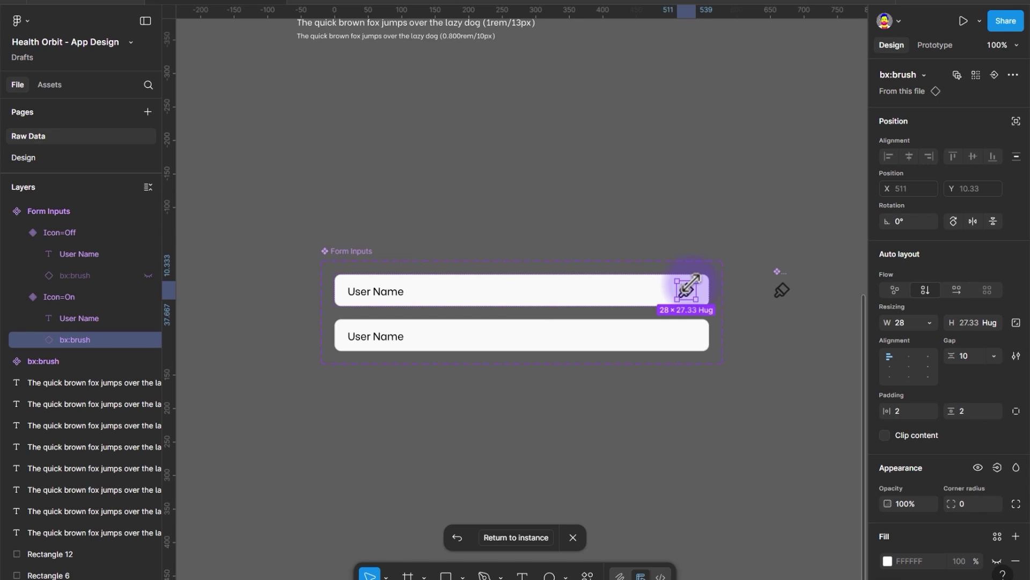
click(995, 75)
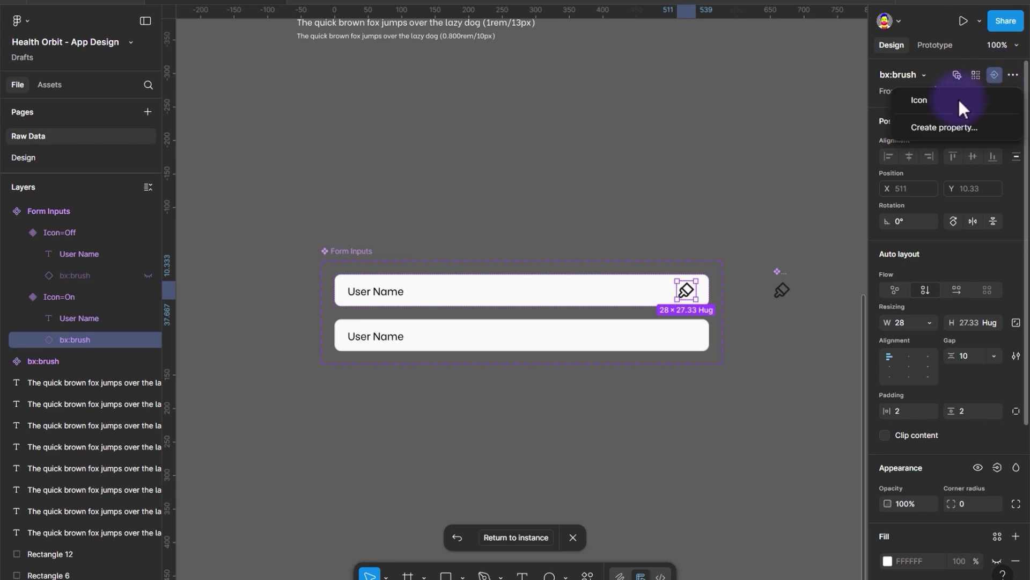
click(927, 100)
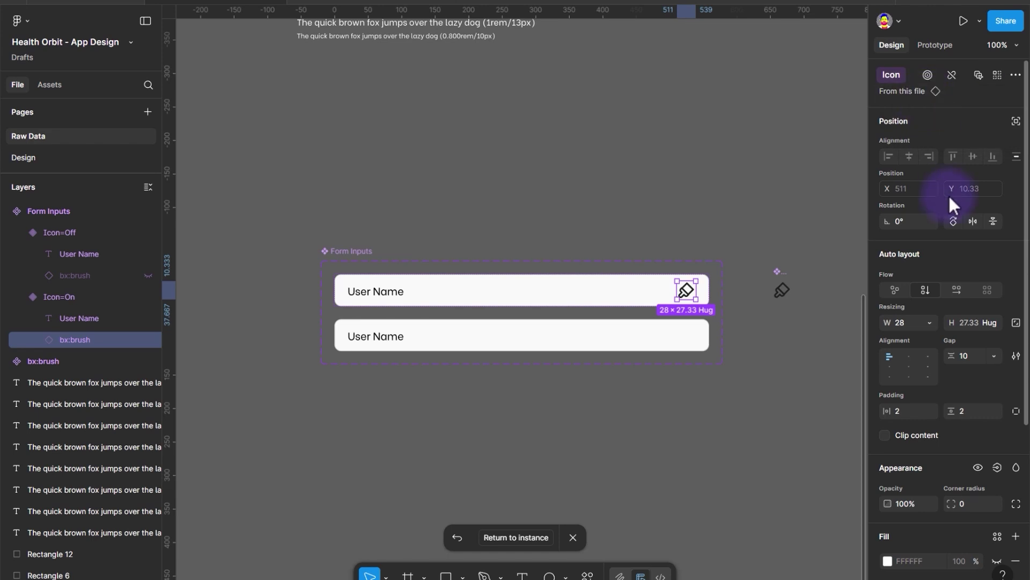
click(737, 258)
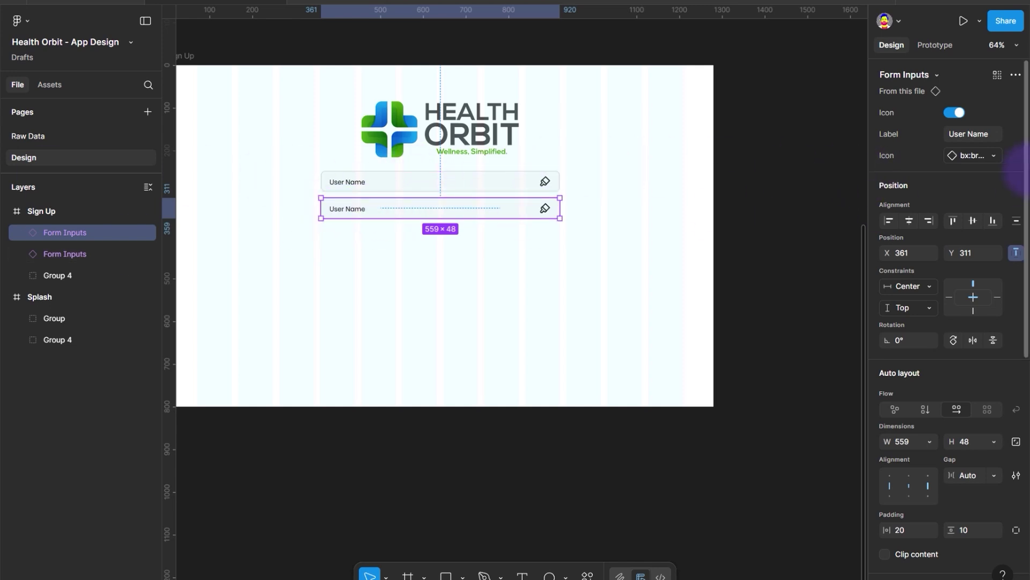
On the Design page, set the upper Sign Up field's label to Doctor Name.
click(490, 180)
click(973, 138)
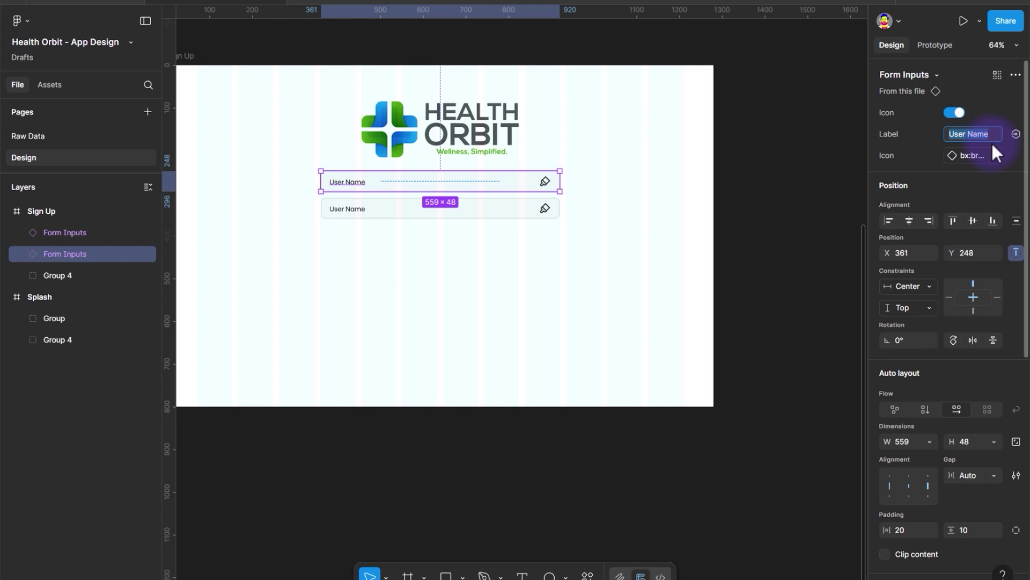
text(Docto)
key(ctrl+a)
key(Return)
Change the upper Sign Up field's label to Clinic Name.
click(401, 179)
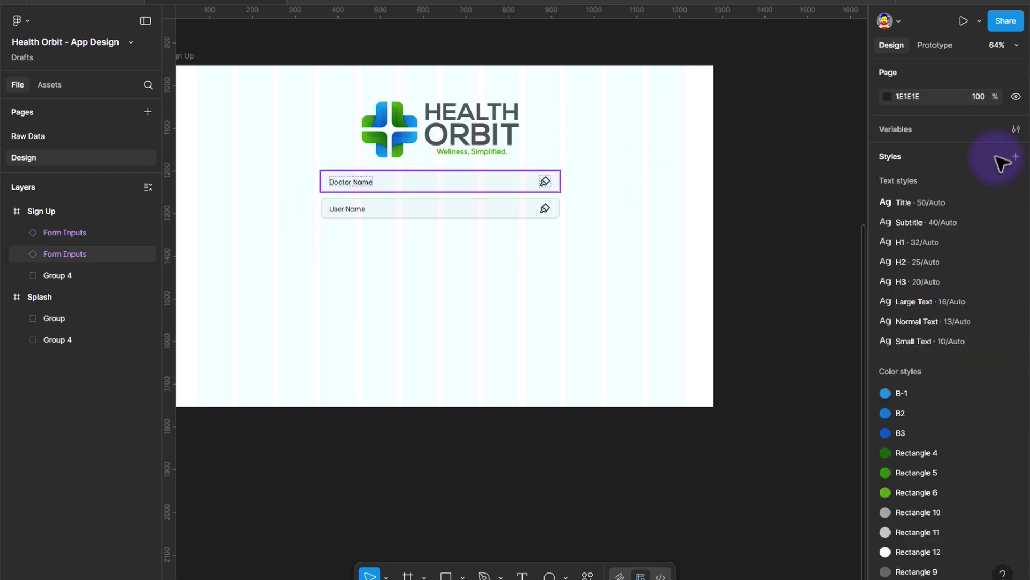
click(990, 133)
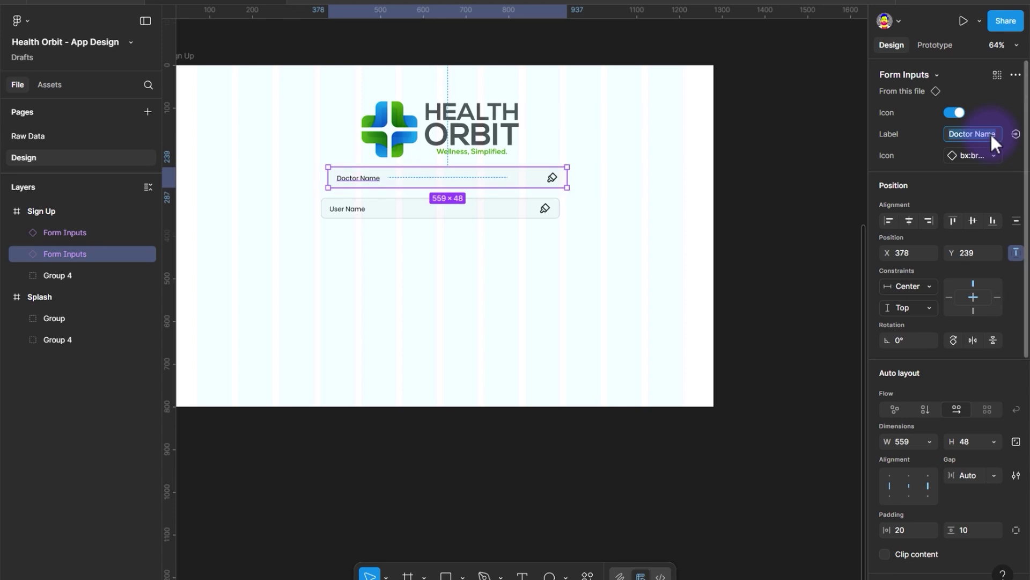
text(Clinic Name)
key(Return)
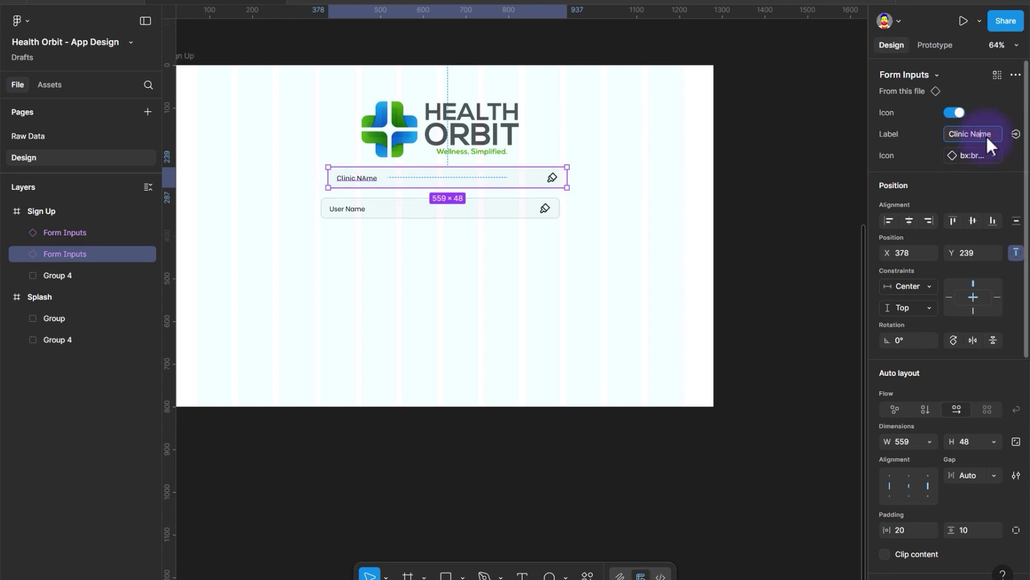
Set the lower field's label to Doctor Name and align the Clinic Name field with it at X 361.
click(497, 214)
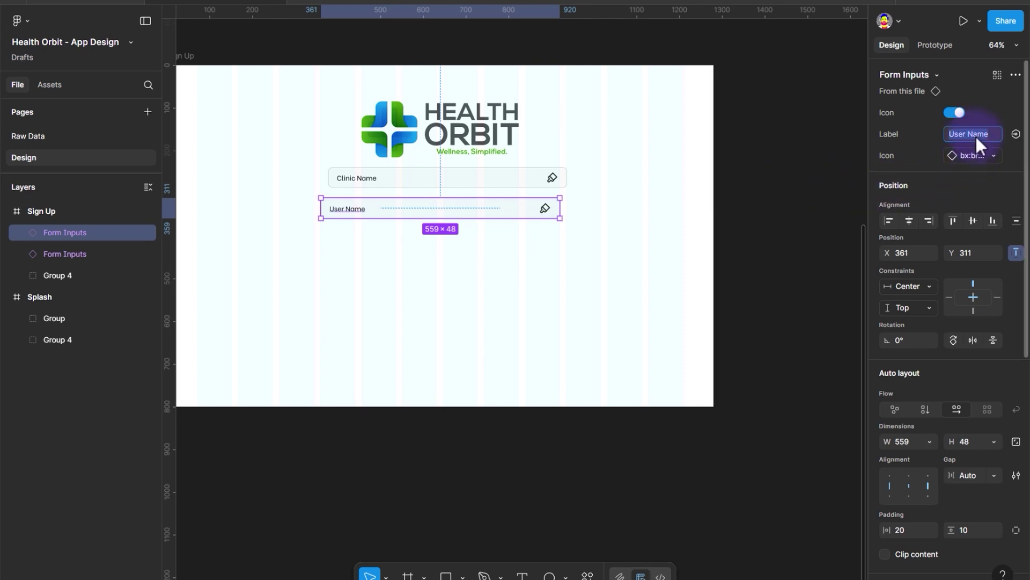
key(Return)
click(507, 181)
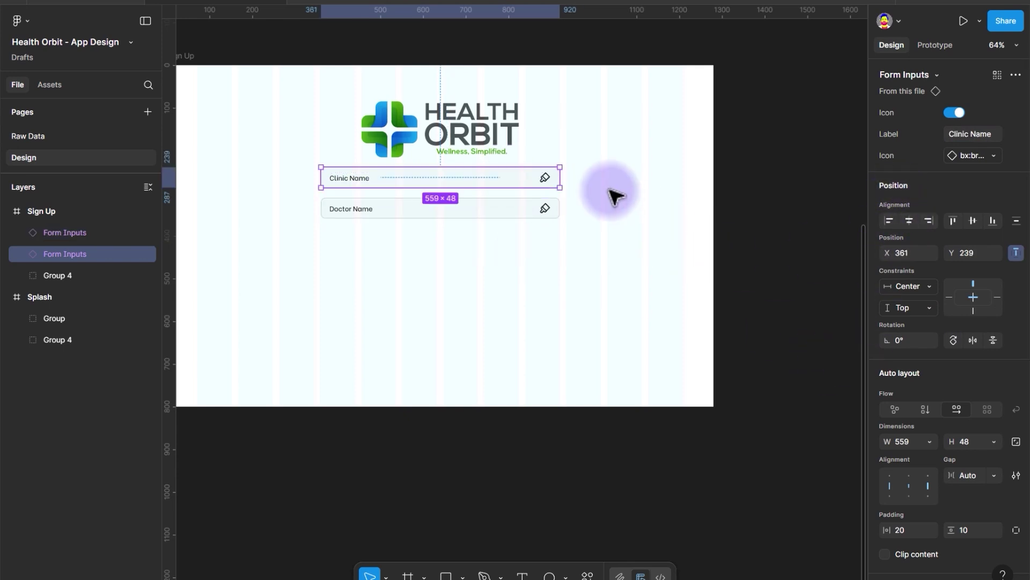
click(609, 236)
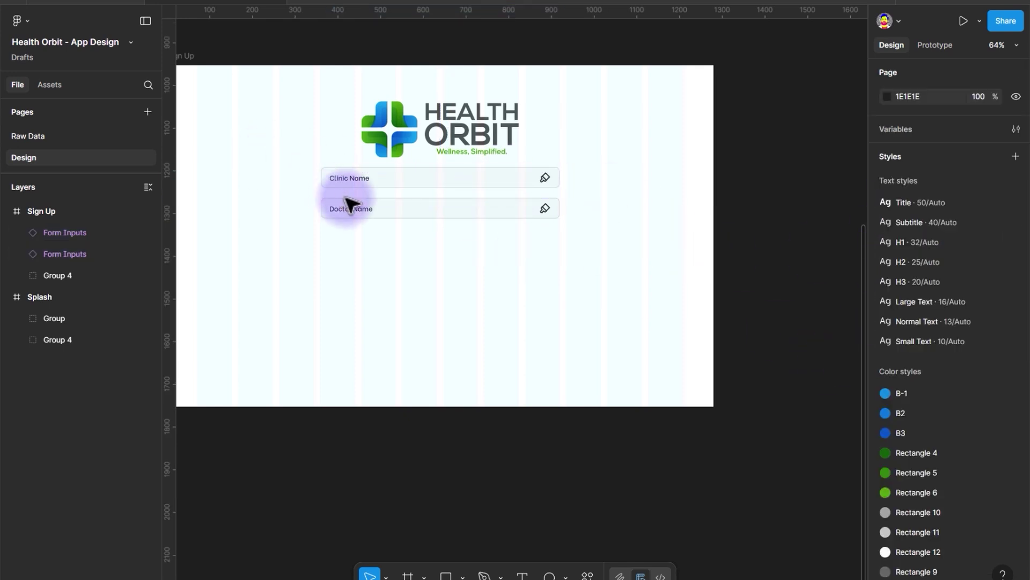
Wrap the Clinic Name and Doctor Name fields in a vertical auto layout frame with a gap of 16.
click(429, 211)
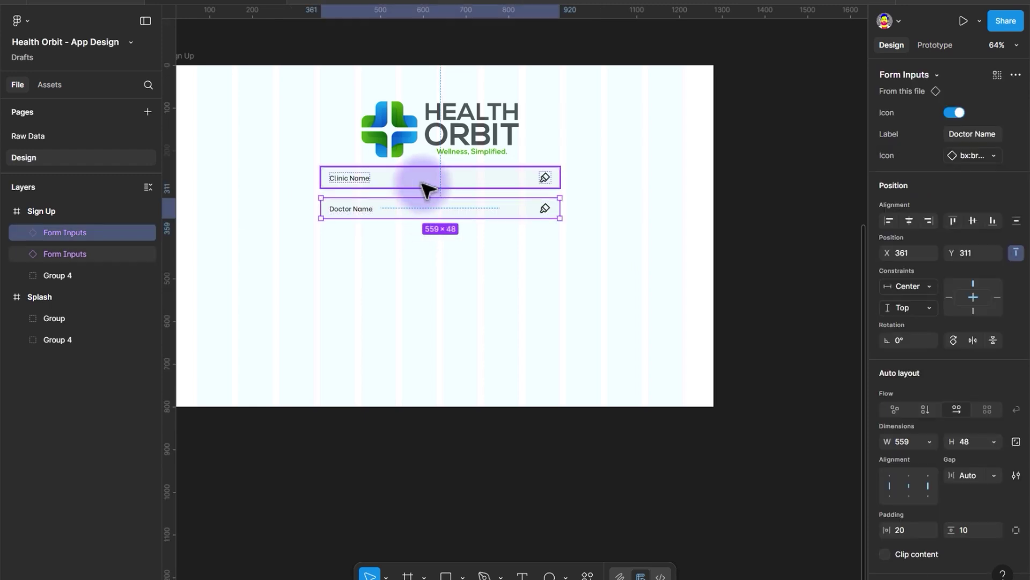
shift+click(424, 188)
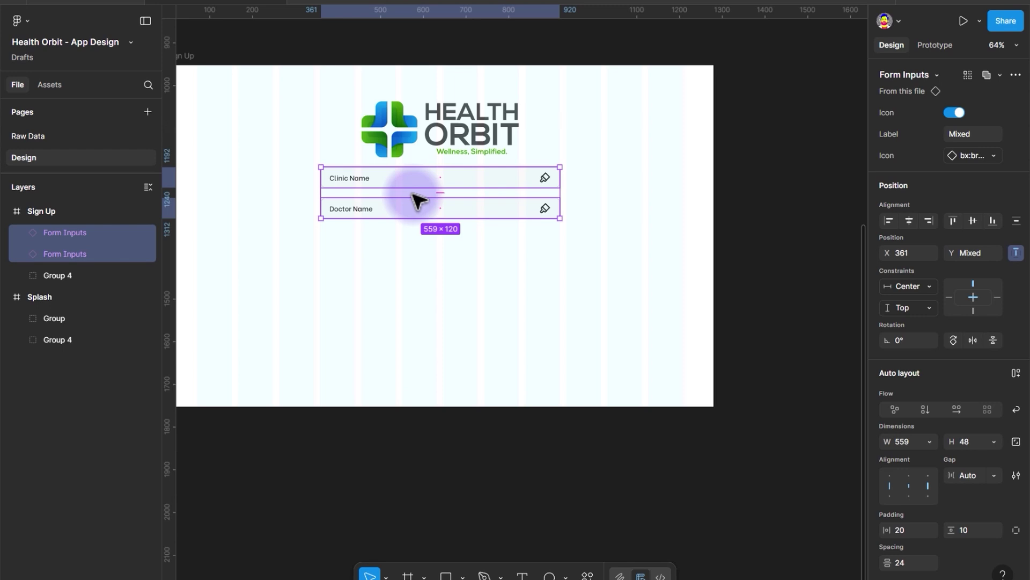
click(1014, 373)
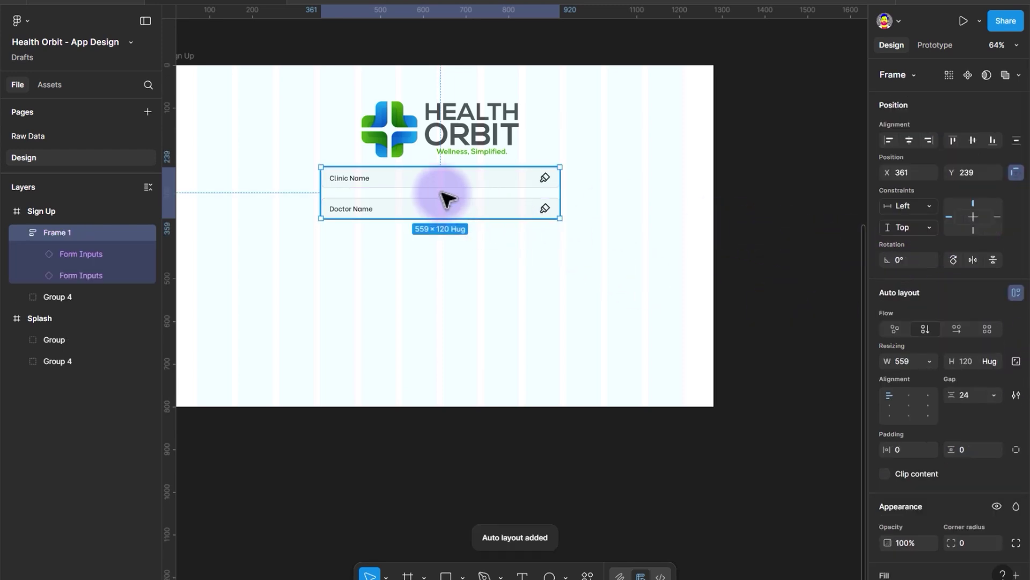
click(963, 394)
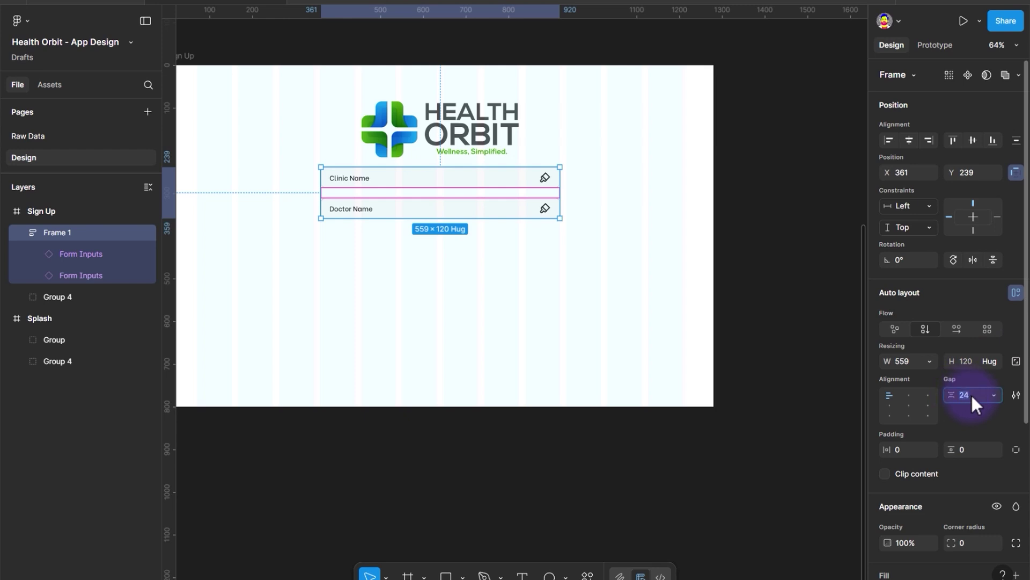
key(Return)
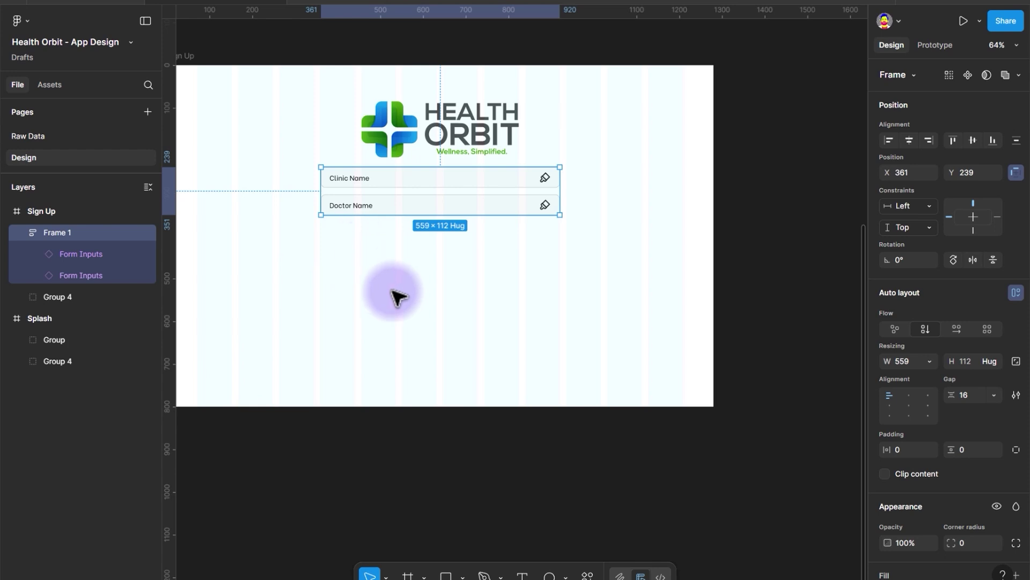
Add six copies of the Doctor Name field beneath it in the auto layout frame, making eight form fields.
click(459, 211)
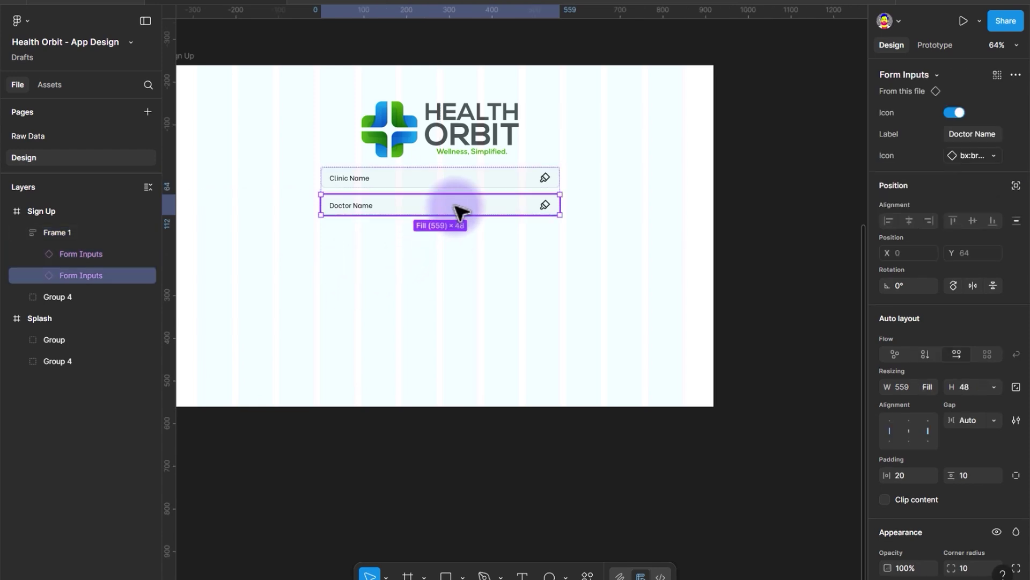
key(ctrl+v)
key(ctrl+v)
key(ctrl+v)
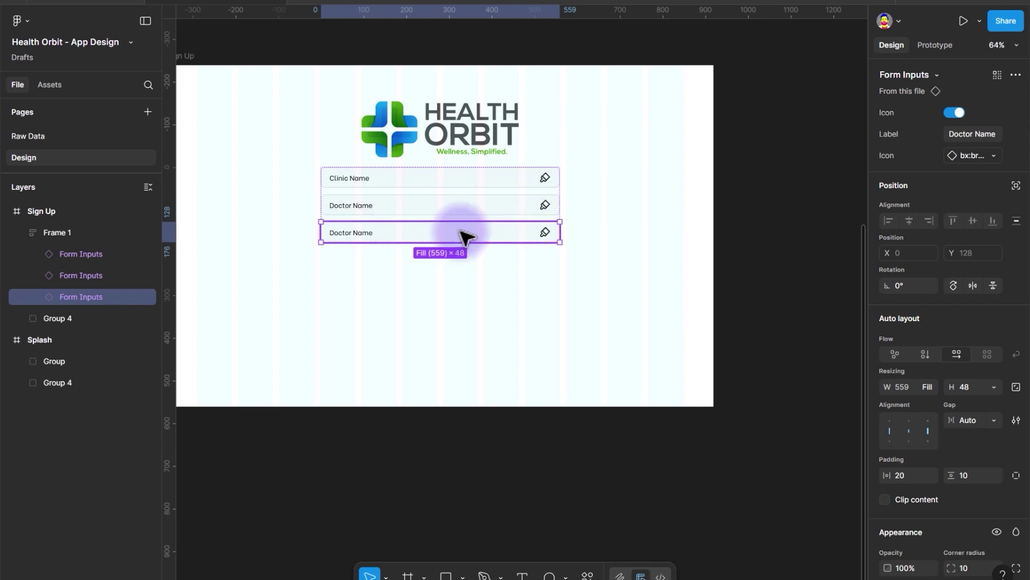
key(ctrl+v)
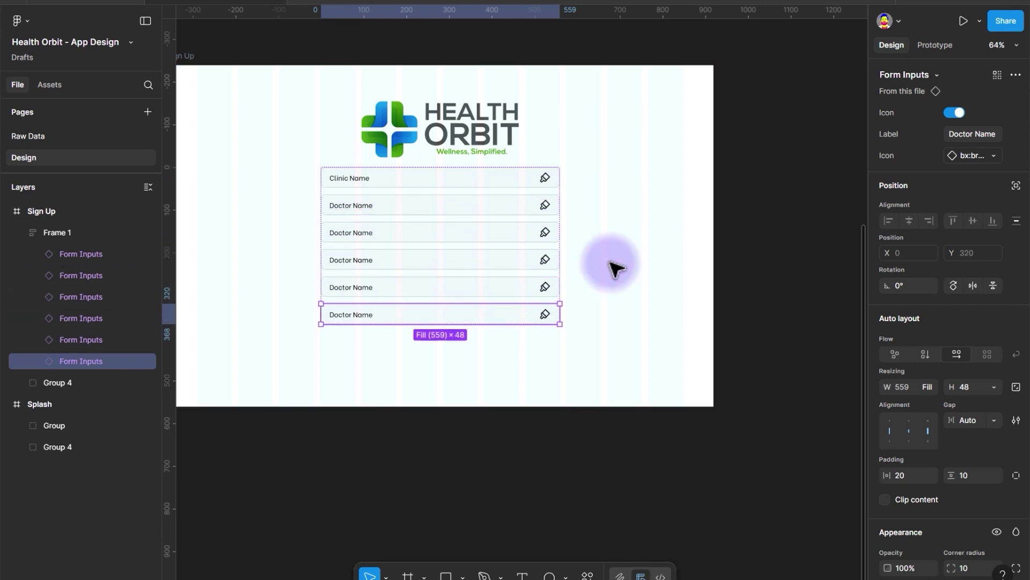
key(ctrl+v)
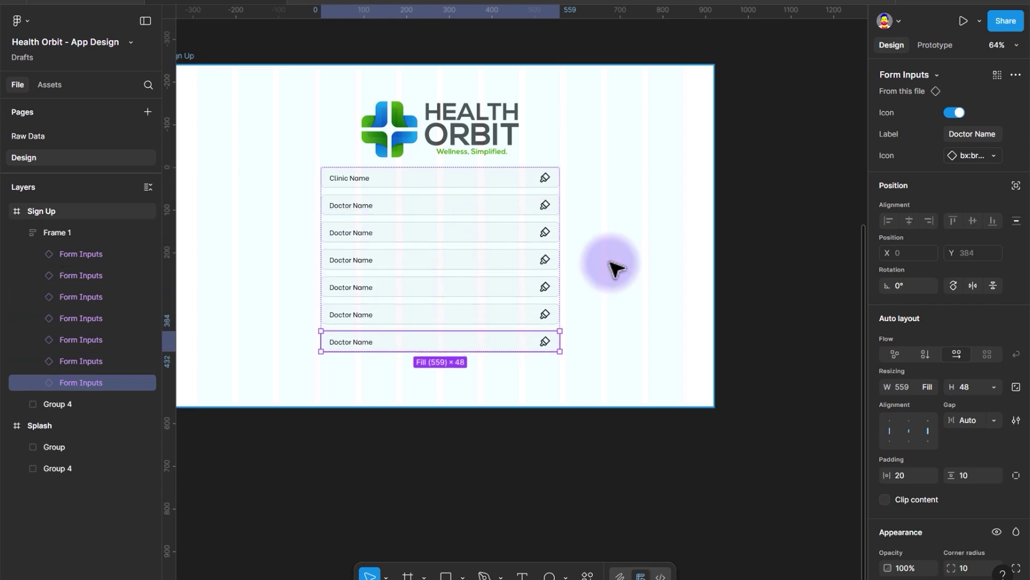
key(ctrl+v)
Set the label of the third field in the Sign Up form to User ID.
click(362, 230)
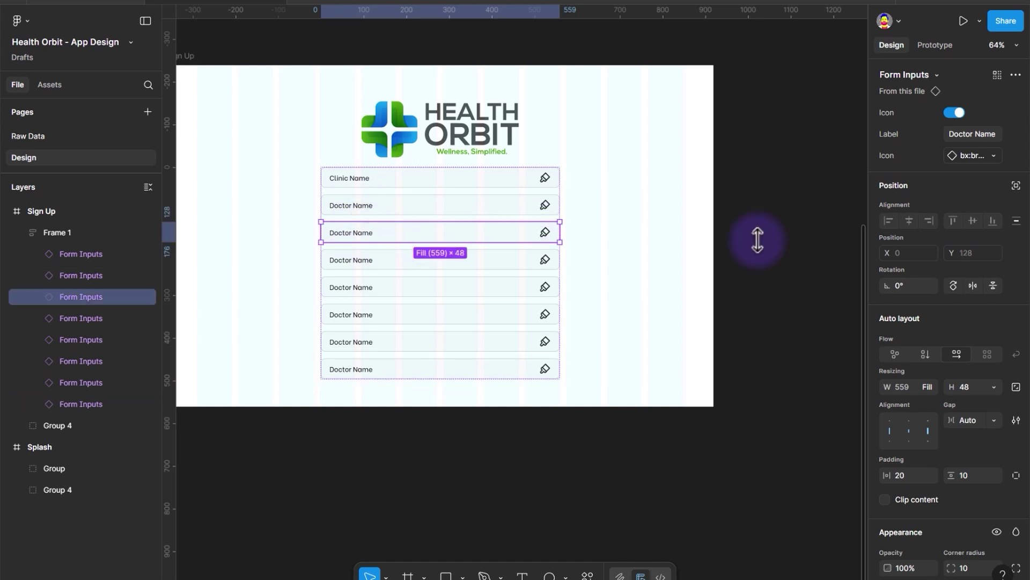
click(976, 132)
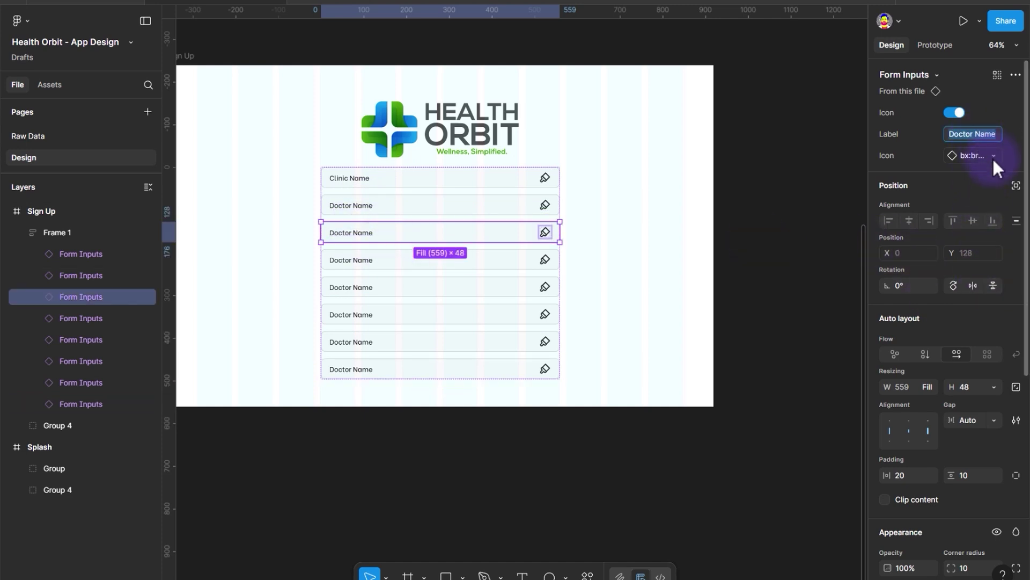
text(User ID)
key(Return)
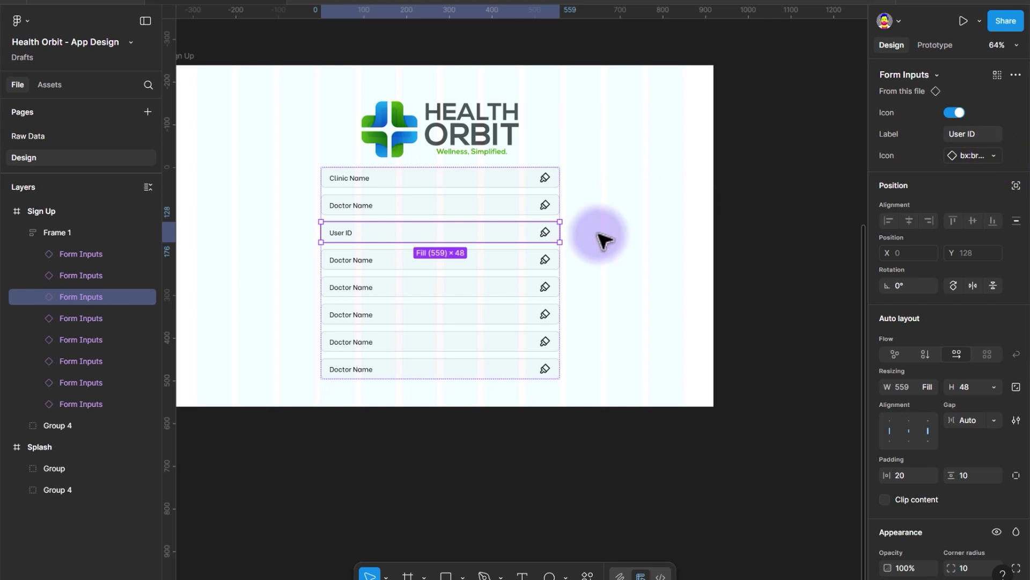
Select the fourth field in the Sign Up form and open its label for editing.
key(Tab)
click(963, 129)
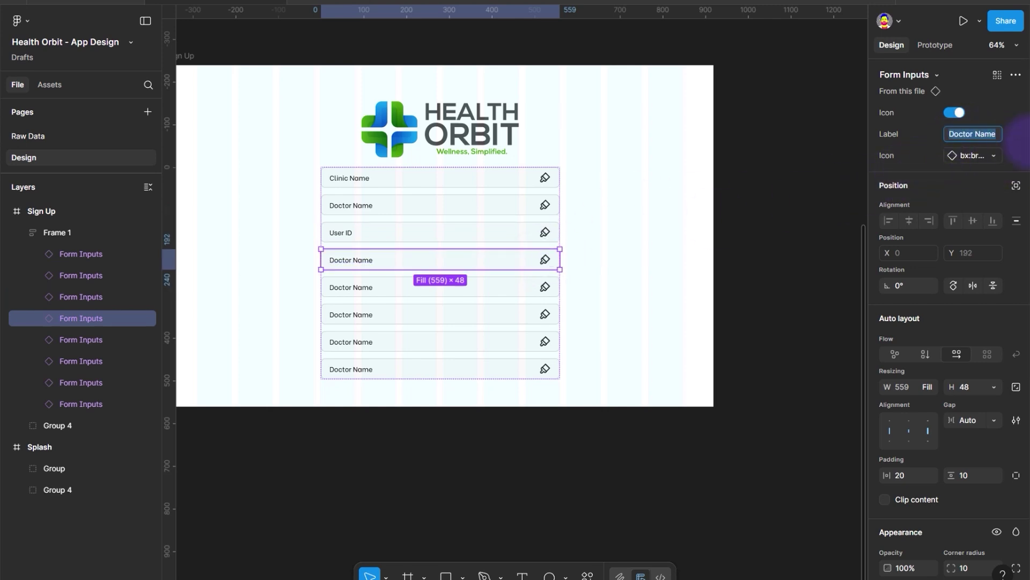
Set the label of the fourth form input on the Sign Up frame to "Portal Pin".
text(Portal P)
text(a)
key(BackSpace)
key(BackSpace)
text(Pin)
key(Tab)
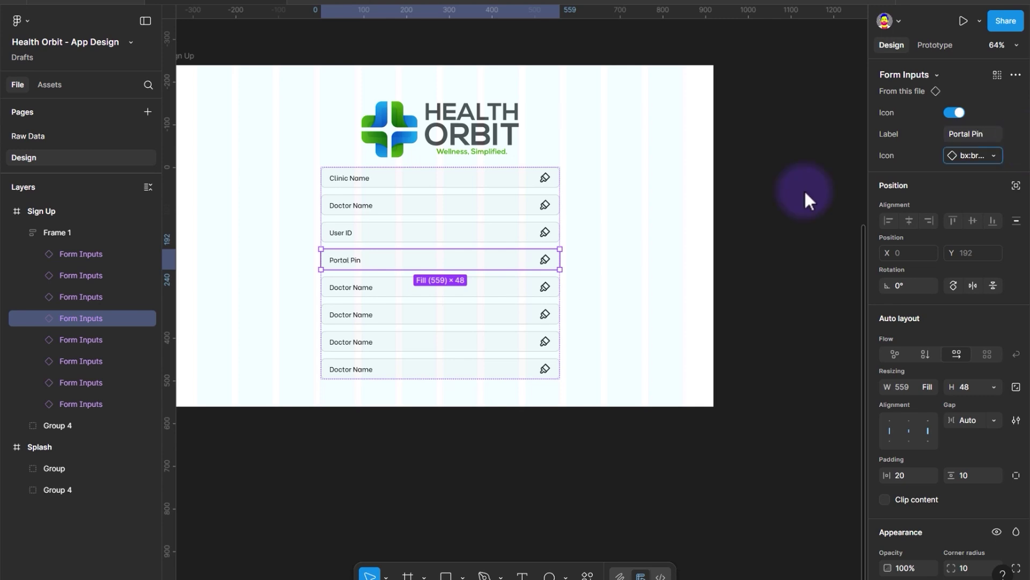
Set the label of the fifth form input, directly below Portal Pin, to "Location".
click(457, 291)
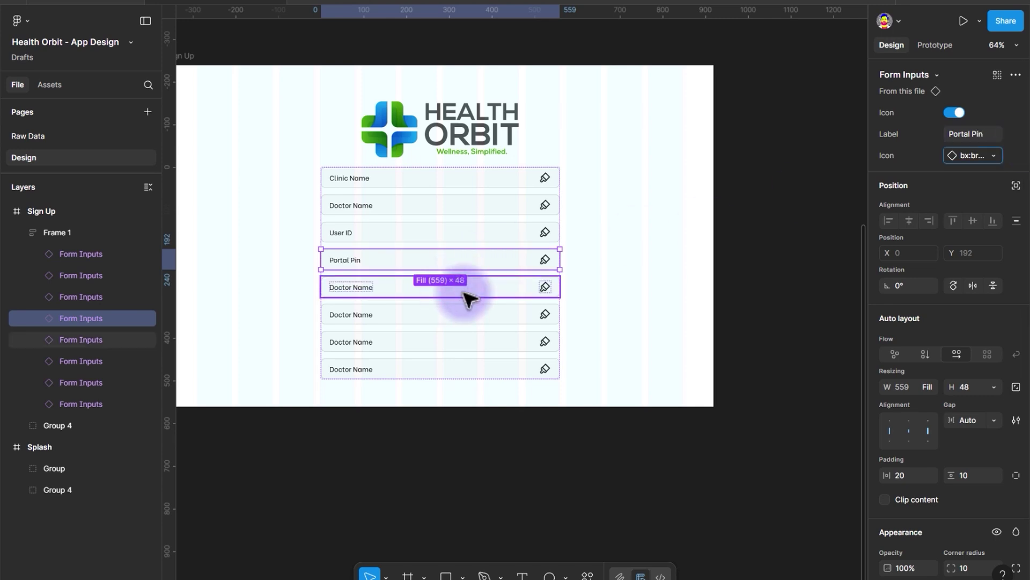
click(967, 132)
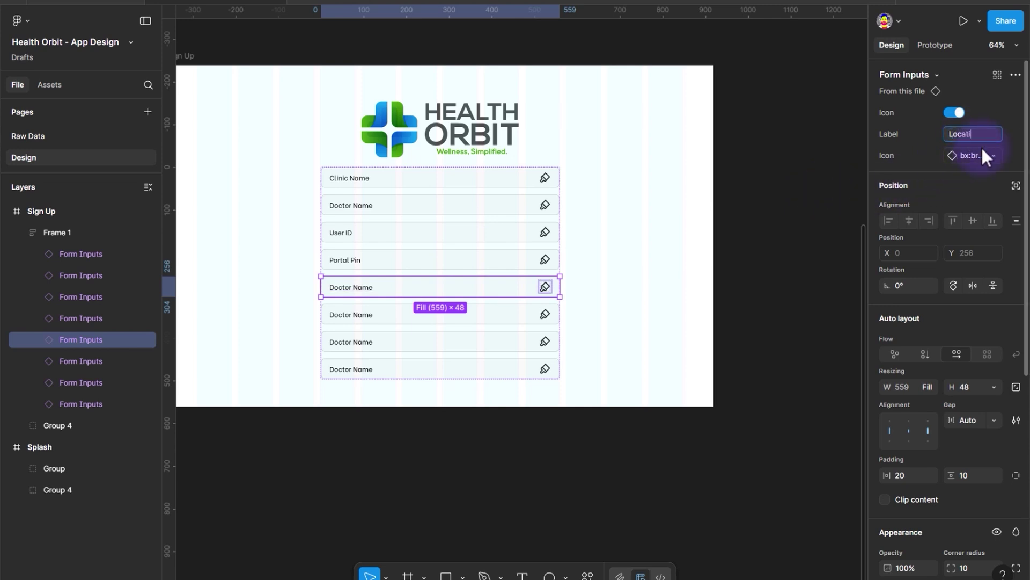
key(Tab)
Set the label of the sixth form input, below Location, to "Doctor Qualifications".
click(427, 318)
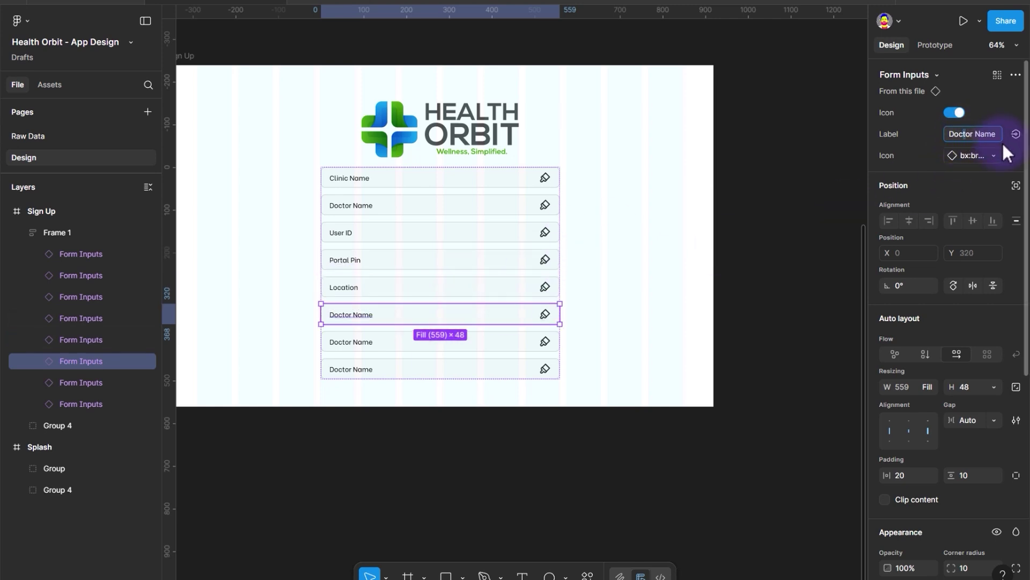
key(ctrl+a)
key(Right)
key(ctrl+shift+Left)
text(Qualific)
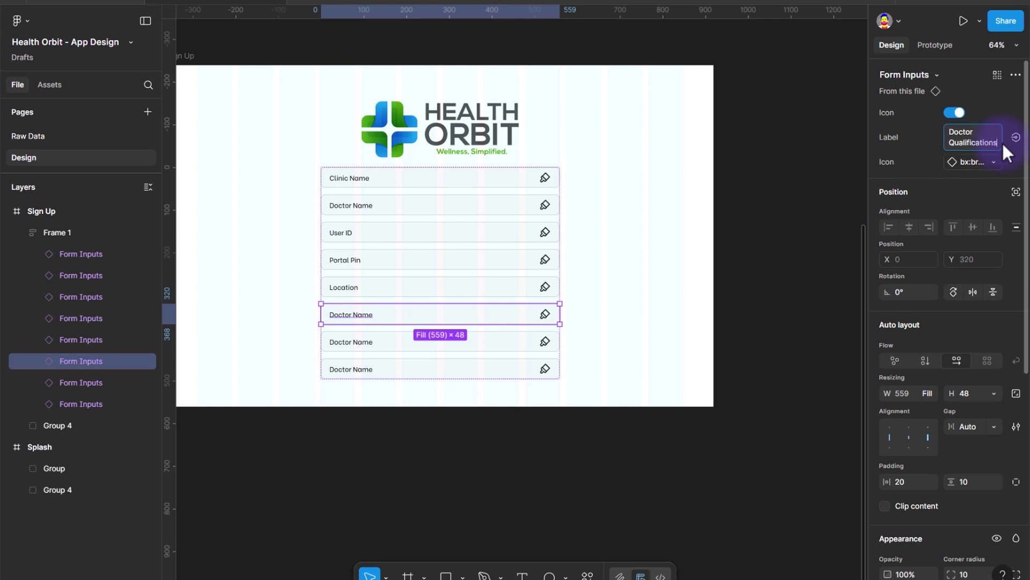
key(Return)
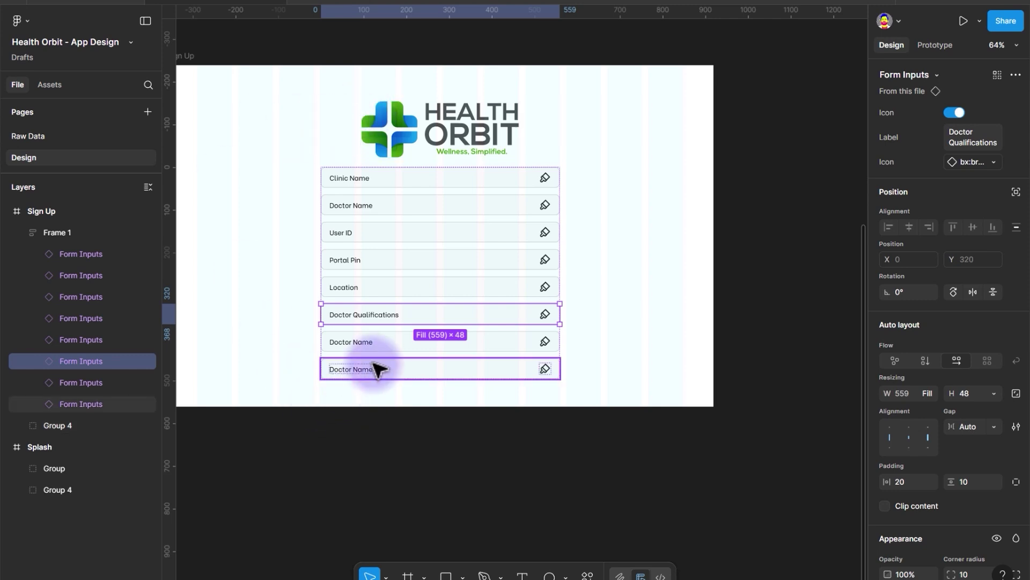
Open the Iconify plugin on the Raw Data page with the bx:brush component selected.
click(416, 340)
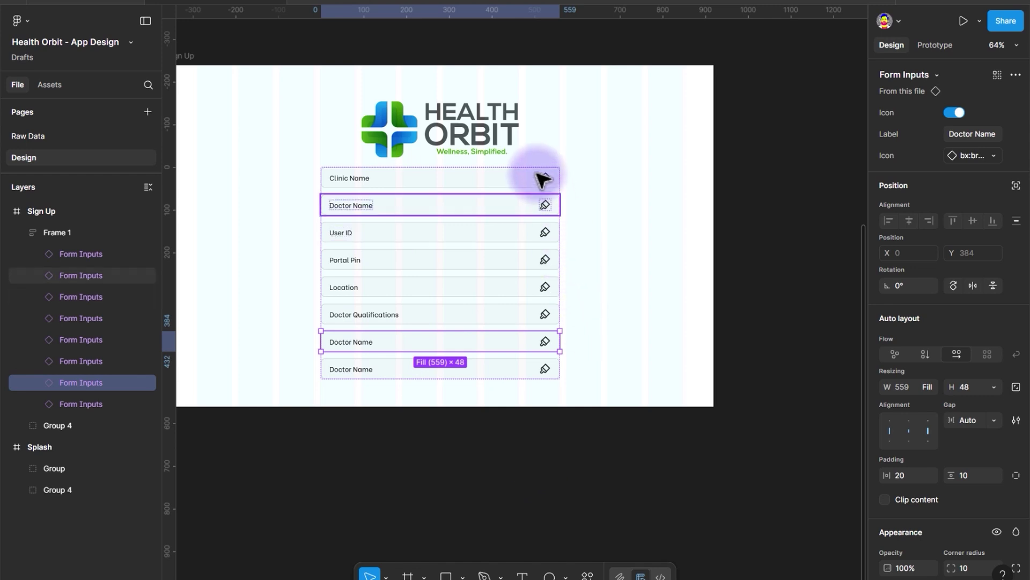
click(47, 138)
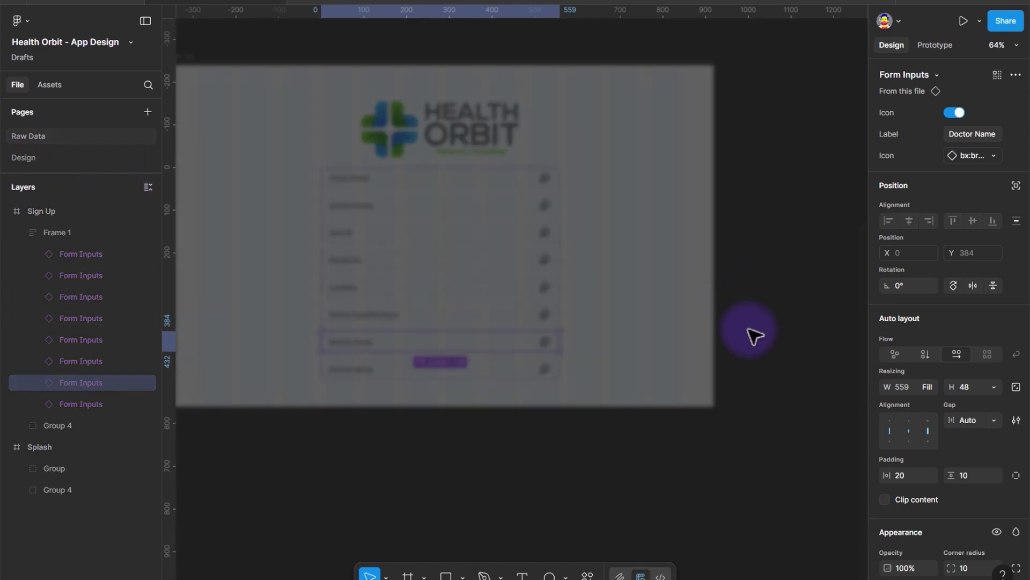
scroll(674, 333, right, 6)
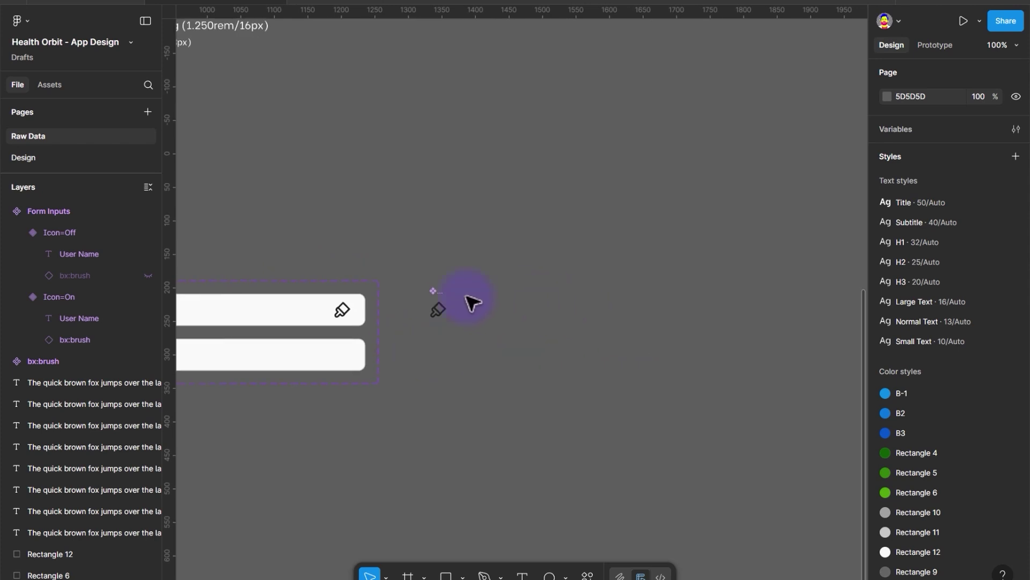
click(438, 307)
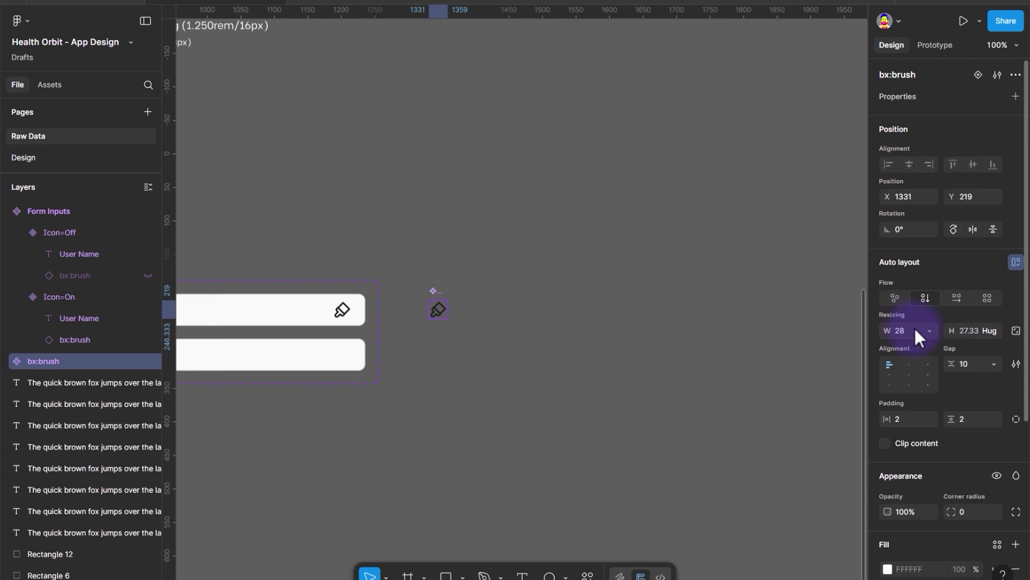
click(597, 576)
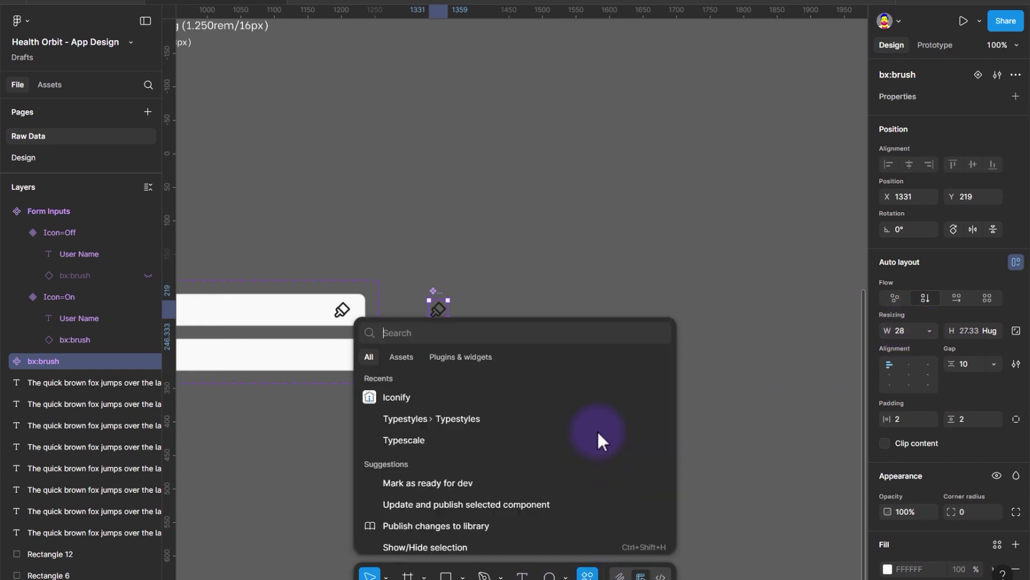
click(510, 397)
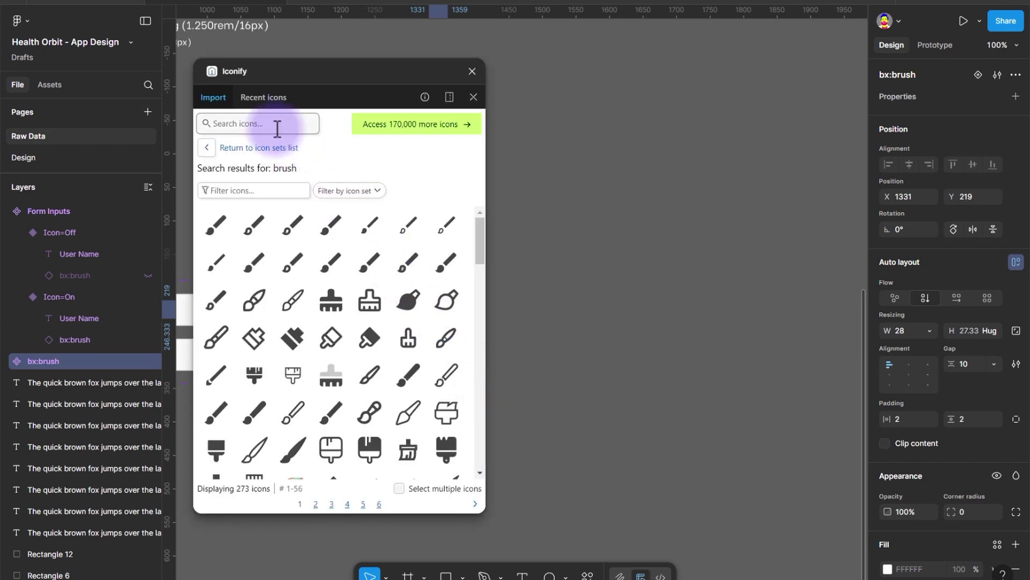
Search the Iconify library for "building" icons.
click(277, 128)
text(buildio)
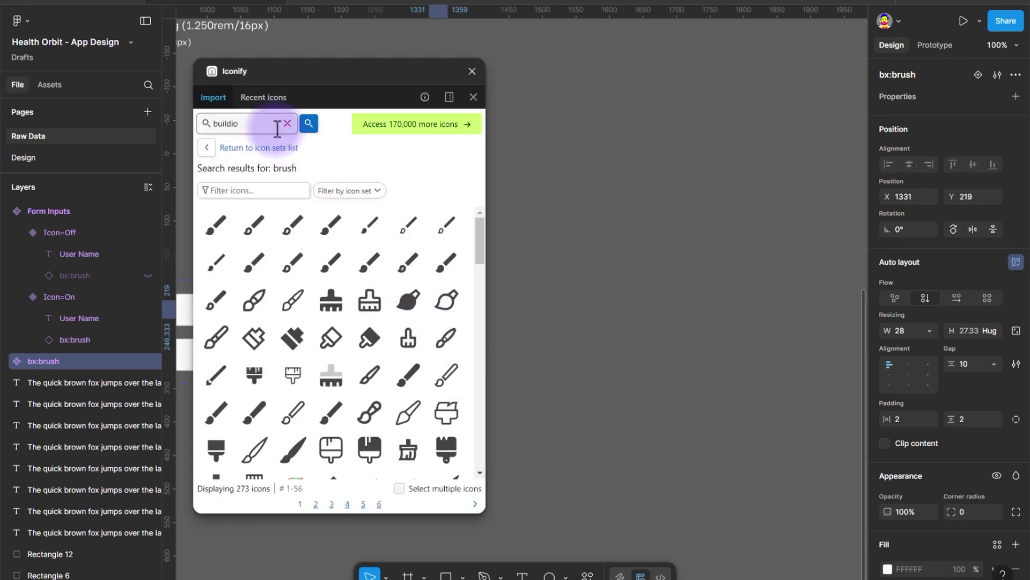
key(BackSpace)
text(ng)
key(Return)
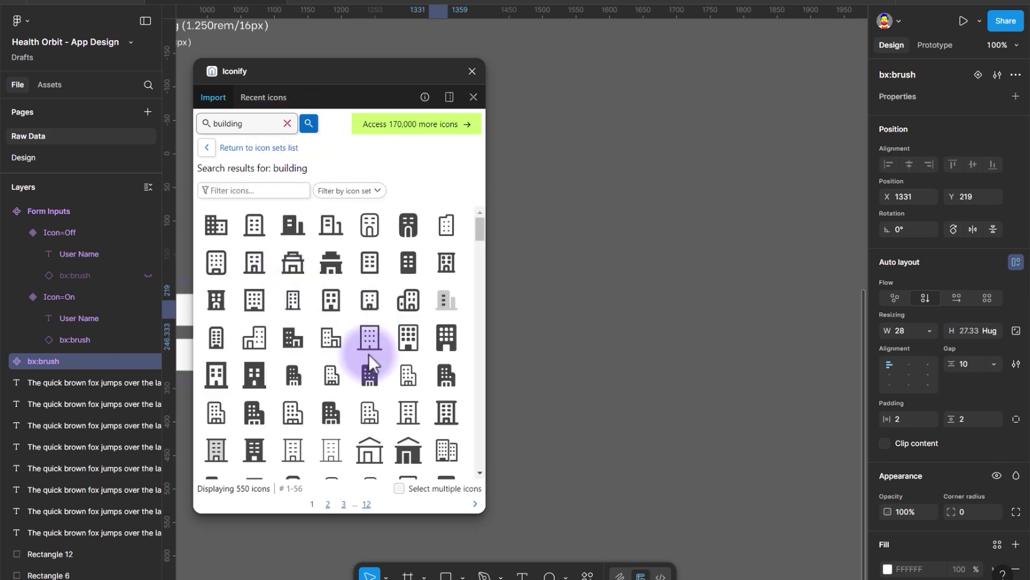
Search Iconify for "hospital" and import the ph:hospital-bold icon as a component at size 28.
drag(244, 123, 182, 118)
text(h)
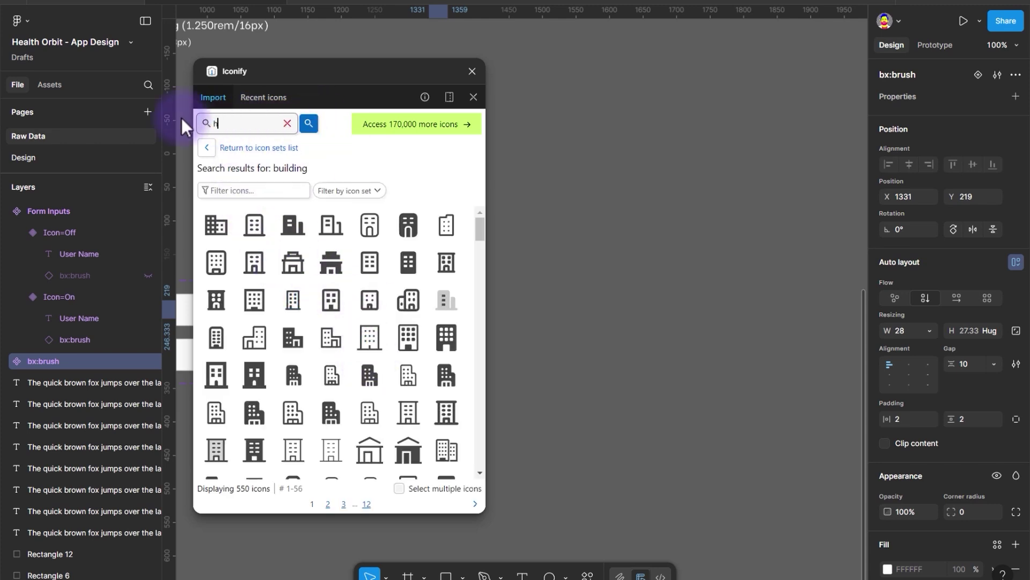
text(ospital)
key(Return)
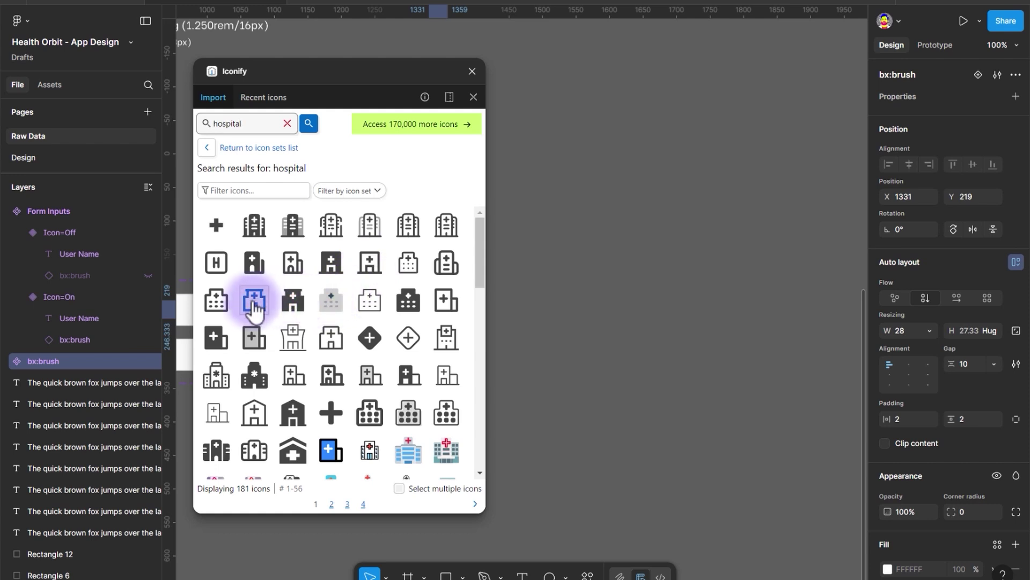
click(331, 379)
click(317, 454)
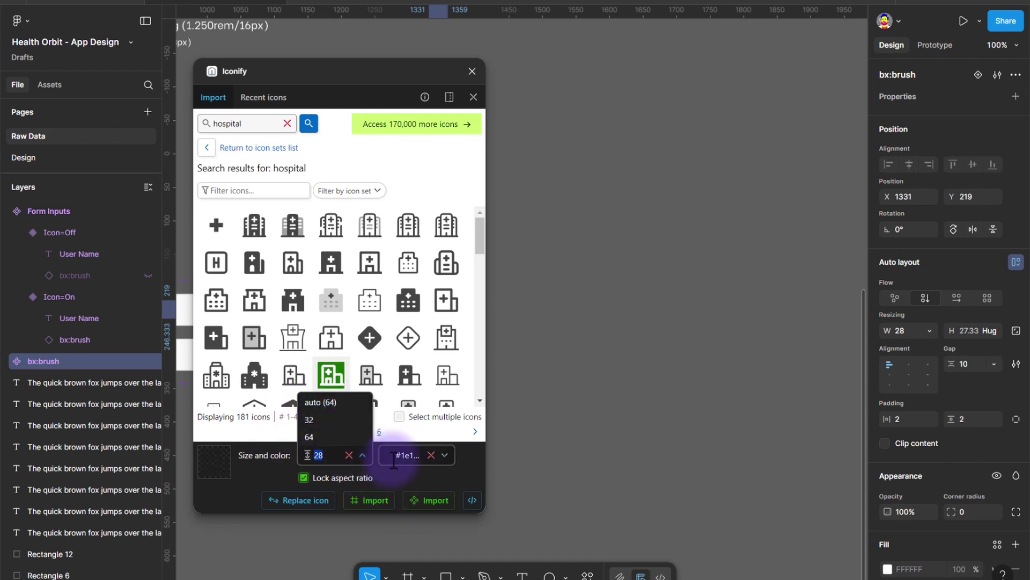
click(429, 510)
Place the imported hospital icon right beside the brush icon component, keeping the plugin window out of the way.
drag(386, 71, 140, 75)
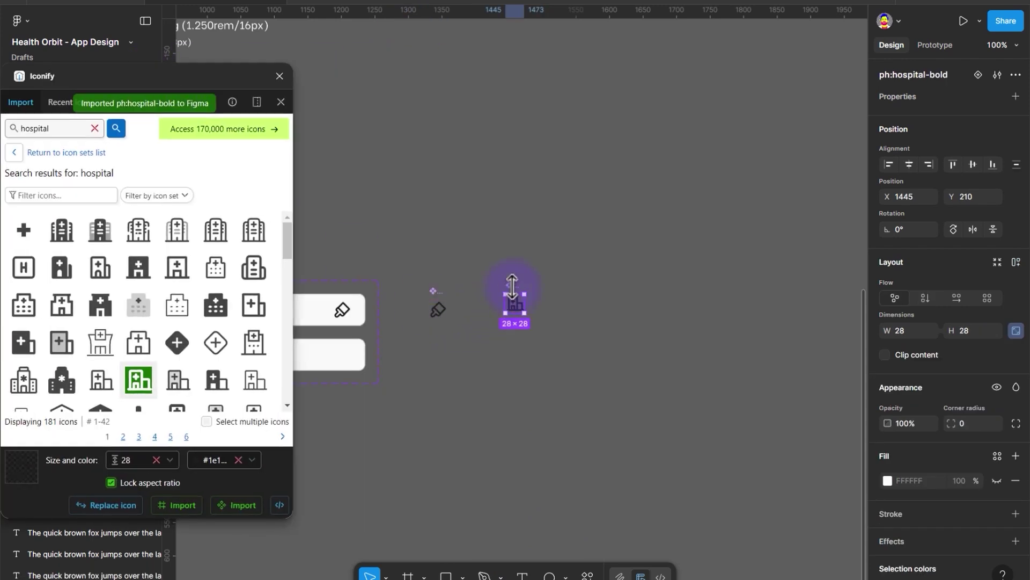
mouse_move(507, 294)
mouse_down()
mouse_move(478, 290)
mouse_move(466, 302)
mouse_up()
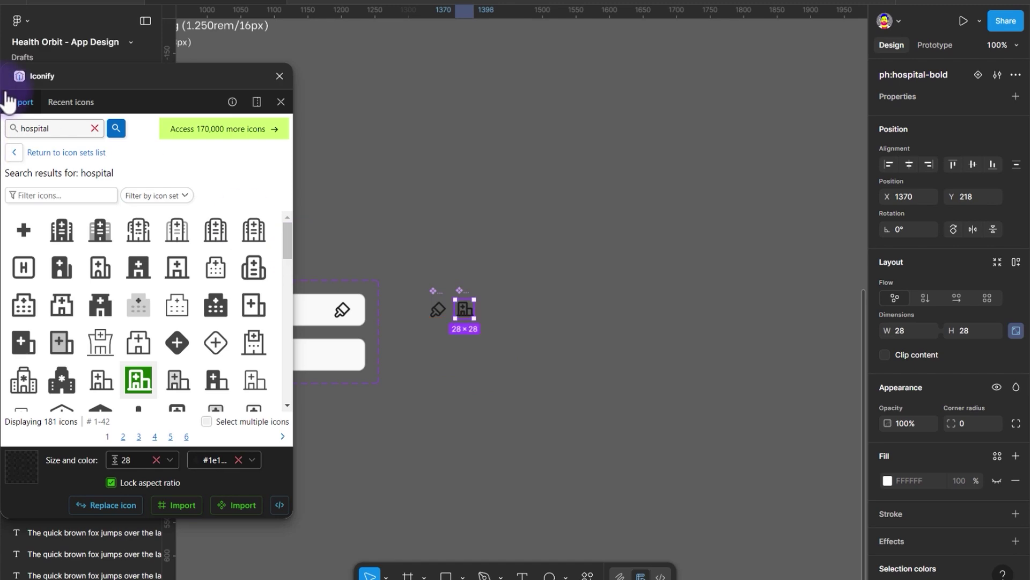
drag(638, 45, 161, 202)
Rename the imported hospital icon component to "Hospital".
double_click(928, 74)
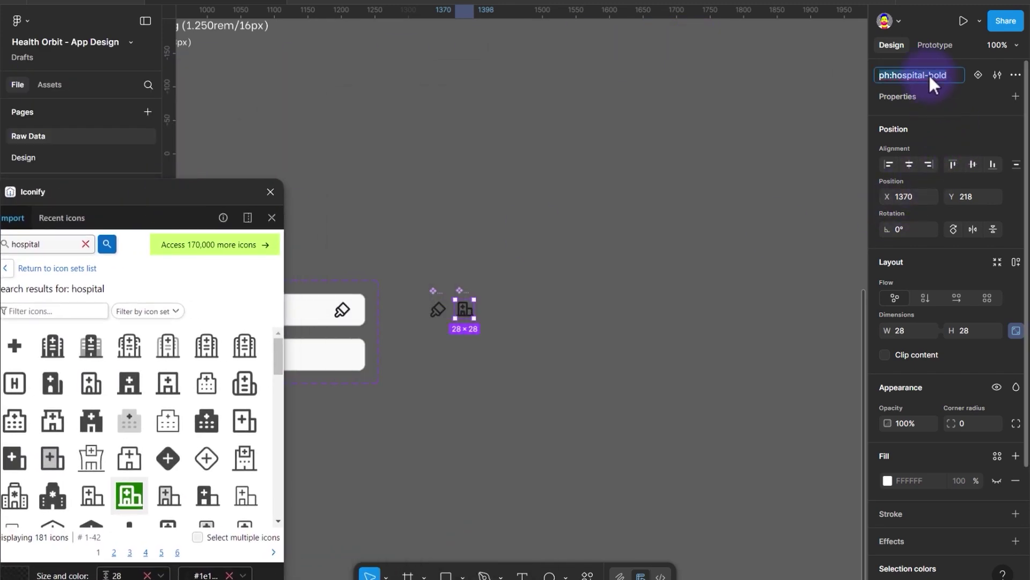
text(Hospital)
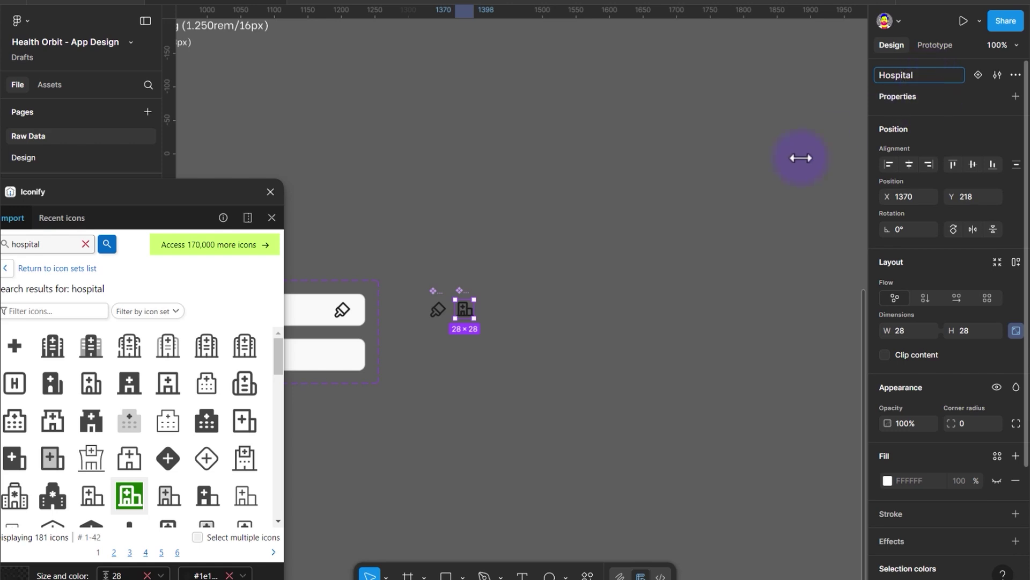
click(414, 333)
On the Design page, swap the Clinic Name input's icon to the Hospital component.
drag(449, 328, 872, 304)
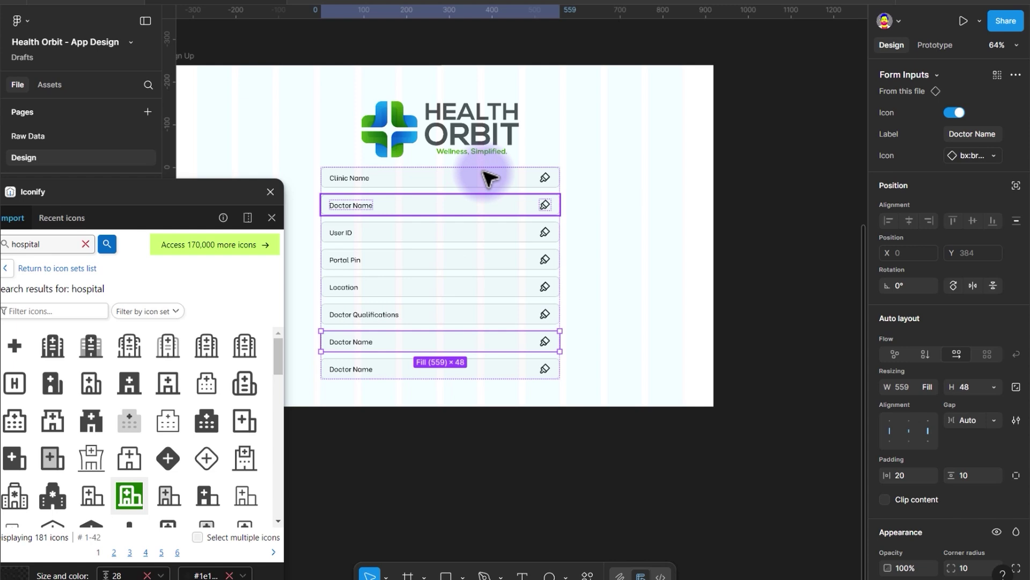
click(483, 178)
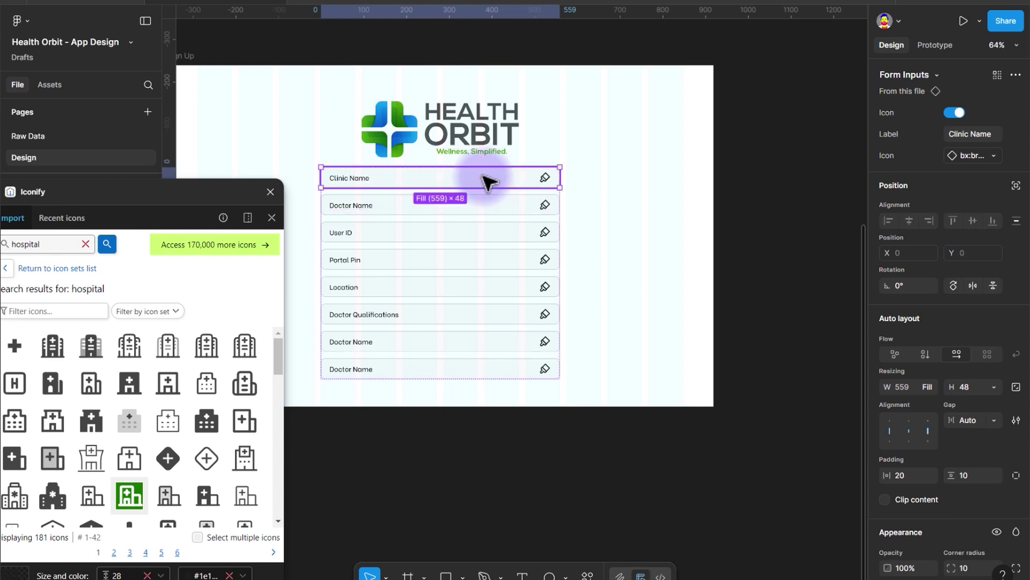
click(962, 155)
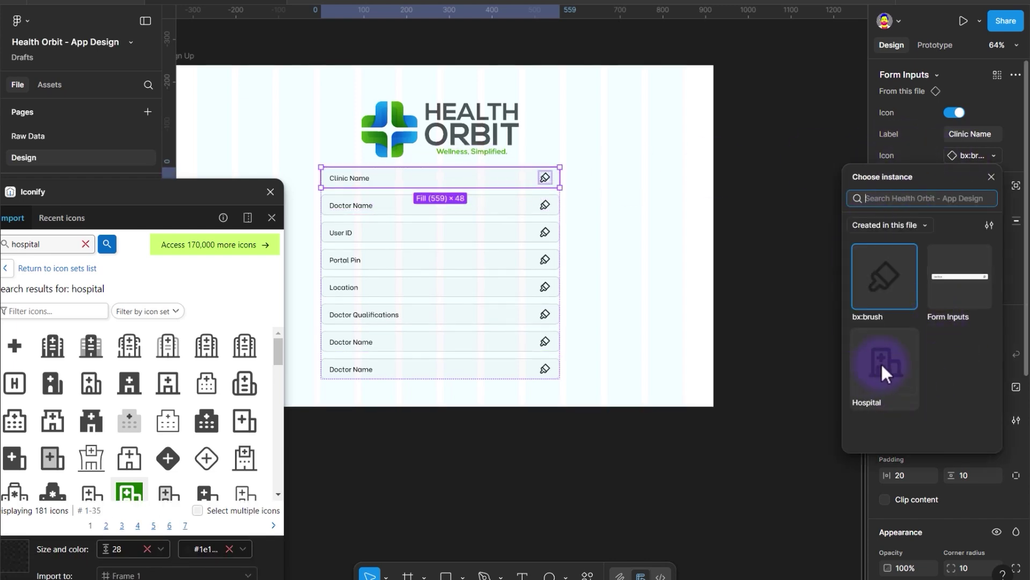
click(879, 382)
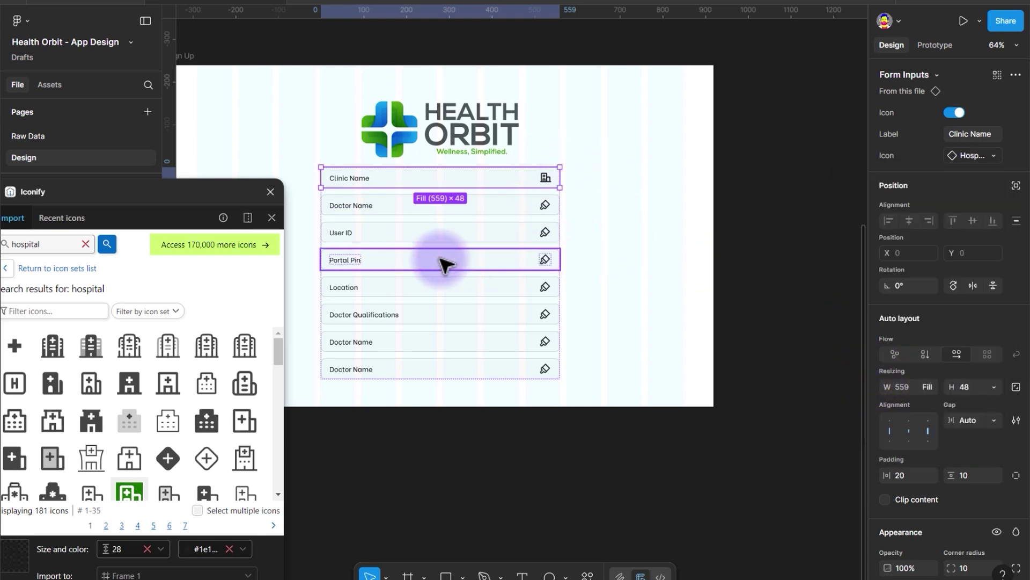
Delete the last Doctor Name form input at the end of the sign-up form.
click(667, 457)
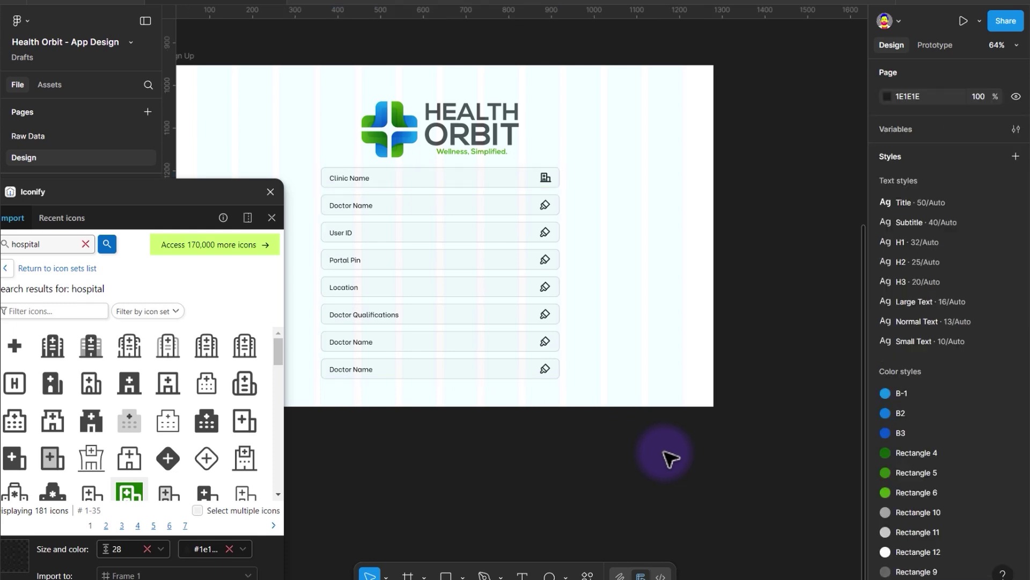
click(480, 370)
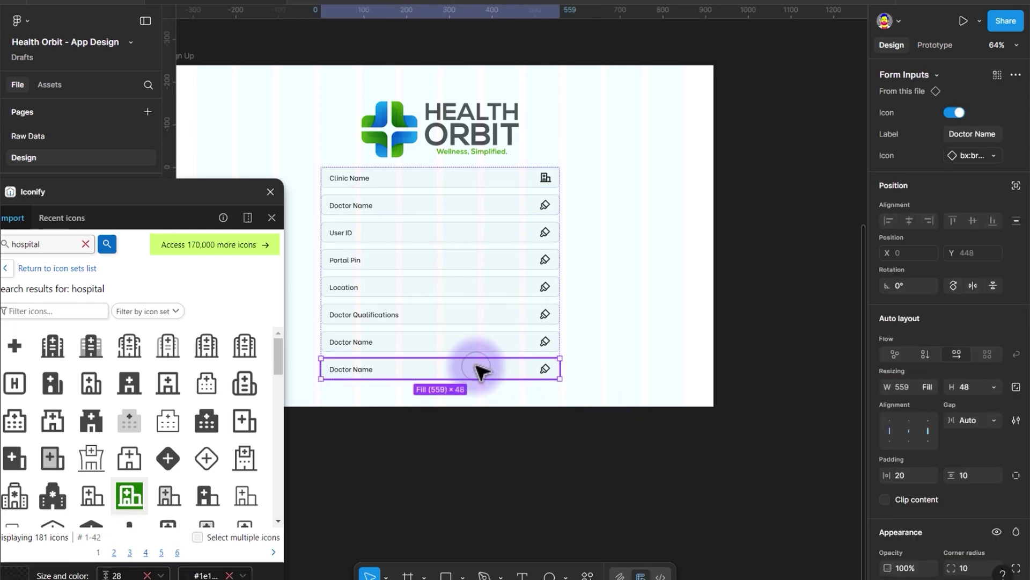
key(Delete)
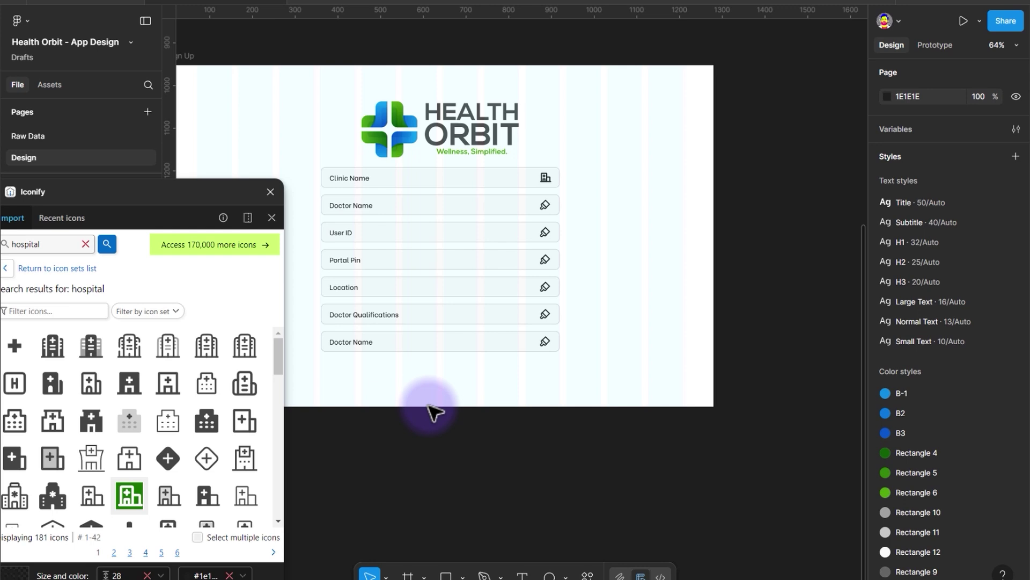
On the Raw Data page, add a variant property named "Type" with the value "Input" to the Form Inputs component set.
drag(221, 191, 517, 118)
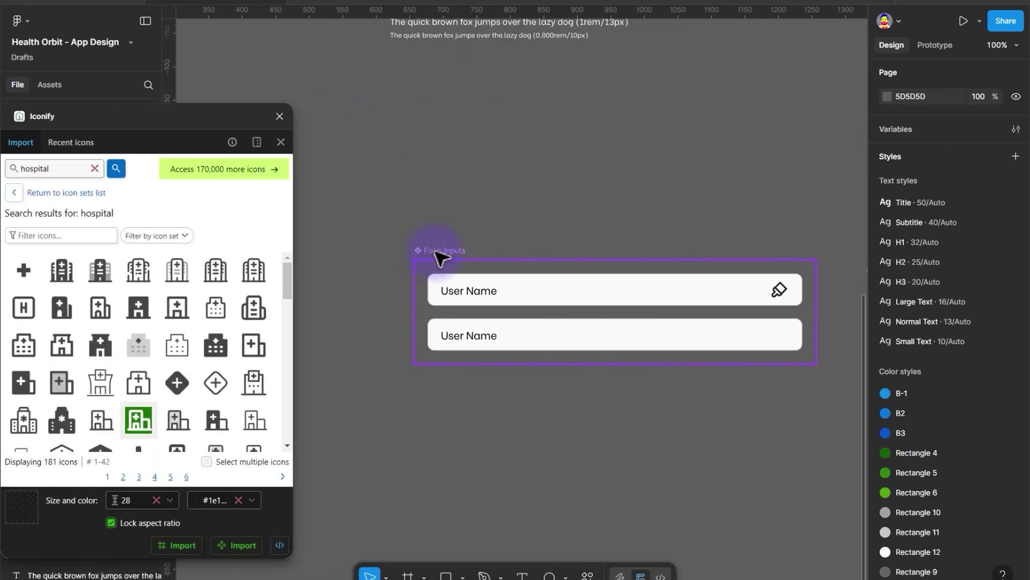
click(441, 256)
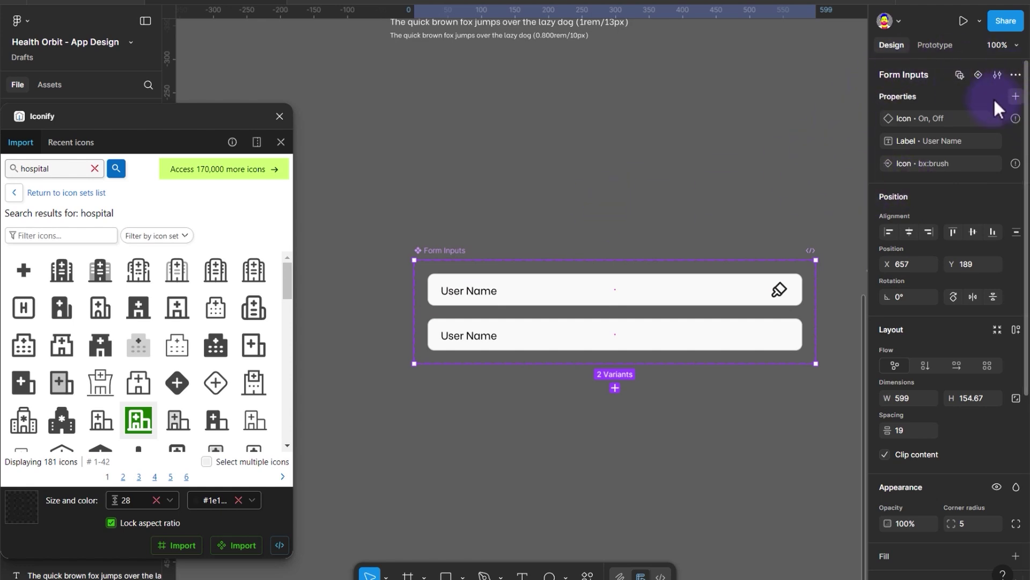
click(1014, 96)
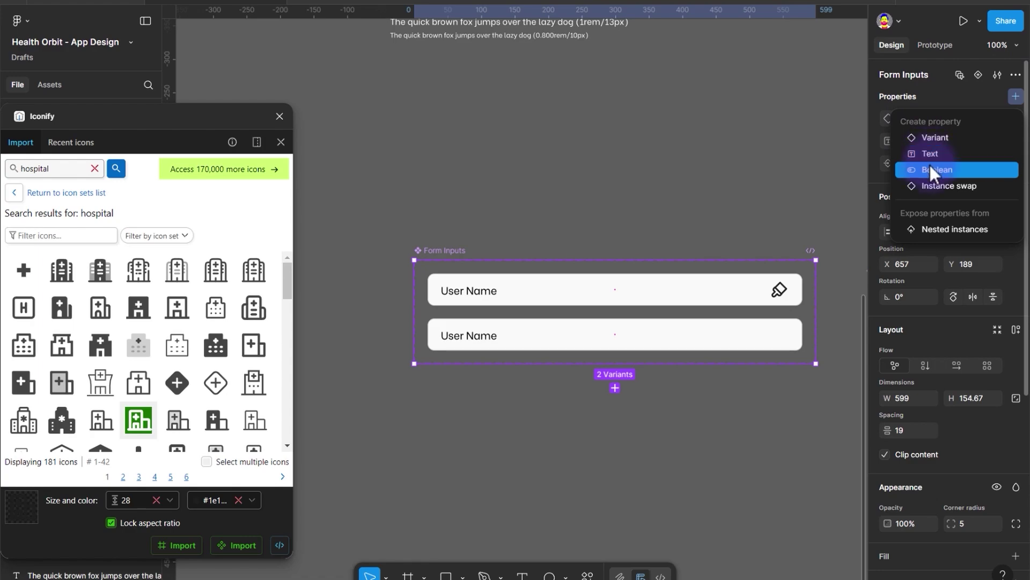
click(922, 153)
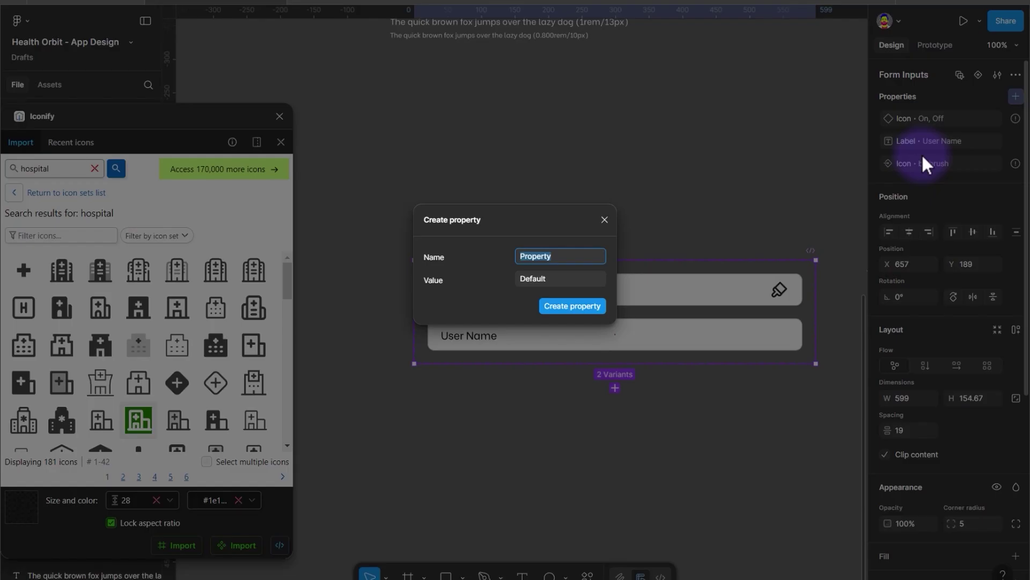
text(Type)
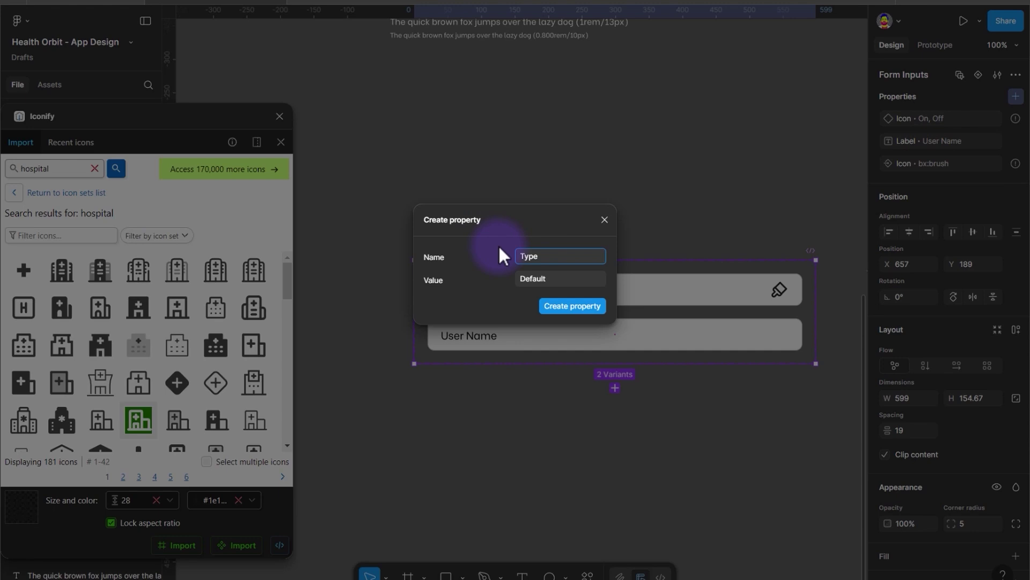
key(Tab)
text(Input)
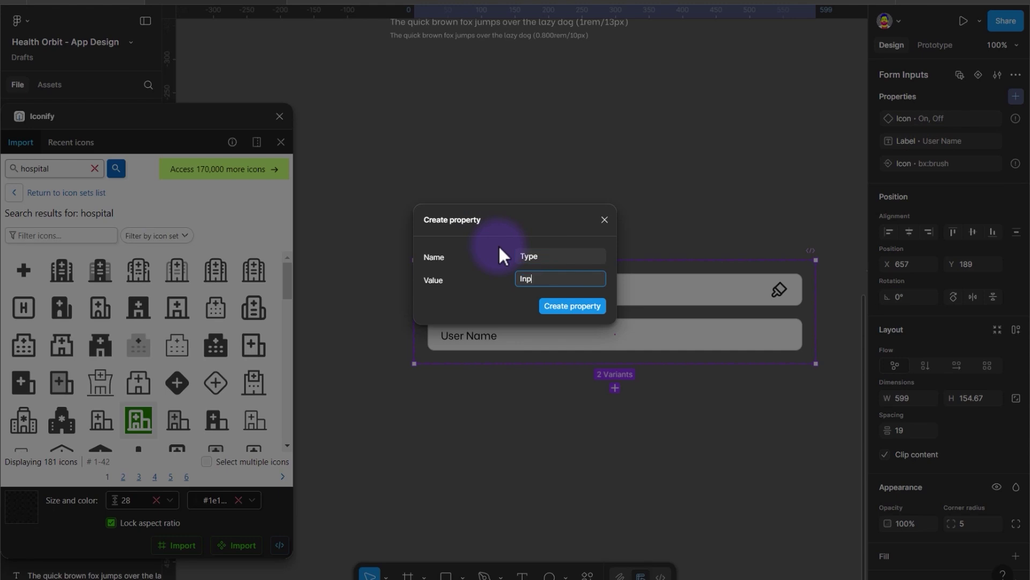
click(570, 307)
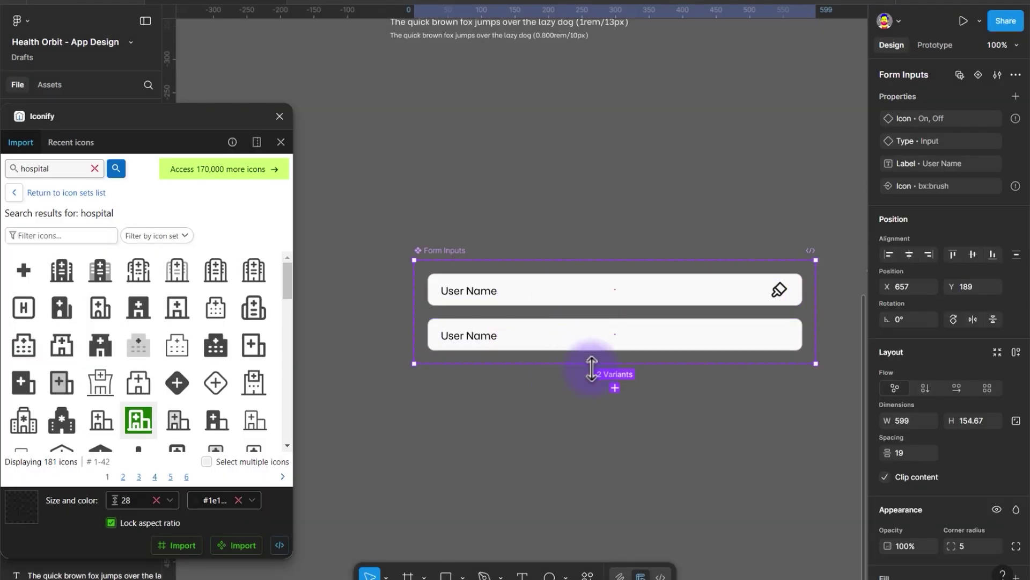
click(539, 298)
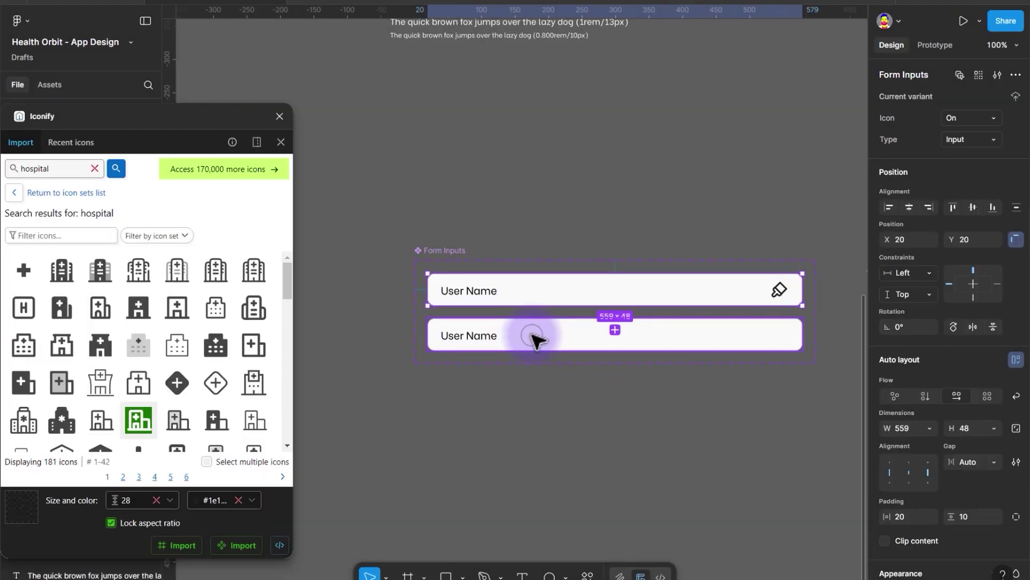
shift+click(494, 335)
click(446, 251)
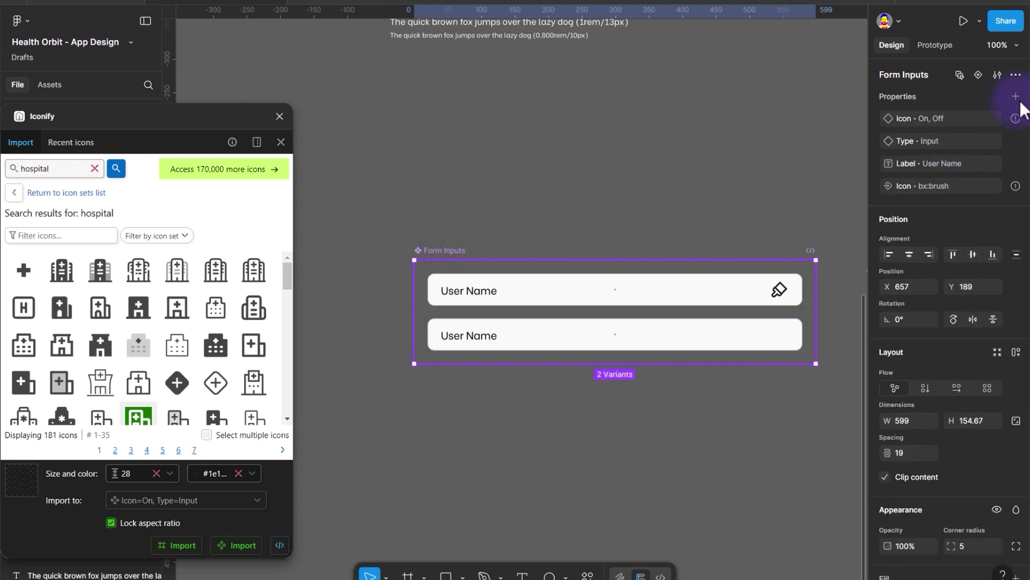
click(979, 74)
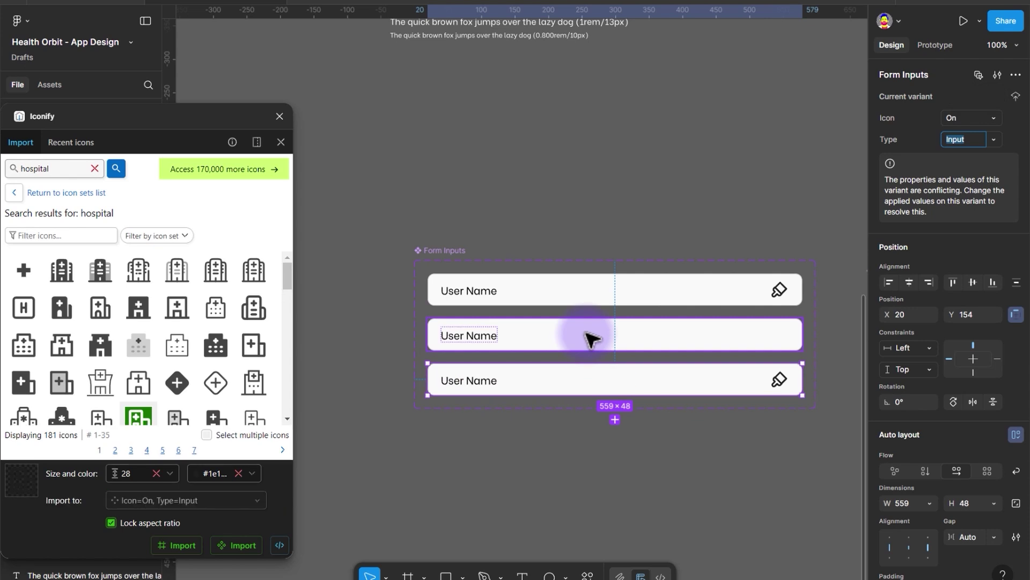
click(596, 370)
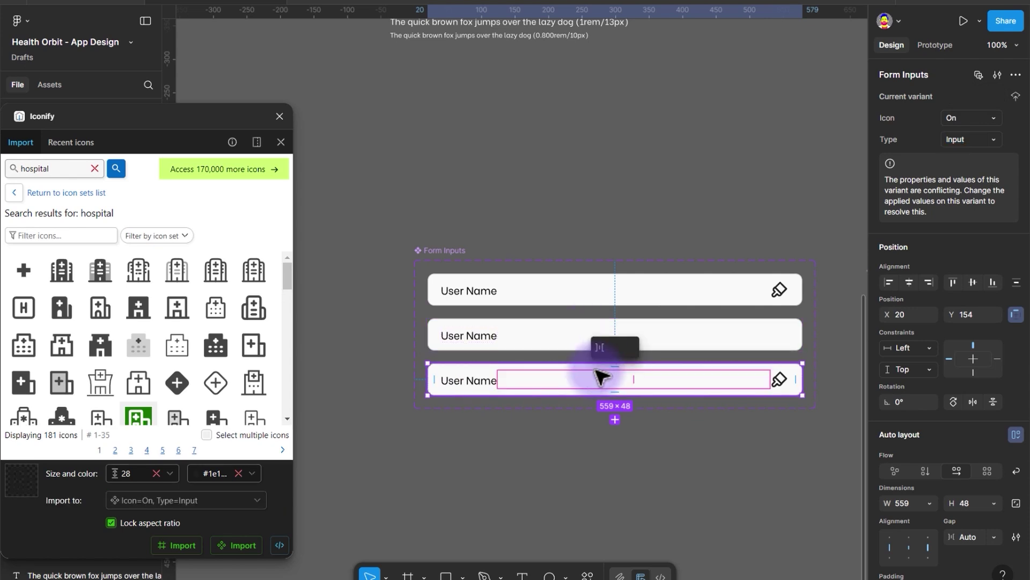
click(788, 392)
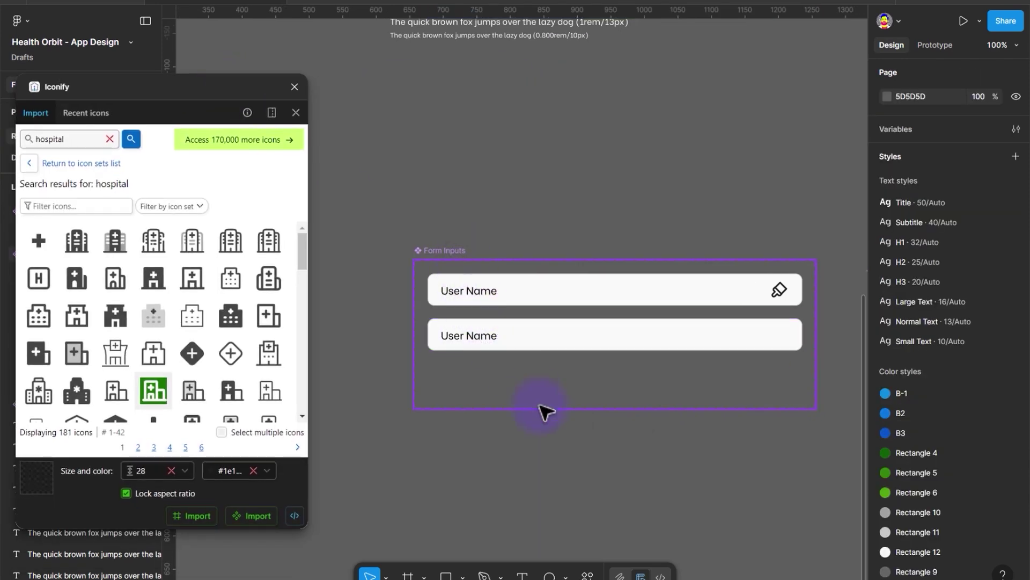
Enlarge the Form Inputs component set to a height of 316 and duplicate the variant without an icon below the existing ones.
click(543, 412)
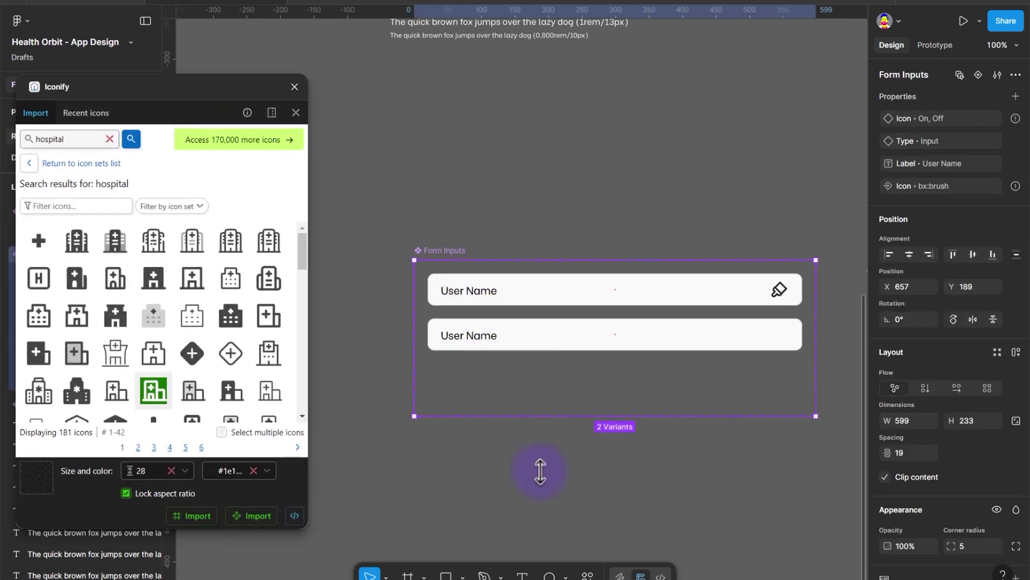
drag(540, 471, 541, 471)
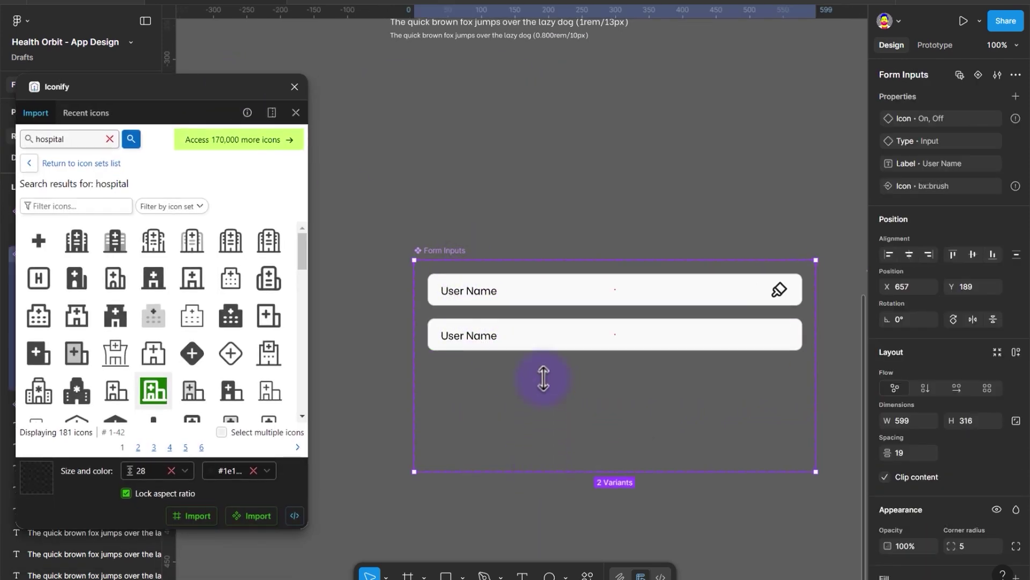
click(552, 346)
key(ctrl+d)
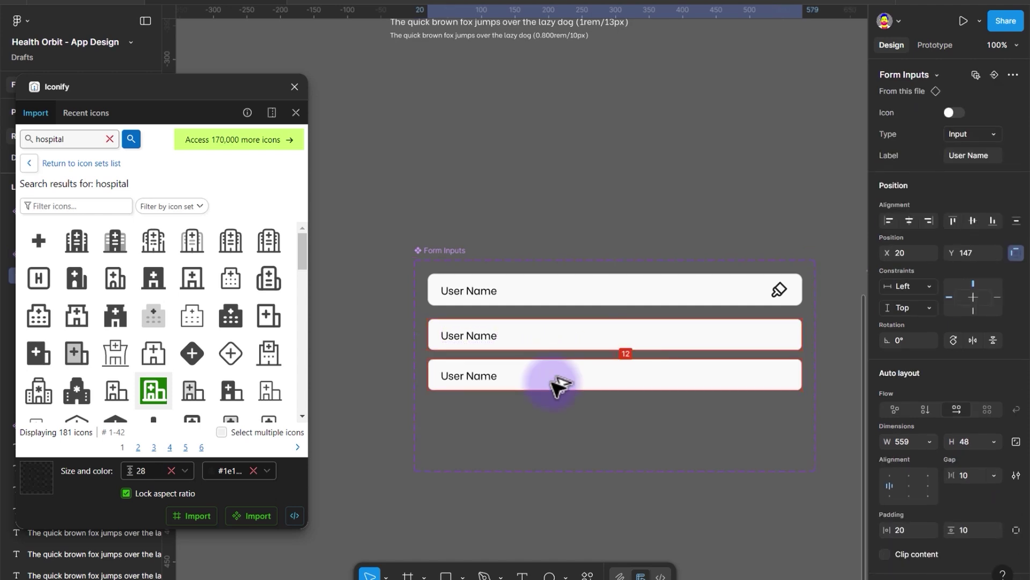
Set the duplicated icon-less variant's Type property to "Button".
click(569, 371)
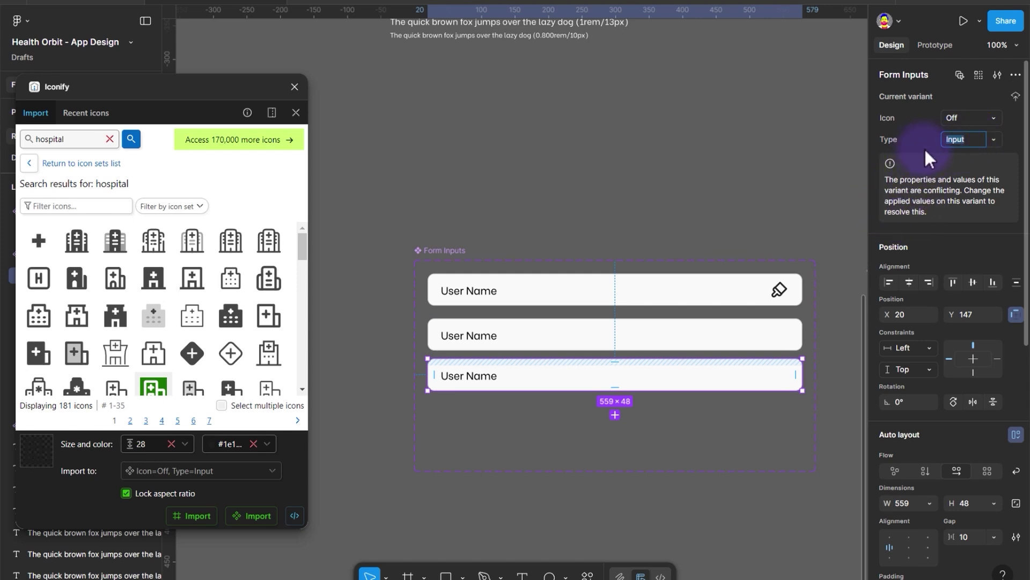
text(Button)
key(Return)
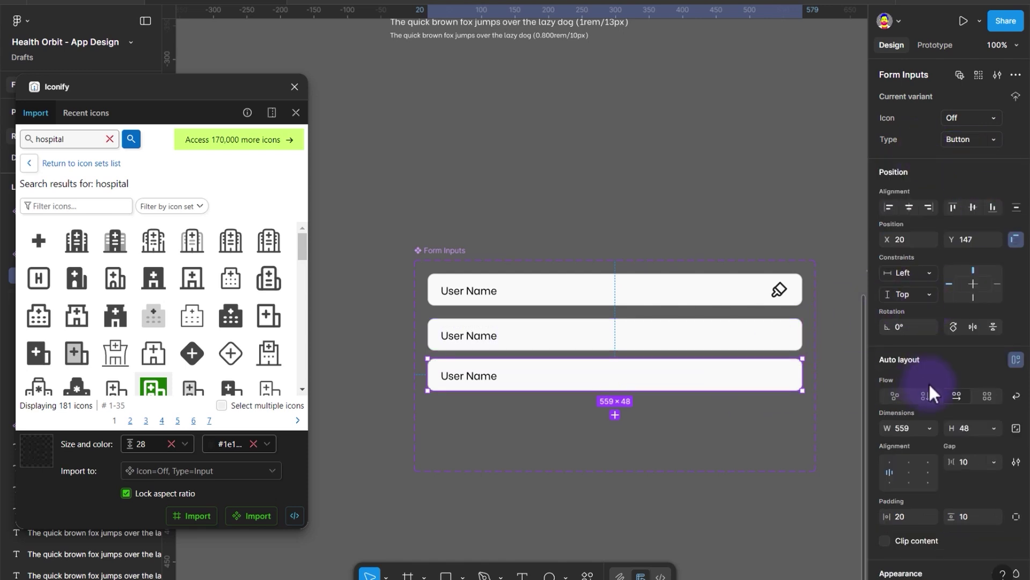
Centre the label inside the Button variant's auto layout and remove the variant's stroke.
click(909, 474)
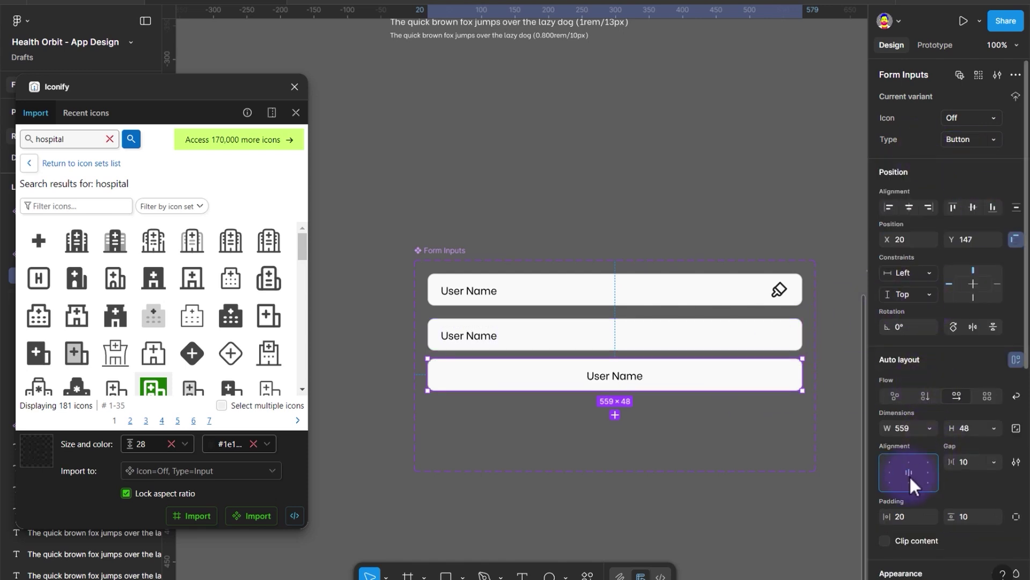
scroll(934, 517, down, 6)
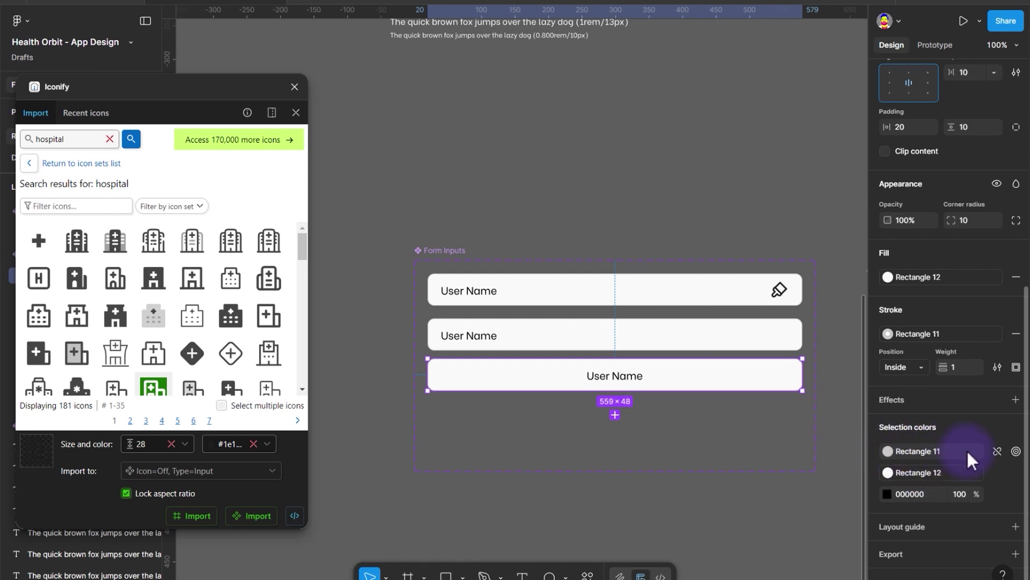
click(1016, 333)
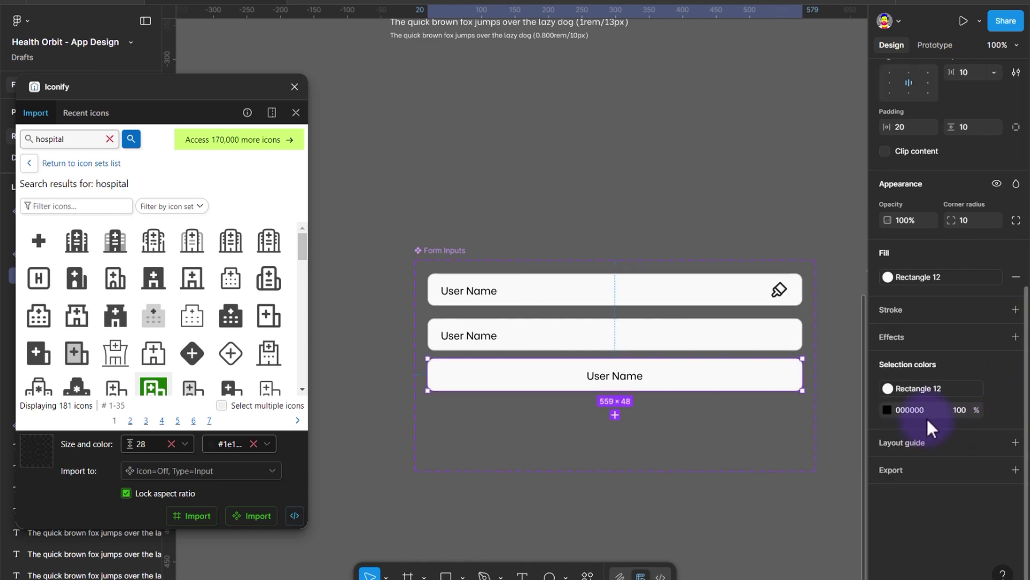
Recolour the Button variant with the B2 colour style for its background and Rectangle 12 for its text.
click(927, 388)
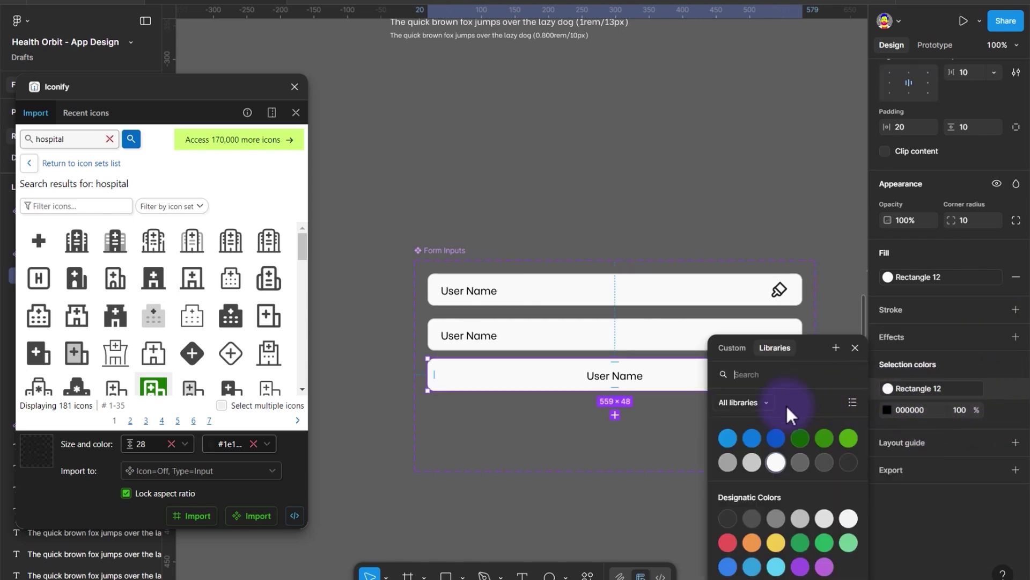
click(748, 440)
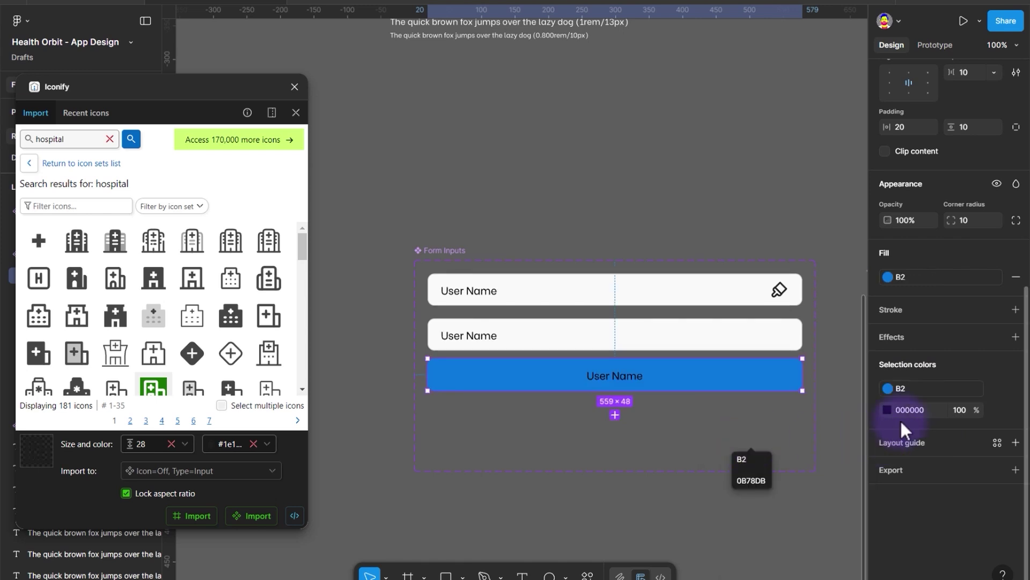
click(955, 409)
click(780, 460)
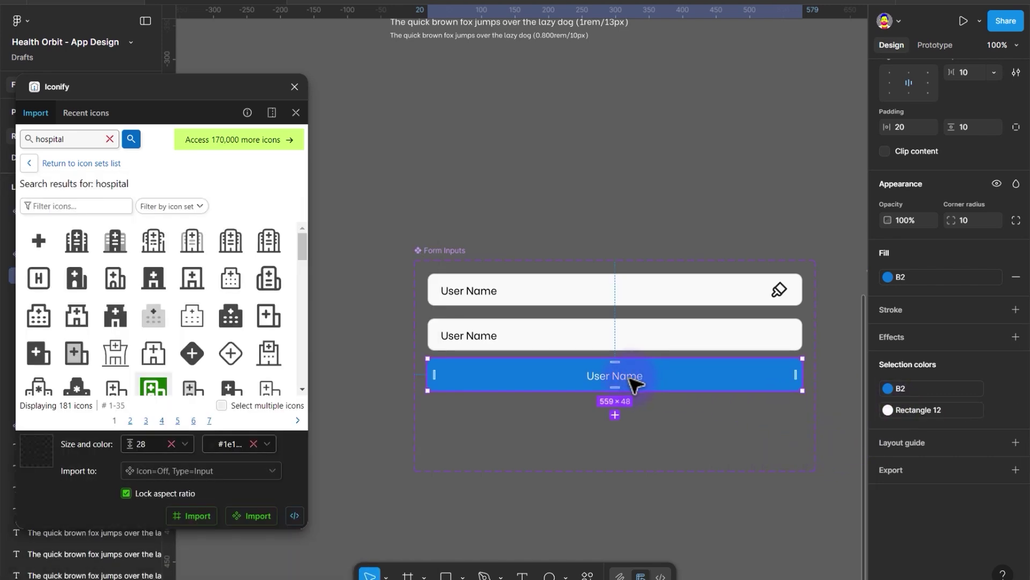
Detach the Button variant's label from the Large Text style and set its font weight to Bold.
key(Return)
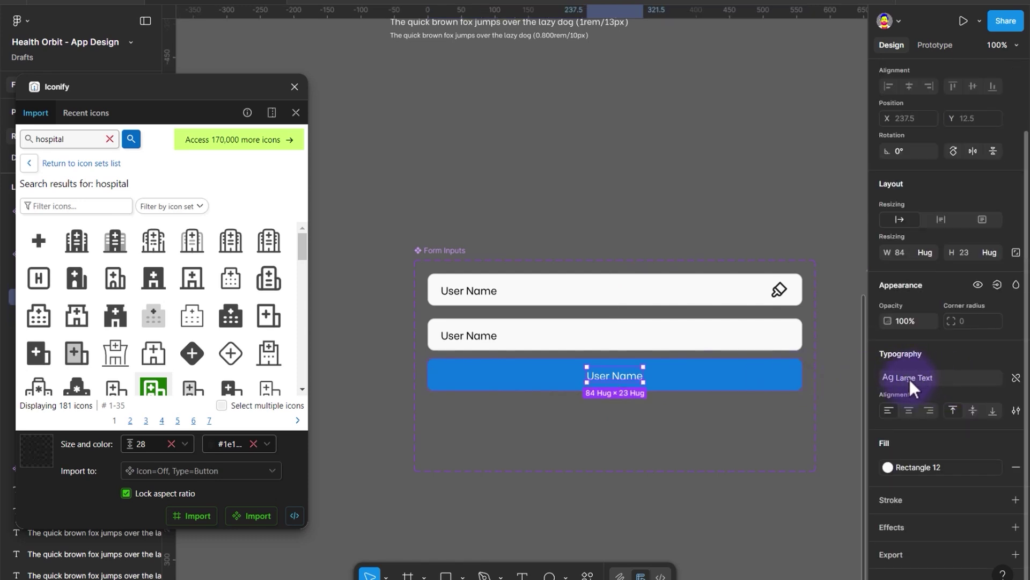
click(1017, 378)
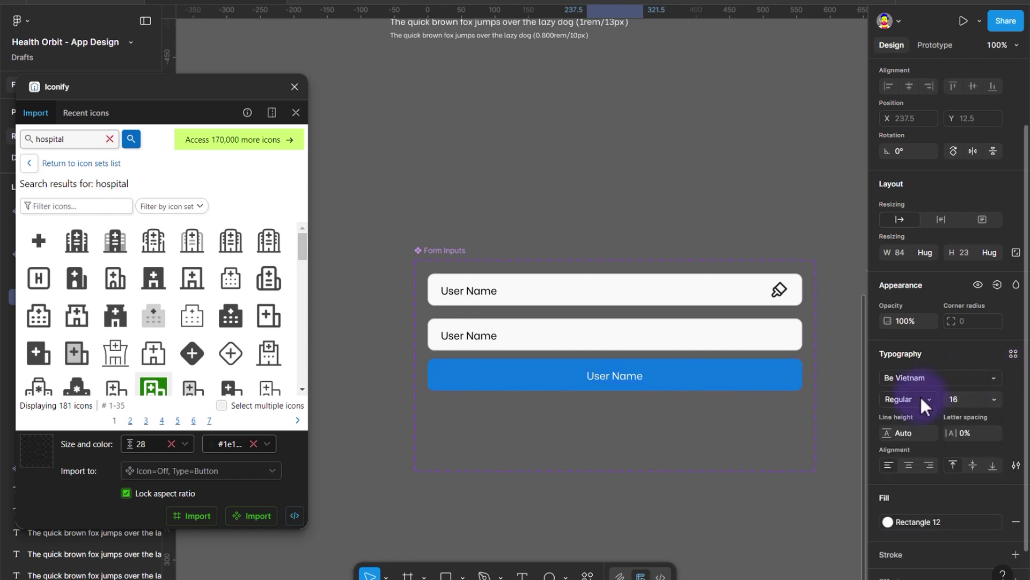
click(920, 396)
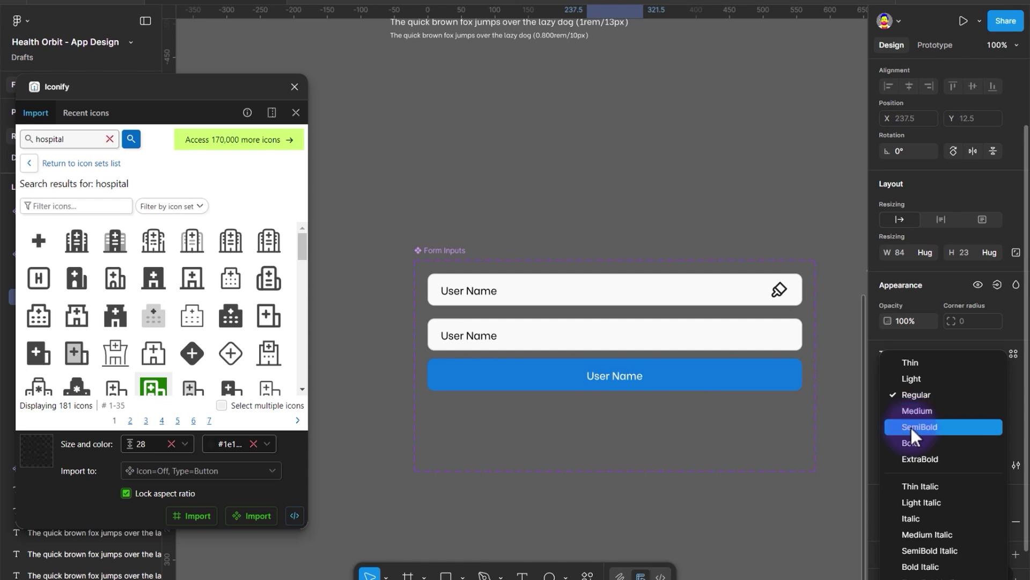
click(910, 439)
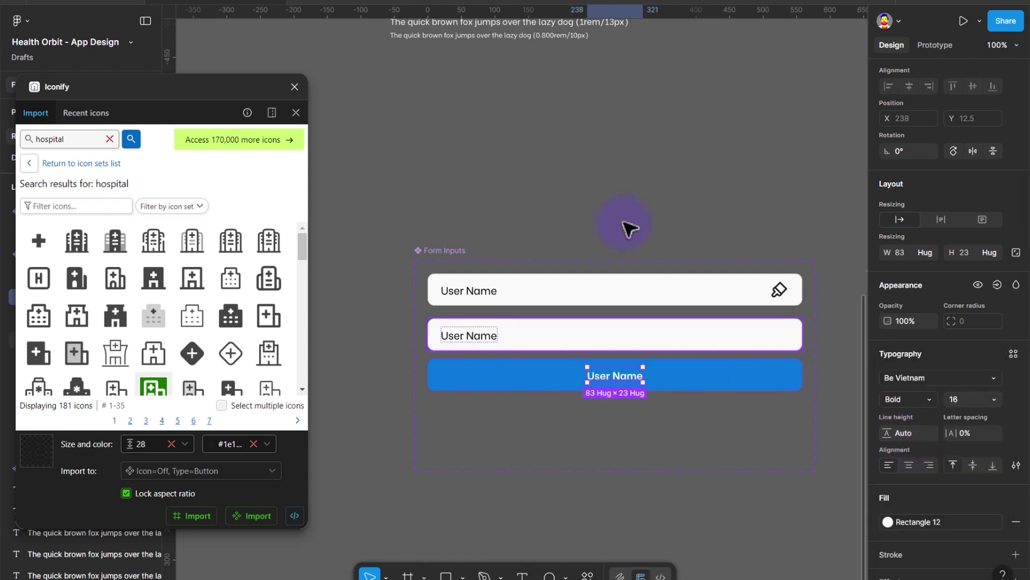
click(626, 225)
key(ctrl+z)
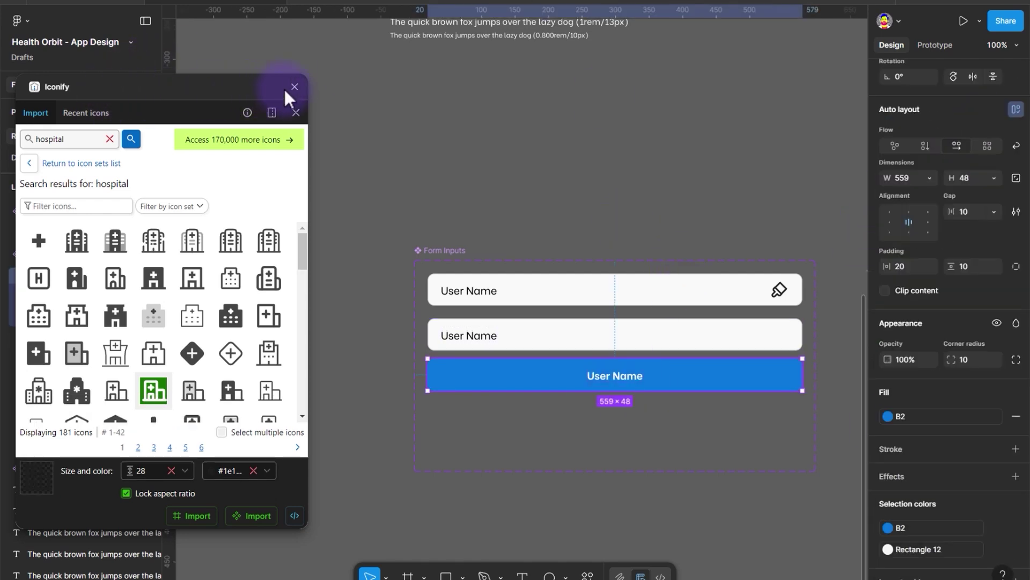
On the Design page, duplicate the last Doctor Name input at the end of the sign-up form.
double_click(268, 241)
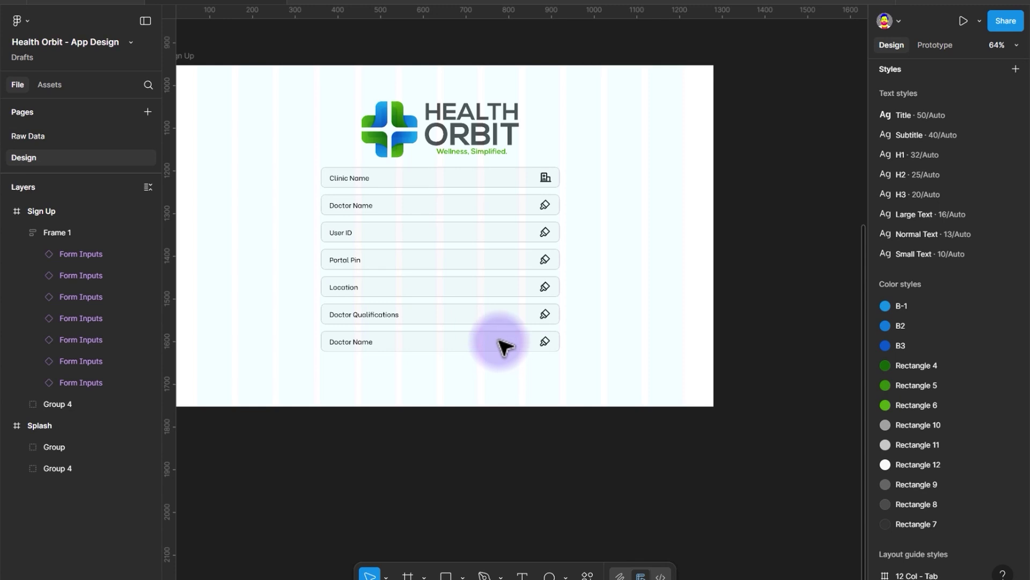
click(499, 341)
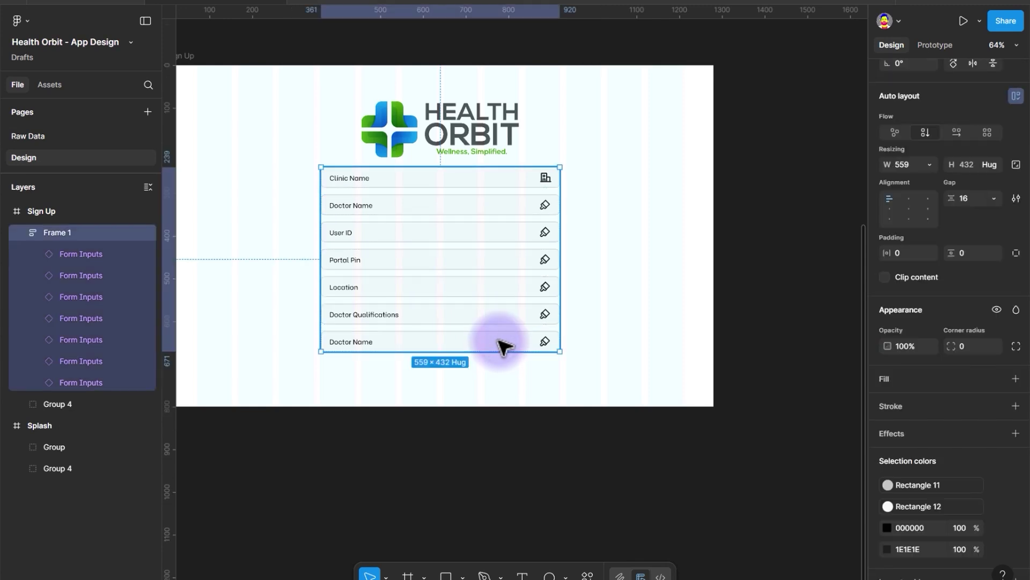
click(502, 343)
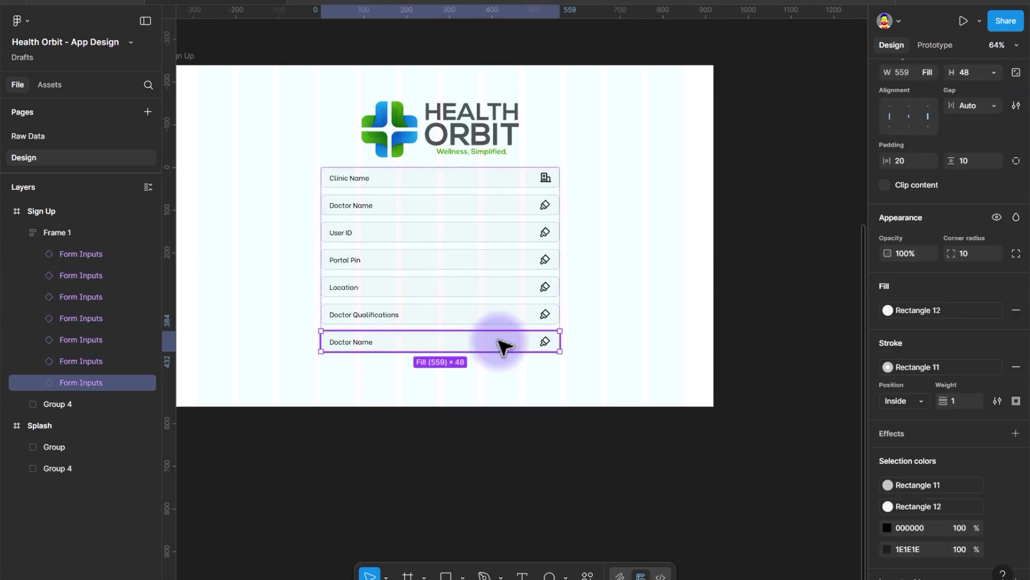
key(ctrl+d)
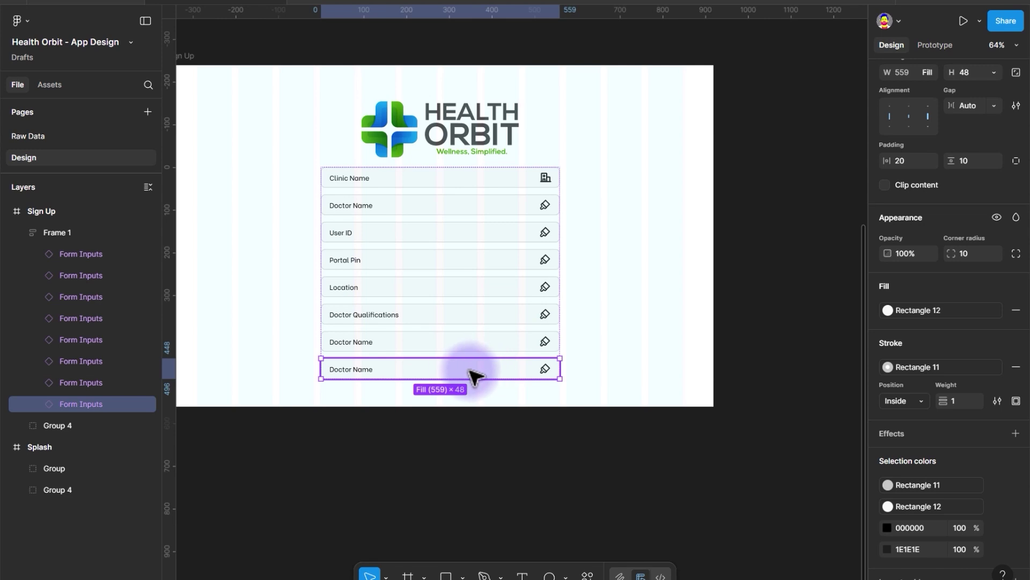
Switch the duplicated form input to the Button type with its icon turned off.
scroll(947, 282, up, 6)
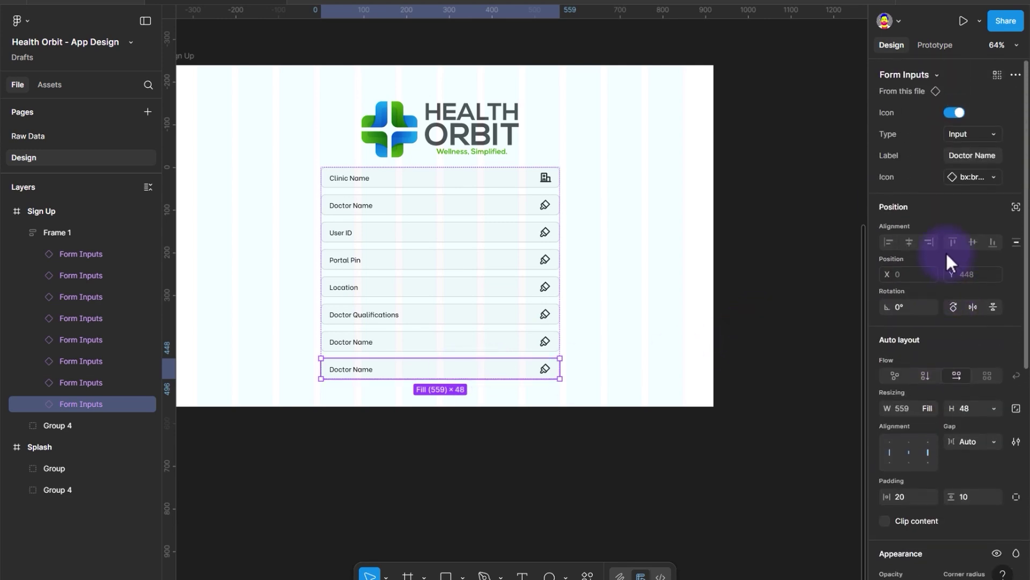
click(961, 135)
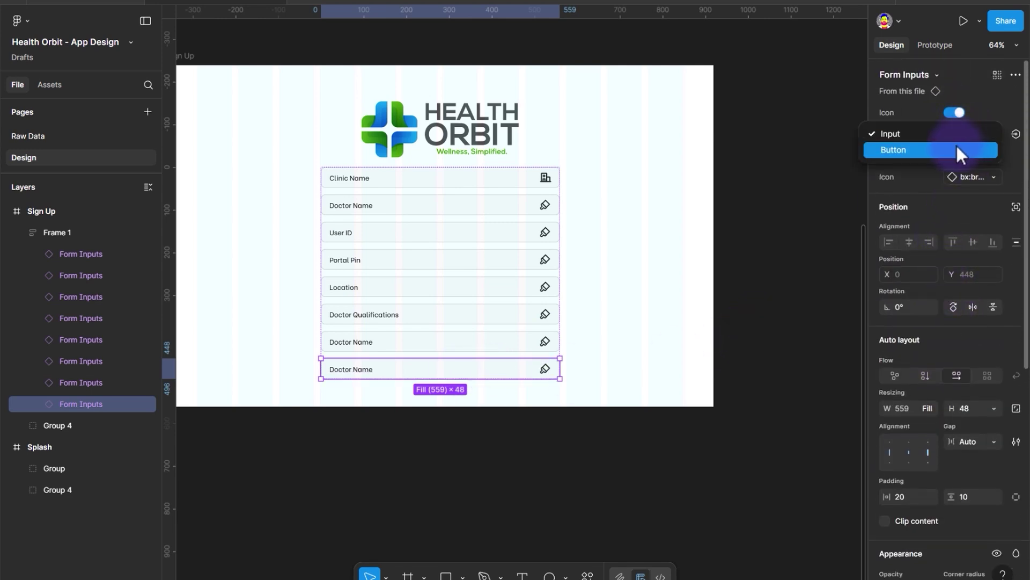
click(957, 150)
click(954, 112)
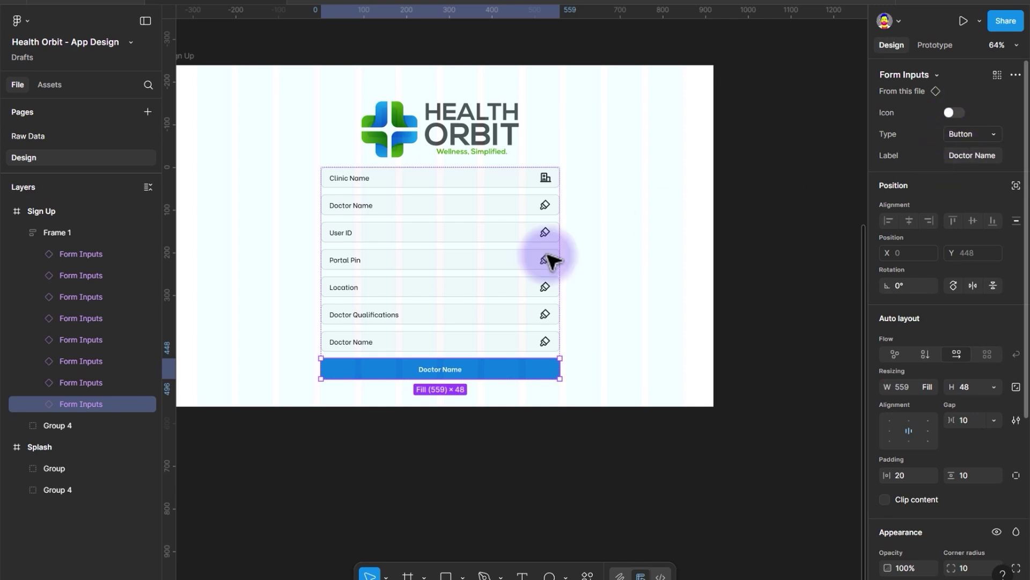
Label the blue button "Create Account" and delete the Doctor Name input directly above it.
click(959, 156)
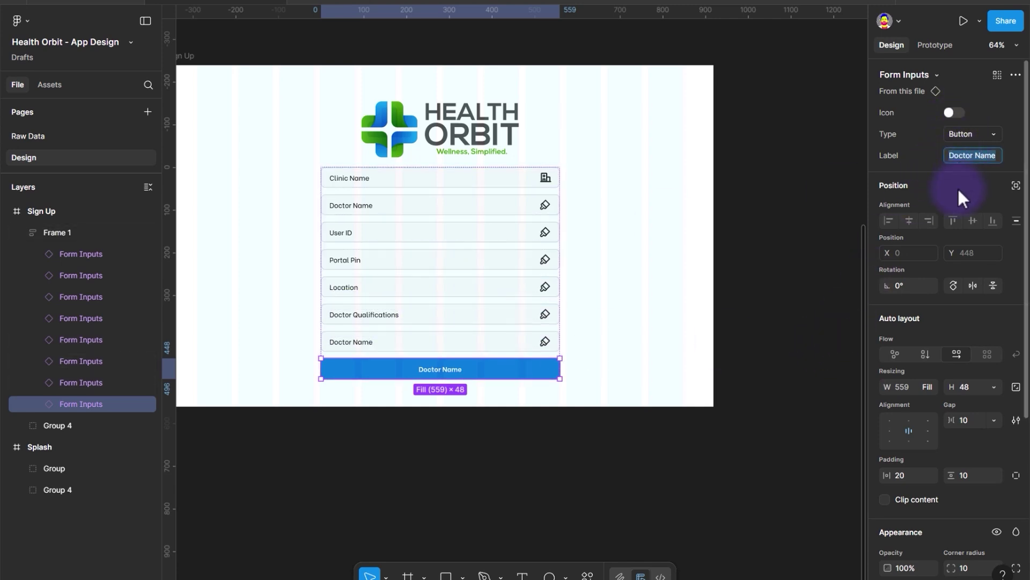
text(Create Account)
click(386, 340)
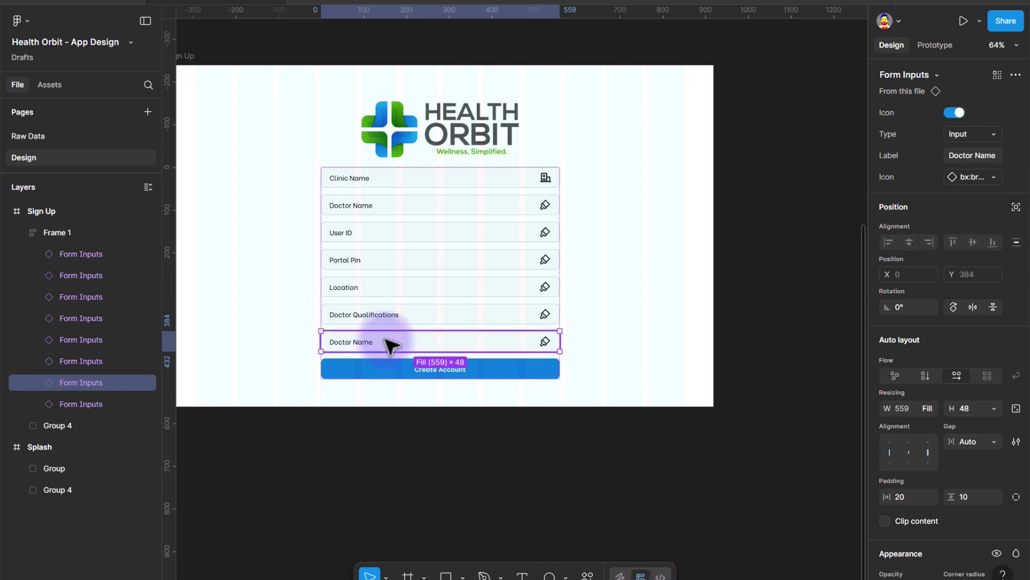
key(Delete)
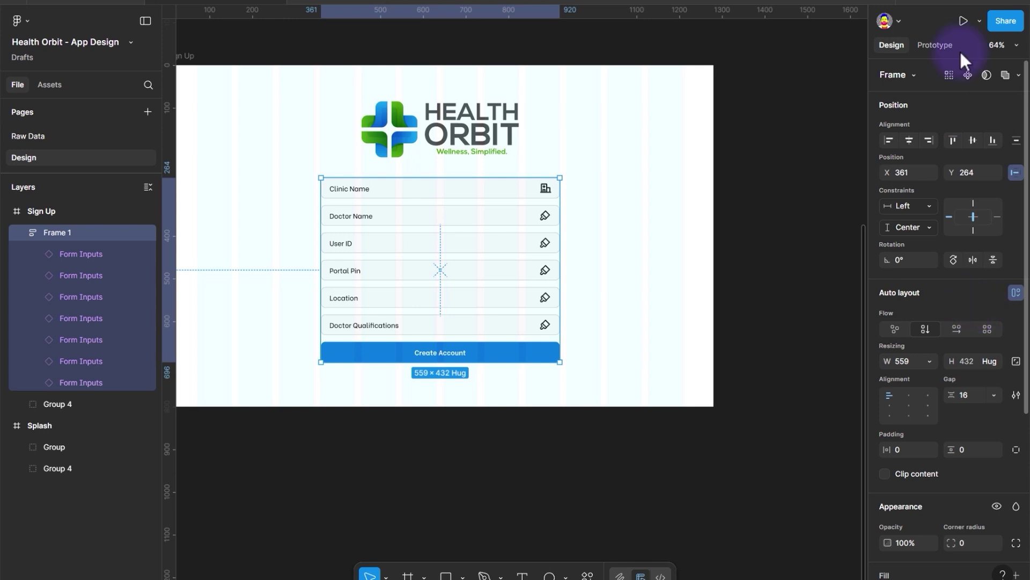
Select the Sign Up frame and run the Pexels plugin, placing its window clear of the form.
scroll(413, 127, left, 3)
click(278, 67)
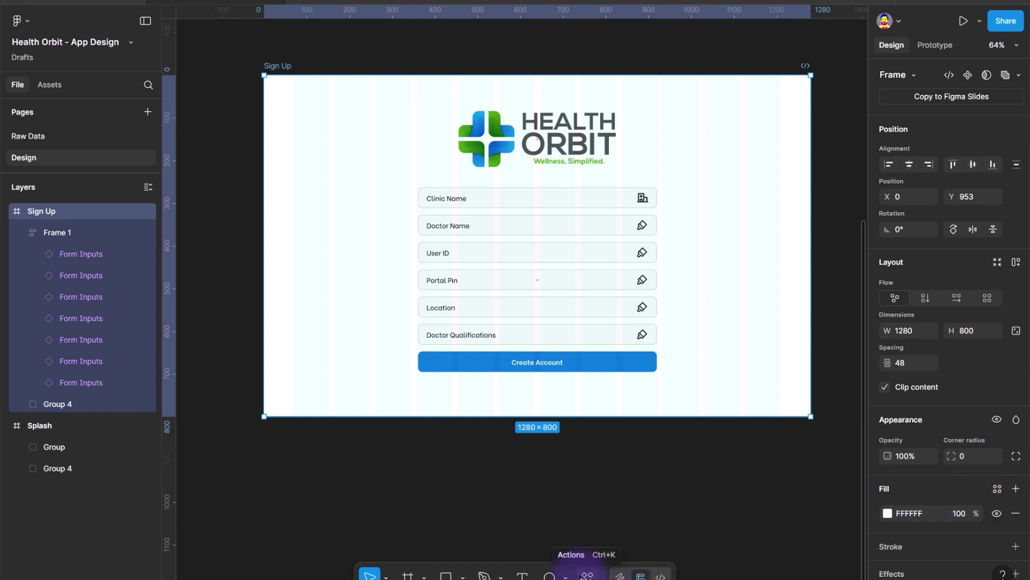
click(588, 575)
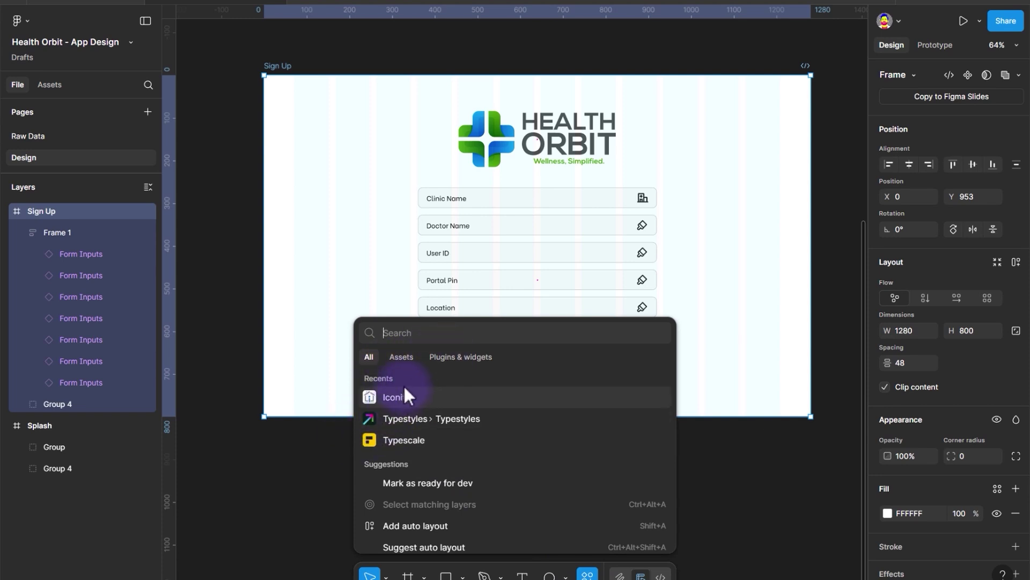
click(446, 356)
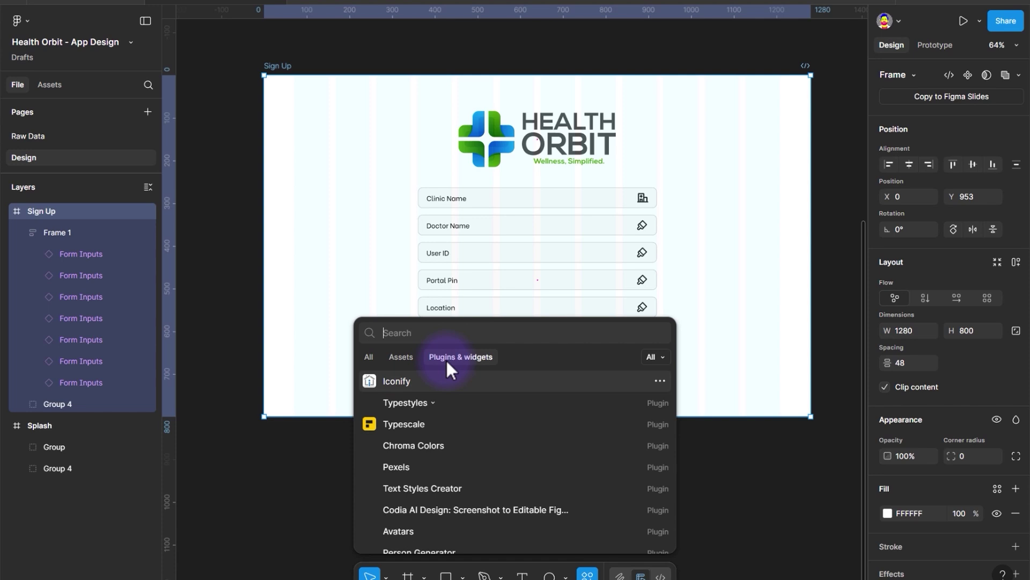
text(pexels)
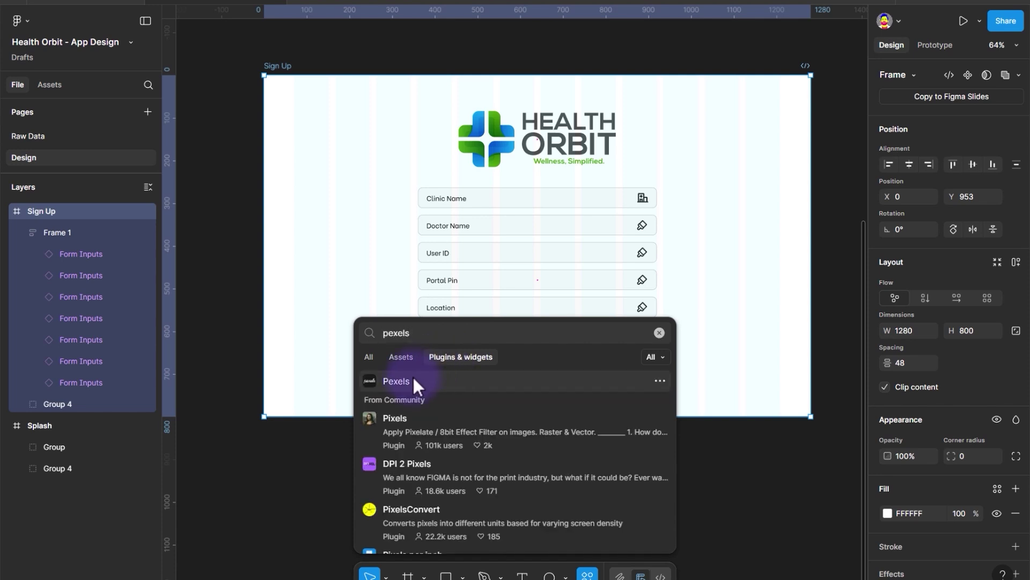
click(414, 379)
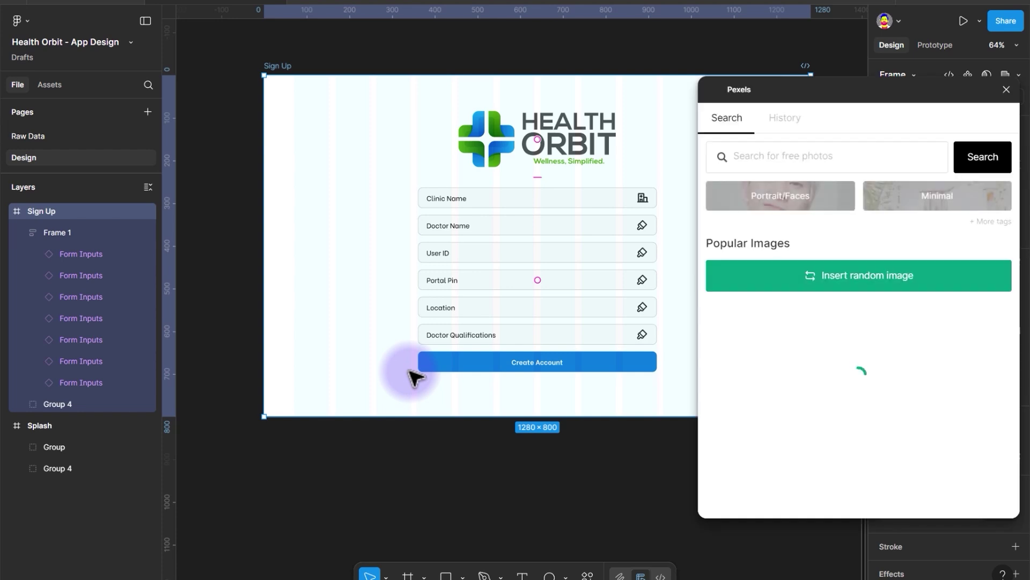
drag(785, 94, 629, 69)
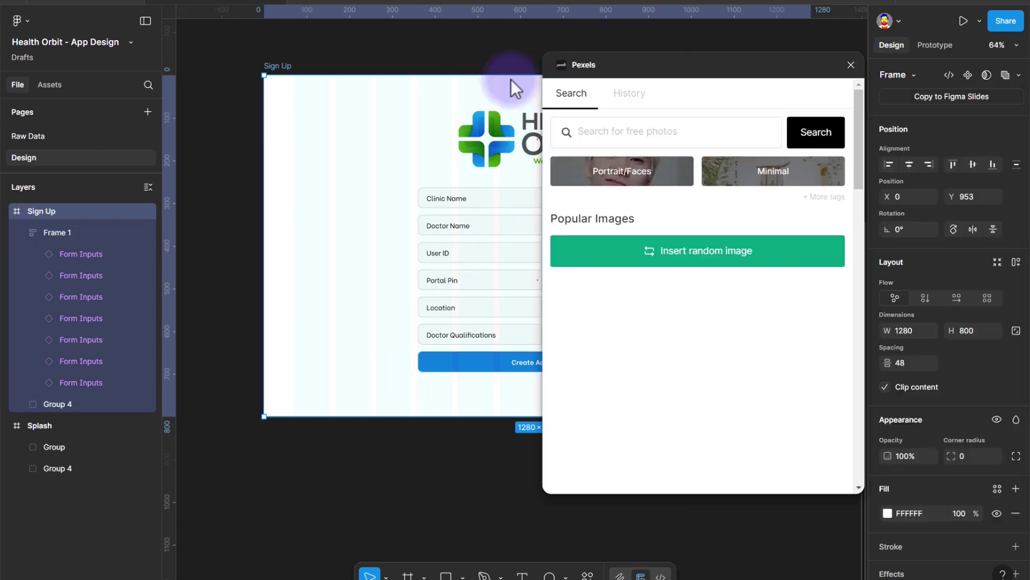
drag(511, 79, 138, 53)
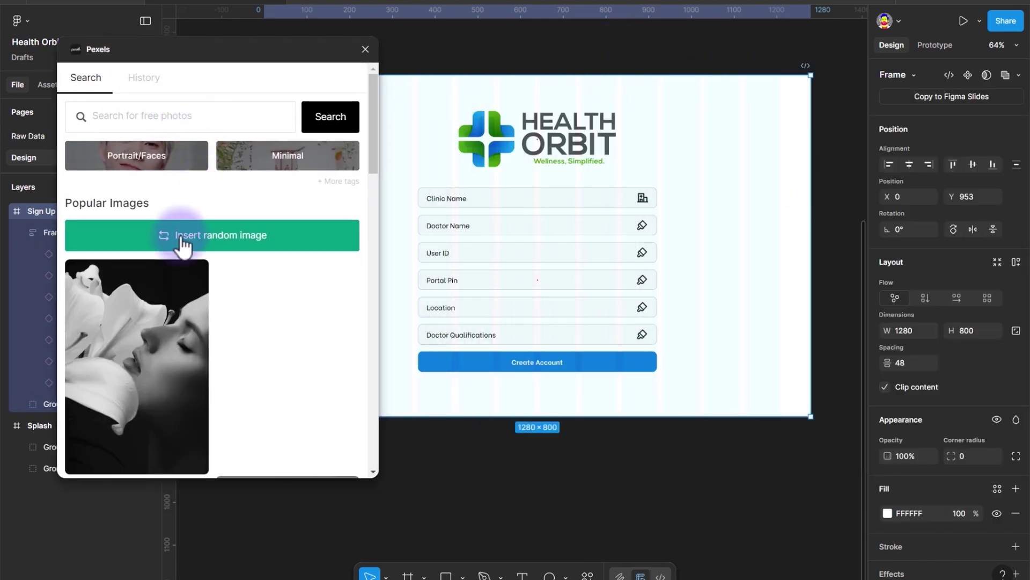
Search Pexels for "Health Backgrounds" and look through the photos.
click(174, 114)
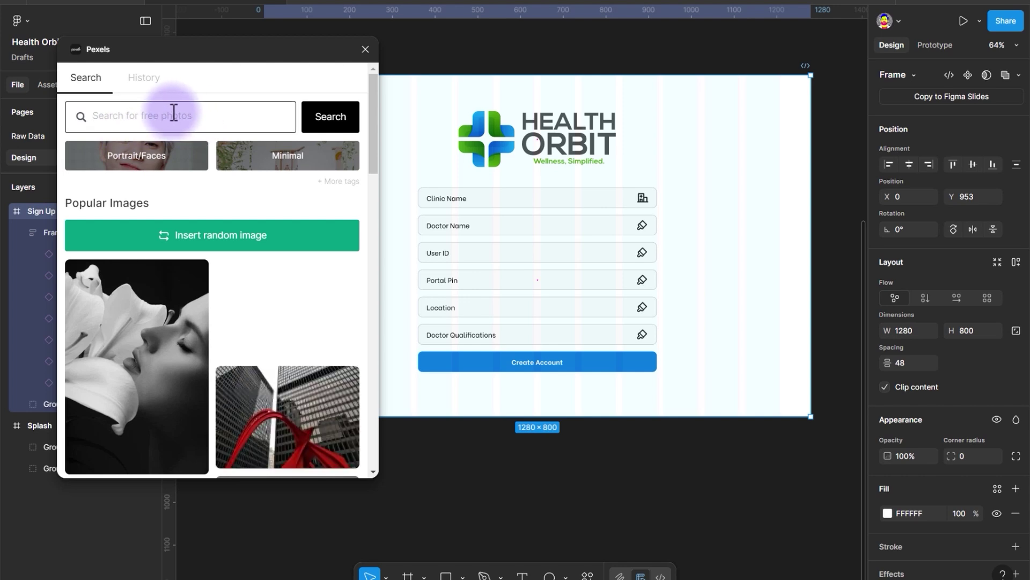
text(Health )
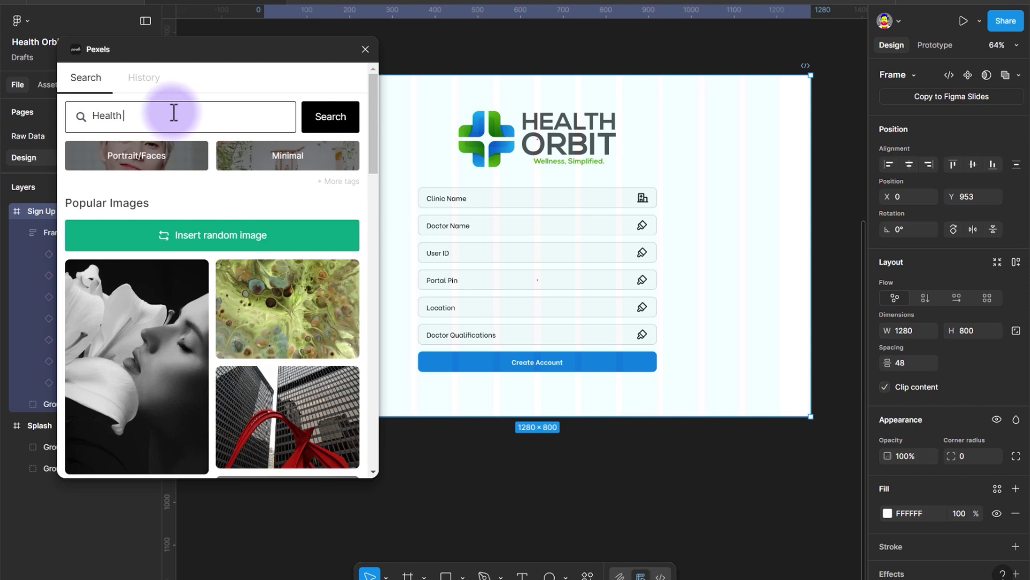
text(Background)
key(Return)
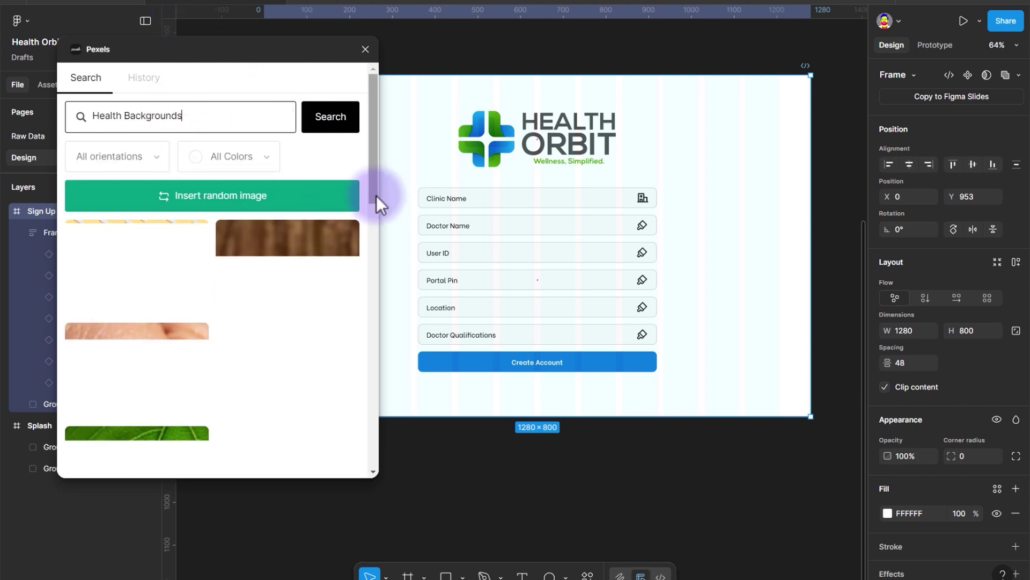
drag(375, 199, 377, 474)
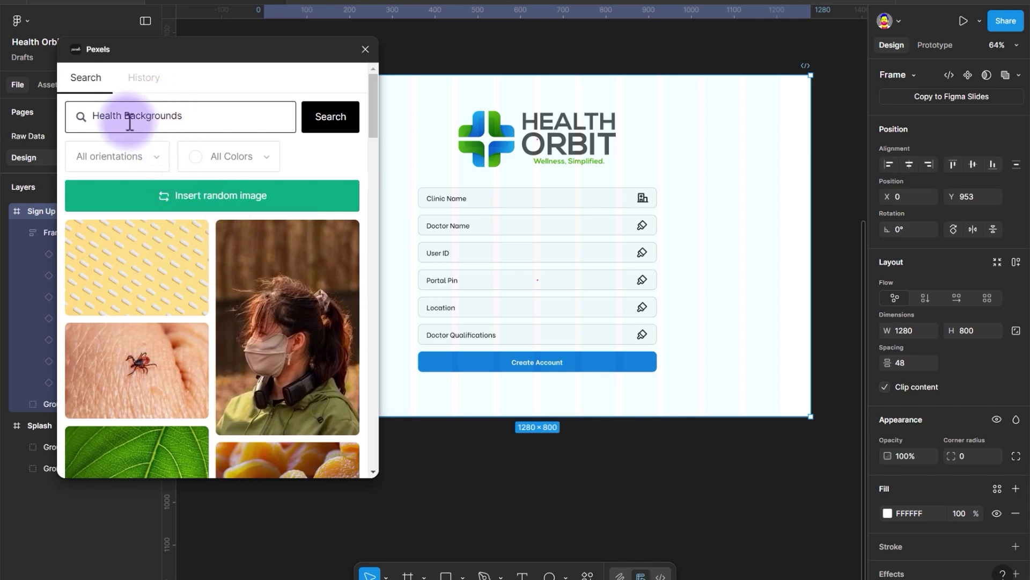
Search Pexels for "white Backgrounds" and fill the Sign Up frame with the pale diagonal-shadow photo by OVAN, closing the plugin.
drag(123, 116, 82, 115)
text(white)
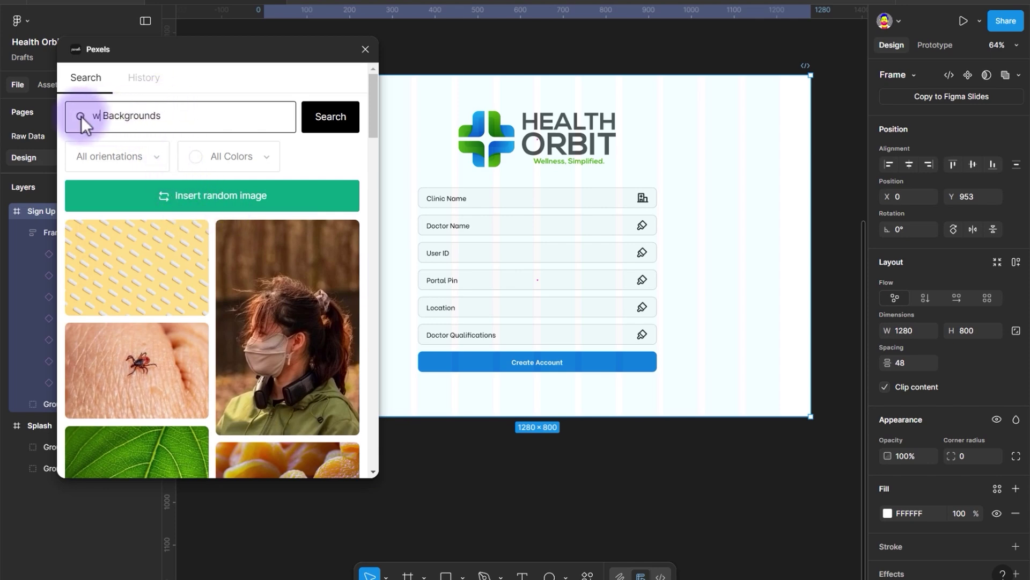
key(Return)
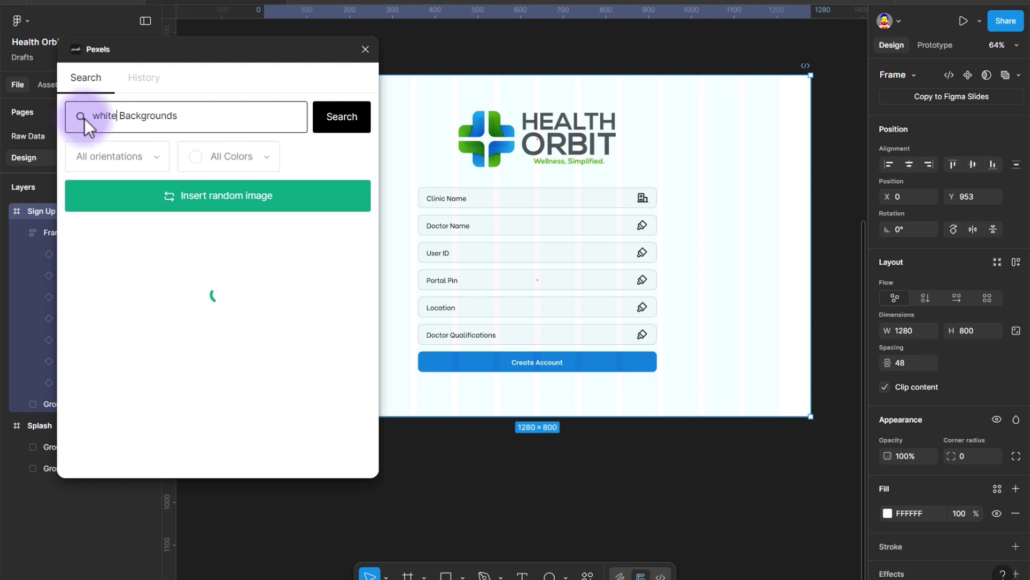
scroll(290, 356, down, 6)
scroll(170, 430, up, 4)
scroll(171, 431, up, 3)
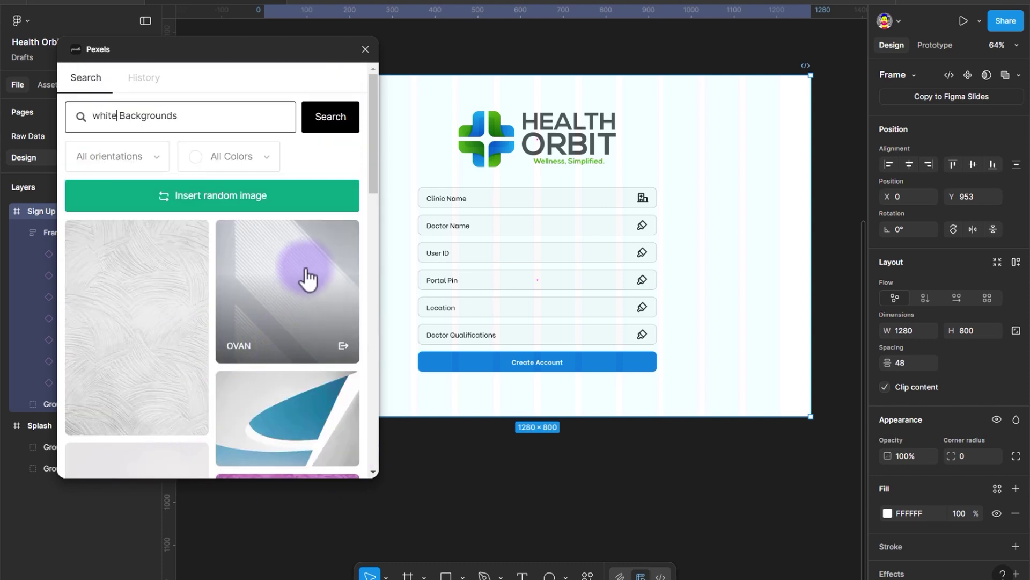
click(307, 278)
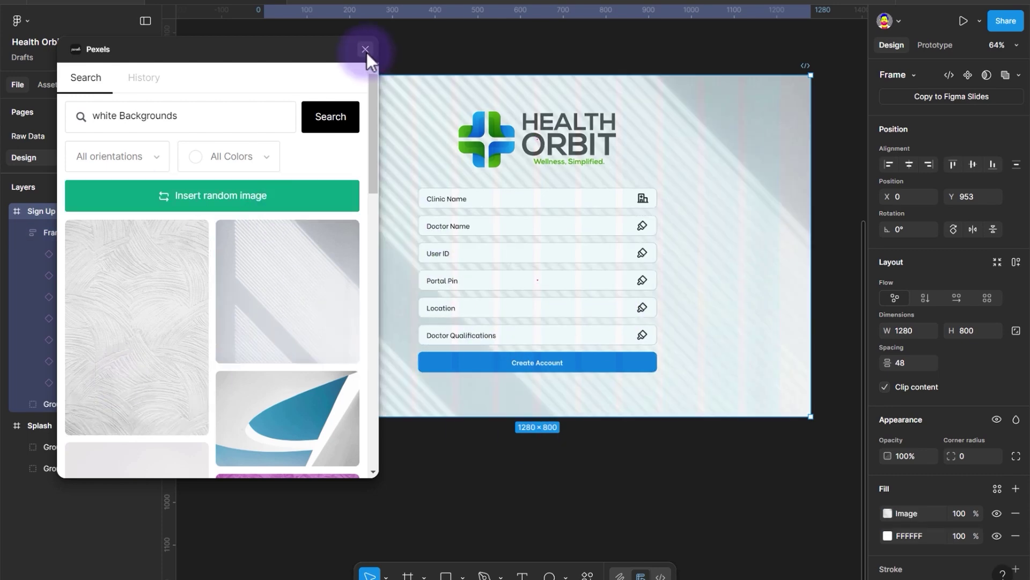
click(365, 49)
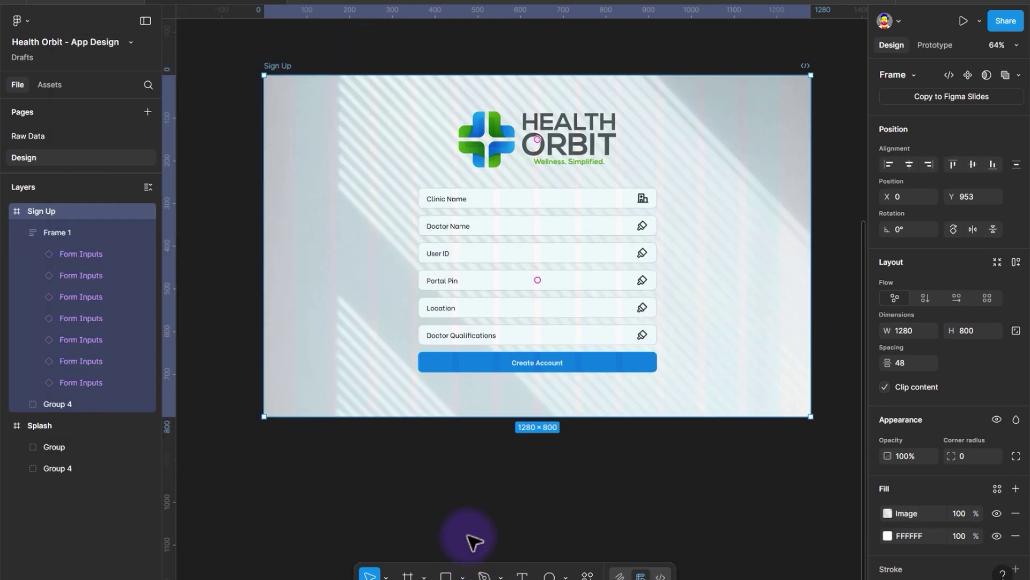
click(402, 517)
key(p)
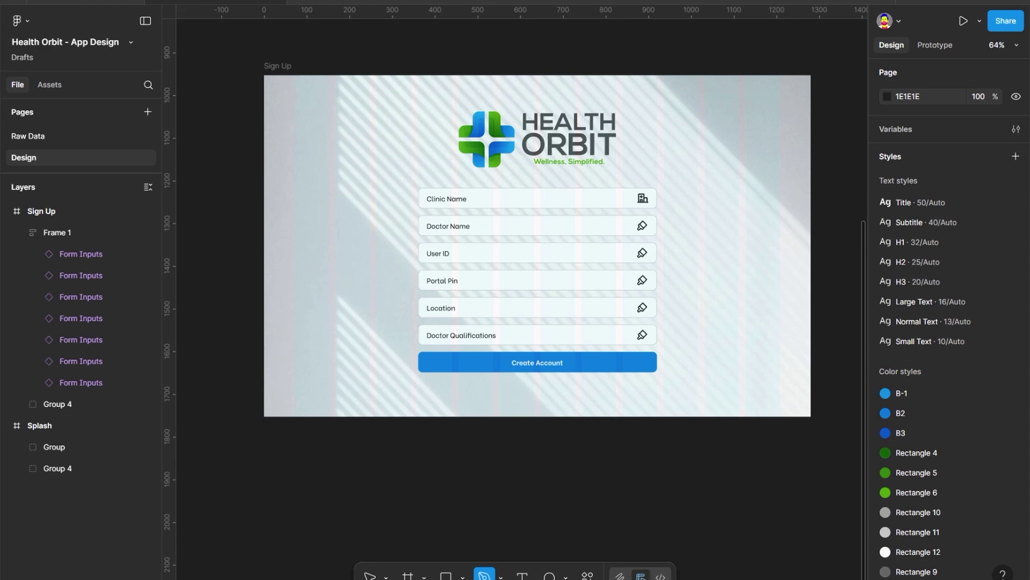
drag(0, 51, 604, 42)
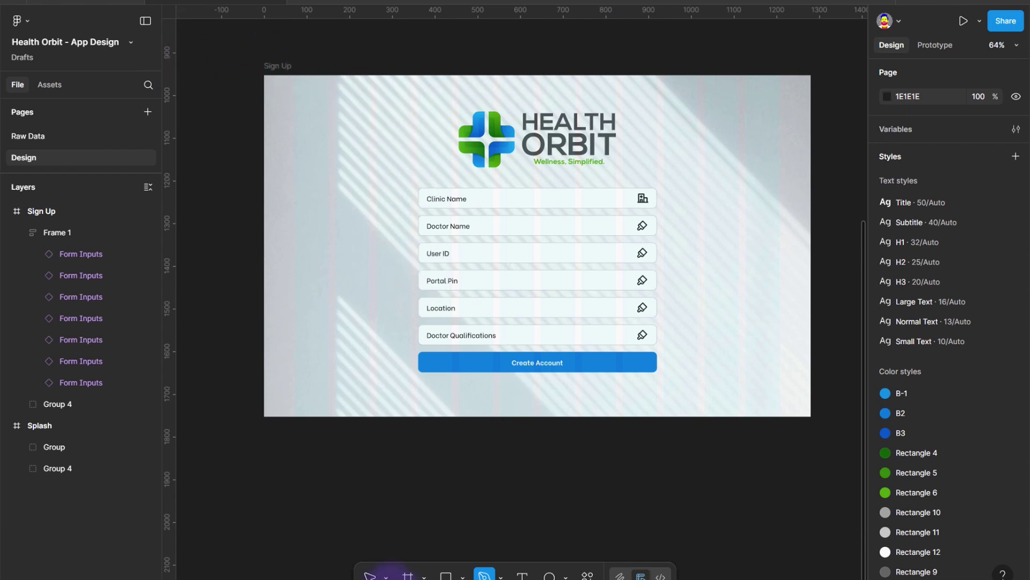
click(369, 574)
Try a black fill at 54% opacity over the Sign Up frame's background image, and remove it again.
click(282, 66)
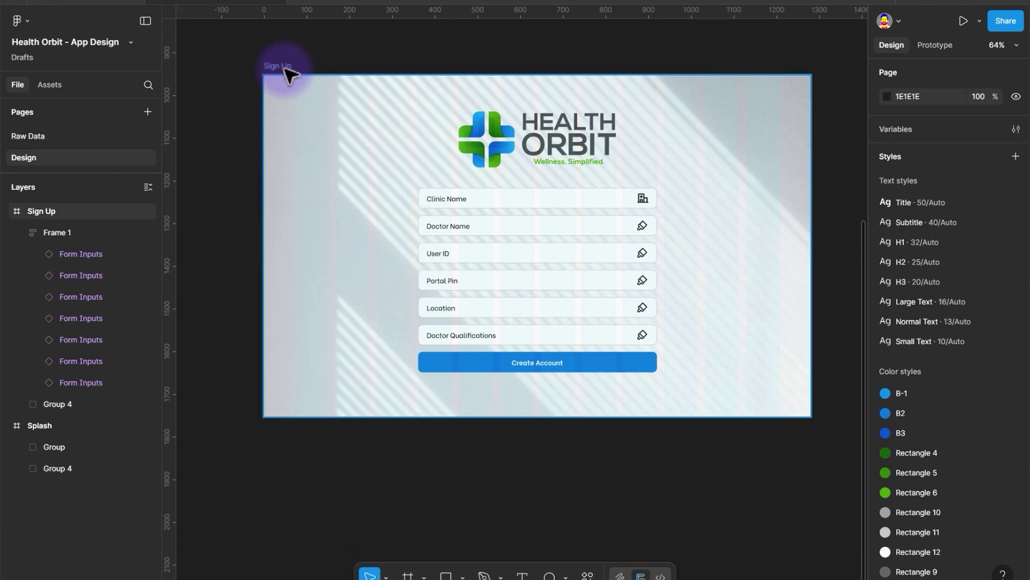
click(661, 370)
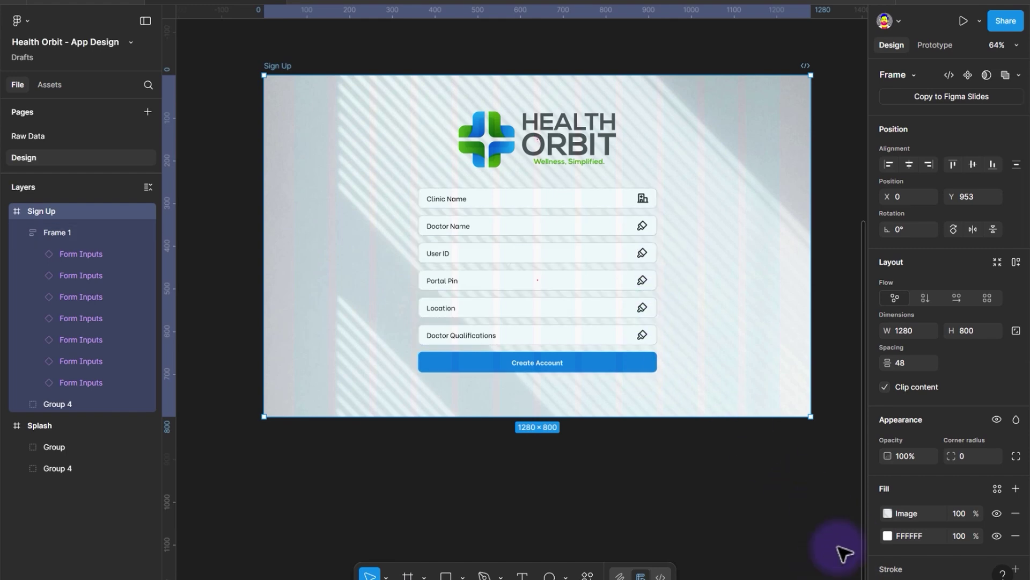
click(1013, 487)
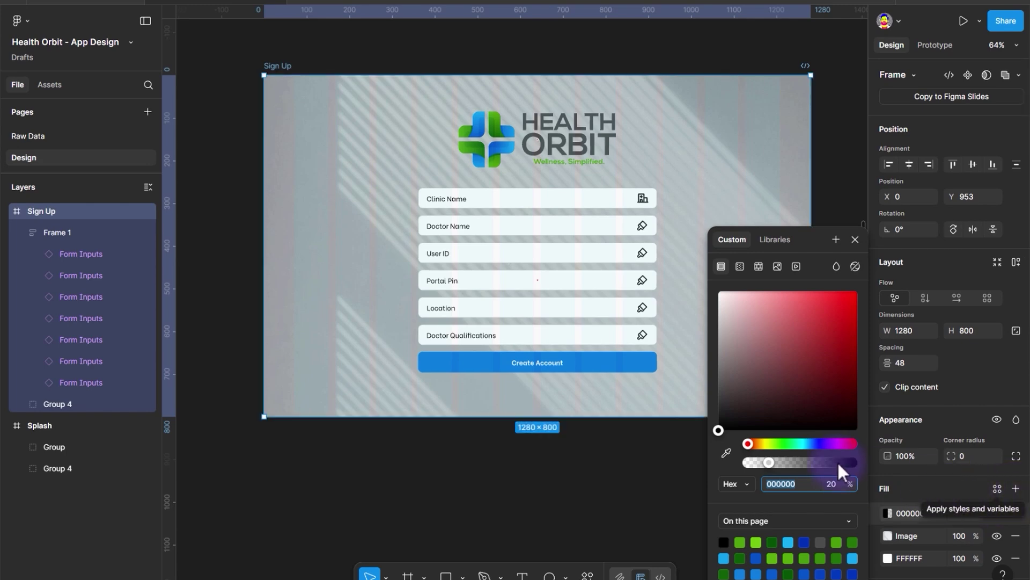
drag(807, 460, 804, 463)
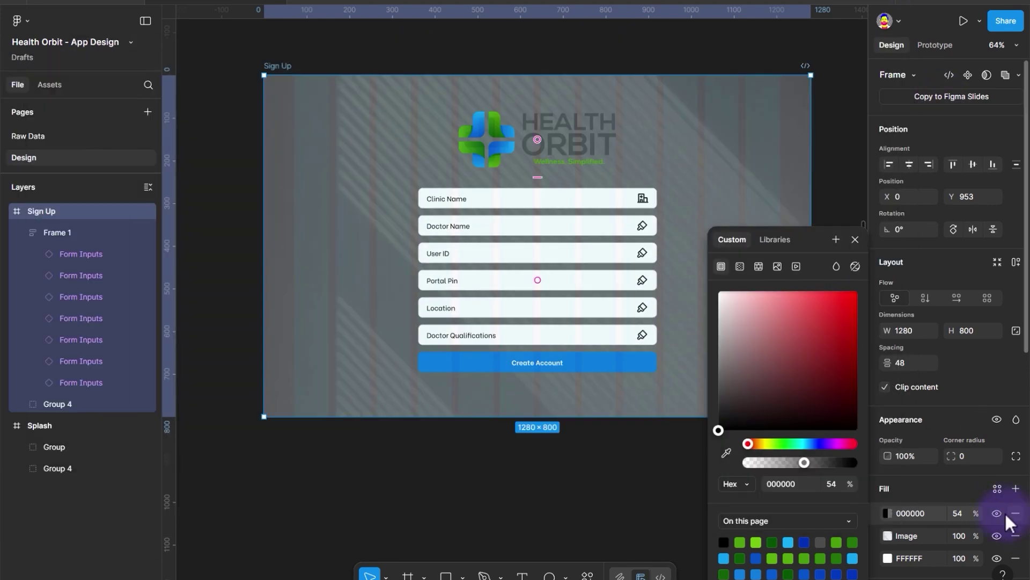
click(1011, 513)
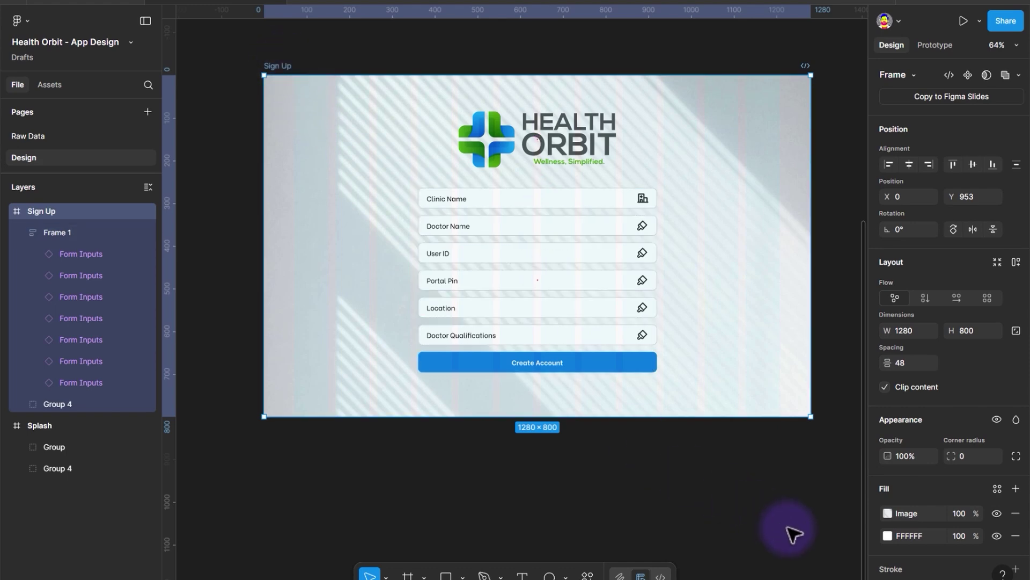
Duplicate the Sign Up frame directly below the original and rename the copy "Sign In".
scroll(788, 528, down, 1)
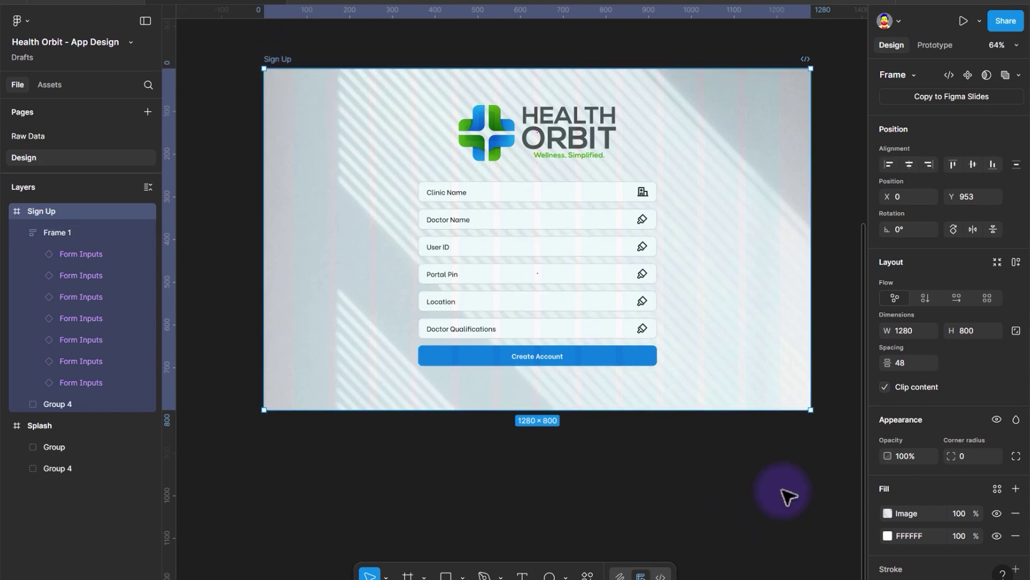
scroll(483, 205, down, 4)
drag(367, 30, 368, 280)
double_click(368, 282)
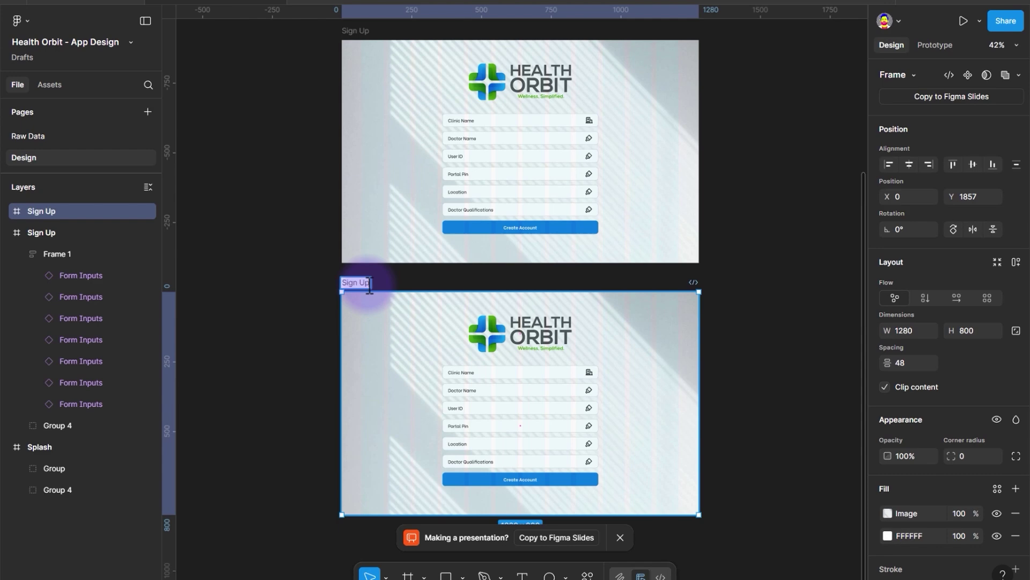
text(Sign In)
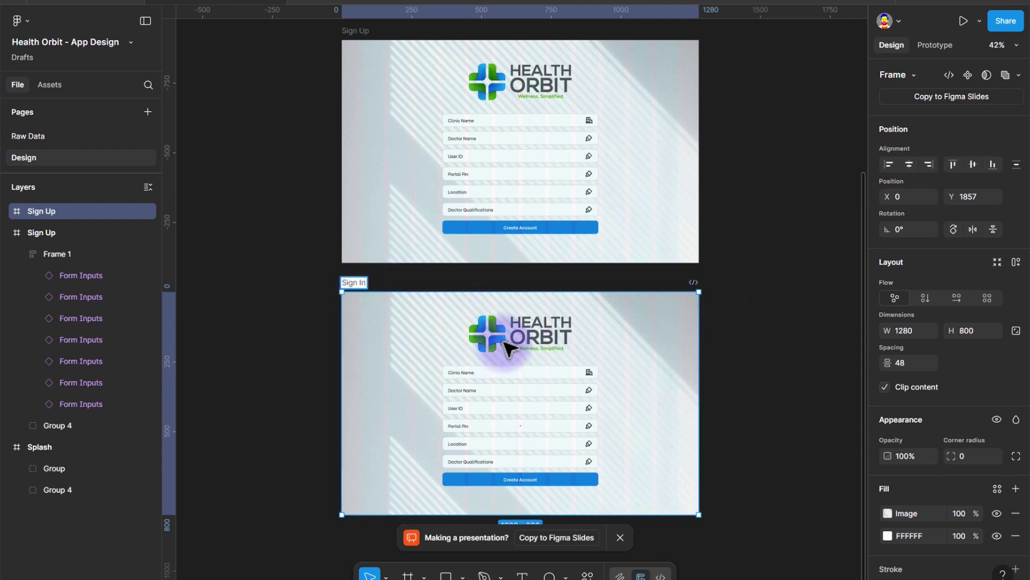
key(Return)
key(Escape)
Delete the Clinic Name and Doctor Name inputs from the Sign In frame's form.
click(490, 388)
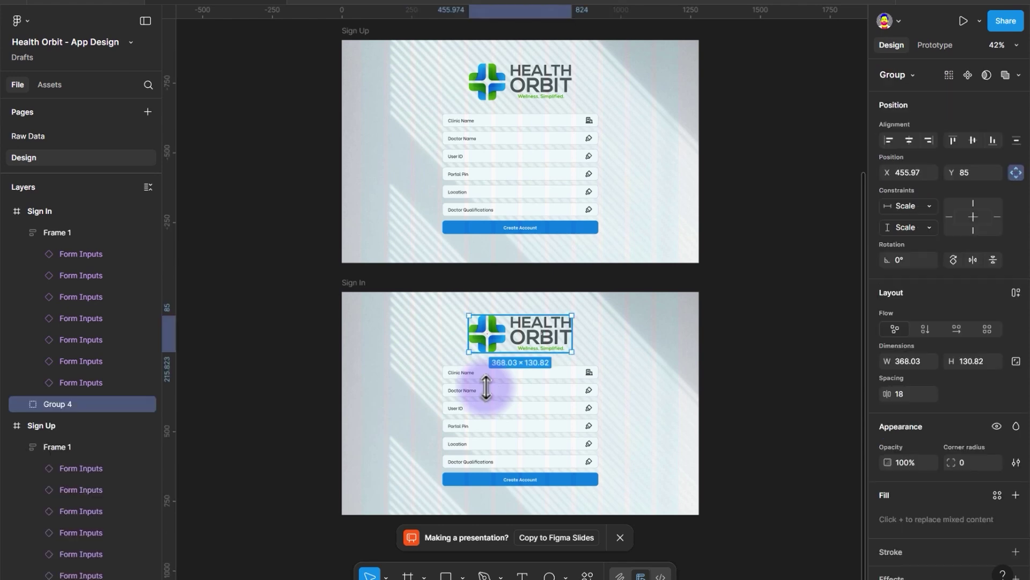
click(486, 386)
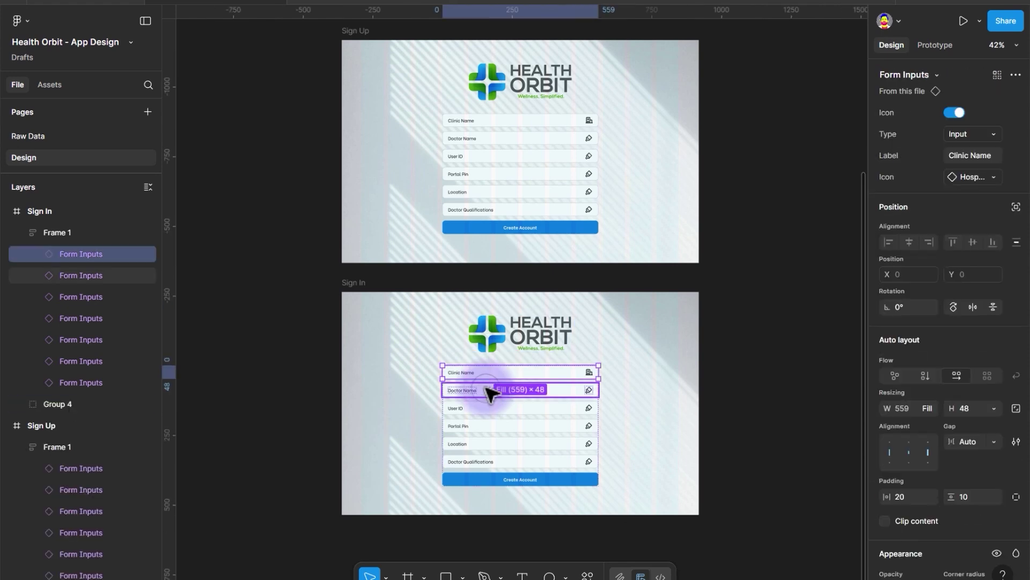
click(489, 391)
shift+click(490, 376)
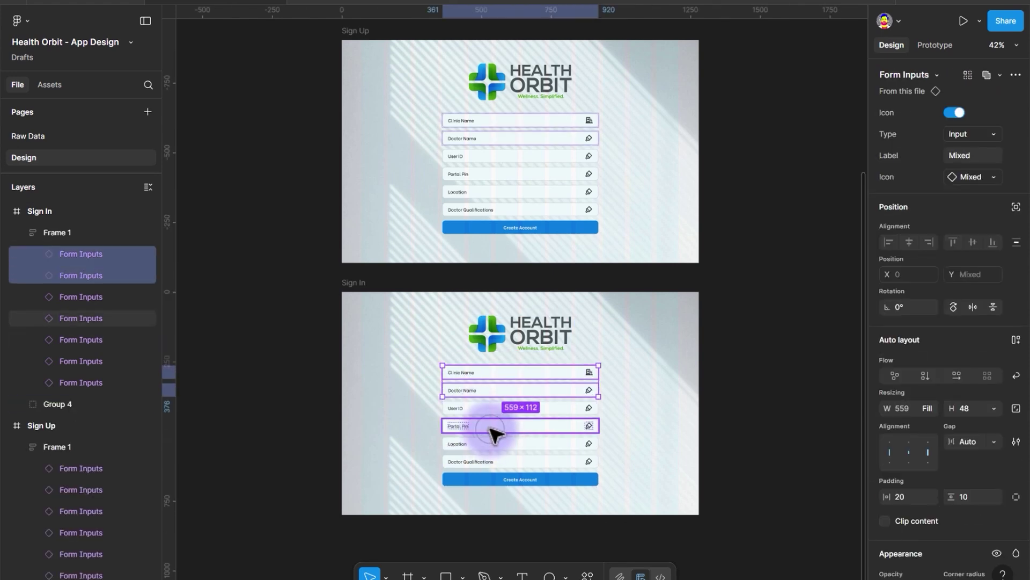
key(Escape)
ctrl+click(472, 425)
click(483, 373)
key(Delete)
double_click(477, 382)
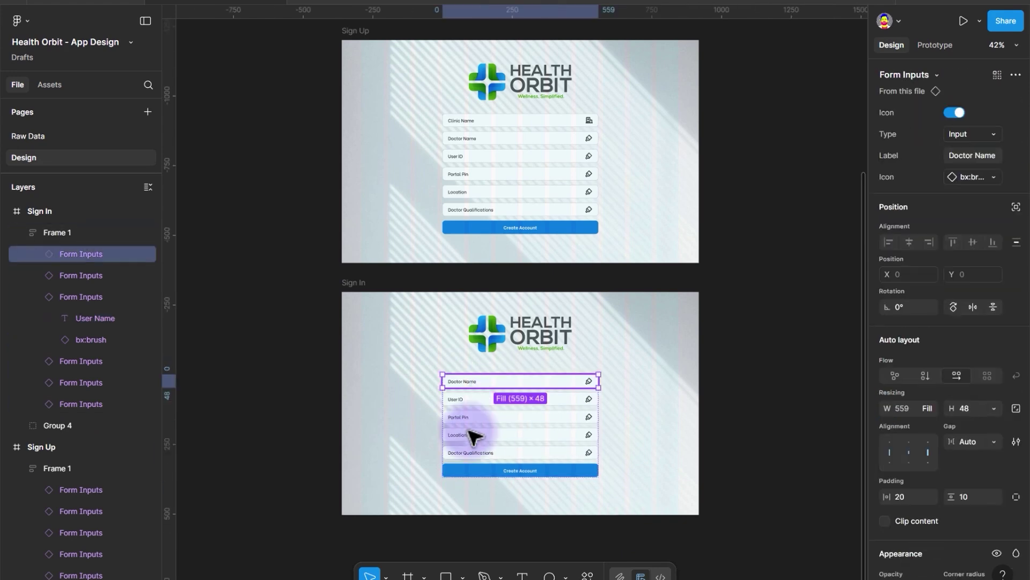
key(Delete)
Delete the Location and Doctor Qualifications inputs from the Sign In form, keeping User ID and Portal Pin.
double_click(472, 427)
key(Delete)
double_click(503, 435)
key(Delete)
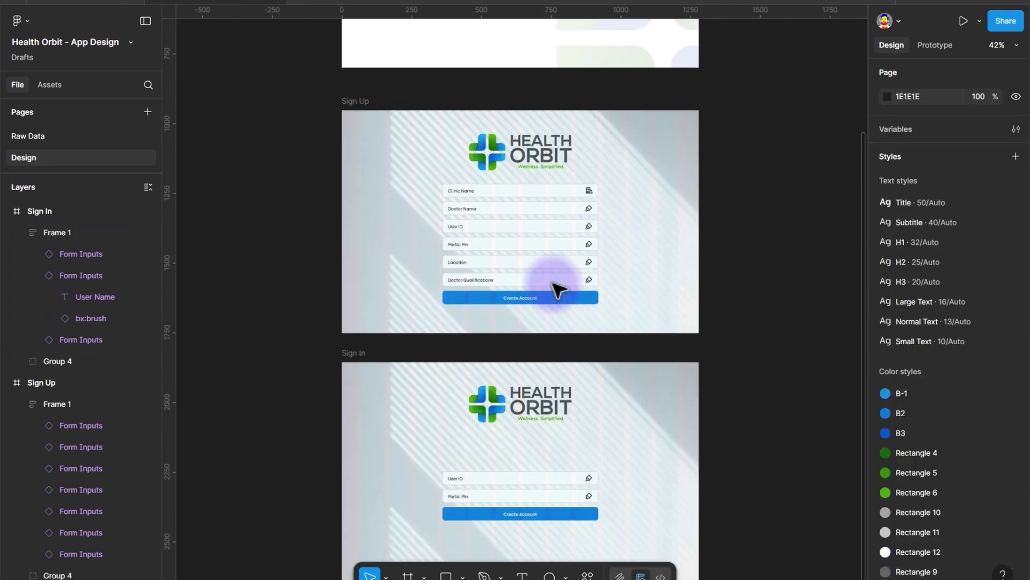
Add the text "Already Registered? Sign In" just below the Create Account button on the Sign Up frame.
click(358, 101)
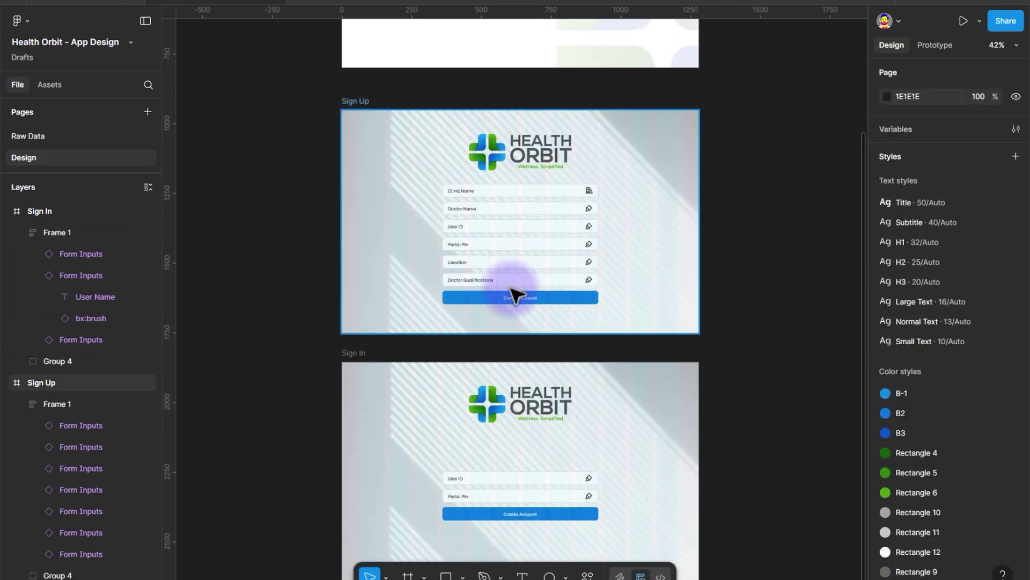
scroll(520, 314, up, 6)
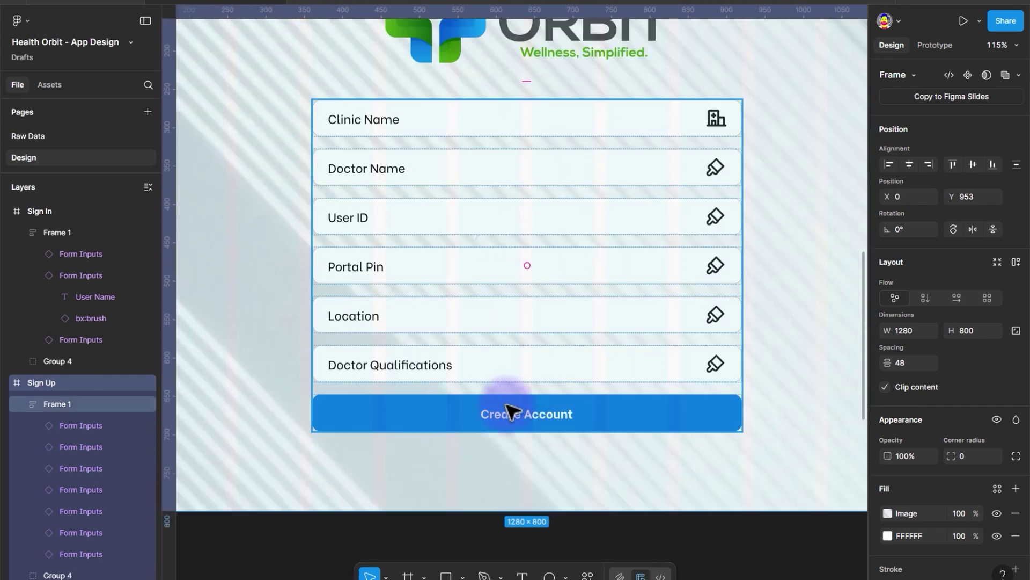
click(522, 574)
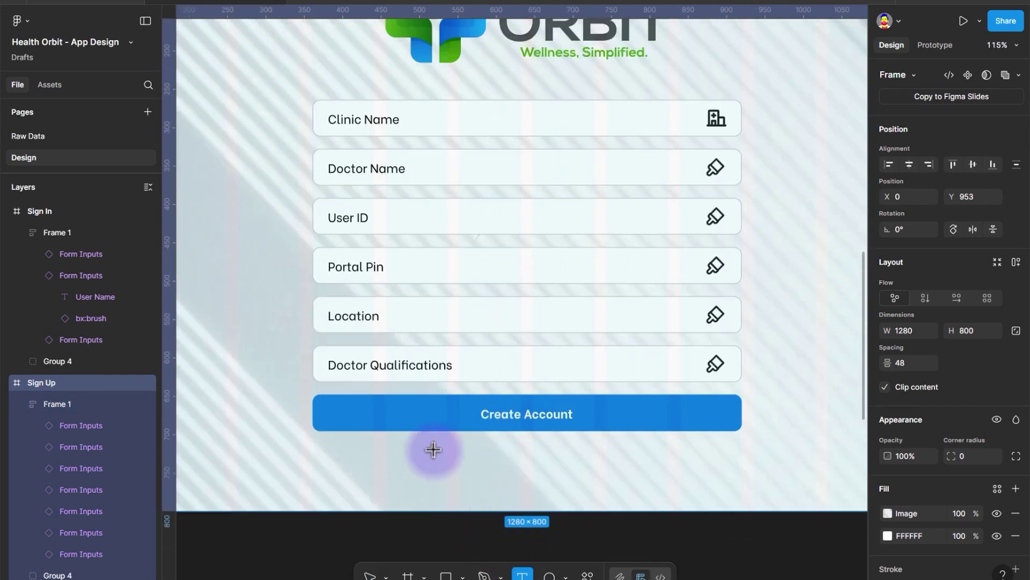
click(433, 450)
text(Already )
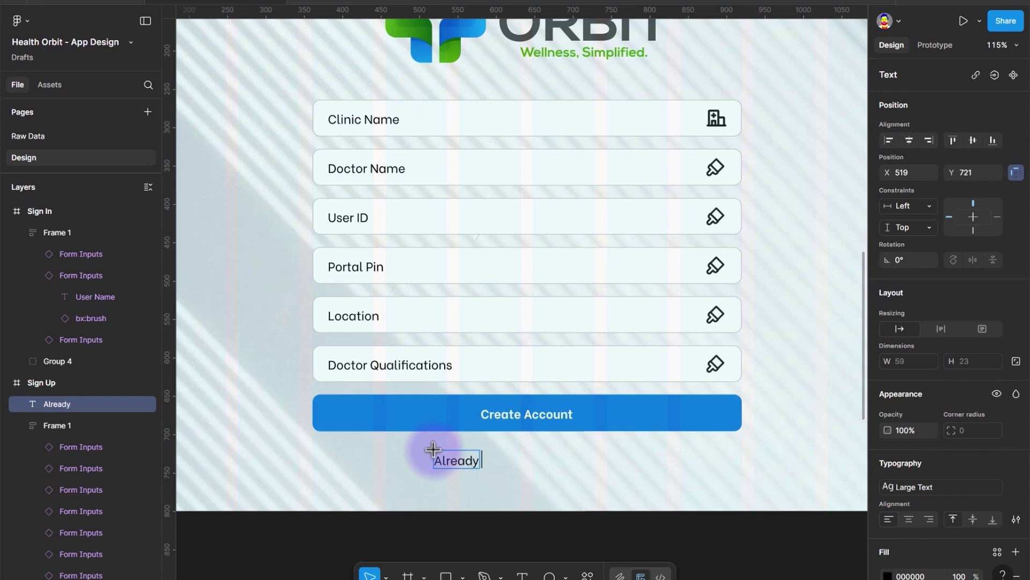
text(Registered? Sign In)
key(Escape)
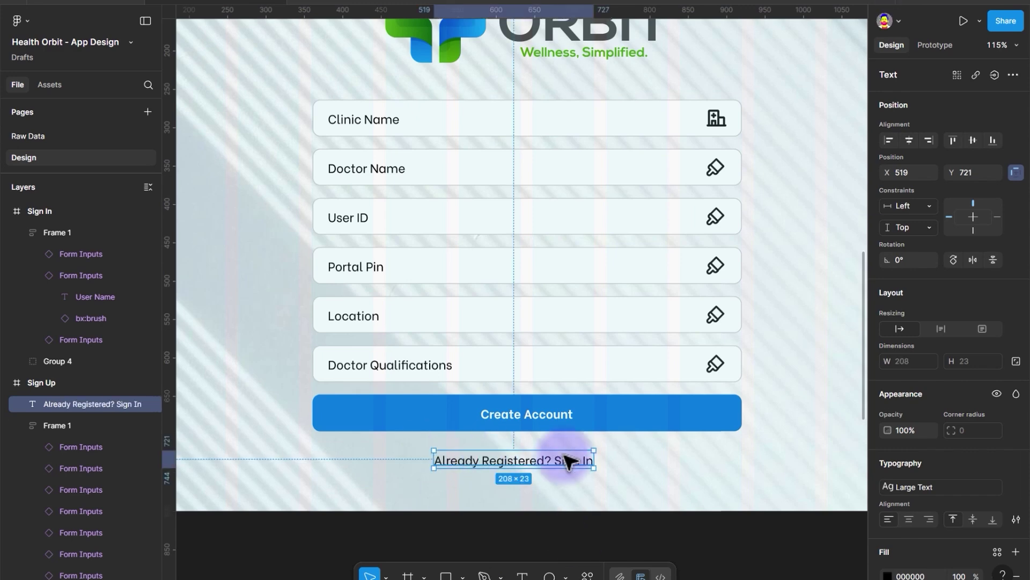
Detach the text style from the words "Sign In" in the account prompt and set them to Bold.
double_click(567, 460)
drag(555, 460, 594, 460)
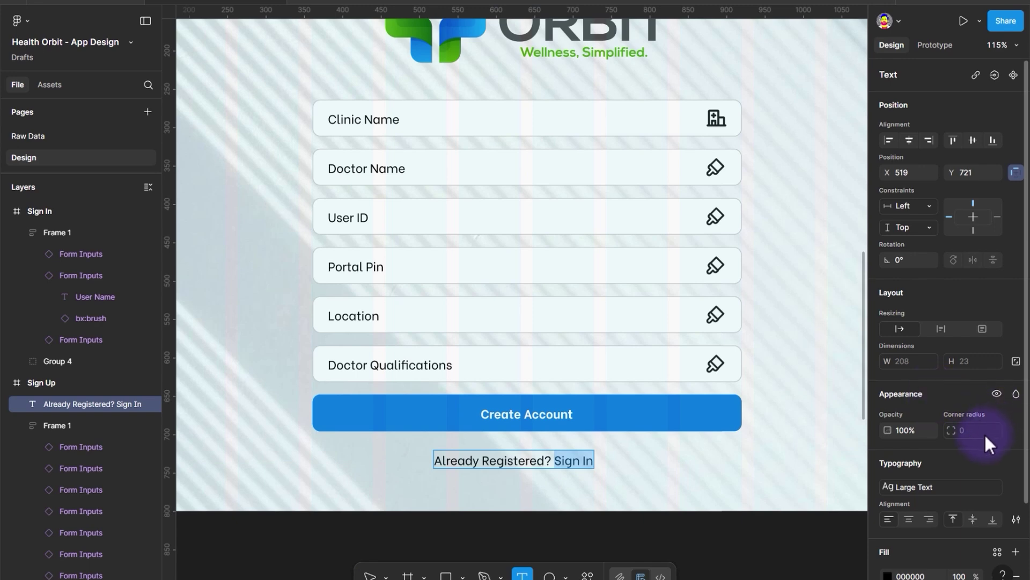
click(1015, 489)
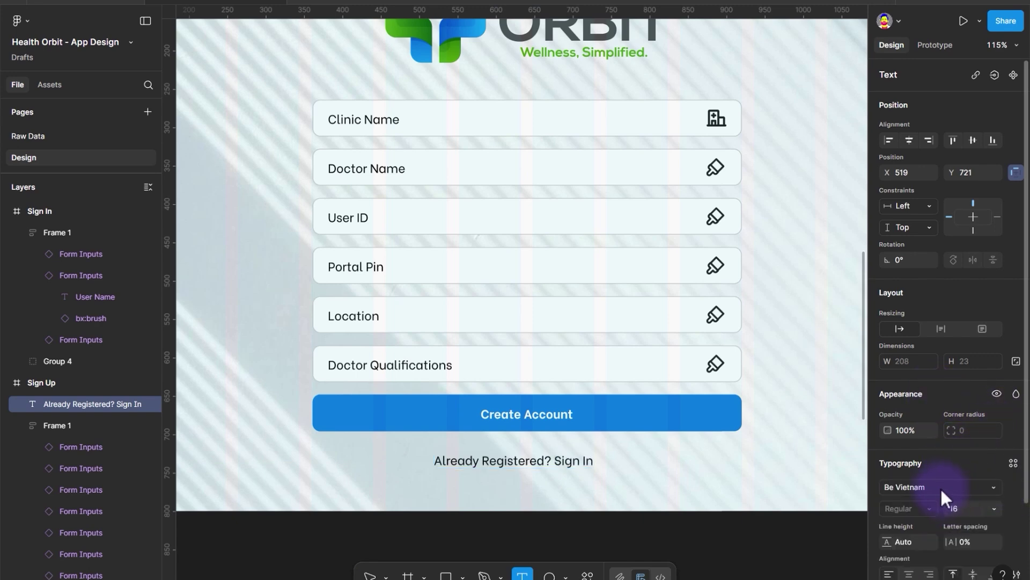
click(936, 484)
click(925, 507)
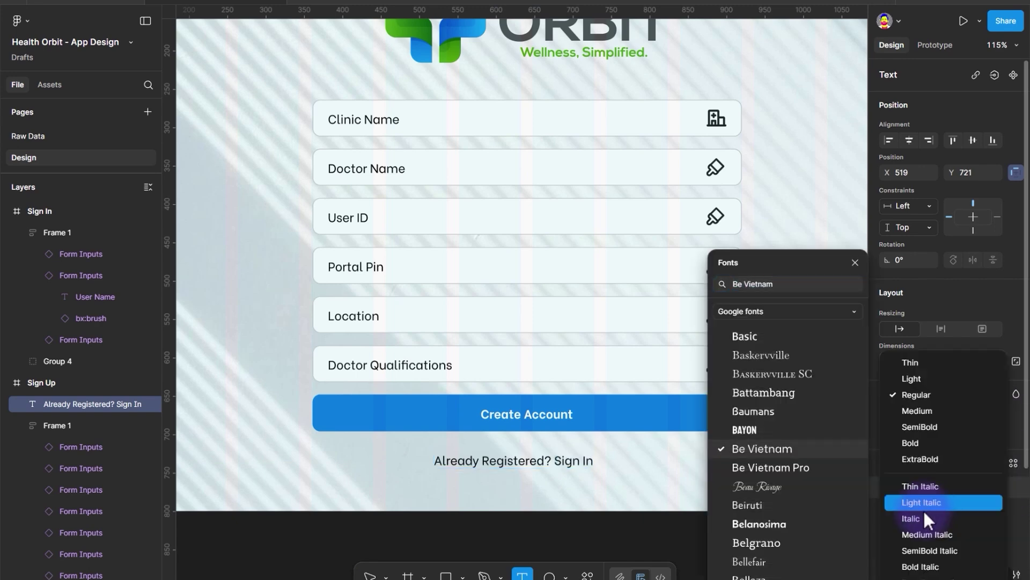
click(924, 443)
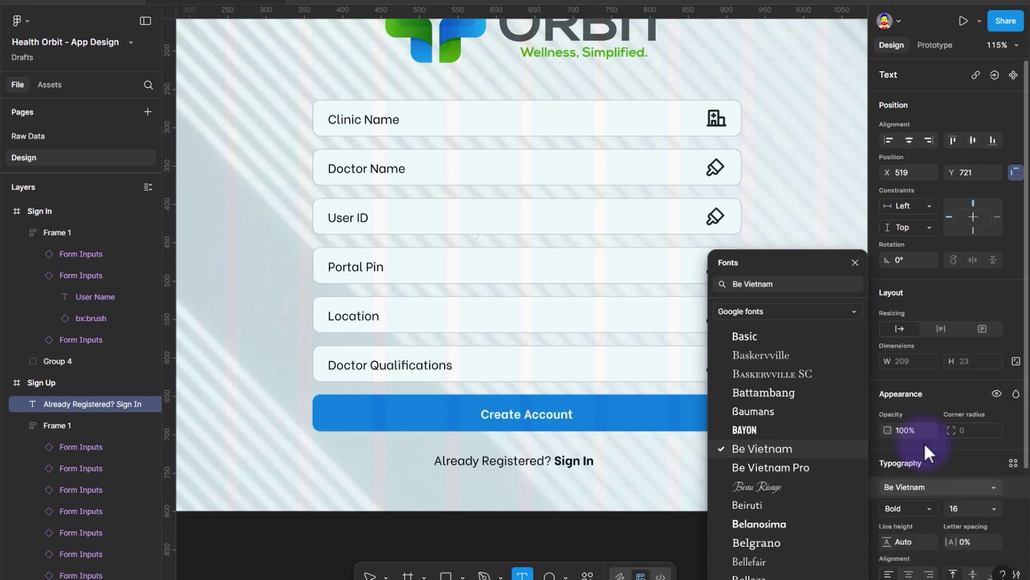
click(974, 460)
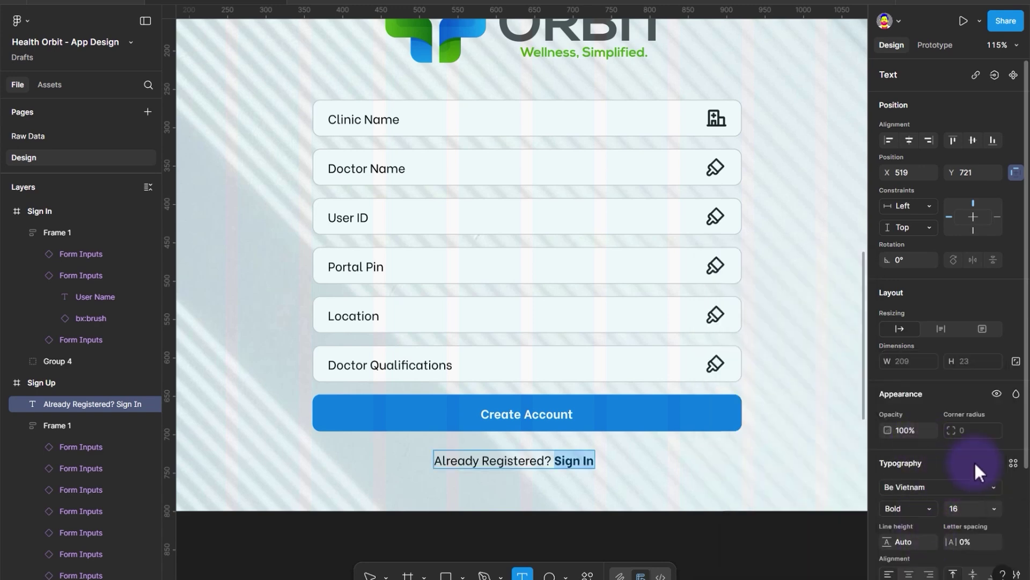
Apply the B2 color style to the bold words "Sign In".
scroll(974, 467, down, 4)
click(997, 442)
click(725, 478)
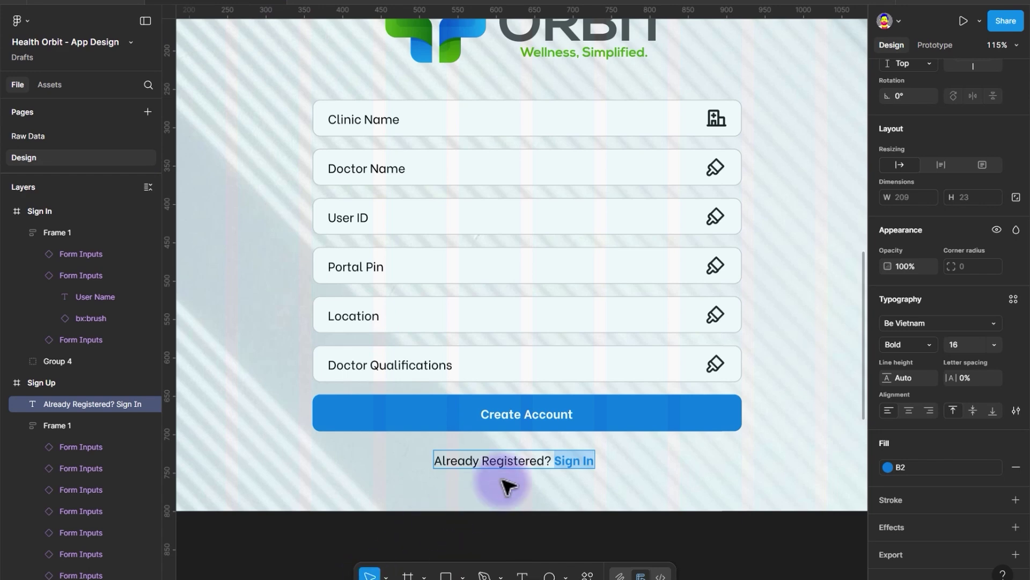
key(Escape)
Link the "Already Registered? Sign In" text to the Sign In frame with an On tap, Navigate to, Smart animate interaction.
scroll(551, 528, down, 1)
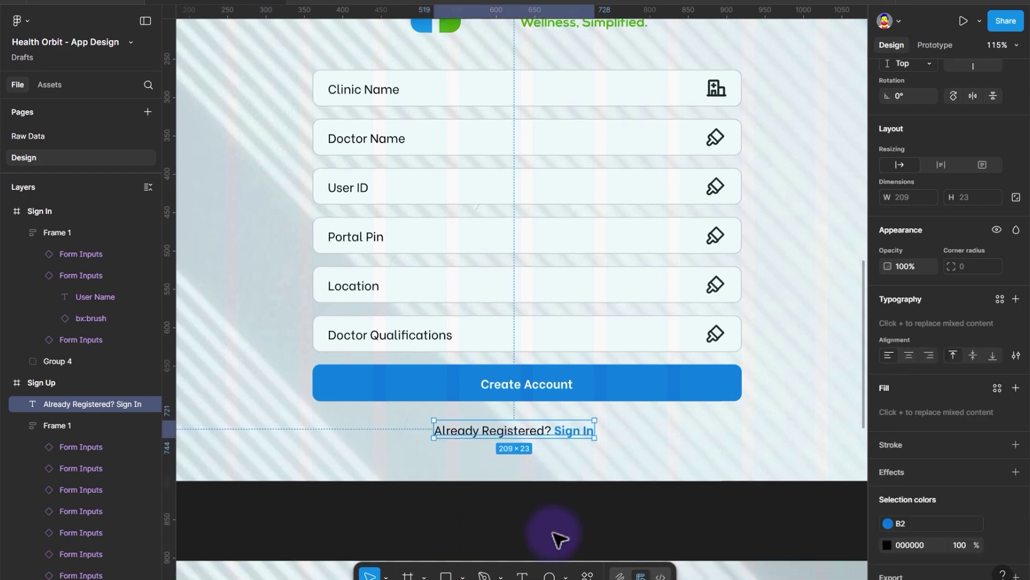
scroll(552, 528, down, 5)
scroll(553, 529, down, 5)
key(shift+e)
drag(526, 344, 531, 491)
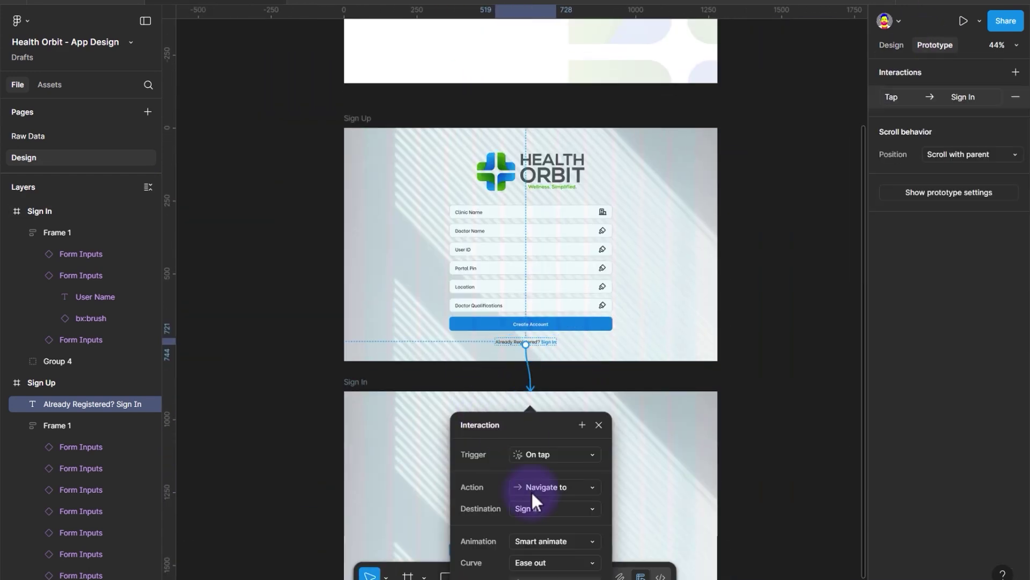
key(Escape)
Preview the prototype from the Sign Up screen, test the Sign In link, and return to the design settings.
key(ctrl+alt+Return)
drag(769, 24, 766, 21)
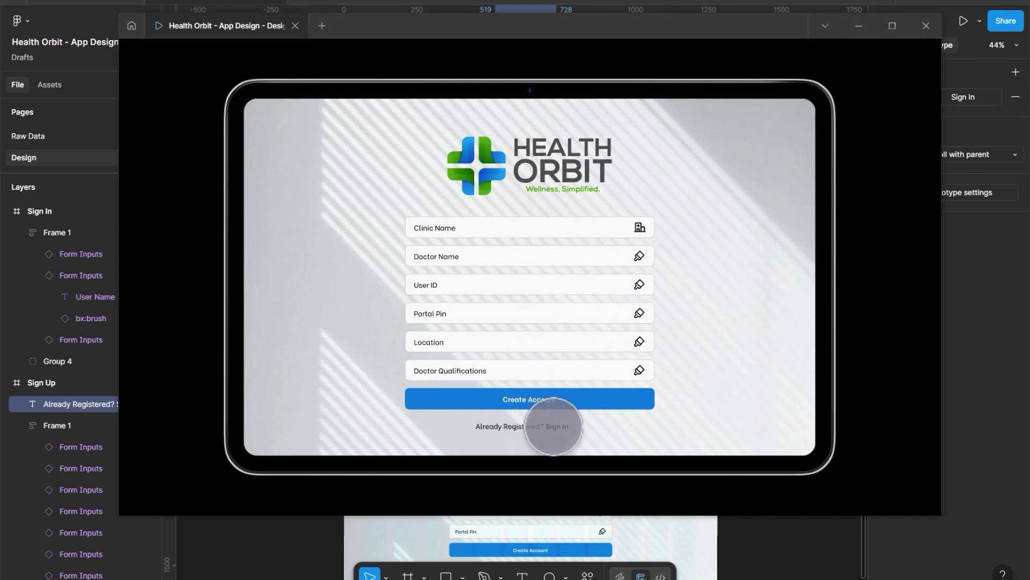
click(554, 426)
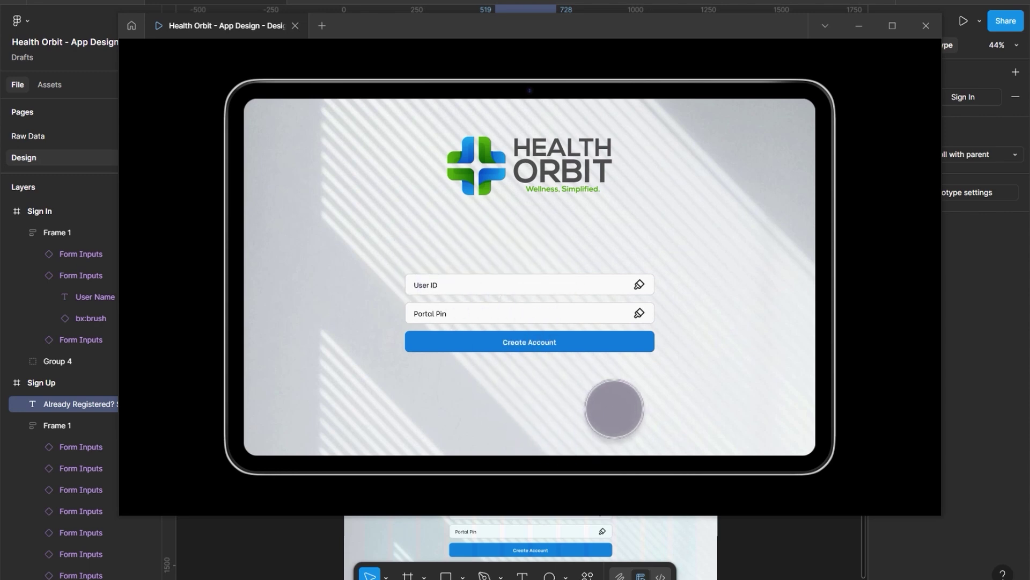
mouse_move(552, 402)
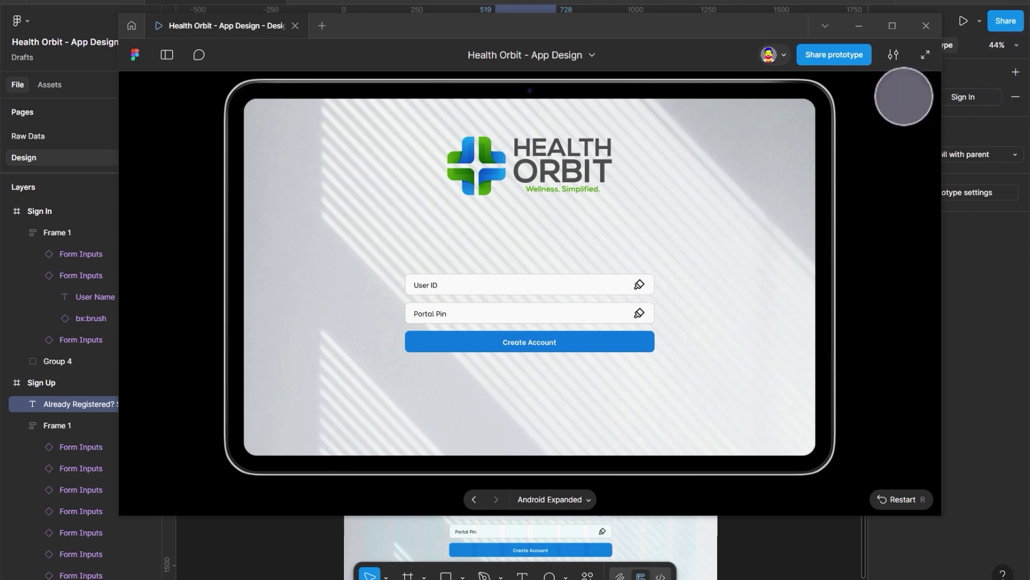
click(926, 55)
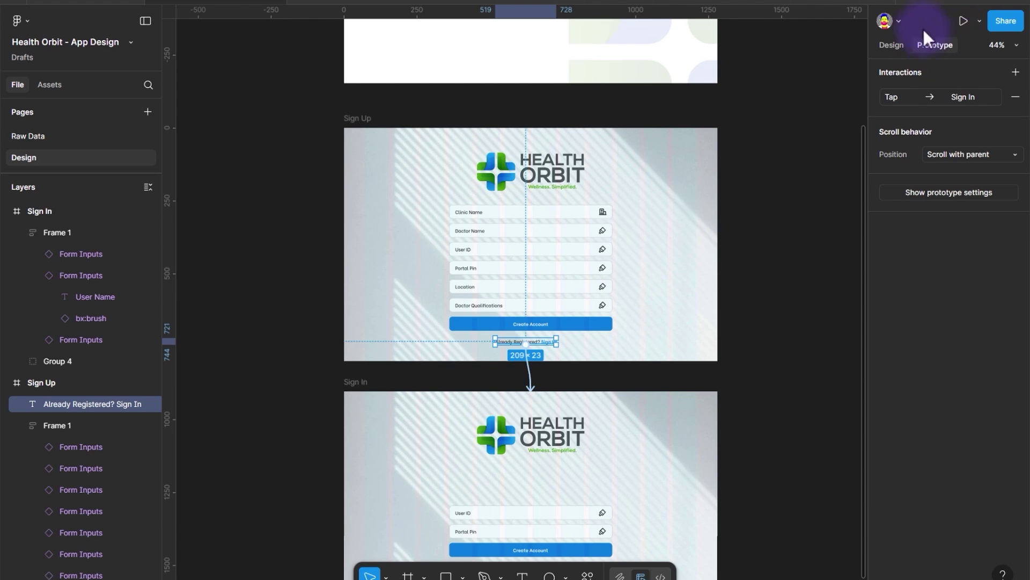
click(903, 43)
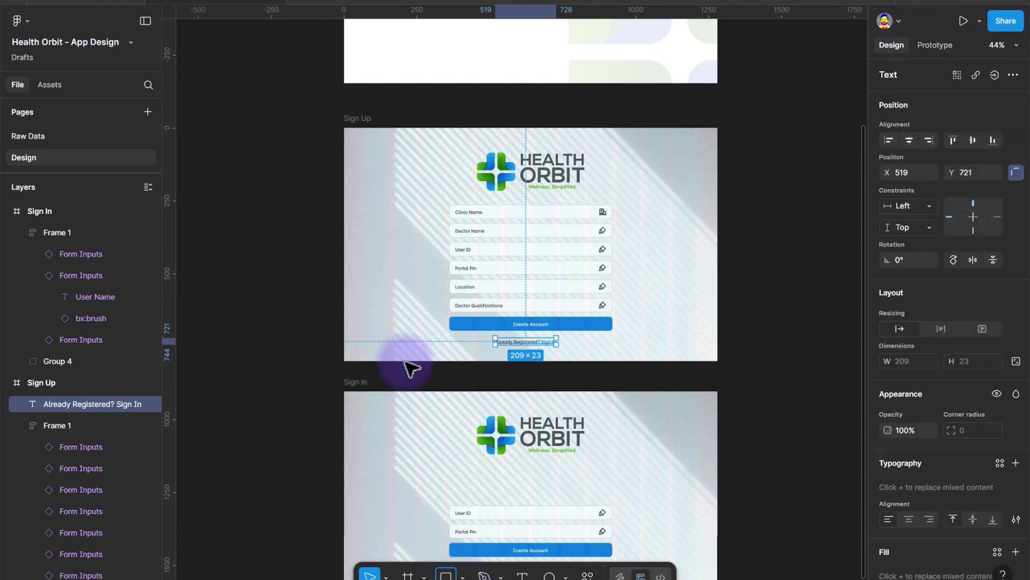
key(r)
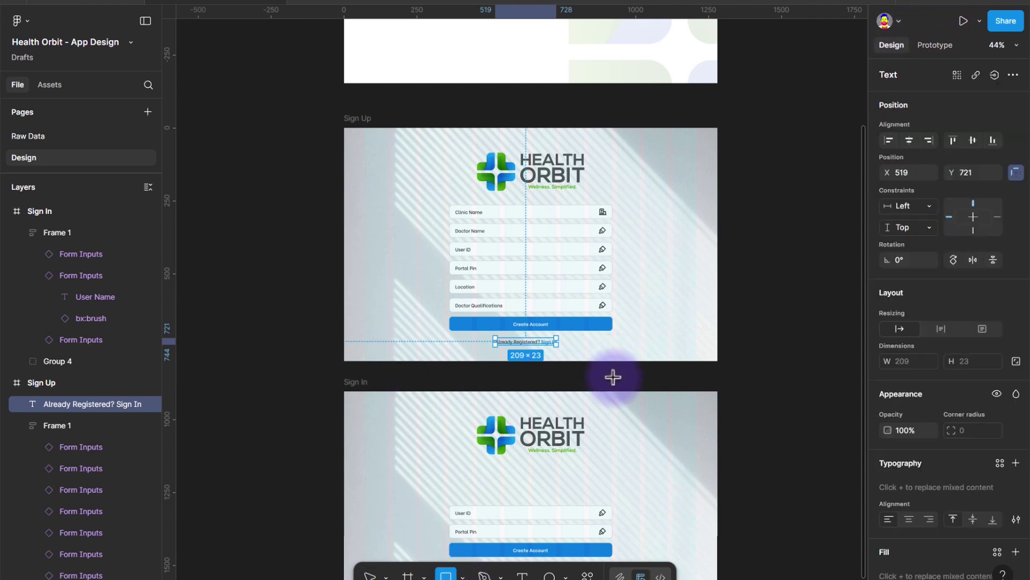
click(600, 347)
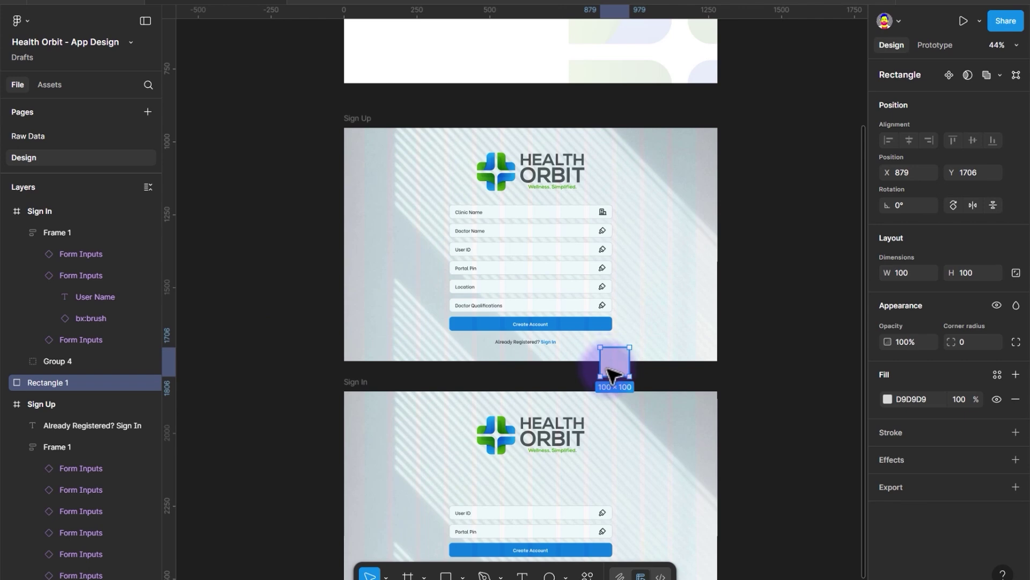
key(ctrl+z)
key(Escape)
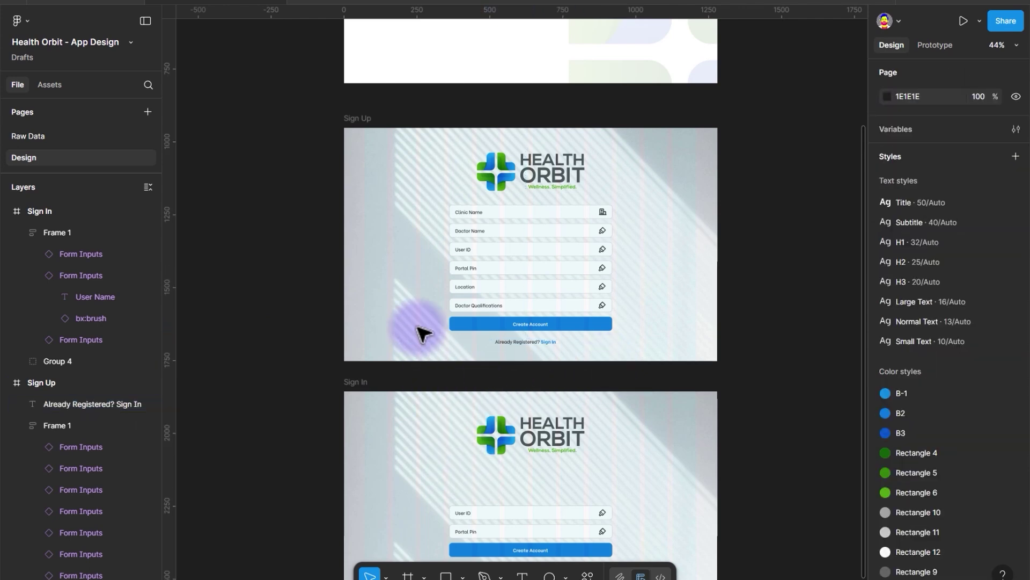
Paste a copy of the account prompt text into the Sign In frame and replace its wording with "Welcome".
scroll(424, 334, down, 3)
scroll(424, 334, right, 1)
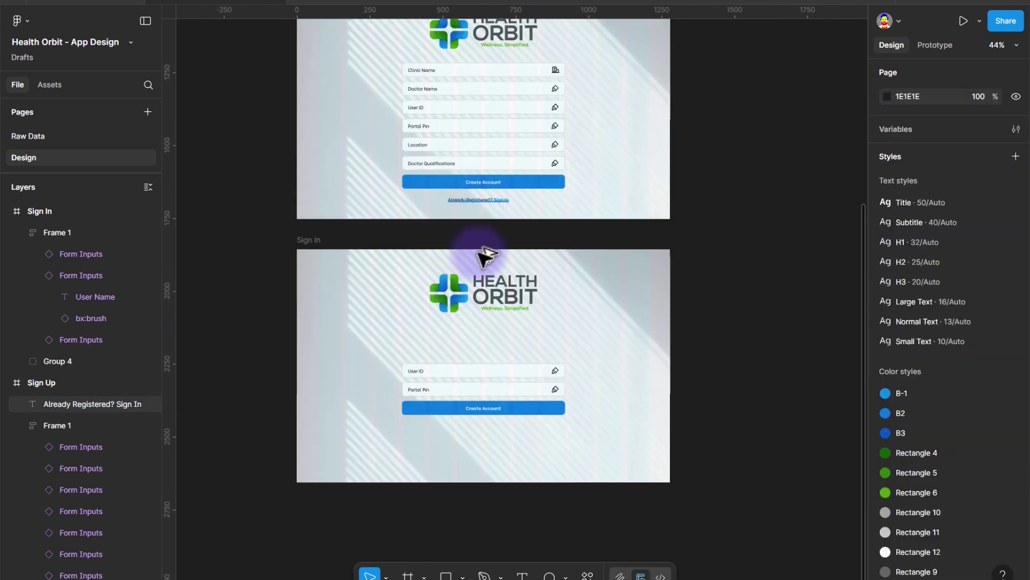
key(ctrl+v)
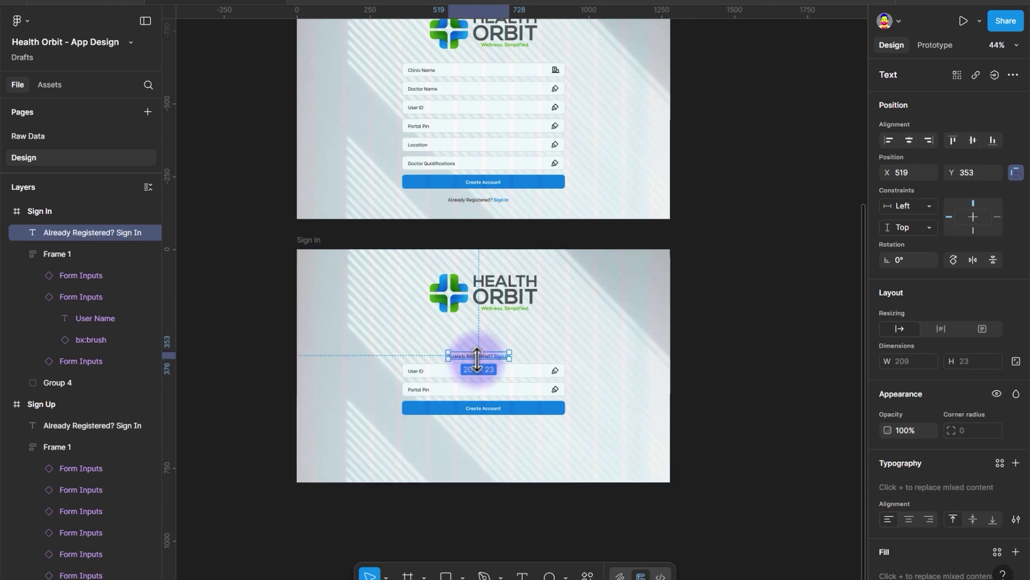
double_click(477, 355)
text(Welcome)
key(Escape)
Apply the H1 text style to "Welcome", center it horizontally in the frame, and move it up 30 px.
click(912, 486)
click(816, 490)
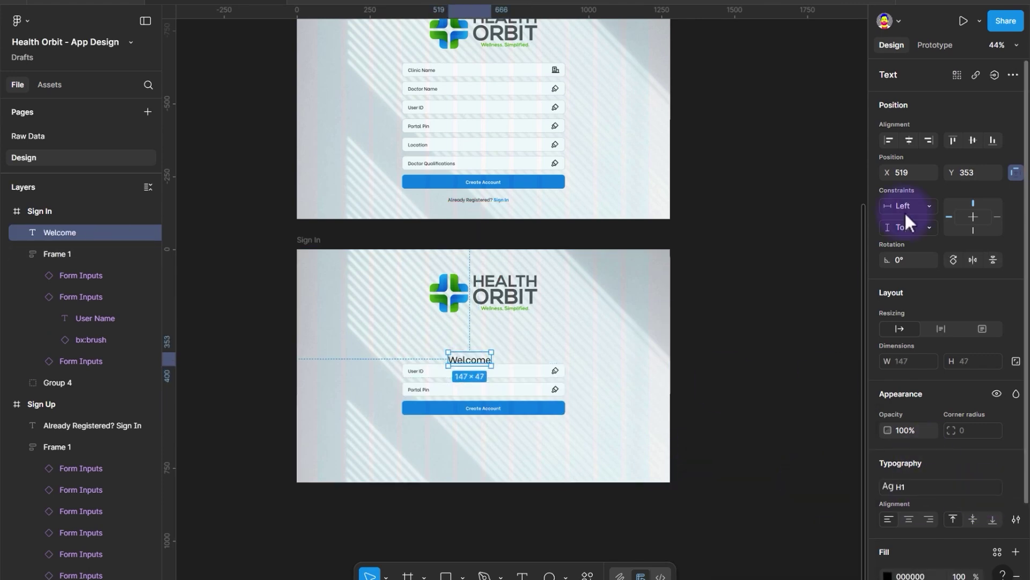
click(909, 141)
key(shift+Up)
key(shift+Up)
key(shift+Up)
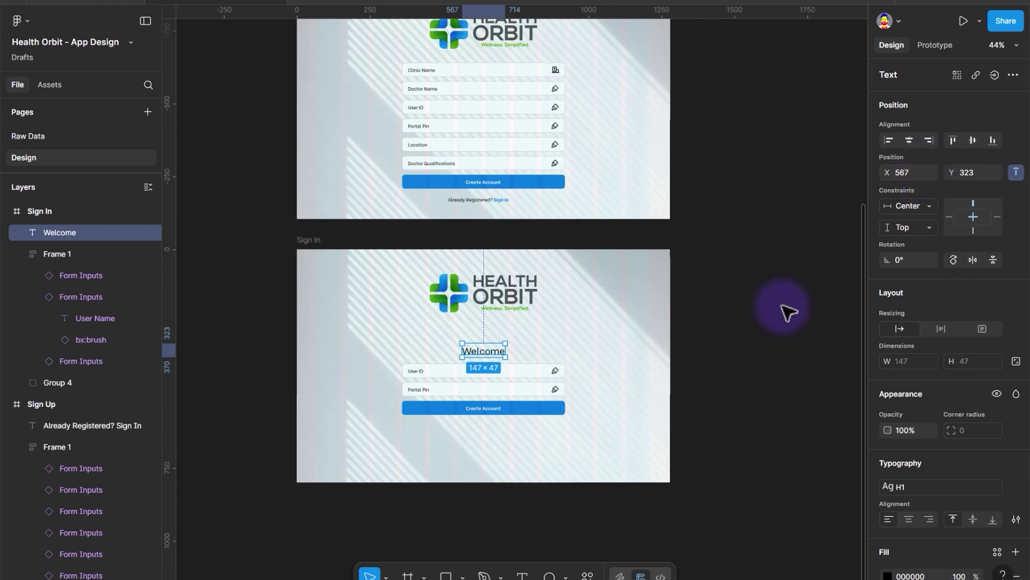
click(628, 432)
Duplicate the Sign In frame and place the copy about 147 px below the original.
scroll(476, 287, down, 3)
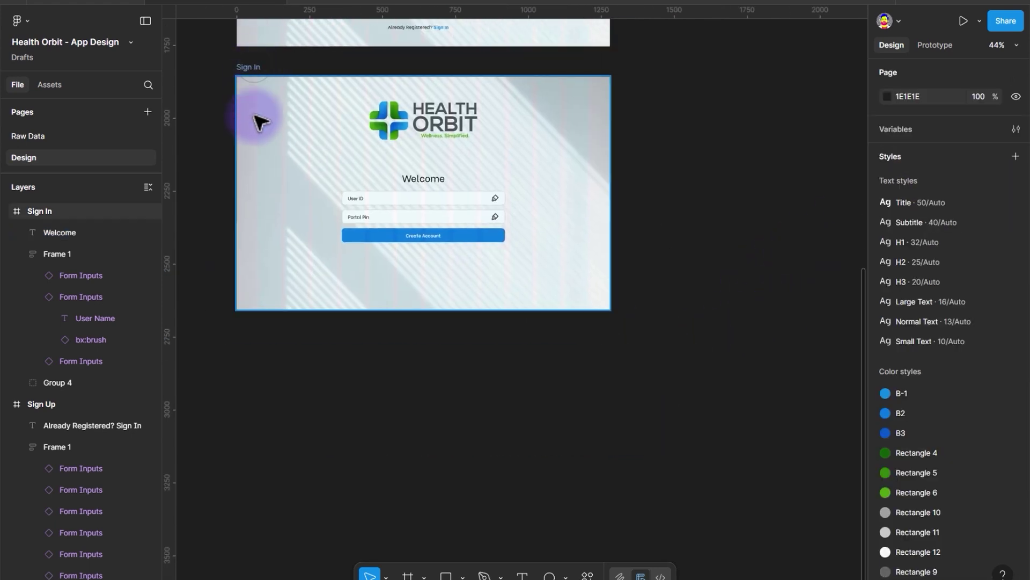
key(ctrl+d)
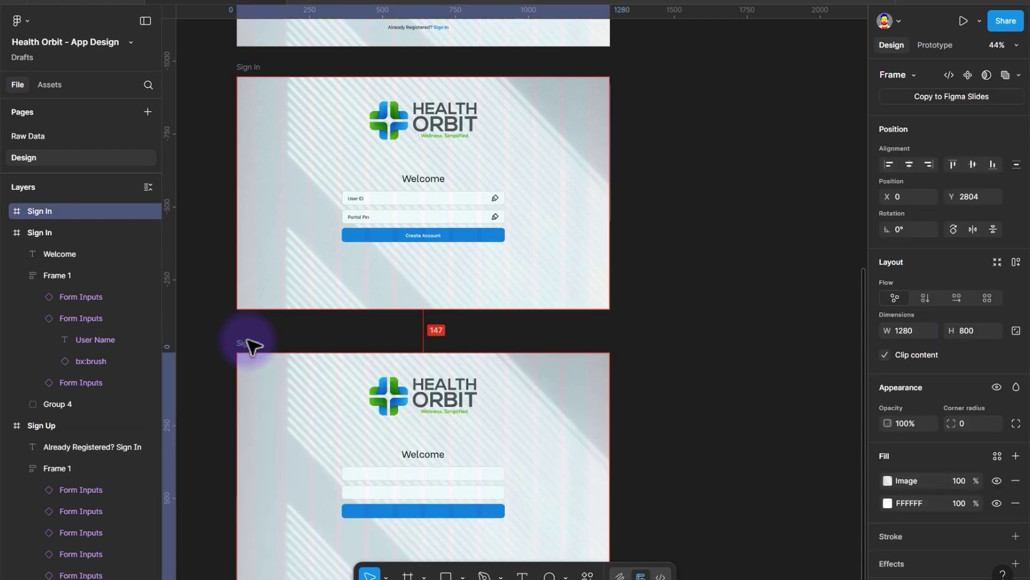
key(Escape)
Delete the Welcome text and the whole input form from the lower Sign In copy, keeping the logo.
scroll(425, 293, down, 3)
click(424, 287)
key(Delete)
click(391, 283)
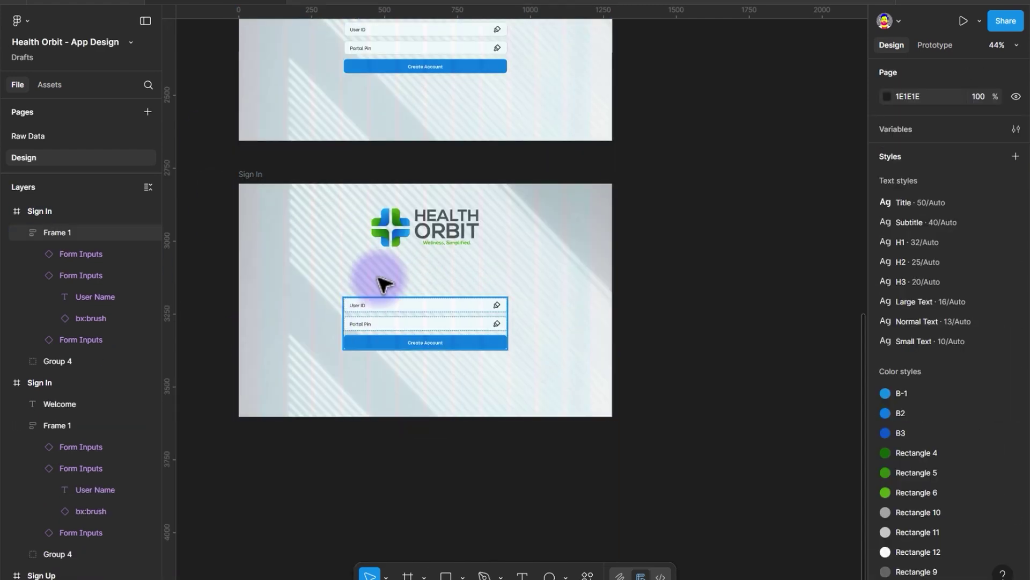
key(Delete)
Reduce the height of the logo in the lower Sign In copy to about 69 px.
click(455, 267)
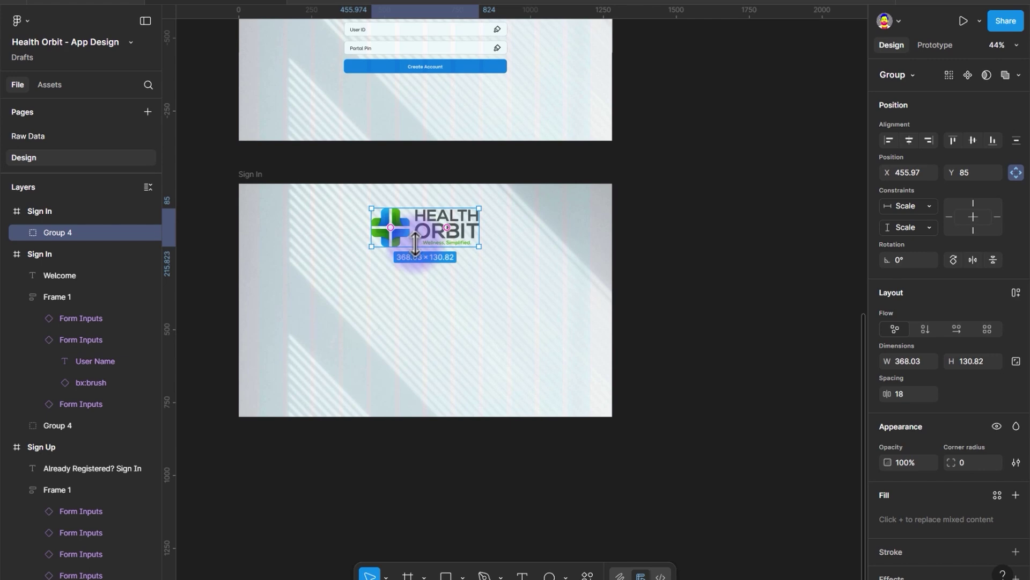
drag(414, 244, 414, 229)
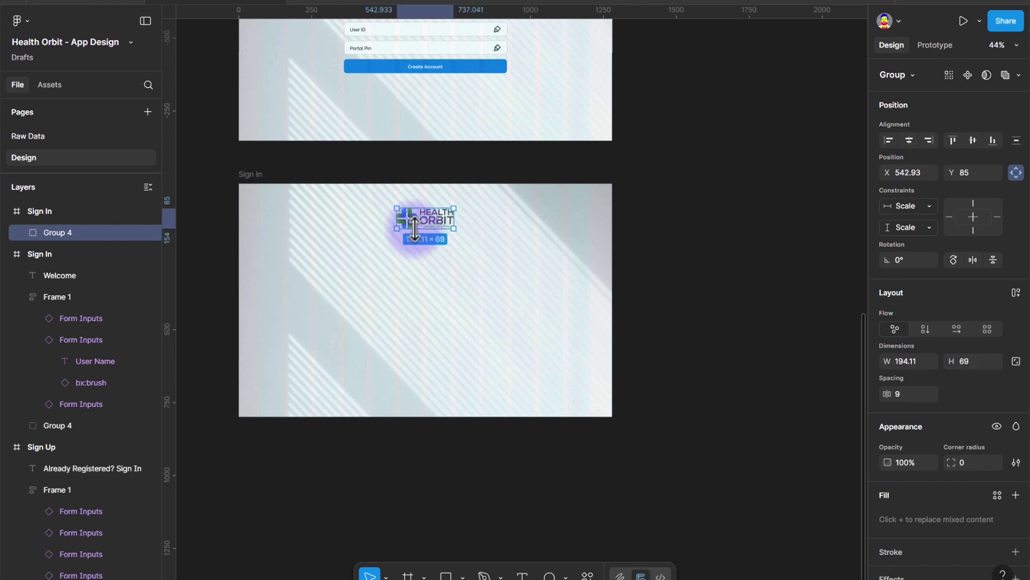
Rename the lower Sign In copy "Home Page".
click(257, 174)
double_click(259, 173)
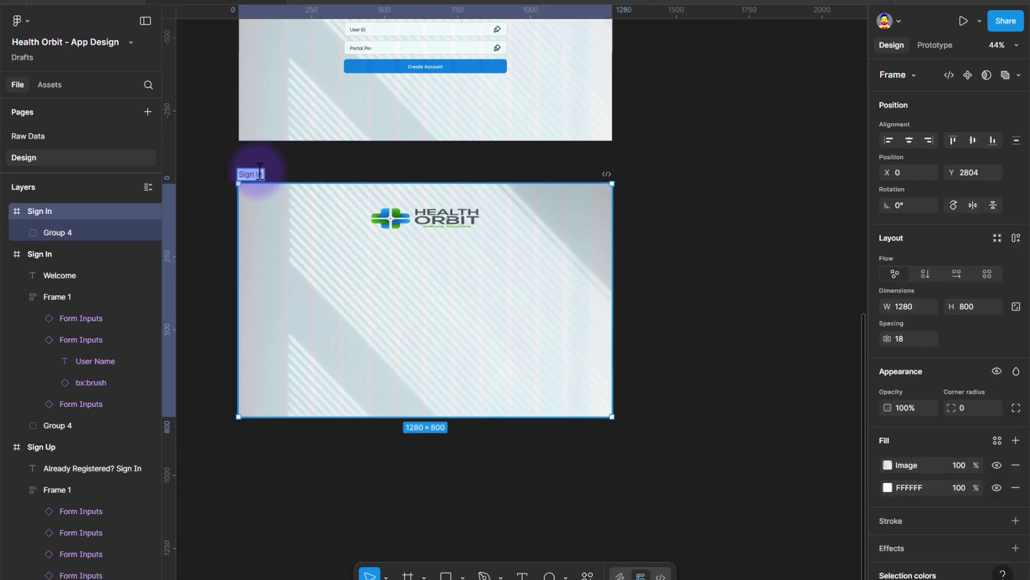
text(Home PAge)
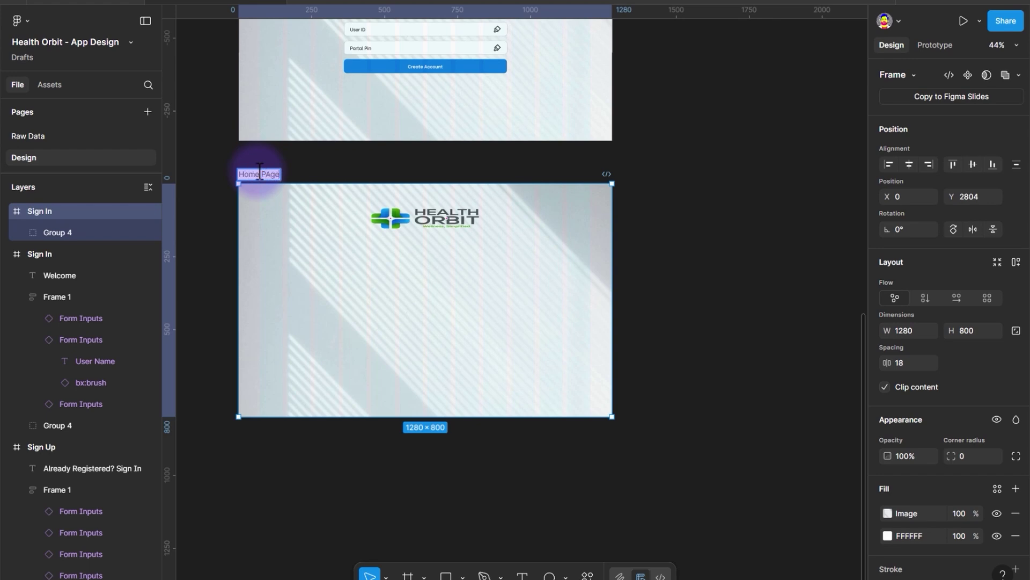
mouse_move(266, 175)
mouse_down()
mouse_move(276, 183)
mouse_move(269, 178)
mouse_up()
text(age)
click(436, 214)
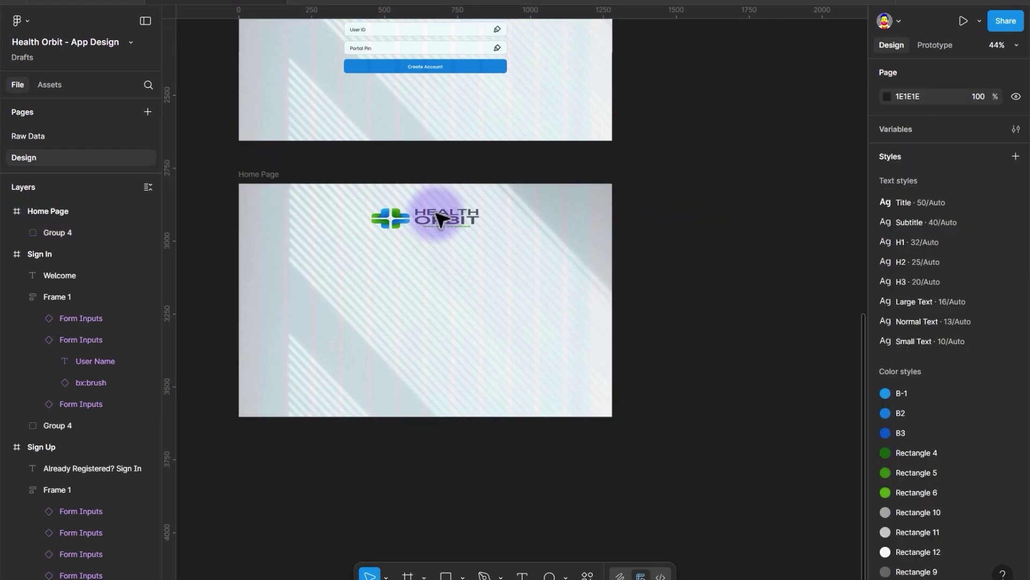
Delete the "HEALTH ORBIT" lettering from inside the Home Page frame's logo group.
click(439, 217)
double_click(439, 217)
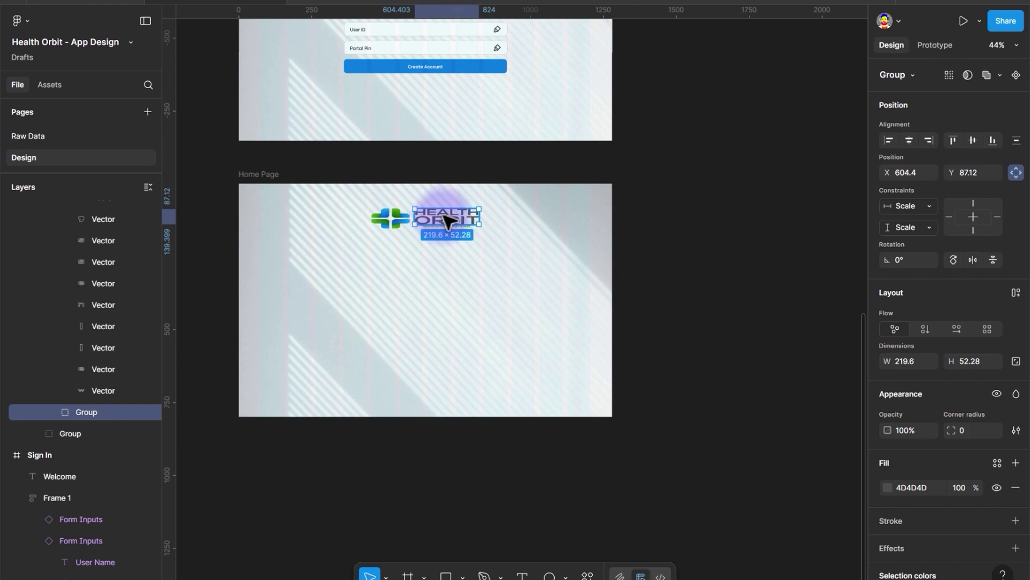
key(Delete)
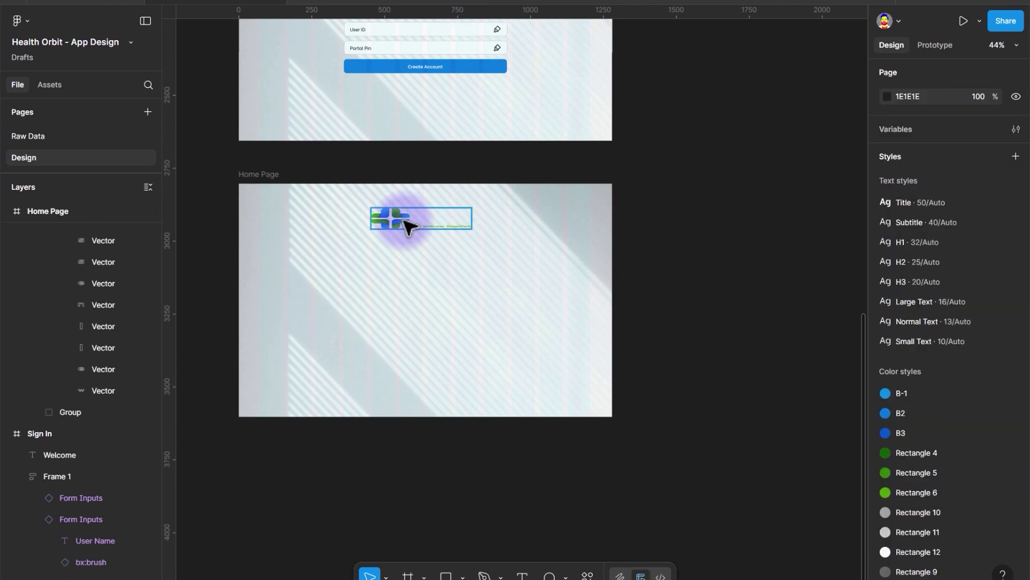
Delete the remaining logo group from the Home Page frame.
click(407, 225)
key(Delete)
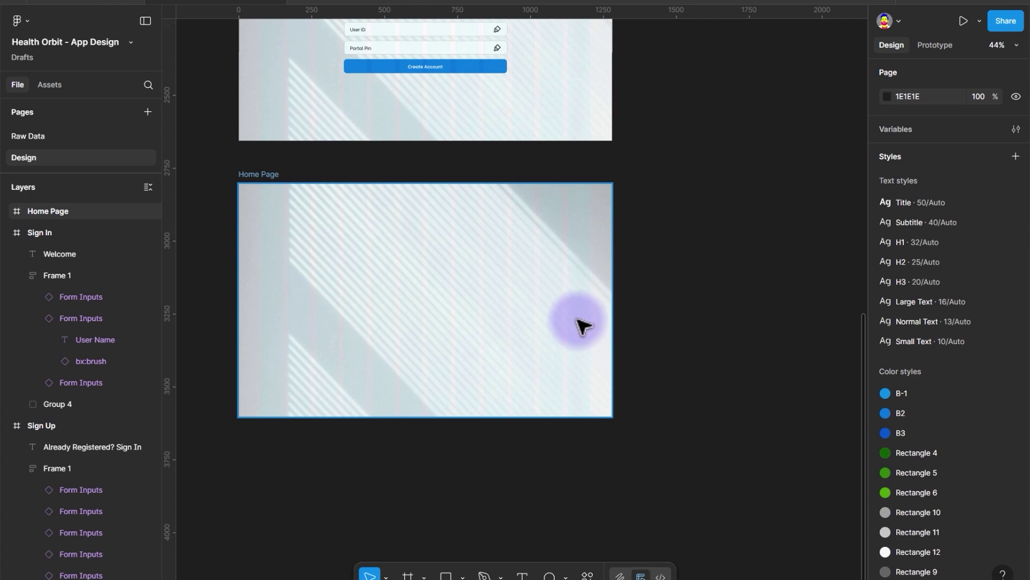
Change the label of the blue button in the Sign In form to "Sign In".
scroll(577, 318, up, 3)
scroll(445, 214, up, 1)
scroll(447, 219, up, 4)
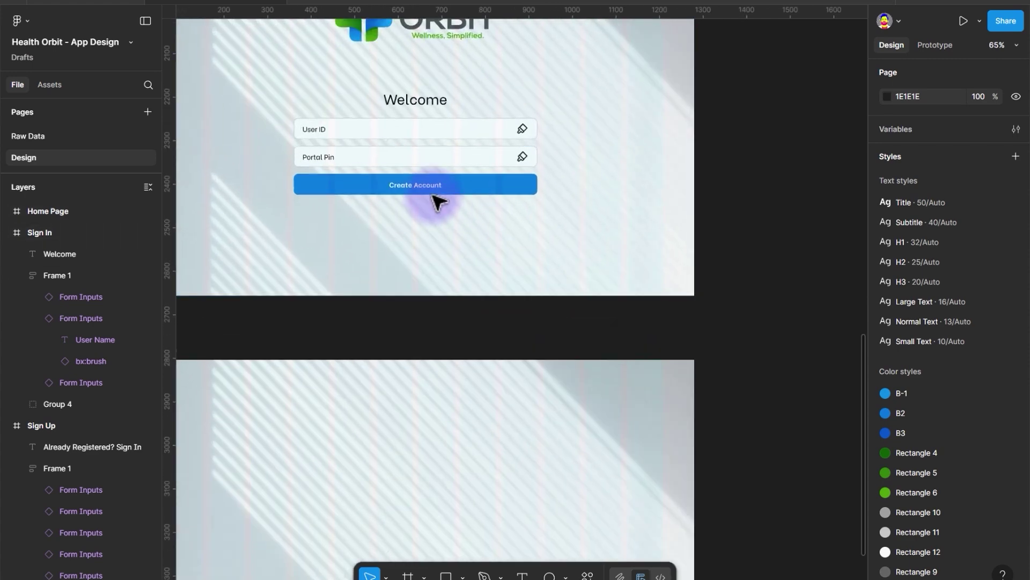
click(430, 193)
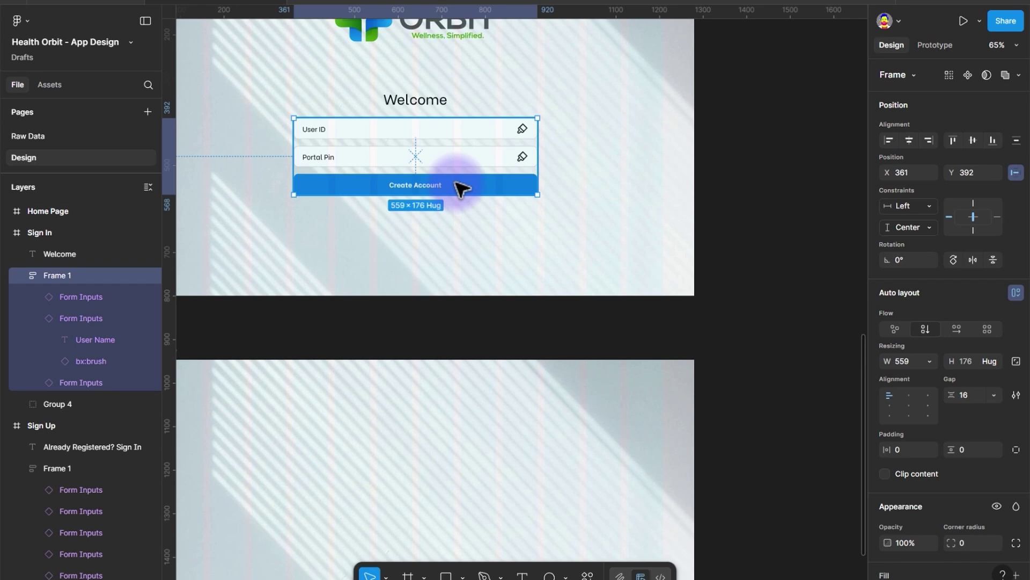
double_click(456, 184)
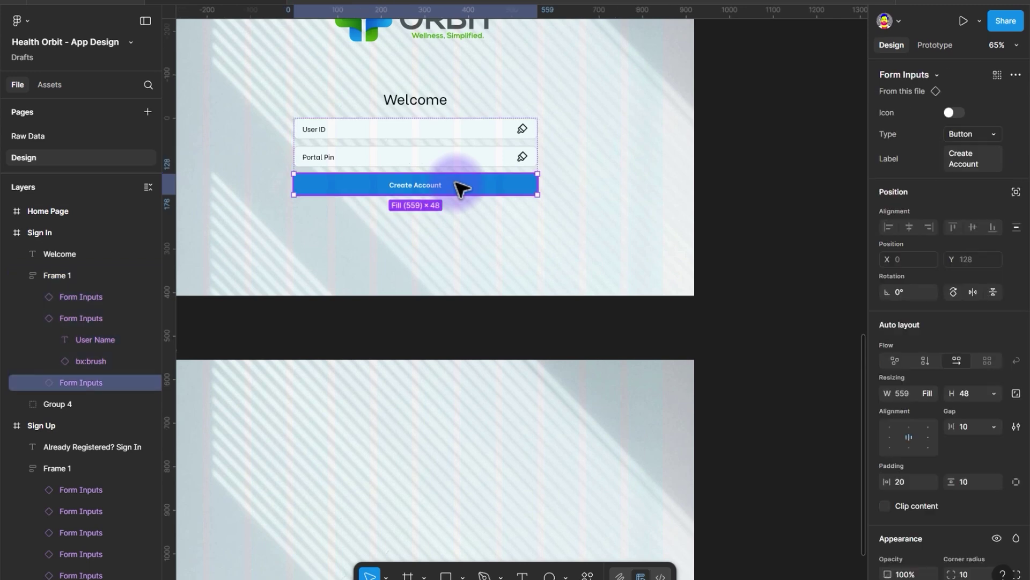
click(965, 160)
text(S)
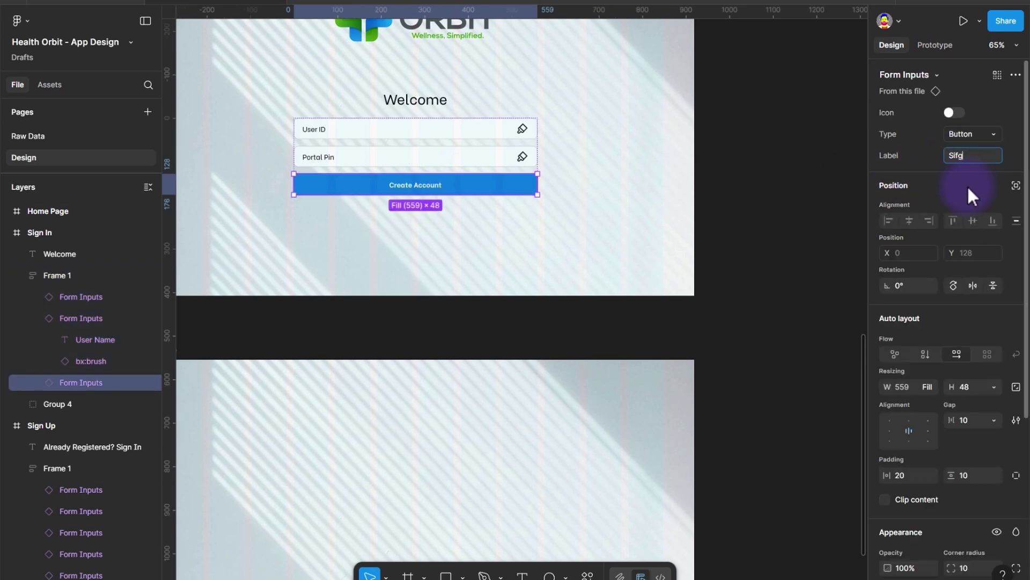
text(ign In)
key(Return)
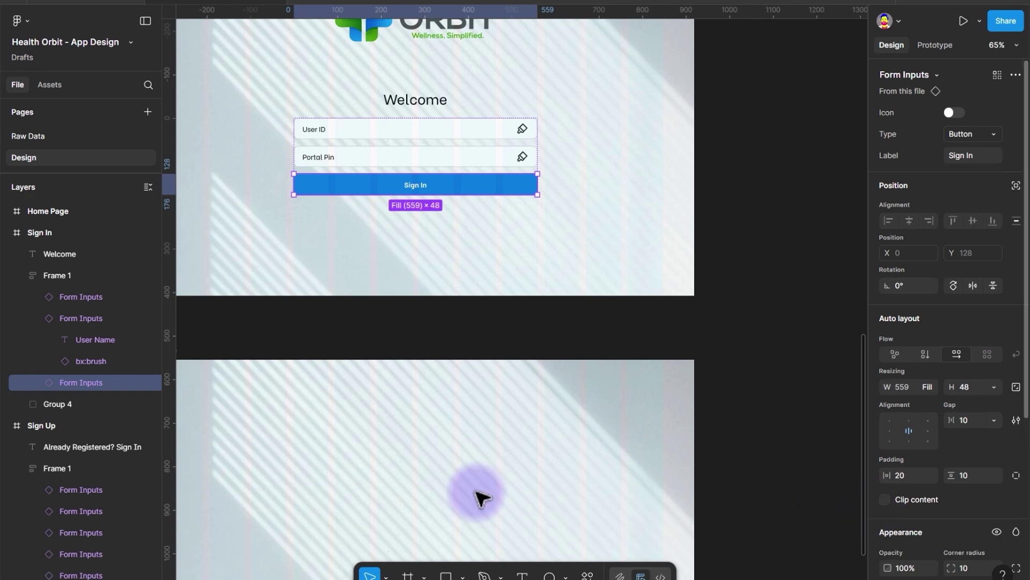
Add the text "ABC Clinic" in the upper left area of the Home Page frame.
scroll(370, 471, down, 20)
key(Escape)
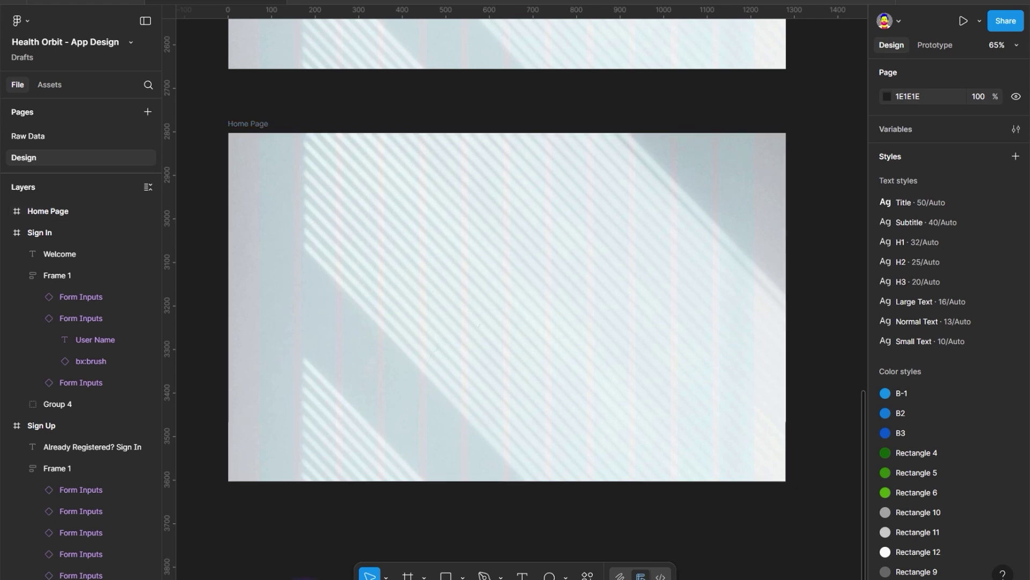
key(t)
click(308, 213)
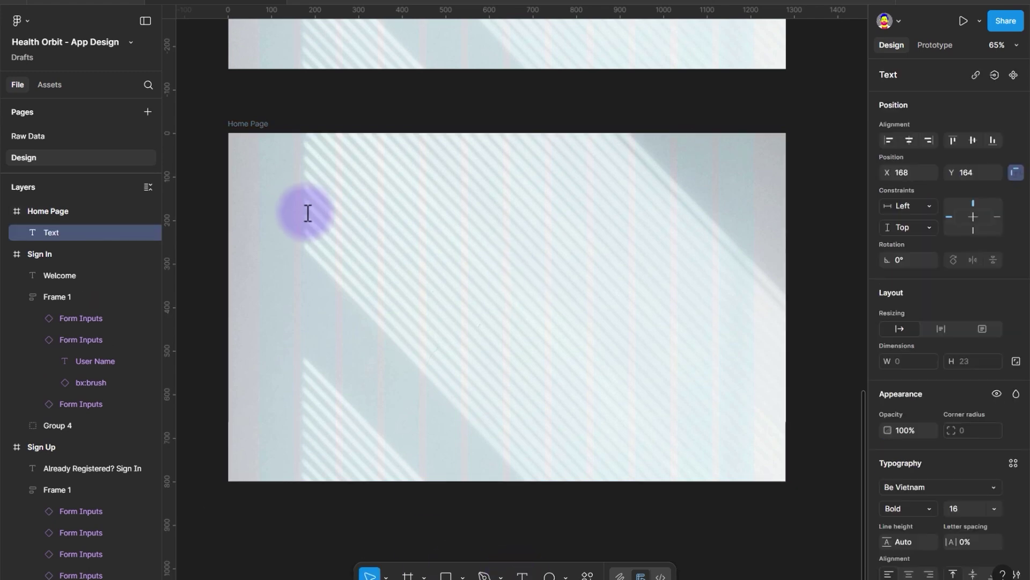
text(ABC Clinic,)
key(BackSpace)
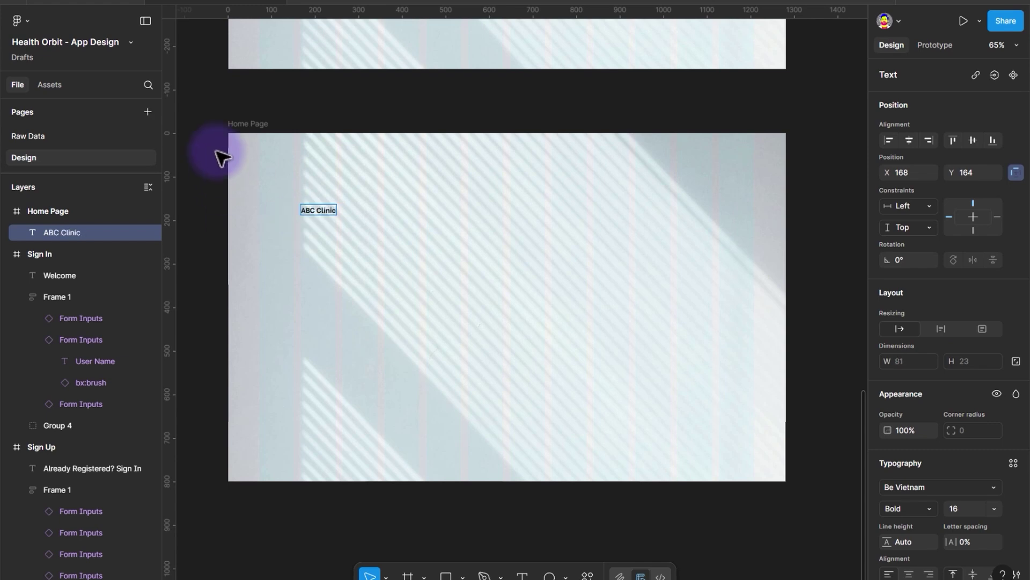
key(Escape)
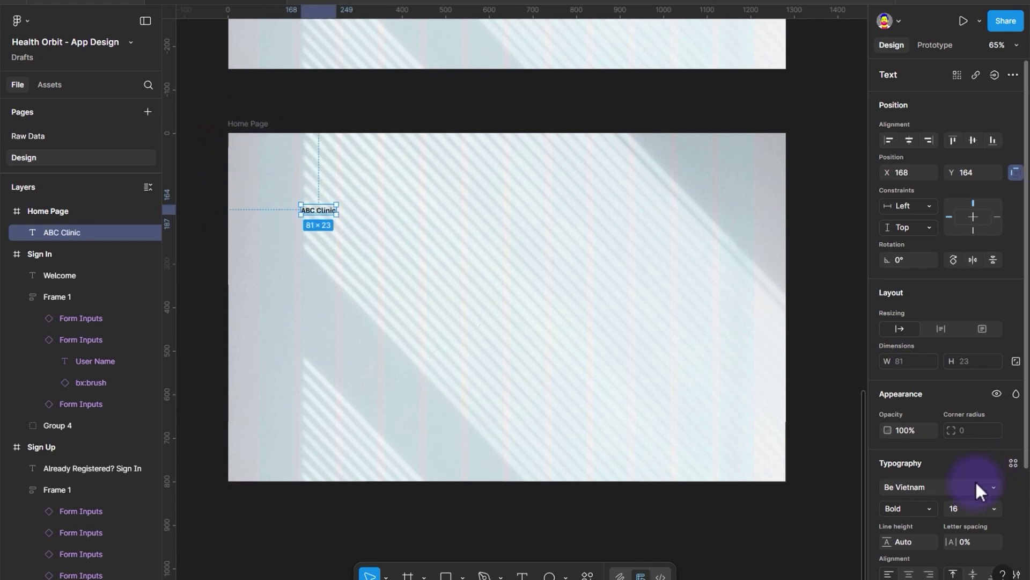
Apply the Title text style to the "ABC Clinic" text and move it near the top middle of the Home Page frame.
click(1014, 464)
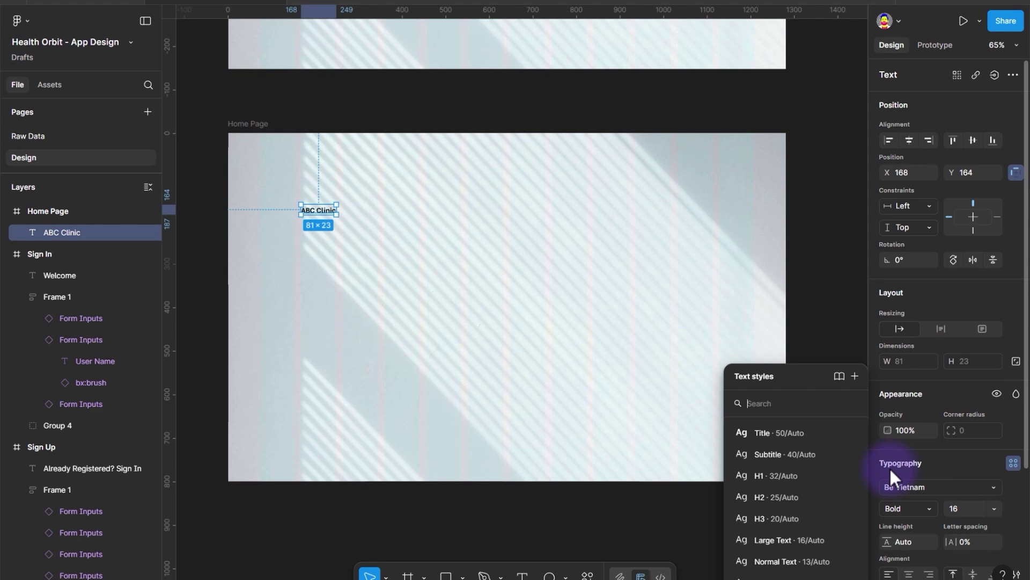
click(792, 433)
drag(378, 214, 523, 164)
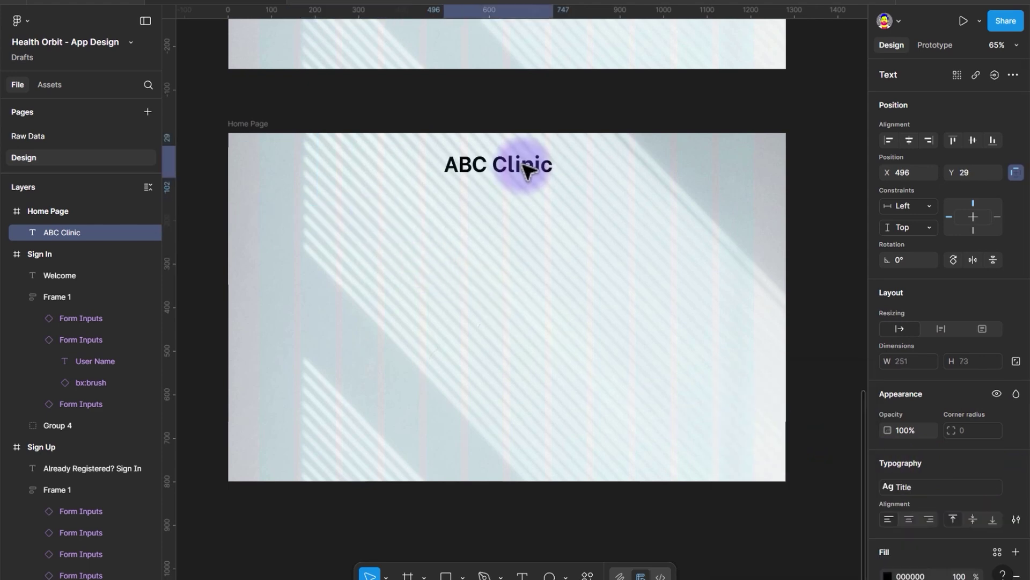
Fill the "ABC Clinic" text with the B2 colour style and centre it horizontally in the frame.
click(997, 552)
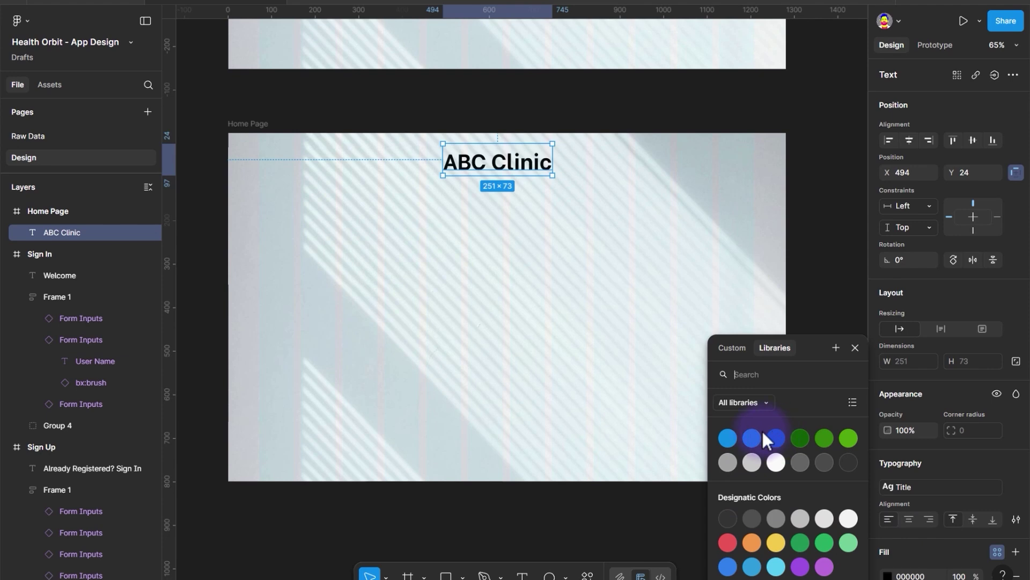
click(729, 437)
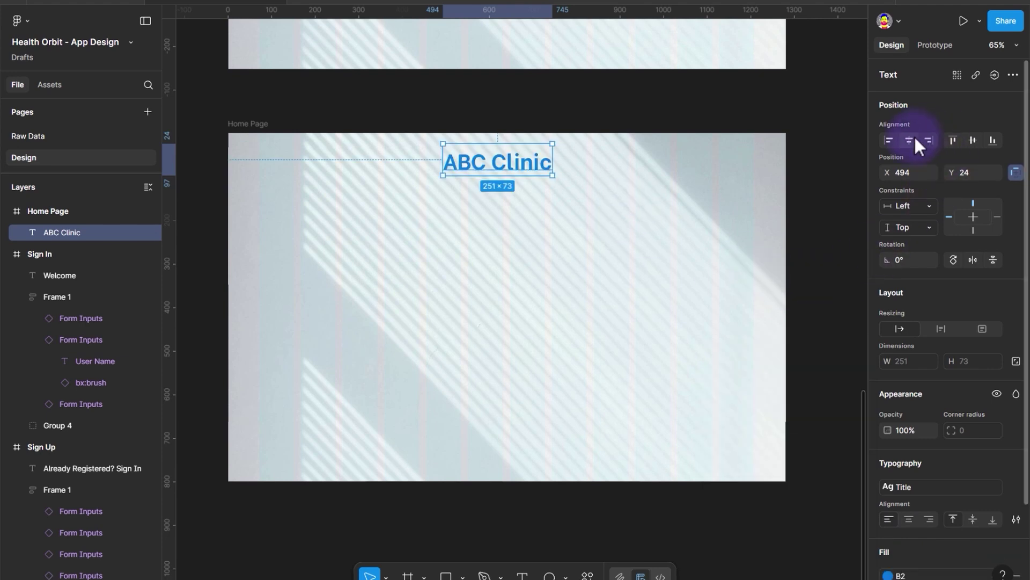
click(909, 140)
key(Escape)
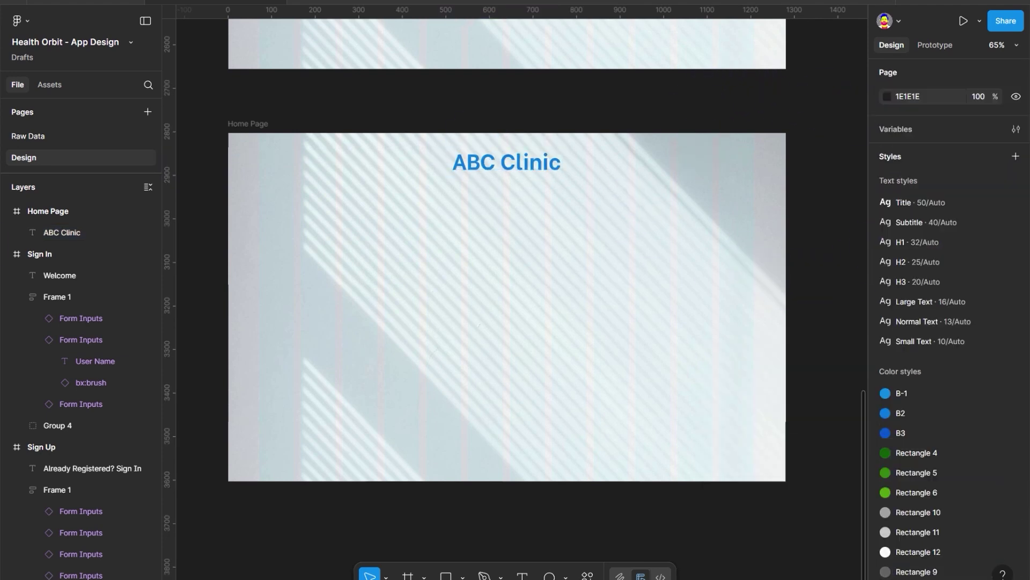
Remove the prototype connection leading from the Welcome text in the Sign In frame.
scroll(590, 268, up, 7)
click(934, 45)
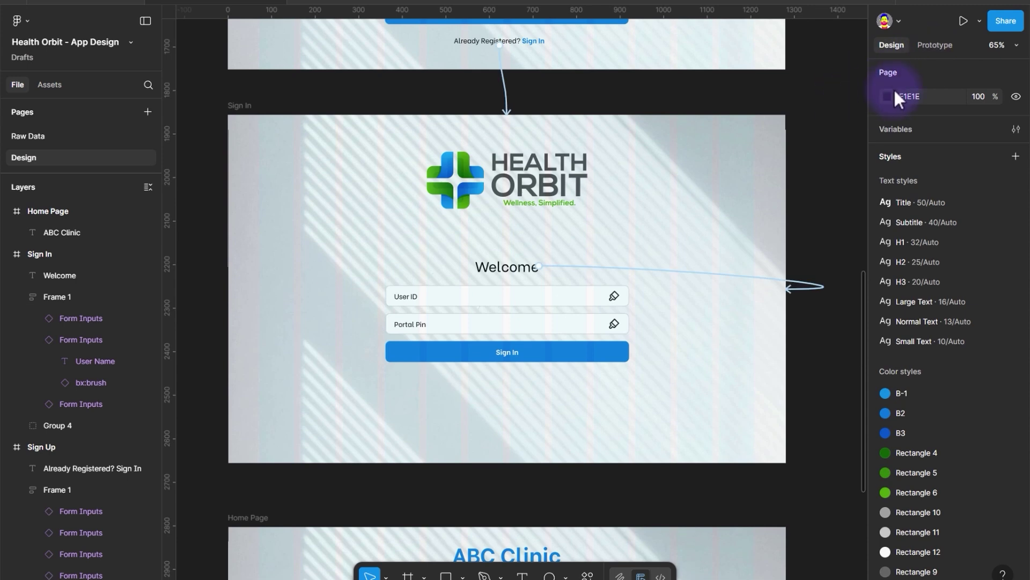
drag(816, 290, 622, 270)
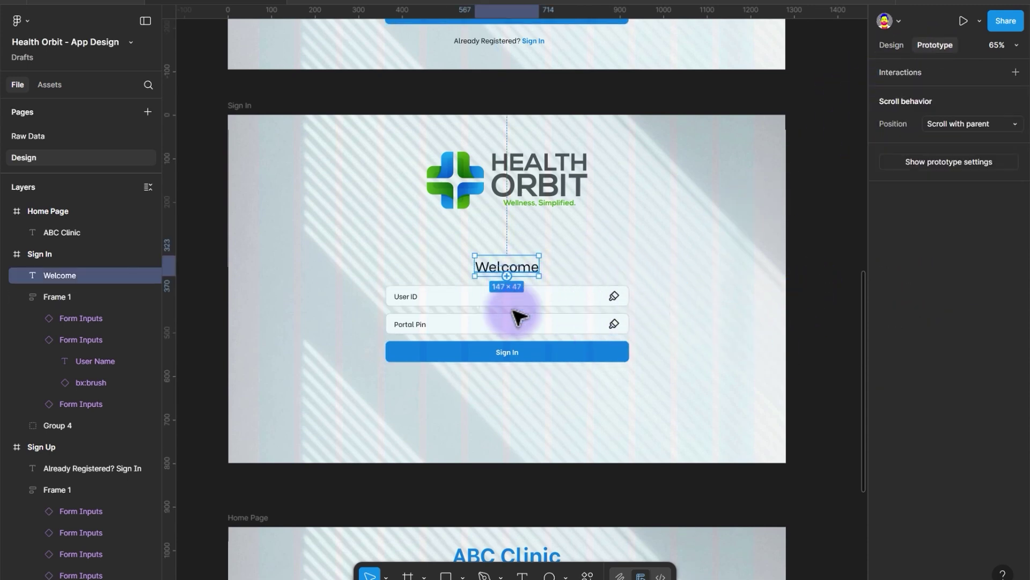
Connect the blue Sign In button to the Home Page frame with an on-tap prototype interaction.
click(540, 356)
click(544, 355)
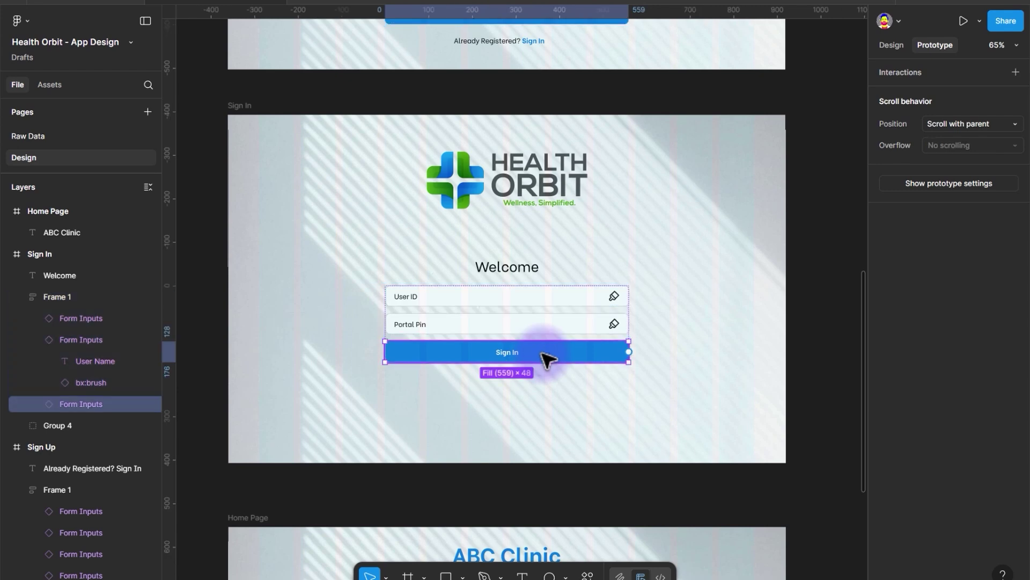
drag(507, 362, 578, 559)
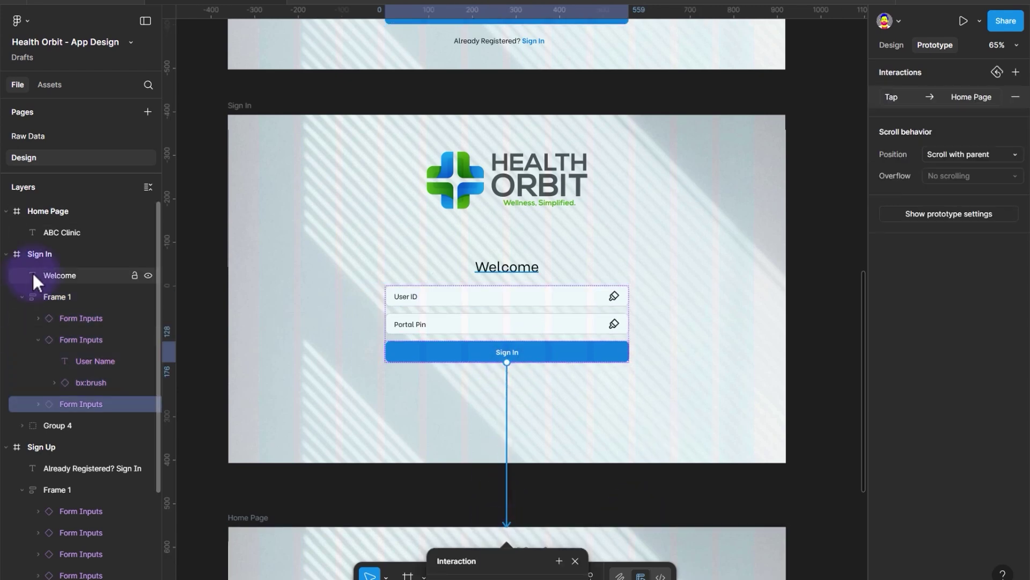
scroll(639, 478, down, 6)
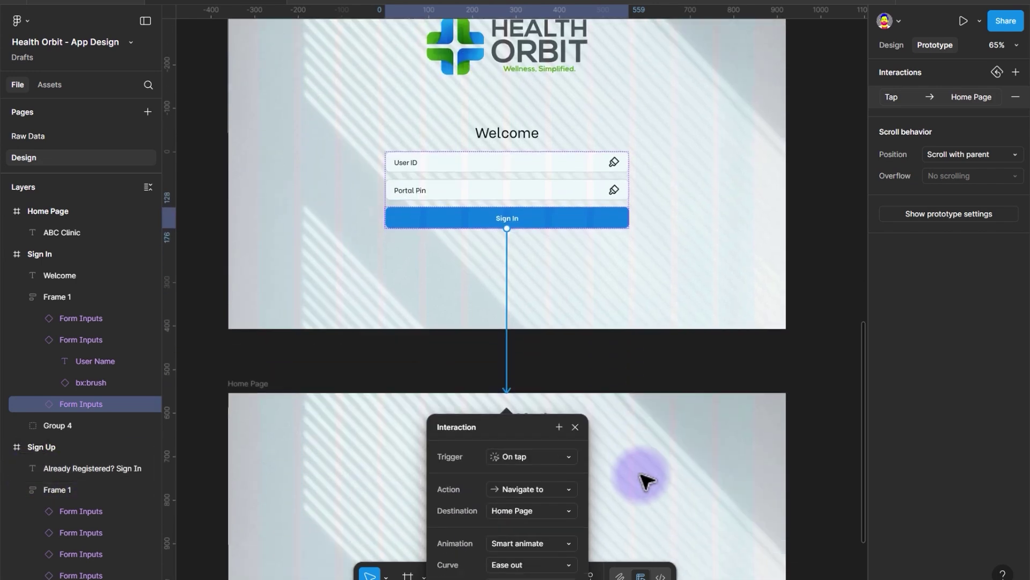
click(639, 478)
Change the fill of the "ABC Clinic" heading to the Gray 2 colour style.
click(494, 347)
scroll(494, 346, down, 3)
key(alt+8)
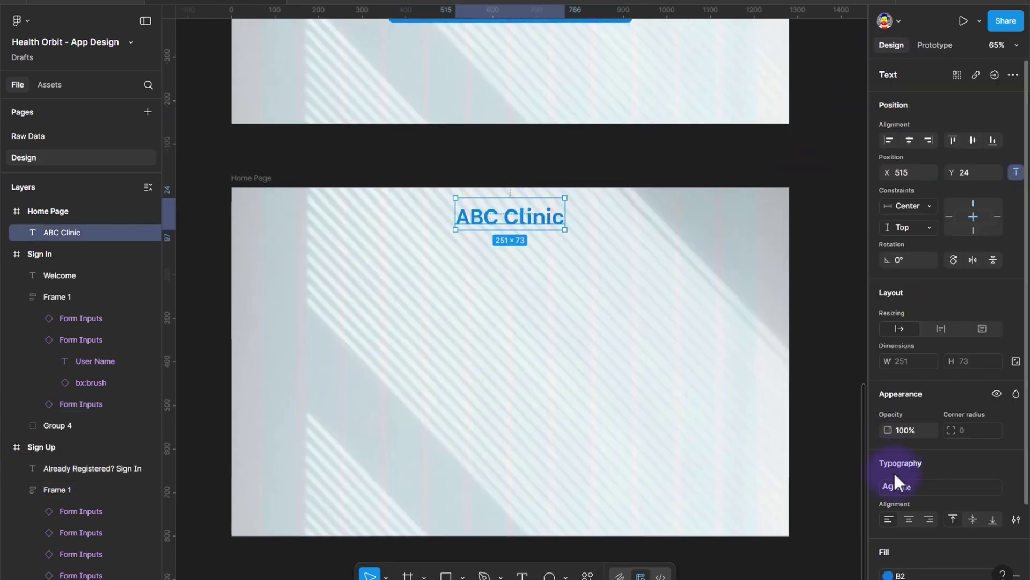
scroll(913, 525, down, 3)
click(888, 467)
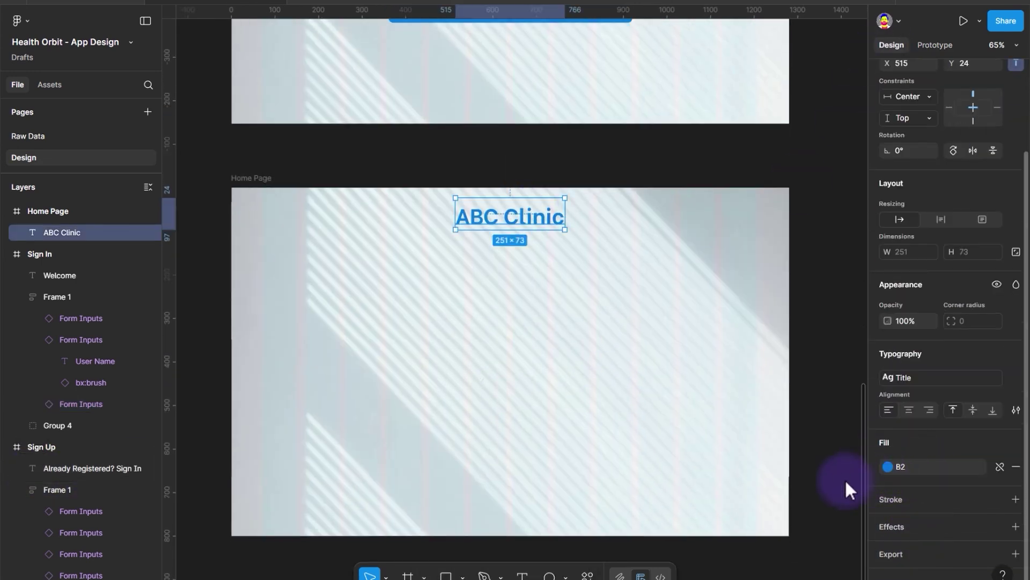
click(751, 518)
key(Escape)
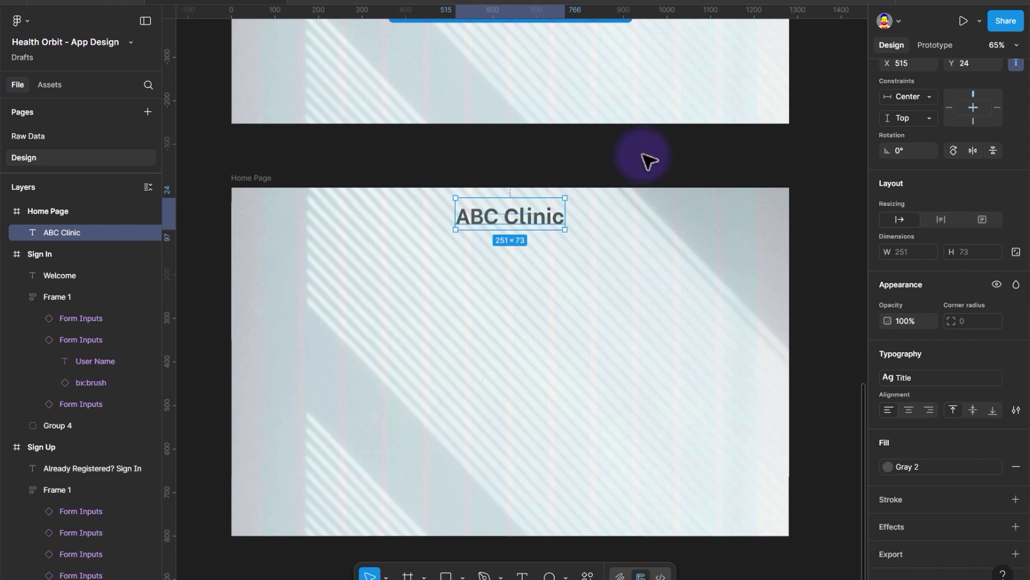
Extend the Home Page heading to "Welcome to ABC Clinic" and centre the text horizontally in the frame.
double_click(470, 220)
click(470, 220)
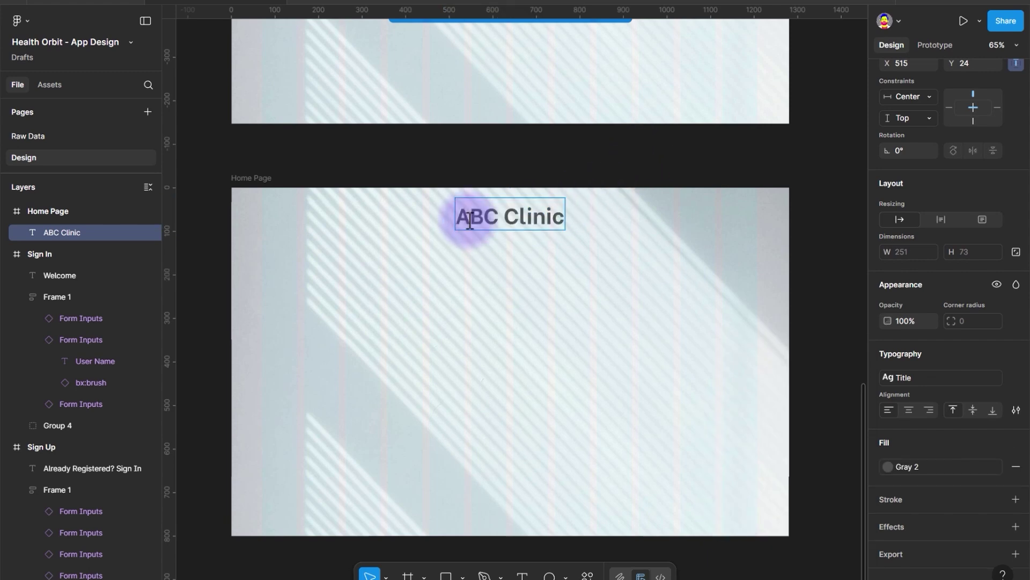
text(Wel)
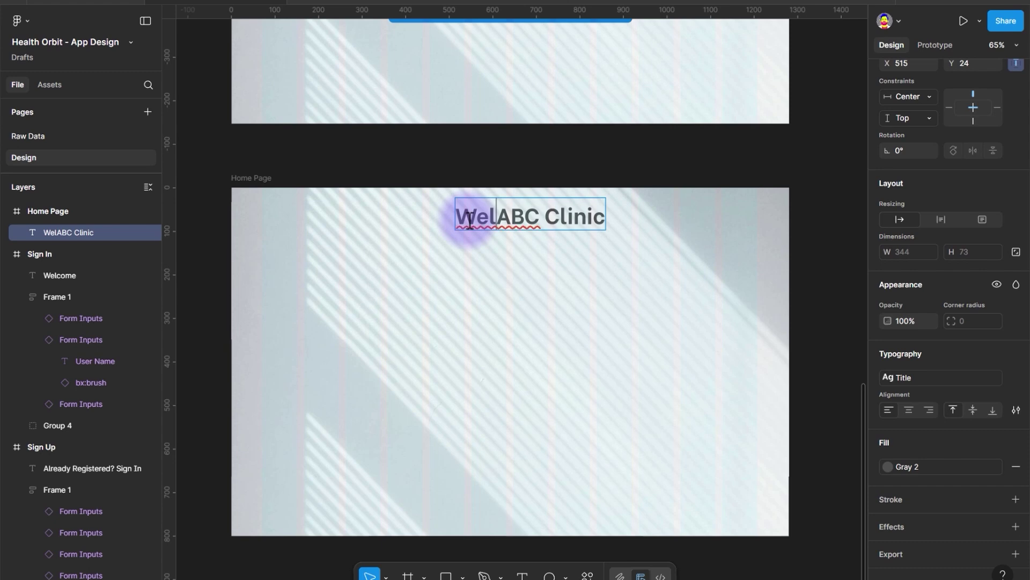
text(come to)
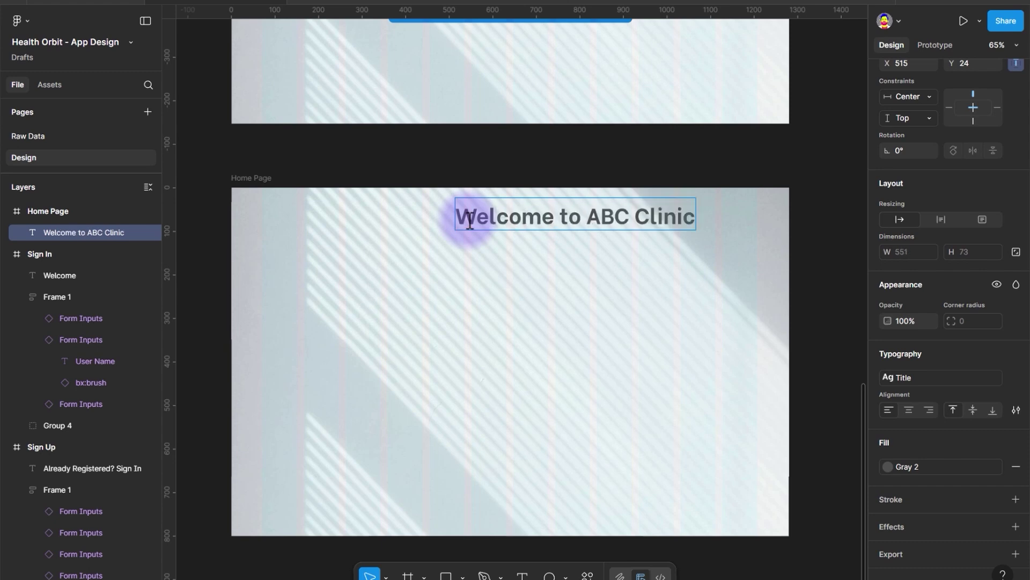
click(912, 408)
key(alt+h)
key(Escape)
Add the text "Get Token" near the middle of the Home Page frame.
key(t)
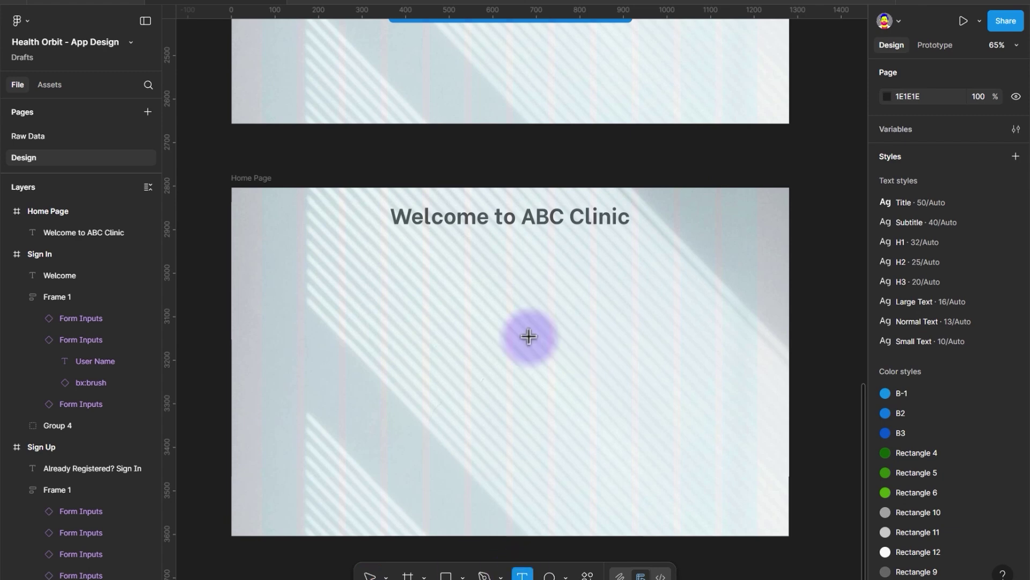
click(529, 336)
text(Get)
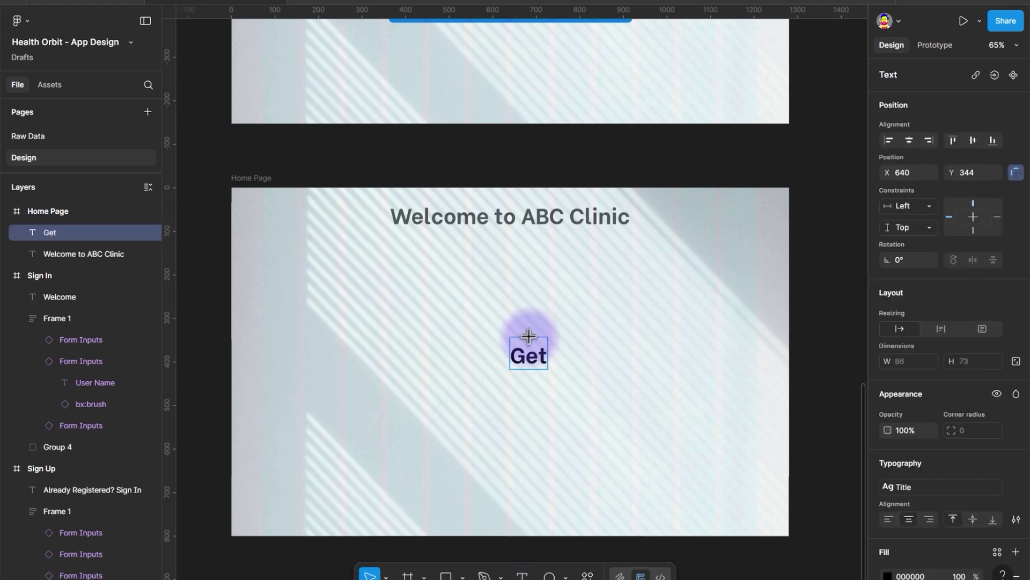
text( Token)
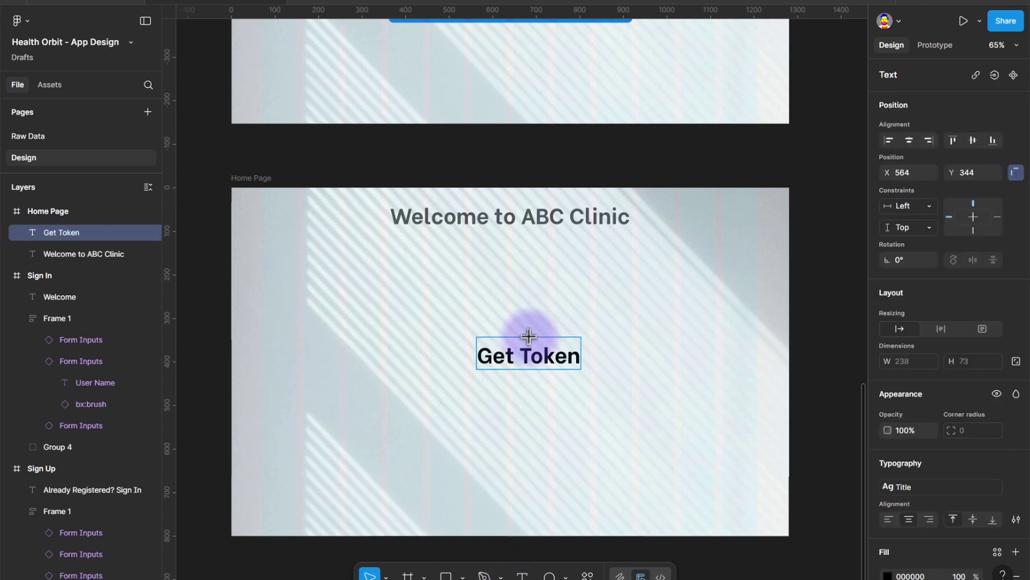
click(362, 207)
Apply the Subtitle text style to "Get Token" and move it to about X 841, Y 400 in the Home Page frame.
drag(570, 354, 636, 313)
click(939, 487)
click(805, 453)
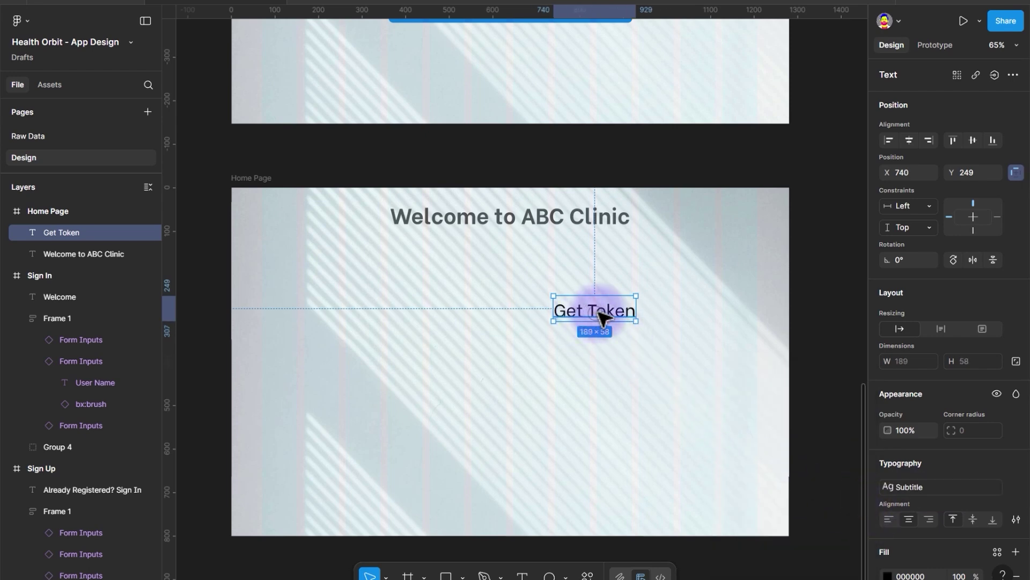
drag(601, 316, 645, 383)
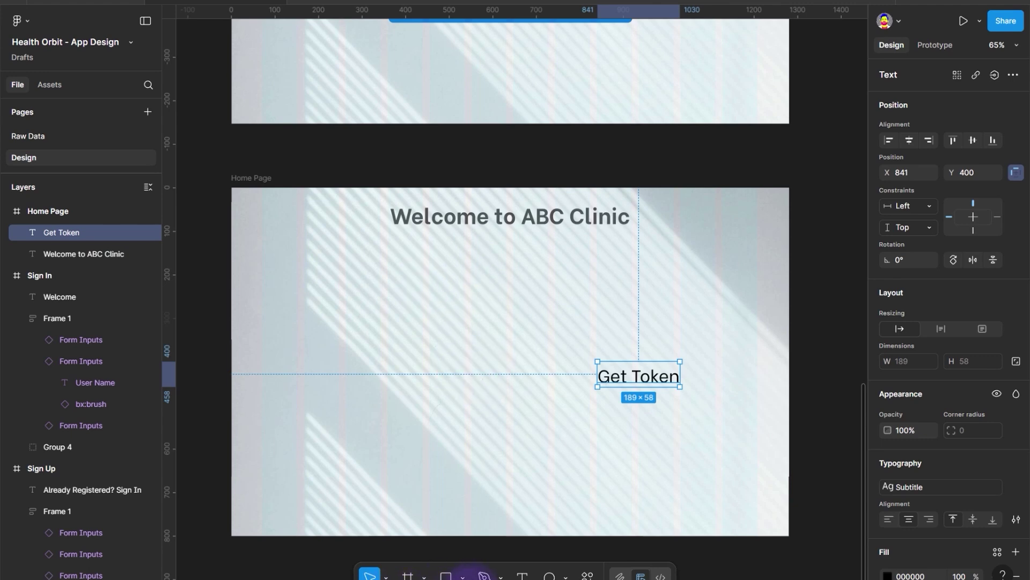
Add the text "00025" below the left part of the Home Page heading, at about X 337, Y 241.
click(522, 574)
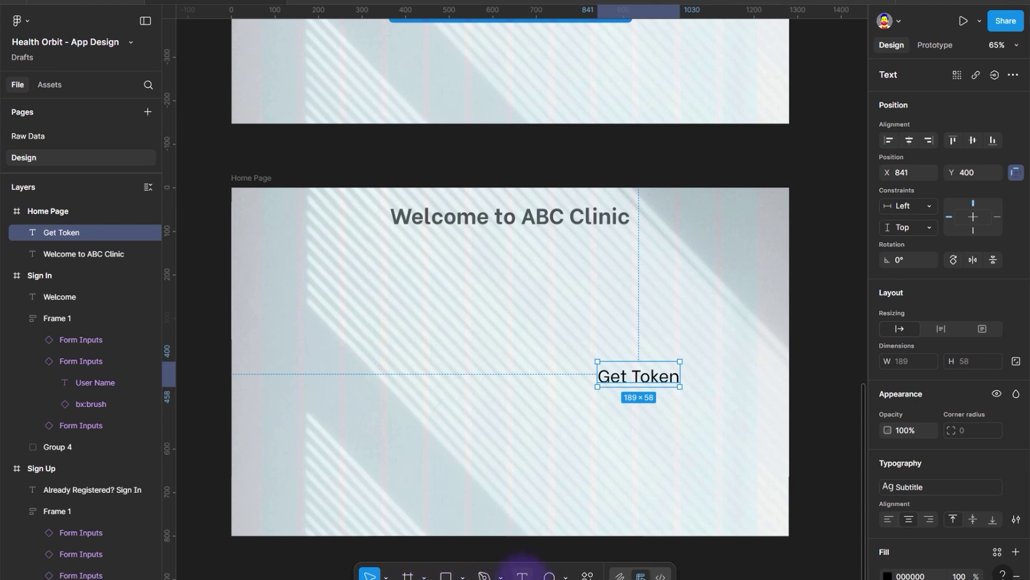
click(403, 292)
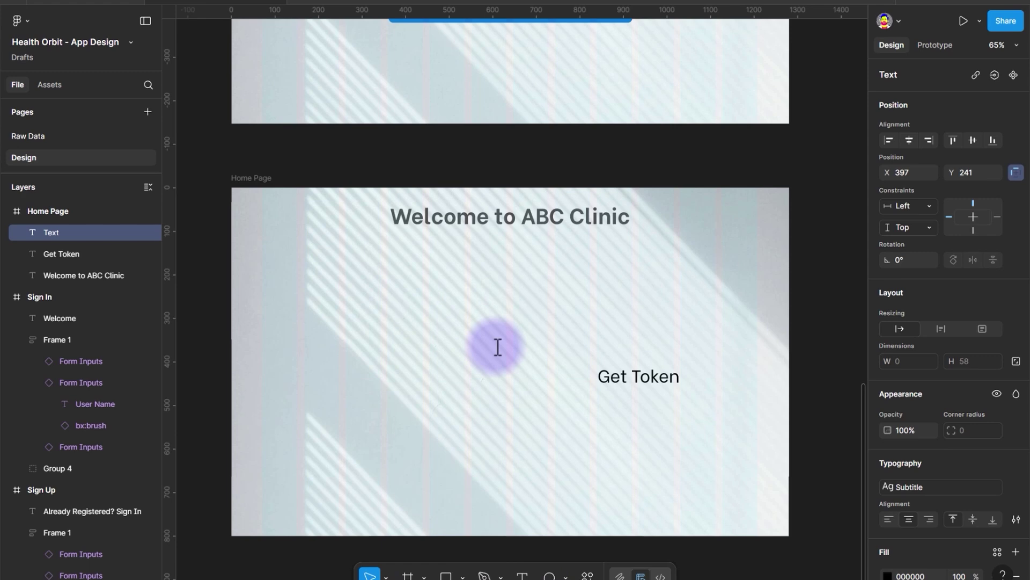
text(00025)
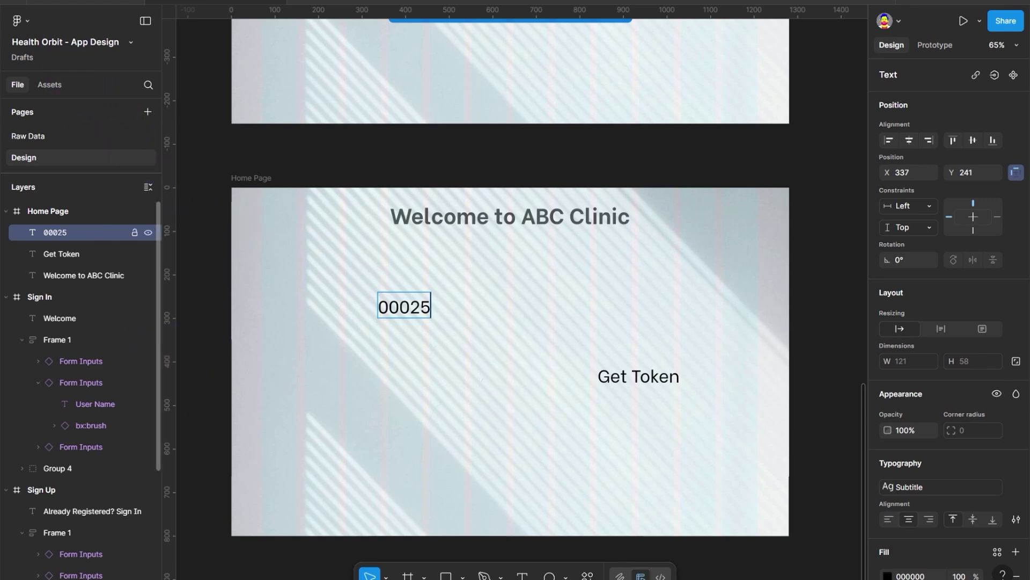
click(370, 575)
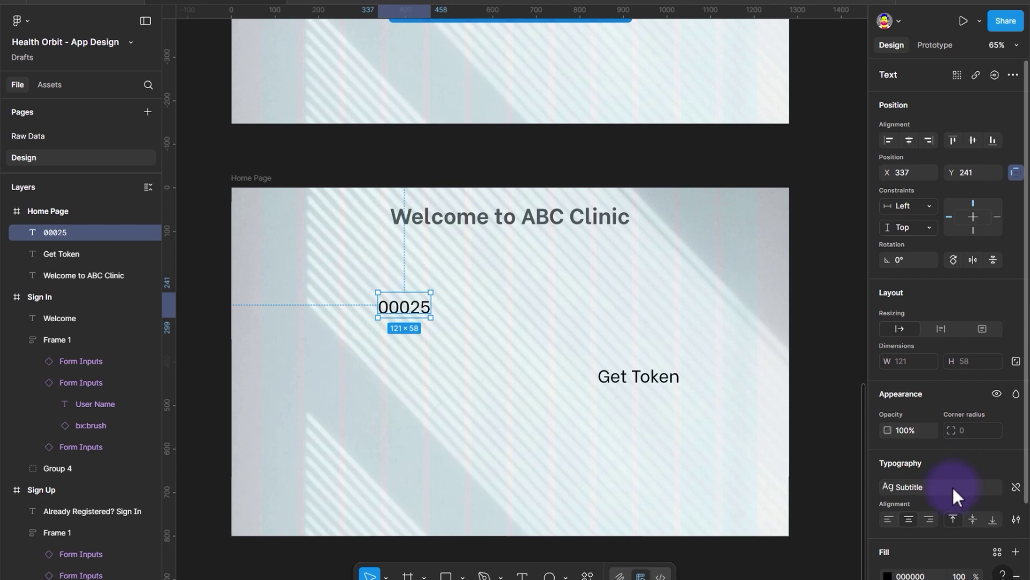
Detach the text style from "00025" and set its font to Bayon at size 150.
click(1015, 487)
click(931, 486)
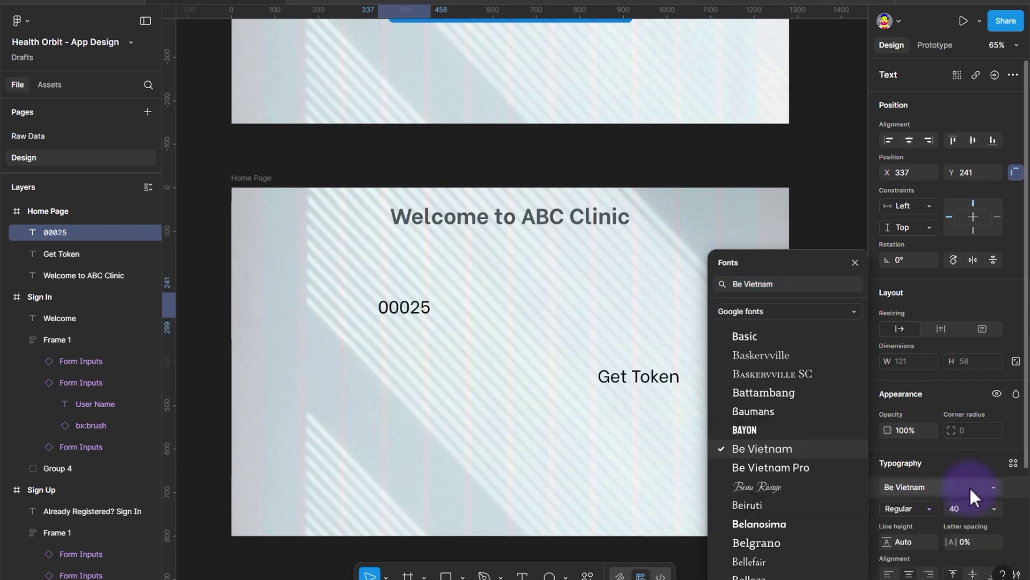
click(764, 429)
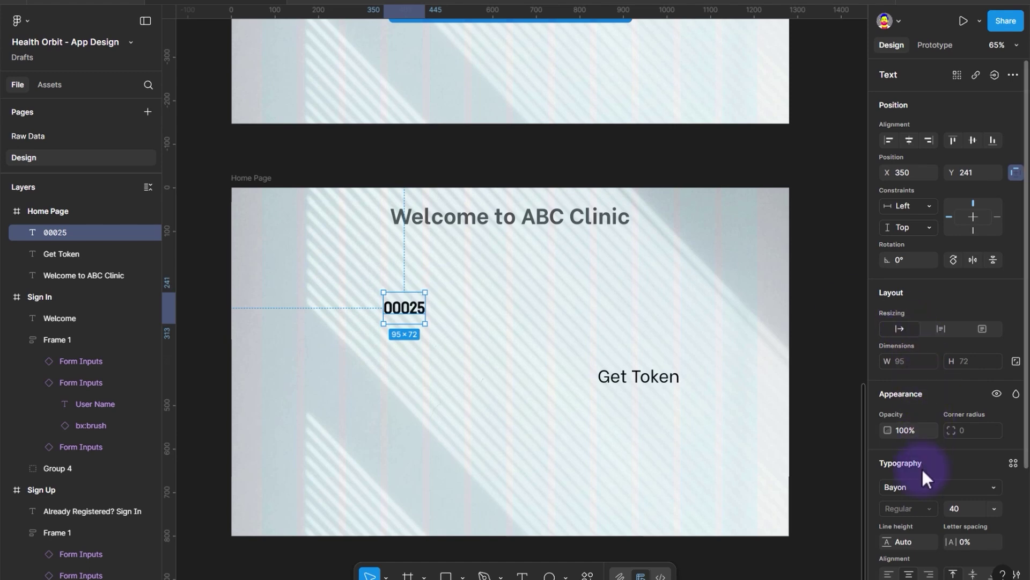
click(974, 511)
text(15)
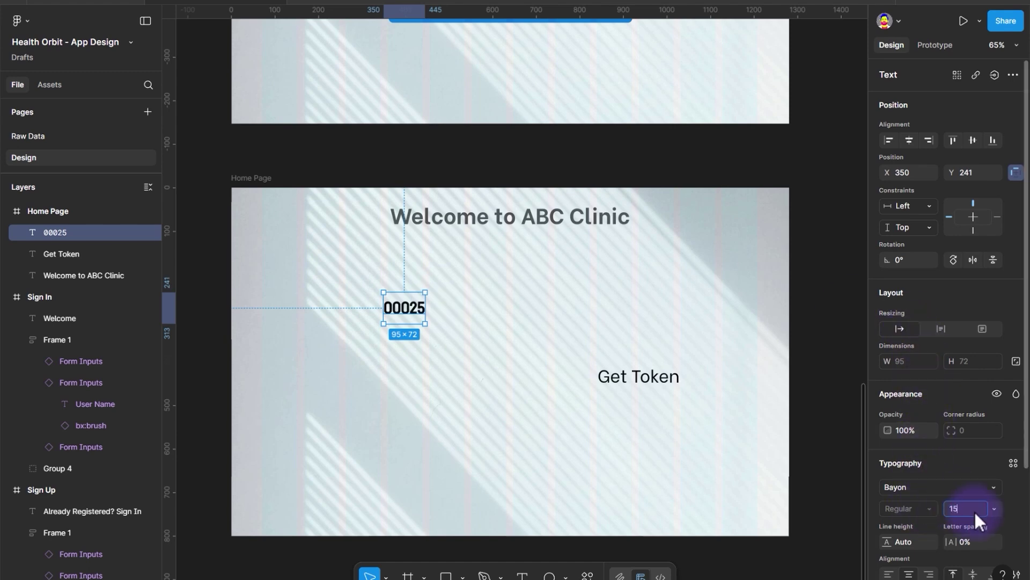
text(0)
key(Return)
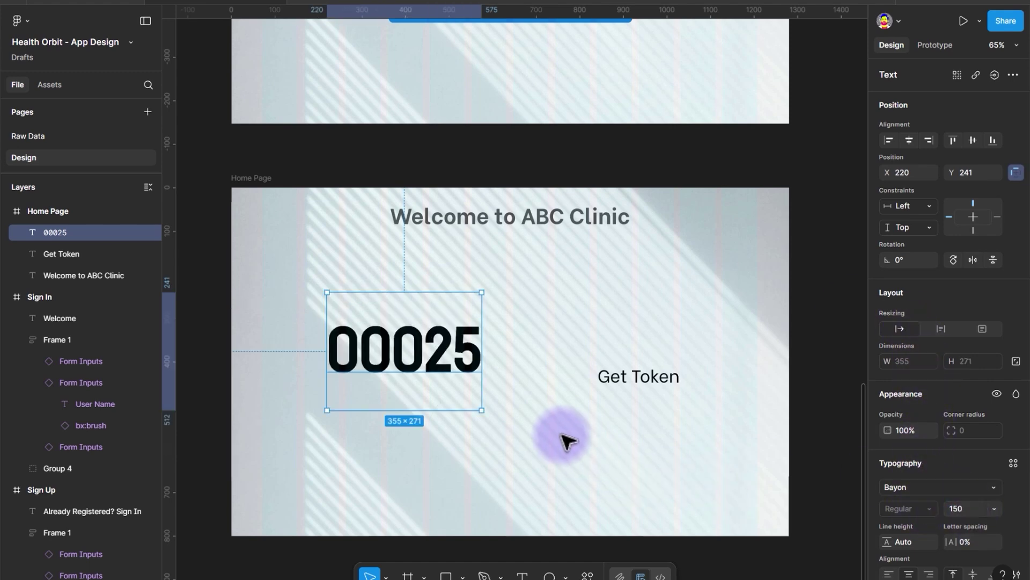
Enlarge "00025" to size 200 centred below the heading, and apply the green Rectangle 4 colour style to it.
drag(467, 349, 579, 292)
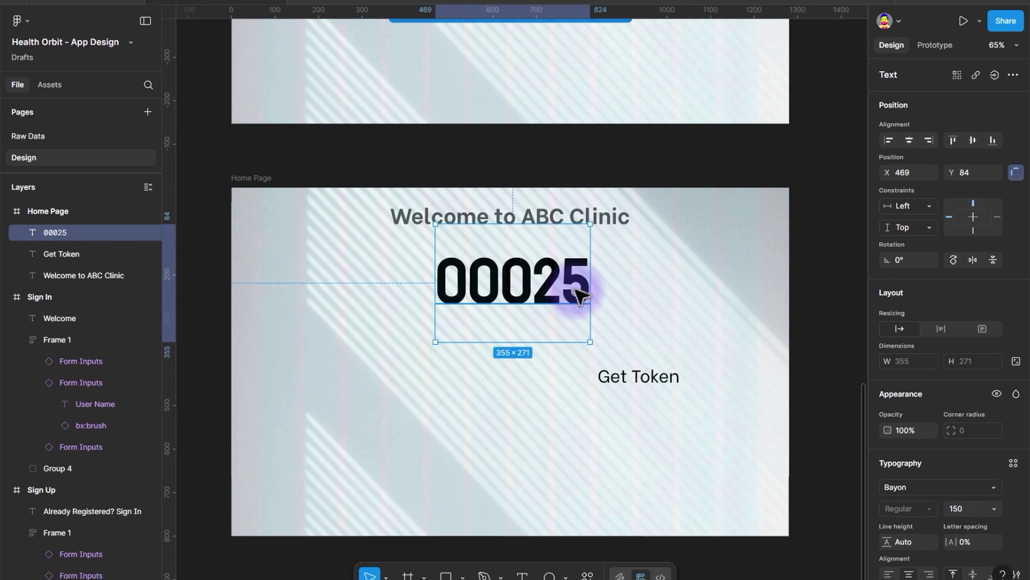
scroll(966, 462, down, 3)
click(997, 441)
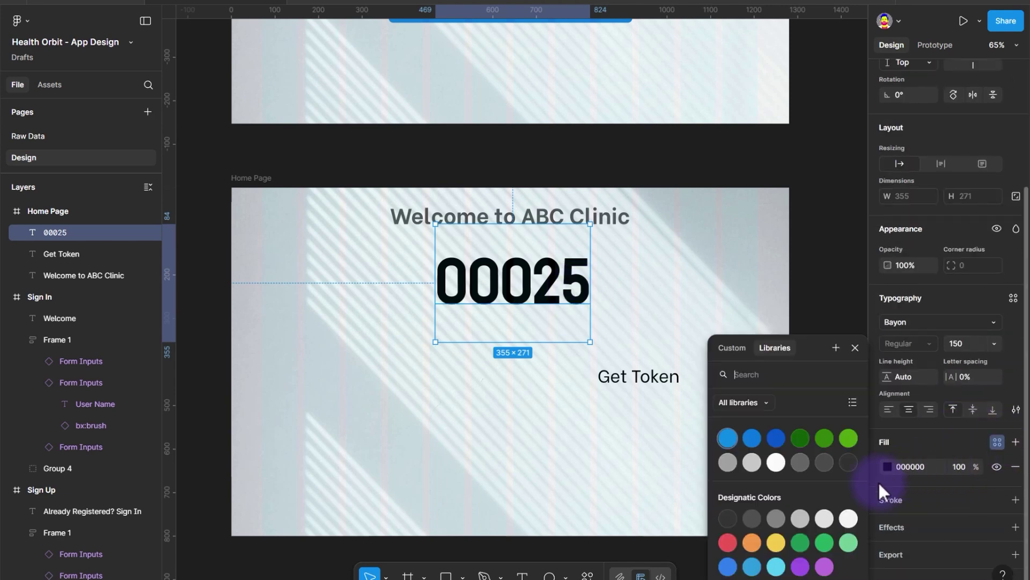
click(824, 438)
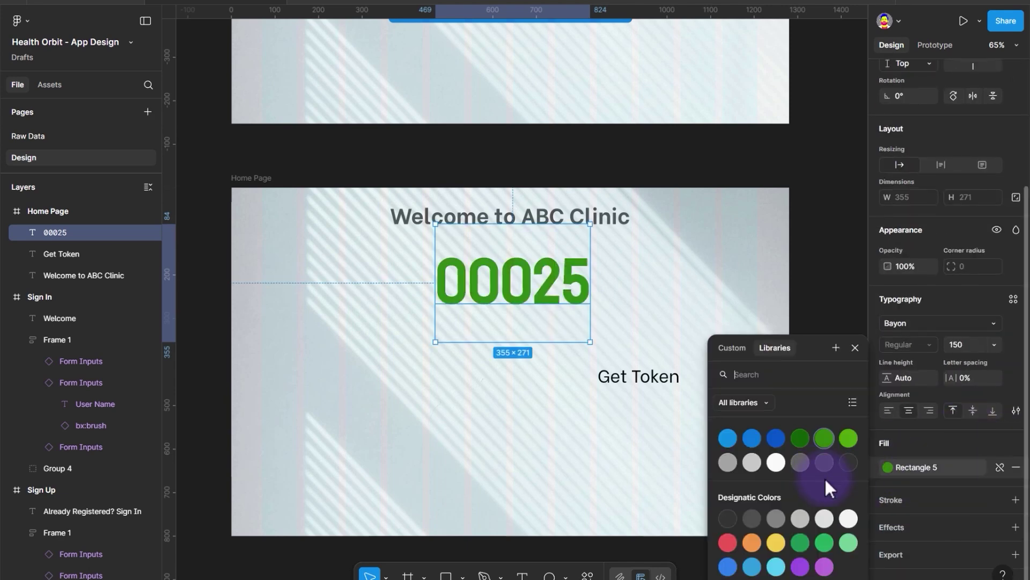
click(805, 435)
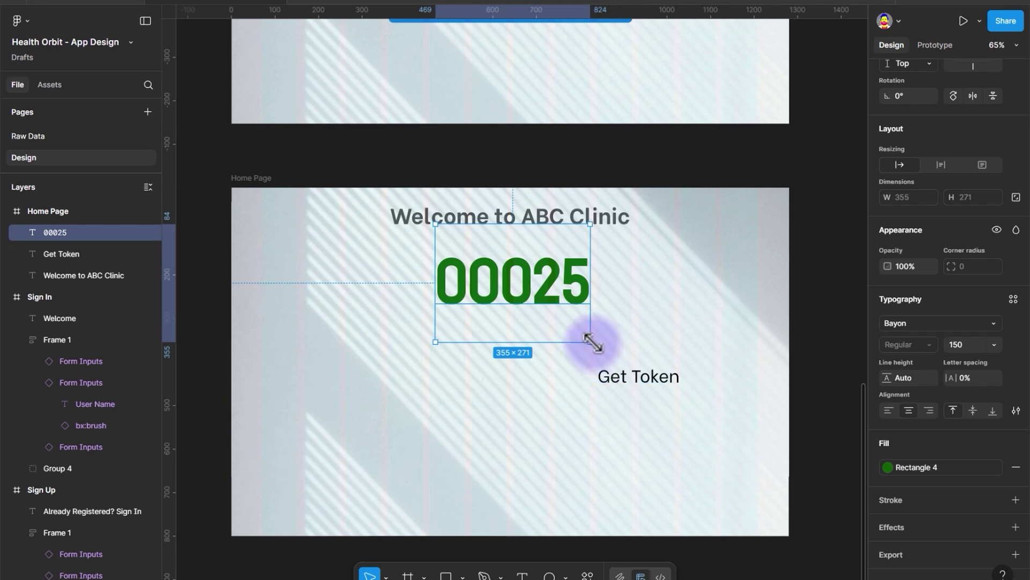
drag(575, 294, 570, 276)
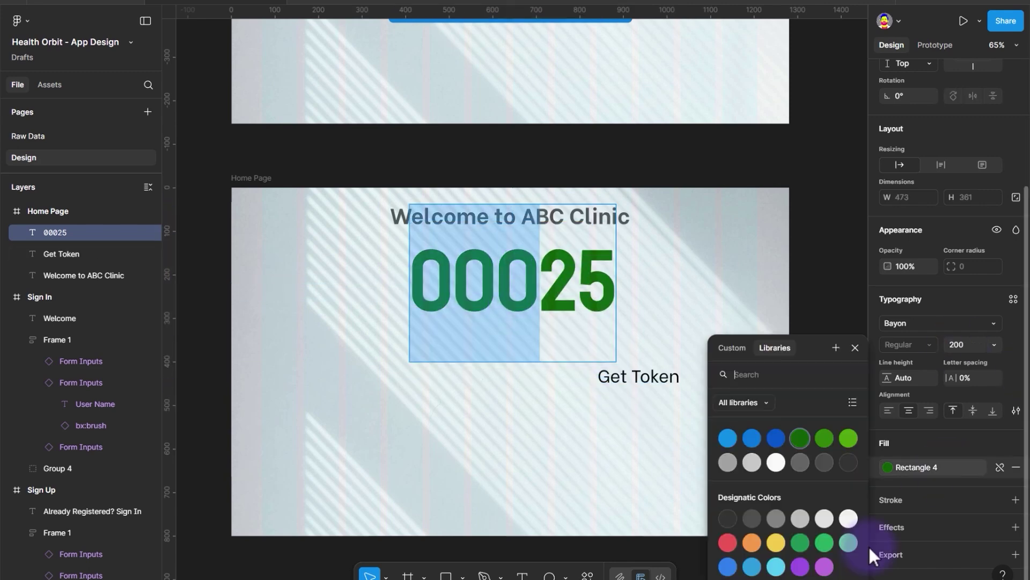
Try the grey Rectangle 10 colour style on the leading zeros of "00025" and undo it.
click(727, 463)
click(625, 333)
key(ctrl+z)
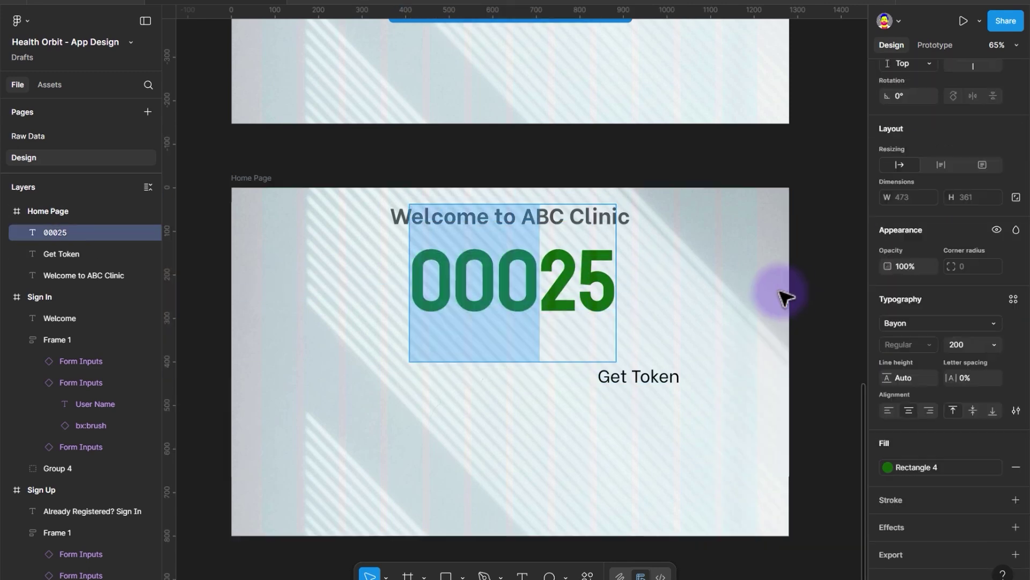
key(Escape)
key(Escape)
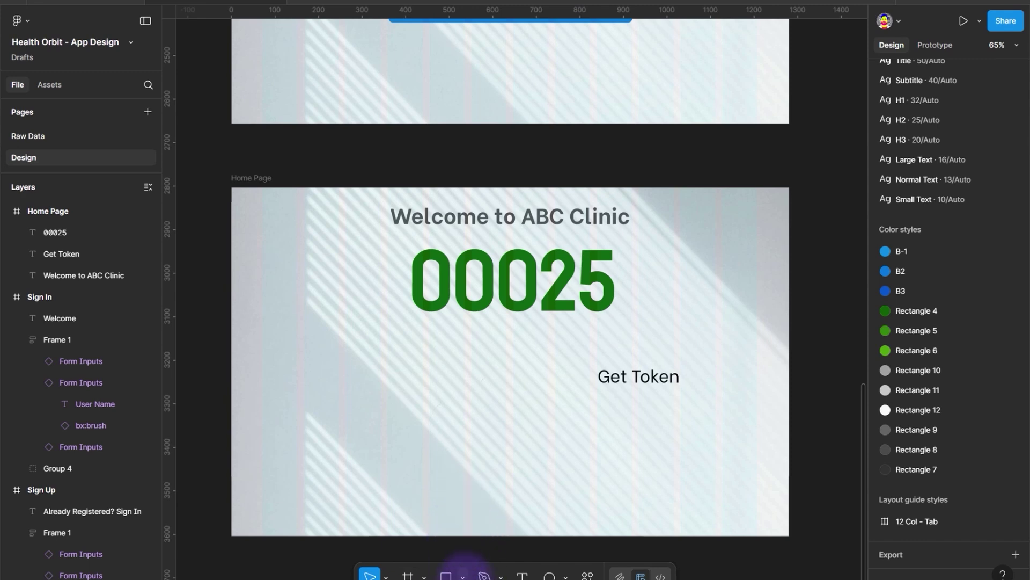
Draw a horizontal line about 944 wide below "00025", at about X 168, Y 326.
key(l)
drag(305, 329, 716, 329)
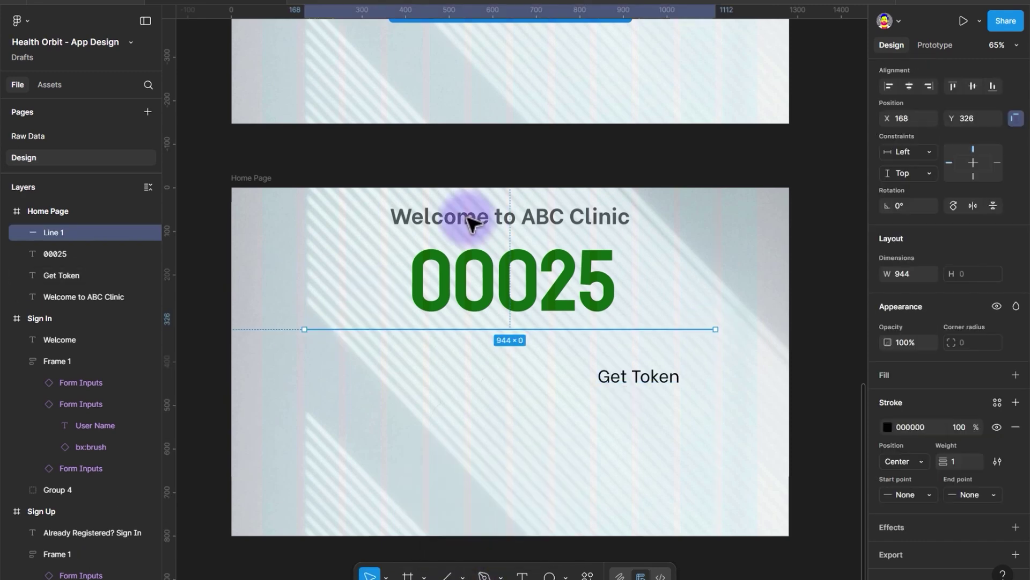
key(Escape)
Duplicate the "00025" text and change the copy to "Ticket" with "#" on a second line.
click(397, 262)
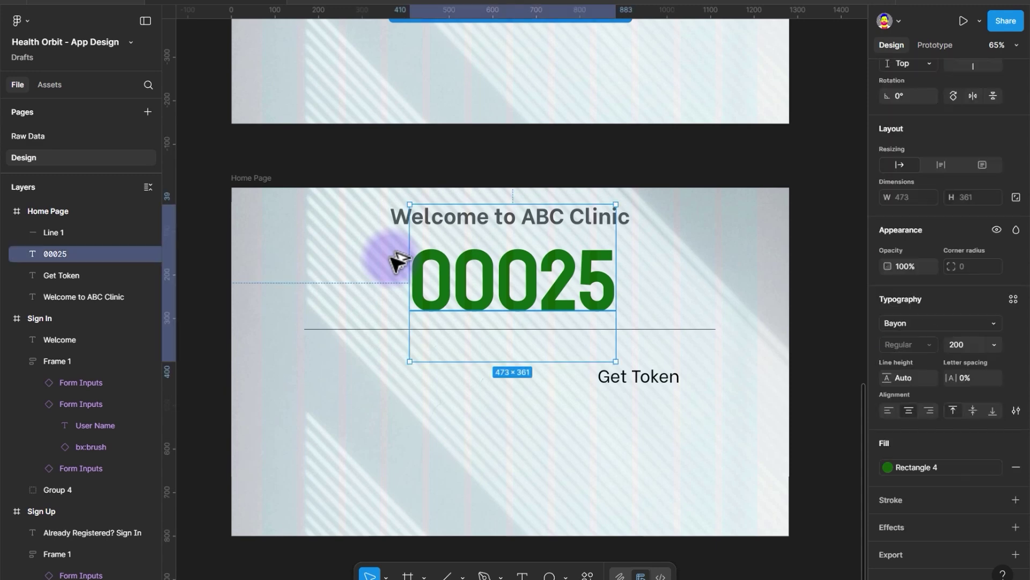
drag(397, 262, 433, 240)
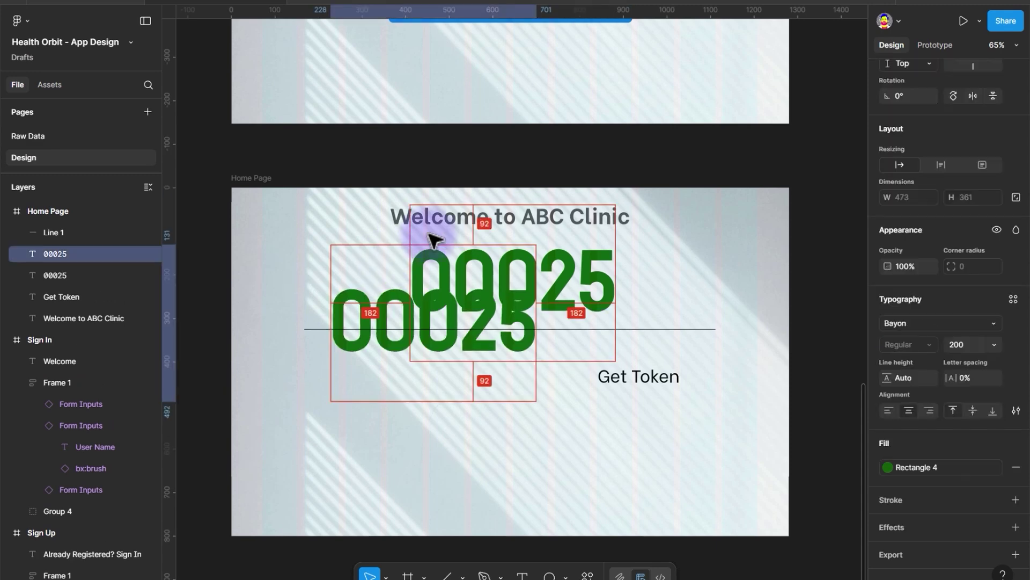
double_click(453, 297)
text(Ticket)
key(Return)
text(#)
key(ctrl+a)
Set the ticket label's line height to 90% and its font size to 50.
drag(887, 378, 879, 391)
click(957, 345)
text(30)
key(Escape)
click(957, 345)
text(50)
Place "Ticket #" on one line beside the number at about X 214, Y 197, and apply the Rectangle 8 colour style.
double_click(406, 284)
drag(406, 215, 374, 290)
key(Delete)
click(888, 467)
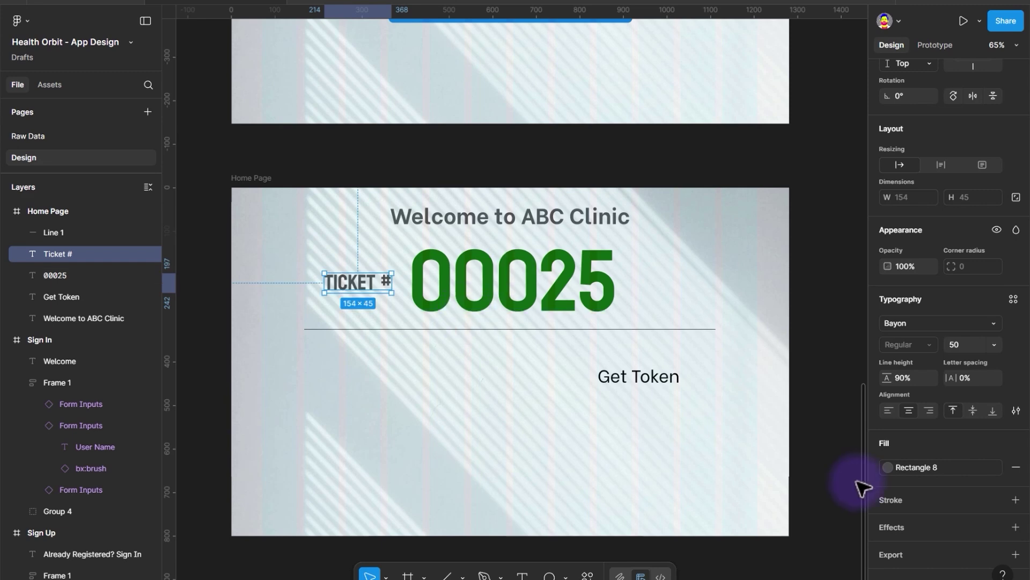
Move "Get Token" up to about Y 342 and duplicate it to its left, changing the copy to "Get Register".
click(654, 378)
drag(641, 366, 427, 351)
double_click(430, 354)
double_click(397, 357)
key(End)
key(ctrl+shift+Left)
text(Regis)
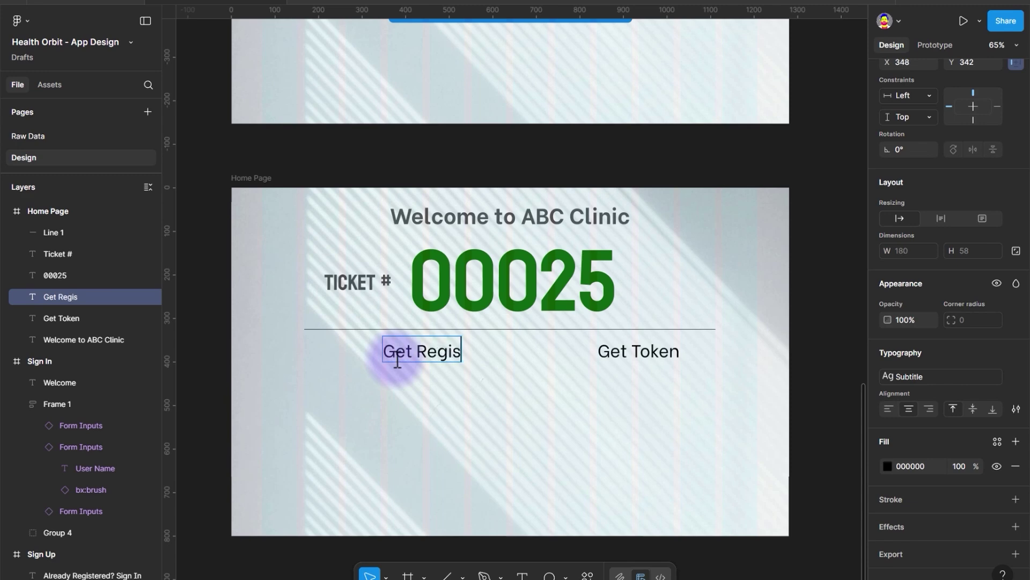
text(ter)
key(Escape)
Move the "Get Register" and "Get Token" texts together down to Y 354, below the line.
shift+click(640, 361)
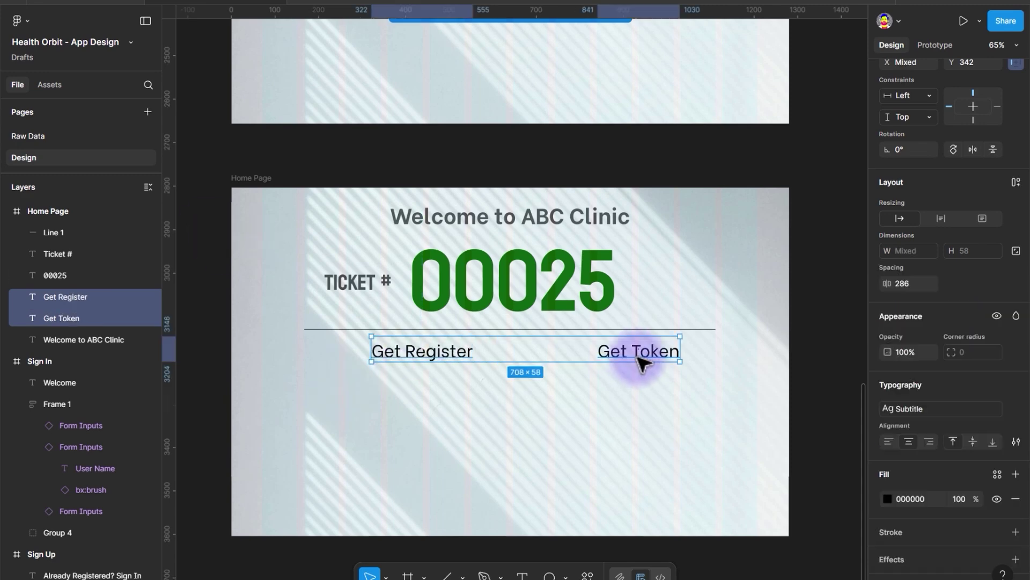
key(shift+Down)
key(shift+Down)
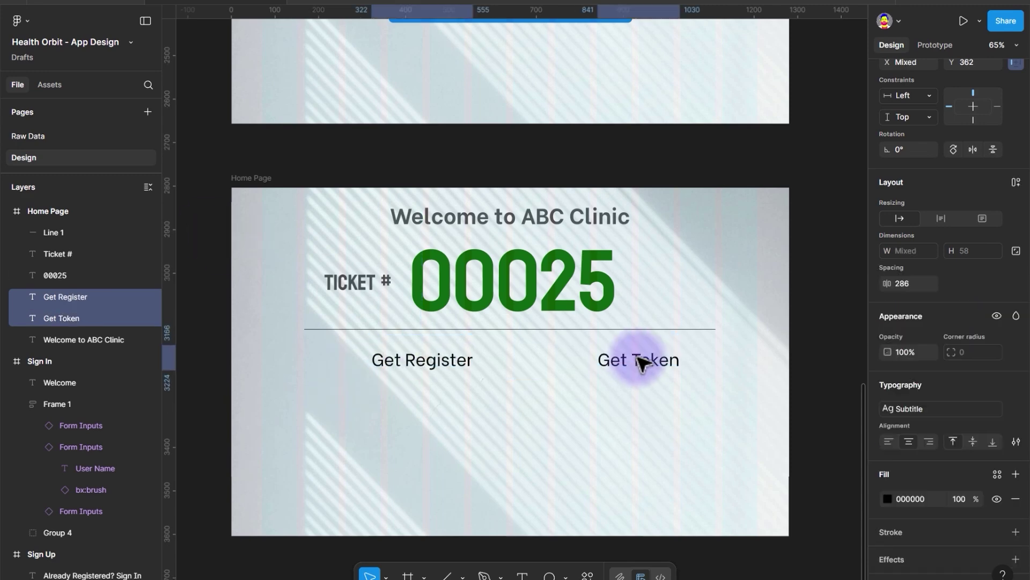
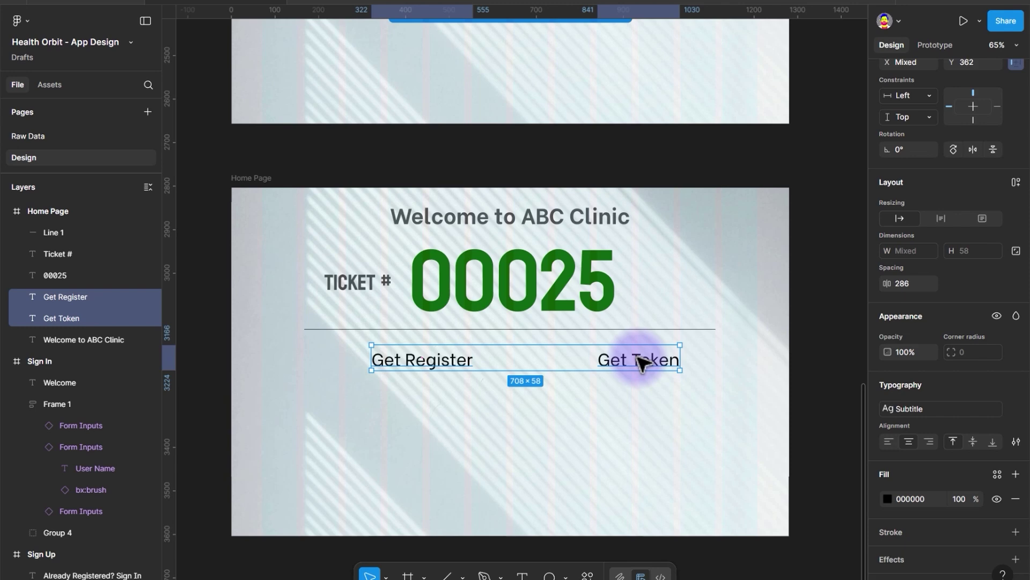
key(Up)
key(Up)
key(Up)
key(Up)
key(Up)
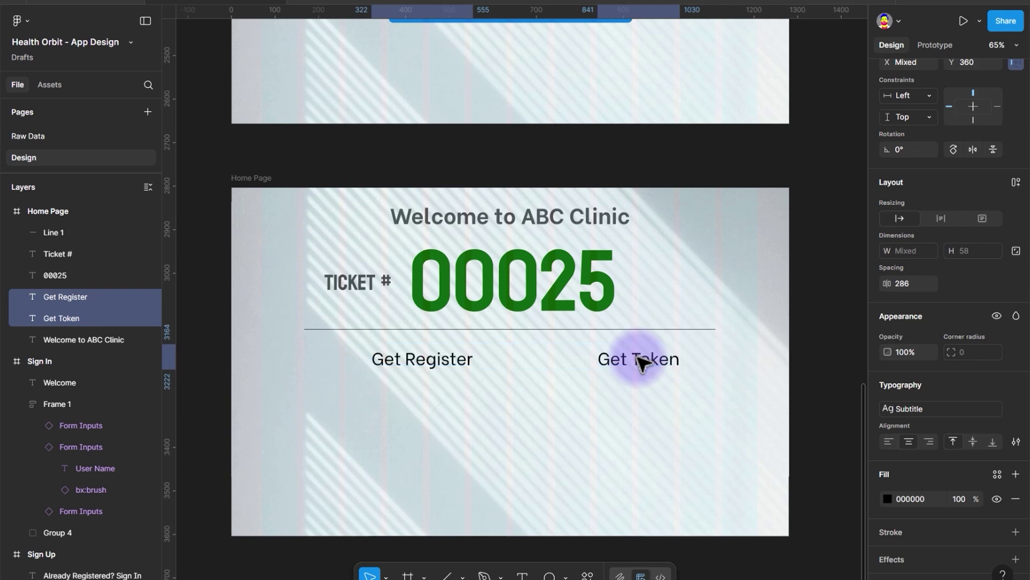
key(Up)
key(Up)
key(Up)
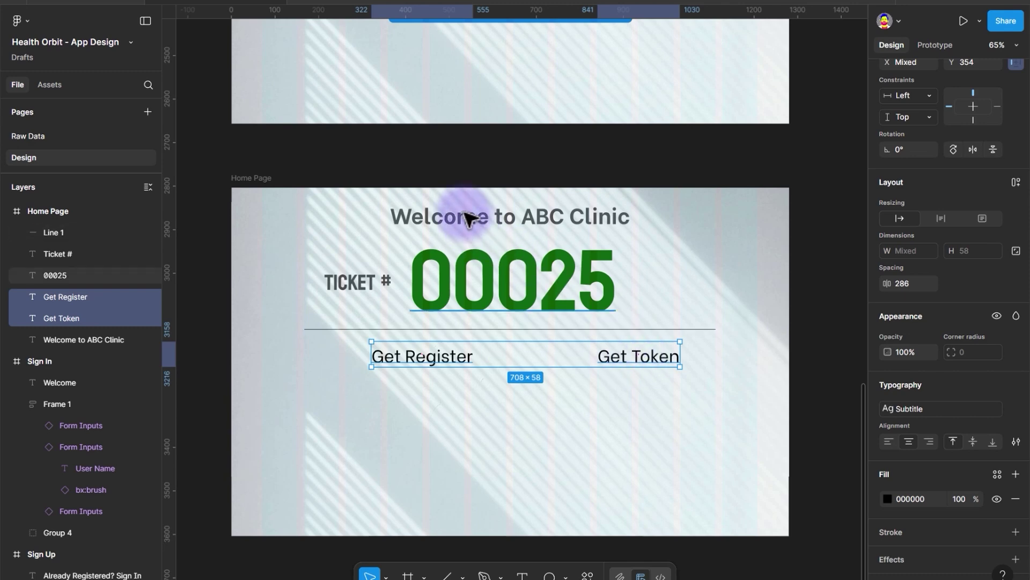
click(478, 337)
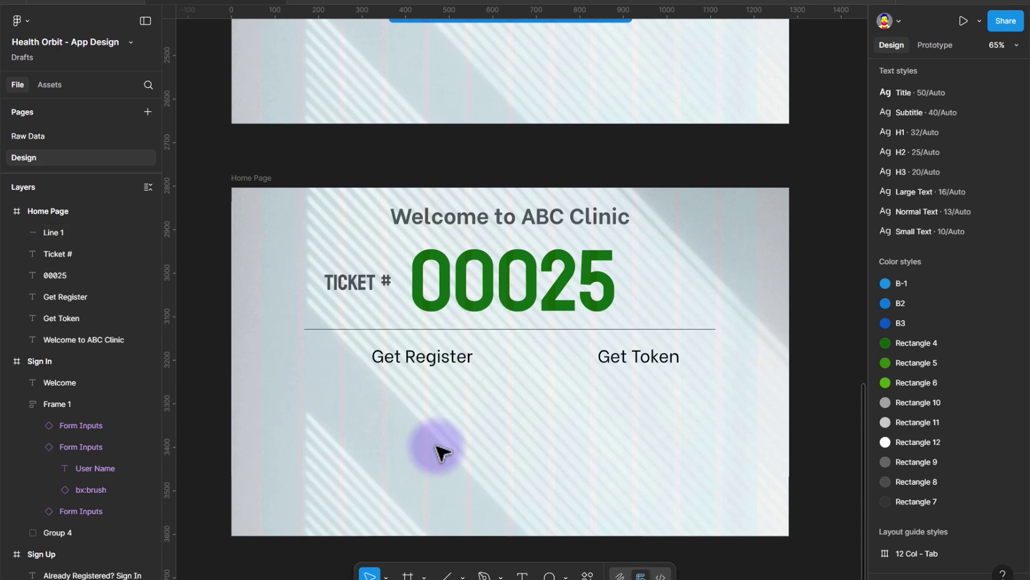
Open the Iconify plugin and search its icons for "qr".
drag(419, 478, 389, 445)
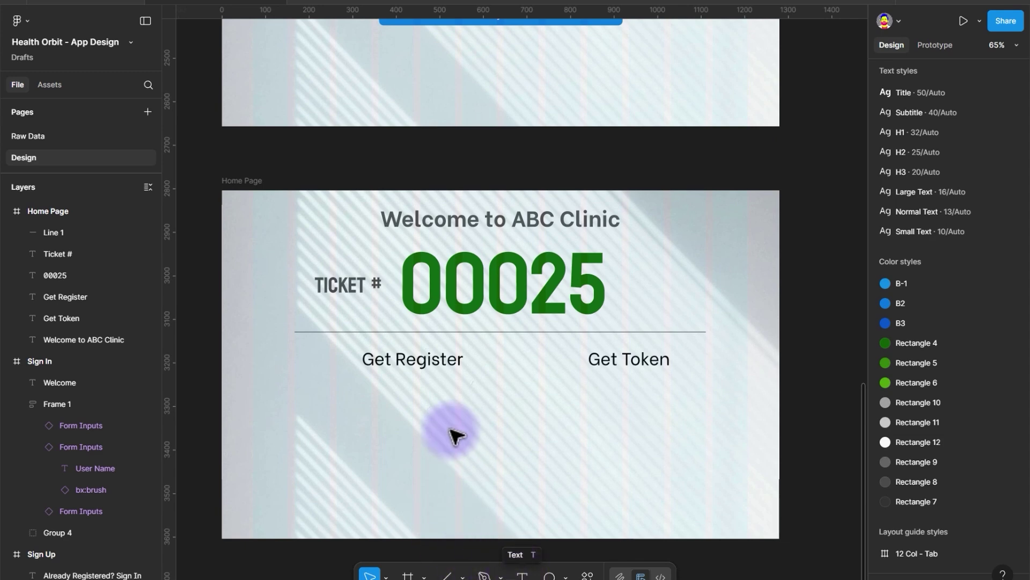
click(587, 573)
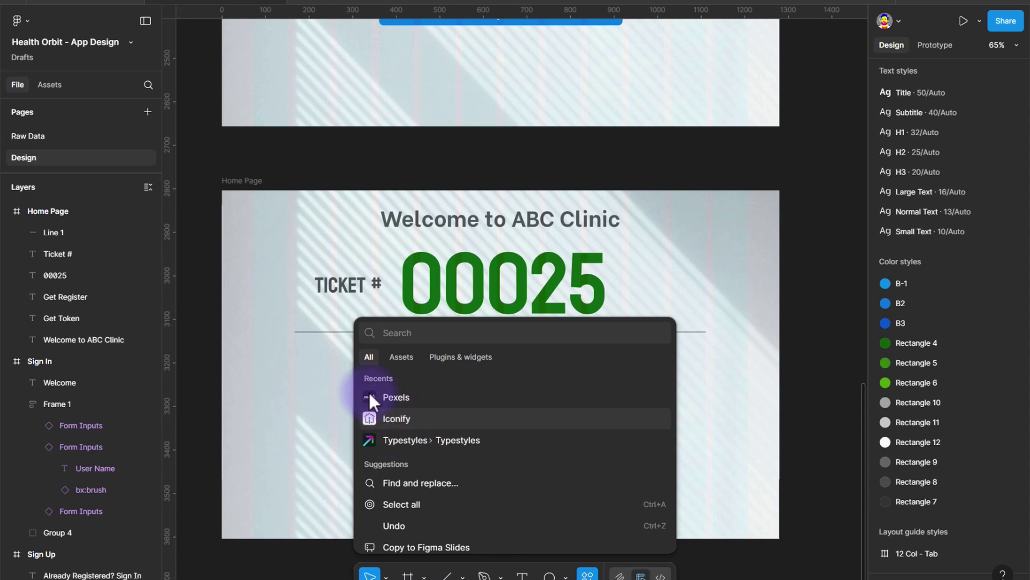
click(371, 398)
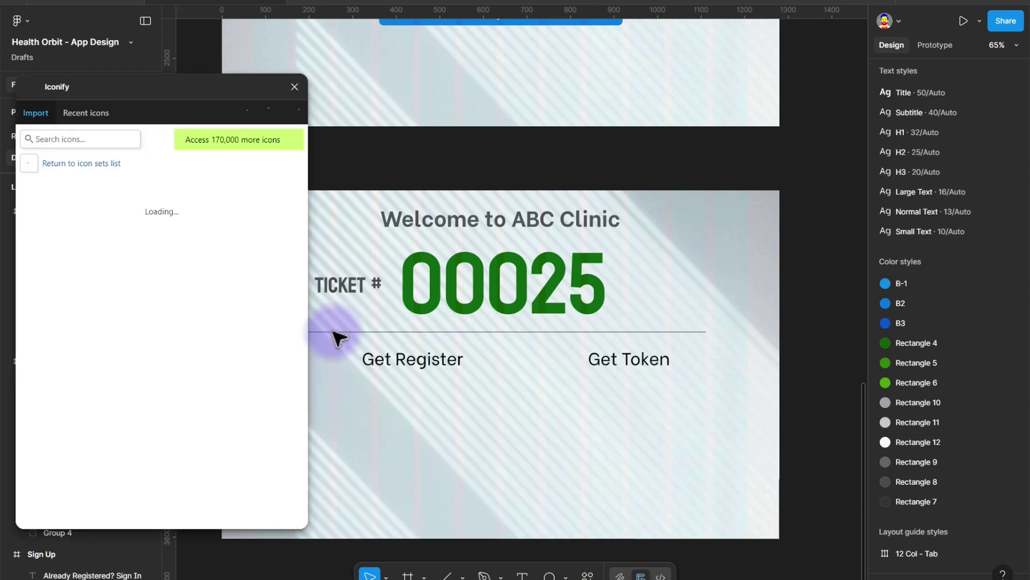
click(109, 142)
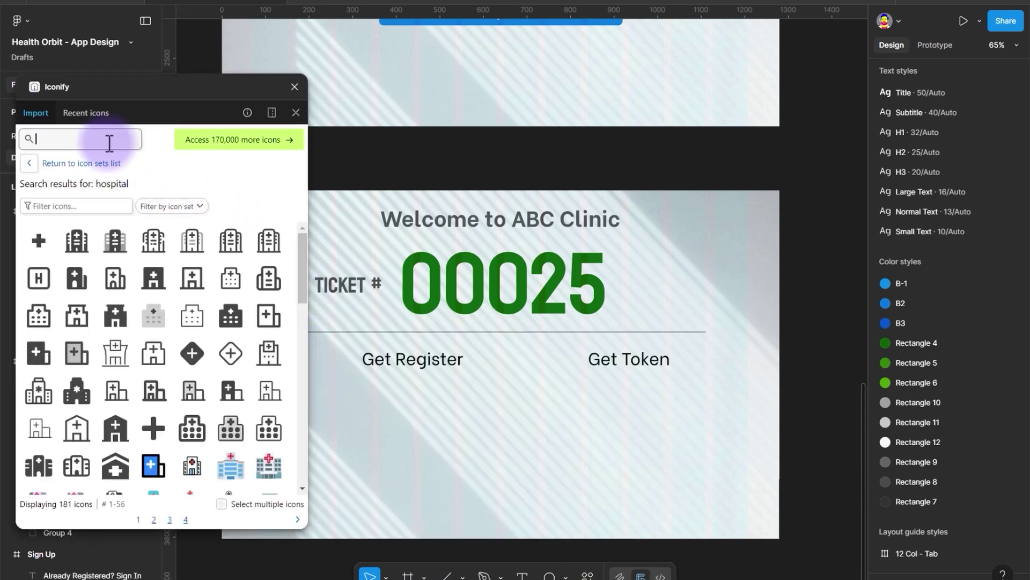
text(c)
key(Return)
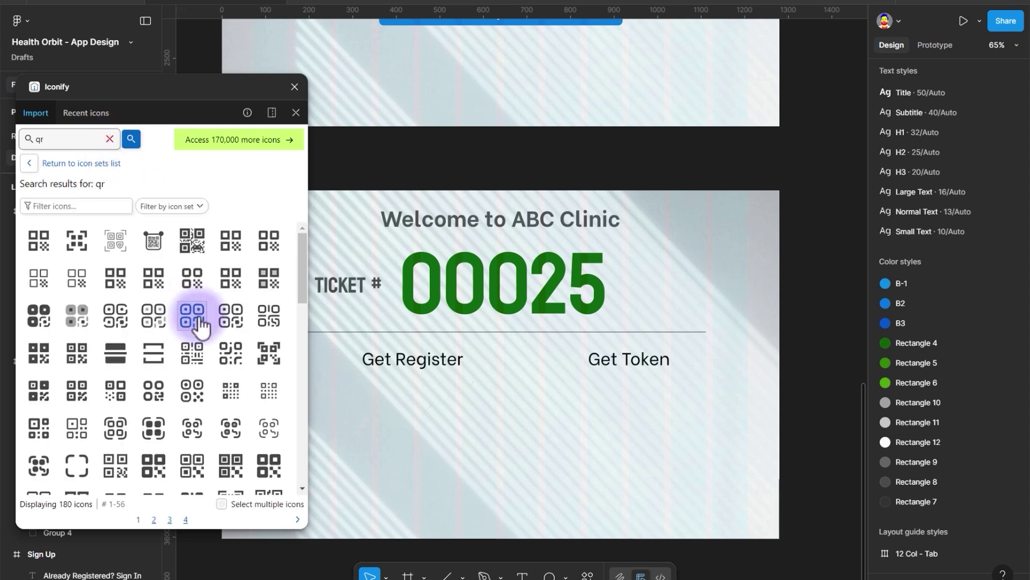
Import the bi:qr-code icon at size 60 into the Home Page frame, at about X 1137, Y 266.
scroll(197, 321, down, 5)
click(269, 237)
click(232, 516)
key(Delete)
click(157, 470)
text(60)
click(251, 515)
drag(522, 289, 712, 276)
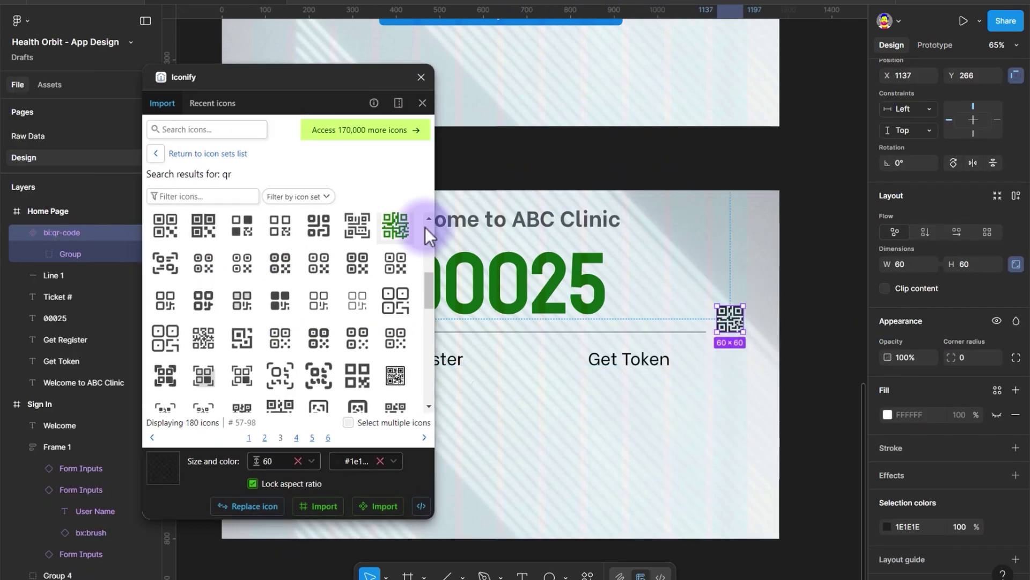
Move the QR code's inner group below "Get Register" and resize it to about 213 by 213.
drag(738, 330, 748, 426)
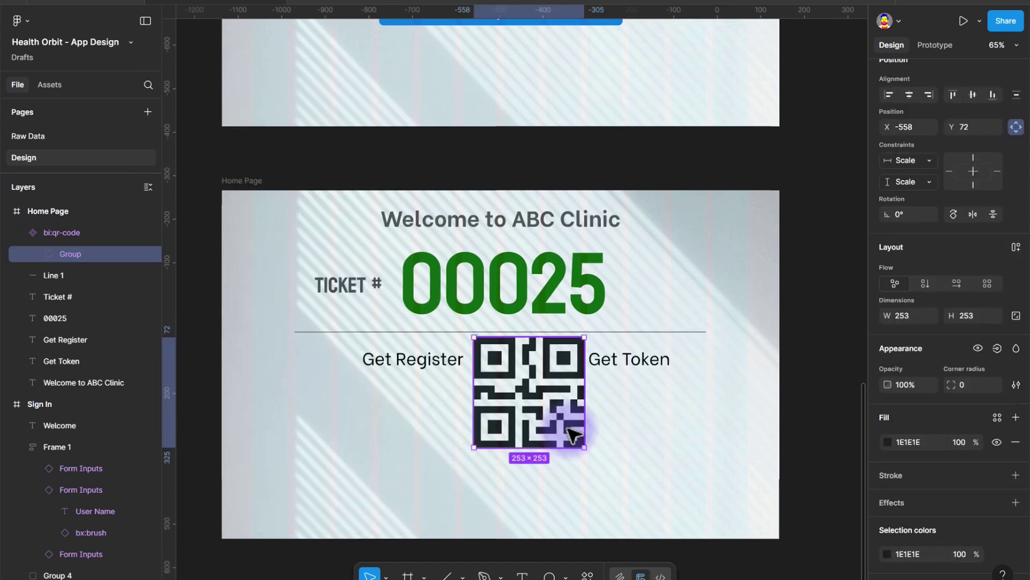
drag(573, 434, 454, 467)
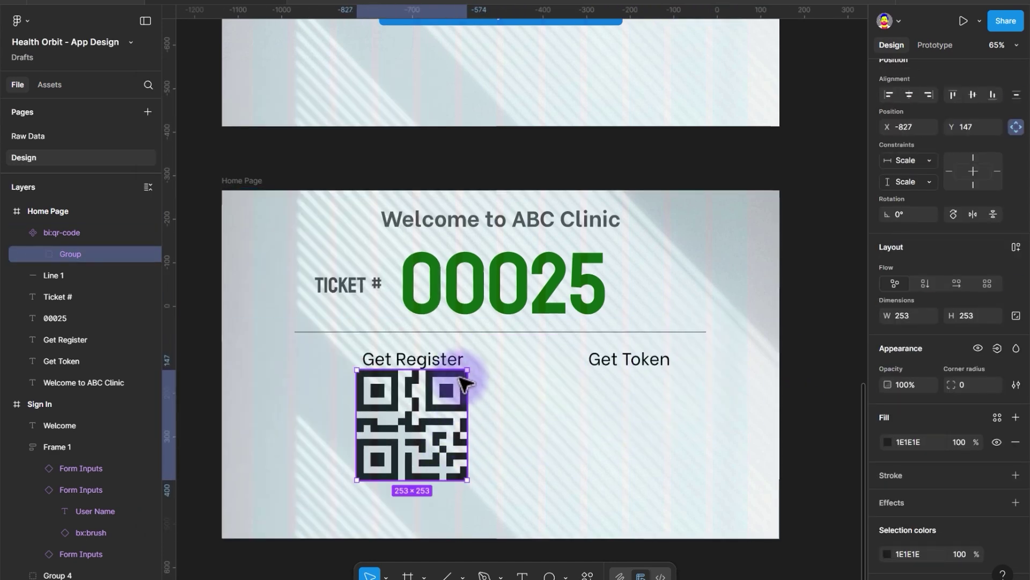
drag(466, 371, 458, 377)
click(465, 358)
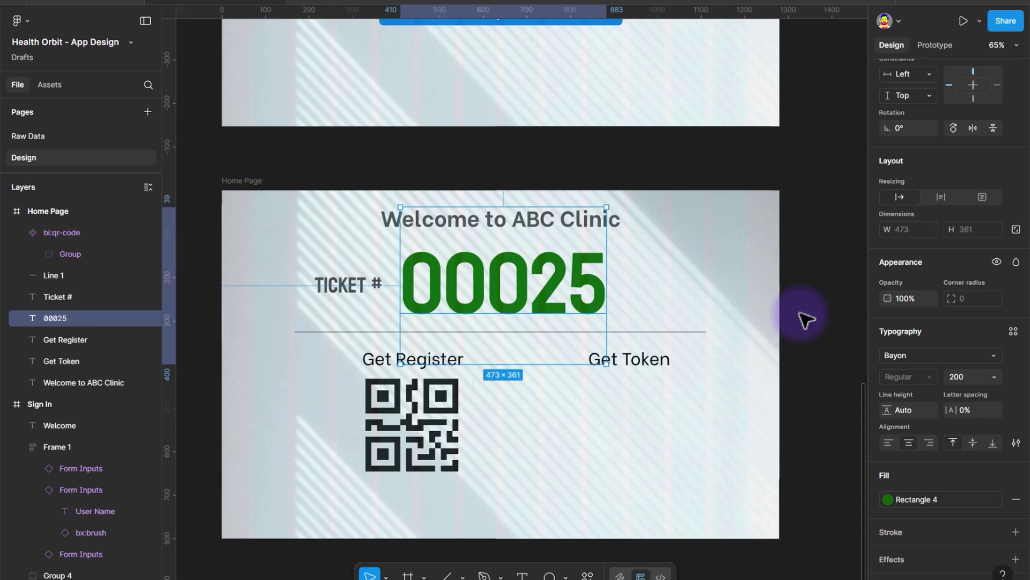
click(694, 292)
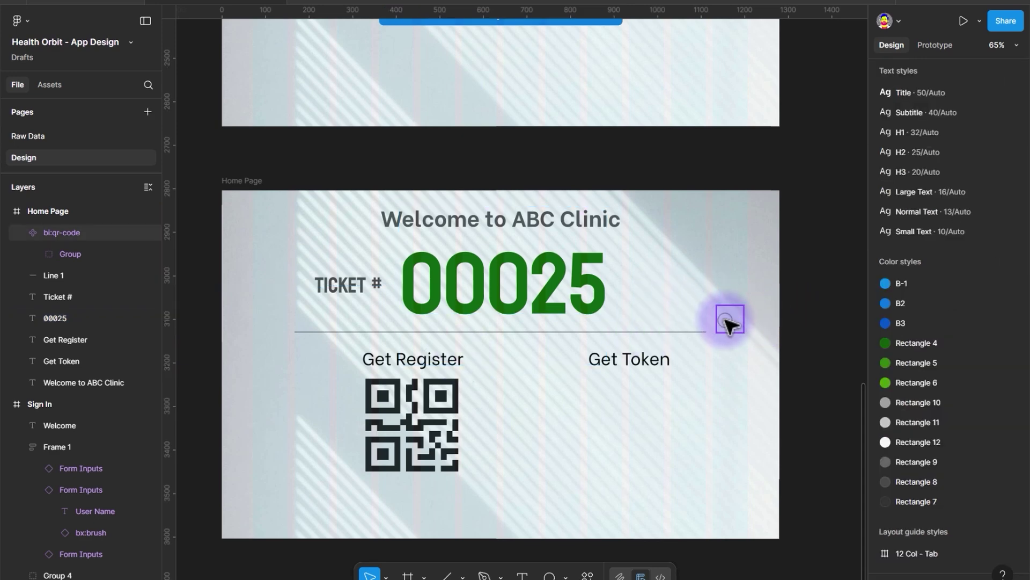
Add auto layout to the bi:qr-code component and place it below "Get Register" at about X 332, Y 432.
click(726, 321)
drag(717, 333, 653, 397)
key(ctrl+z)
key(shift+a)
drag(776, 351, 423, 423)
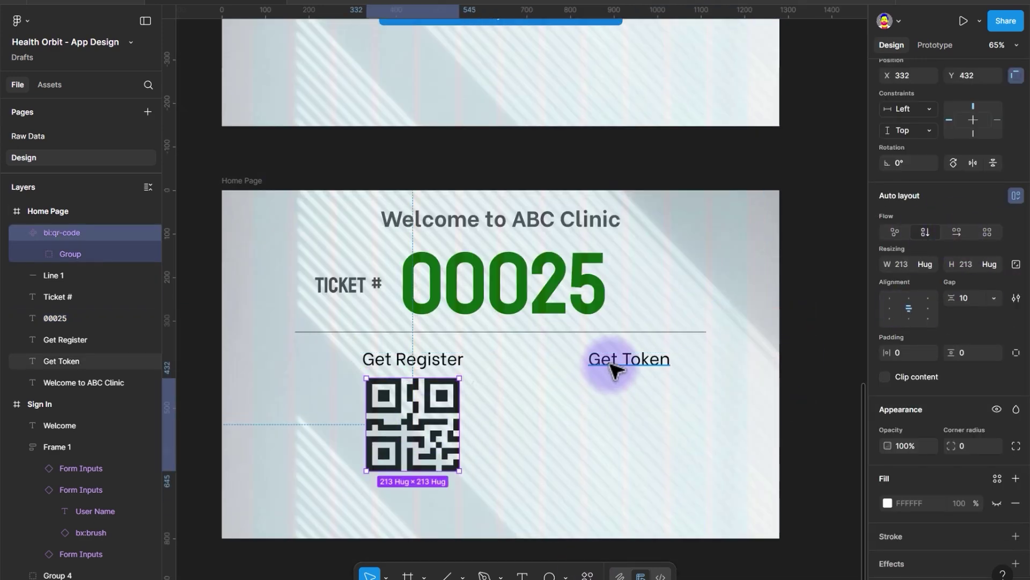
Move "Get Token" down to about Y 496, level with the QR code, and wrap it in an auto layout frame.
click(637, 363)
drag(632, 391, 646, 425)
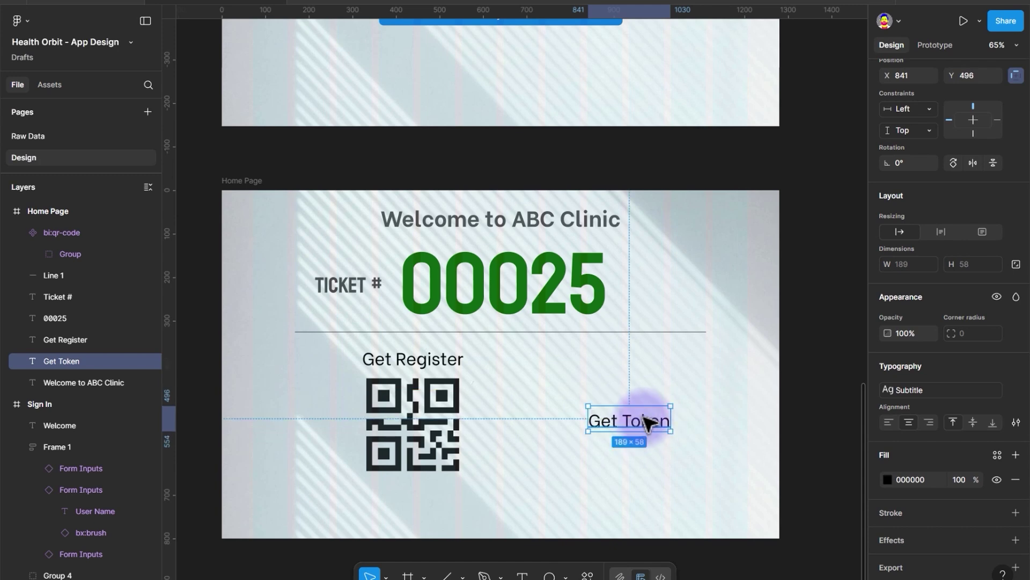
key(shift+a)
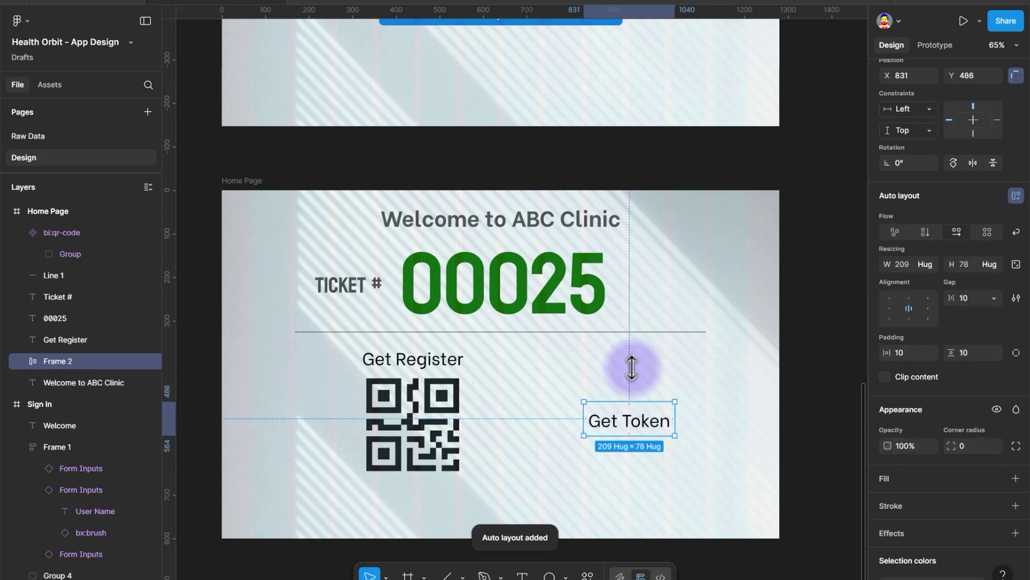
Resize the Get Token frame to about 253 by 226, then apply the Rectangle 5 fill and the Rectangle 12 text colour.
drag(631, 368, 659, 370)
scroll(955, 483, down, 3)
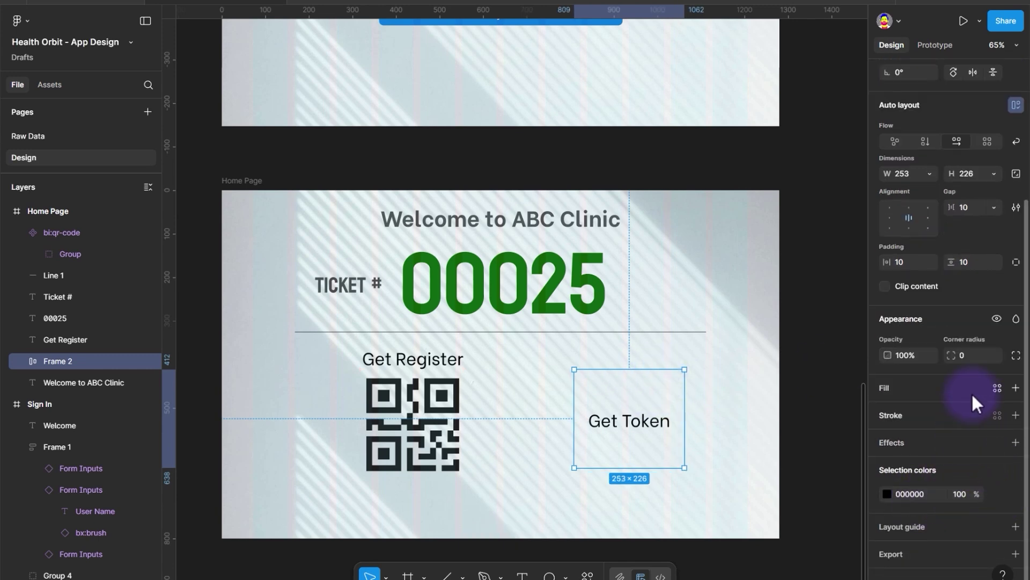
click(998, 388)
click(809, 436)
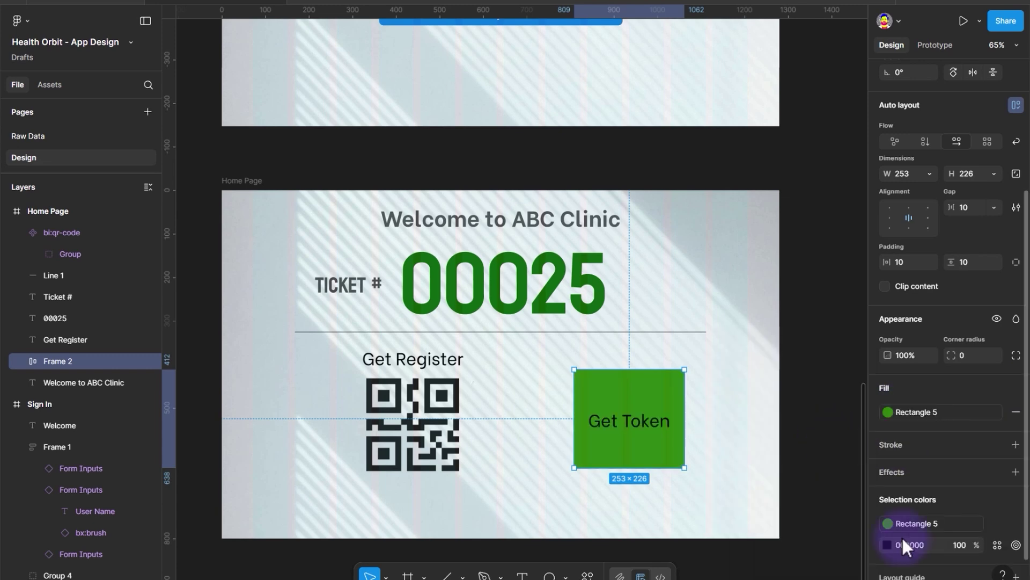
click(998, 545)
click(810, 459)
Round the Get Token frame's corners to 30 and move the frame to about X 756, Y 412.
double_click(661, 422)
click(625, 432)
click(626, 432)
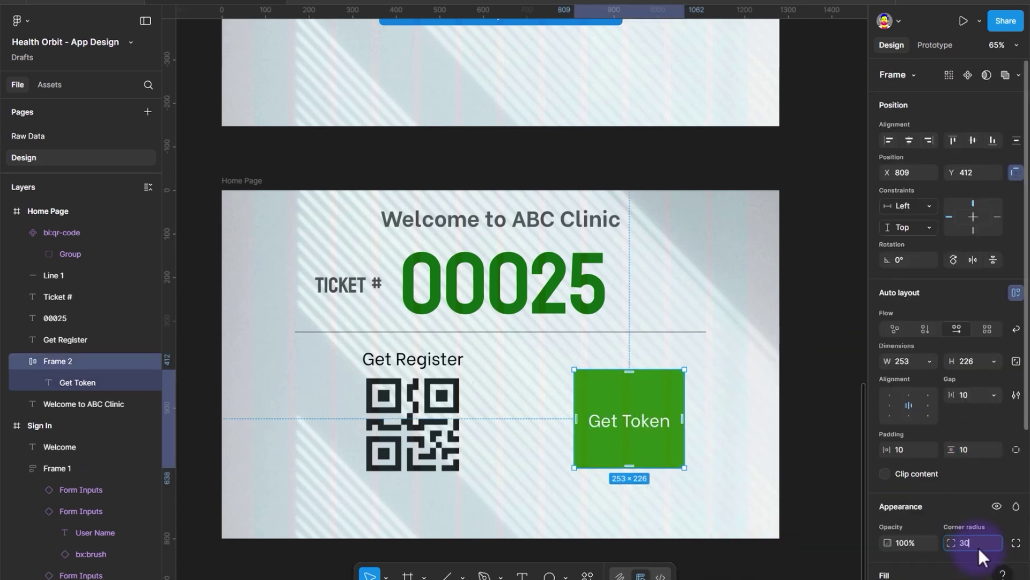
click(973, 543)
text(30)
key(Return)
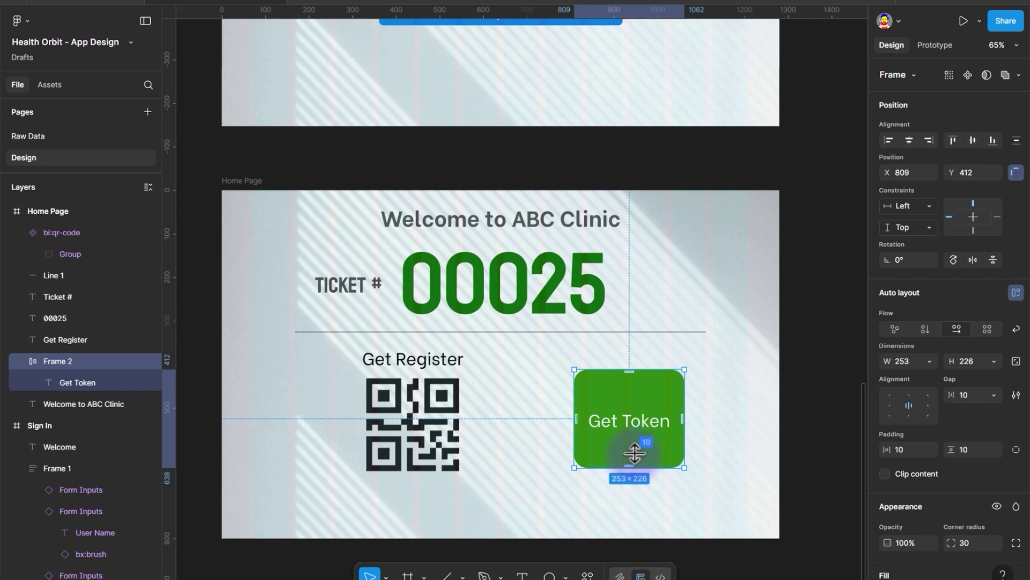
drag(635, 453, 612, 456)
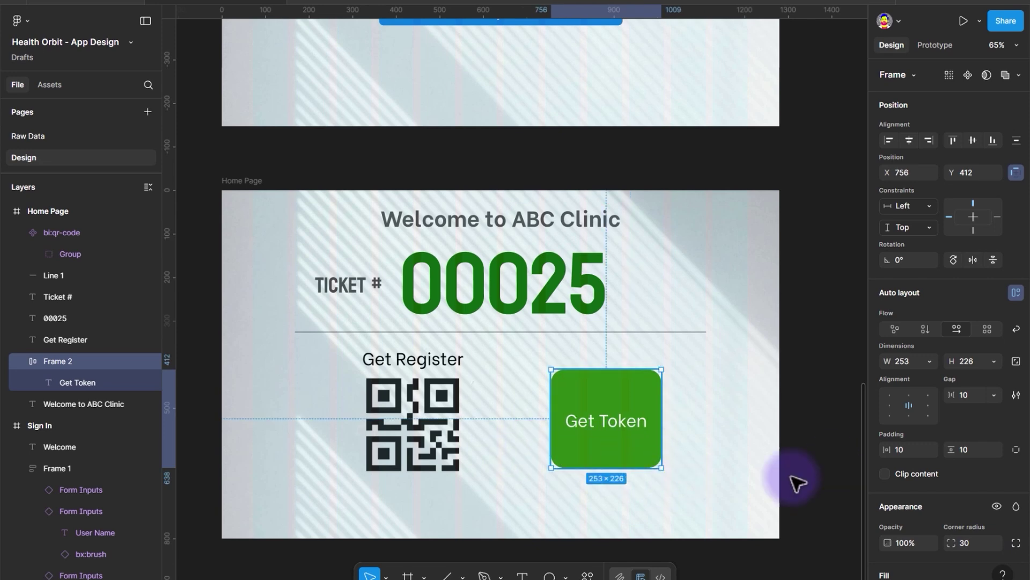
Add a black linear gradient fill at 20% over the Get Token frame's green, with its opaque stop at about 82%.
scroll(933, 504, down, 5)
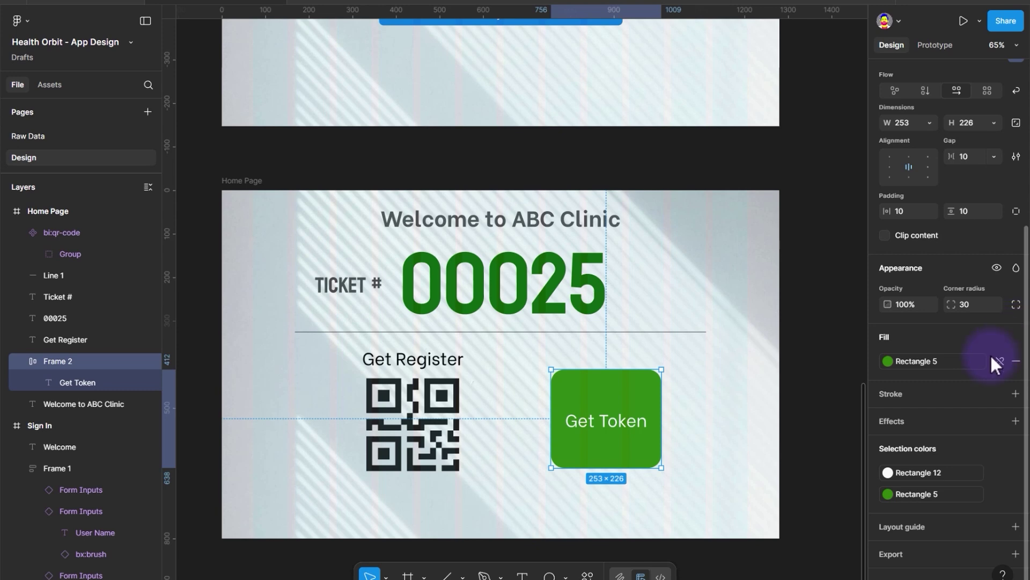
click(1016, 336)
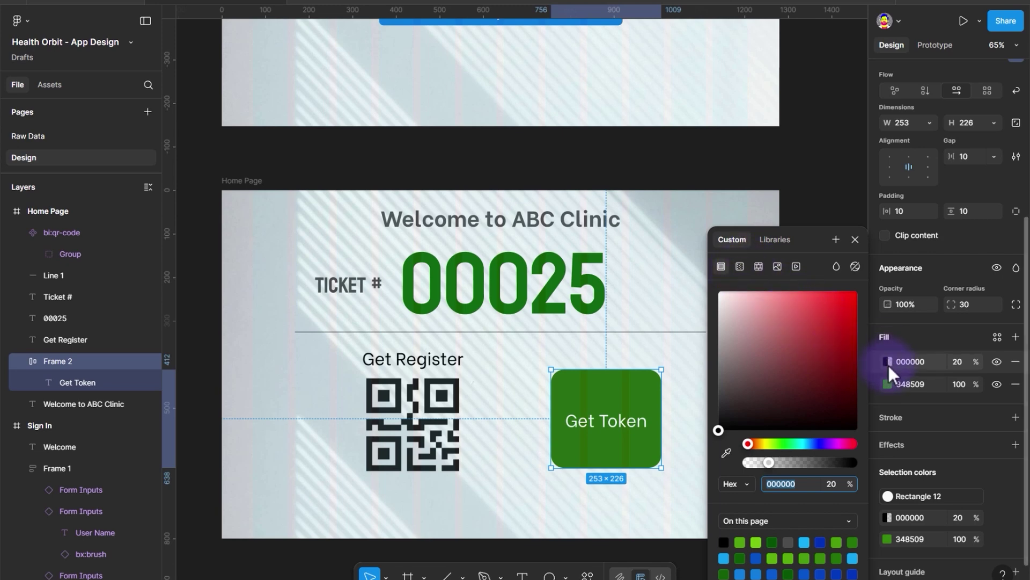
click(737, 264)
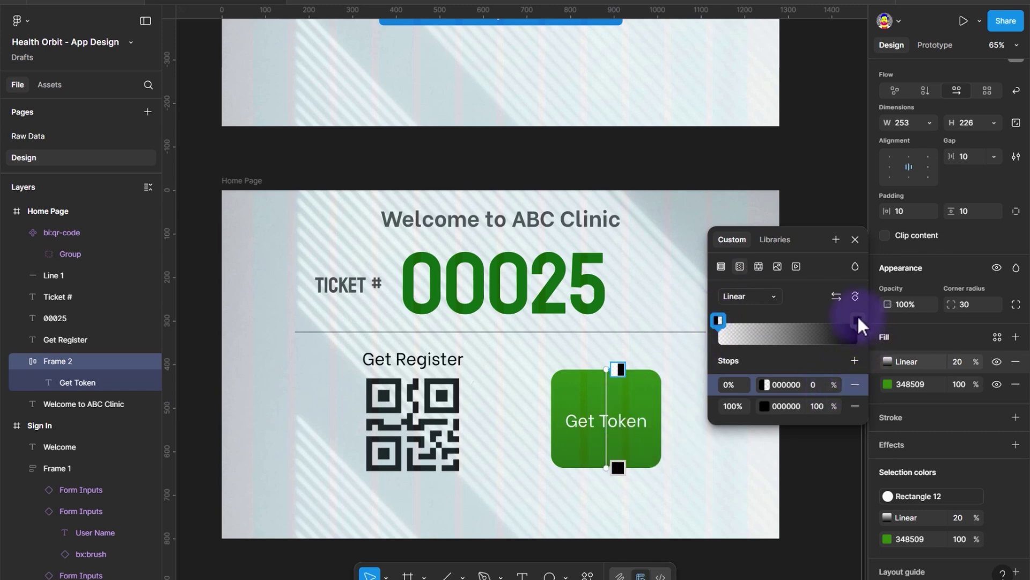
drag(858, 320, 833, 320)
click(750, 335)
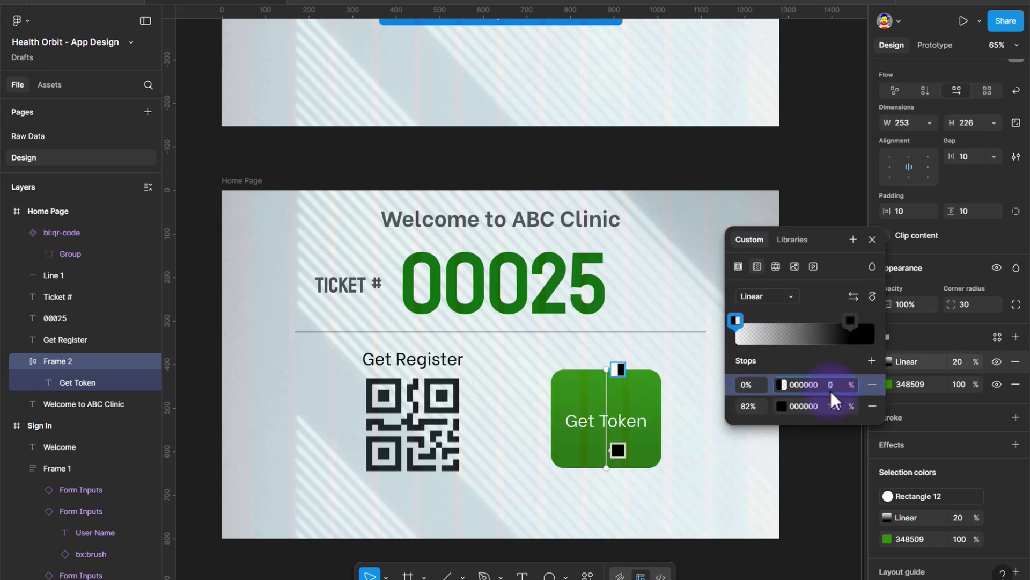
key(Escape)
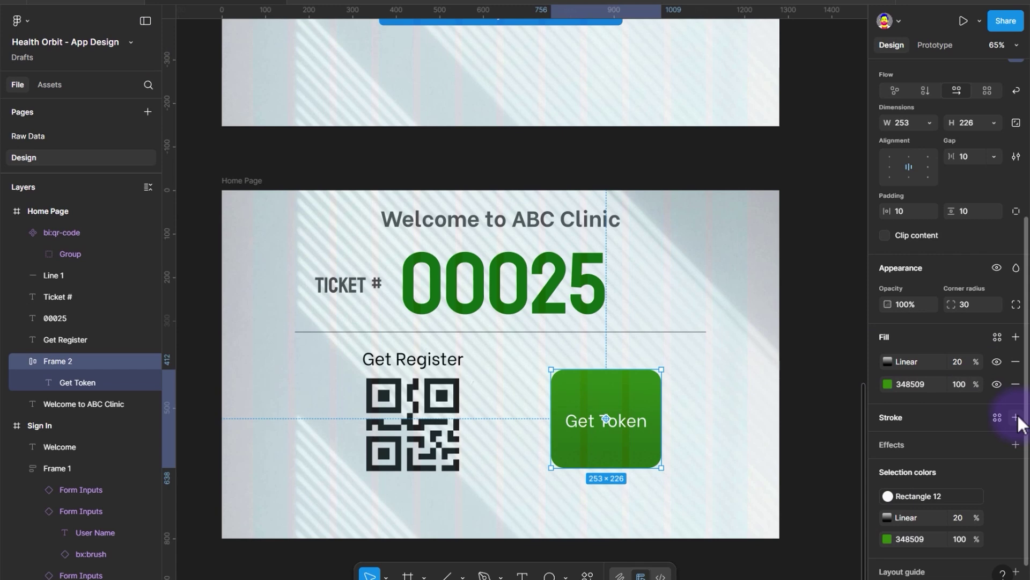
Add an inside stroke on only the bottom edge of the Get Token frame, weight 9, colour 000000 at 20% opacity.
click(993, 422)
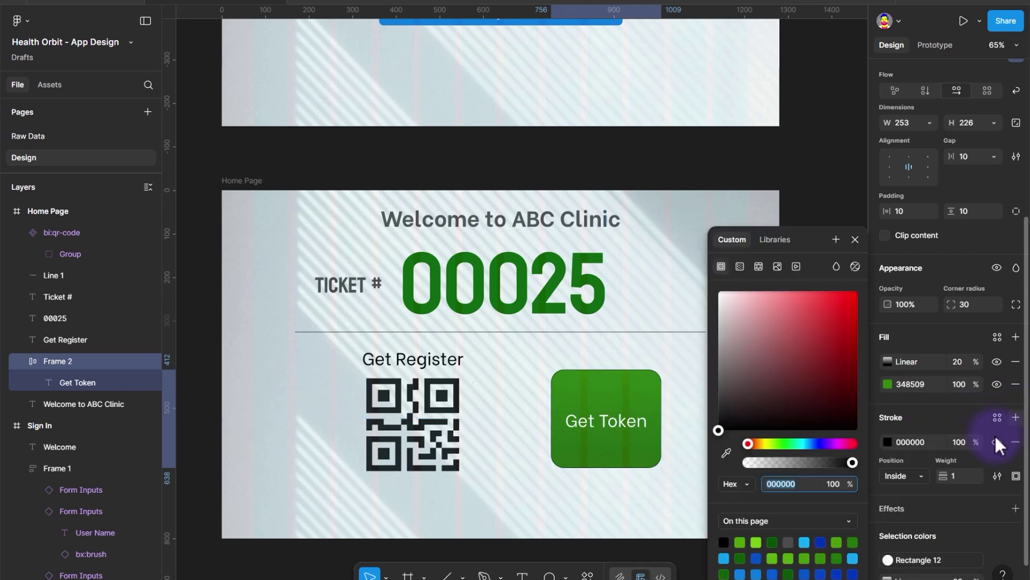
click(1016, 476)
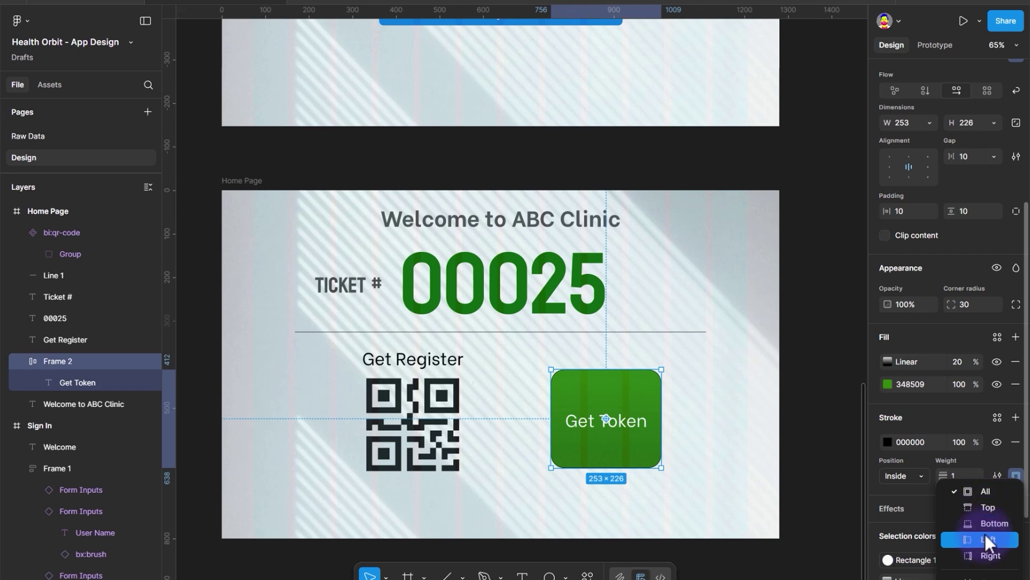
click(987, 520)
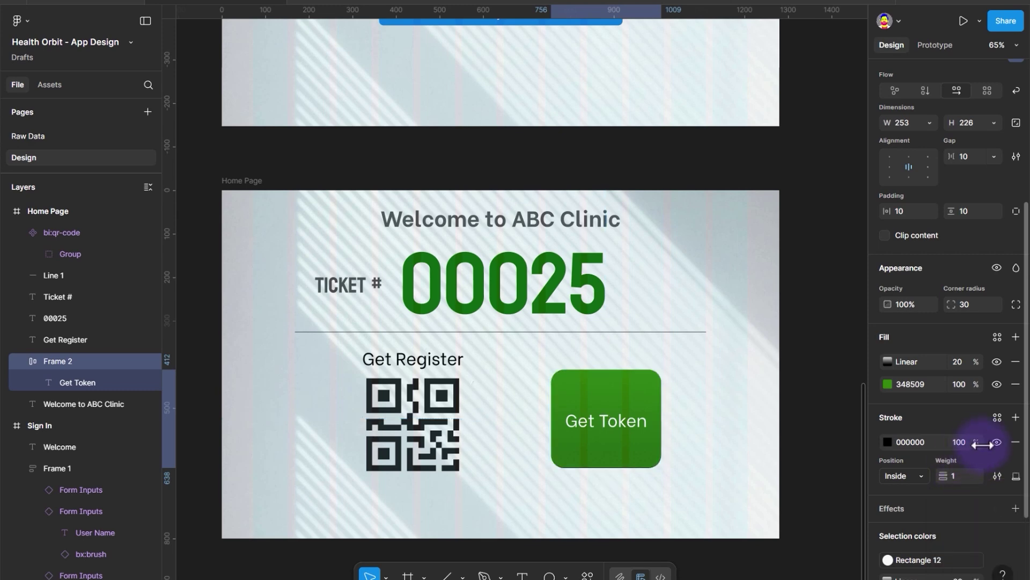
mouse_move(945, 475)
mouse_down()
mouse_move(961, 475)
mouse_move(928, 442)
mouse_move(952, 445)
mouse_up()
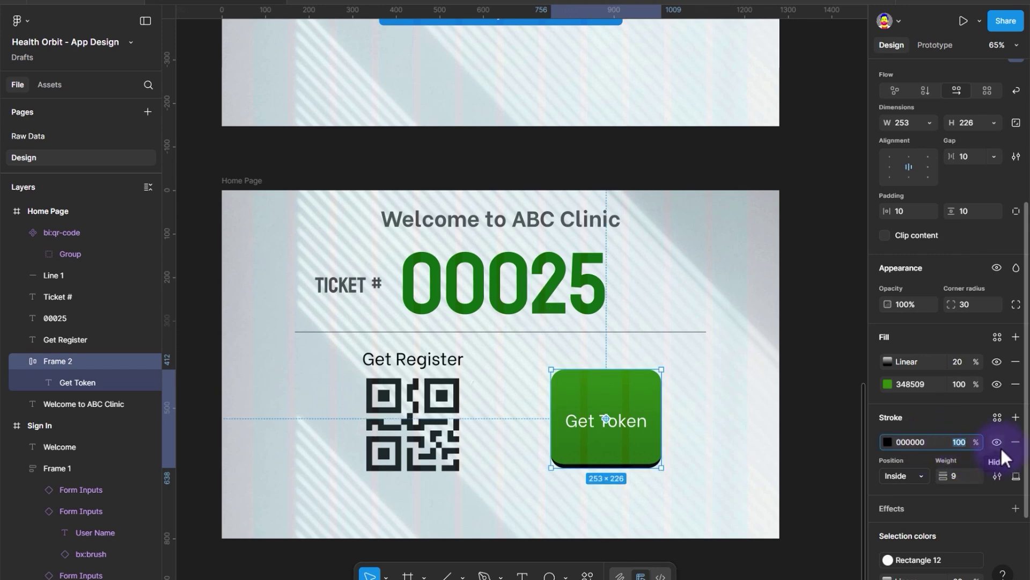
text(20)
key(Return)
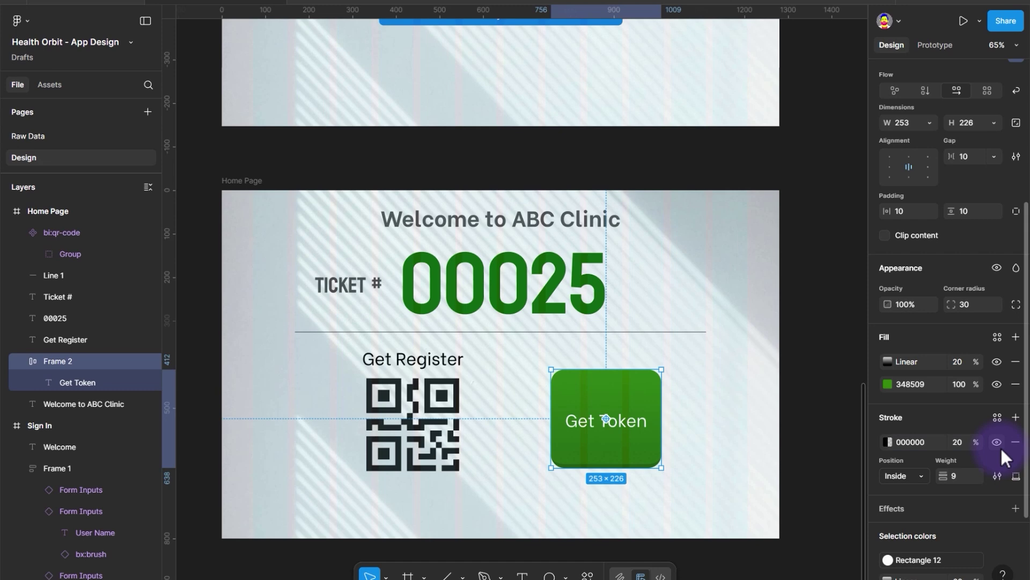
Add a drop shadow to the Get Token frame with 60% opacity and a blur of 15.
scroll(961, 424, down, 3)
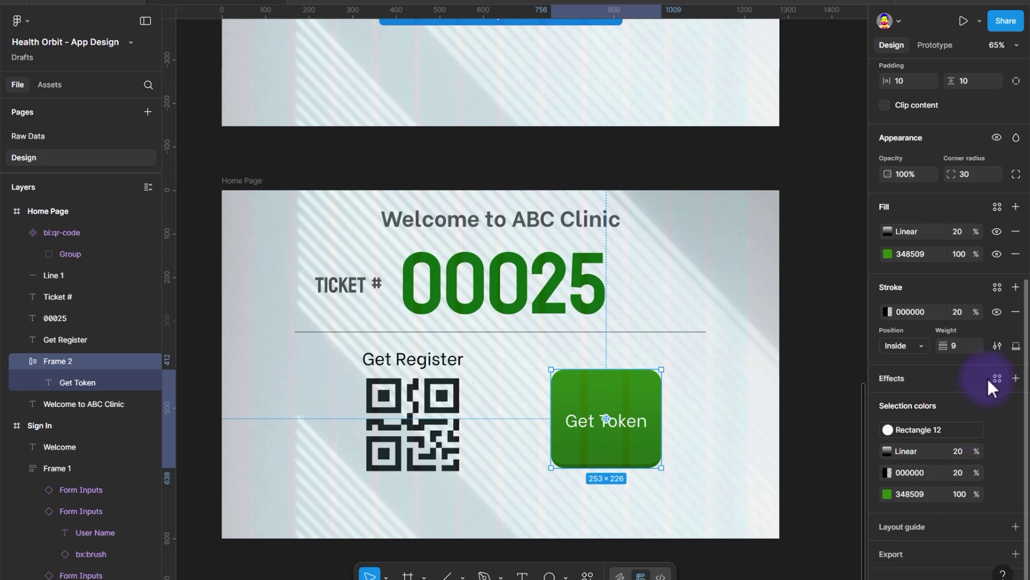
click(1016, 378)
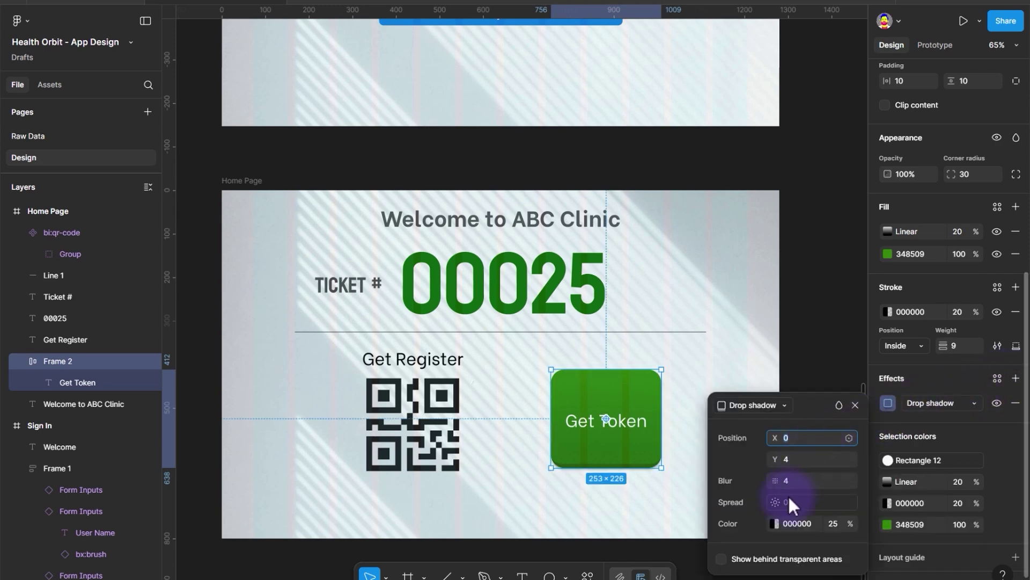
click(833, 523)
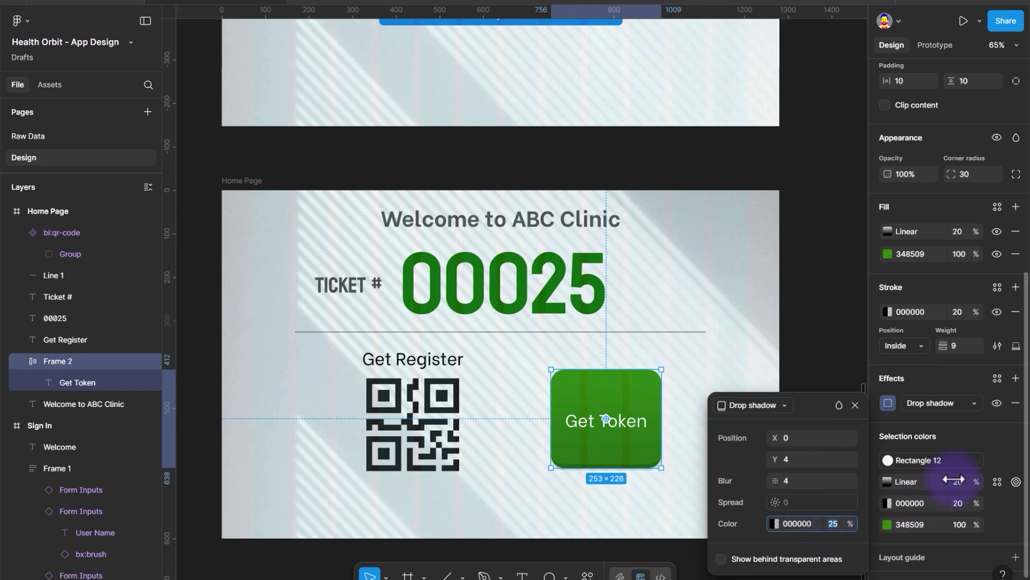
text(60)
key(Return)
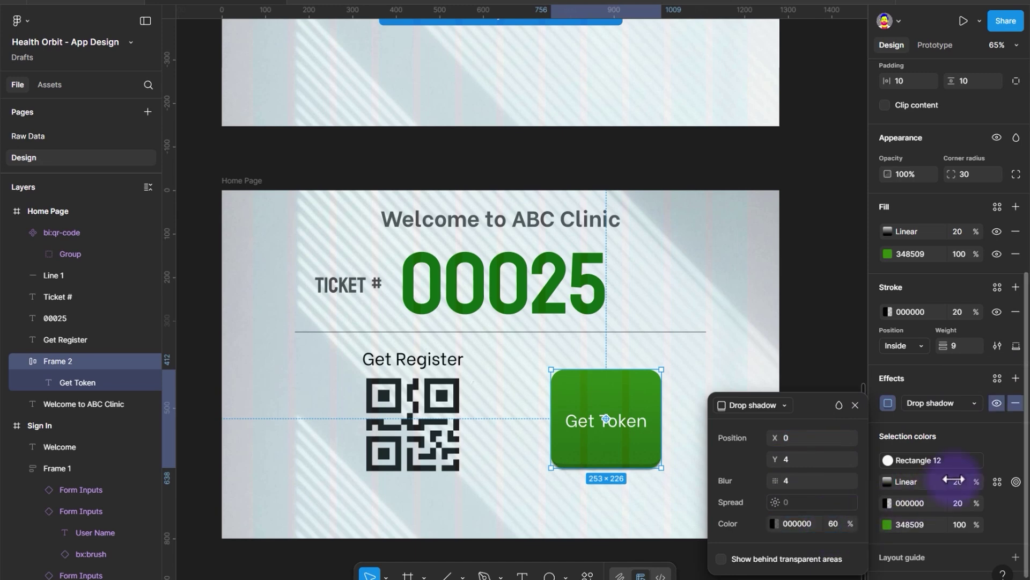
click(802, 482)
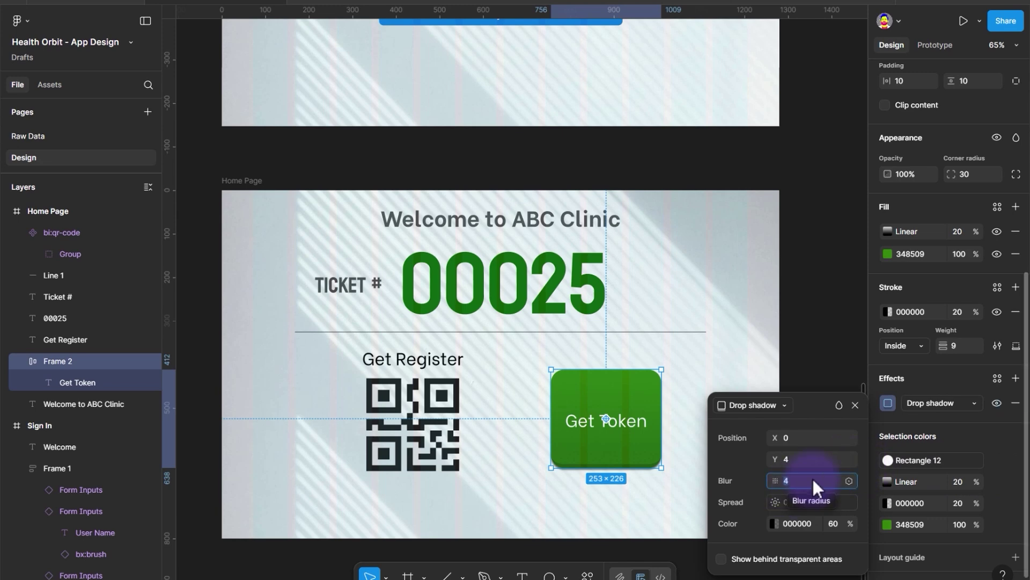
text(15)
key(Return)
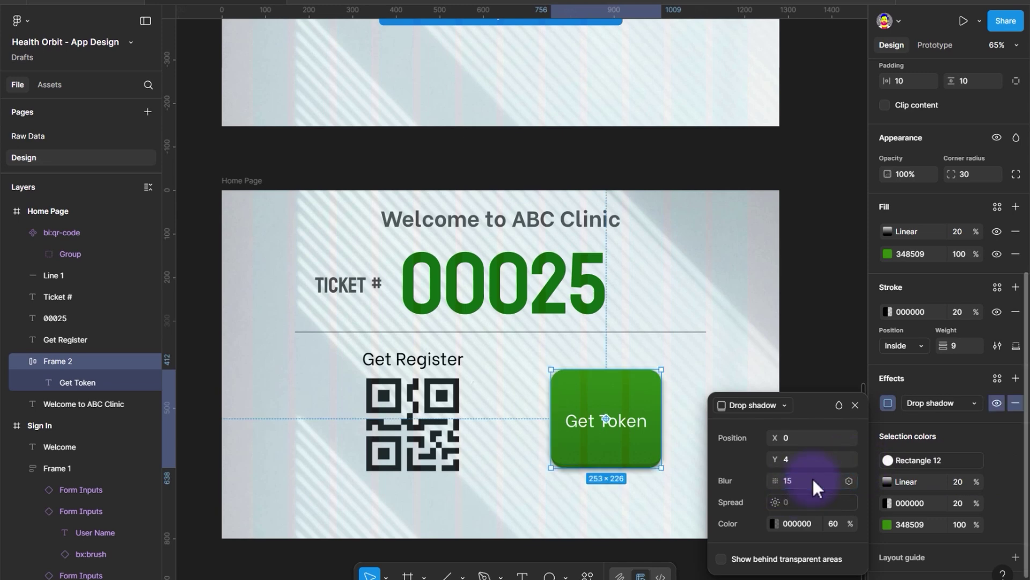
click(681, 423)
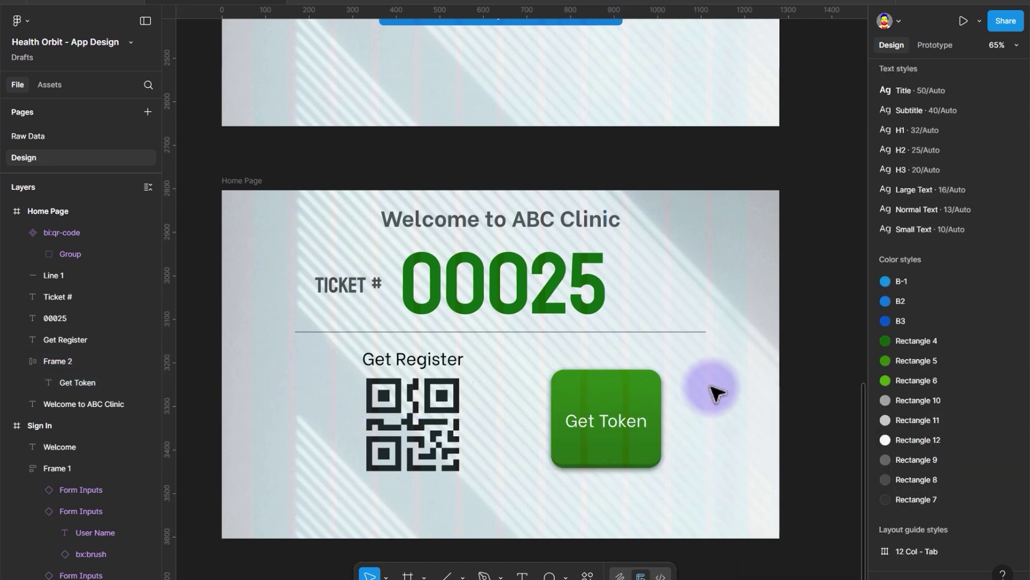
Look over the Splash, Sign Up, Sign In and Home Page screens, and open the prototype presentation before returning to the design file.
scroll(685, 411, down, 1)
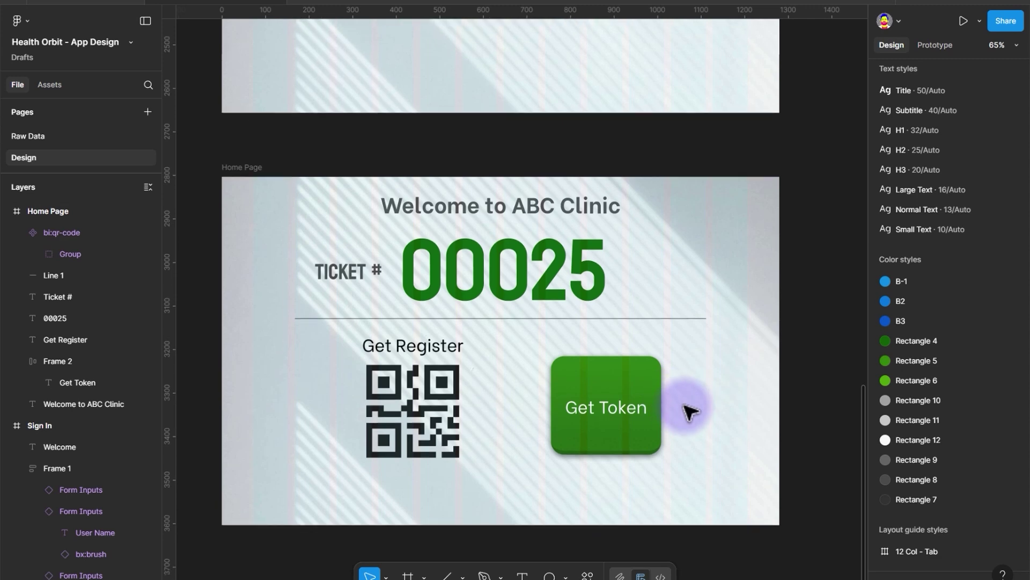
scroll(677, 450, down, 10)
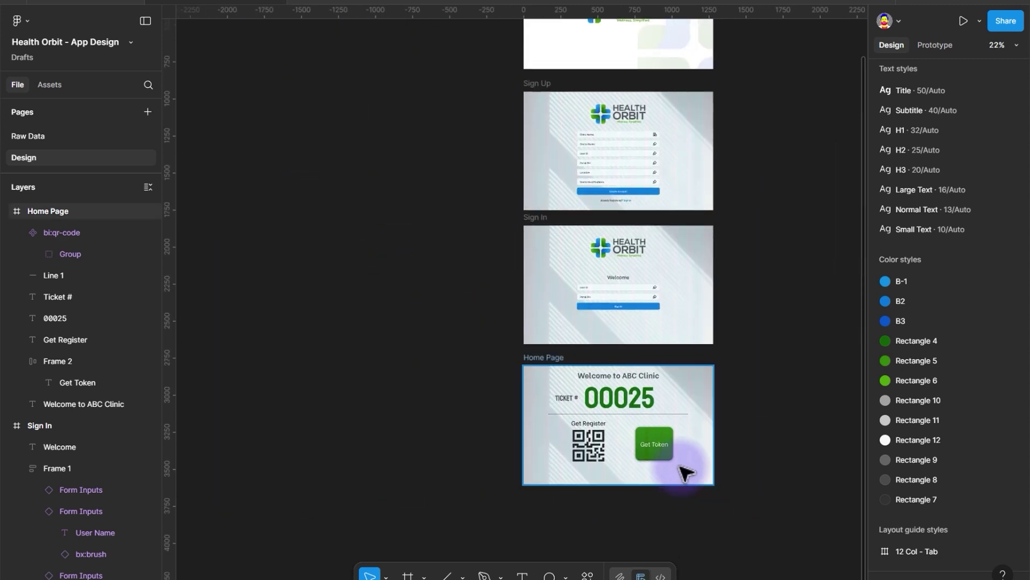
drag(740, 290, 590, 372)
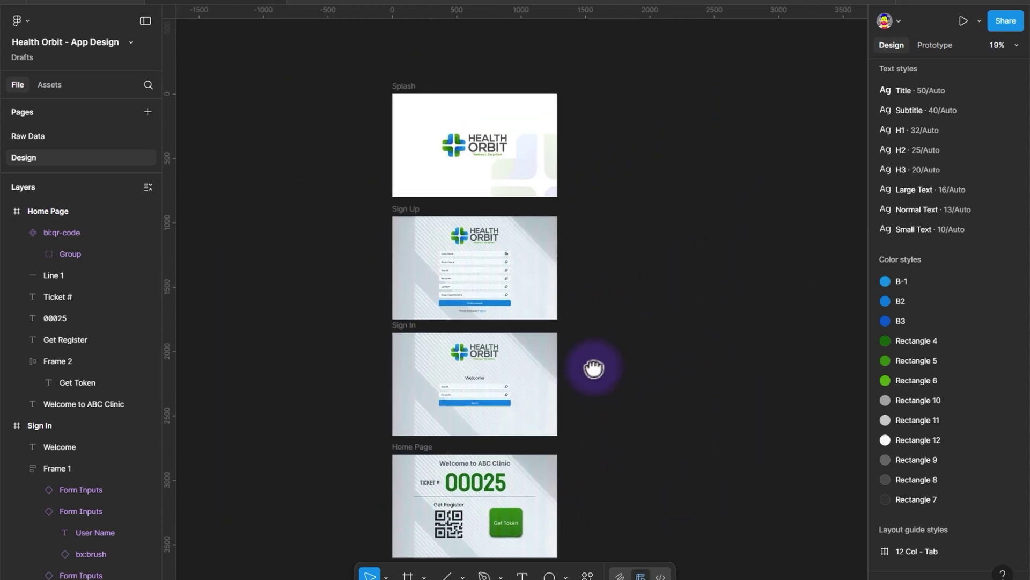
drag(591, 467, 485, 424)
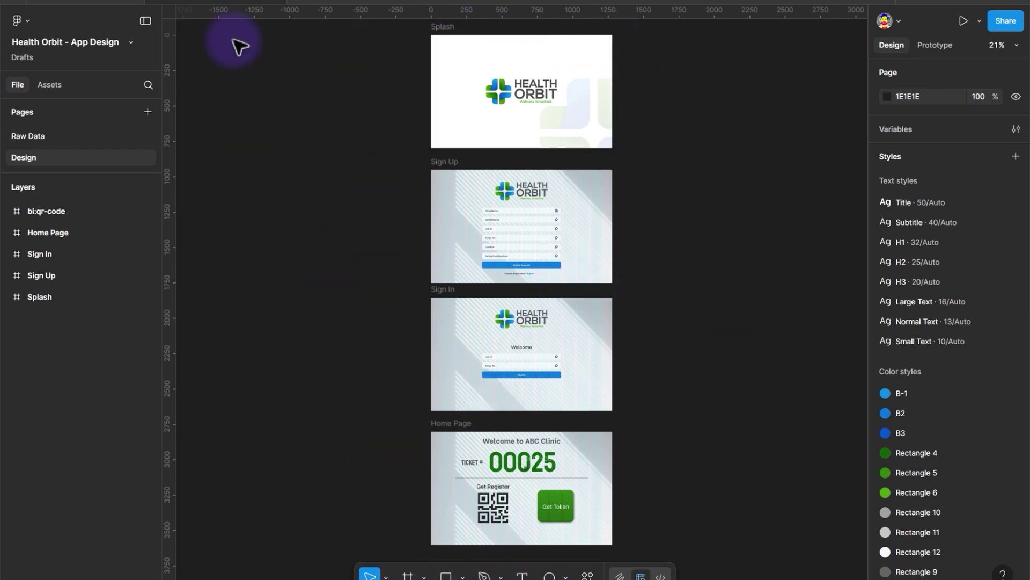
click(962, 22)
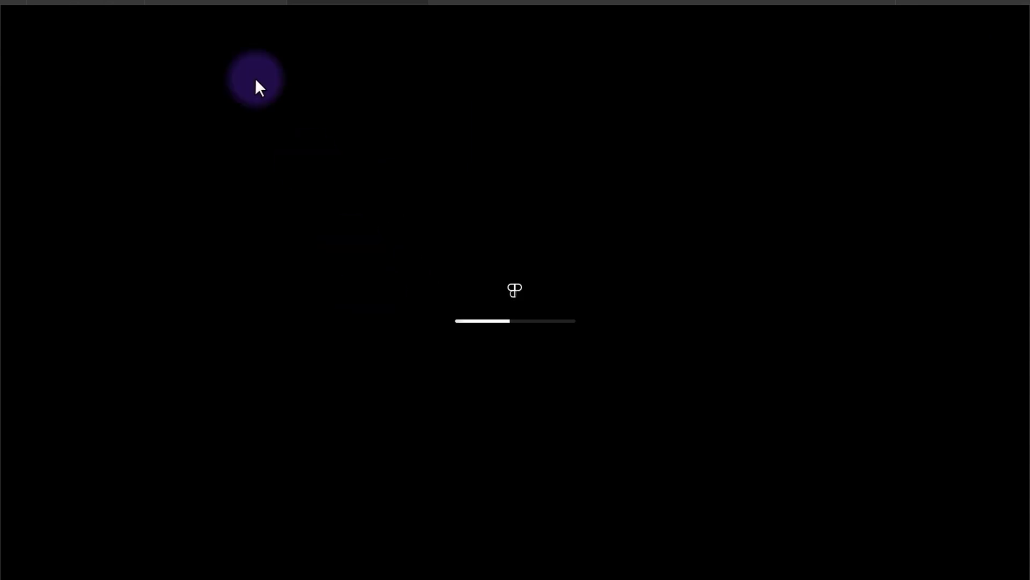
click(217, 2)
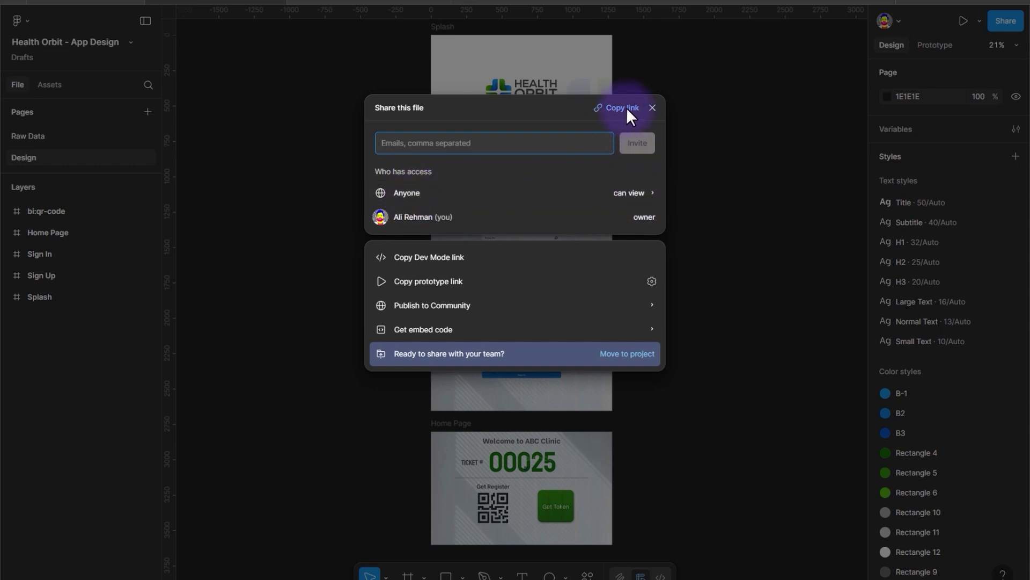
Restrict access to the shared file to Only invited people and save the share settings.
click(439, 192)
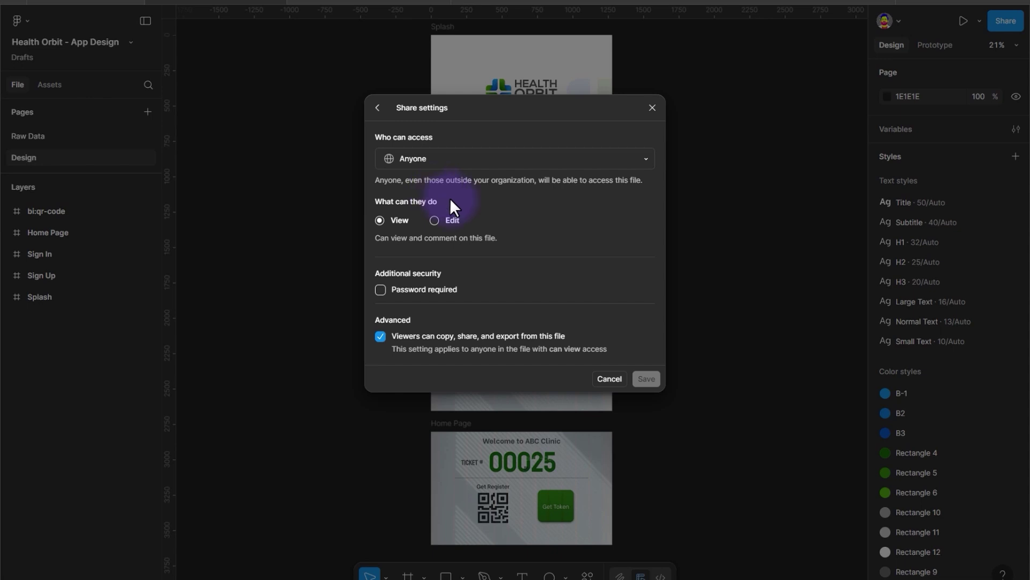
click(410, 164)
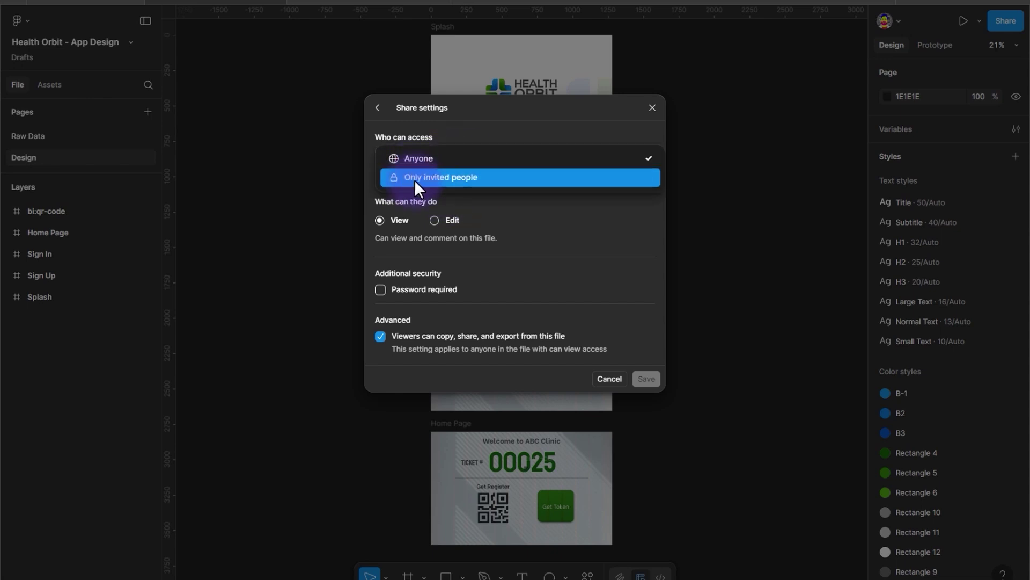
click(460, 181)
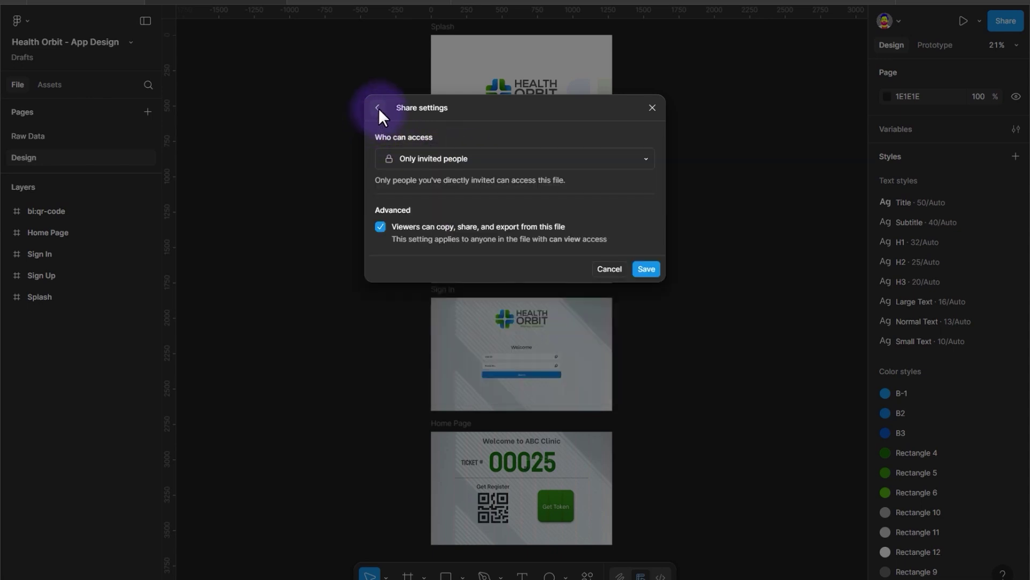
click(643, 268)
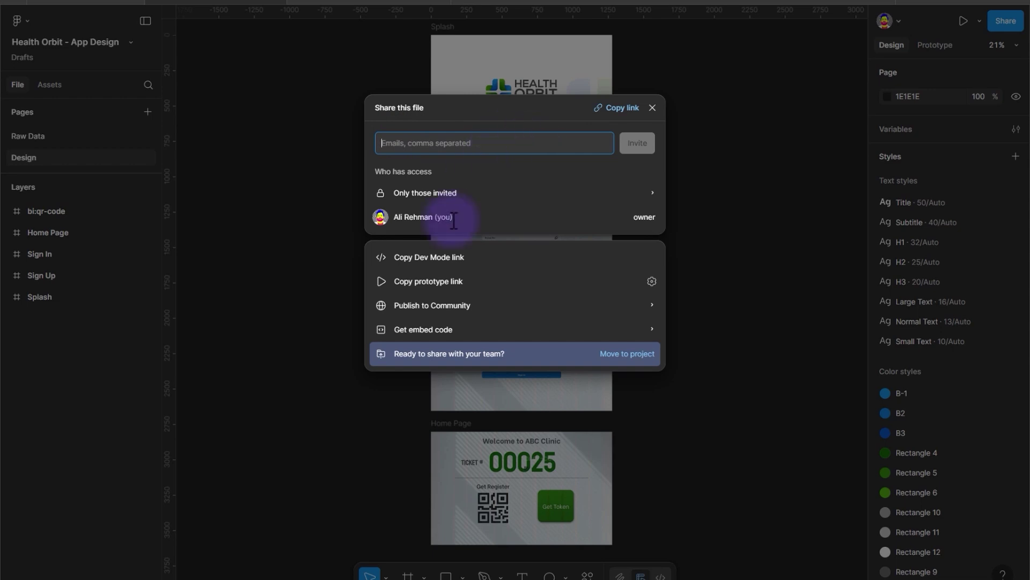
Set the file's share access to Anyone with View permission.
click(447, 189)
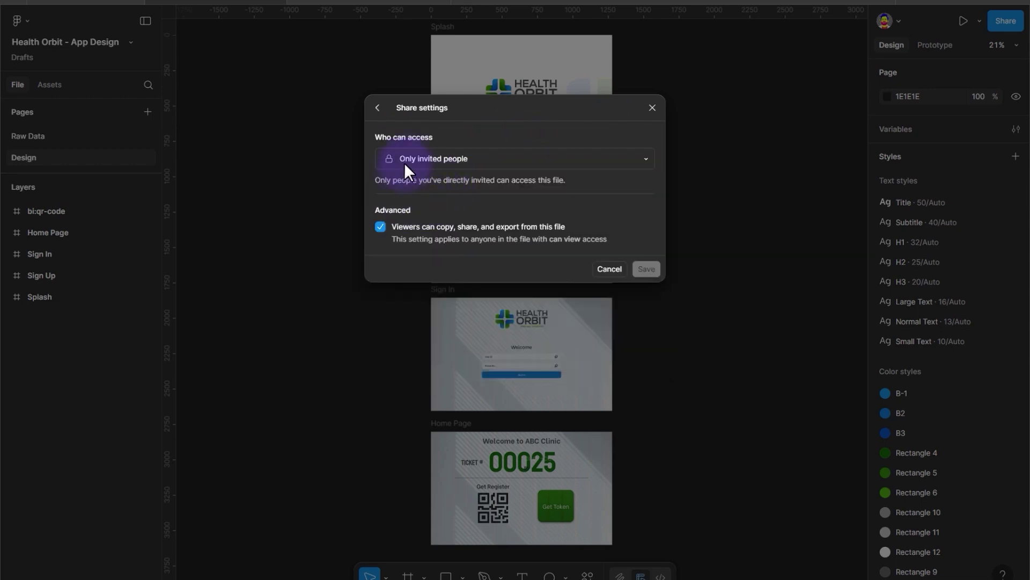
click(414, 157)
click(409, 160)
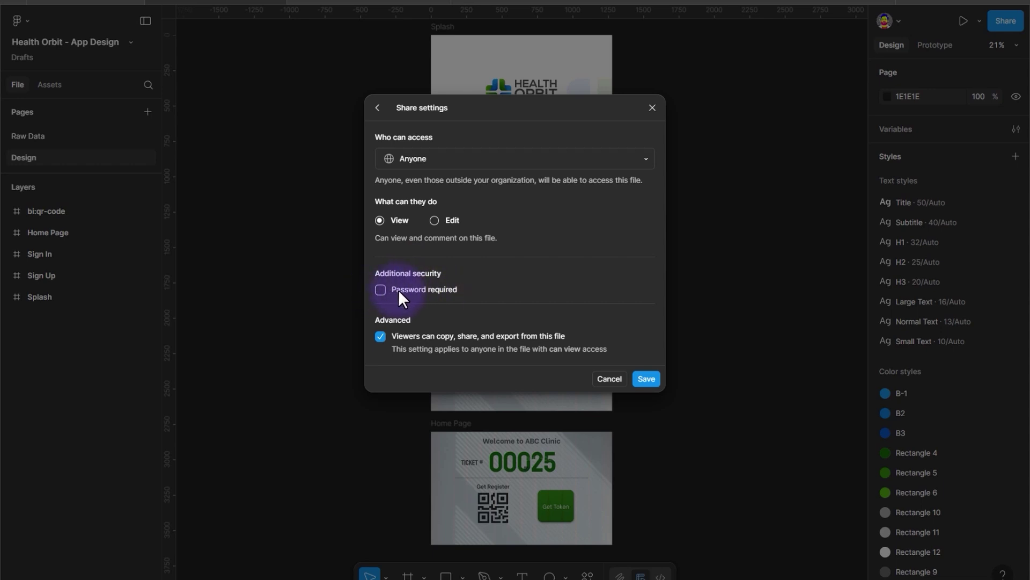
click(382, 290)
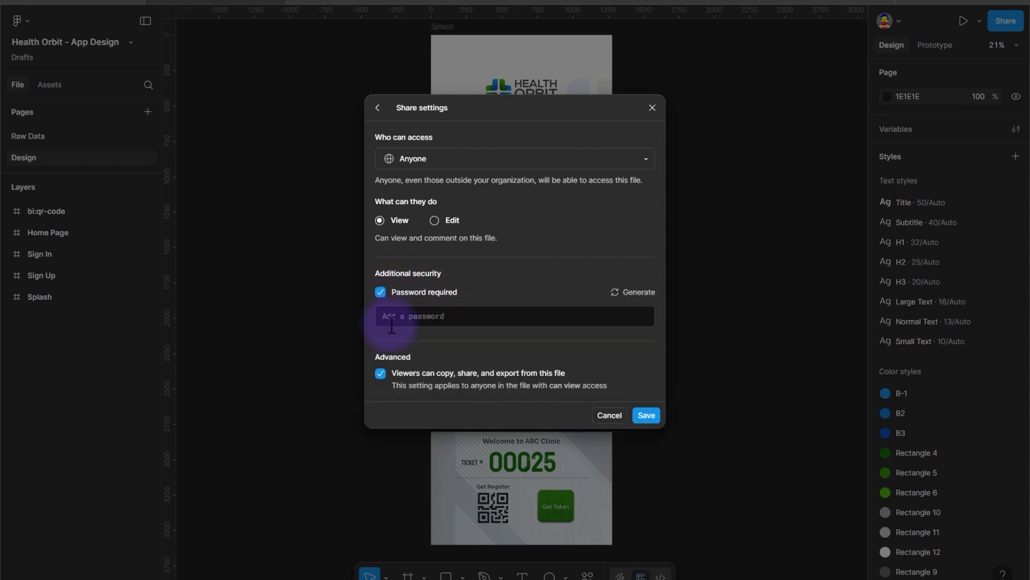
click(408, 320)
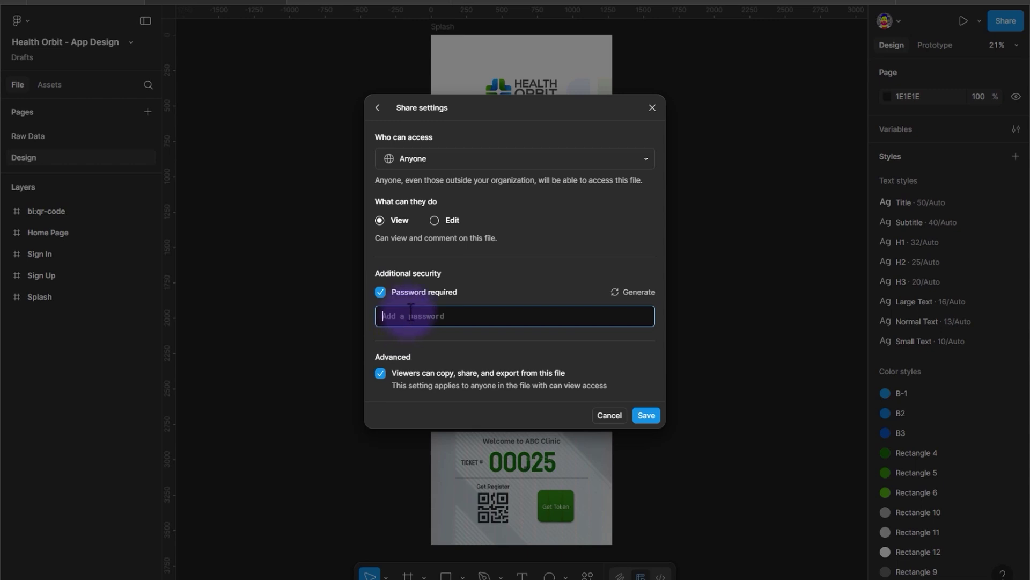
click(380, 291)
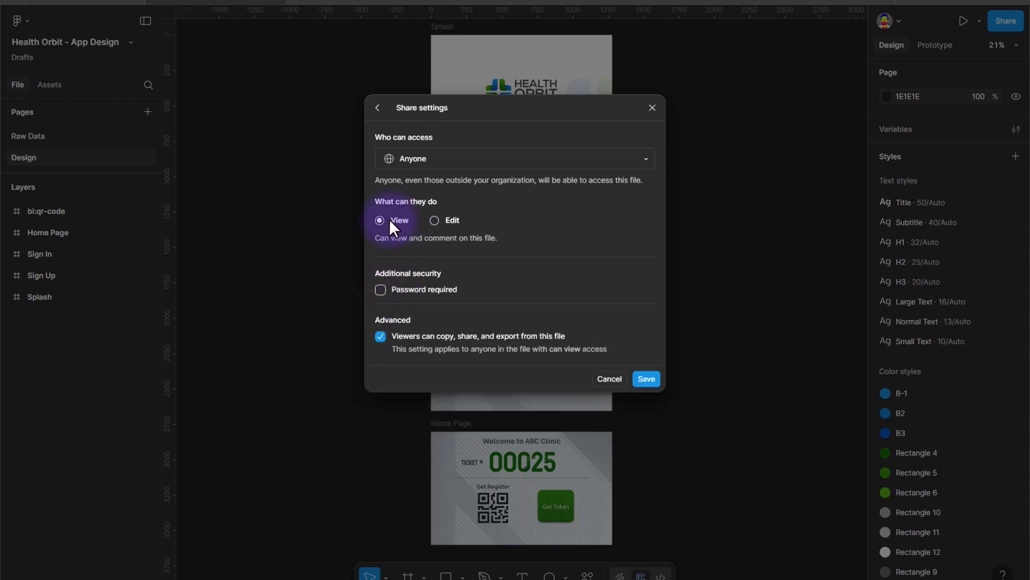
Save the share settings and copy the file's share link.
click(647, 375)
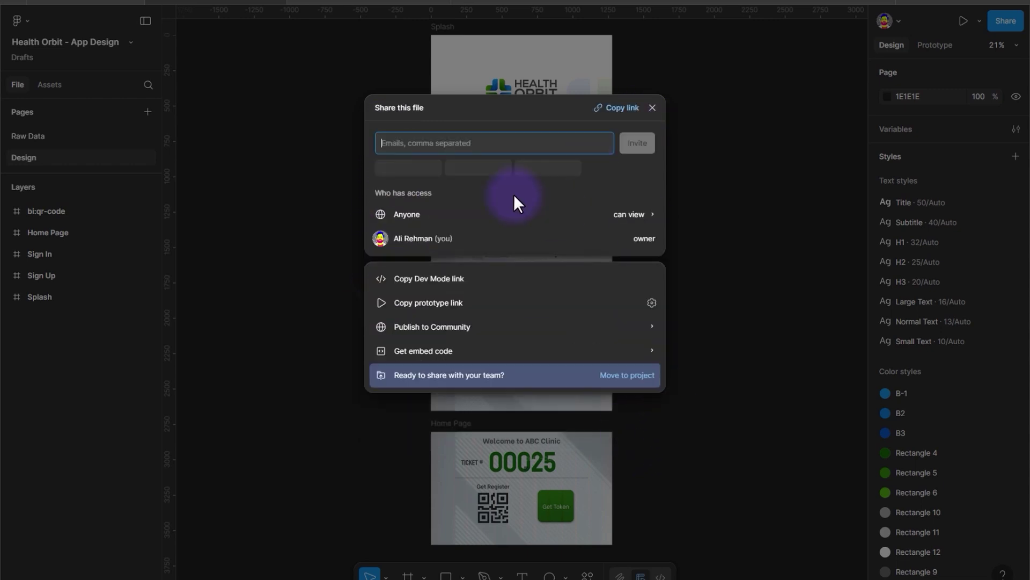
click(627, 107)
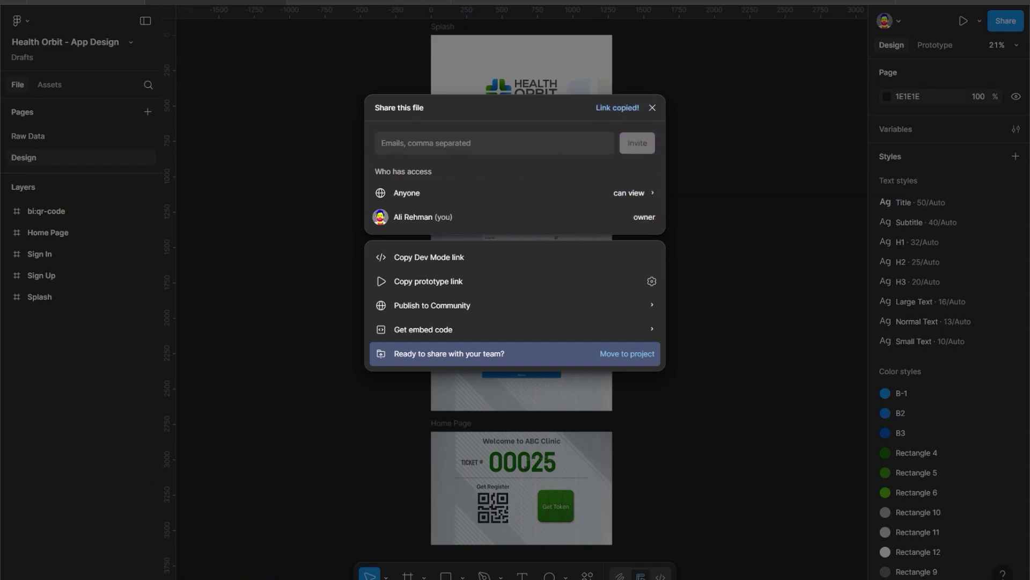
Switch to Chrome, start an incognito window, and load the copied Health Orbit file link to view the shared screens.
mouse_move(509, 579)
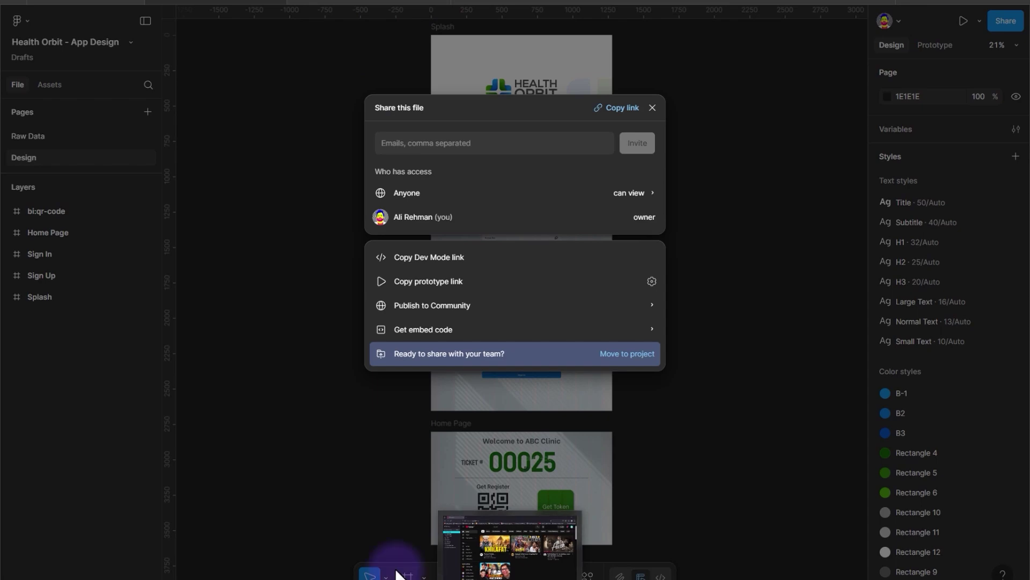
mouse_move(653, 579)
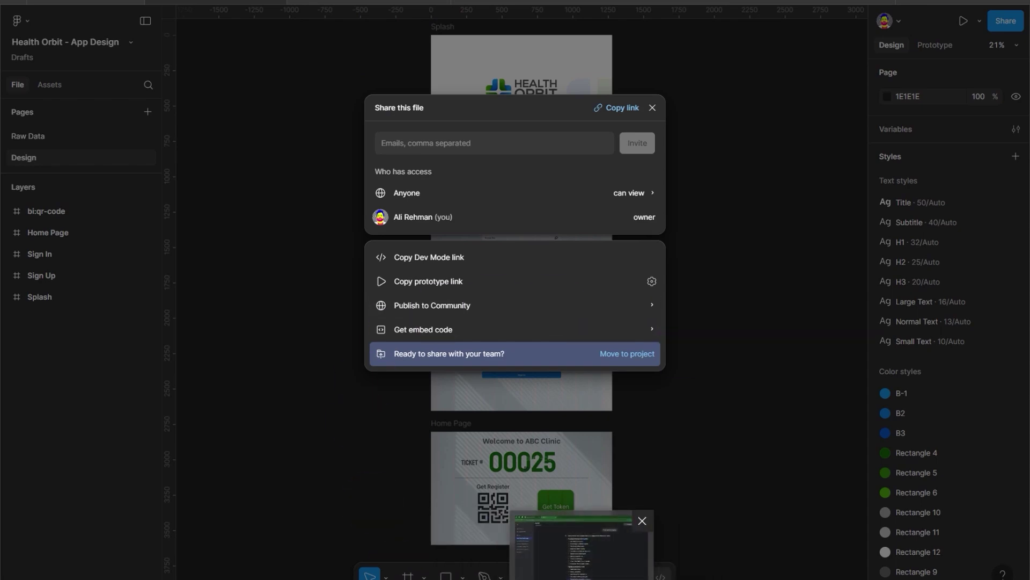
click(581, 577)
click(422, 2)
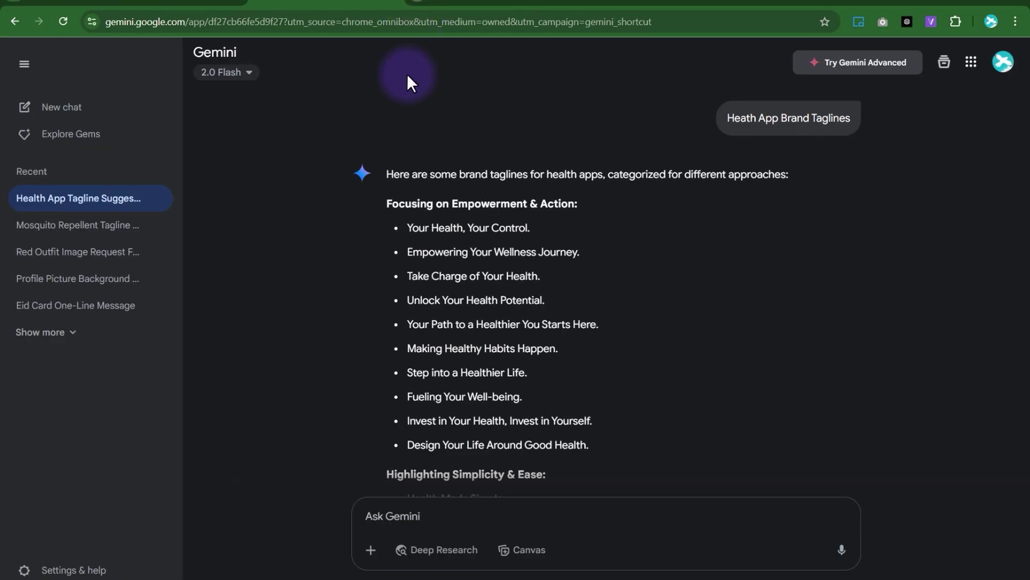
click(275, 21)
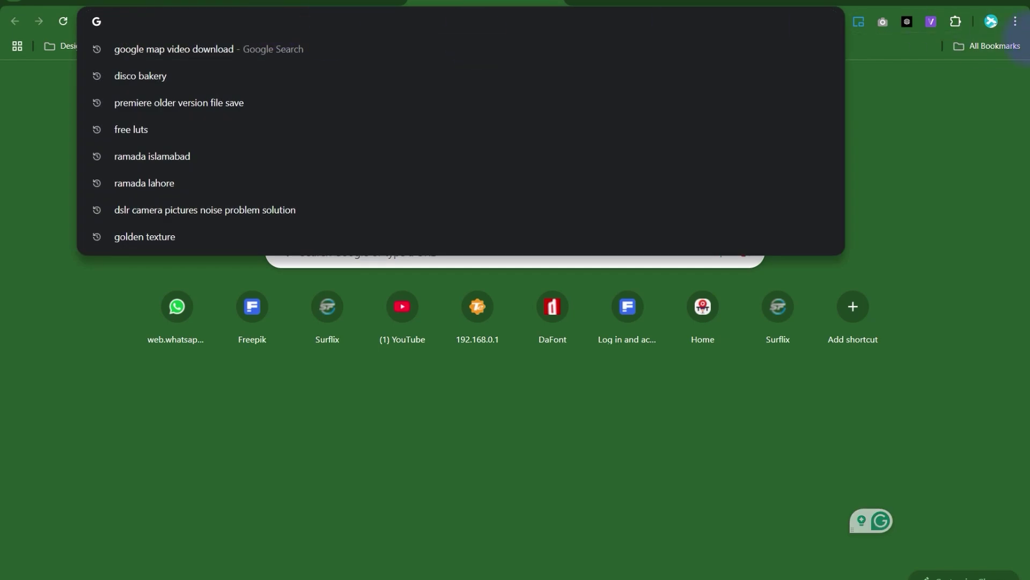
click(1011, 21)
click(909, 120)
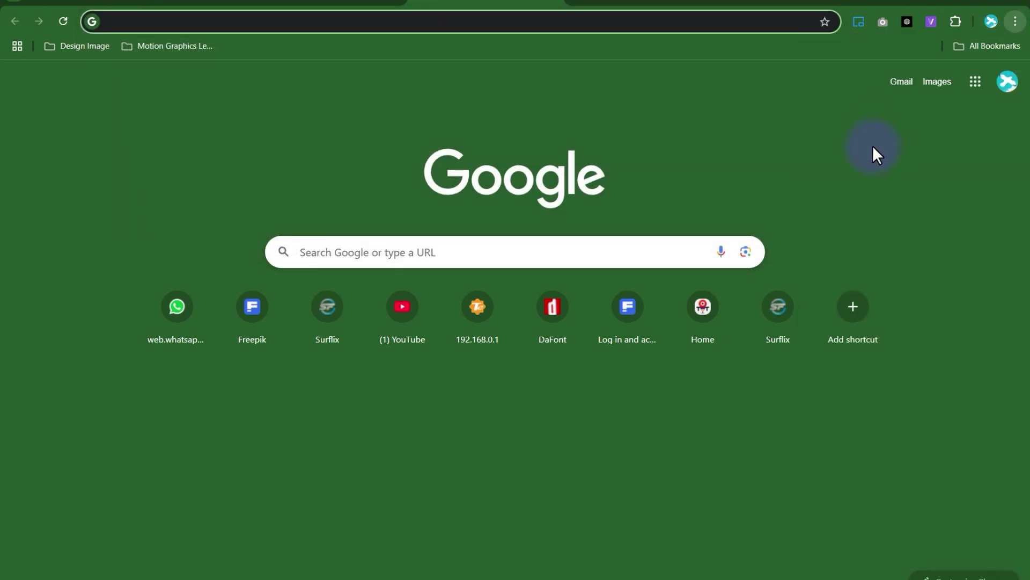
right_click(129, 21)
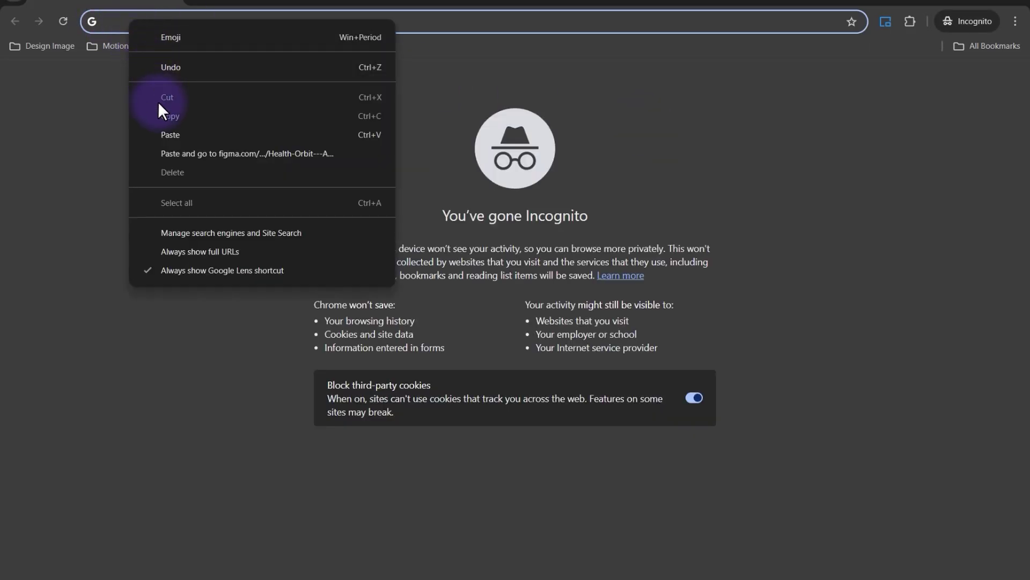
click(166, 153)
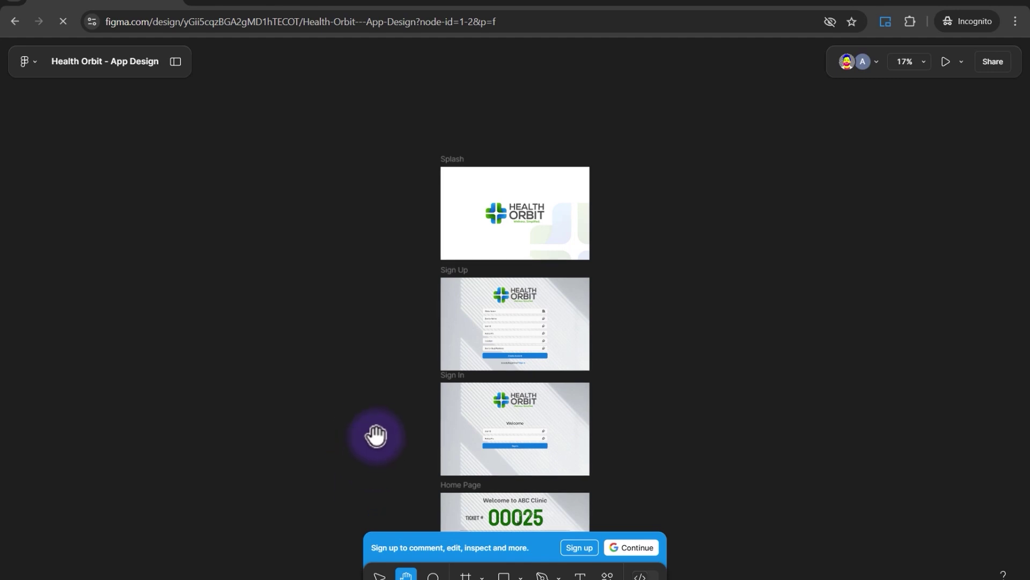
drag(376, 434, 384, 354)
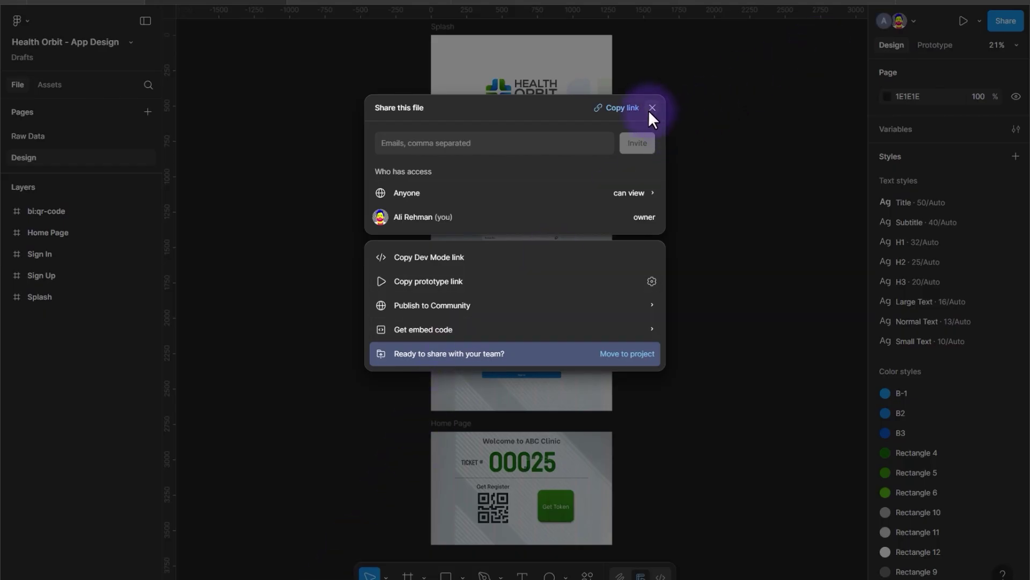
Return to the owner's design file, dismiss the share dialog, and look at the multiplayer tools for current viewers.
click(864, 34)
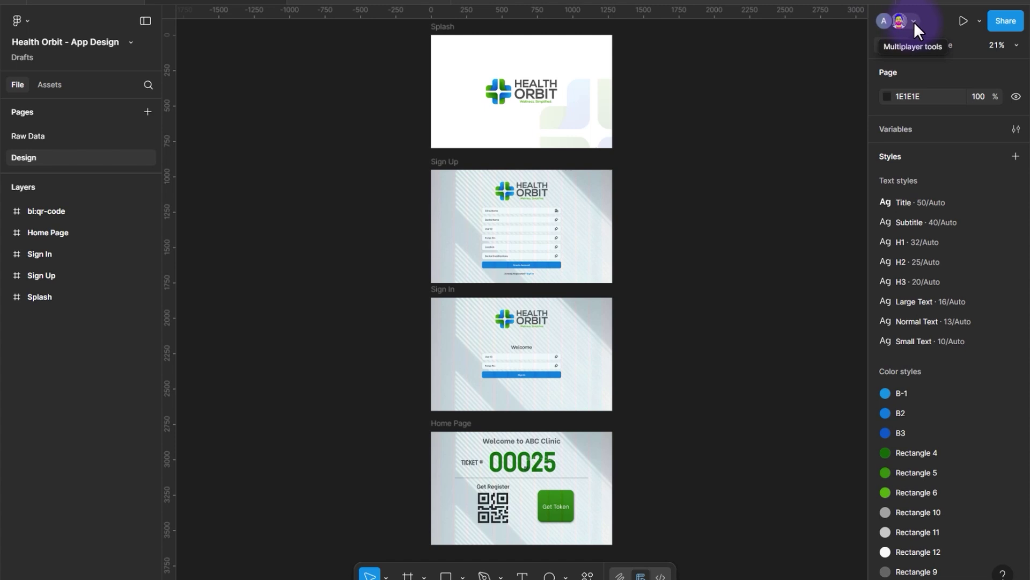
click(913, 21)
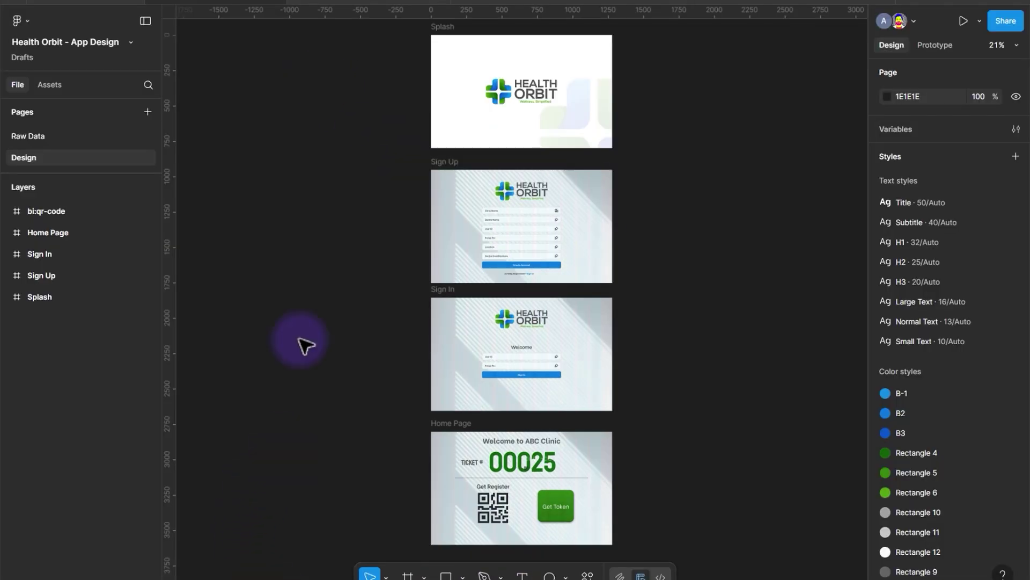
Play the Health Orbit prototype, follow the Sign In link on the Sign Up screen, and restart the flow.
click(329, 5)
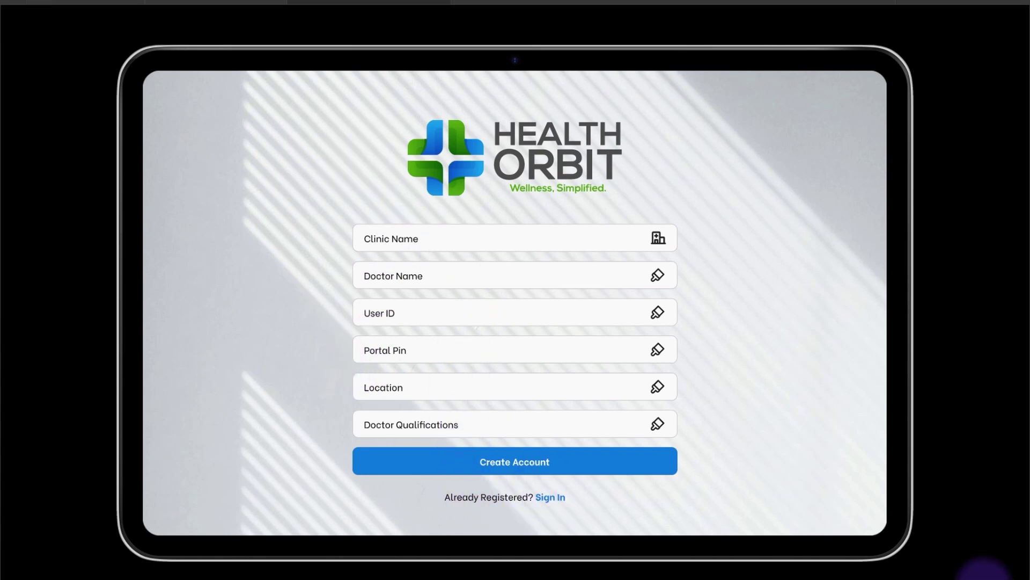
click(985, 577)
key(r)
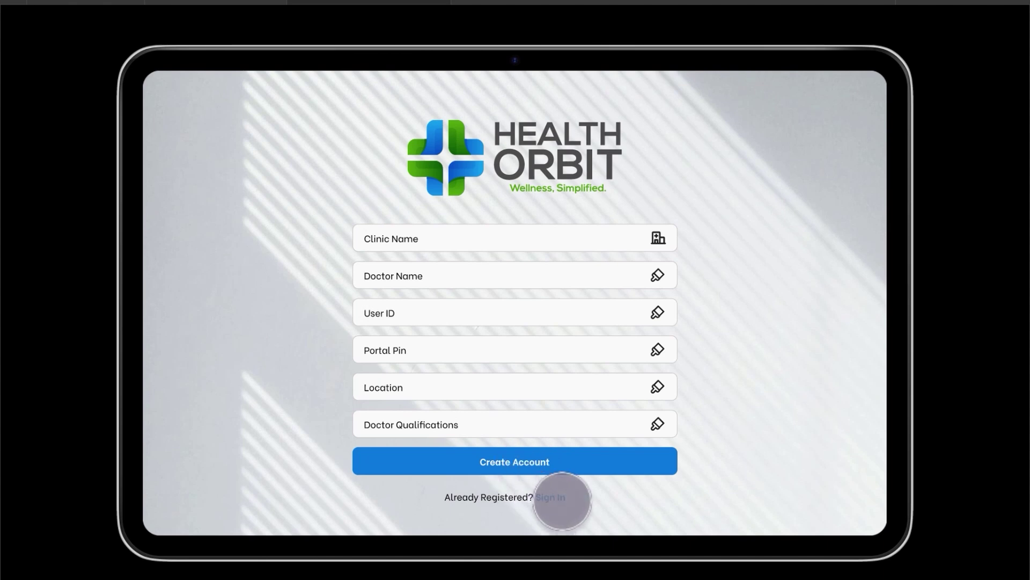
click(556, 498)
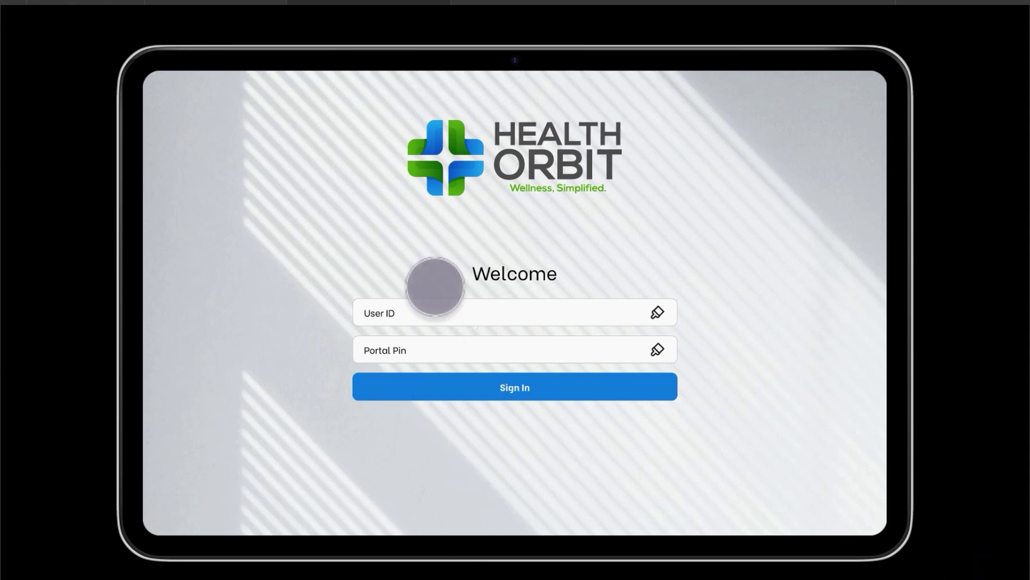
click(989, 577)
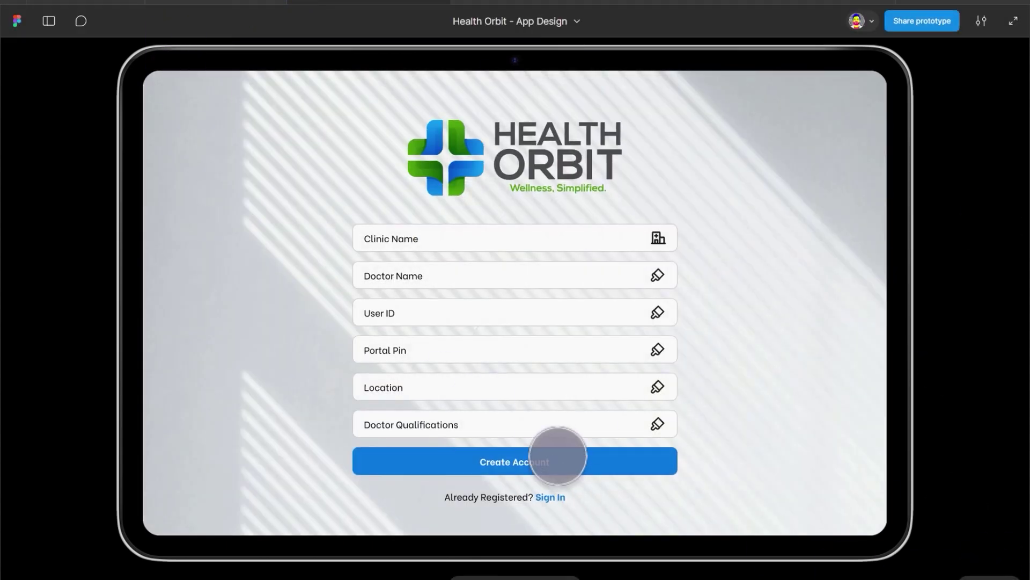
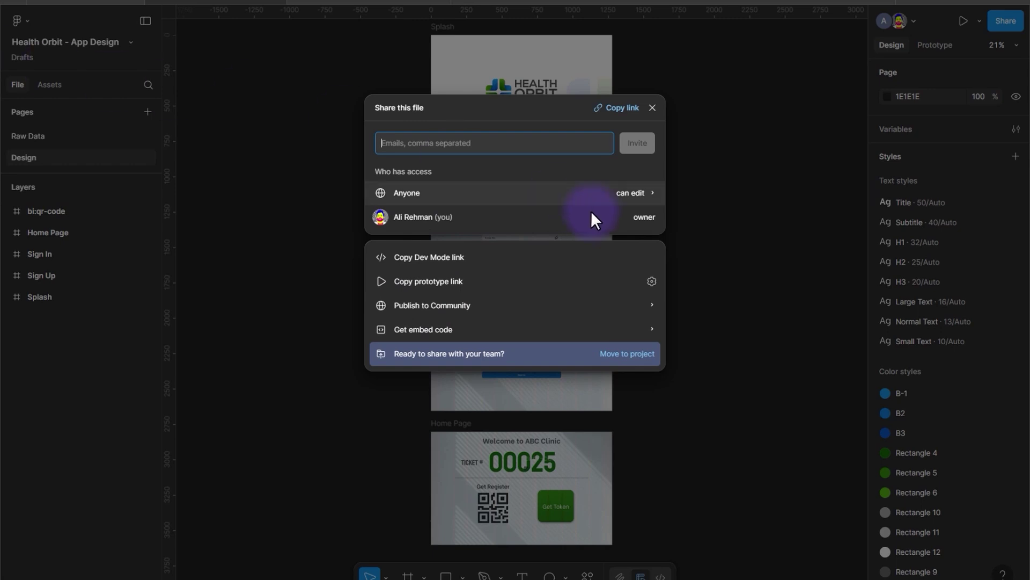
Copy the file's share link and move the file from Drafts to the first suggested project in the Designatic team.
click(622, 106)
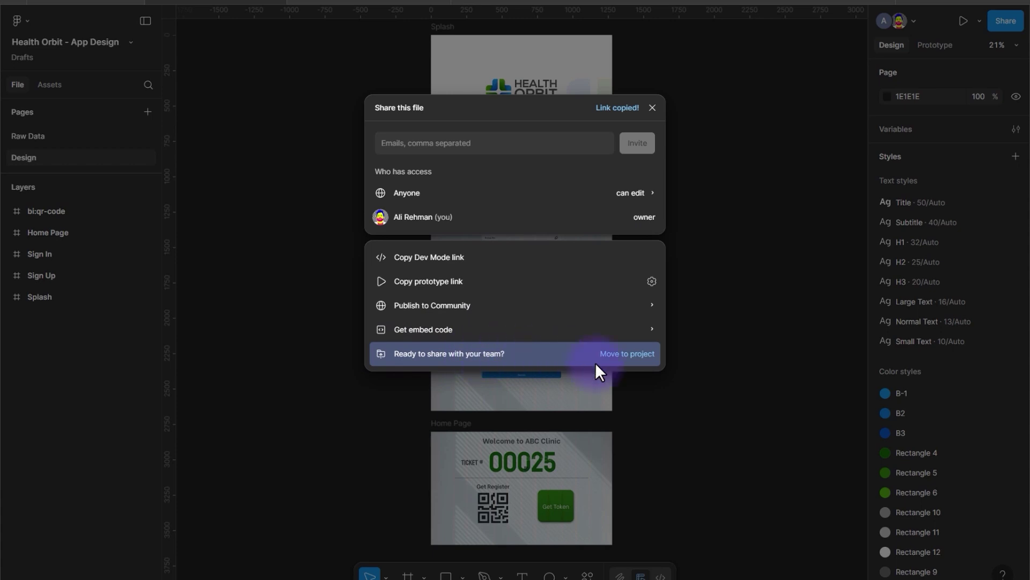
click(626, 353)
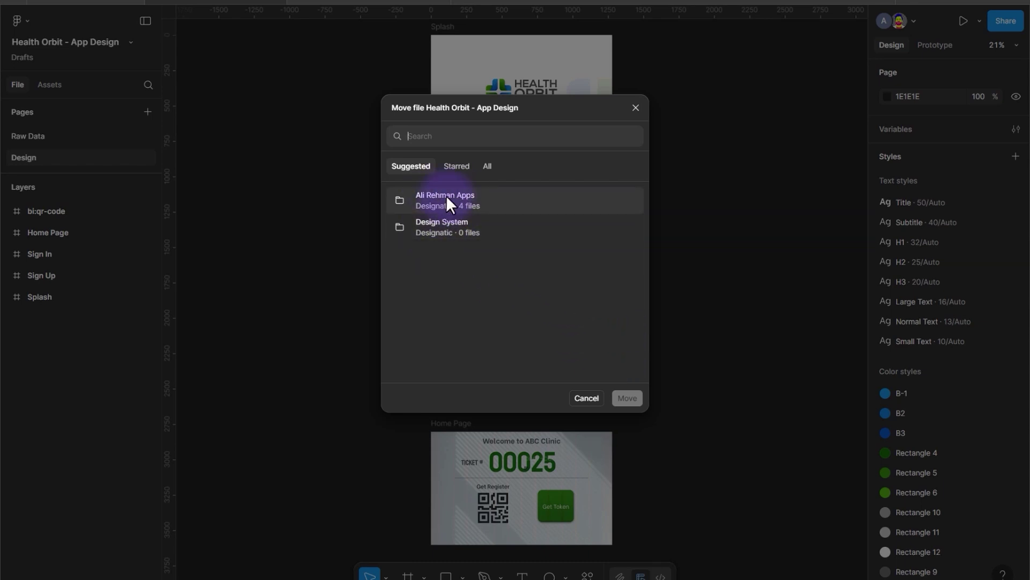
double_click(453, 212)
click(504, 204)
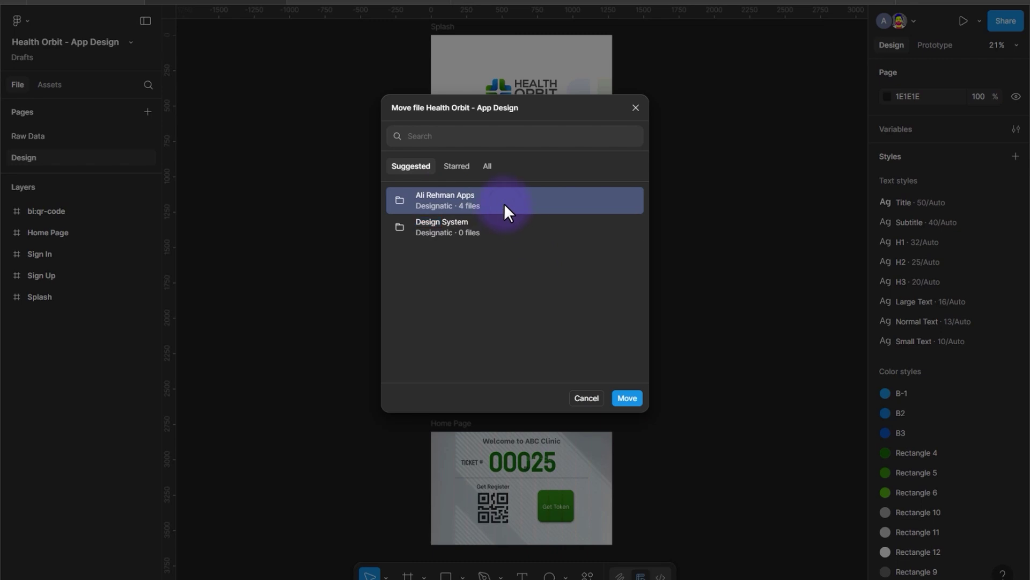
click(628, 398)
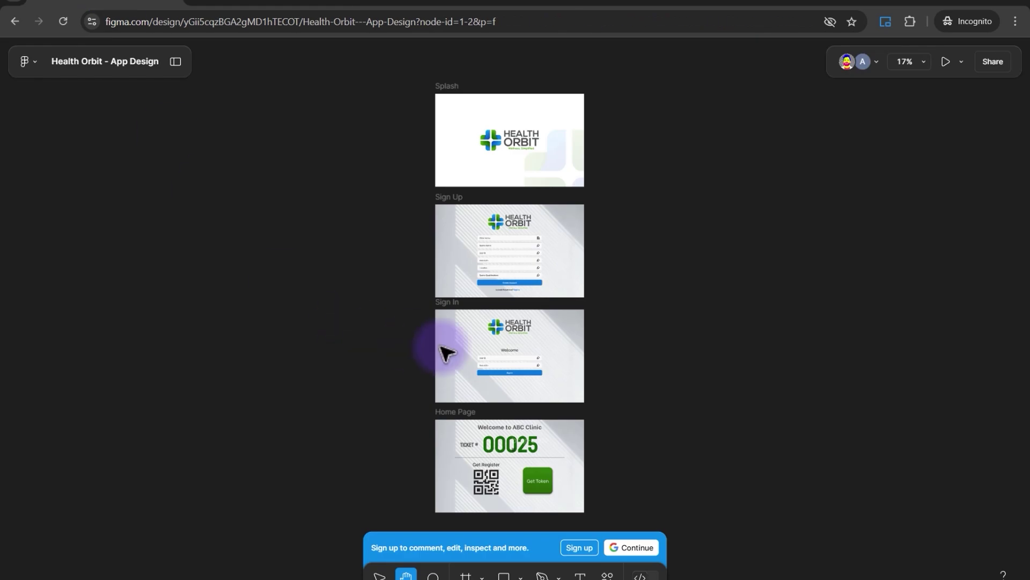
Reload the shared Health Orbit file in the incognito window.
click(62, 21)
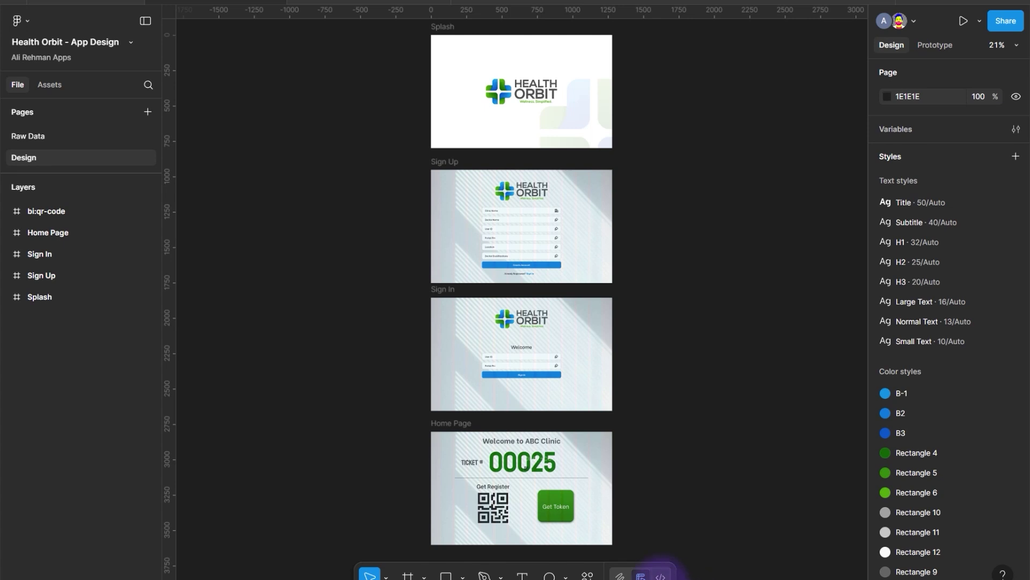
Switch to Dev Mode and examine the box model, layout and style CSS of the Sign Up screen's Create Account button.
click(660, 574)
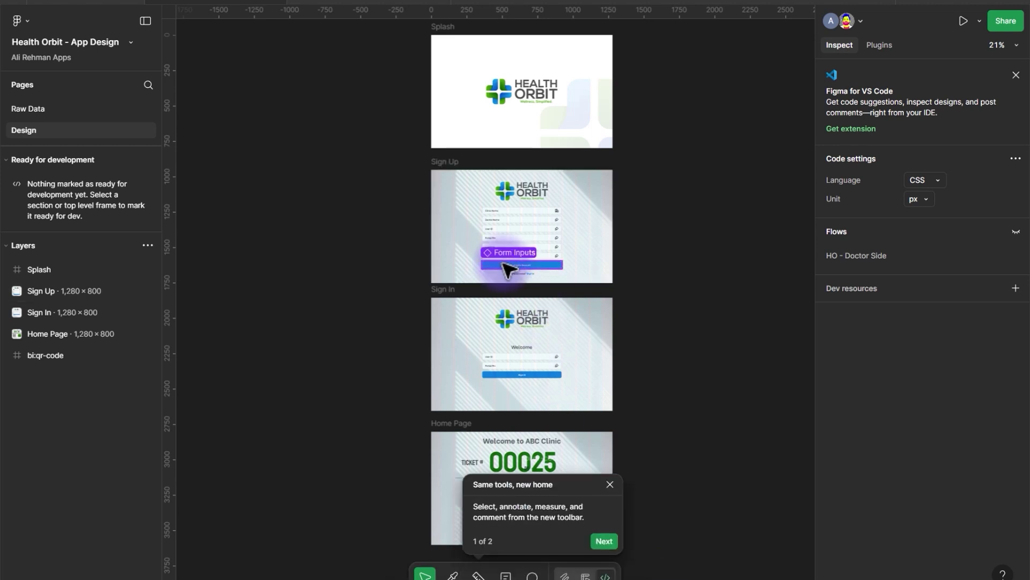
click(534, 265)
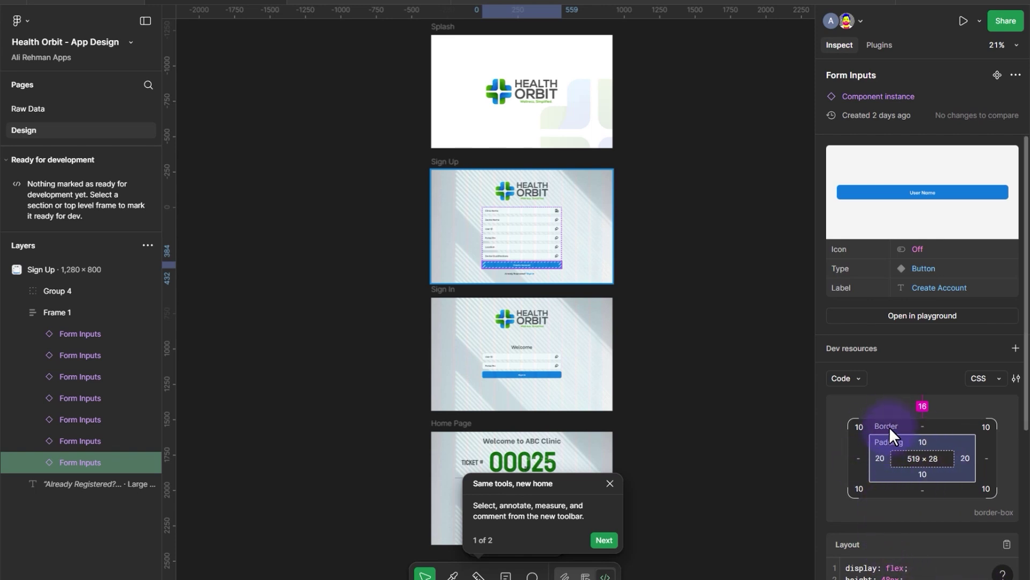
scroll(884, 548, down, 5)
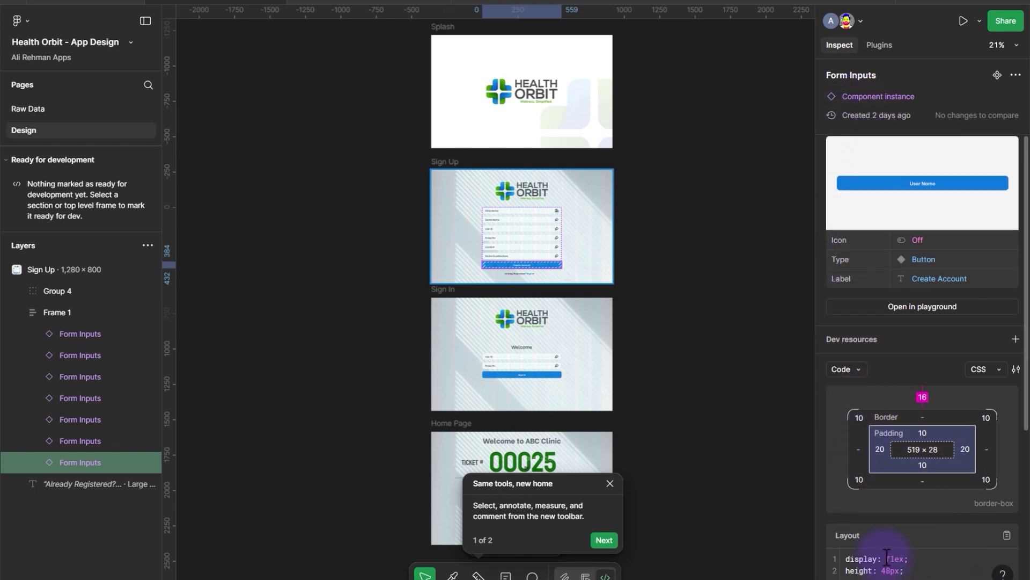
scroll(884, 549, up, 5)
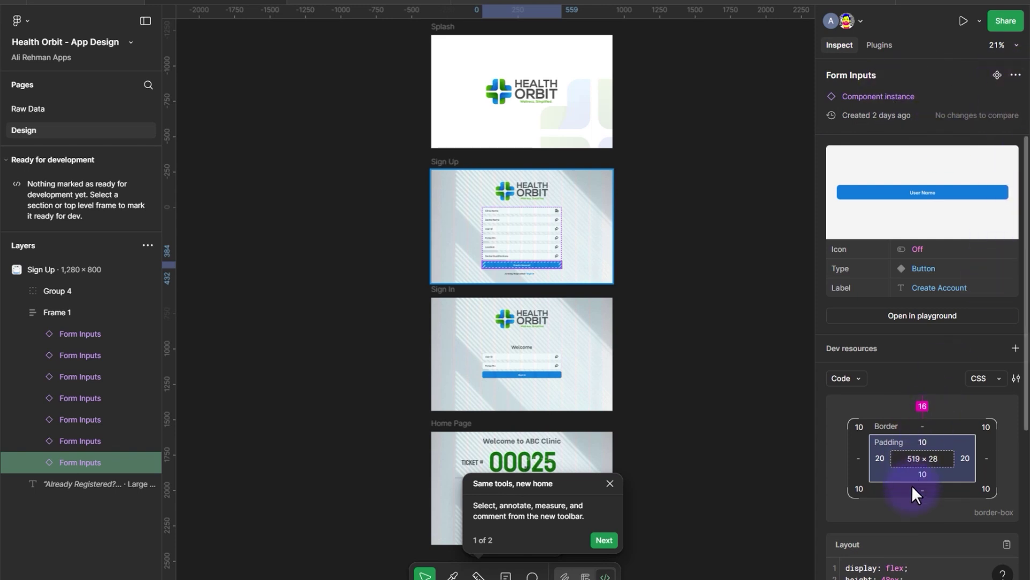
scroll(912, 485, down, 5)
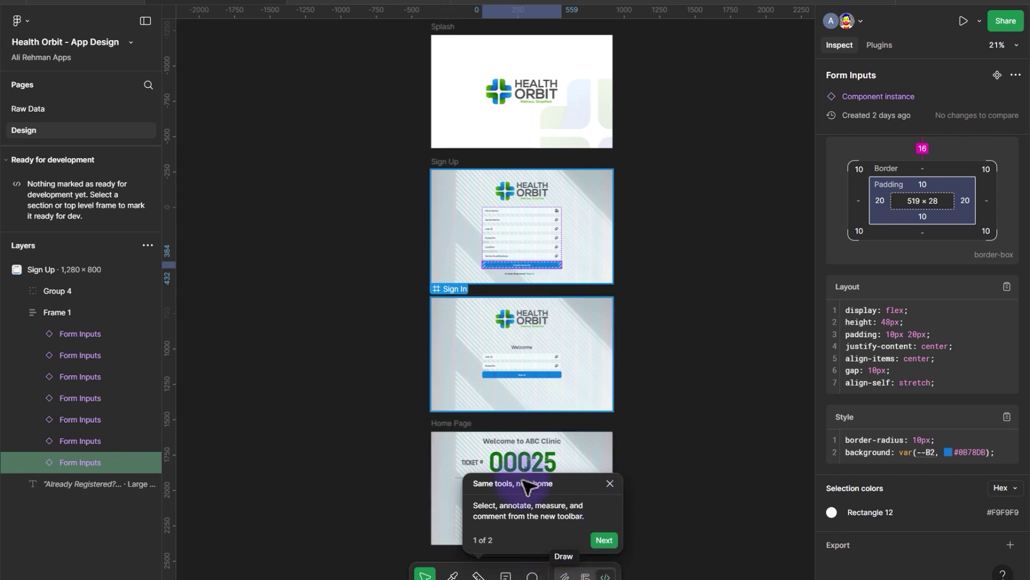
Inspect the code for the Sign In screen's second form input and the Sign Up logo's wordmark and icon groups.
click(535, 366)
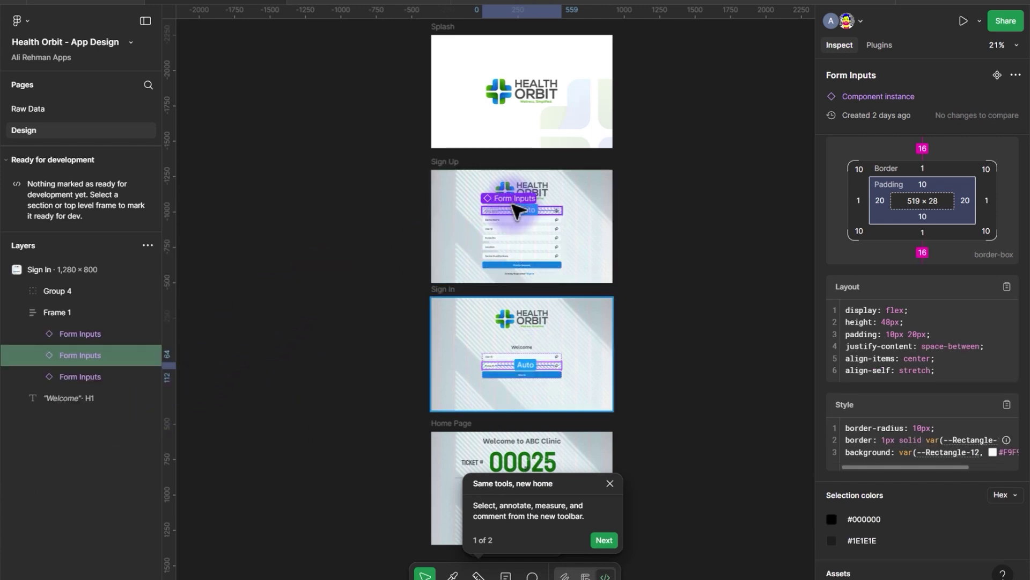
click(517, 196)
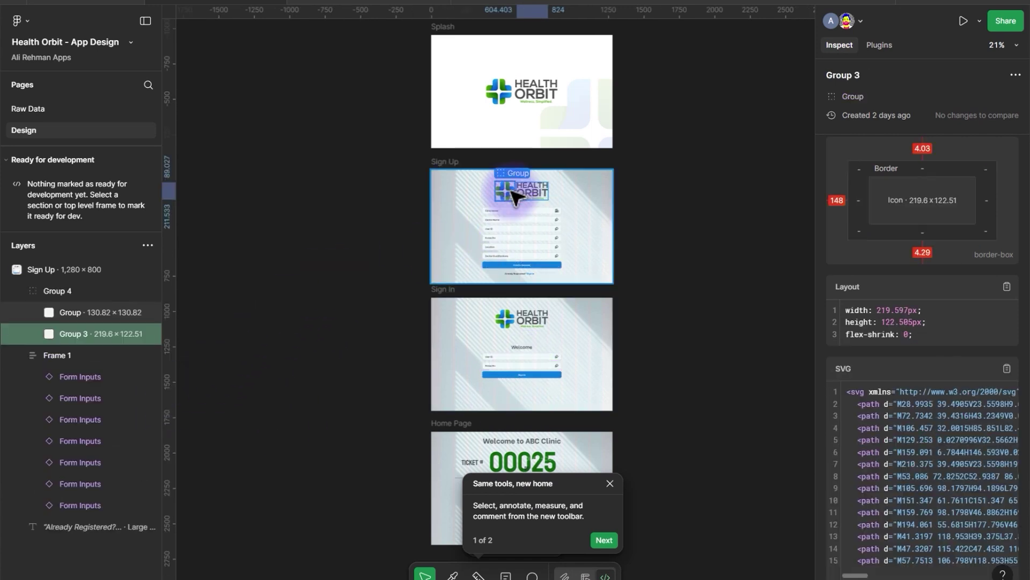
click(83, 311)
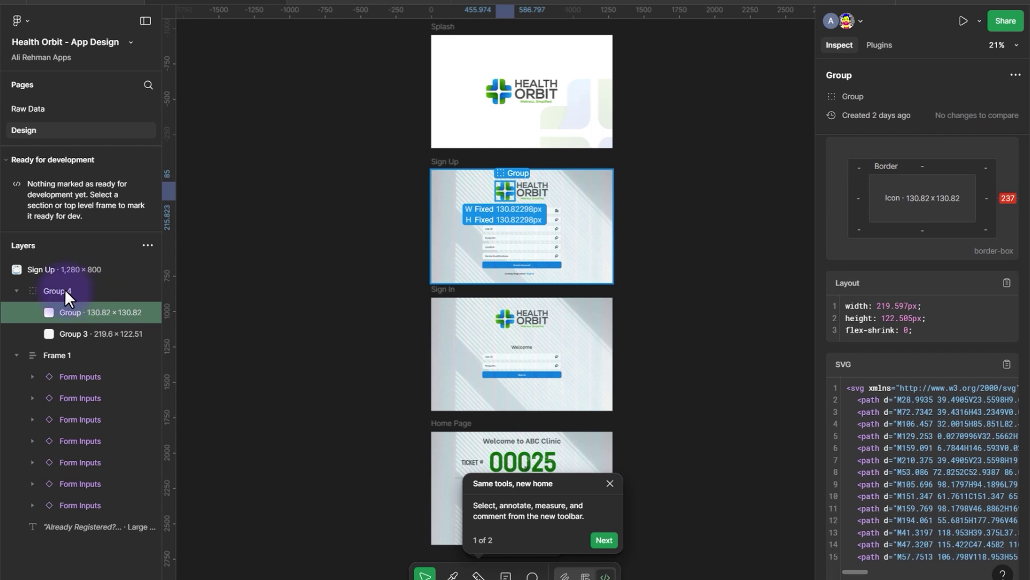
Add a 1x PNG export setting to the Sign Up screen's Group 4 logo and look through the available export formats.
click(90, 291)
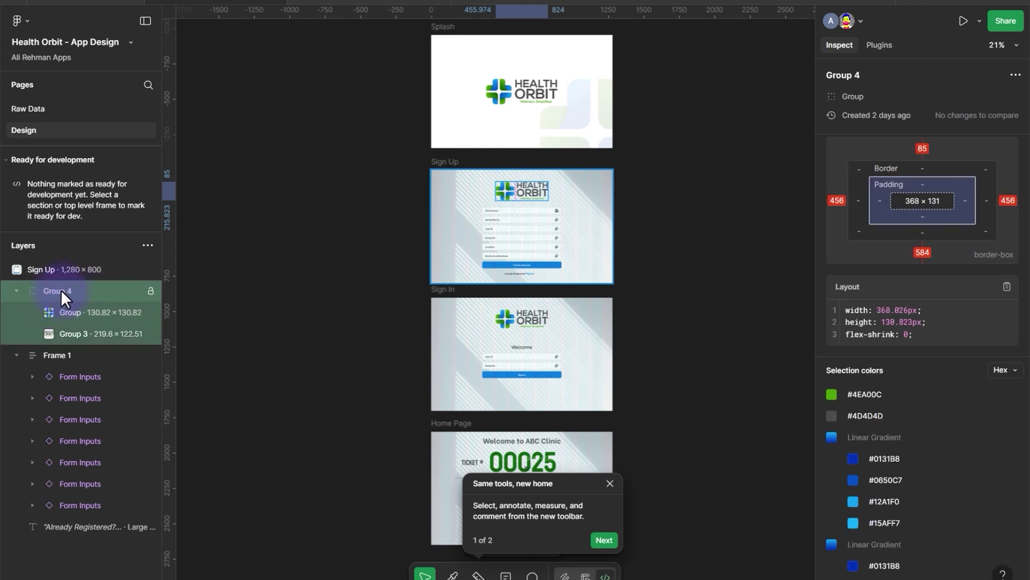
scroll(990, 458, down, 5)
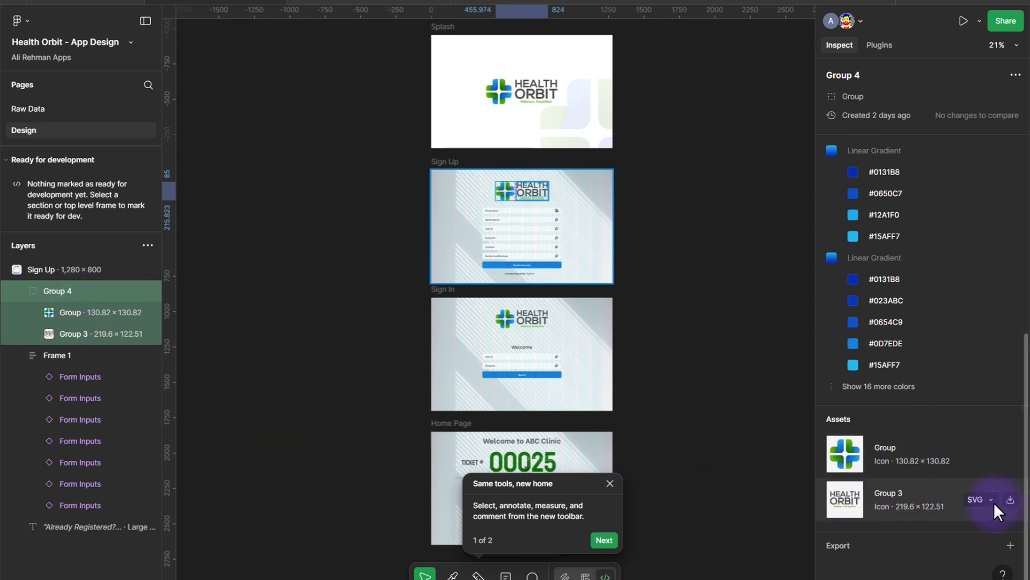
click(1010, 545)
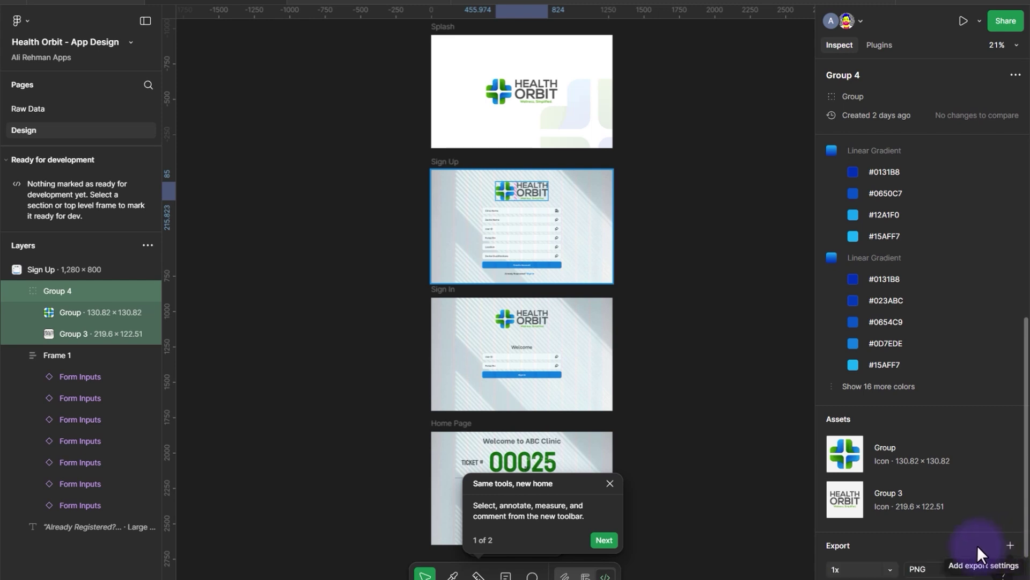
scroll(917, 556, down, 2)
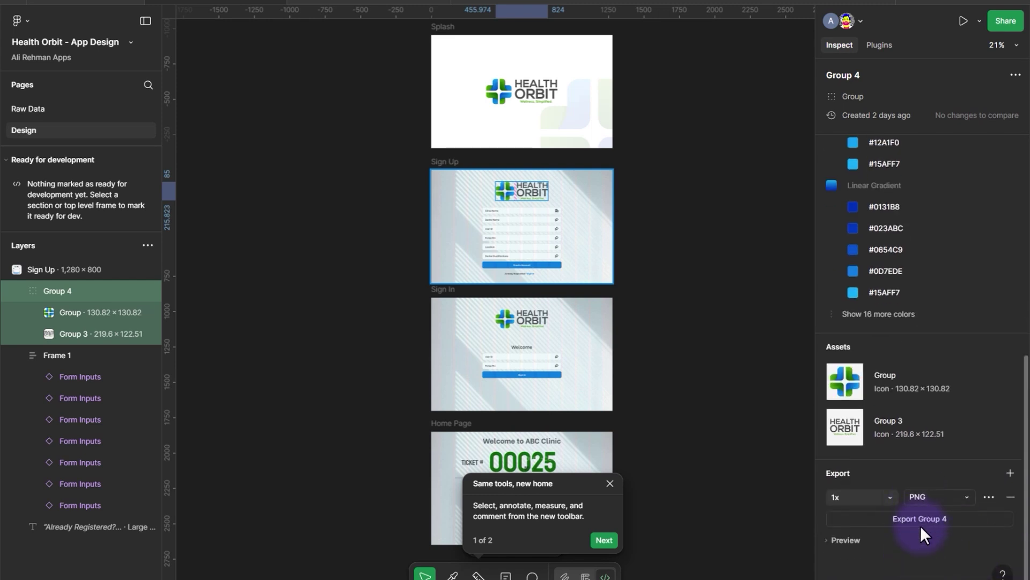
click(932, 496)
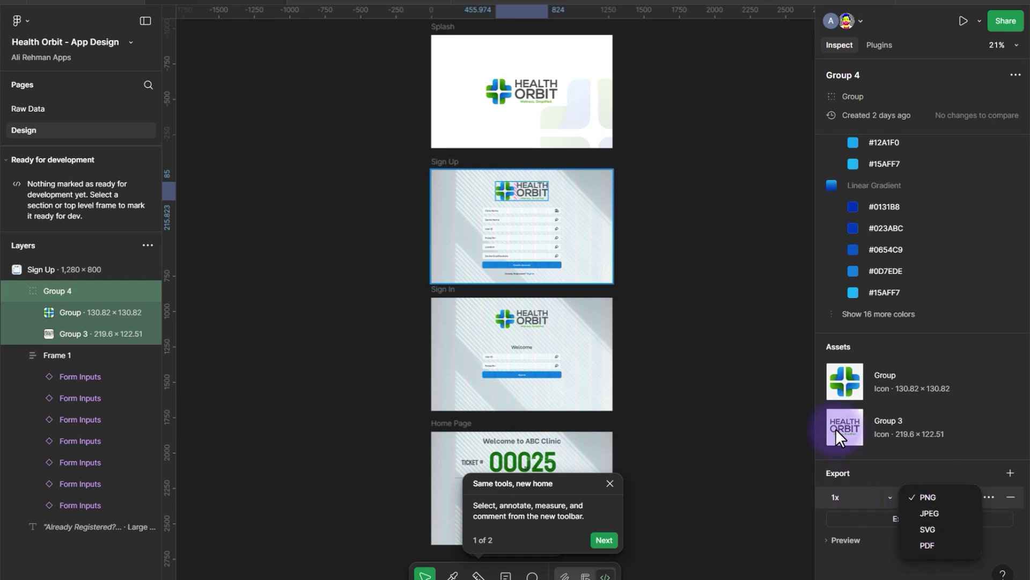
click(759, 364)
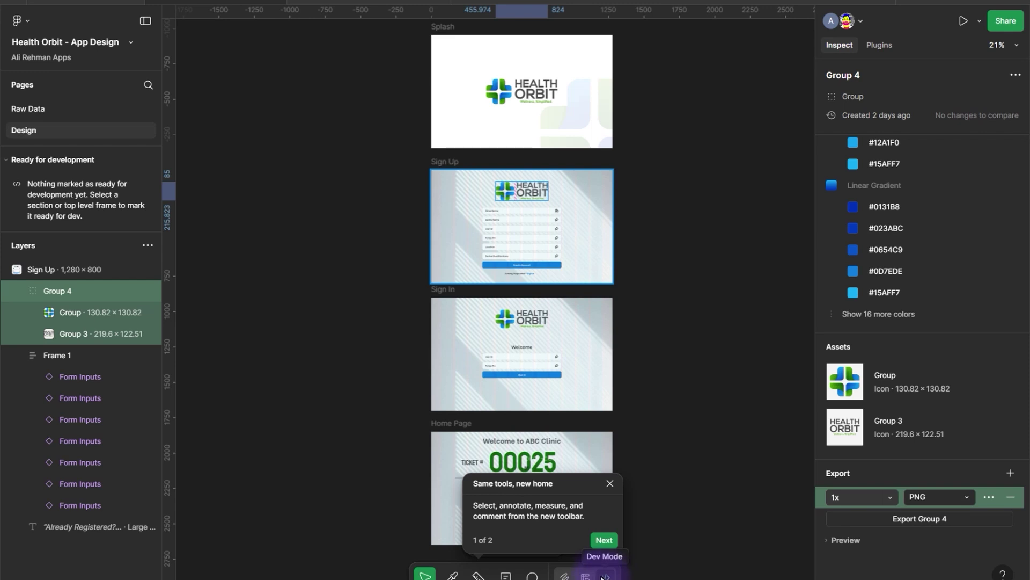
Dismiss the new-toolbar tip and switch from Dev Mode back to Design mode.
click(611, 483)
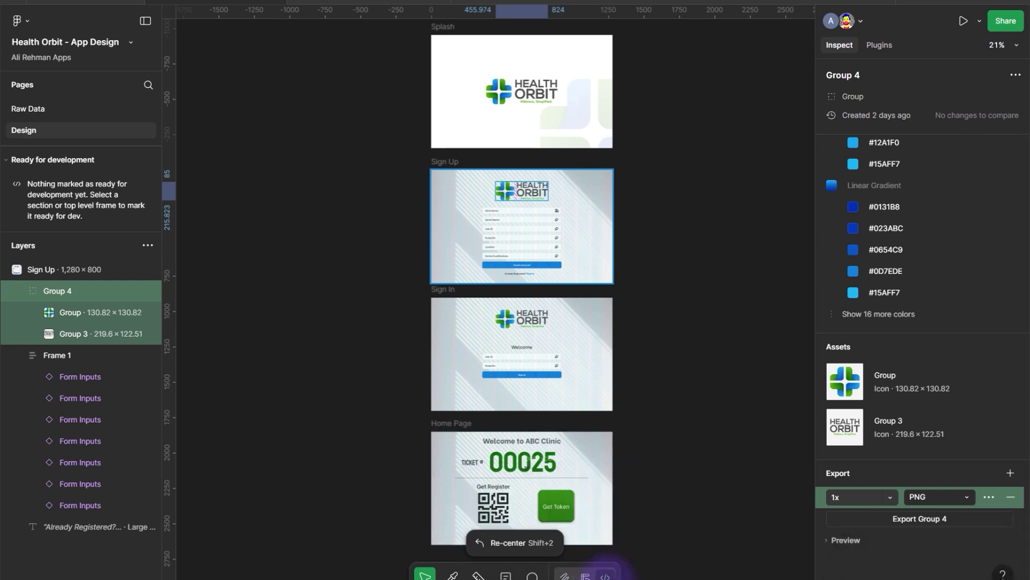
click(586, 575)
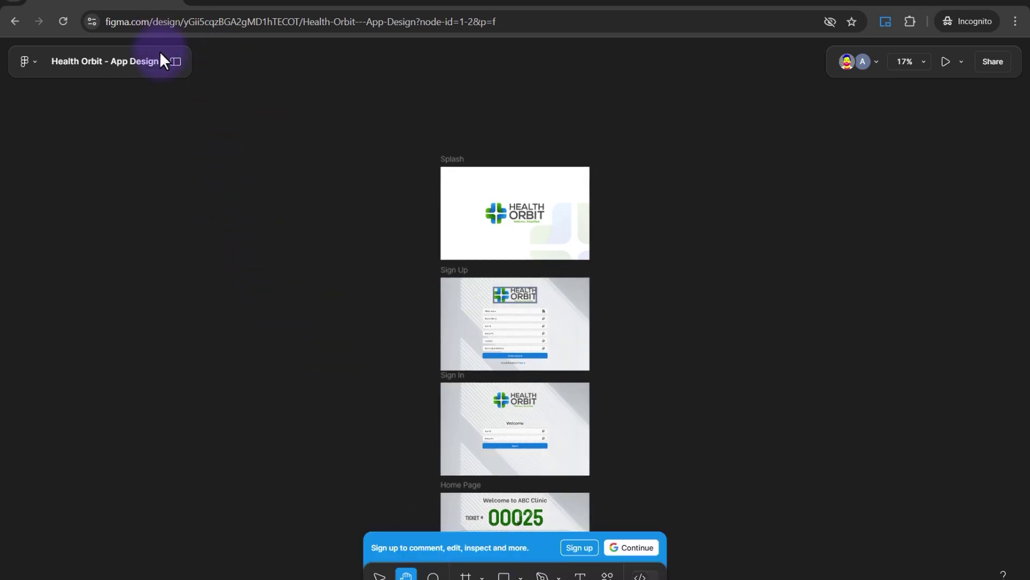
In the incognito window's shared file, show the layer list, expand the Sign Up screen and select its Frame 1.
click(177, 63)
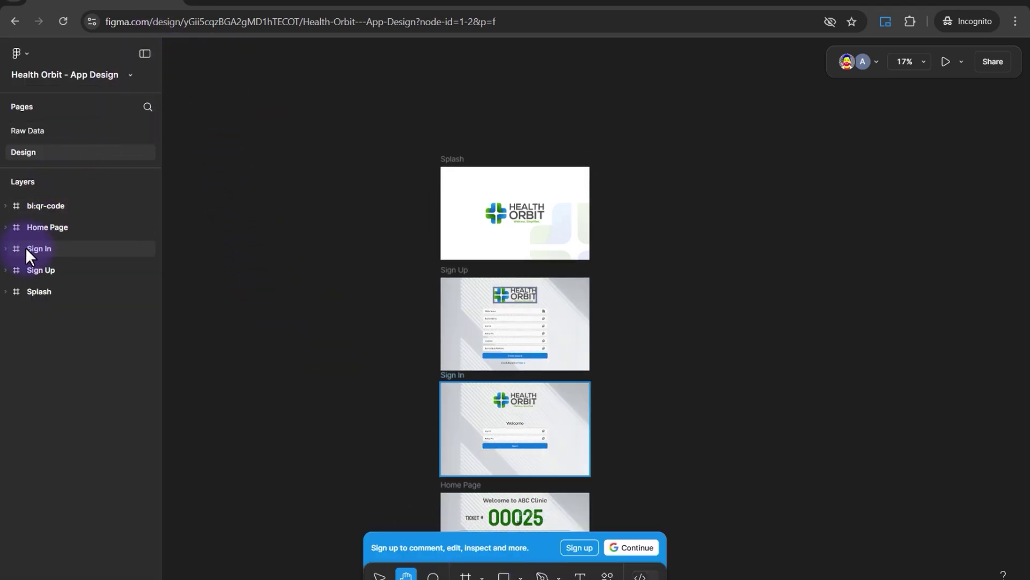
click(23, 228)
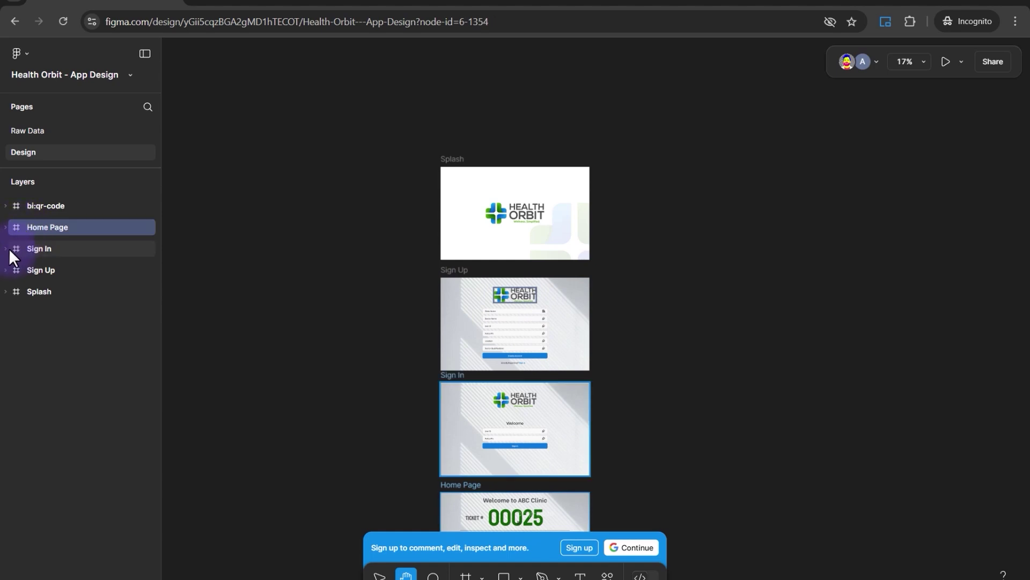
click(6, 269)
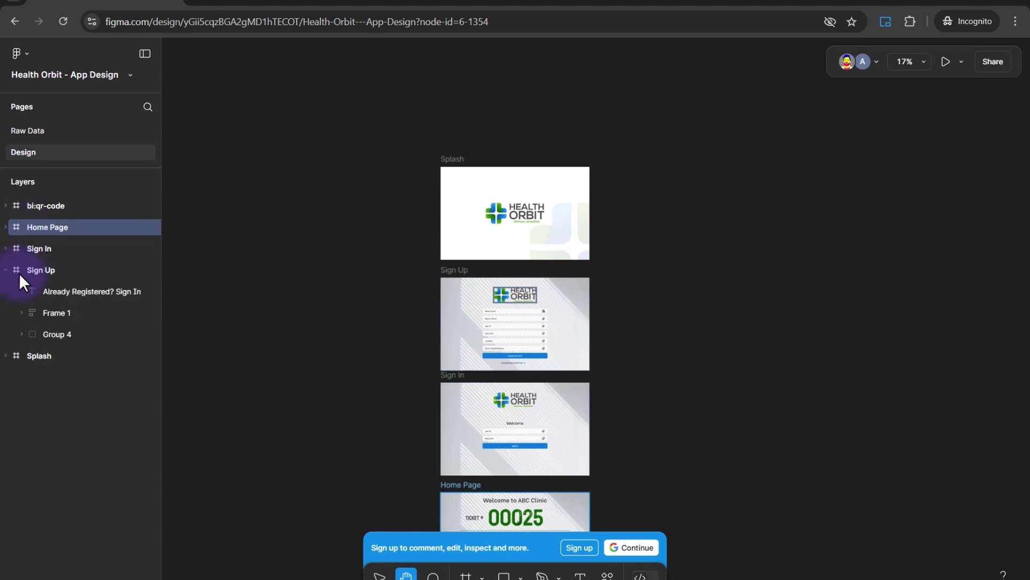
click(60, 297)
click(57, 313)
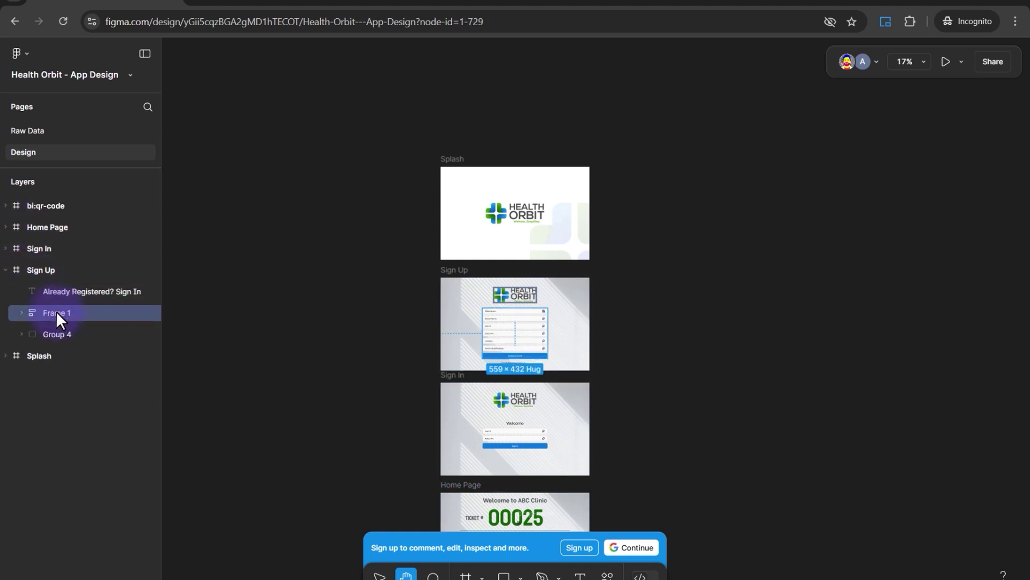